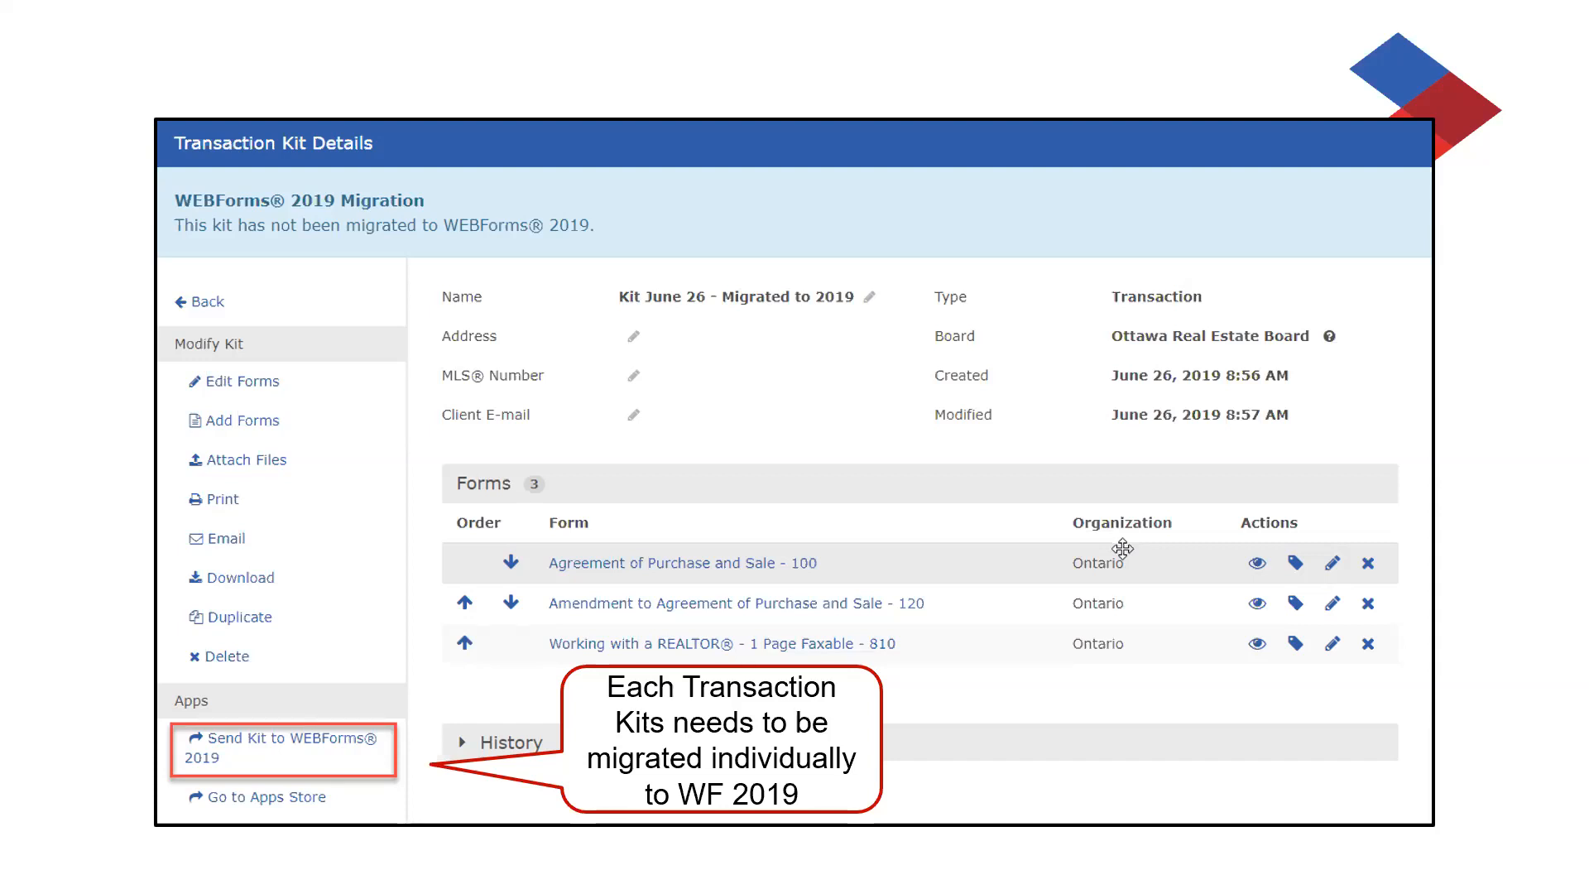
- End the slide presentation with the Right arrow key
key(Right)
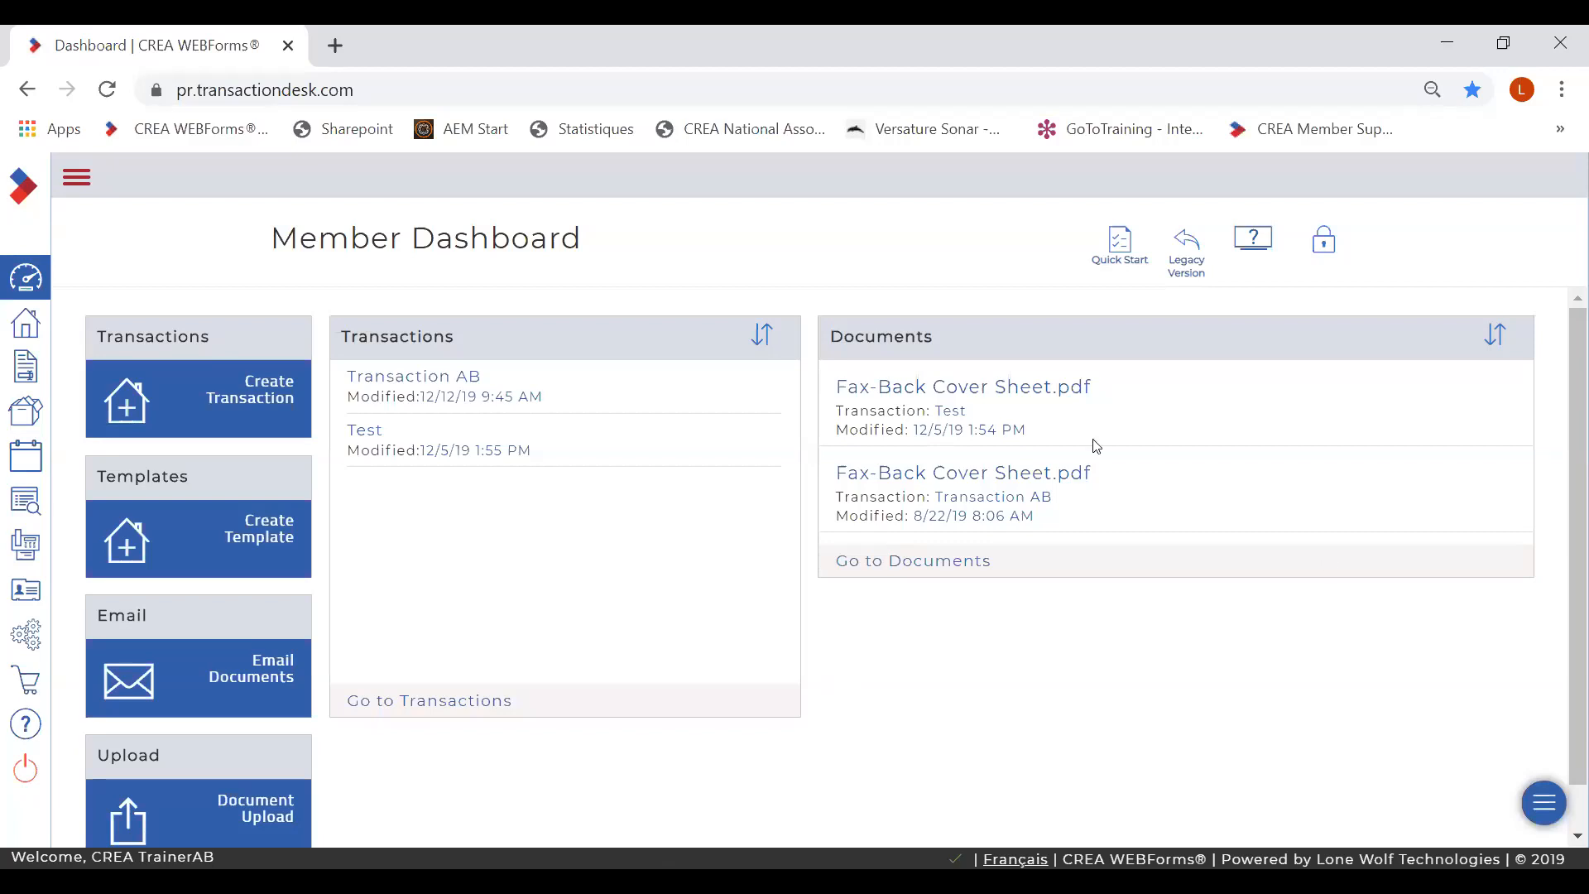
- Unlock the dashboard, remove the Email and Upload widgets, and place a Contact widget
click(1323, 249)
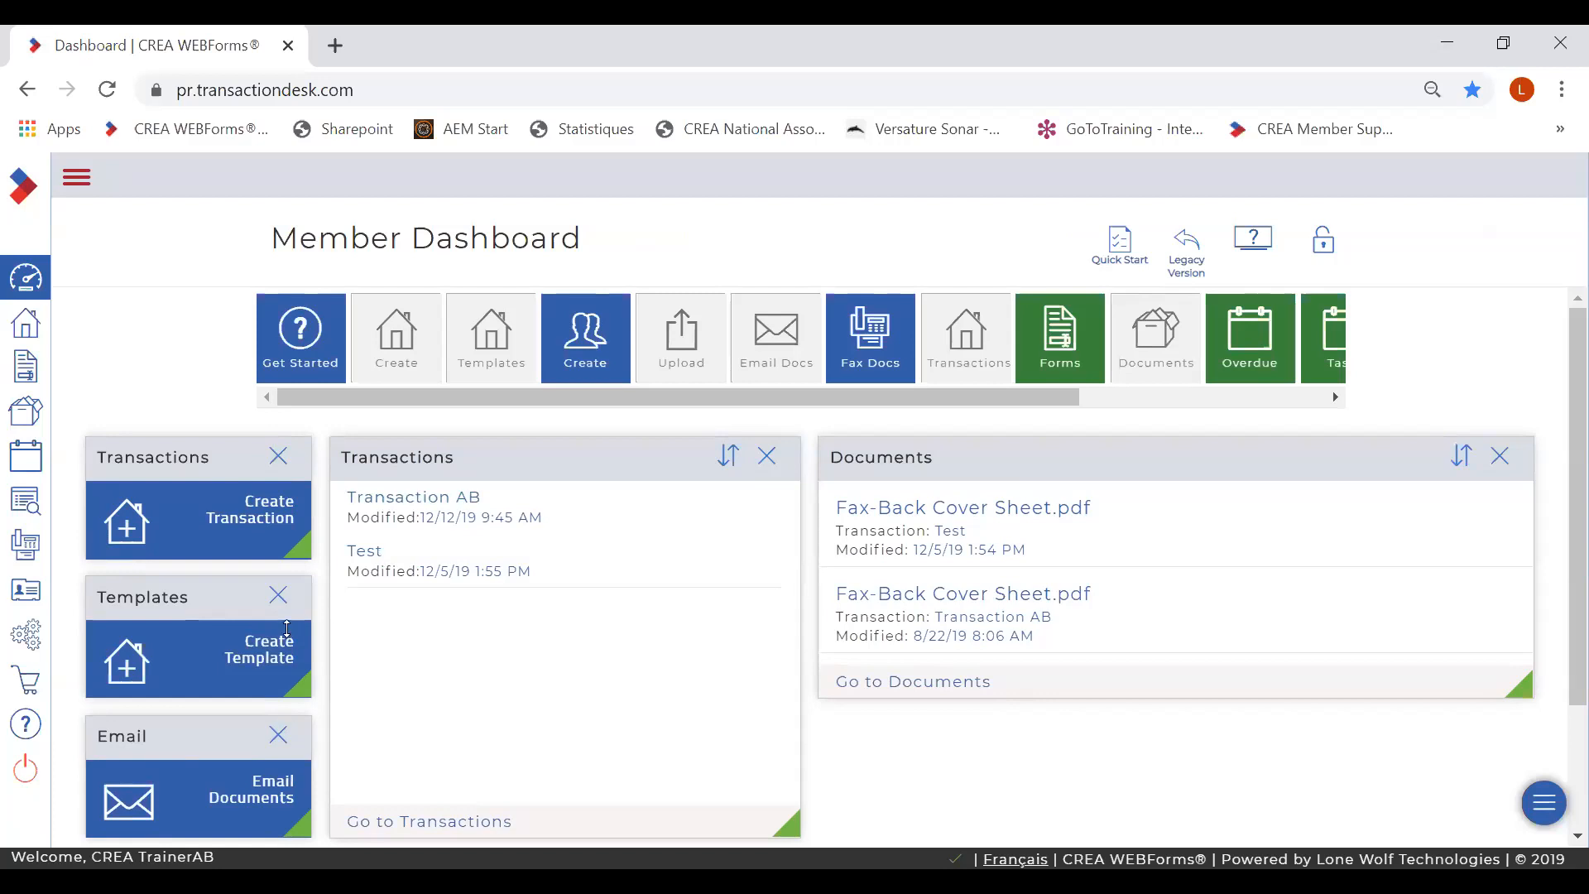
click(279, 736)
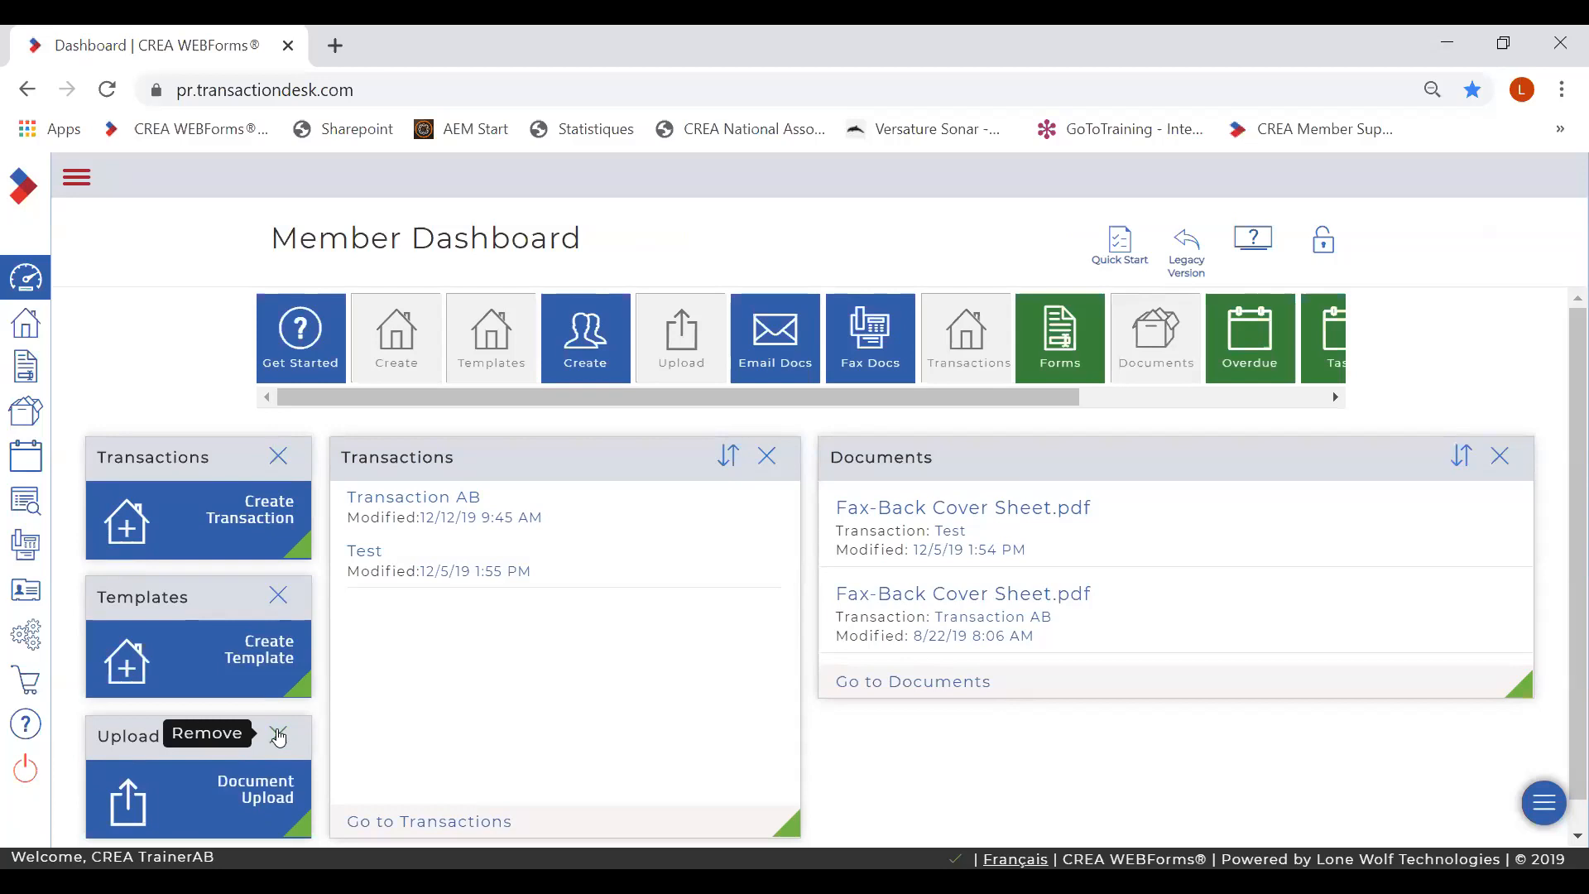
click(279, 737)
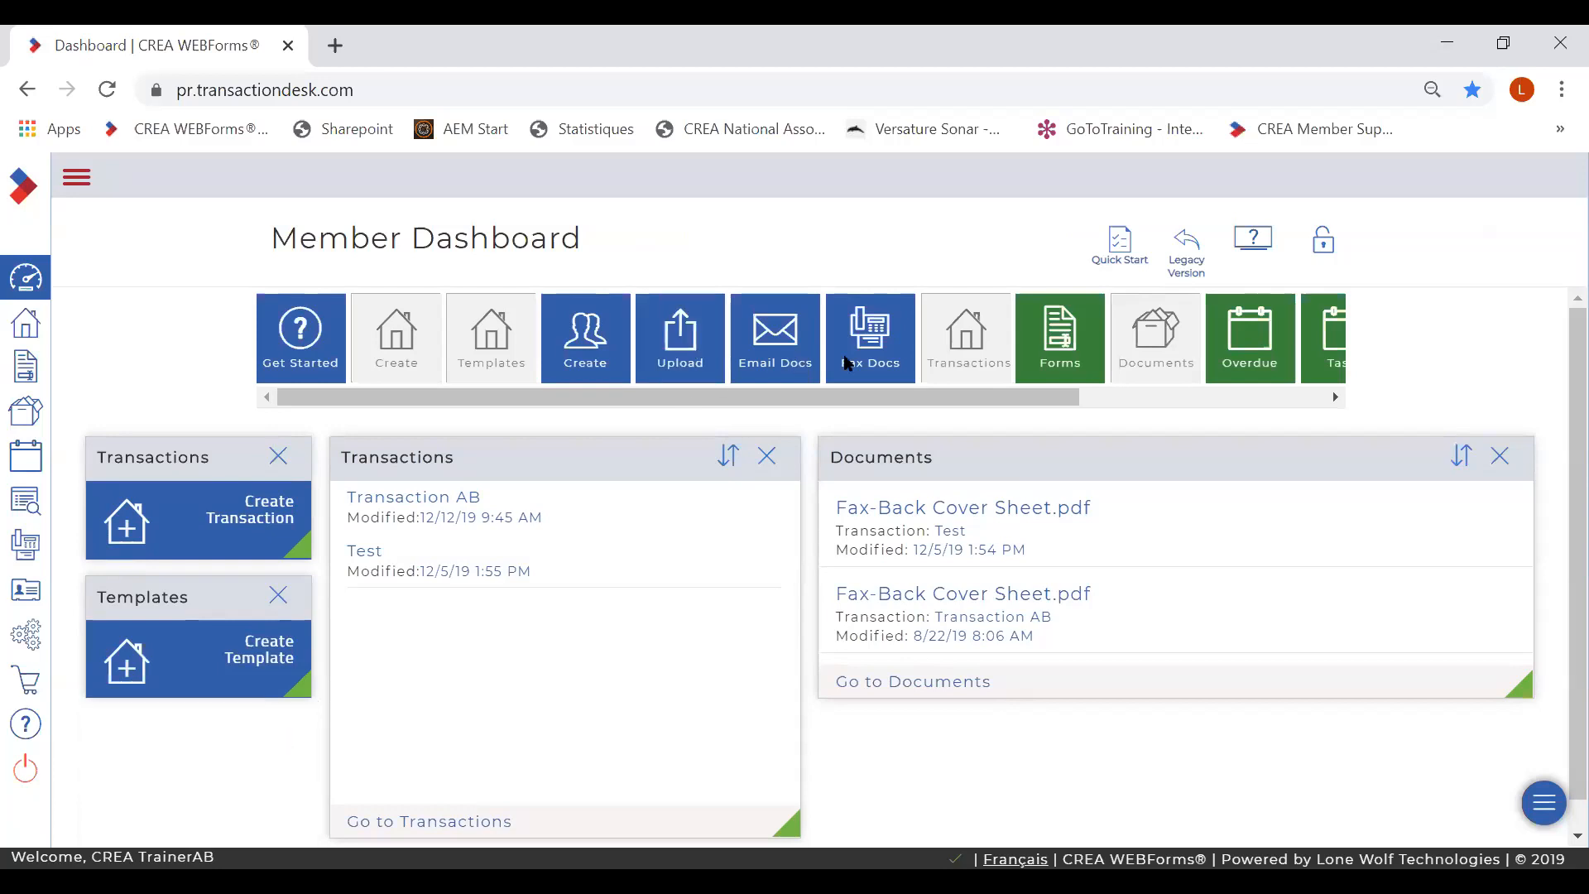
drag(579, 364, 121, 759)
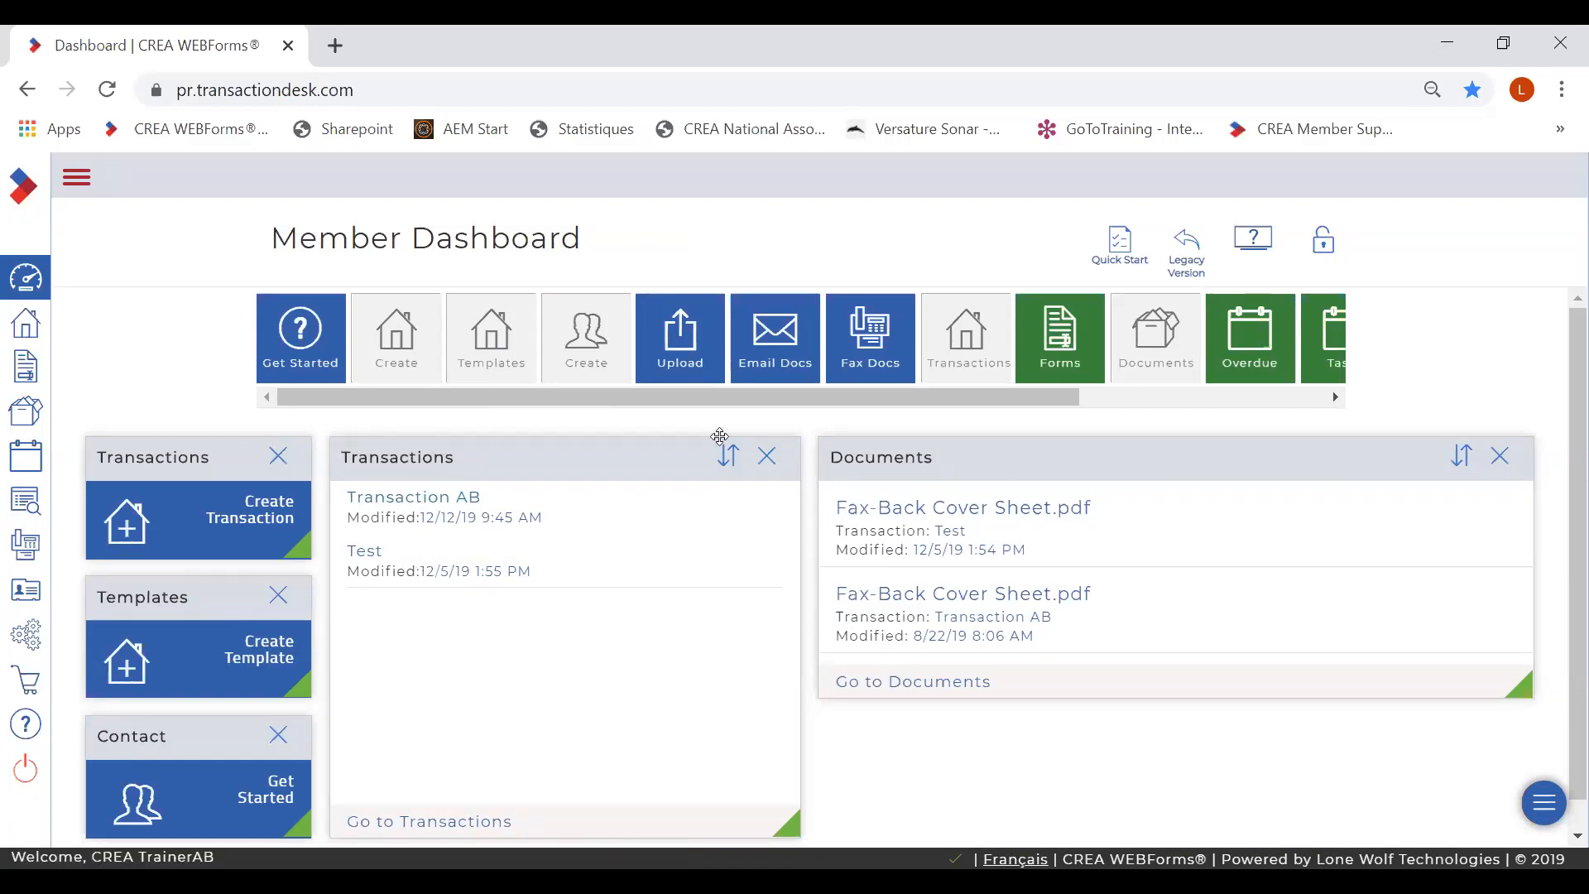
drag(913, 399, 1181, 402)
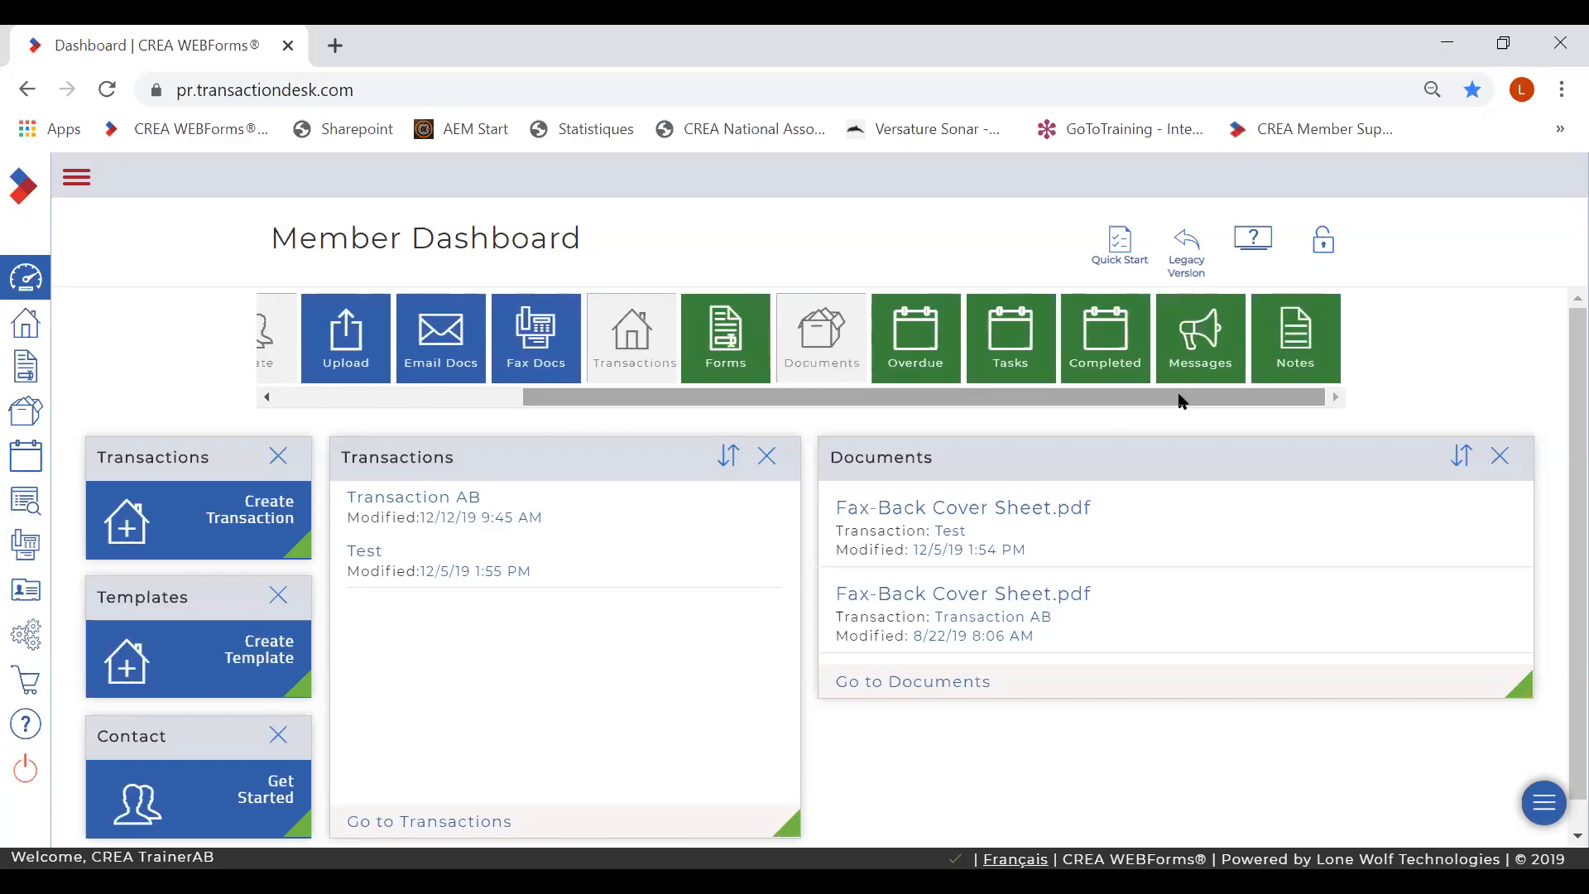
- Replace the Documents panel with an enlarged Forms panel and lock the layout
click(1500, 456)
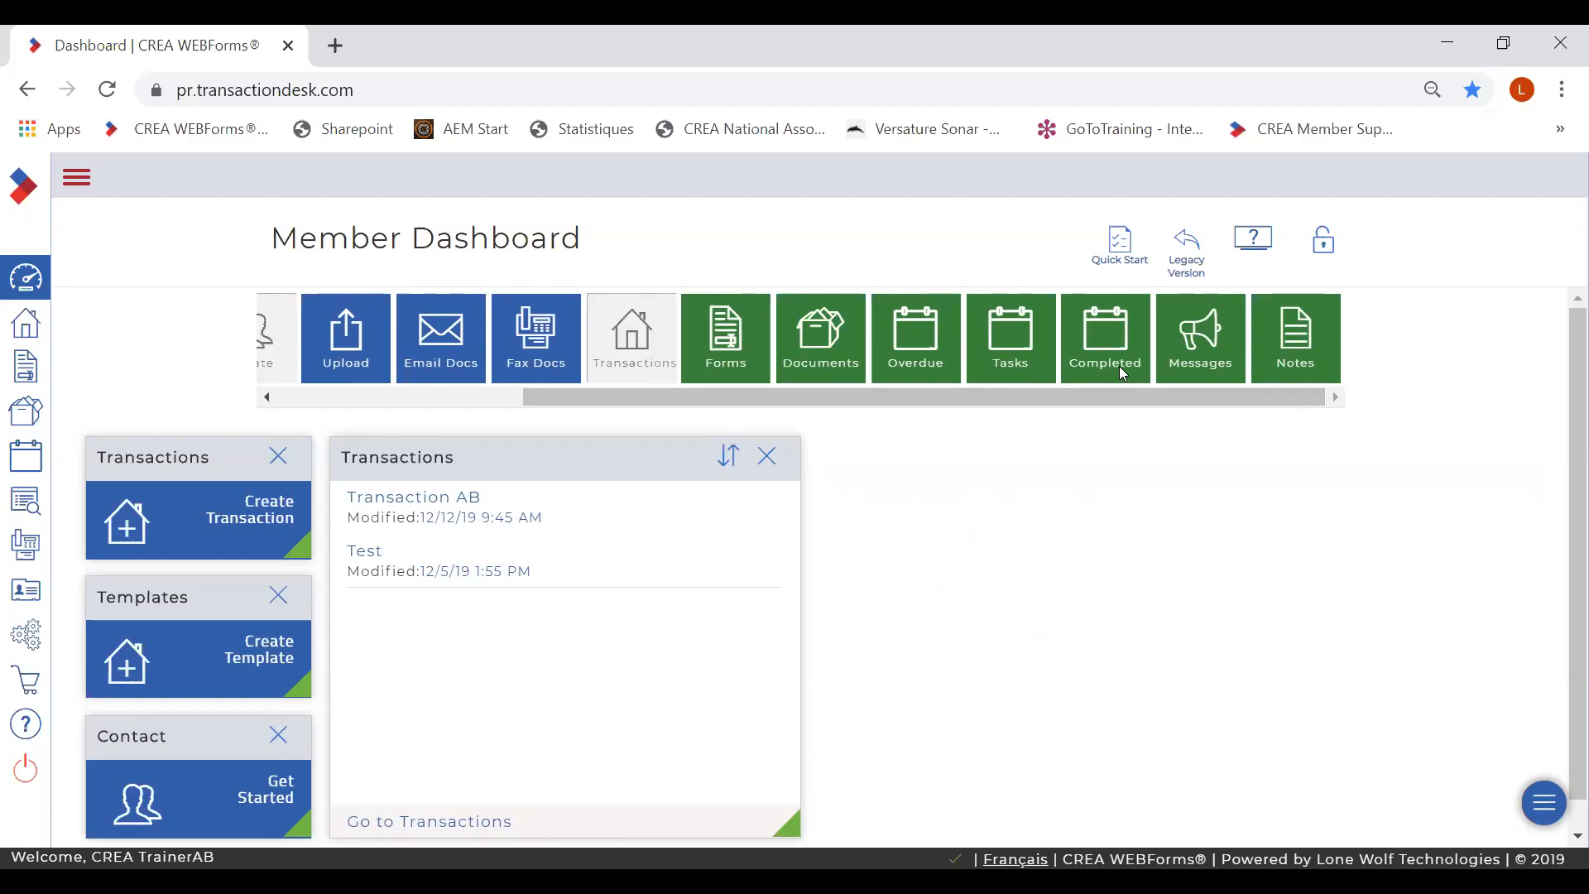
drag(753, 346, 965, 514)
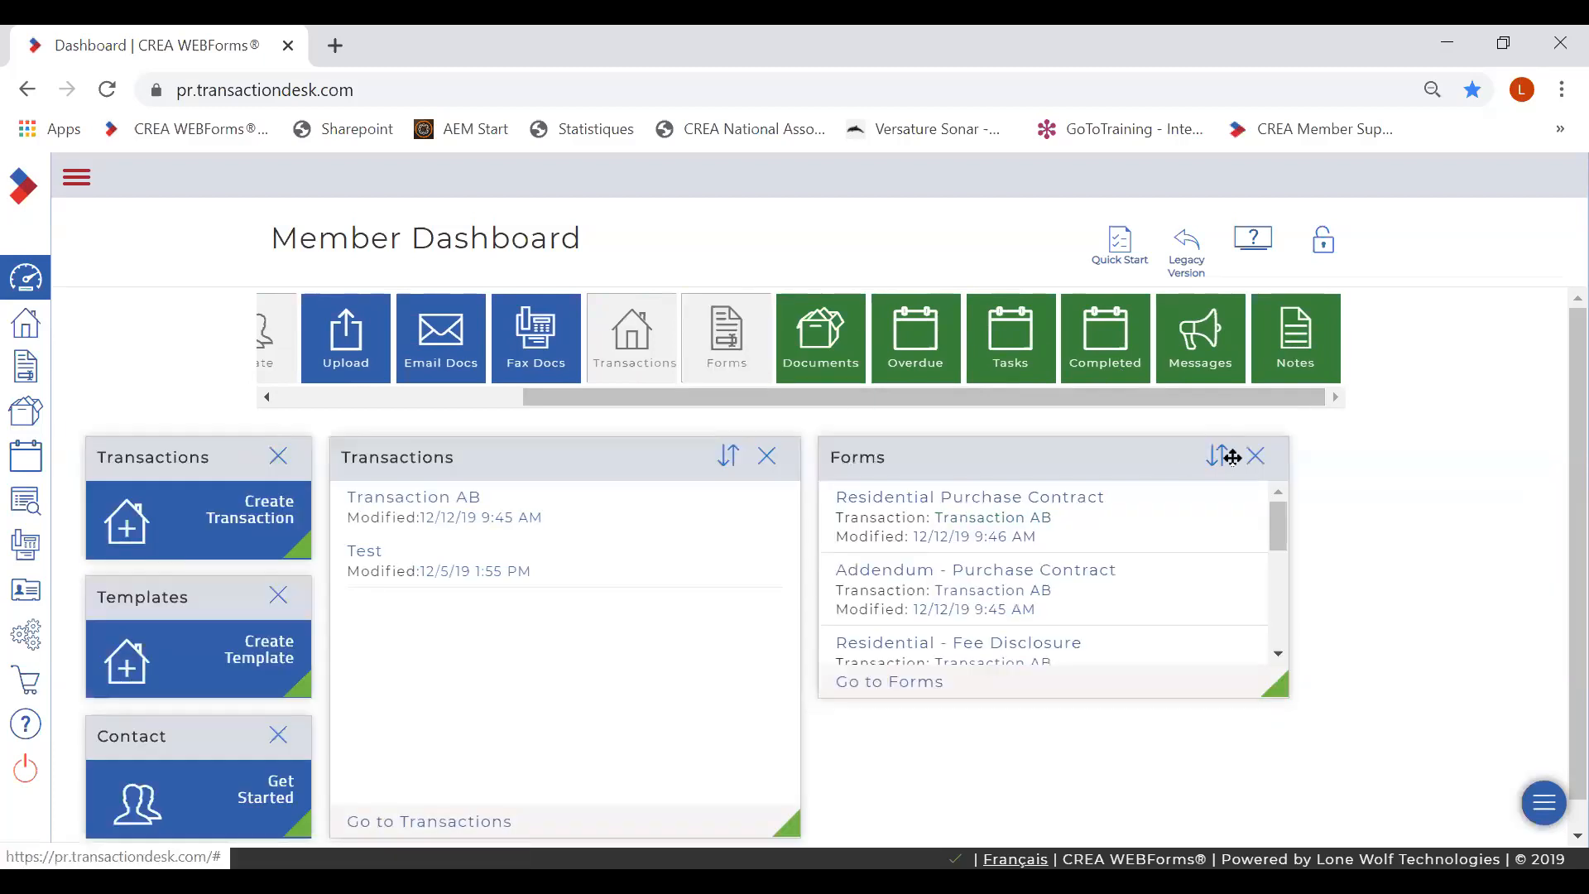
drag(1290, 677, 1452, 821)
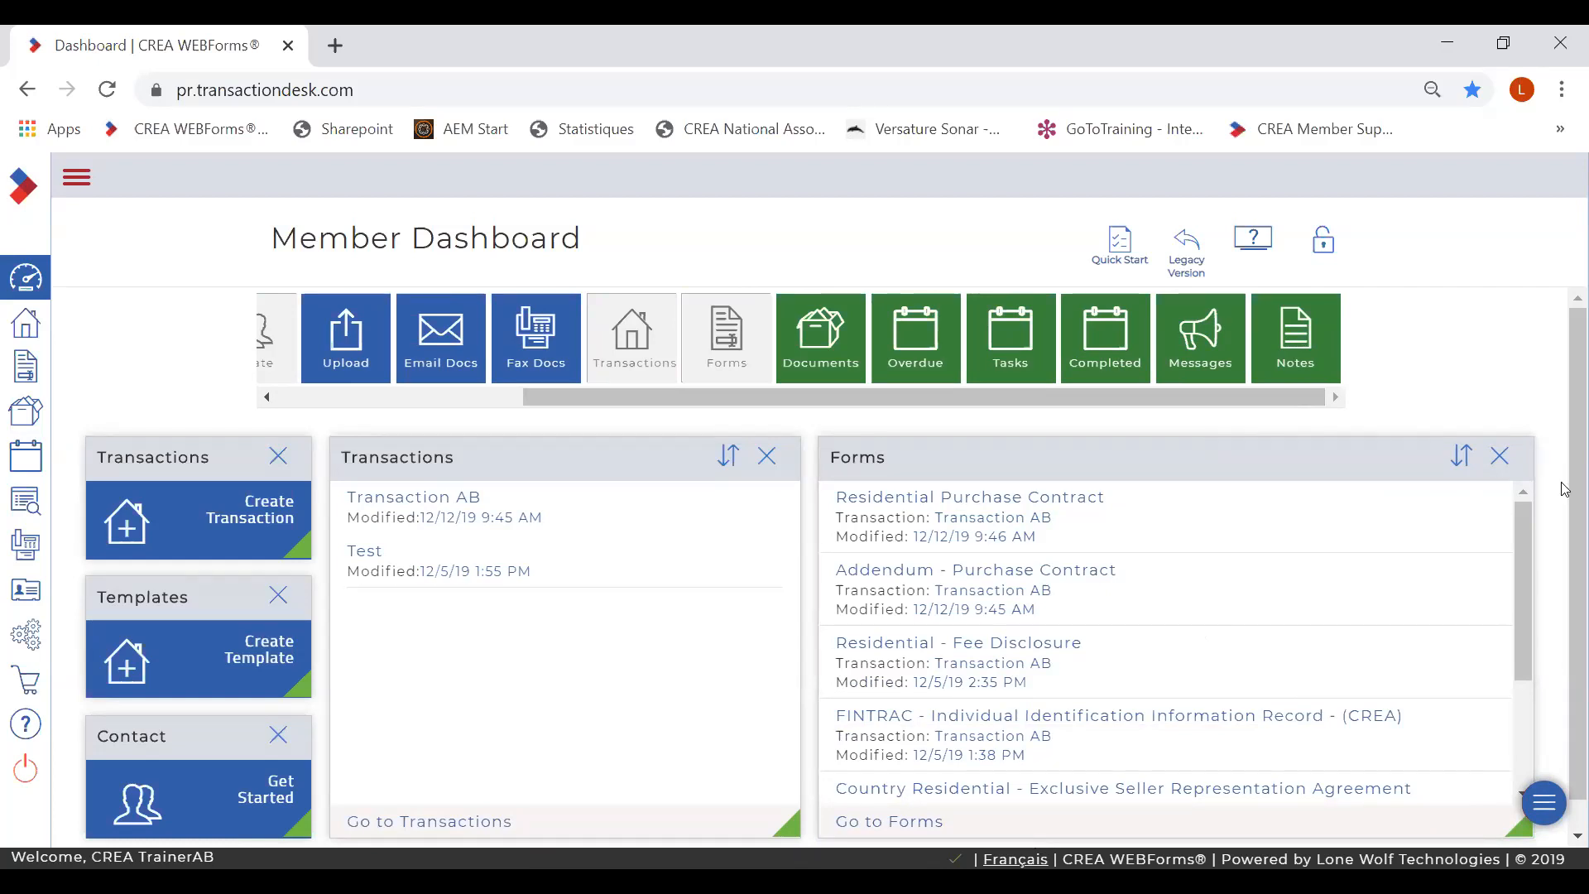
click(1324, 240)
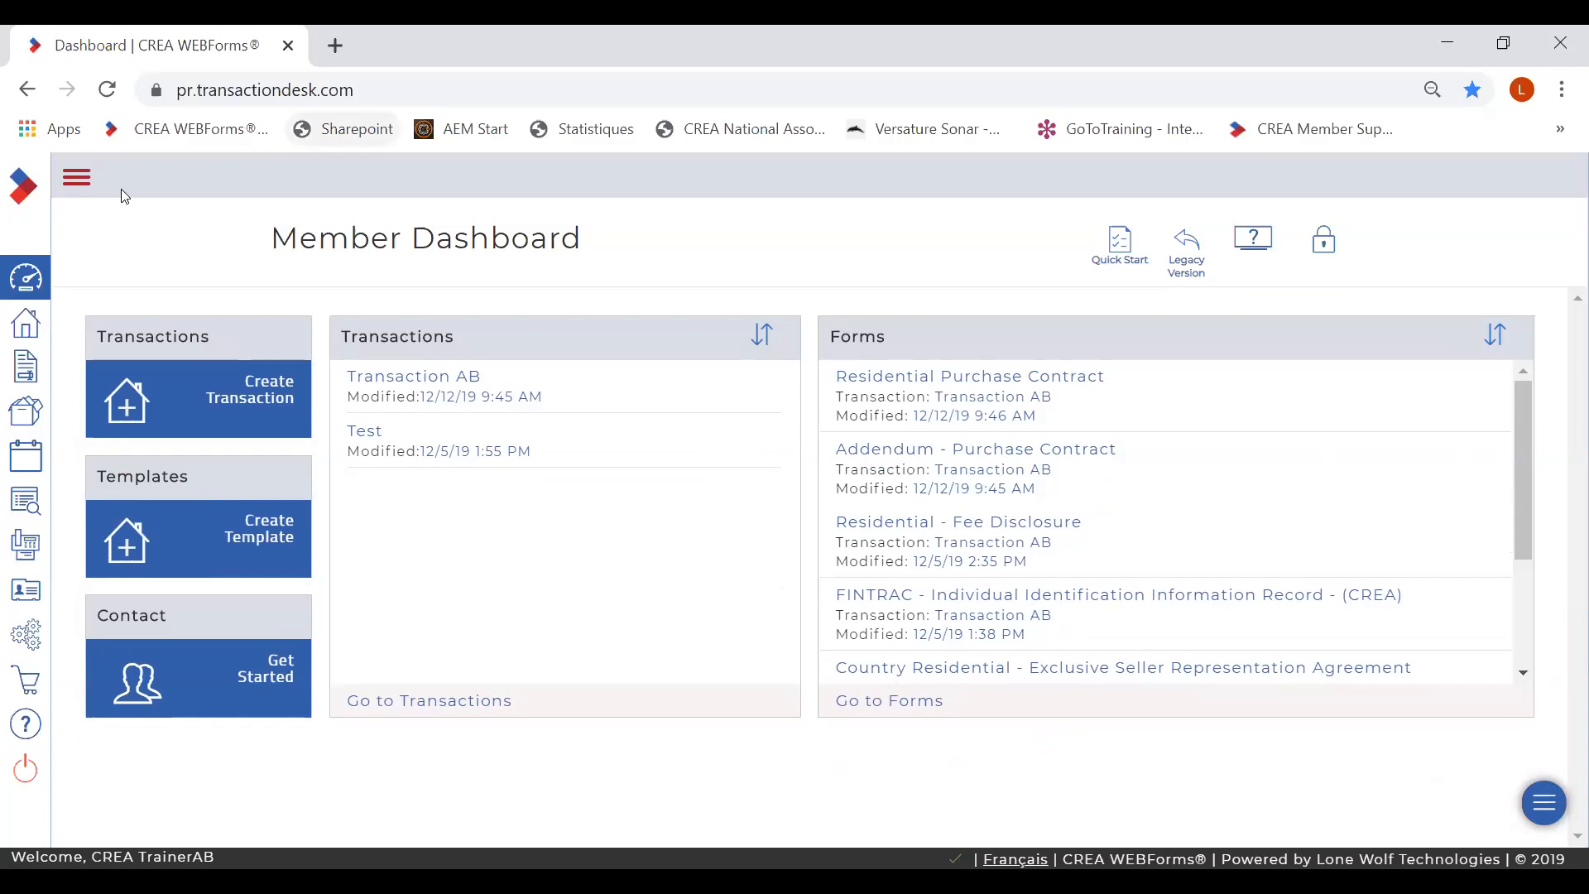
- Go to the Transactions page through the expanded sidebar menu
click(77, 181)
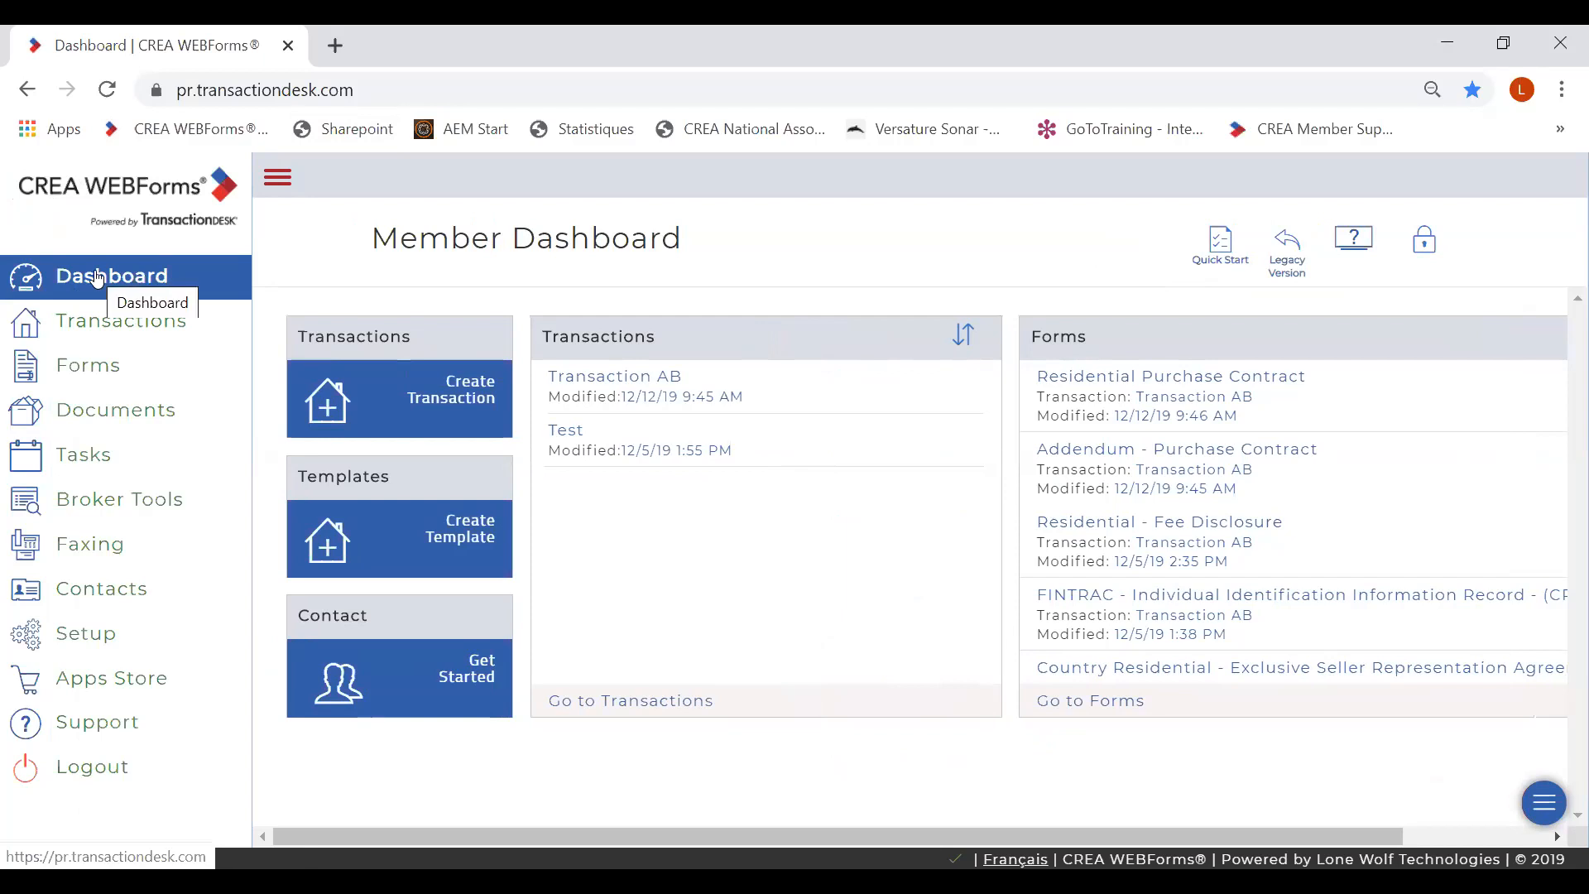
click(77, 330)
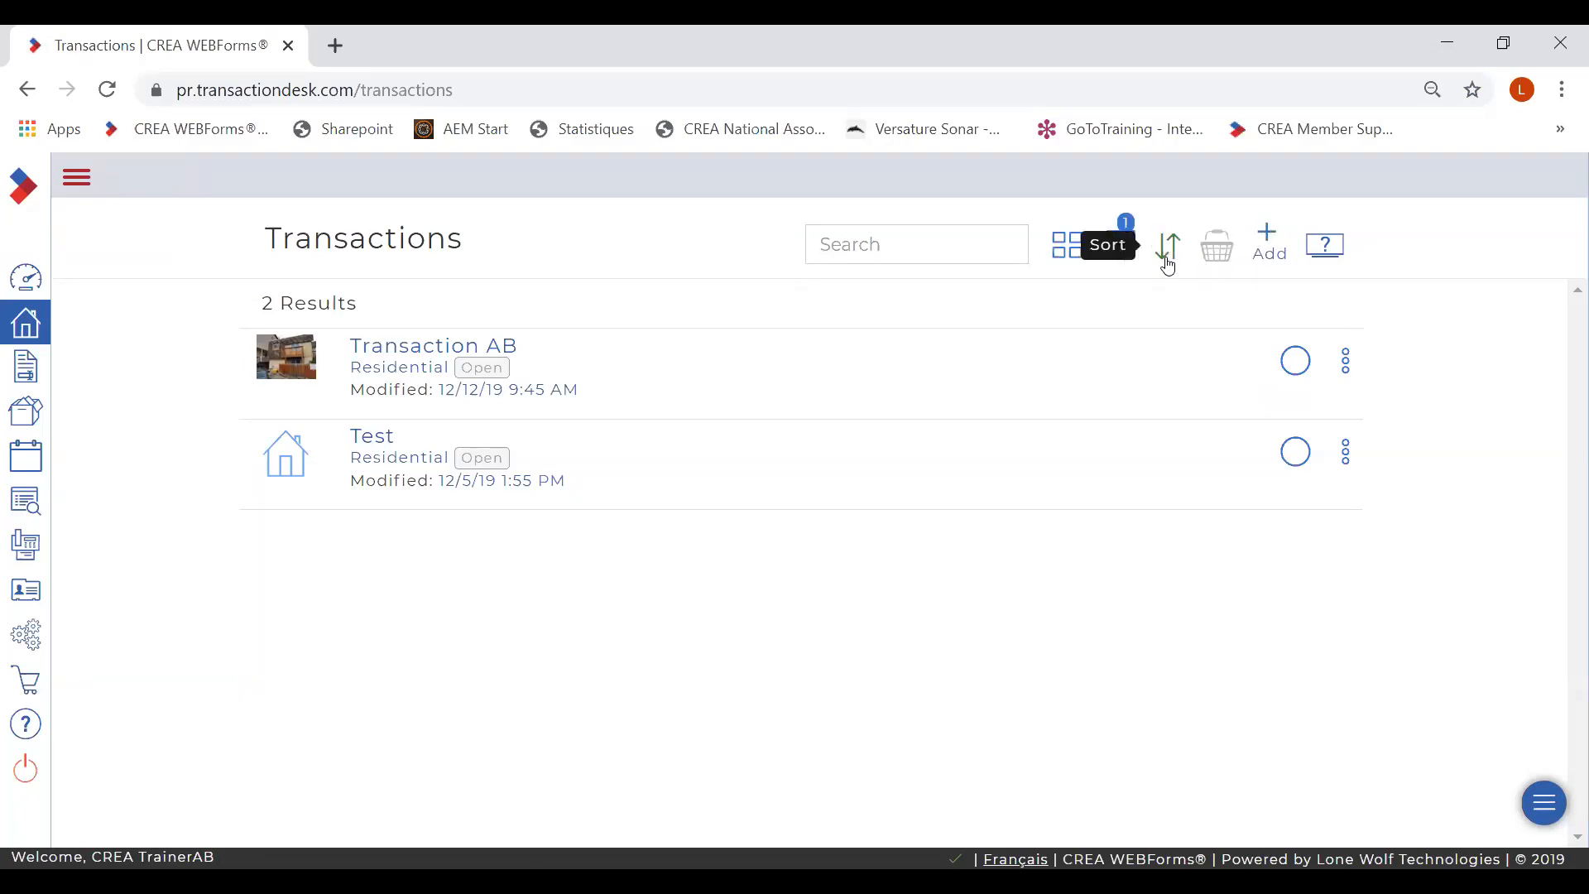
- Toggle transactions to grid view and back to list, then go to the Forms library
click(1072, 255)
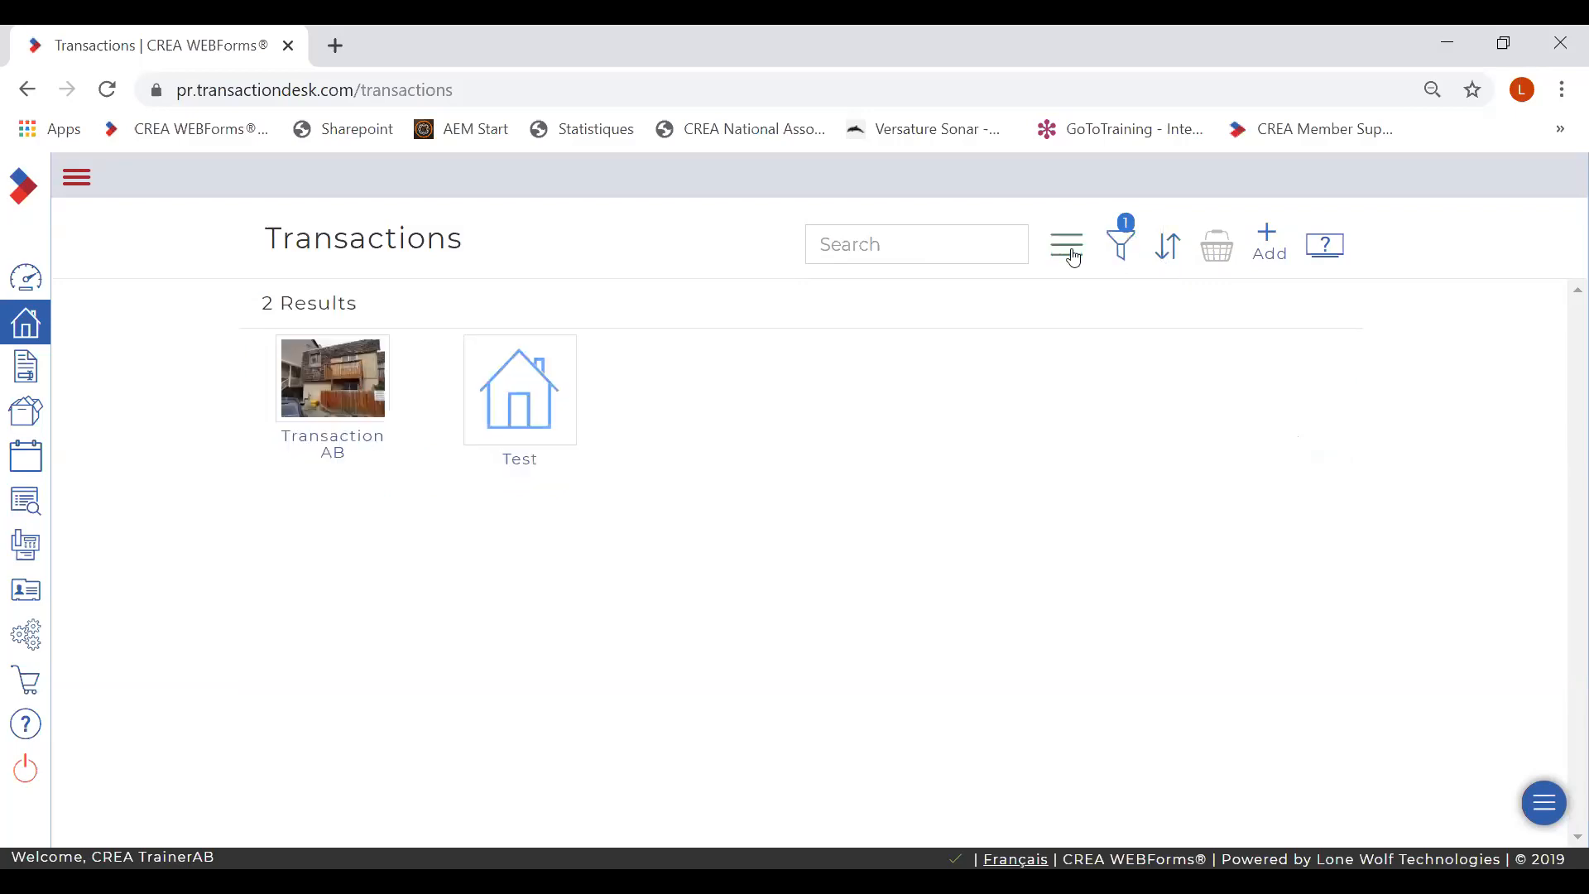
click(1072, 255)
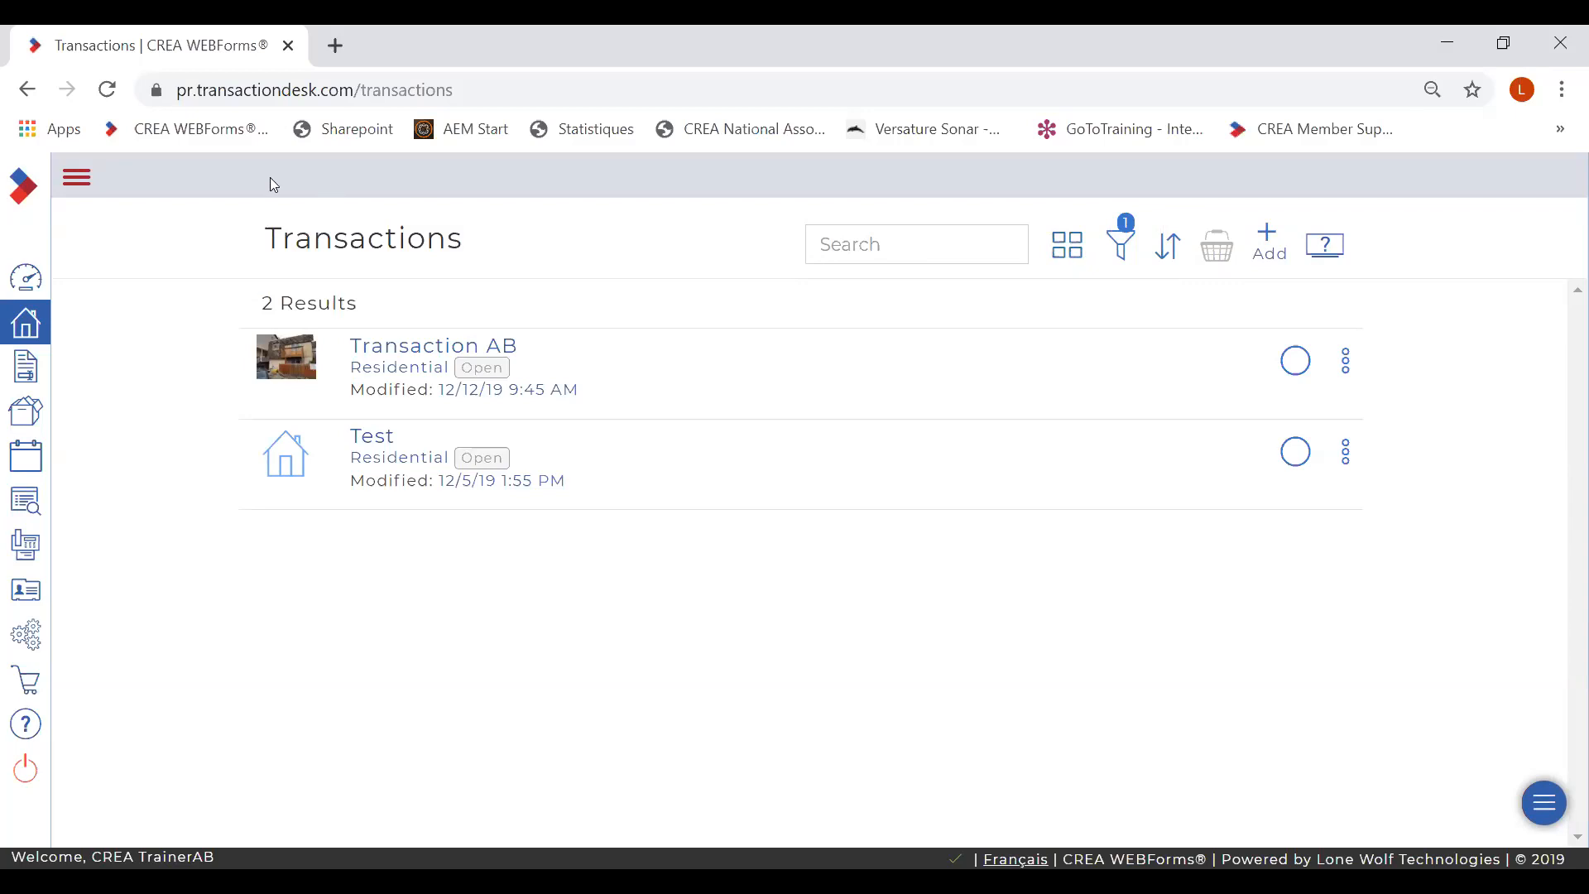
click(75, 180)
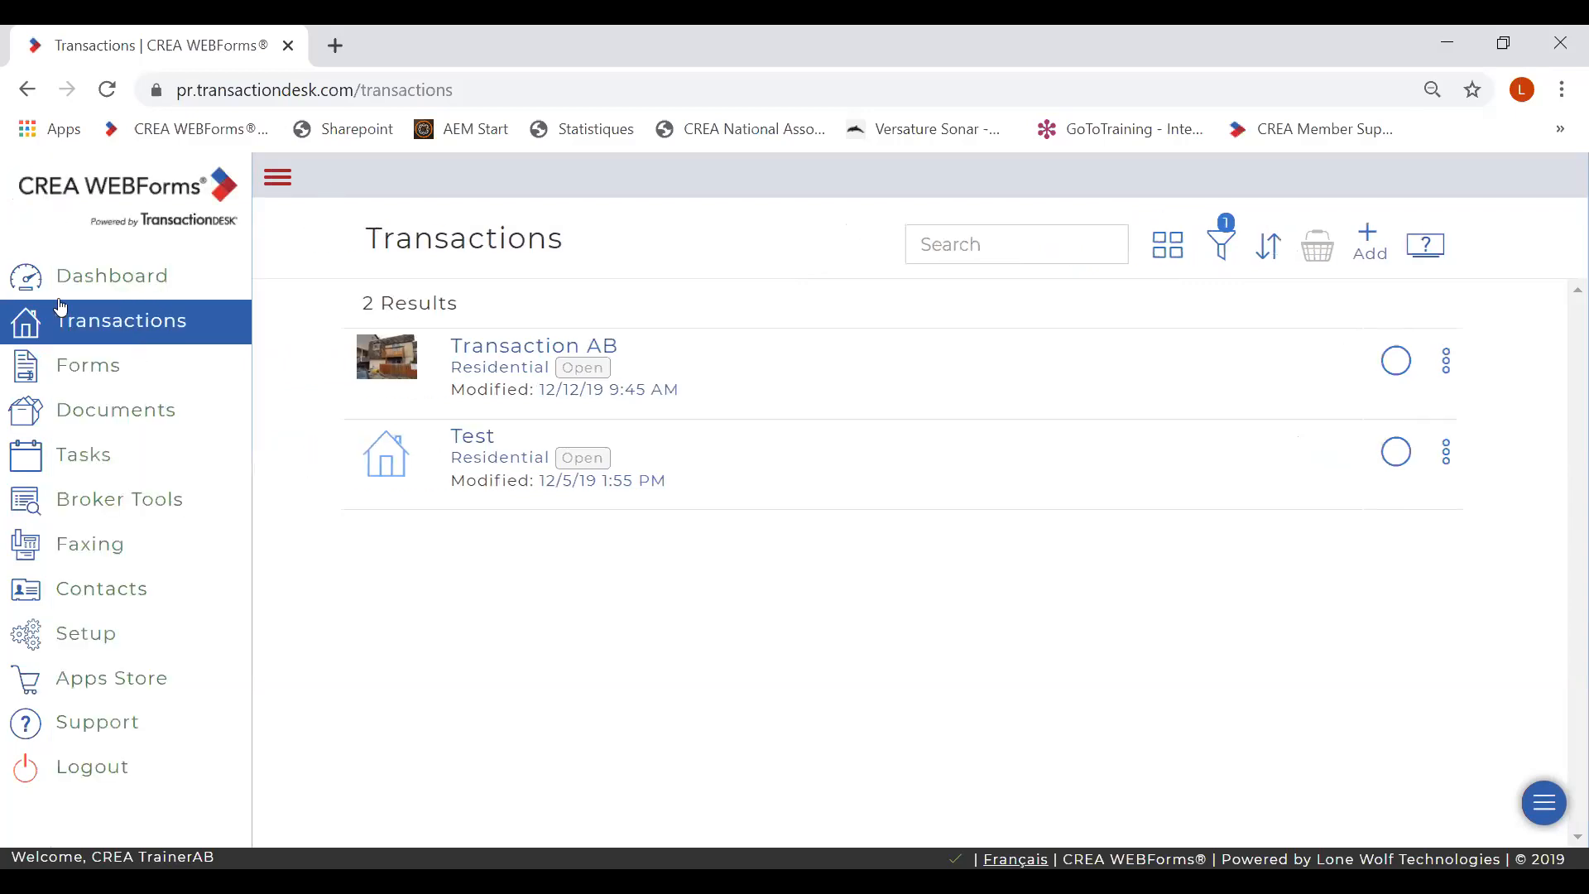
click(73, 373)
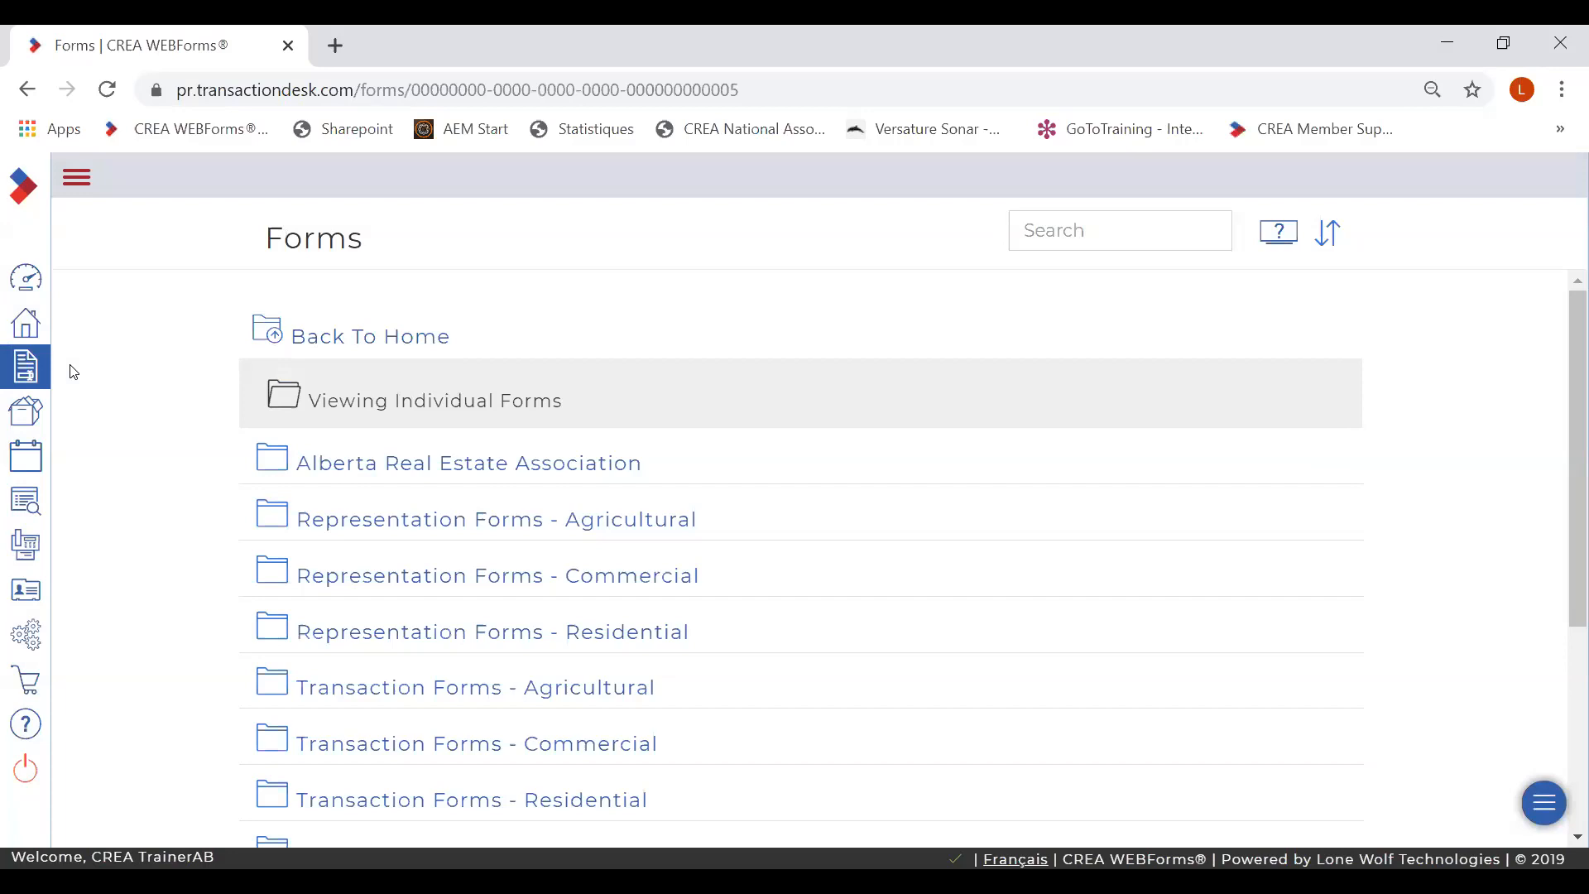
- Go to the Documents page through the expanded sidebar menu
click(77, 180)
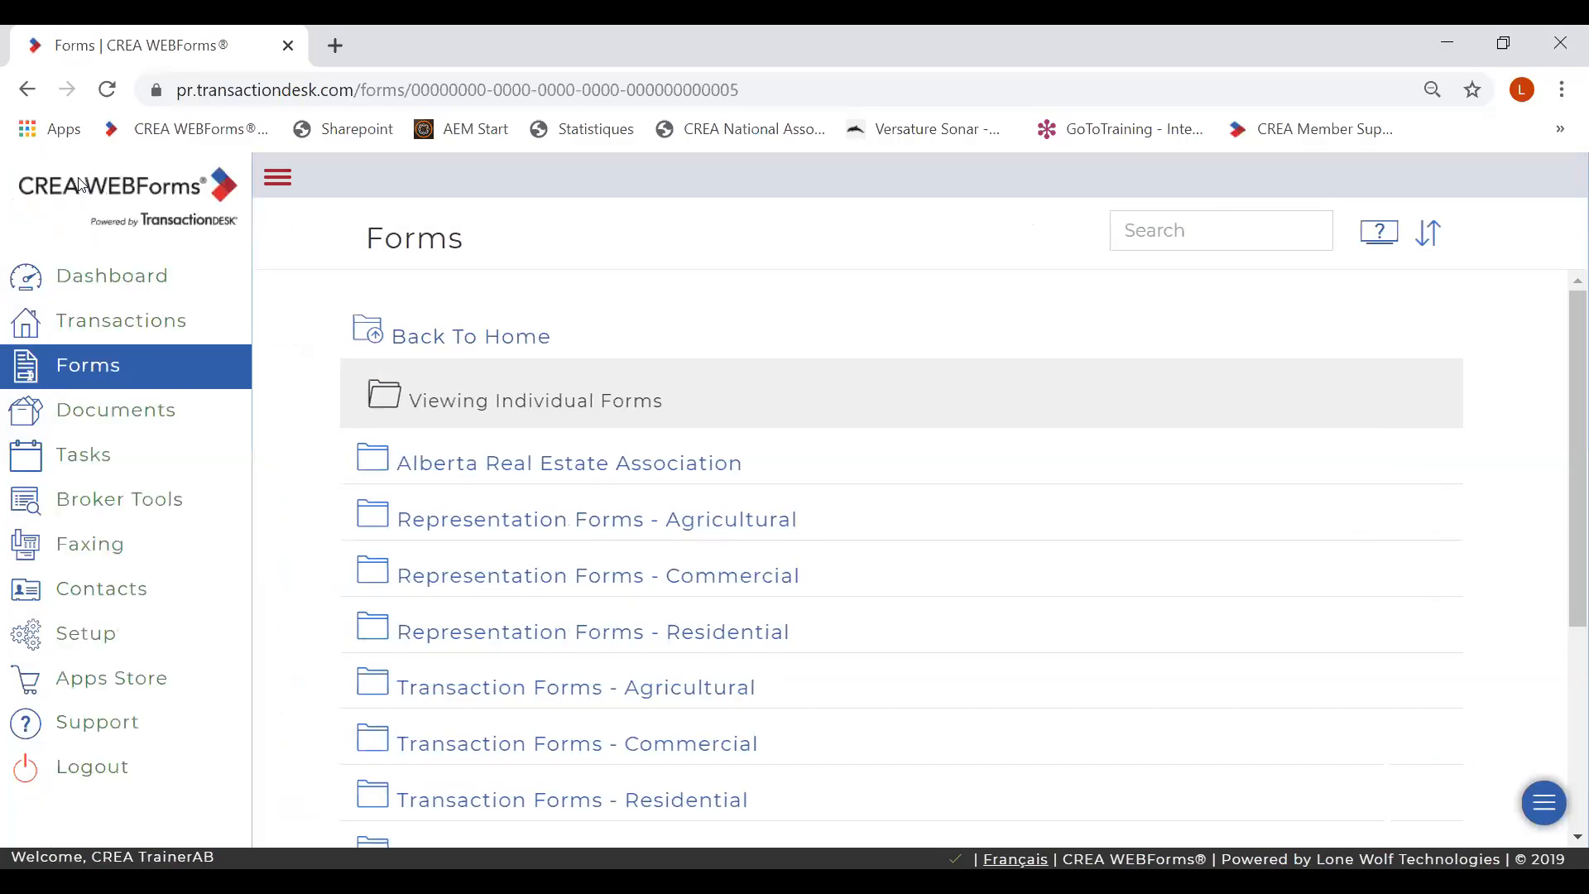
click(70, 414)
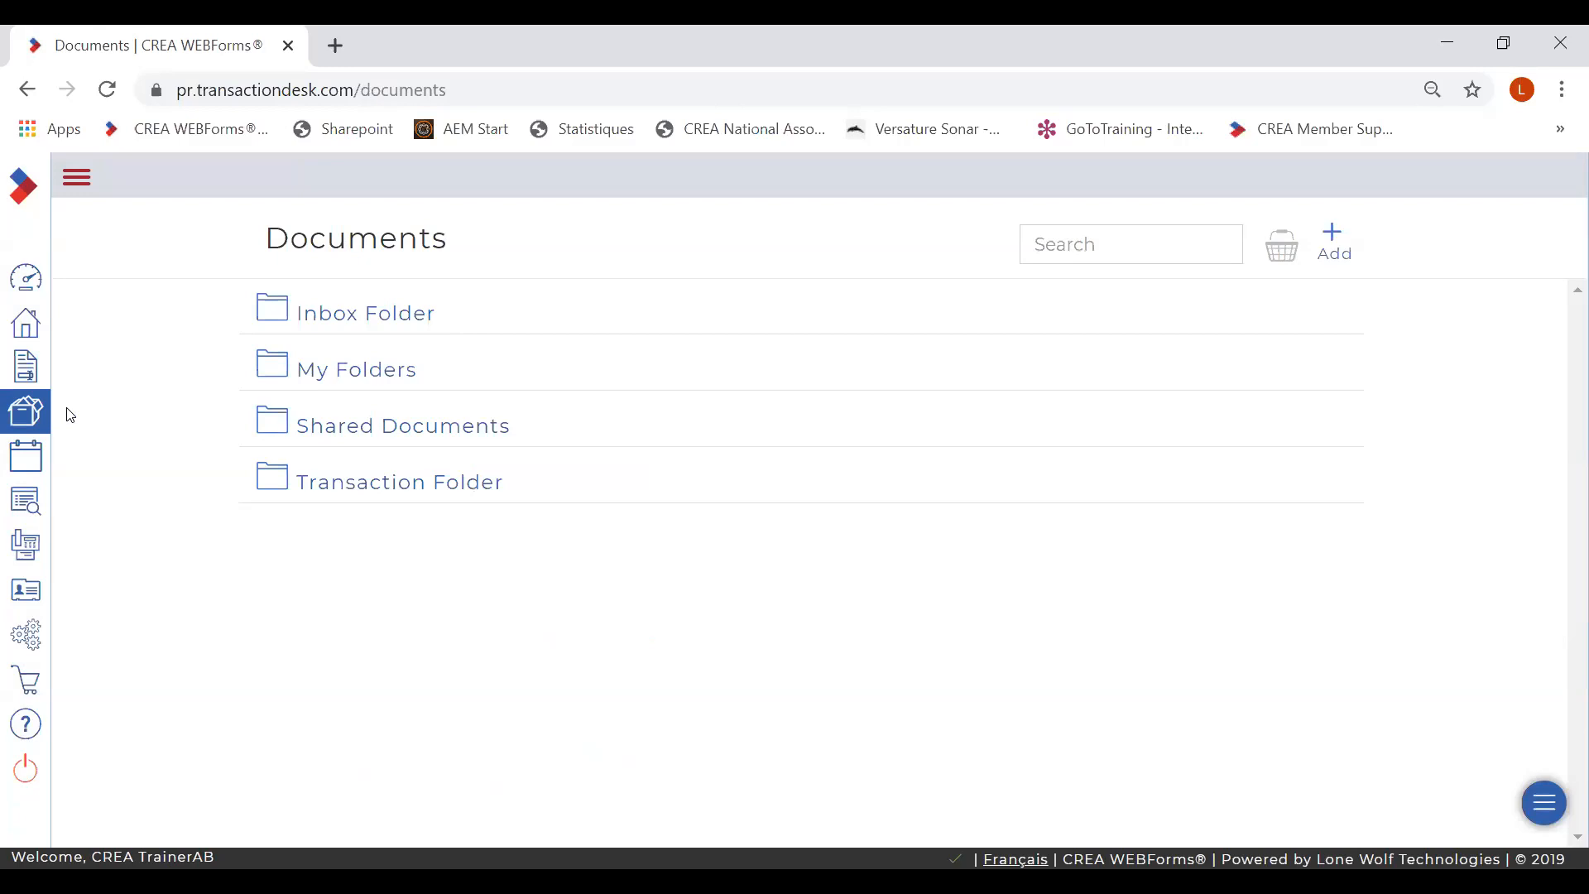
- Check that My Folders is empty, then go to the Tasks page
click(335, 381)
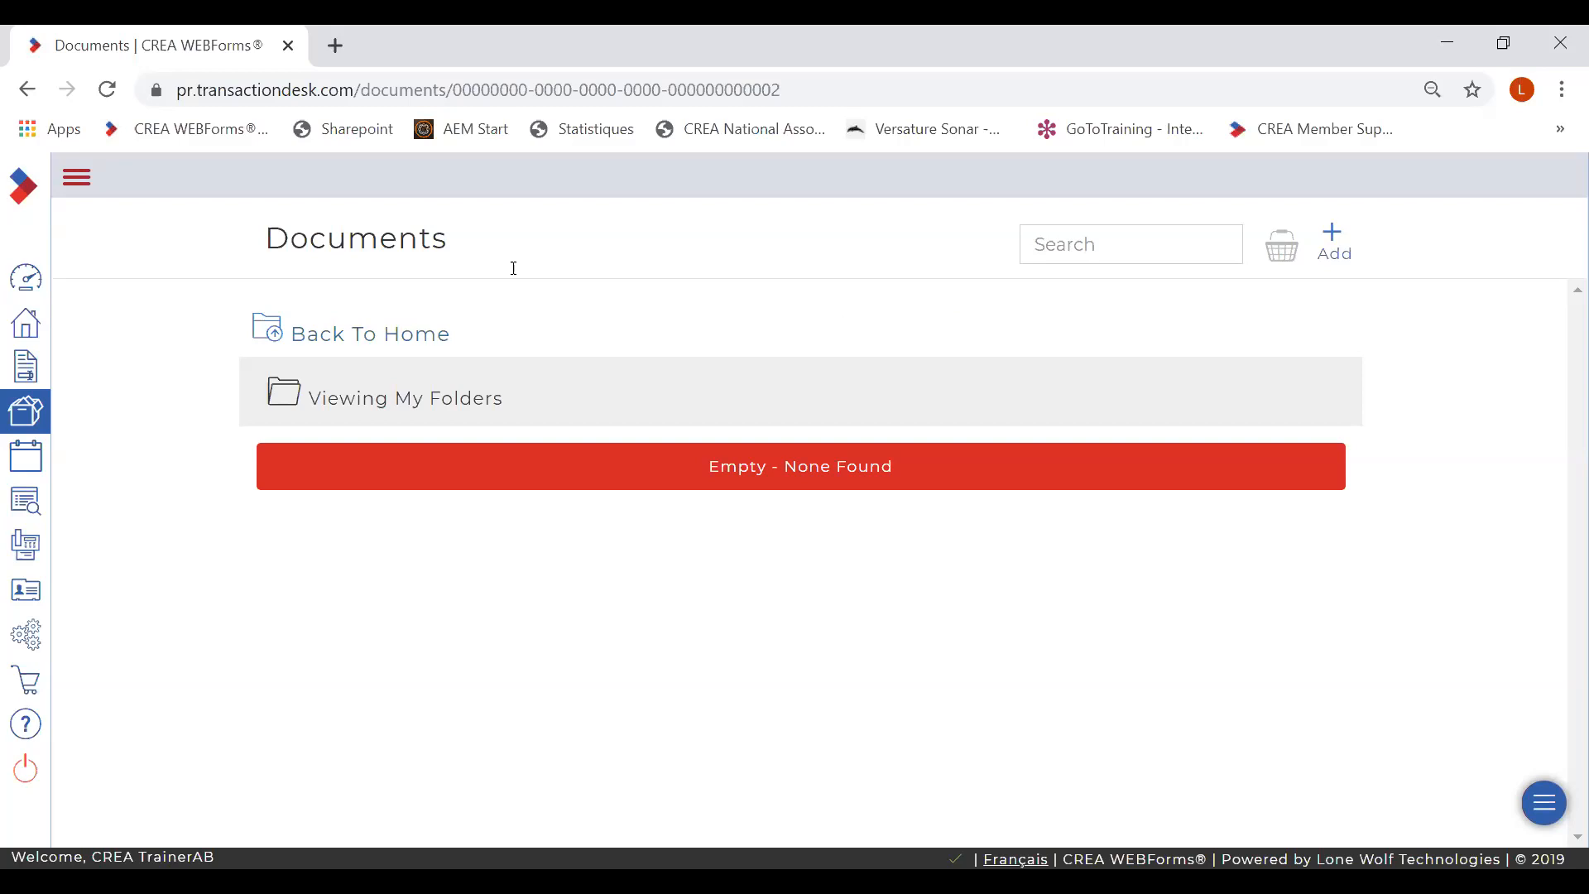
click(76, 179)
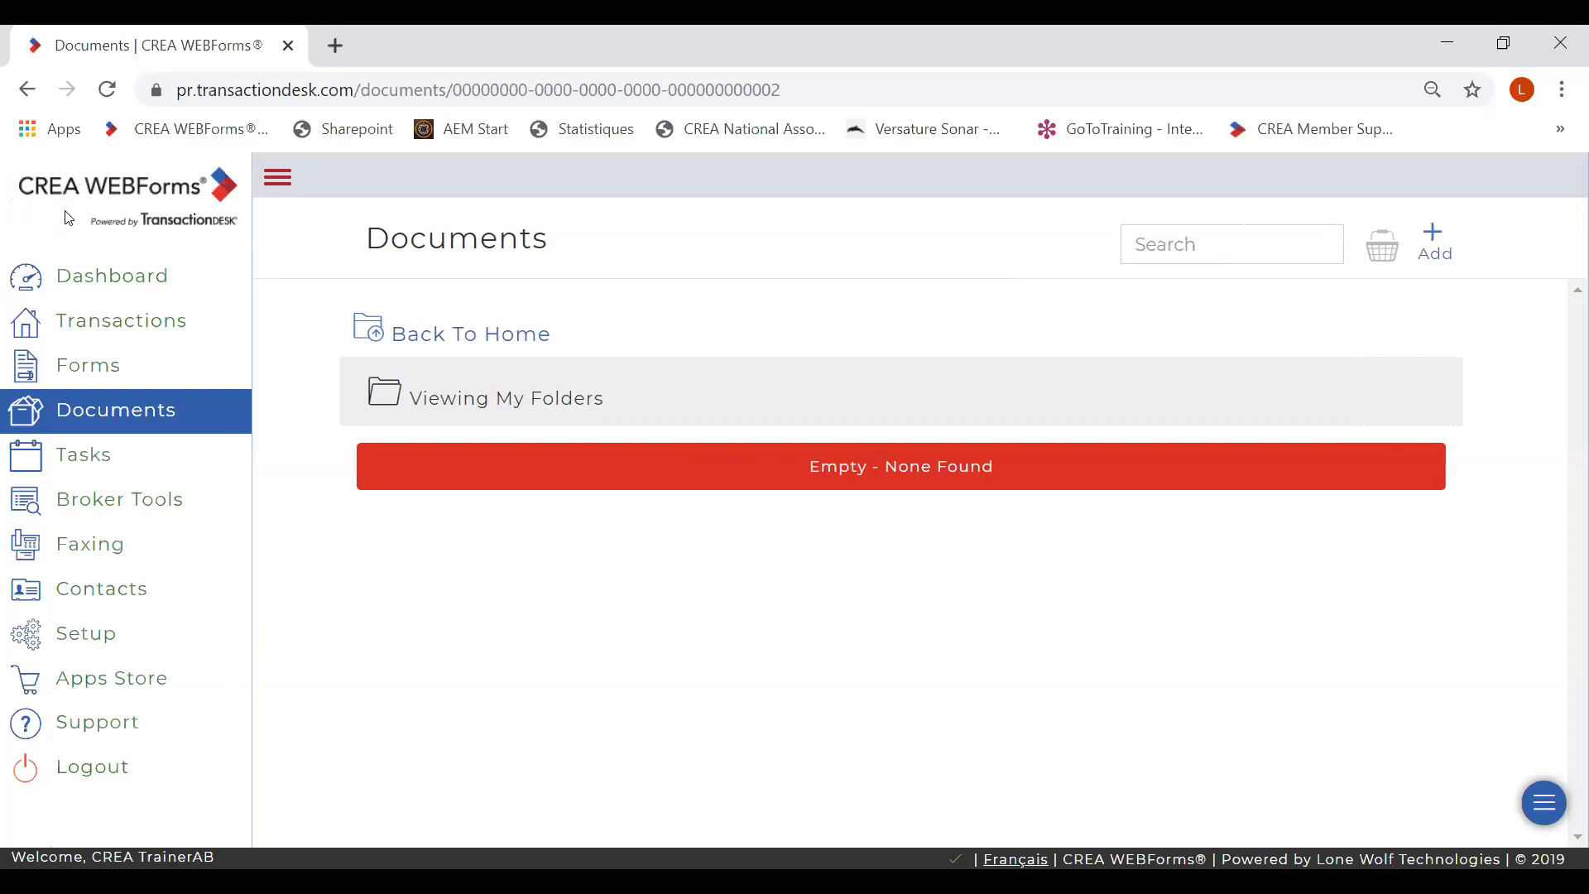
click(92, 455)
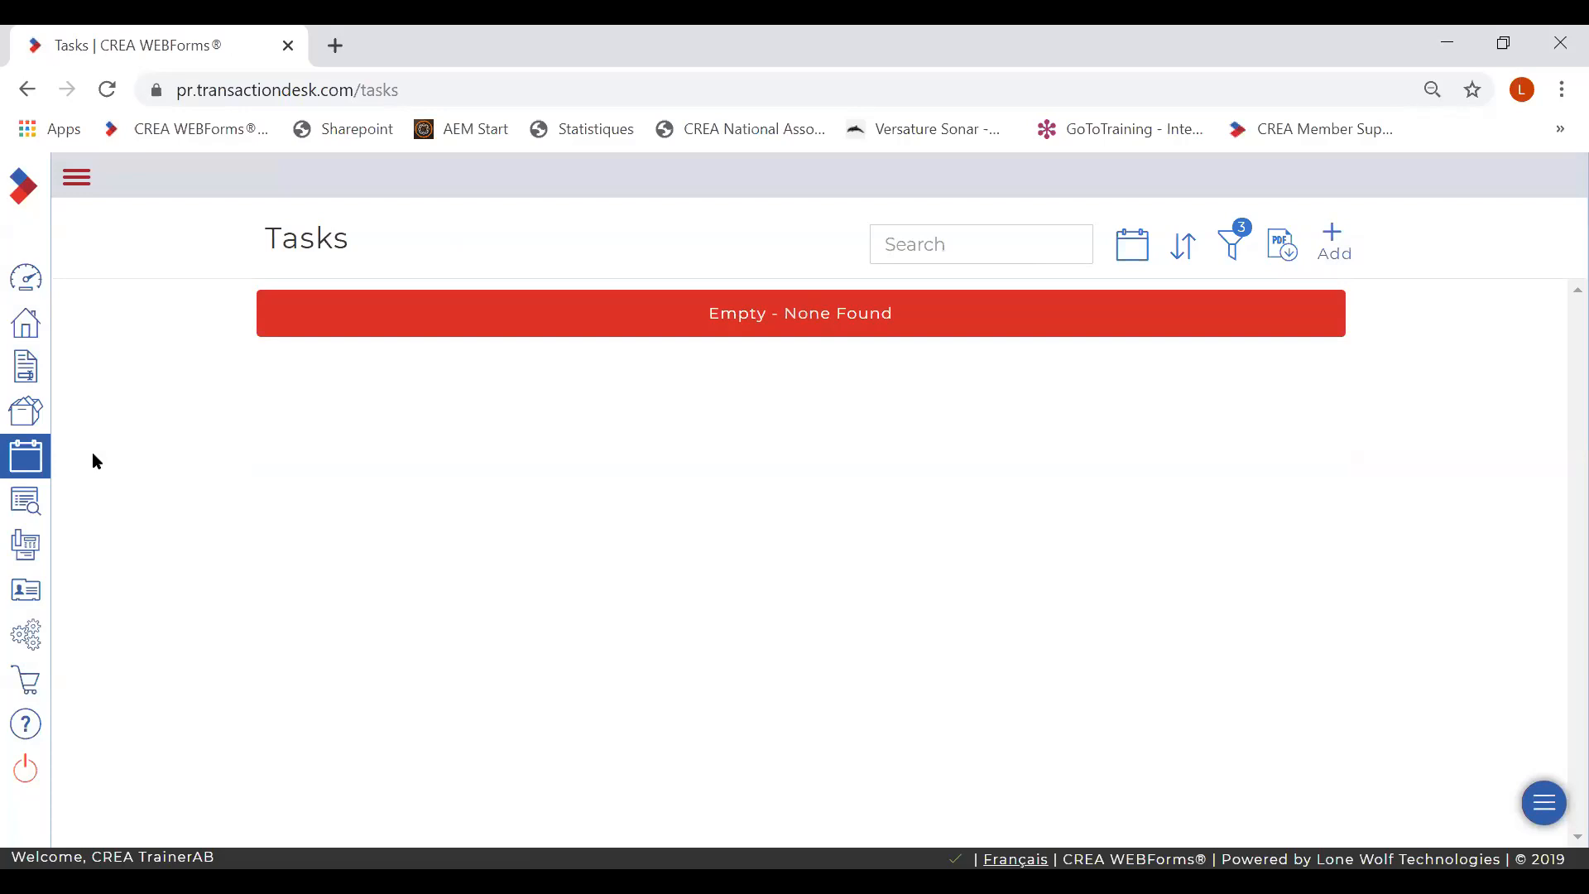
- Expand the sidebar navigation menu to show its section labels
click(77, 177)
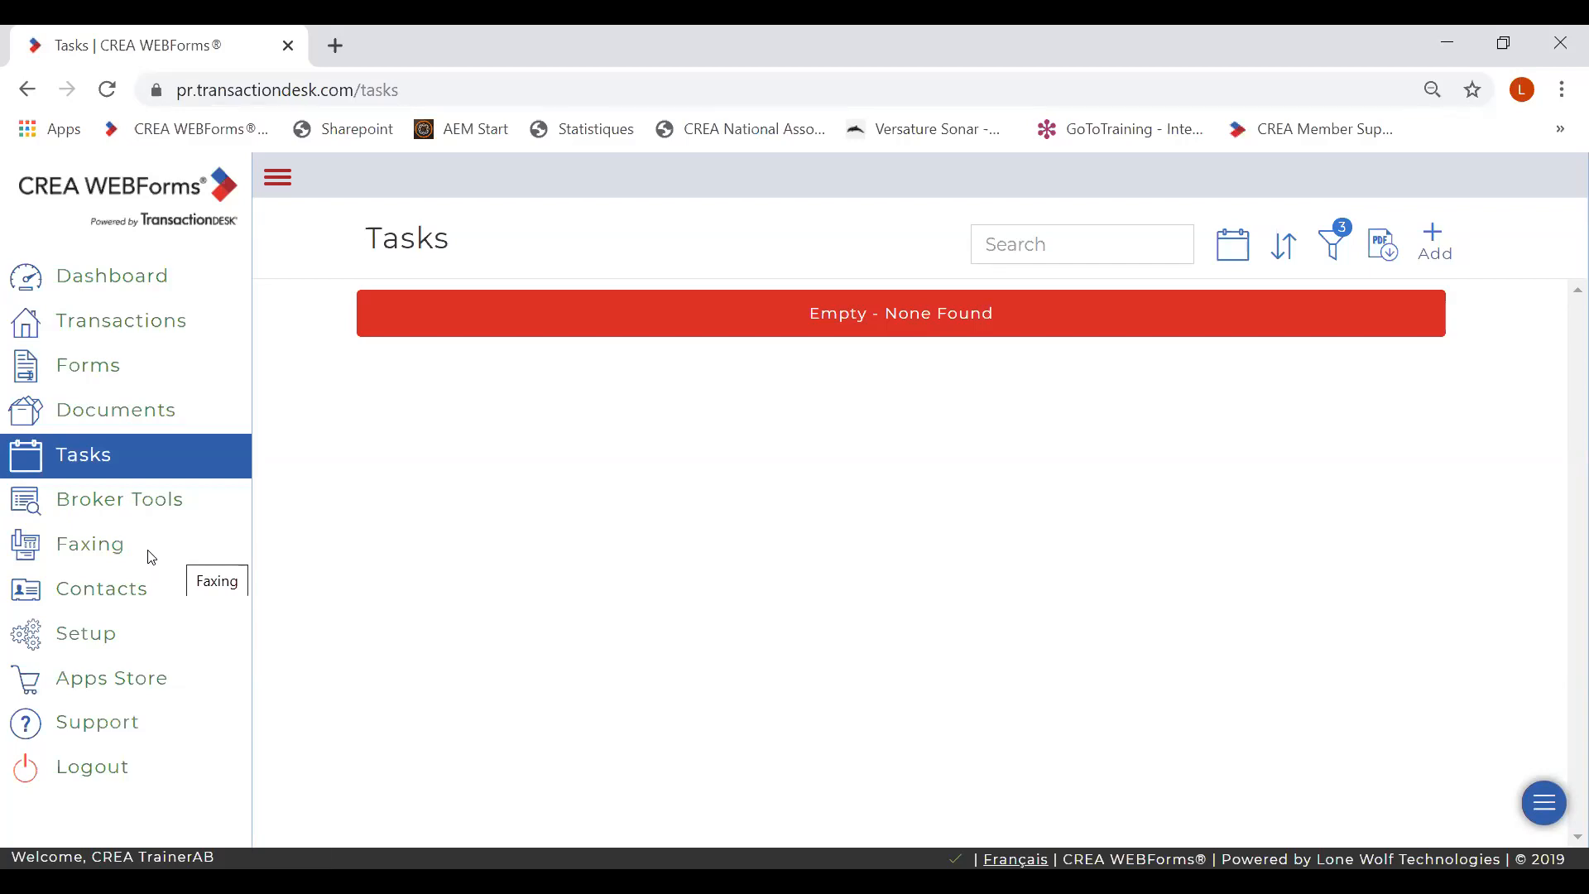
- Go to the Contacts page and show the options for adding a contact
click(93, 593)
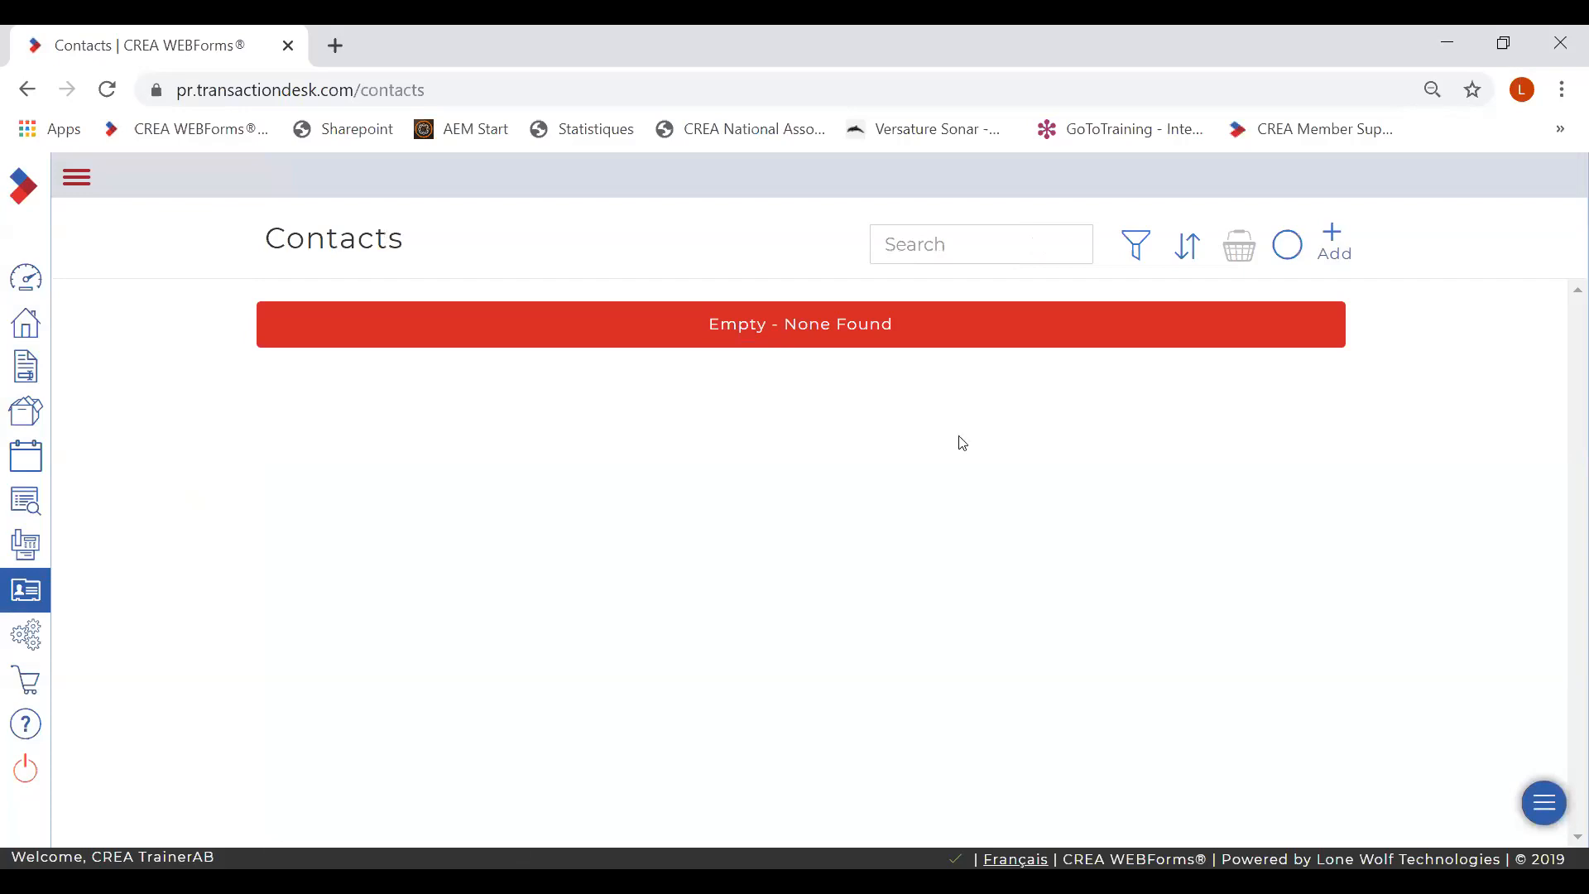
click(1331, 241)
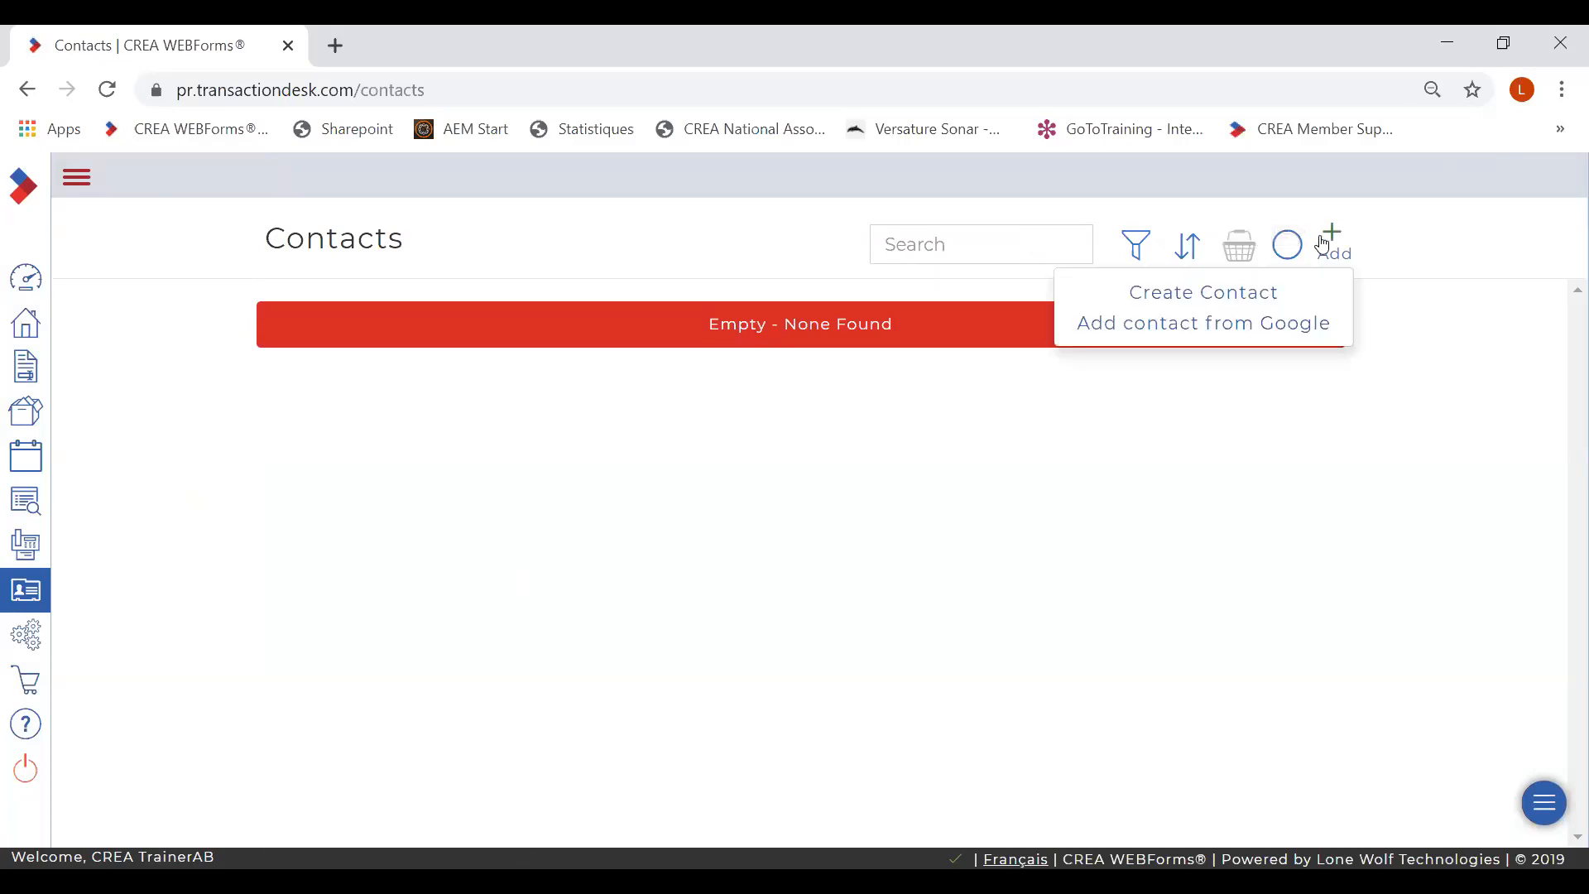
- Start a manual new contact, view the contact types, then close it unsaved
click(1199, 295)
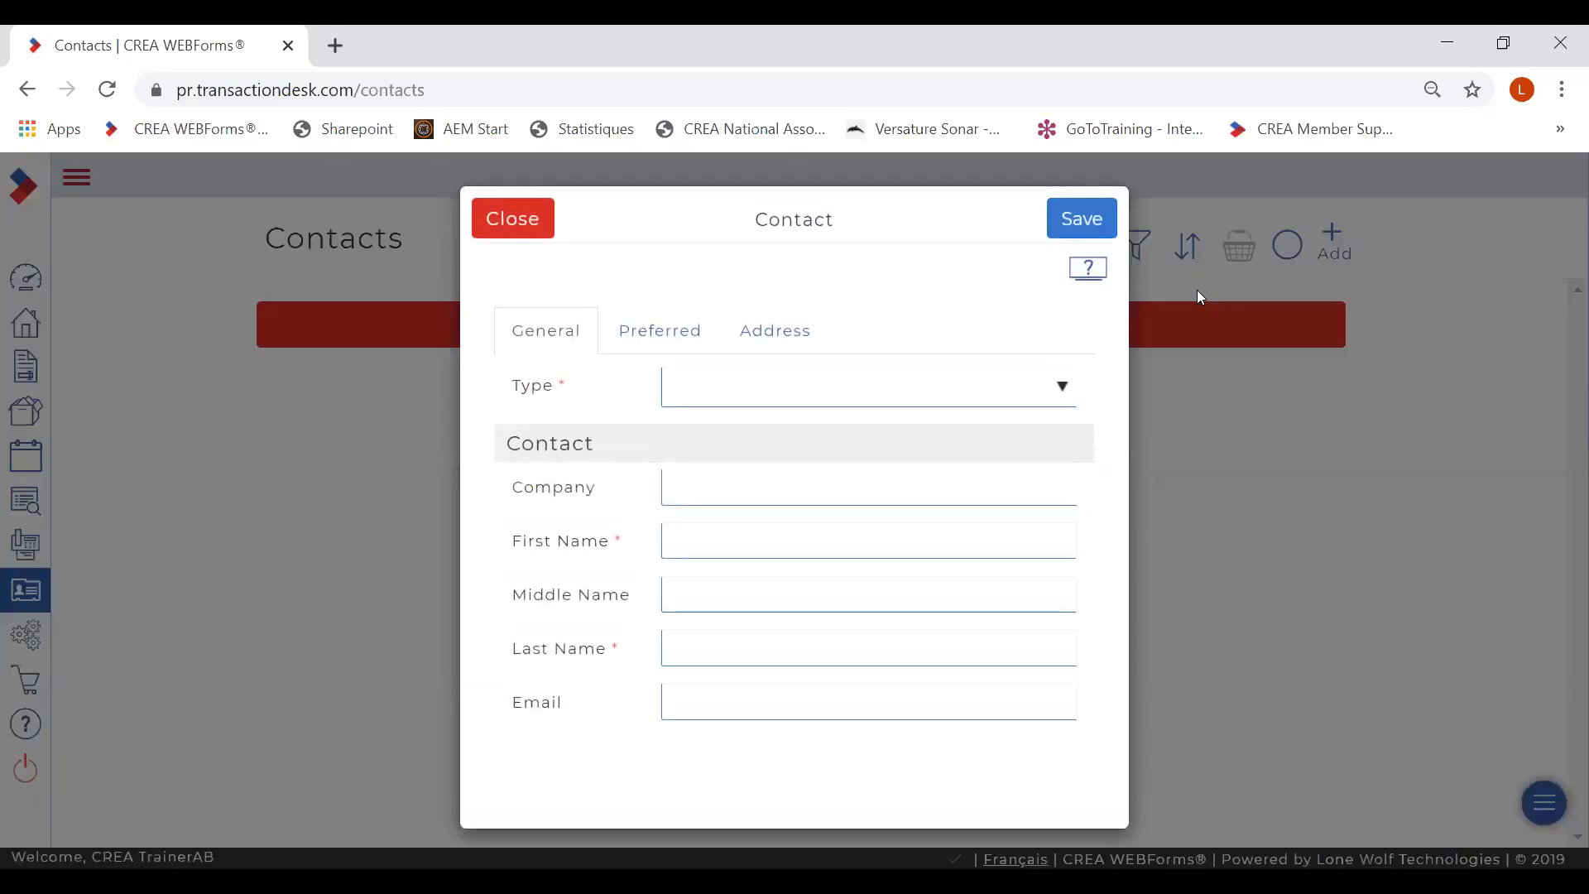
click(1058, 392)
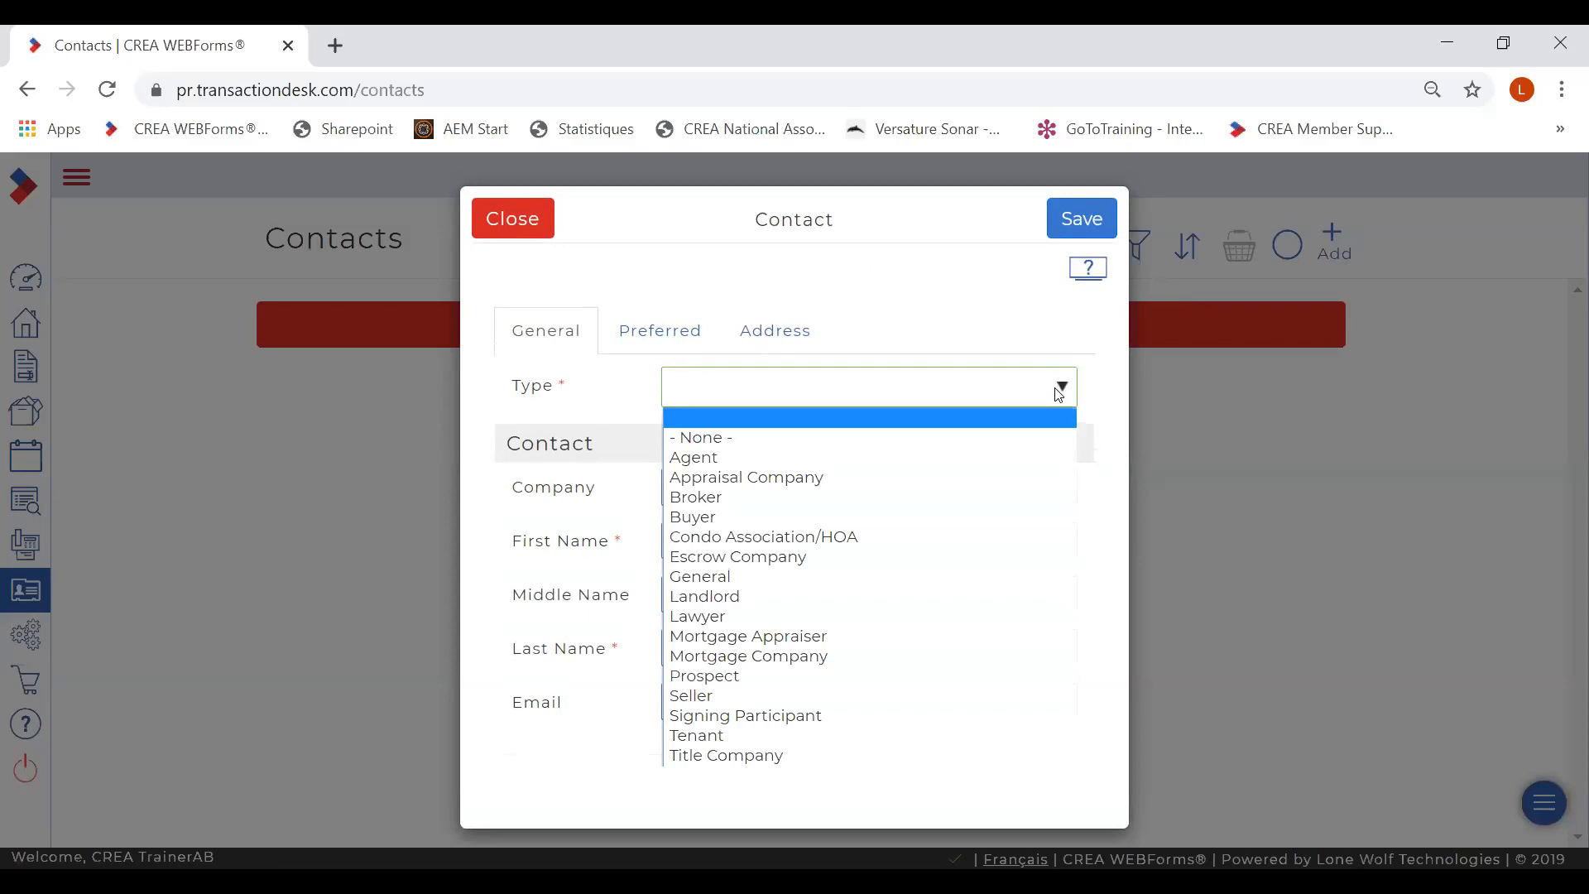
click(515, 224)
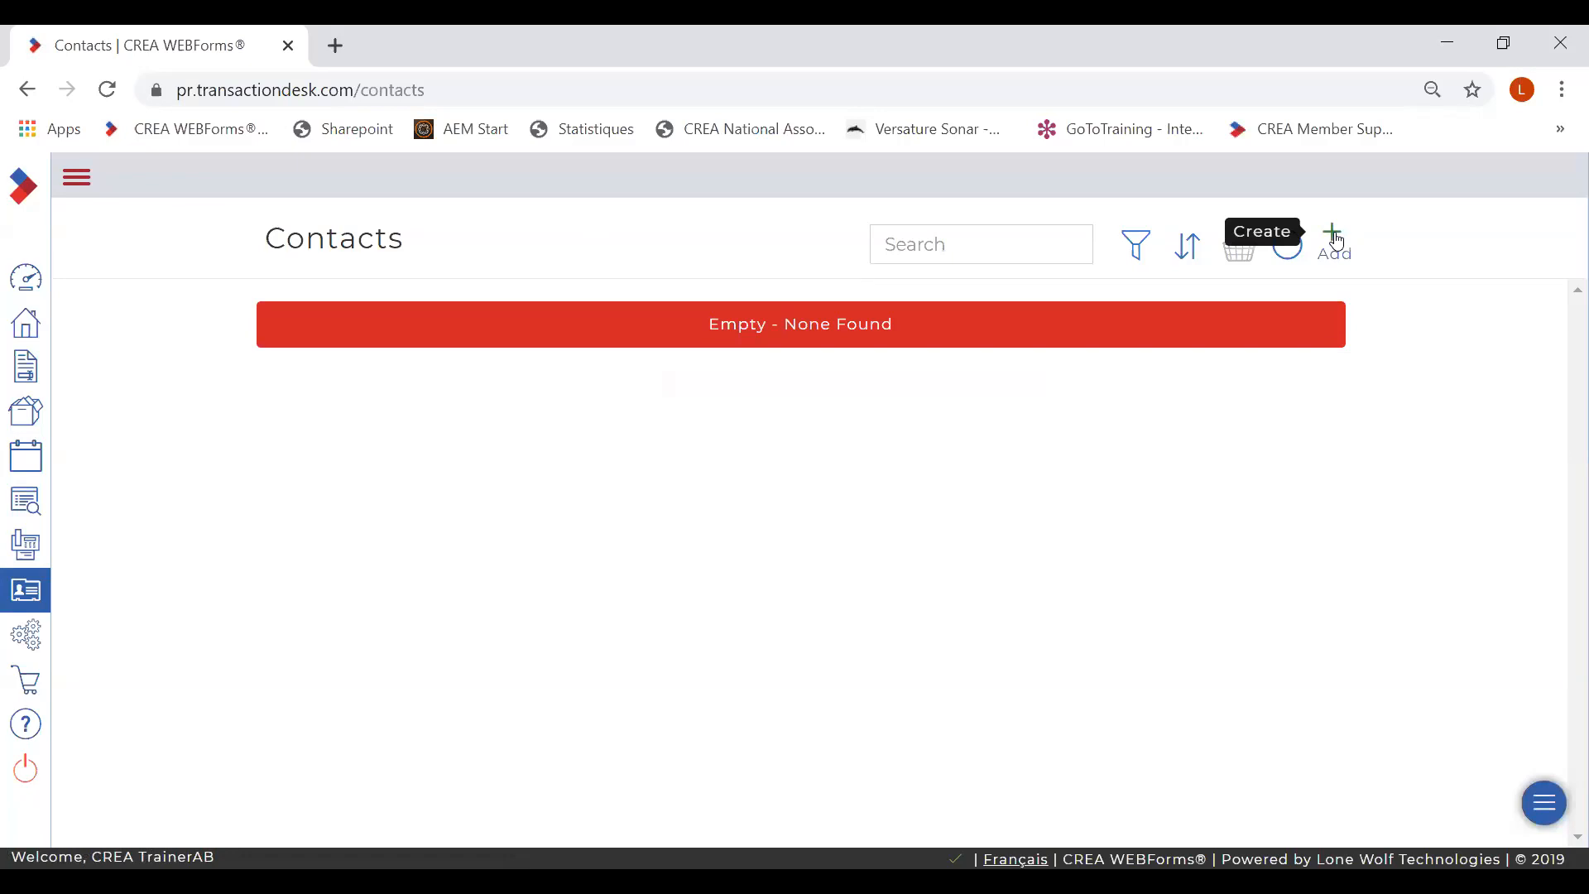
- View and dismiss the add-contact options, then expand the sidebar menu labels
click(1334, 240)
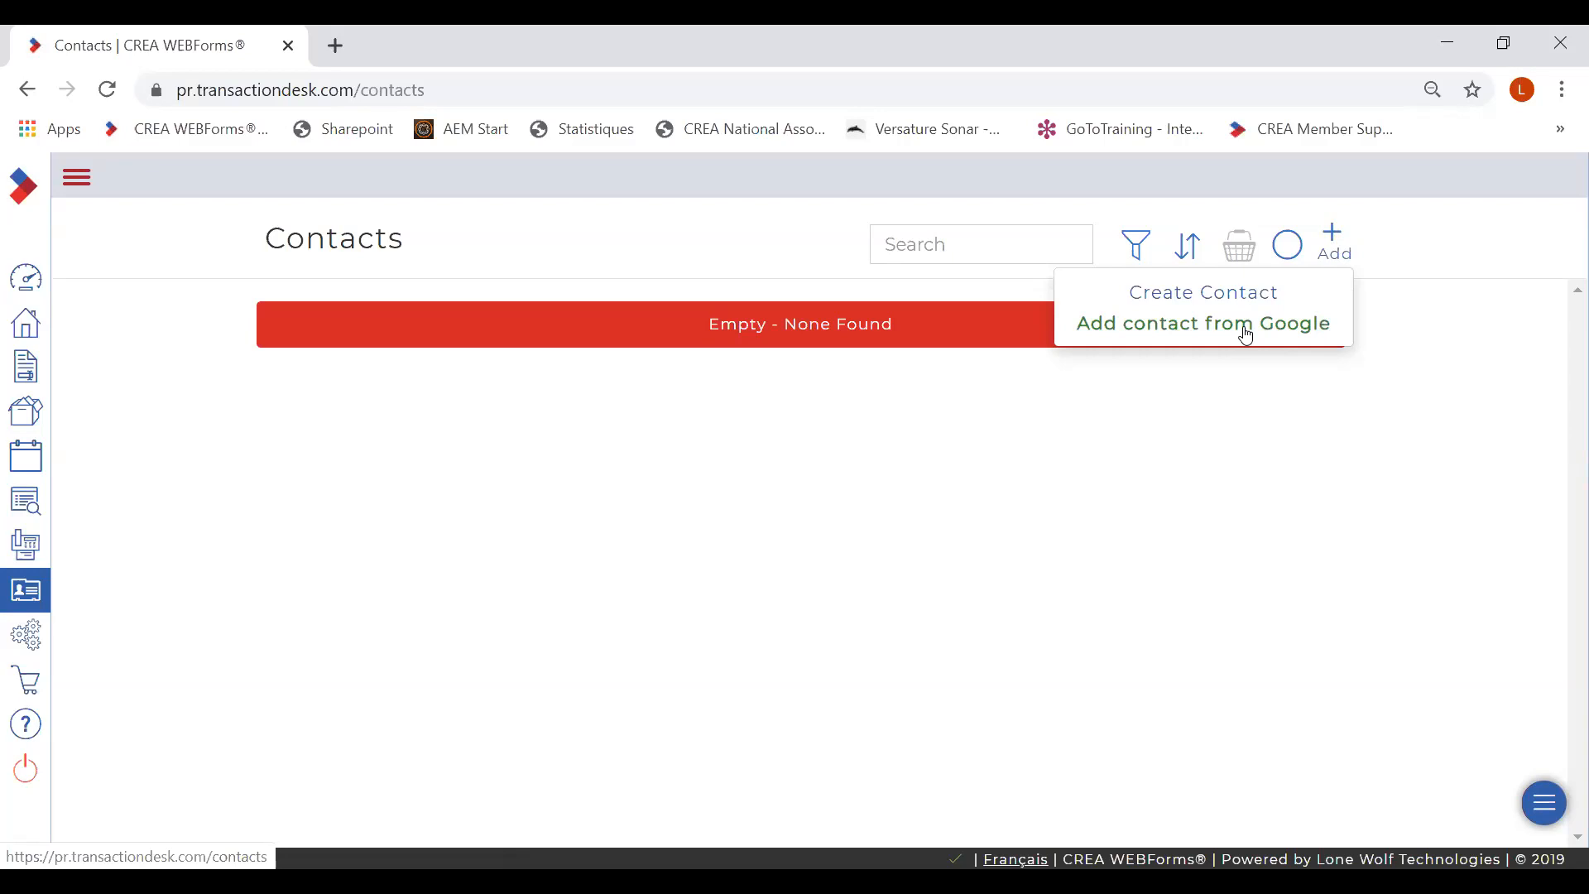
click(1011, 397)
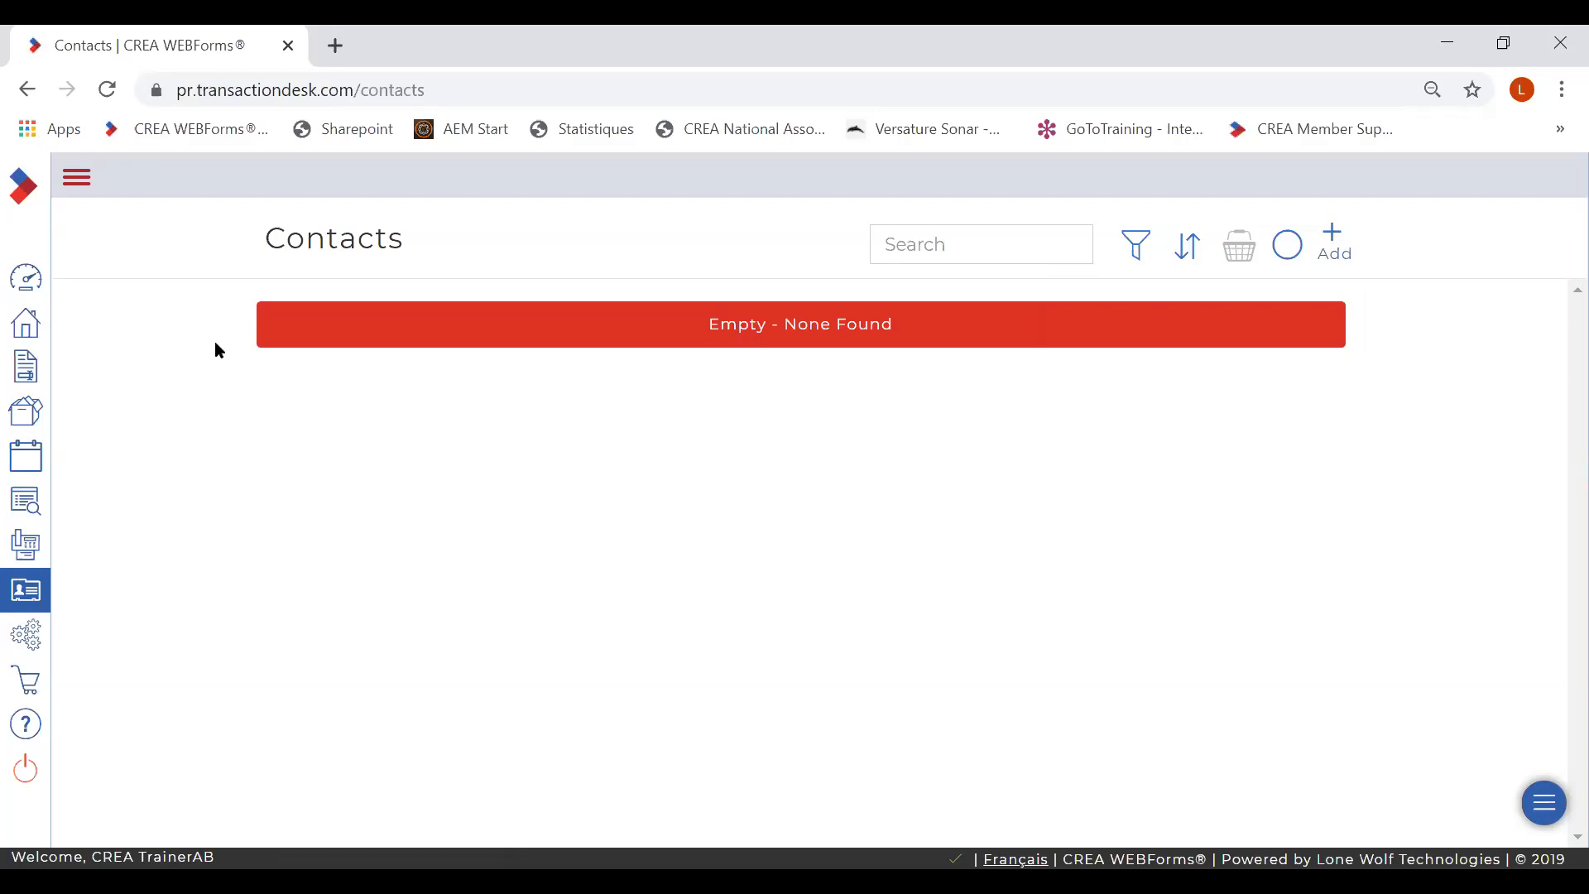
click(76, 177)
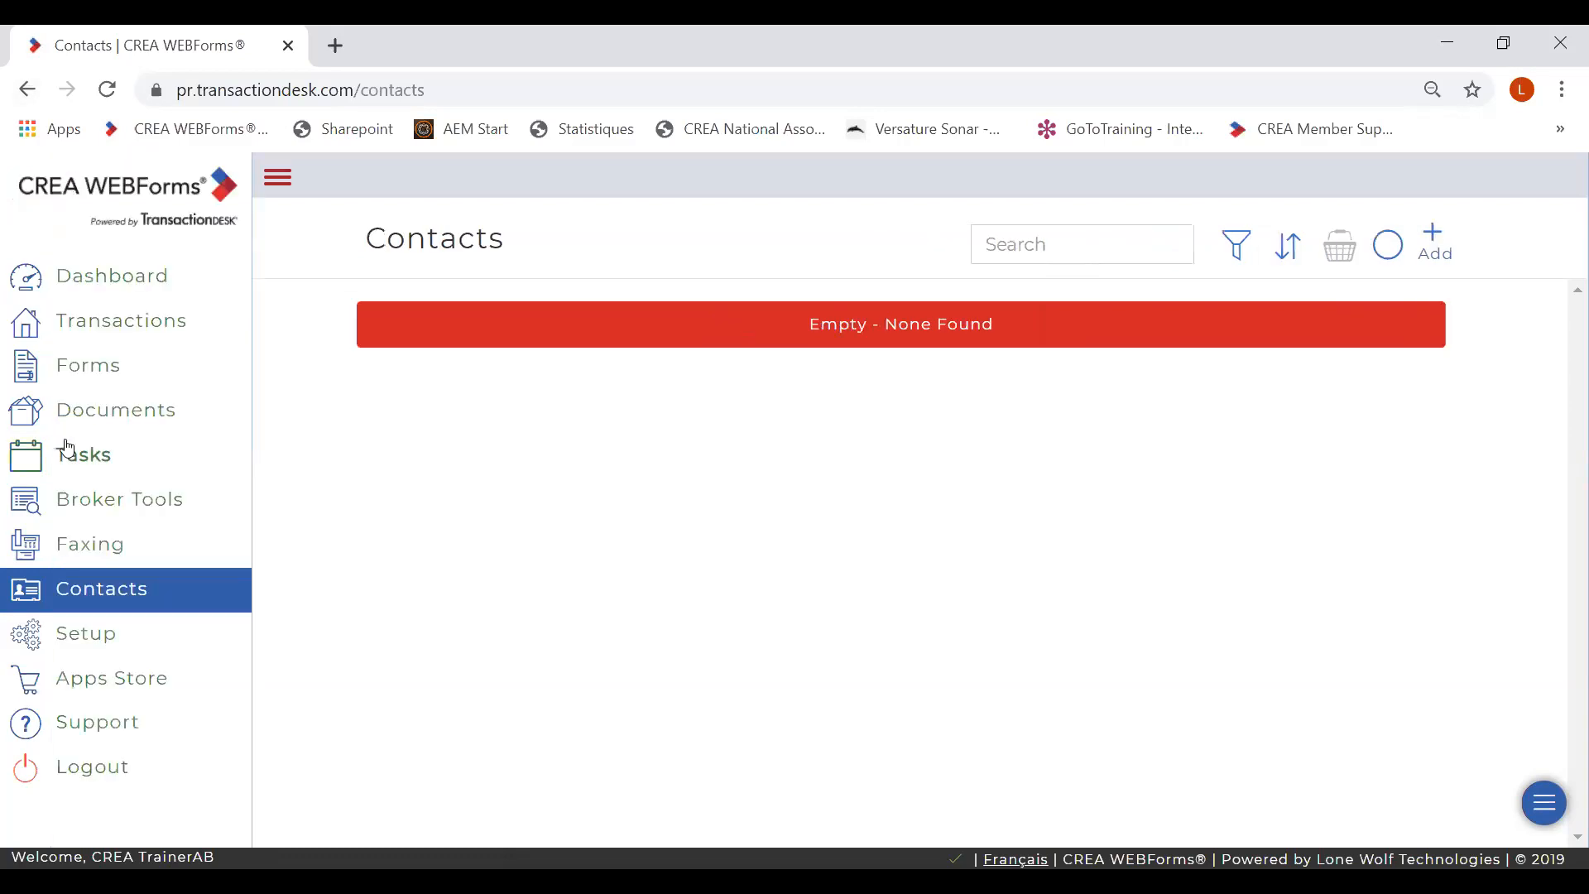
- Go to Setup and open Preferences, showing User, Office, Email Signature and Branding sections
click(83, 642)
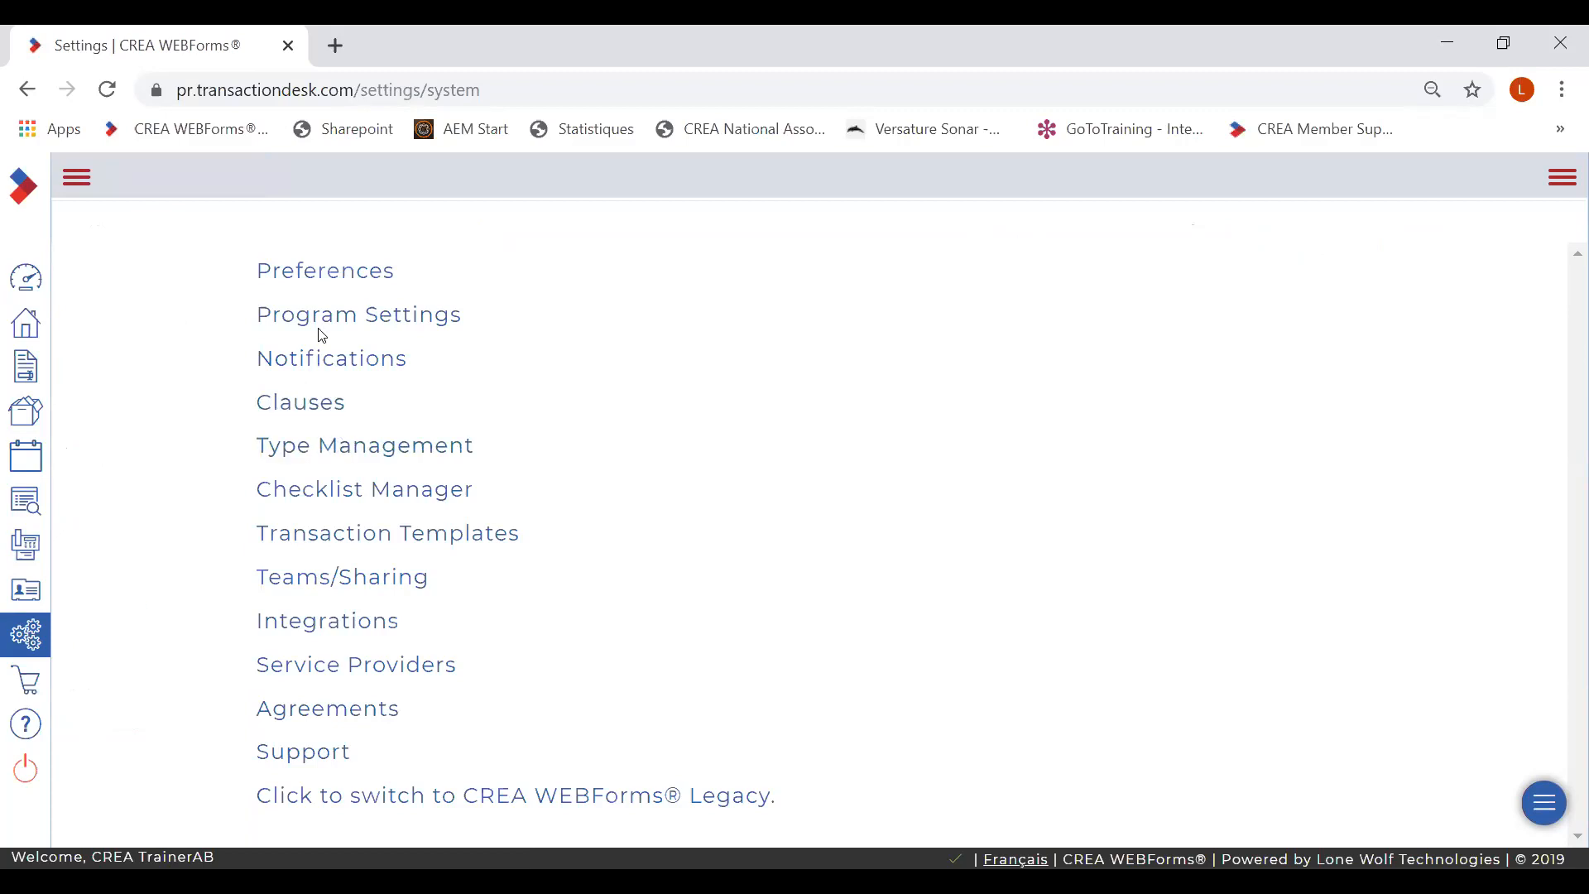
click(339, 280)
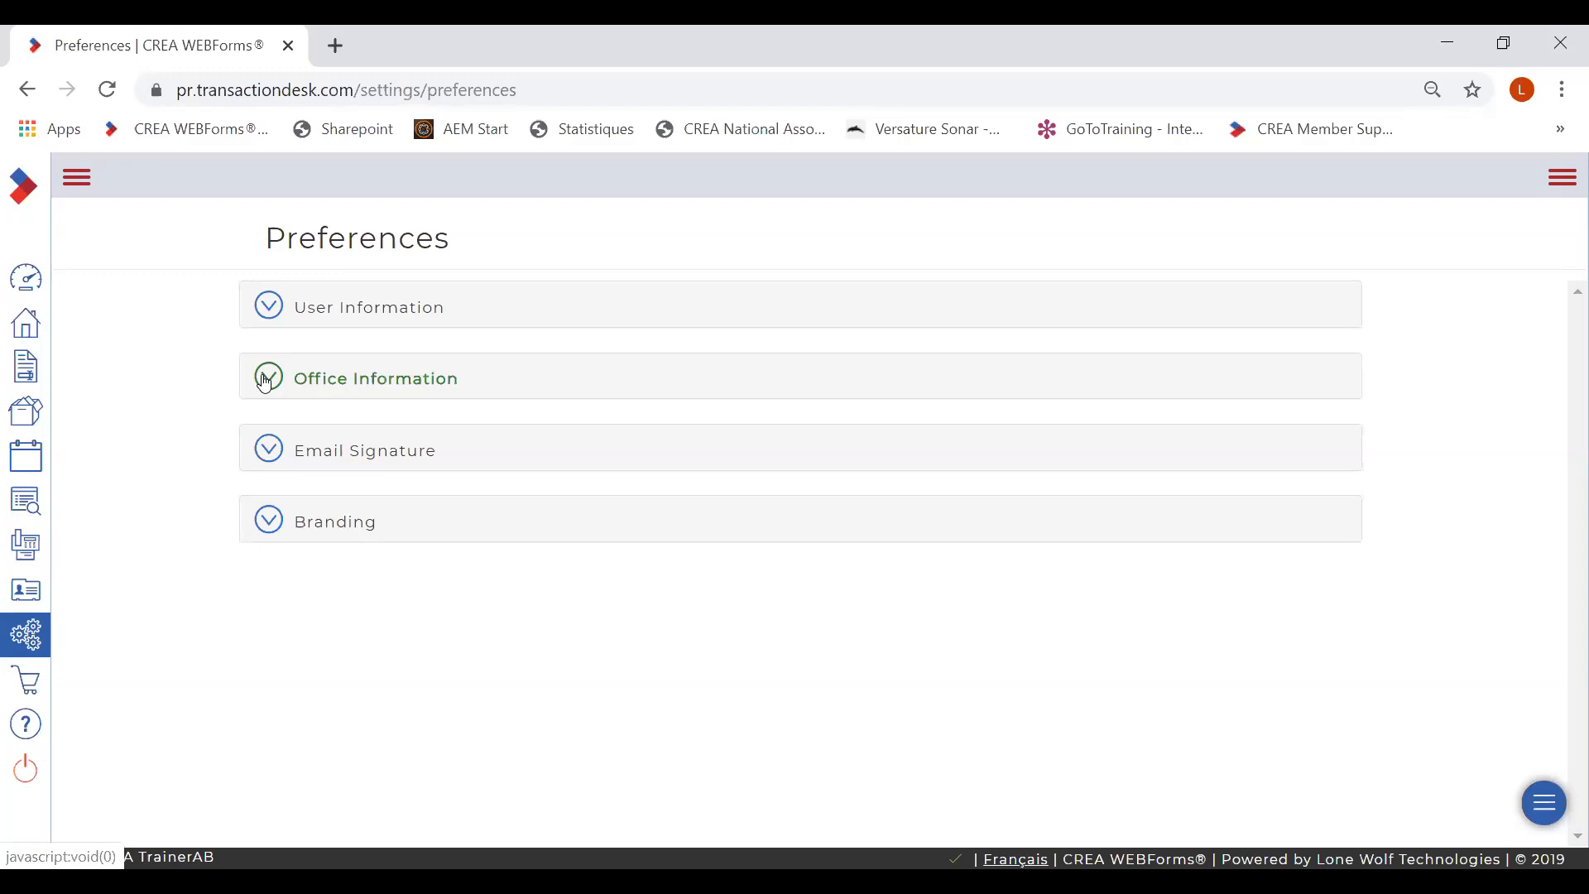
- Check the empty Email Signature box, then expand Branding down to the Personal Photo and Company Logo slots
click(270, 458)
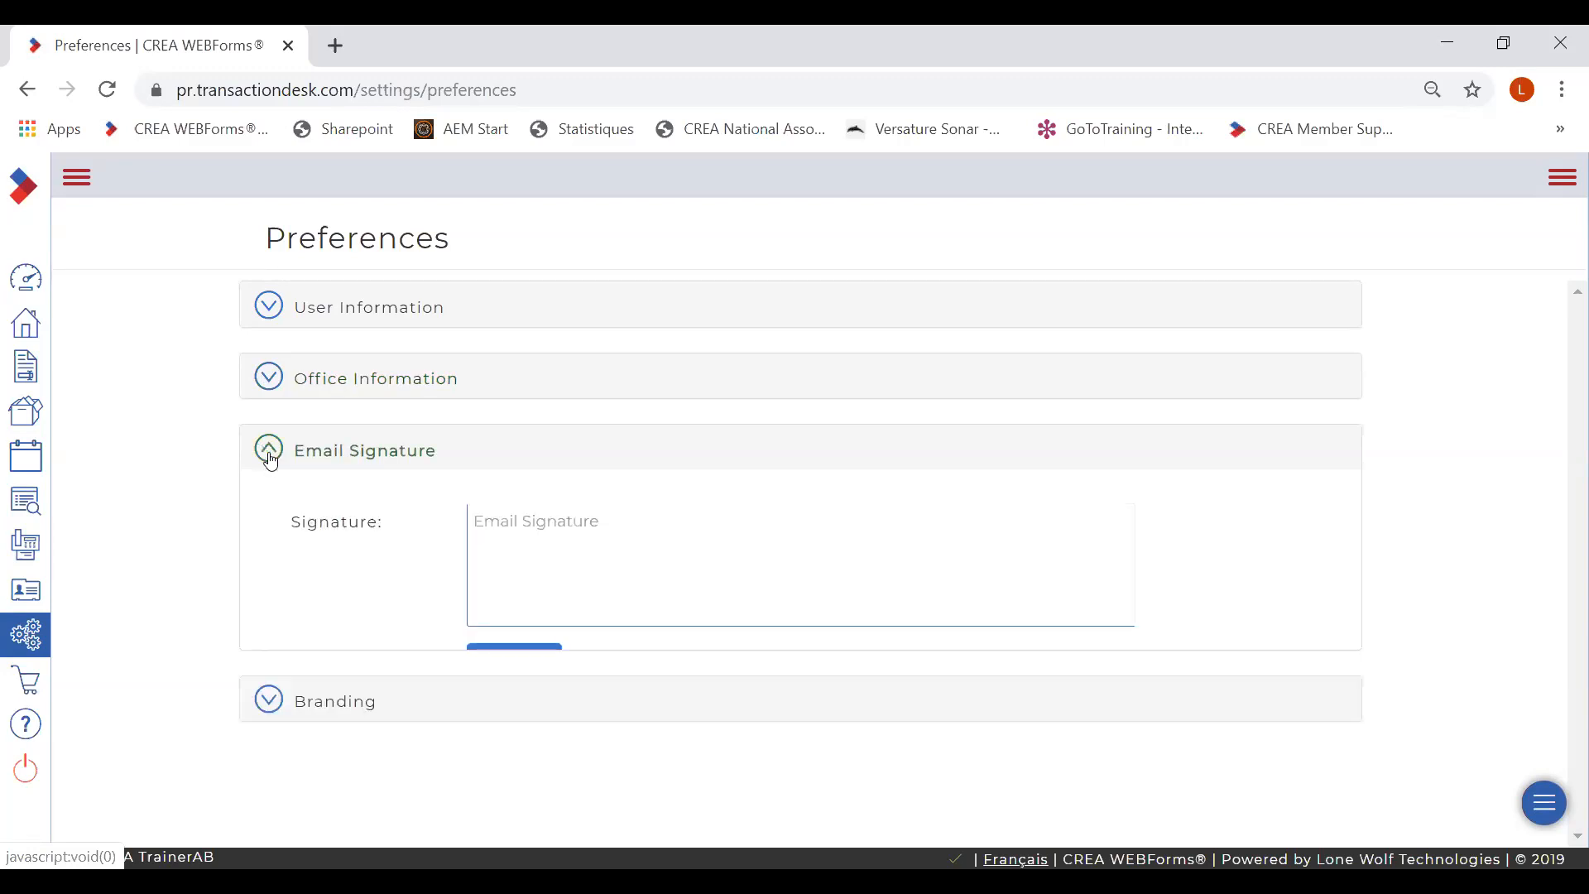
click(582, 535)
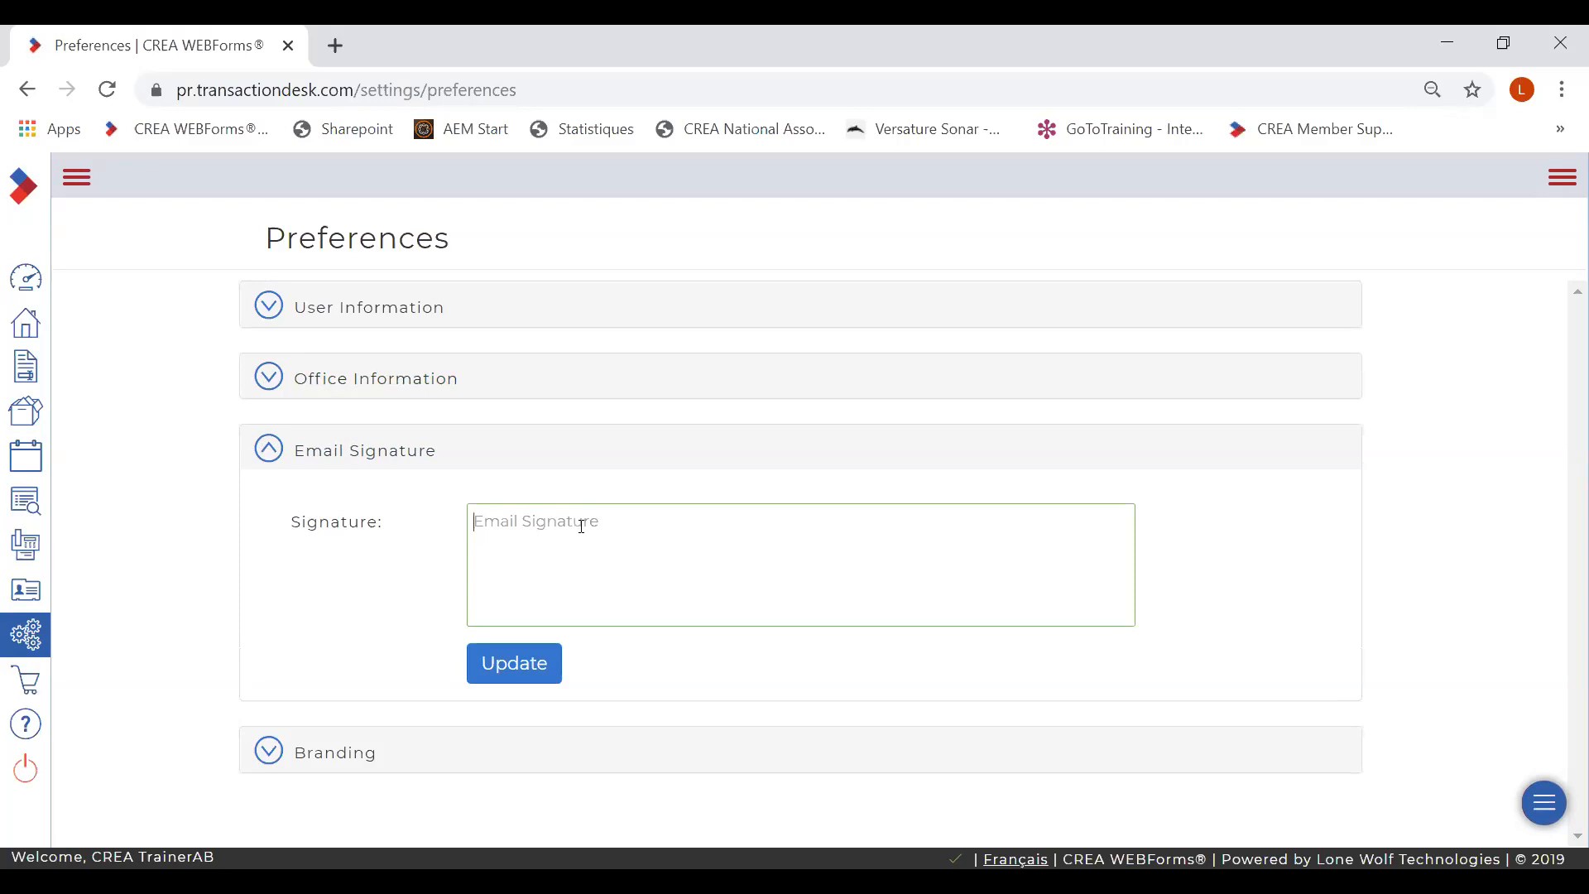
click(268, 449)
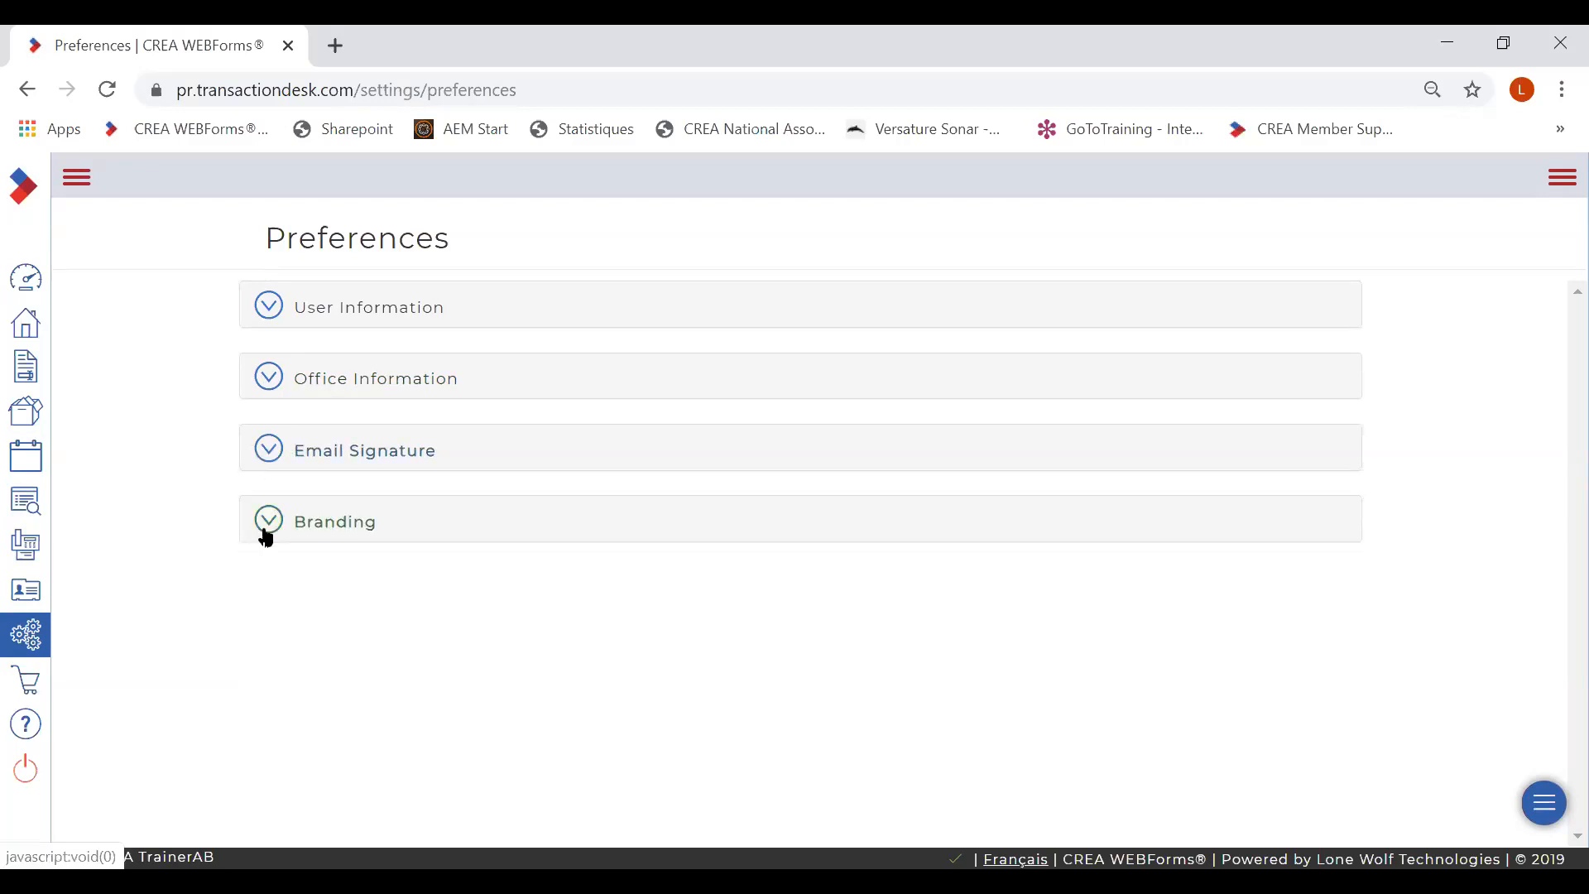
click(269, 522)
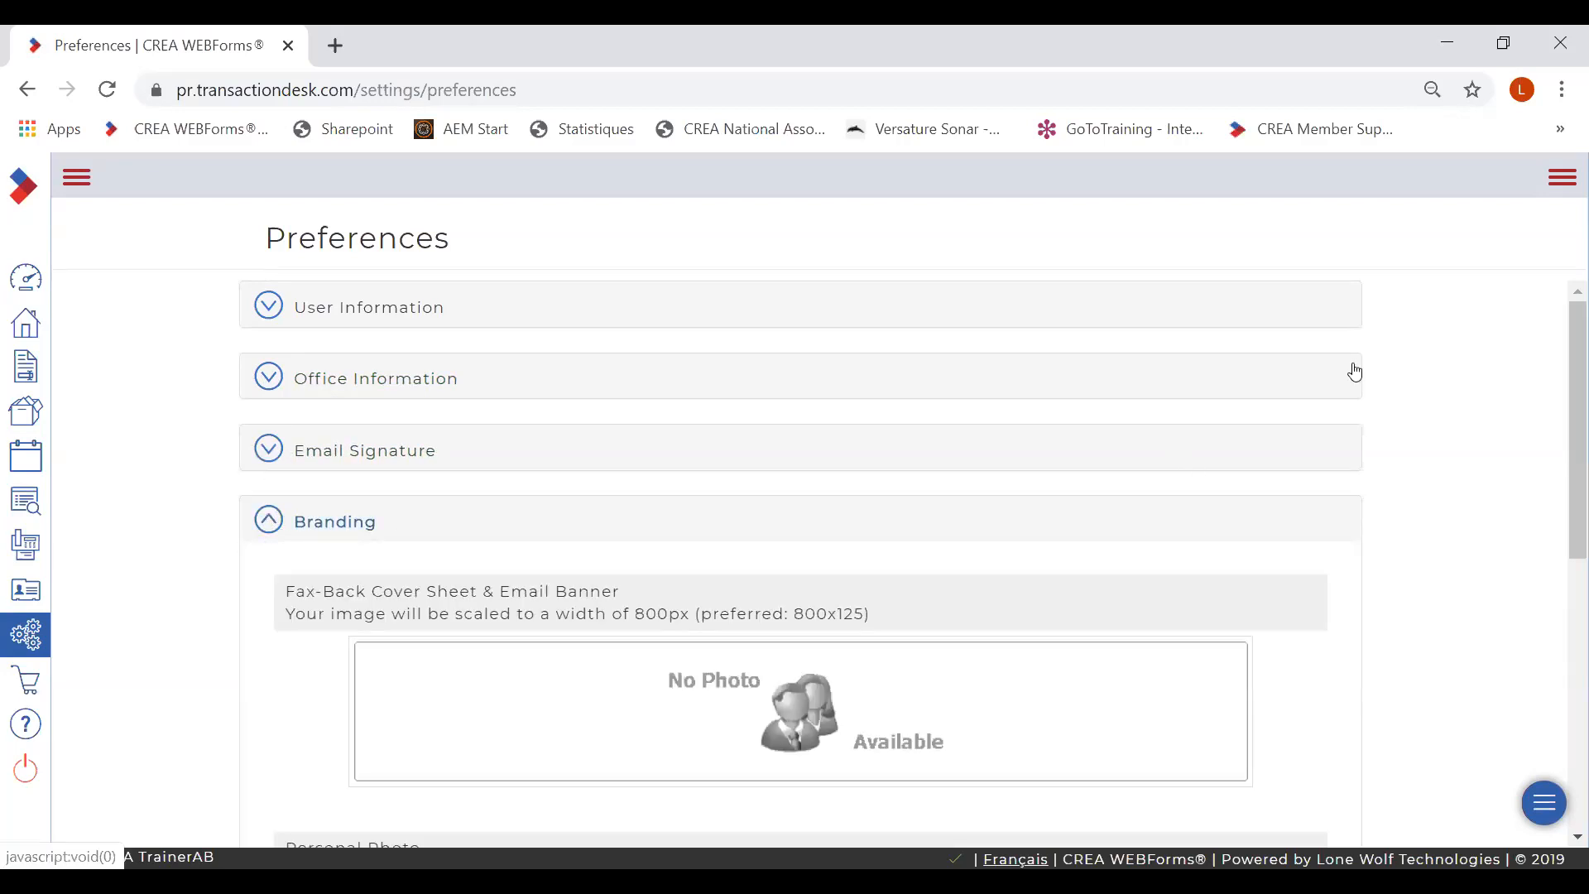
drag(1561, 331, 1563, 567)
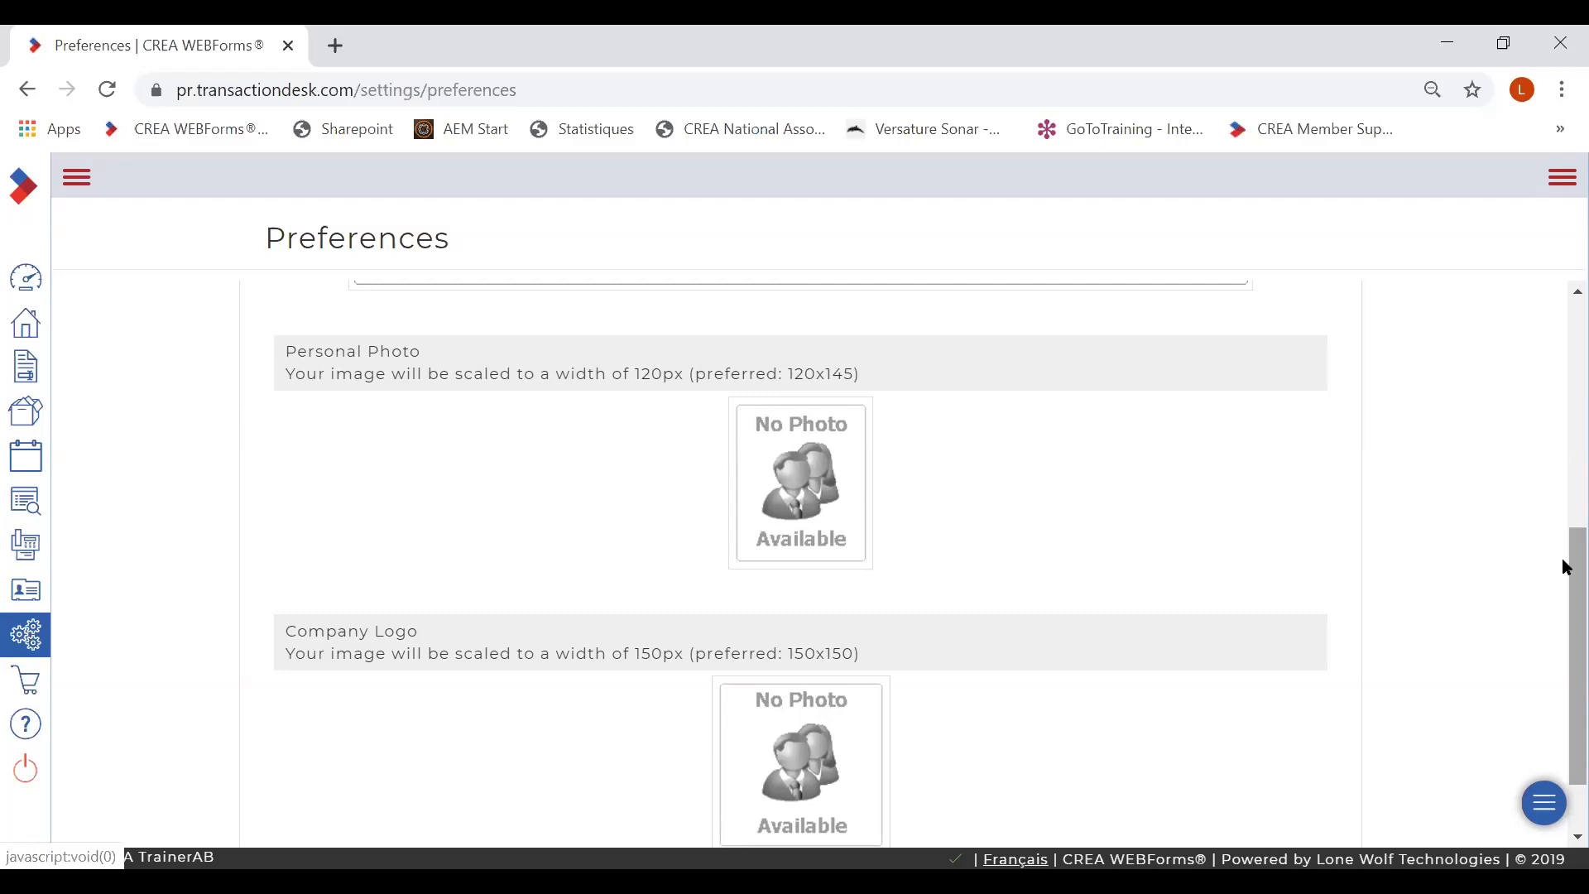
- In Program Settings, update Form Settings with Courier-Bold font, size 9 and auto-save on
click(31, 635)
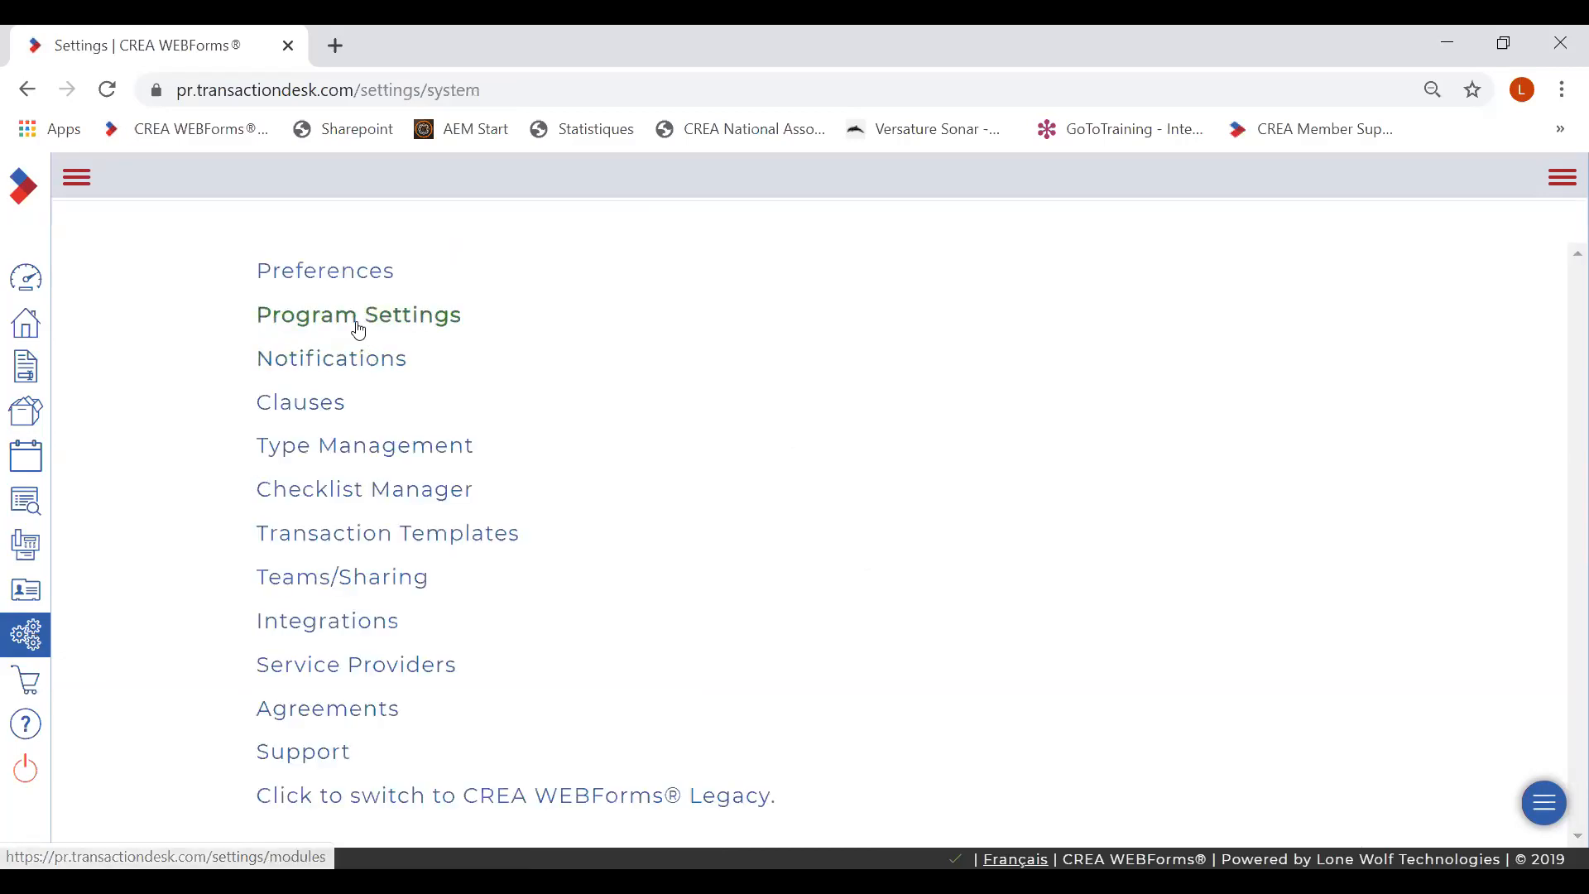
click(354, 318)
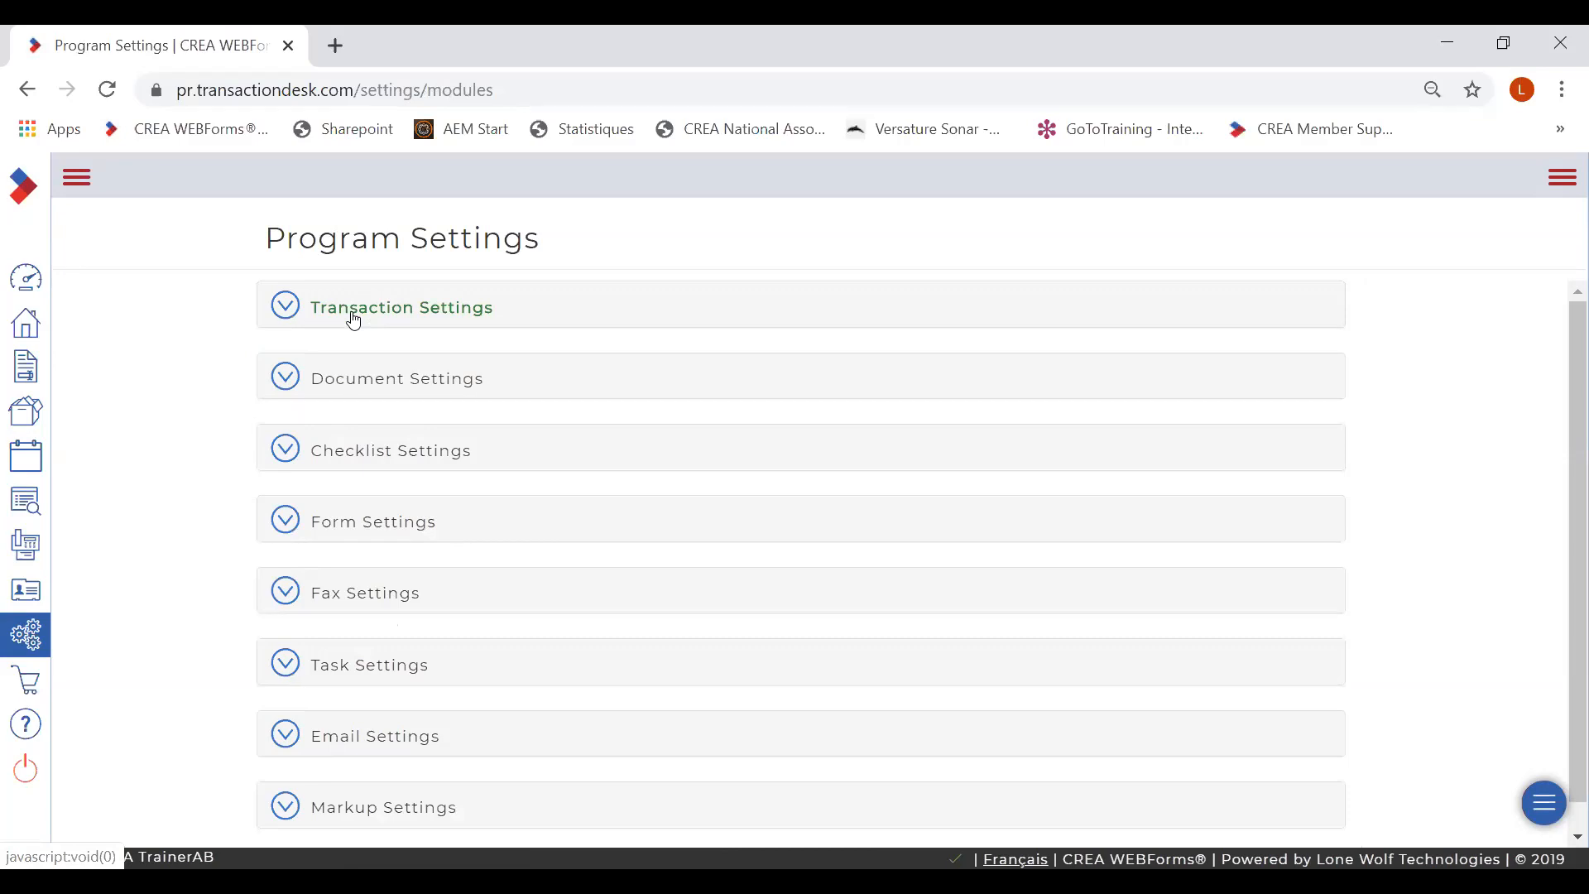
click(295, 527)
drag(1566, 368, 1568, 451)
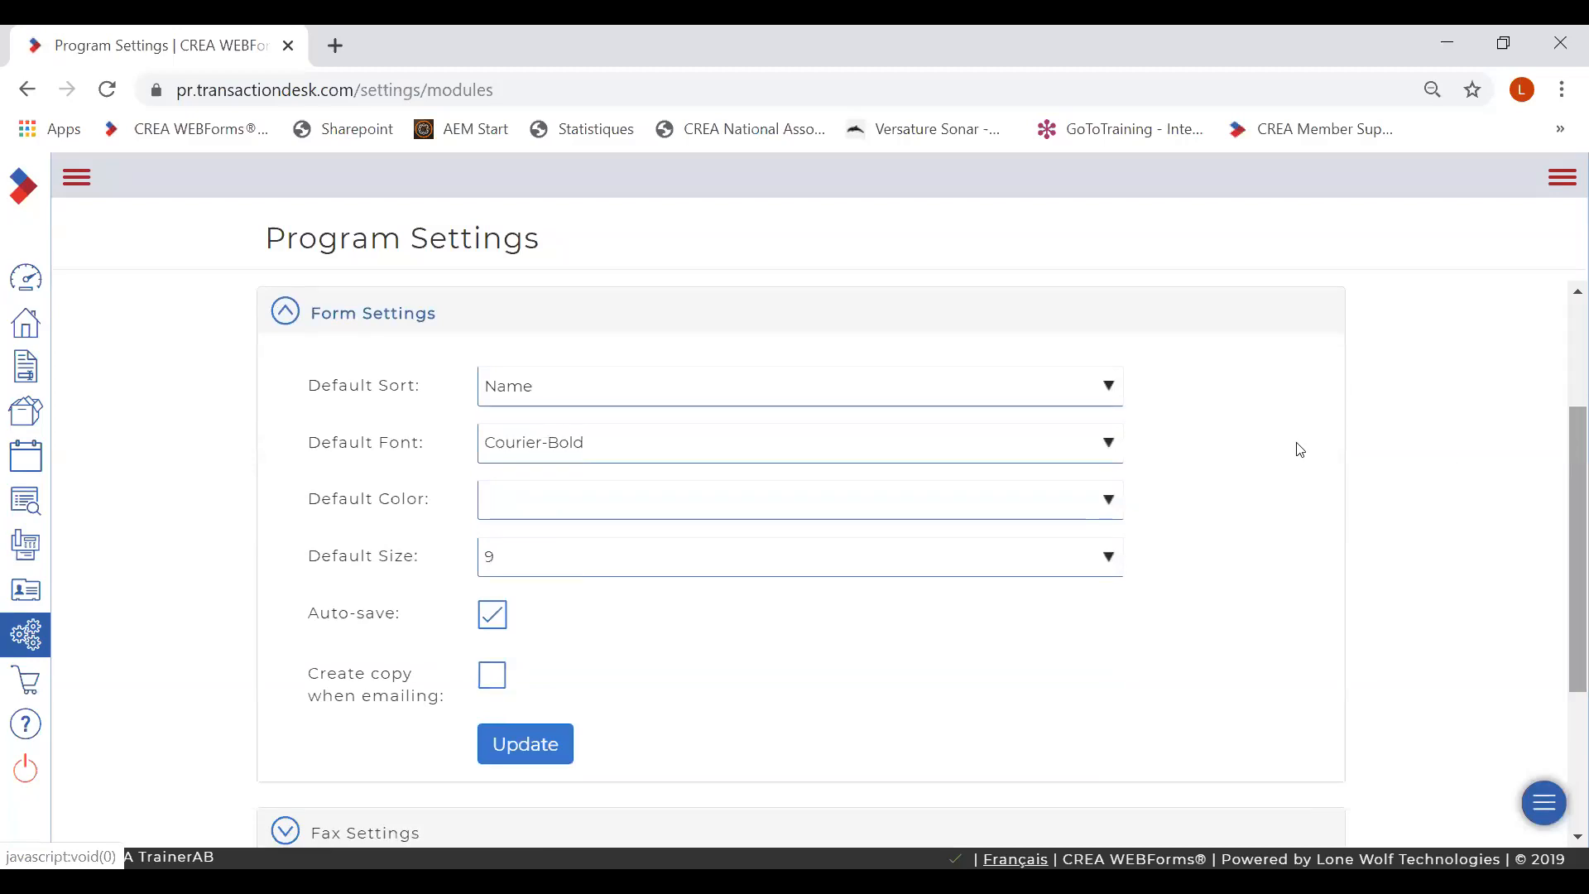
click(1108, 448)
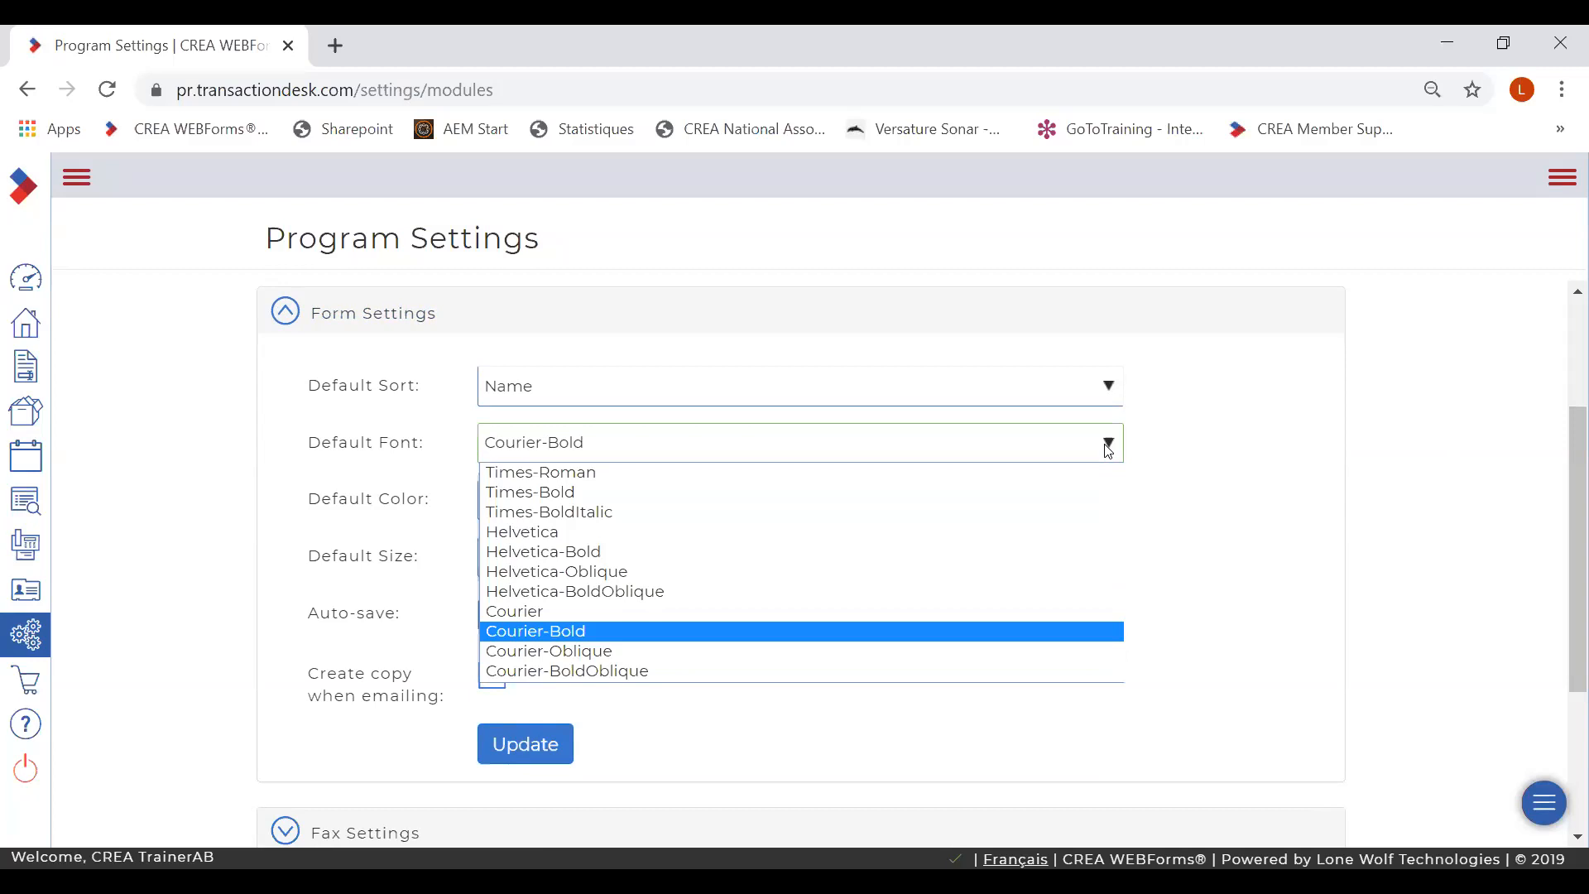
click(1205, 457)
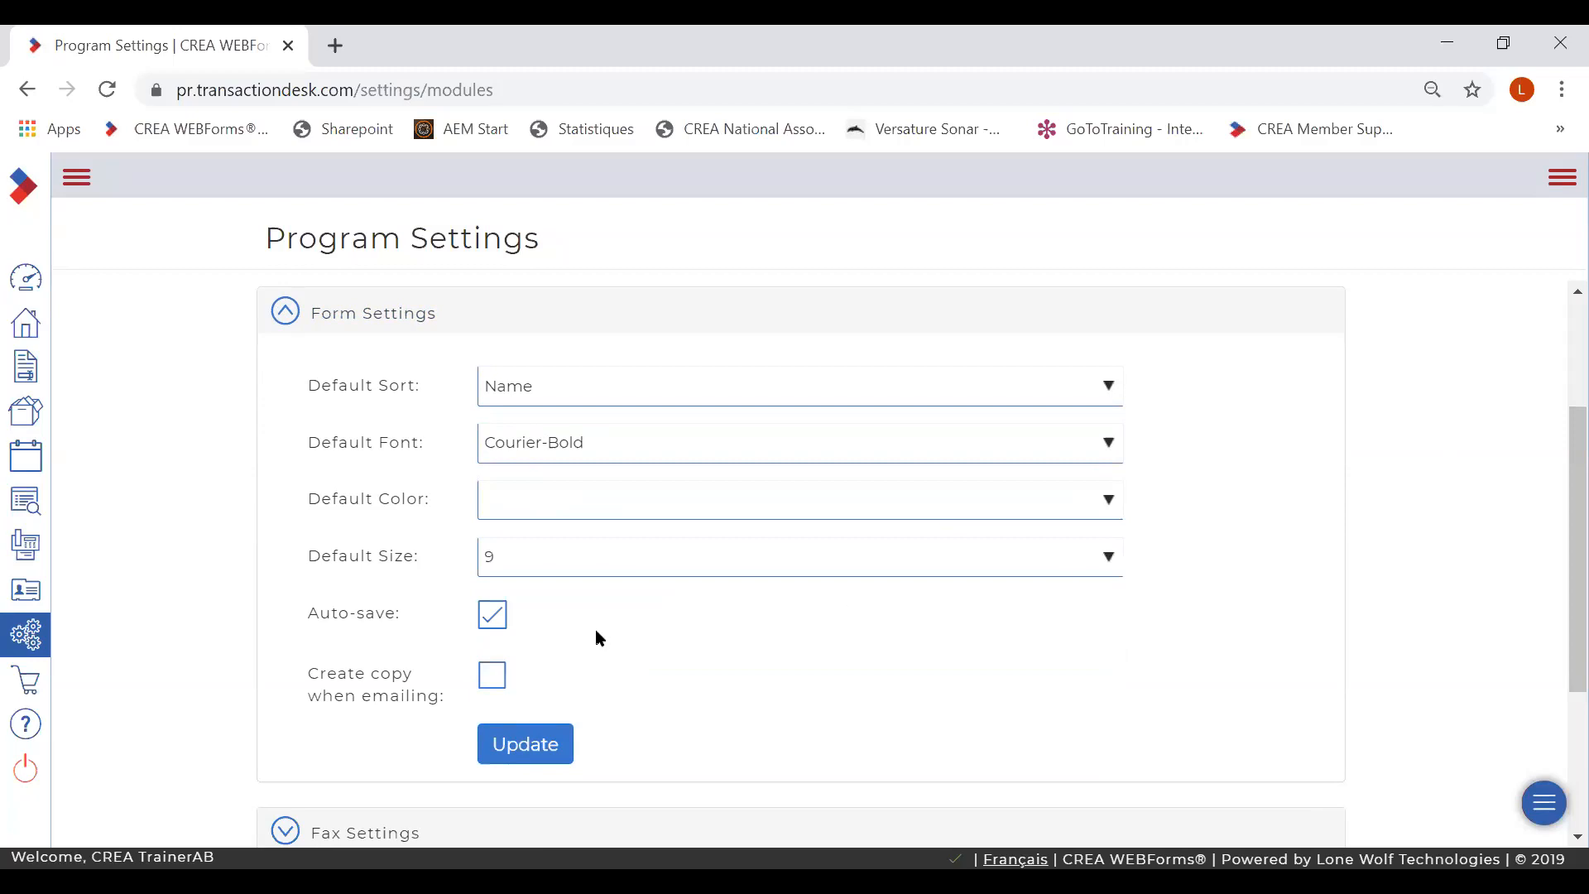
click(543, 743)
click(40, 635)
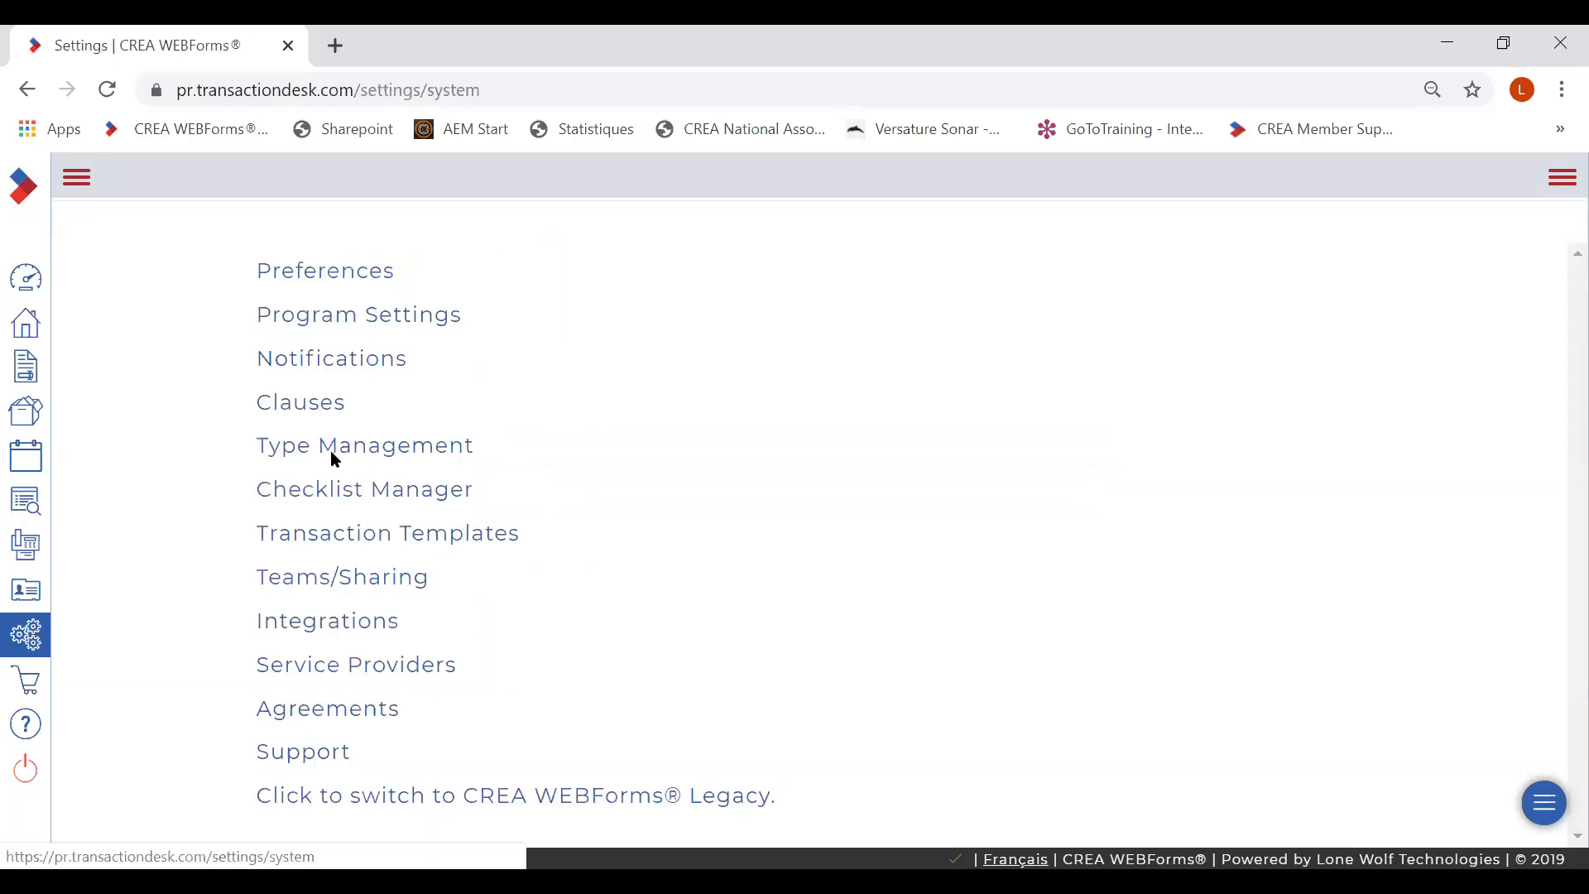
click(361, 368)
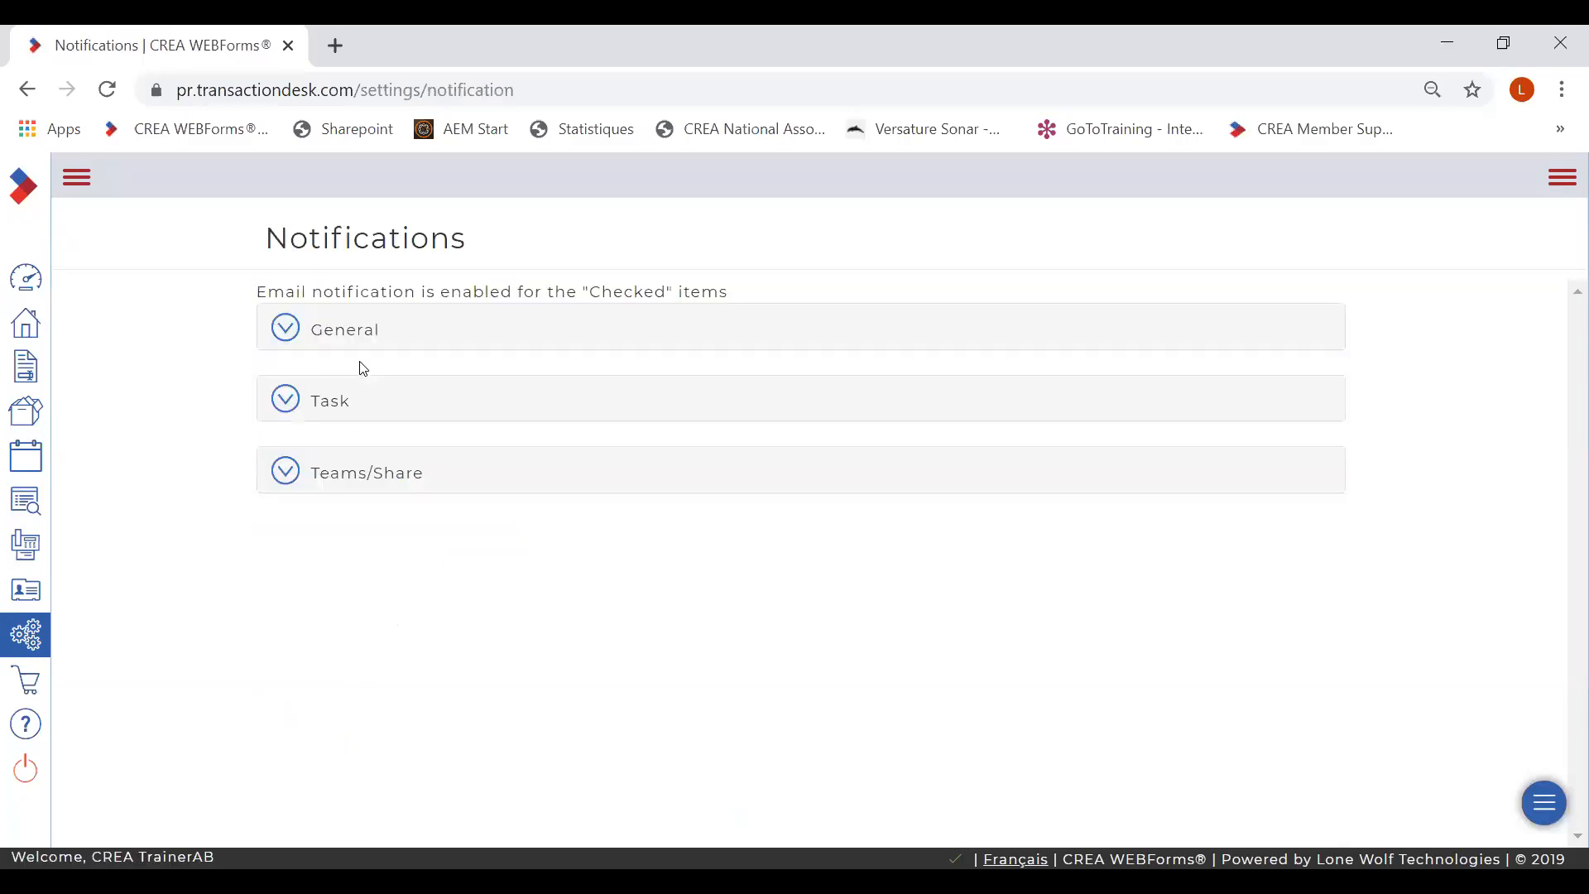
click(286, 331)
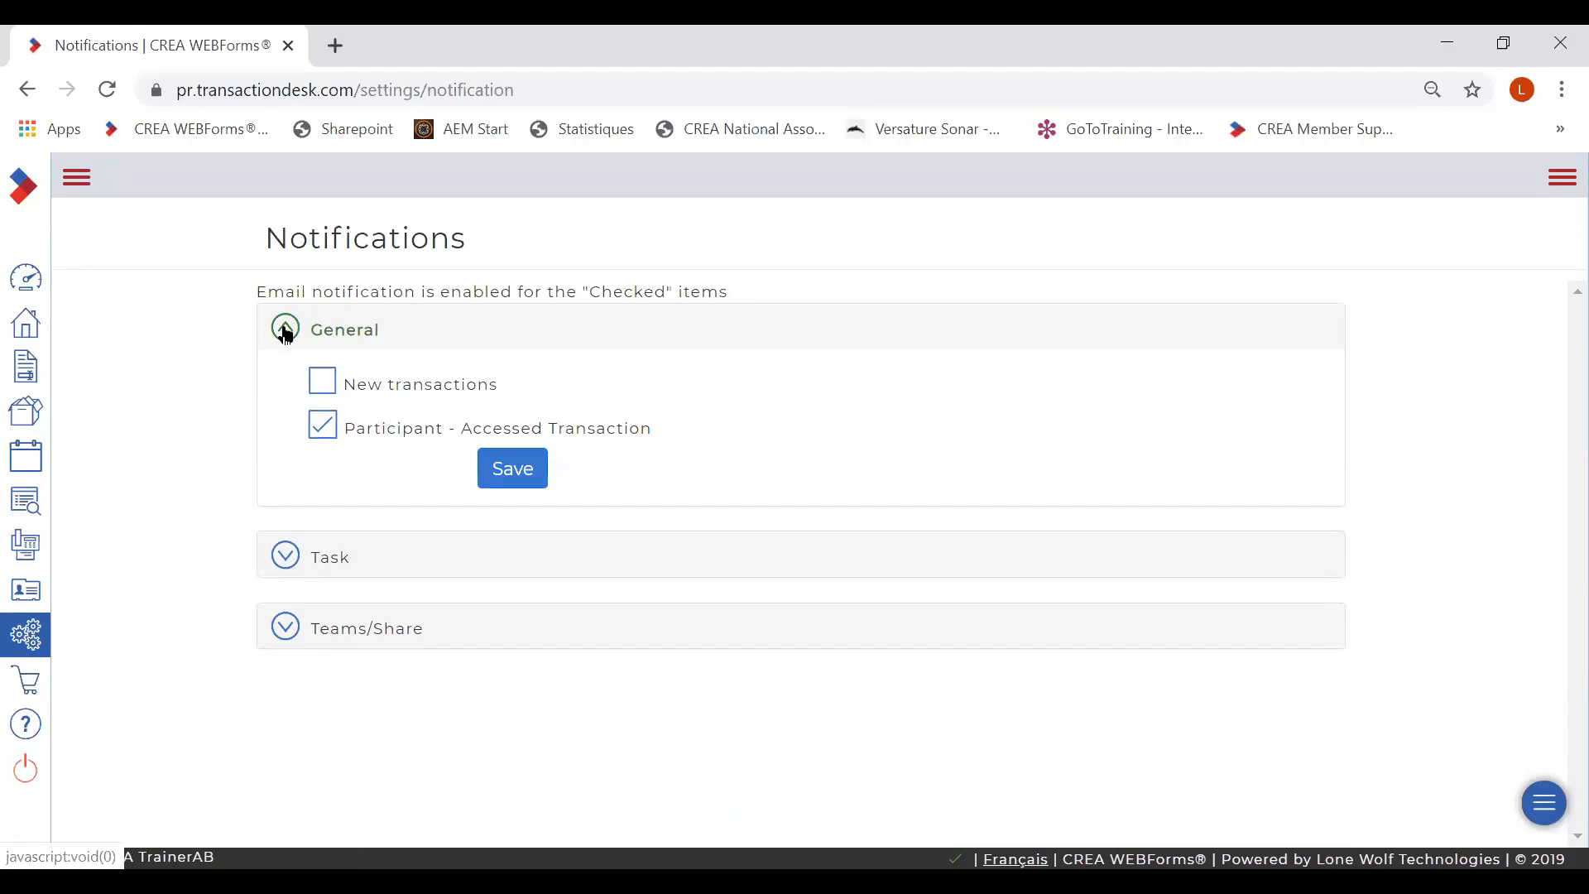
click(286, 331)
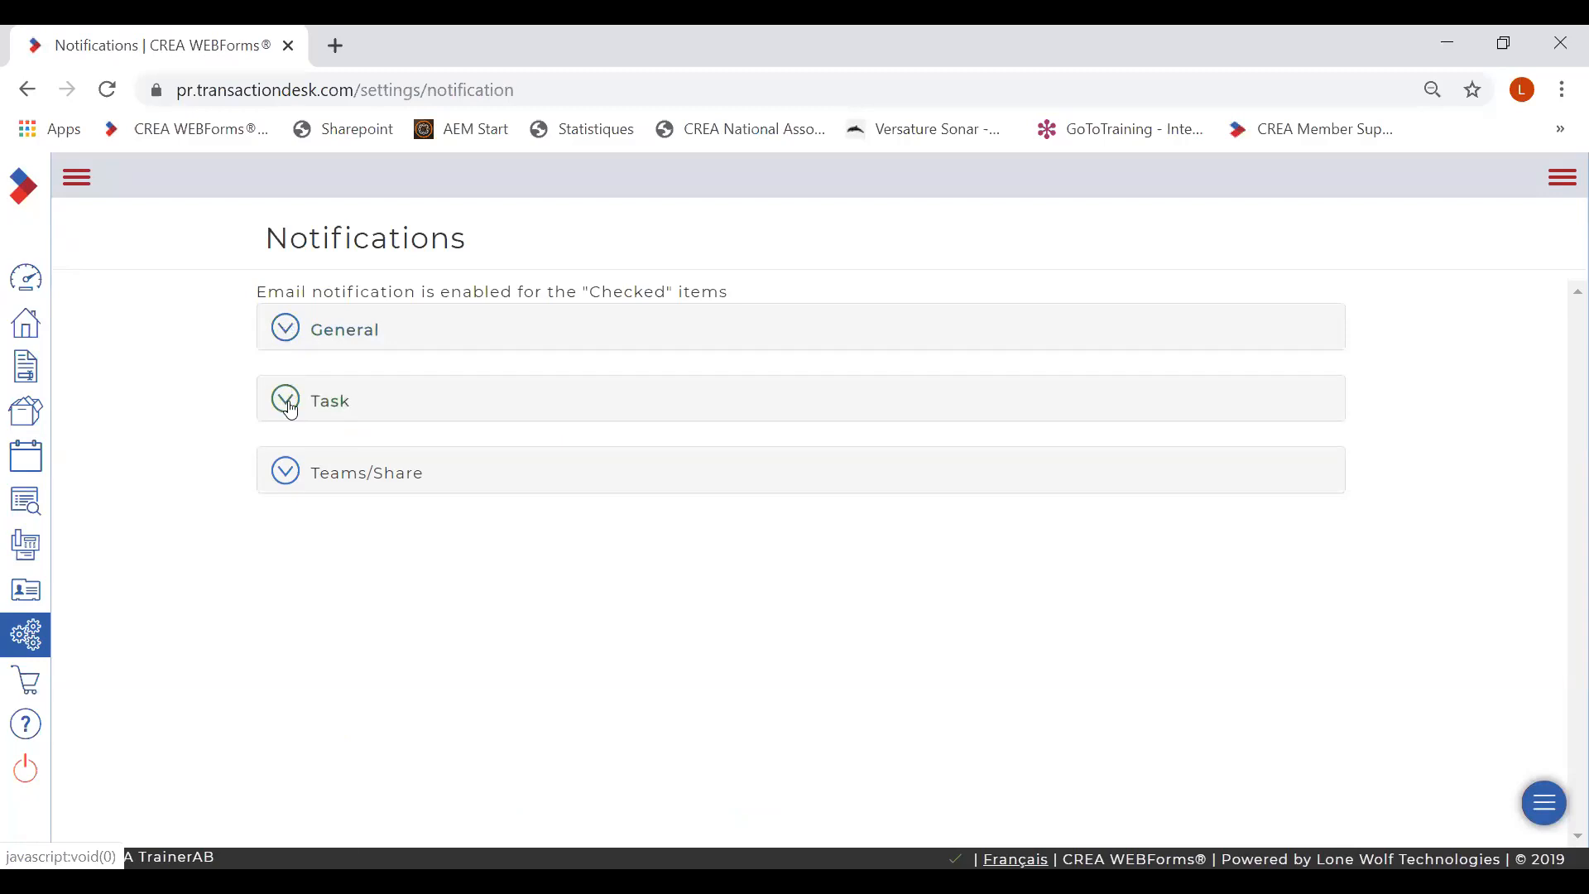
click(285, 473)
click(285, 473)
click(30, 638)
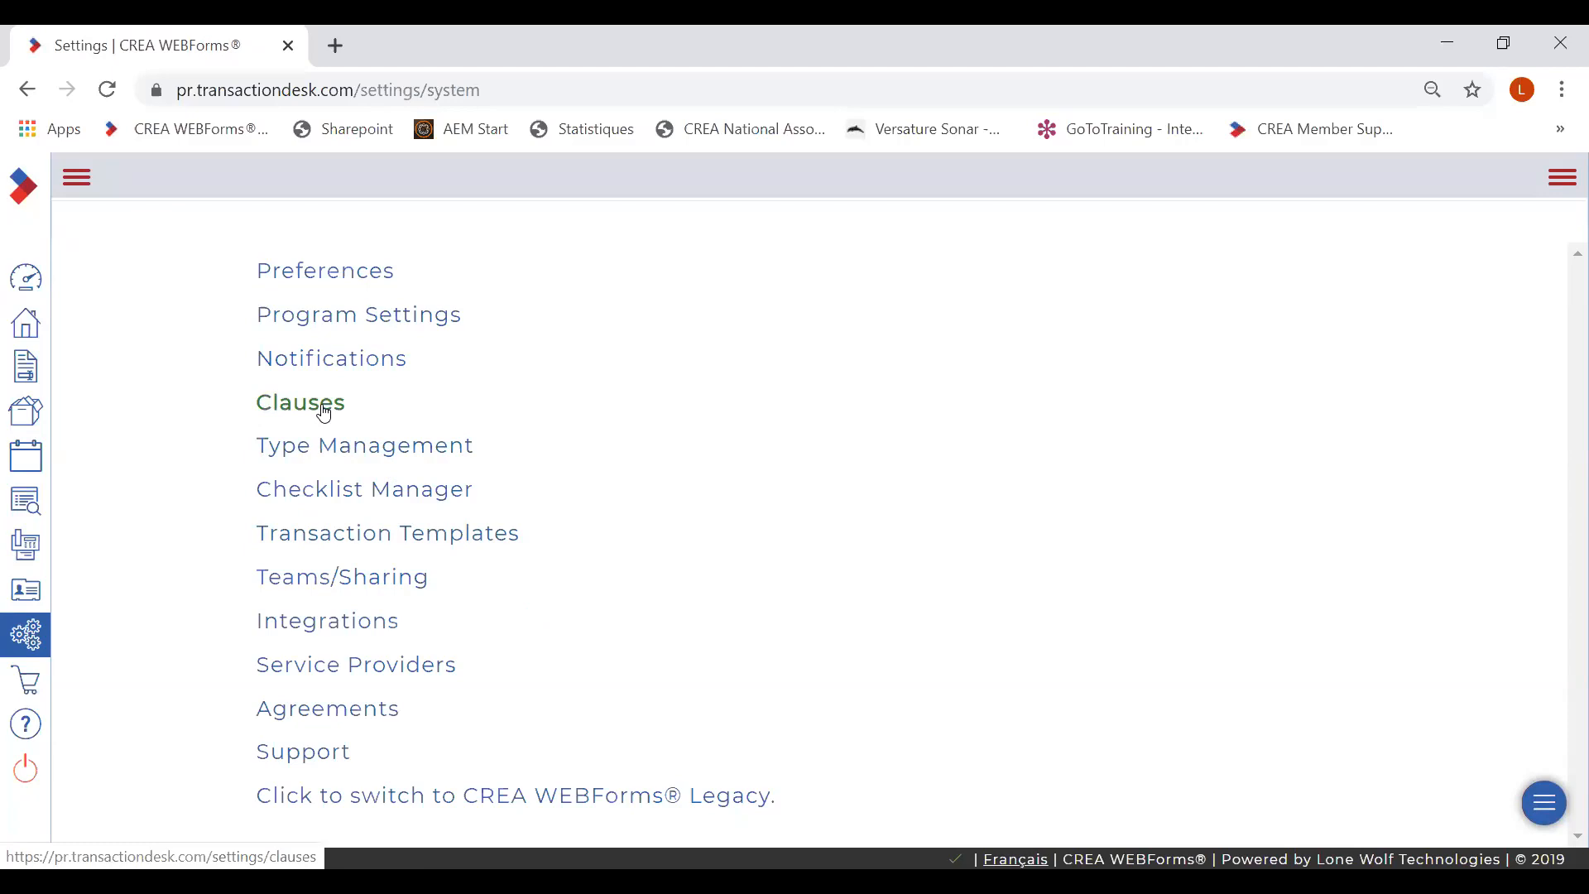
- Browse the contact types in Type Management, then expand the labelled navigation panel
click(305, 448)
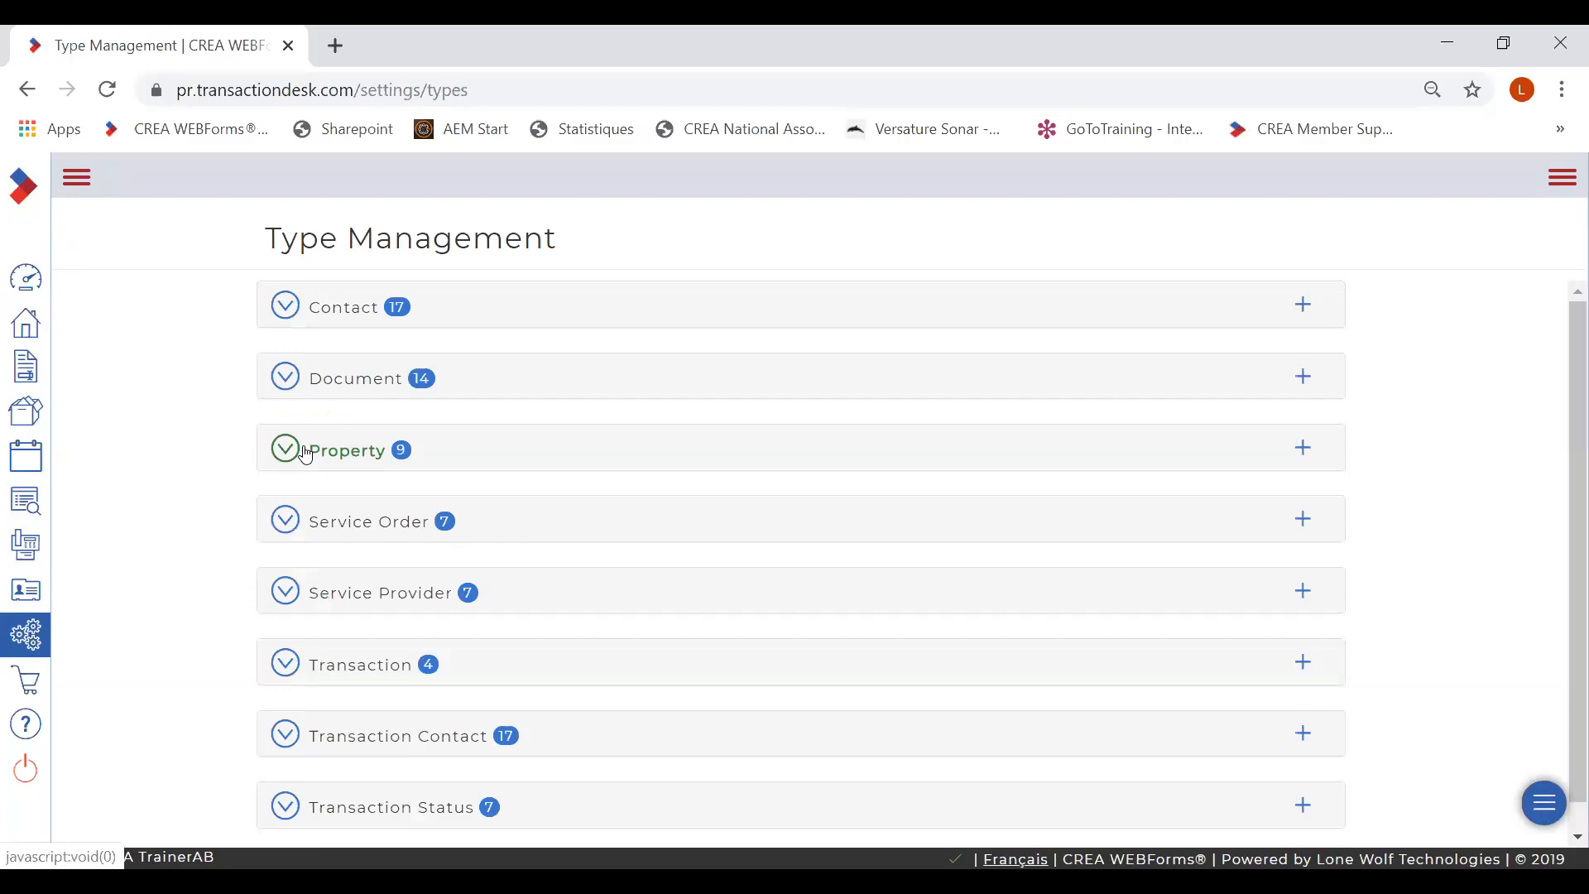
click(286, 308)
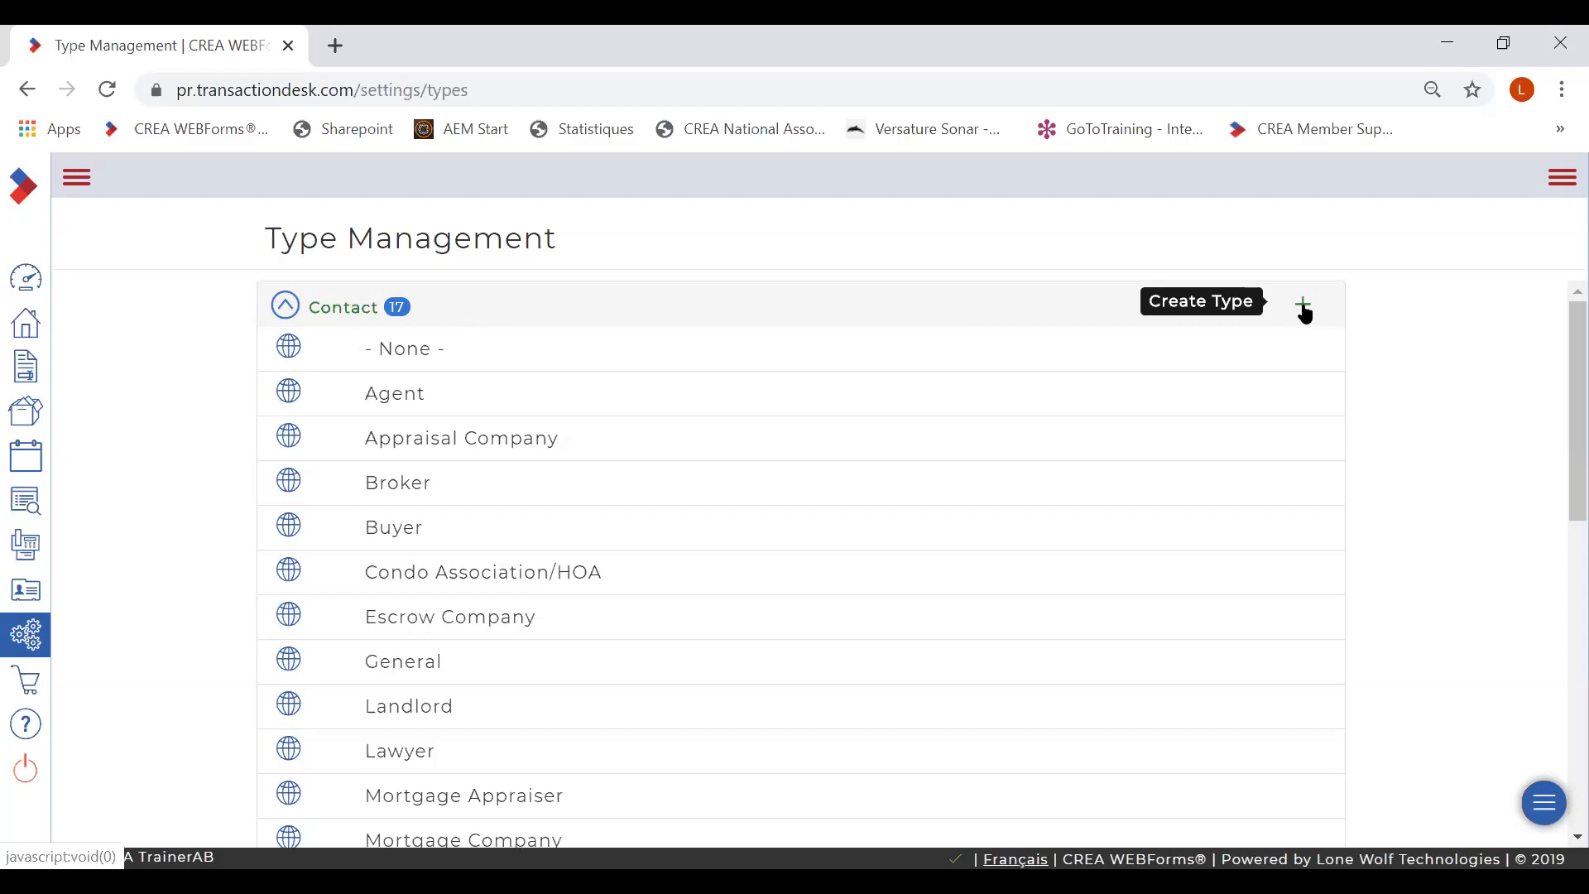
click(286, 307)
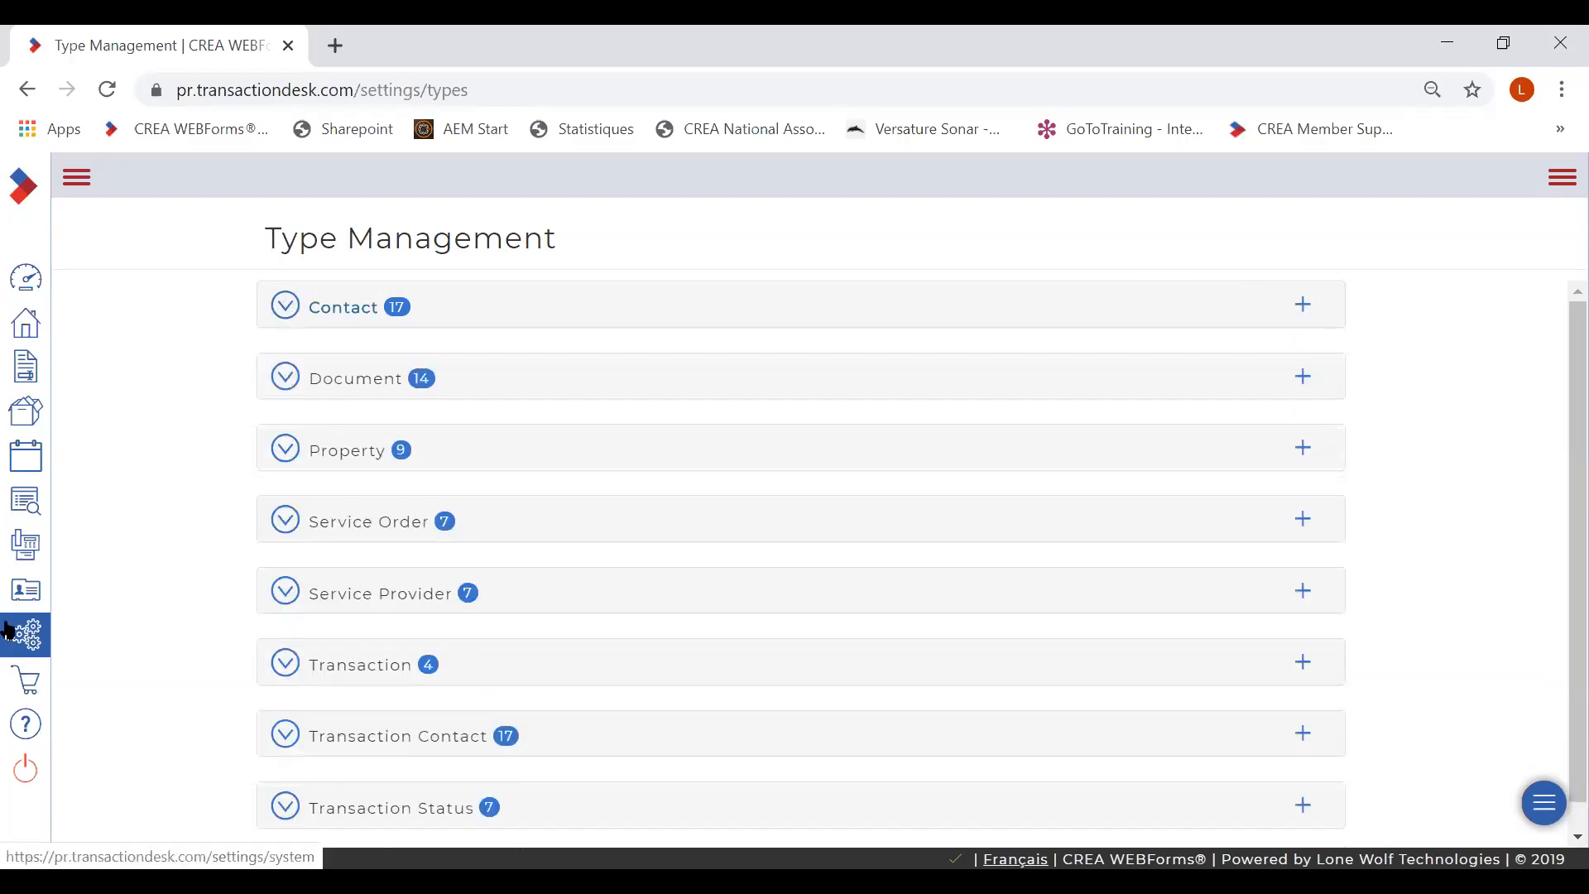
click(32, 640)
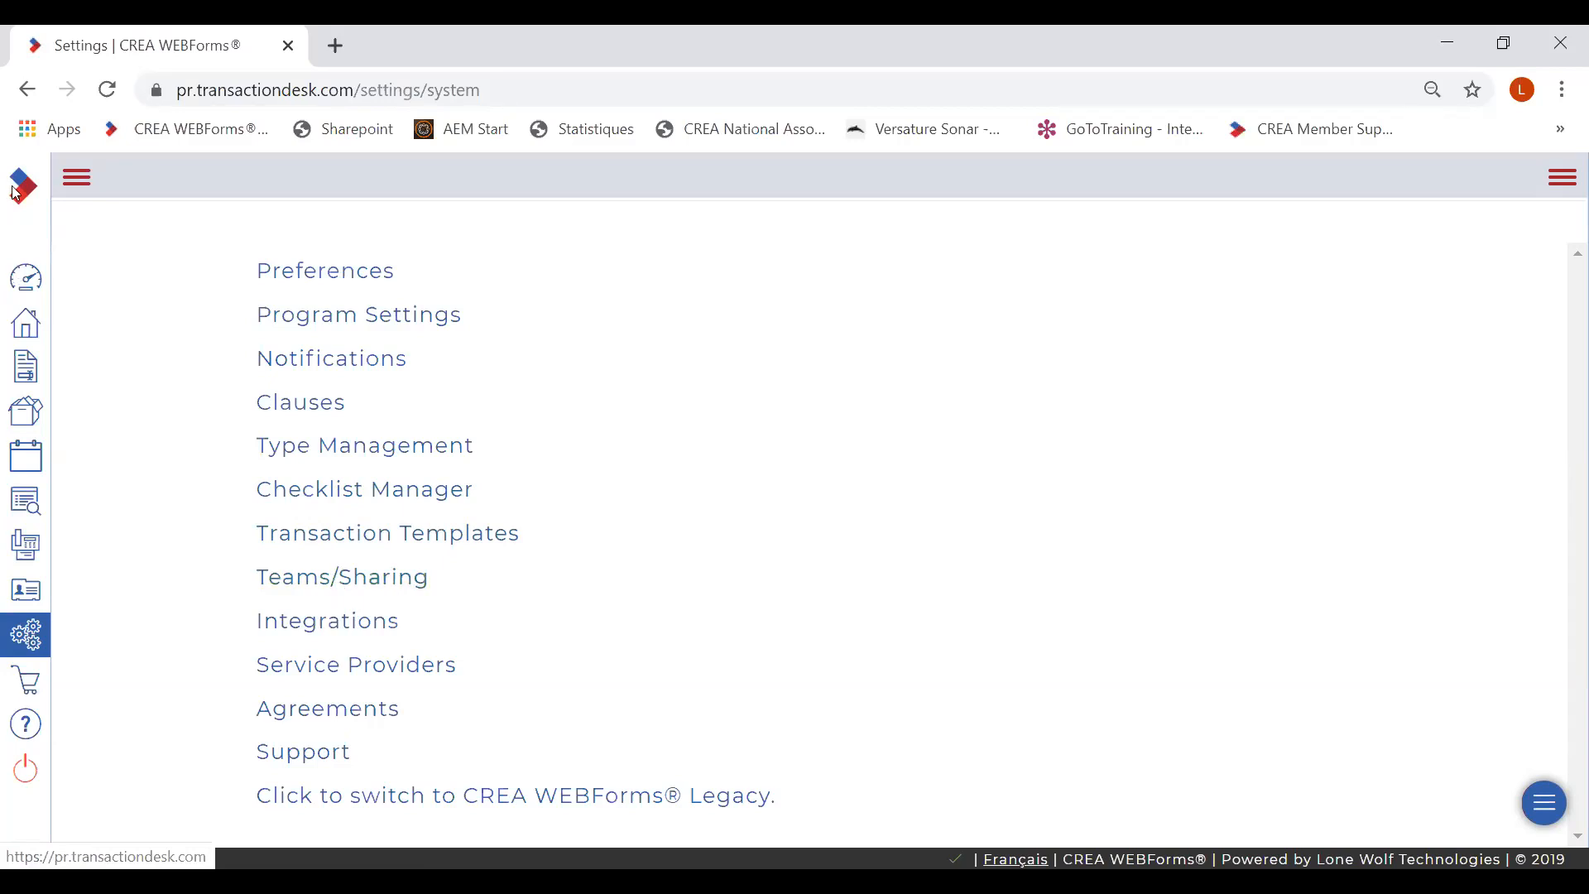
click(76, 177)
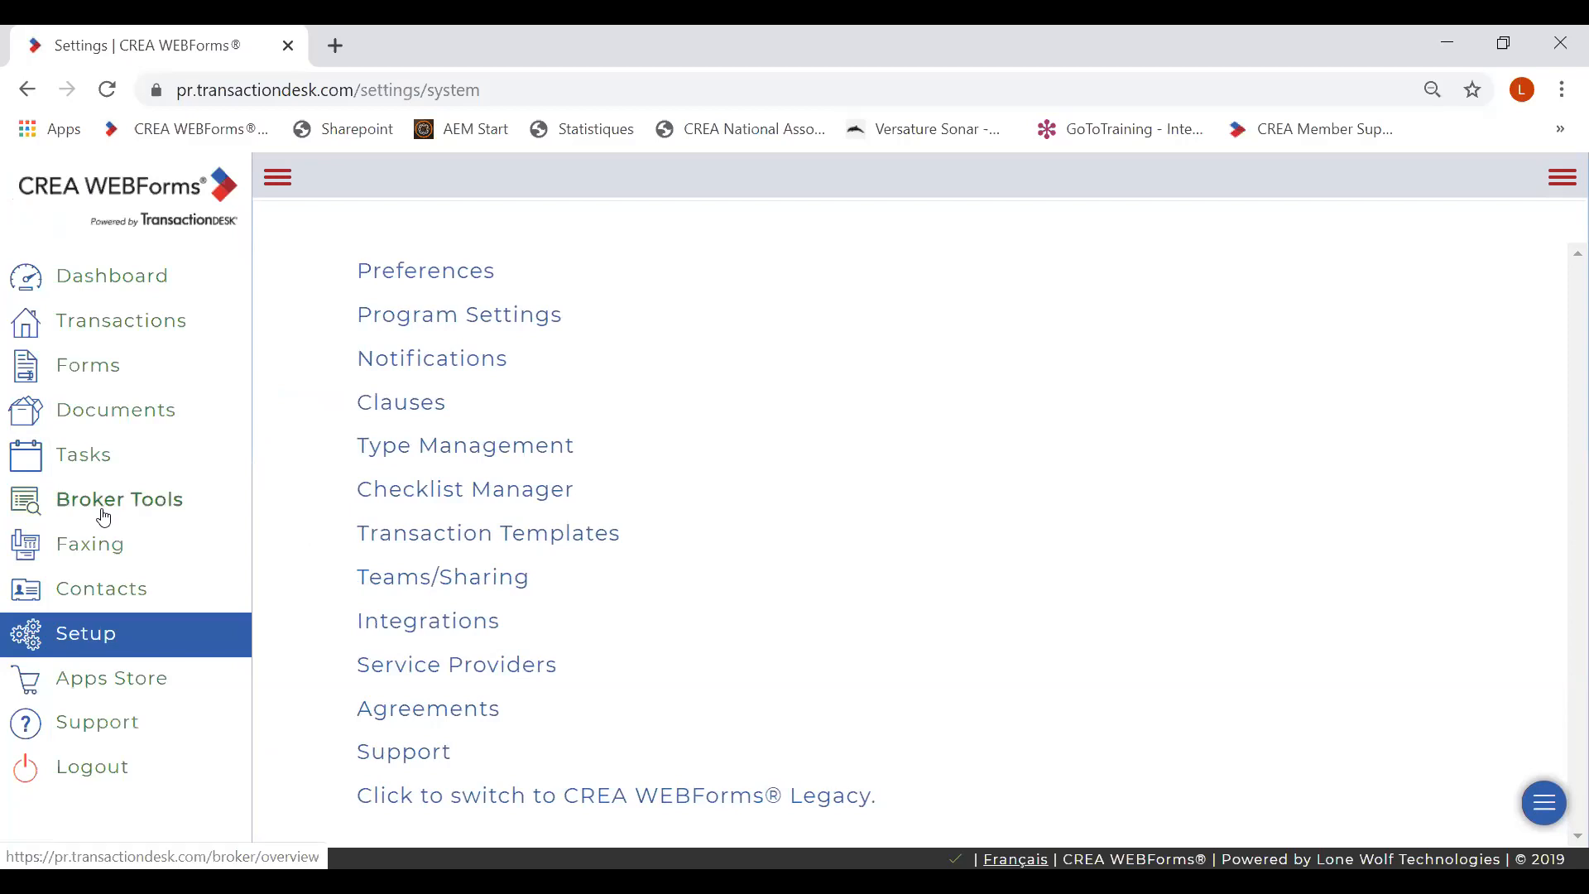
- View the Apps Store's eSignature services: DocuSign linked, eZsign and NexOne available
click(98, 689)
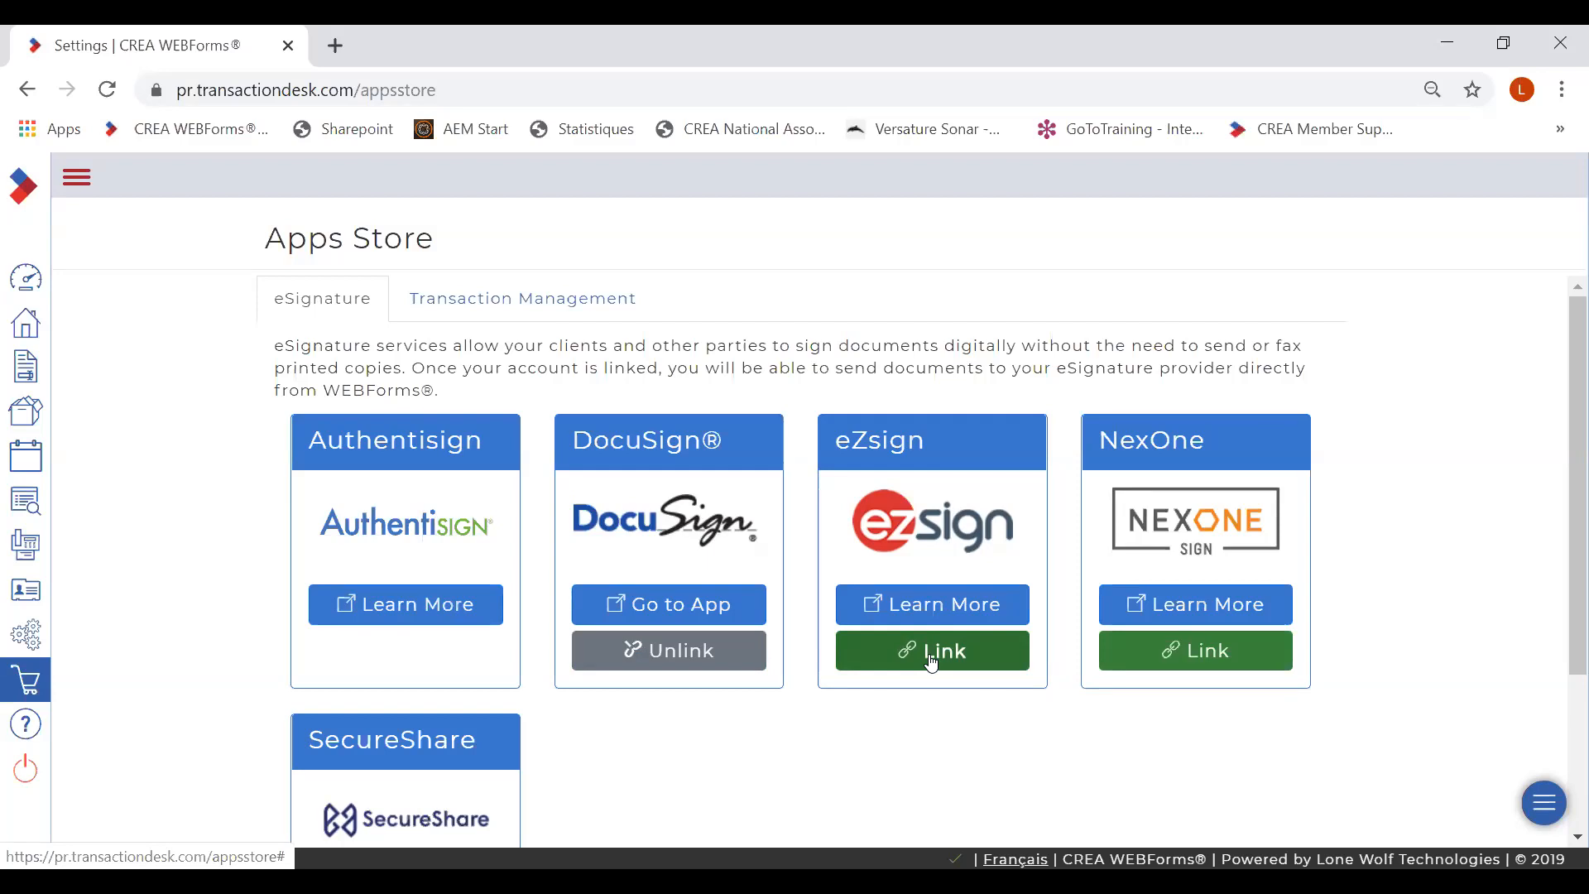
click(78, 178)
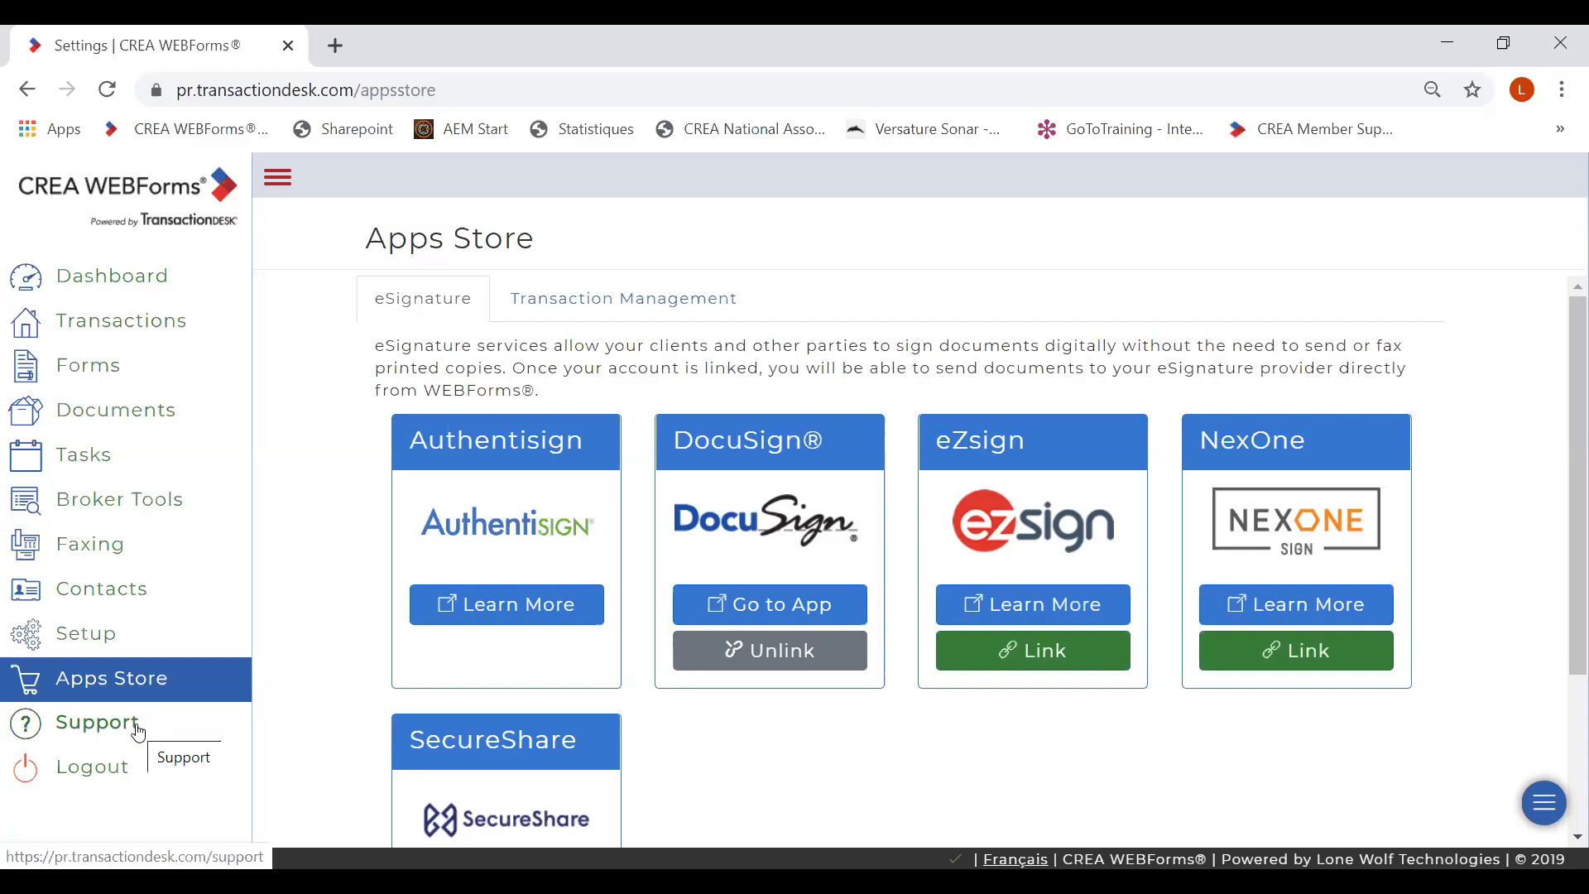
- Scroll the Support page to its help request form and training resources, then return to the Dashboard
click(77, 728)
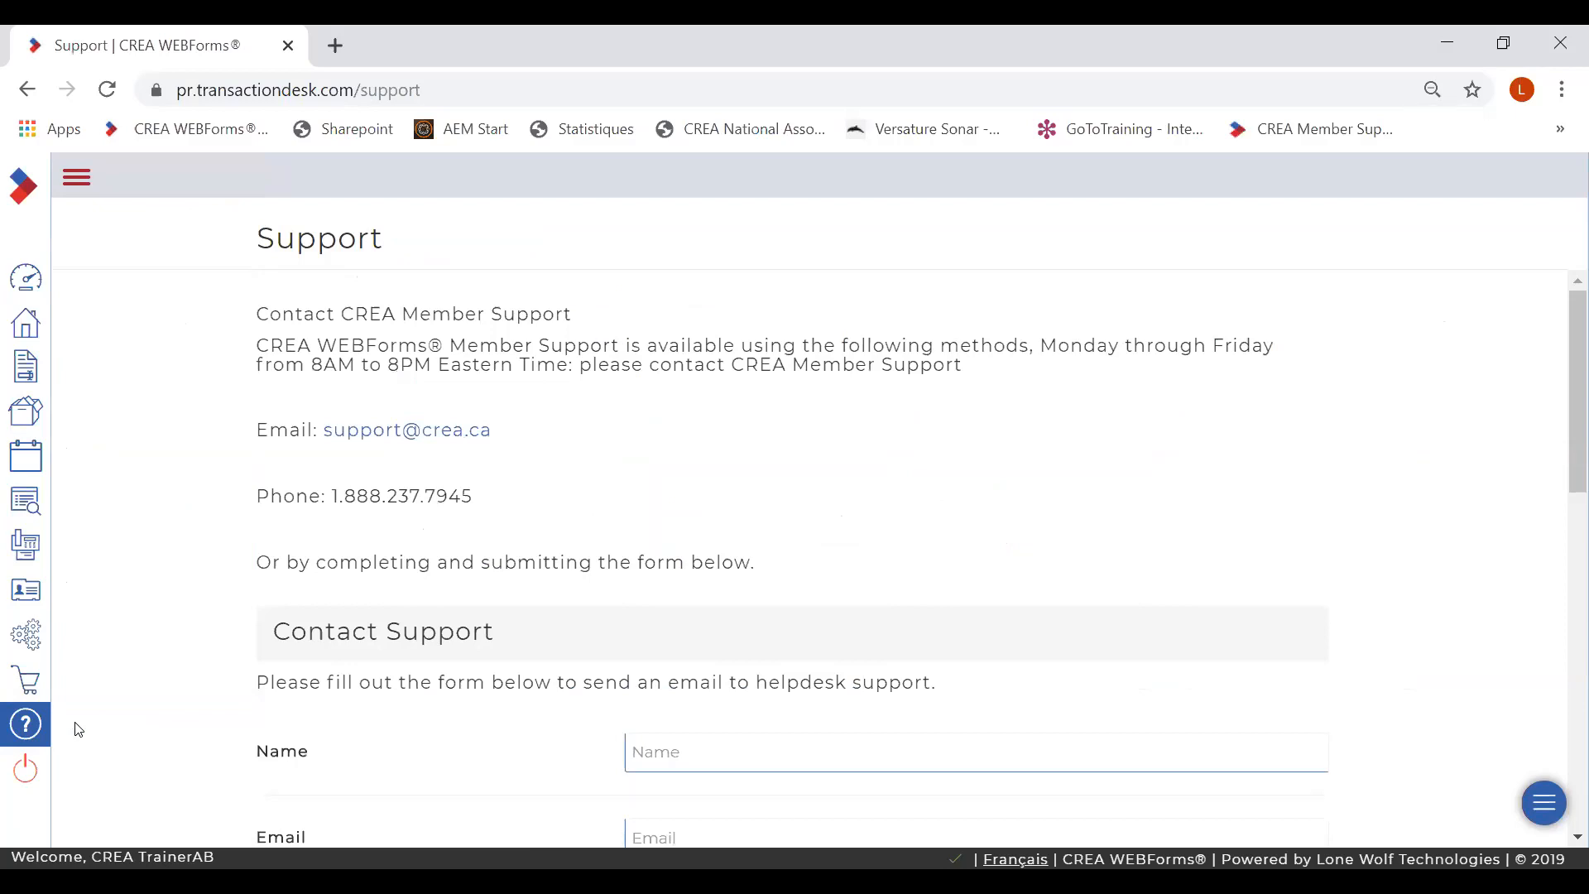
drag(1562, 371, 1564, 743)
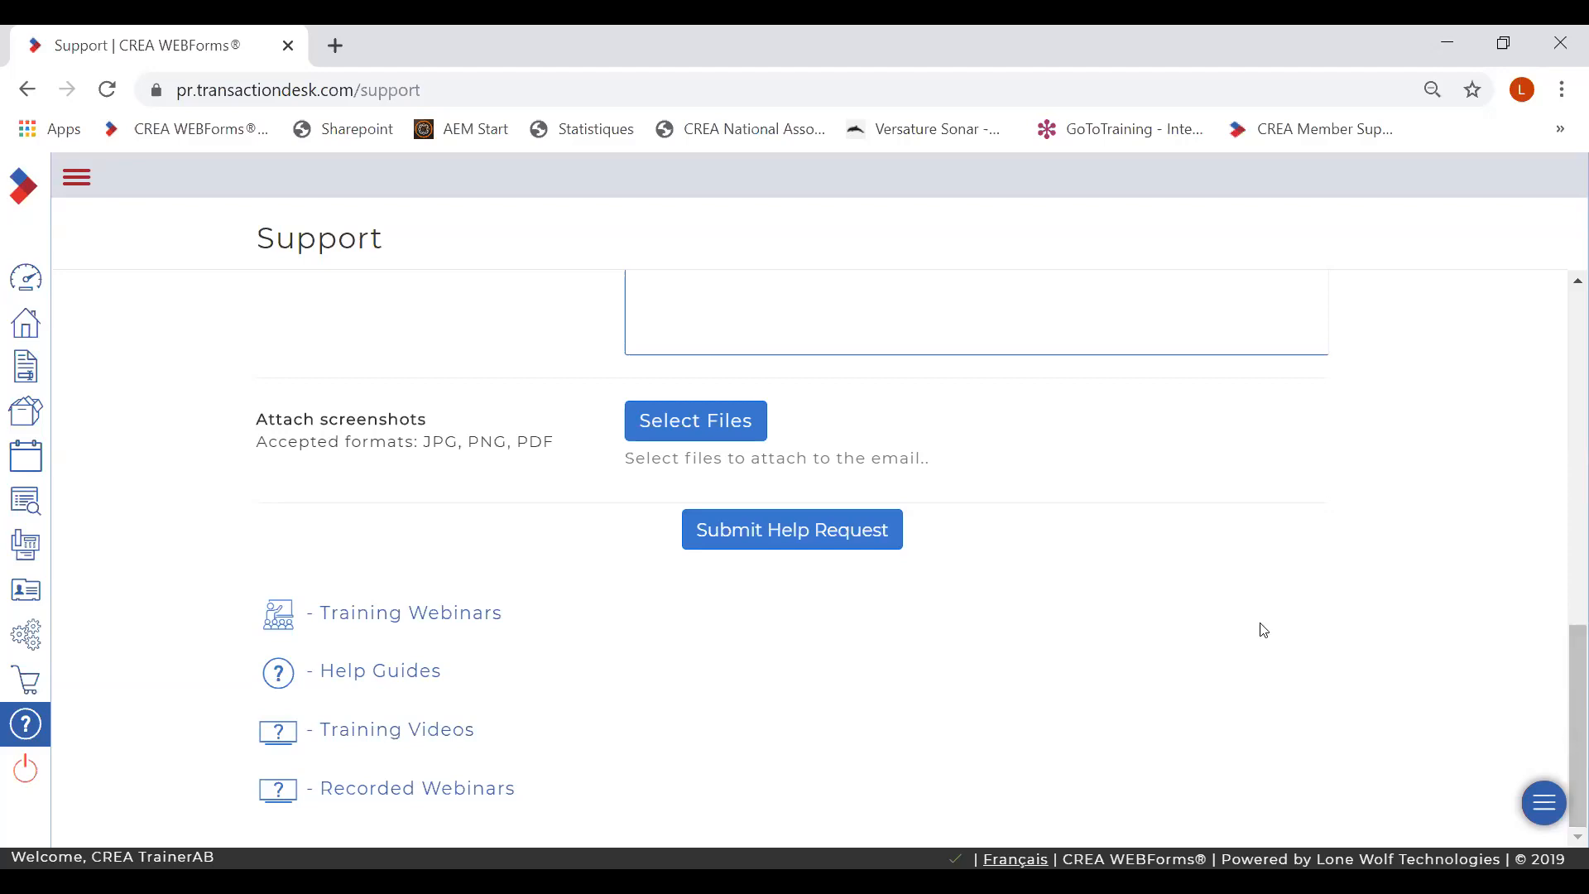
click(29, 286)
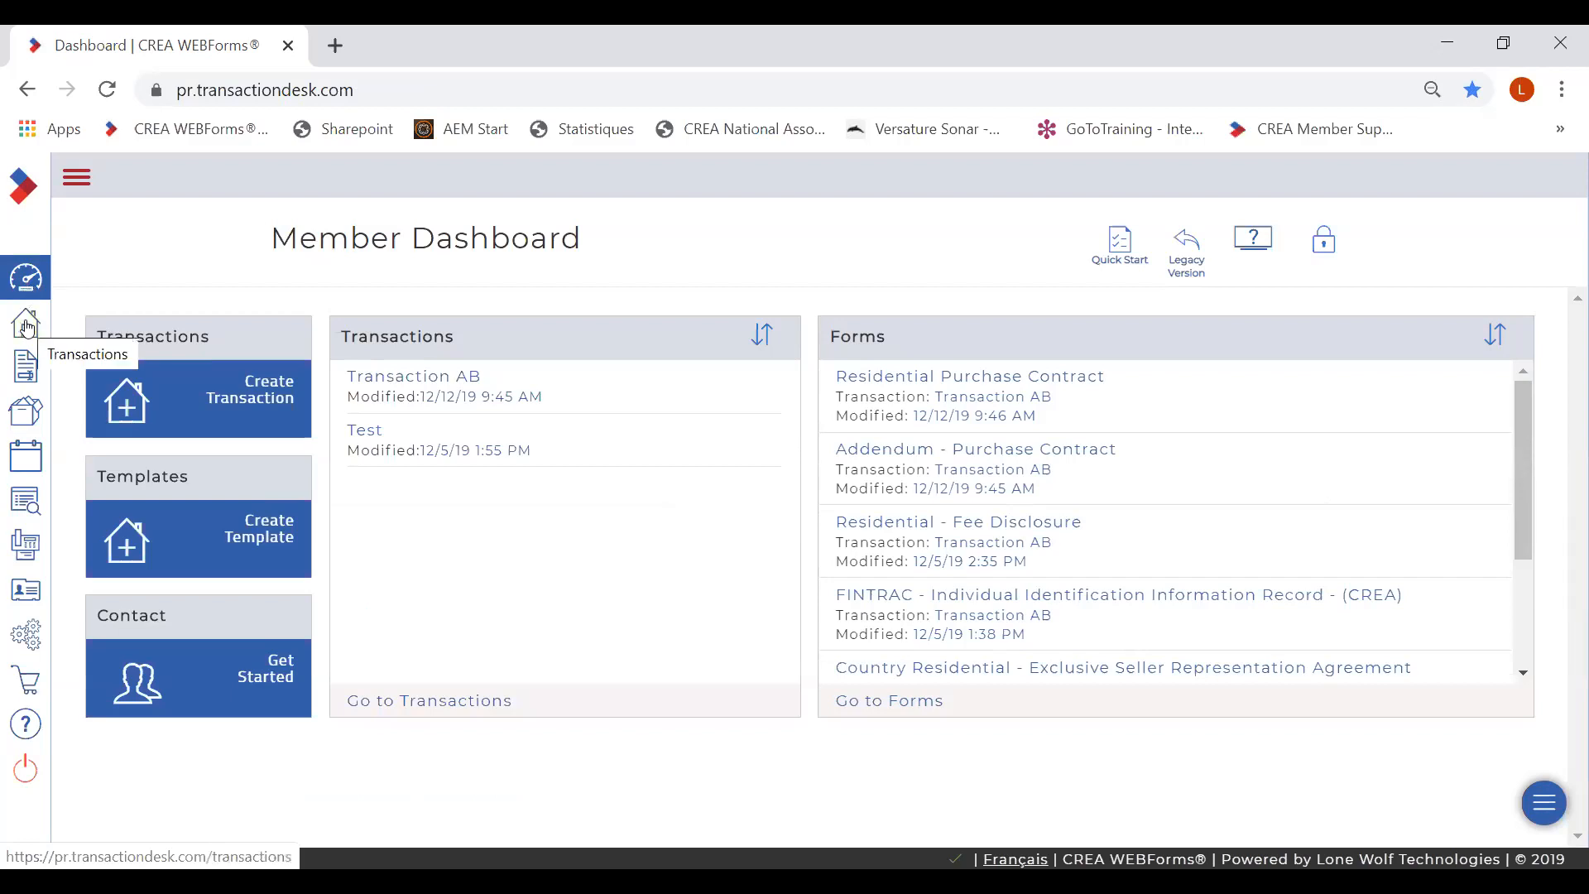
- Open the Create Transaction dialog with Use Wizard checked
click(266, 401)
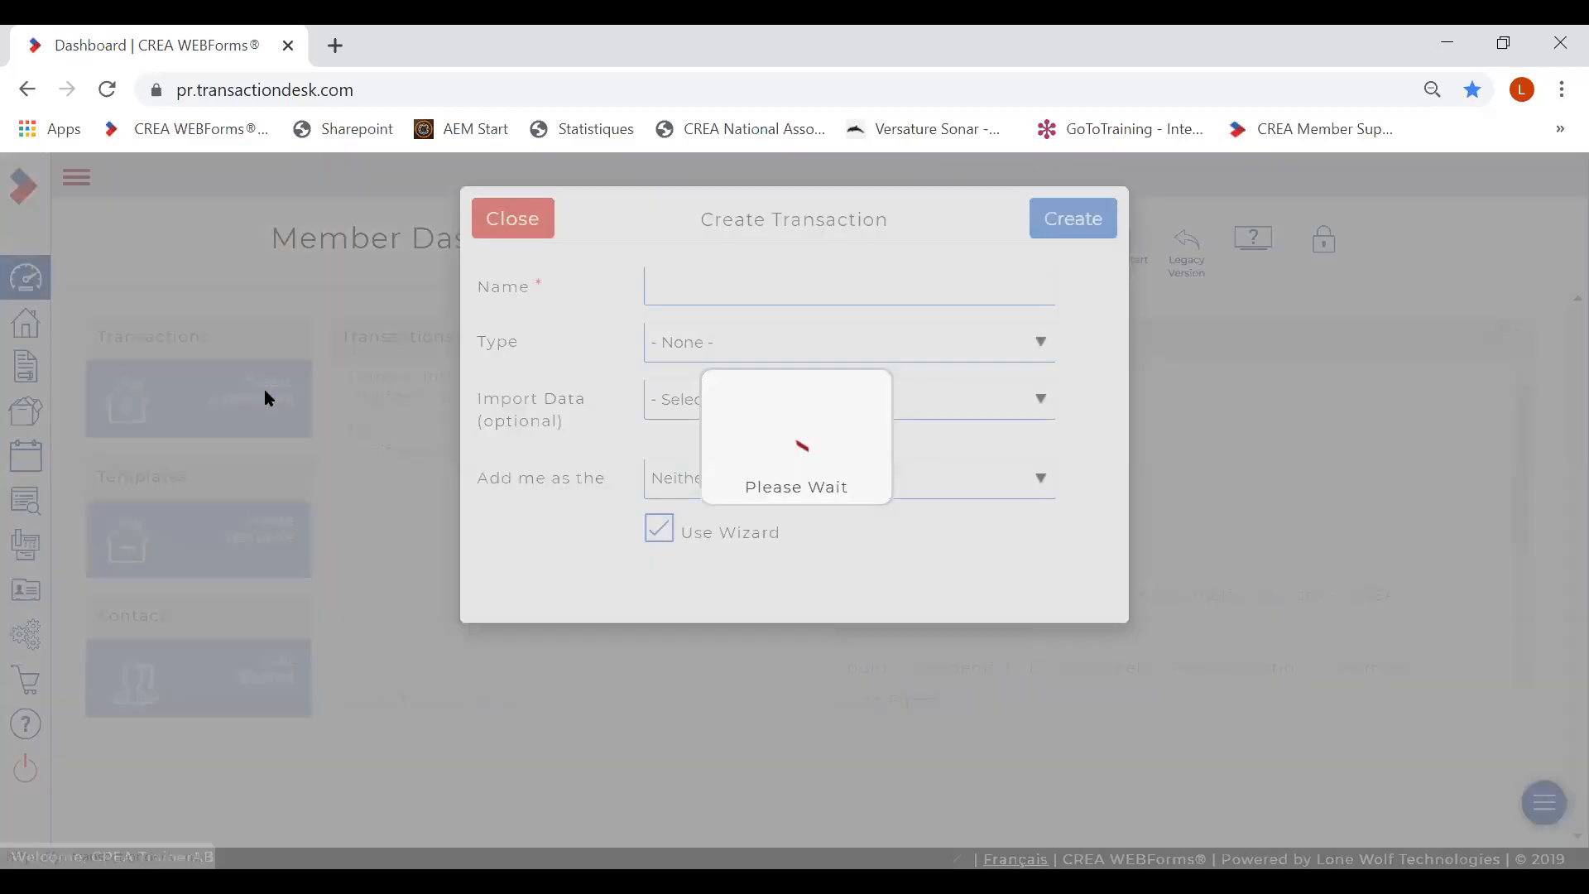
- Name the transaction 'Transaction december 12'
click(665, 284)
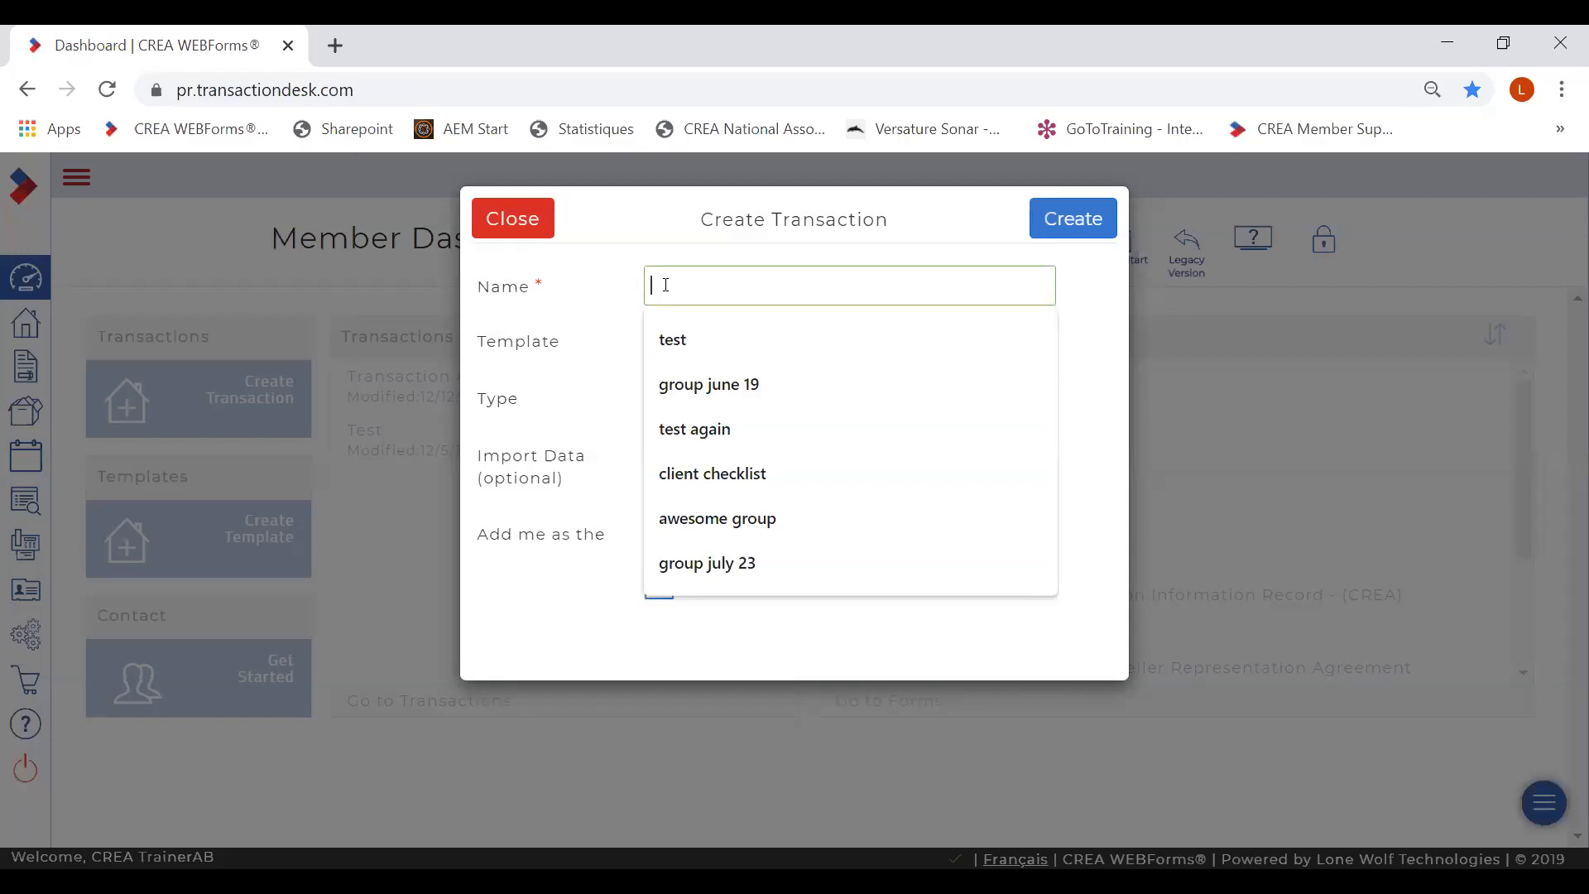
text(T)
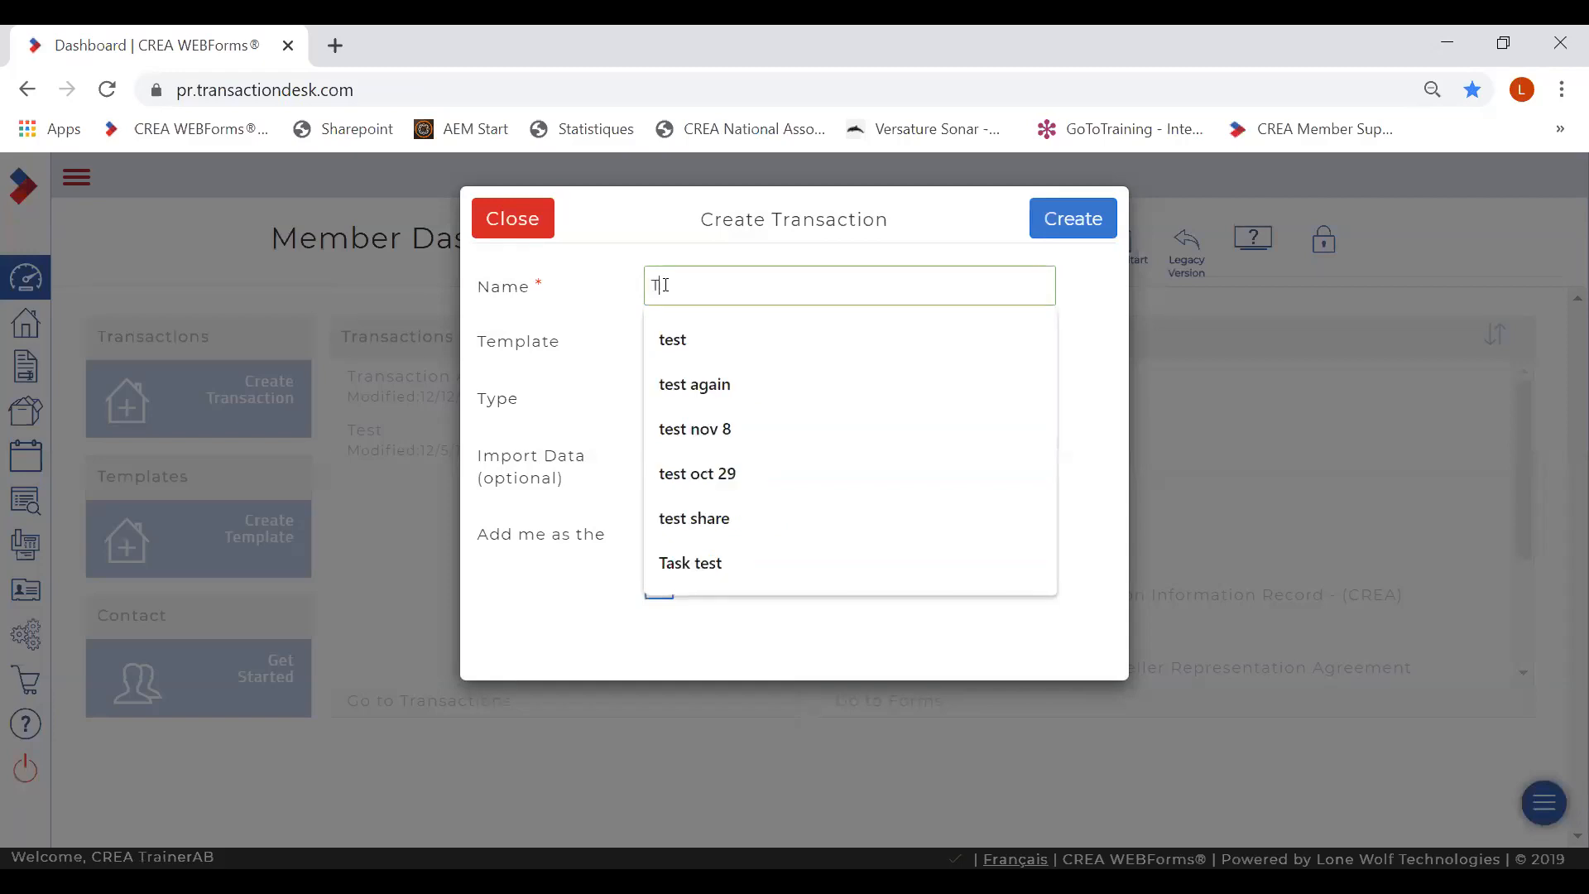
text(ransac)
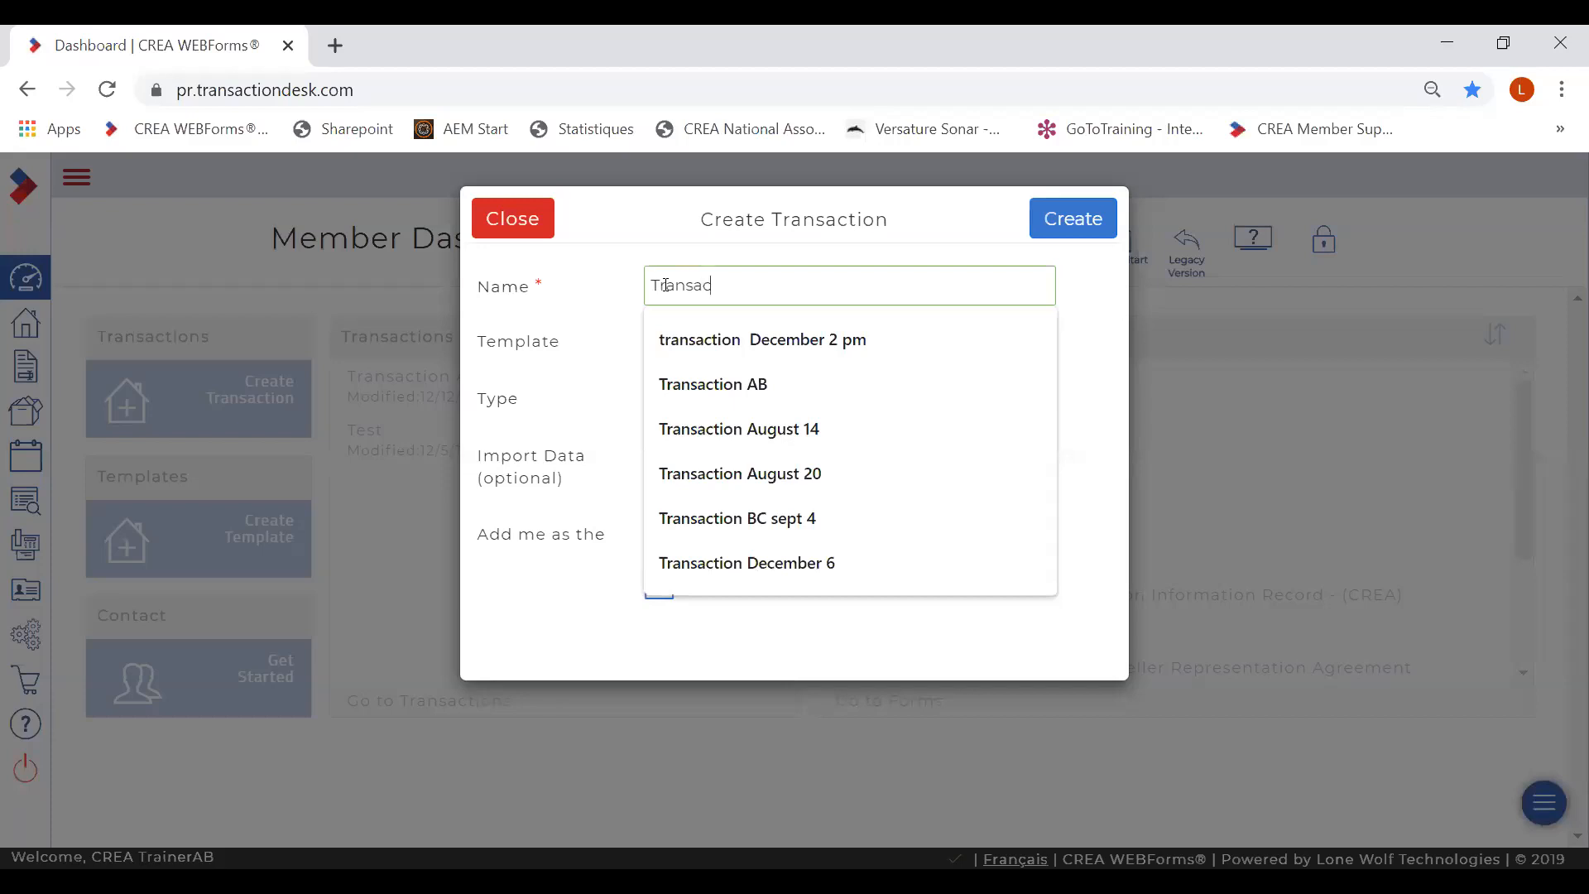
text(tion d)
key(BackSpace)
text(december)
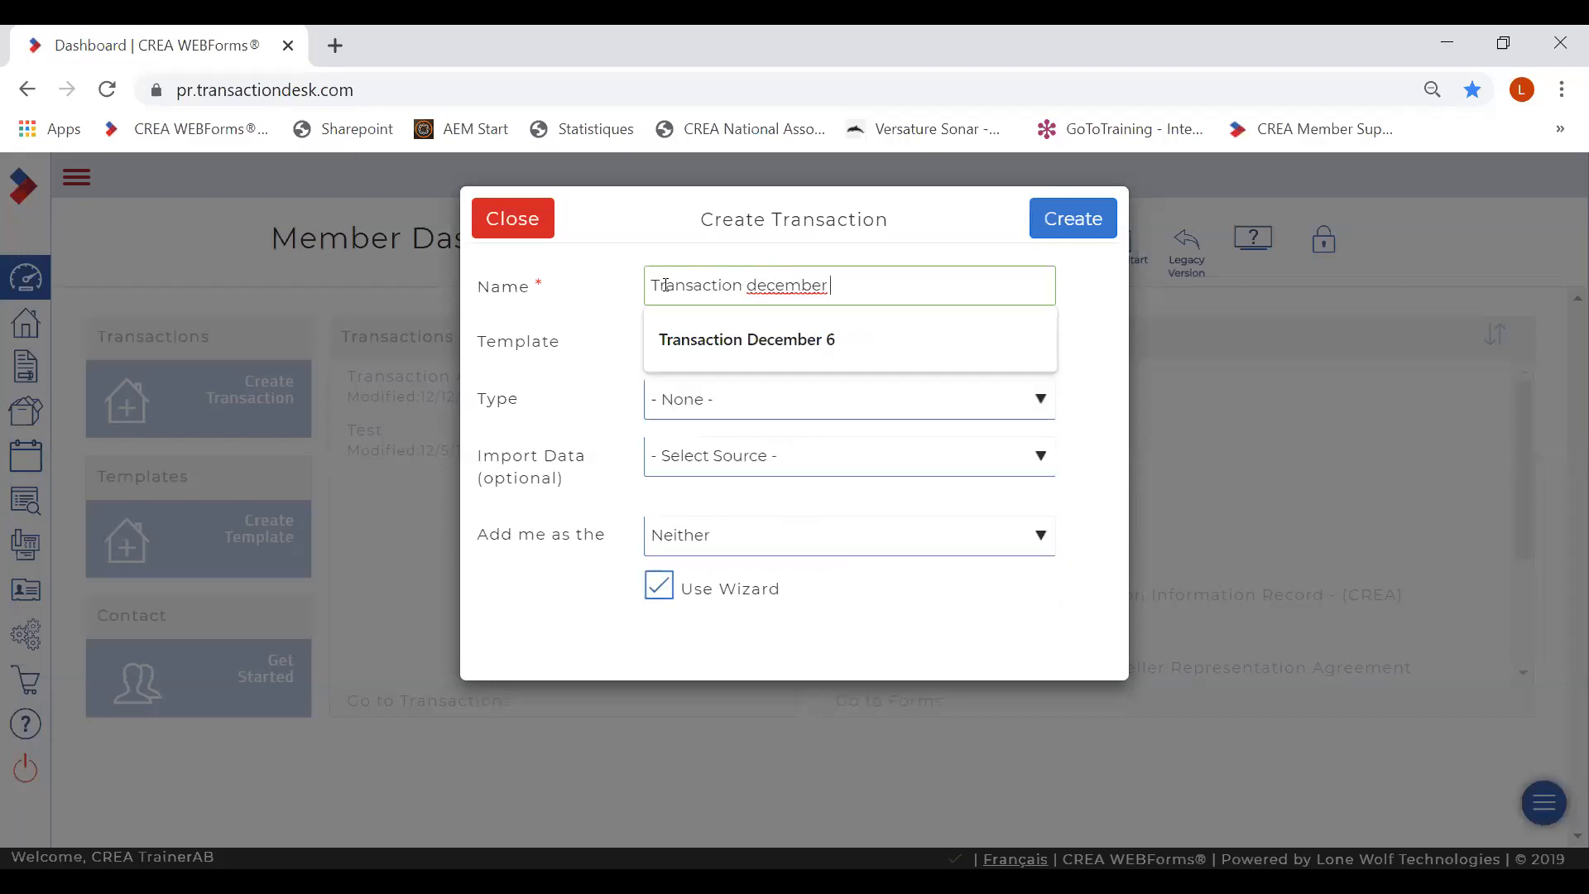
text( 12)
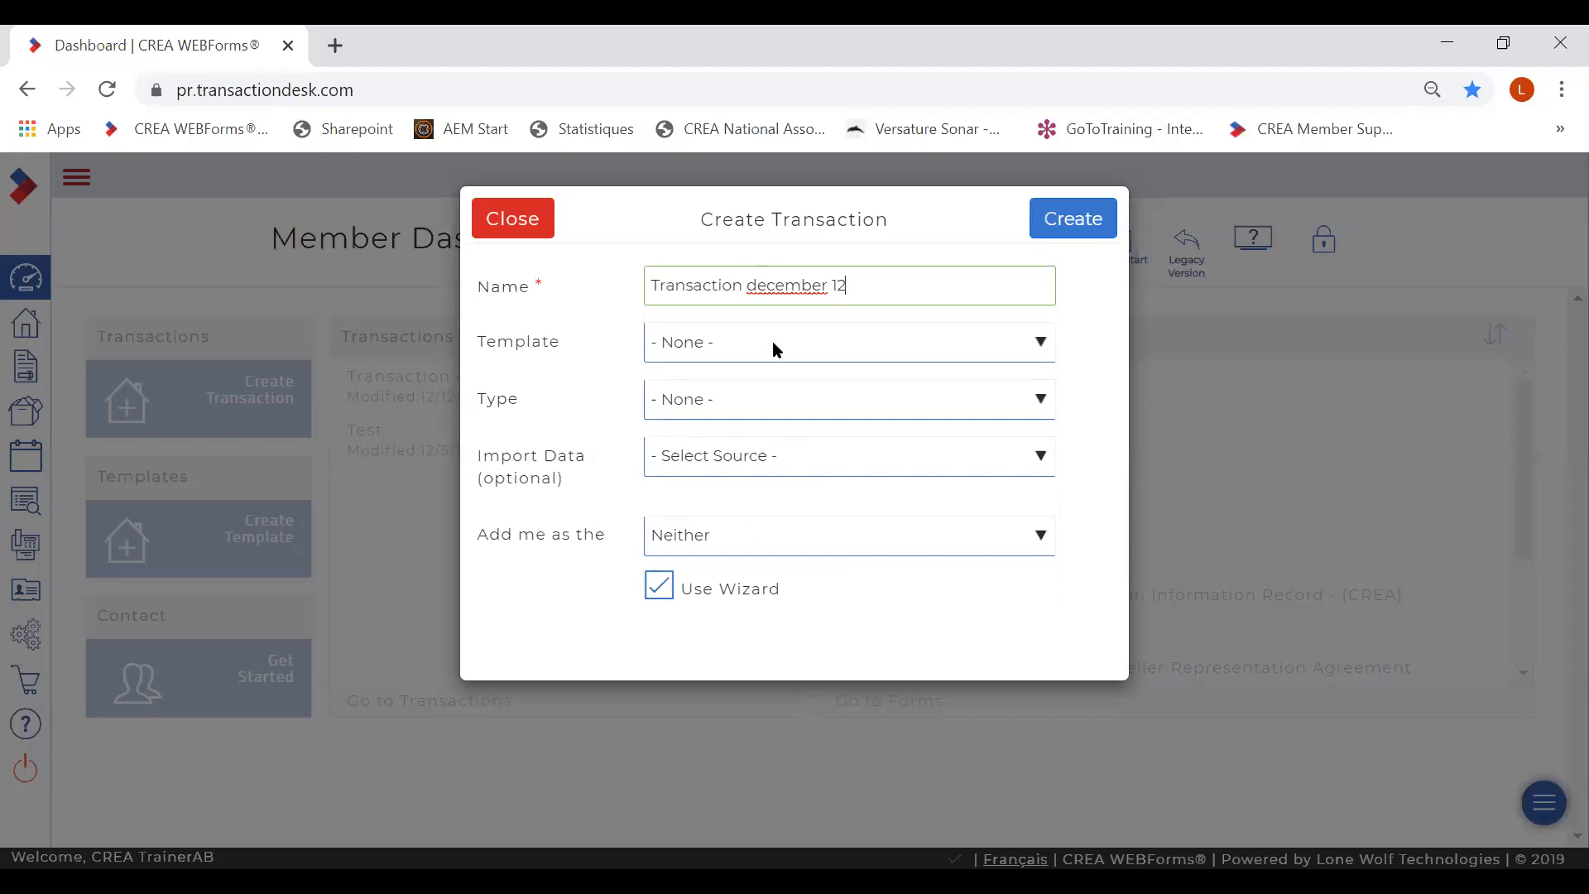
- Leave the template at None, set the type to Residential, and choose Edmonton as import source
click(1034, 350)
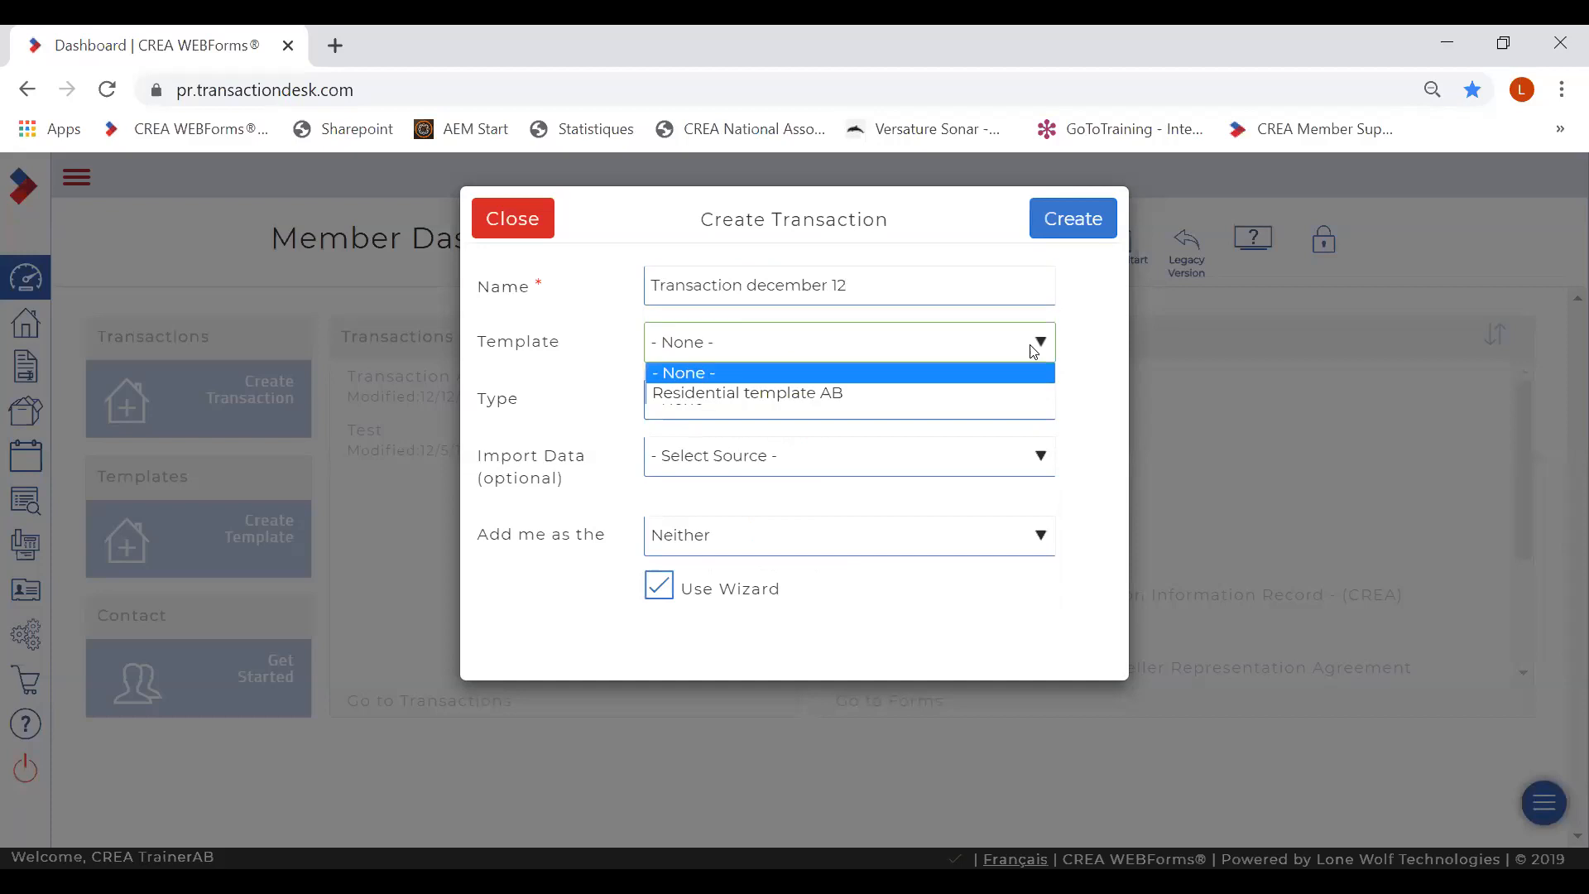
click(1080, 352)
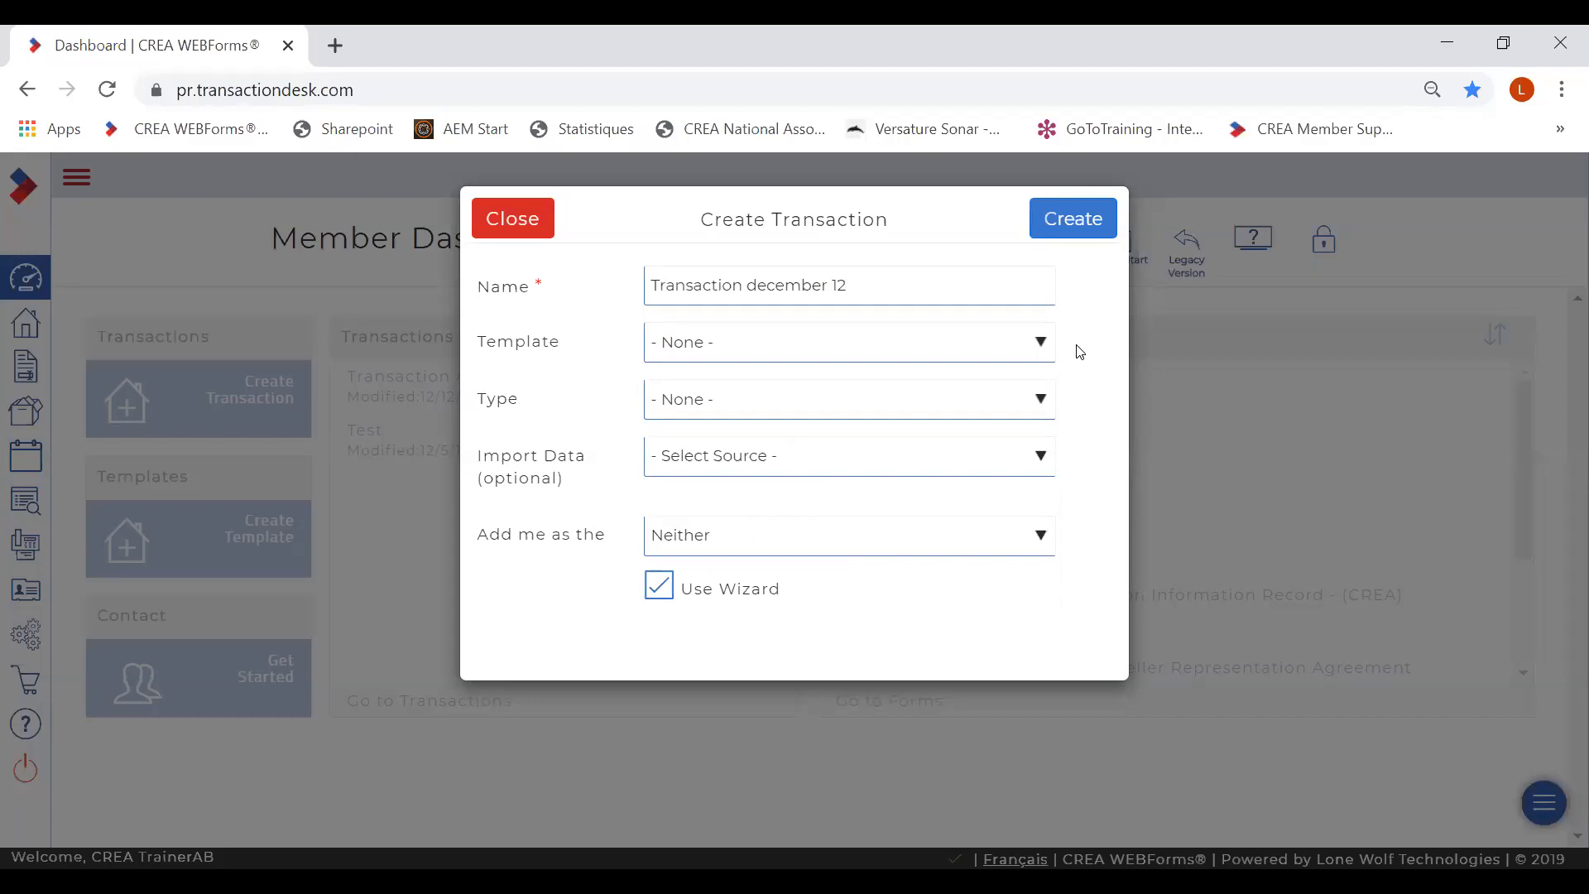
click(1044, 407)
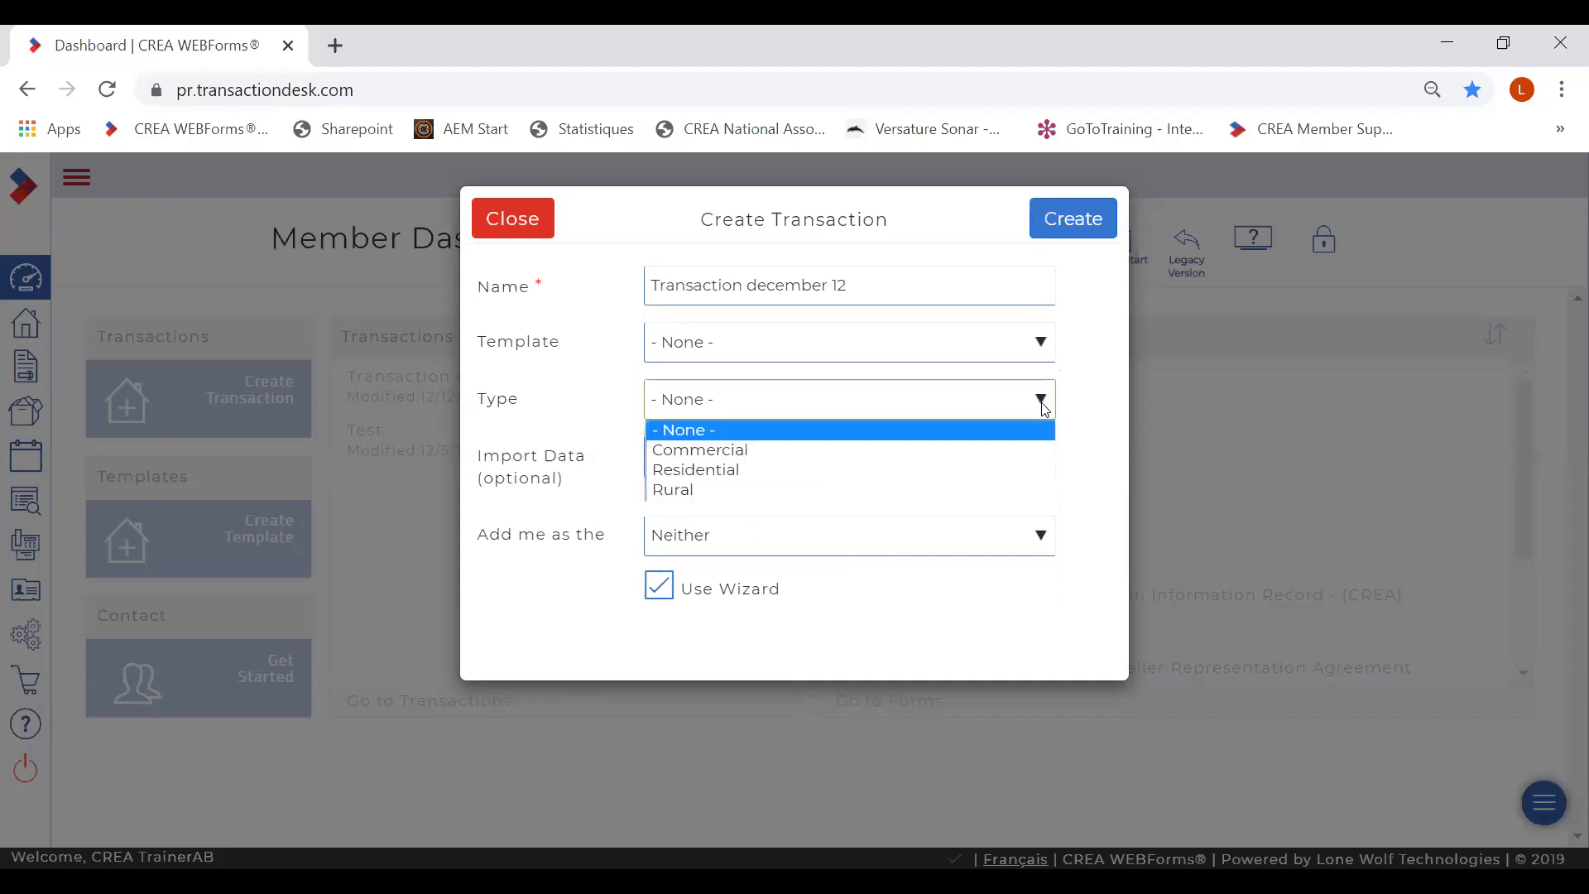
click(800, 470)
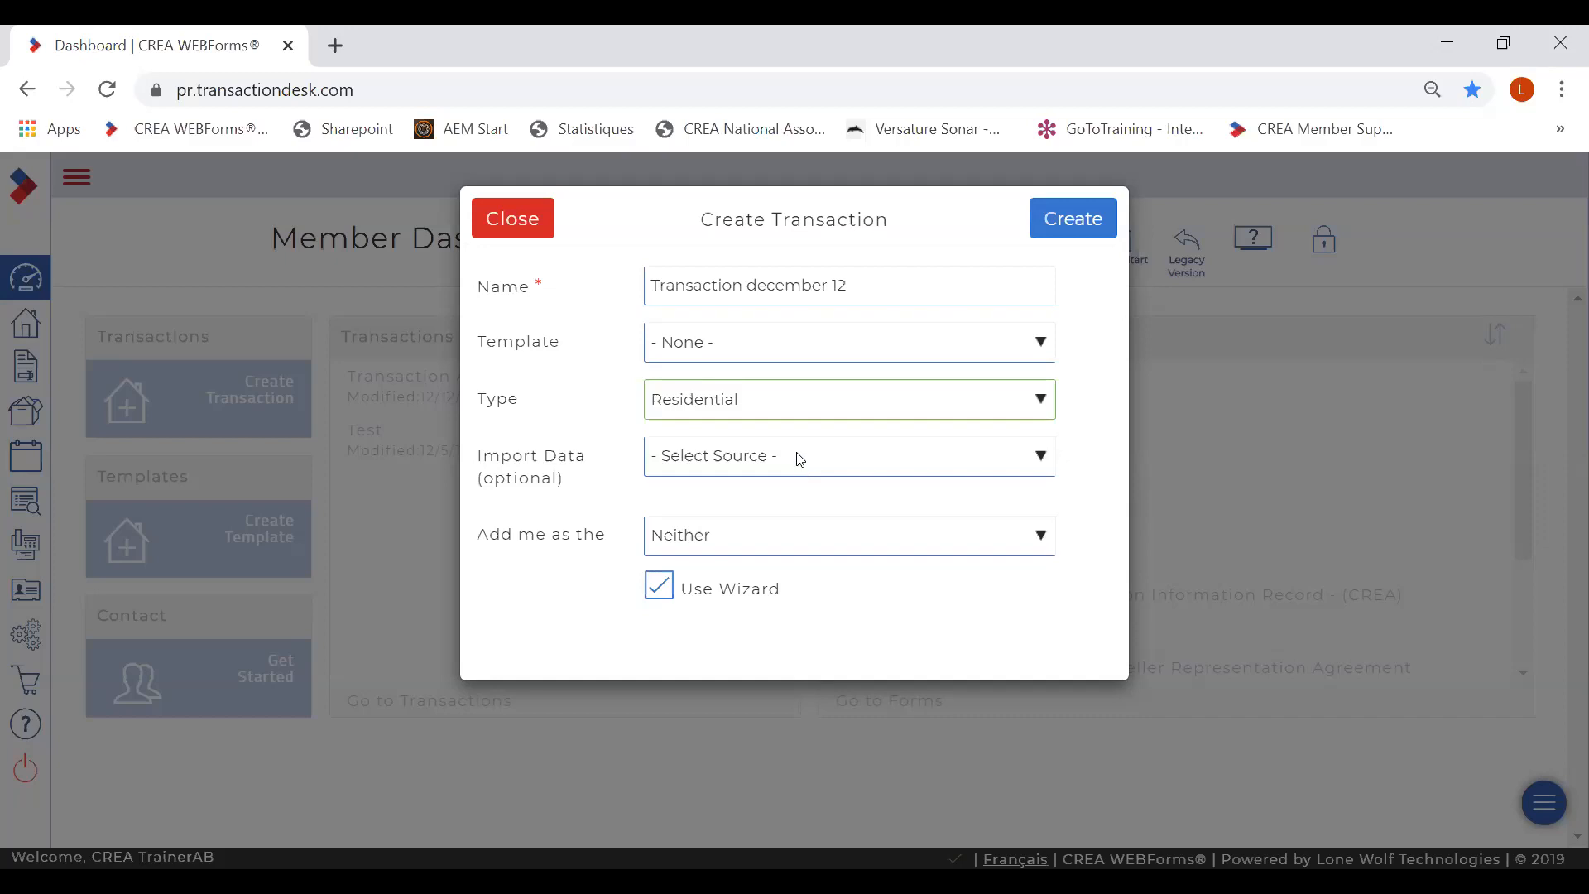
click(801, 460)
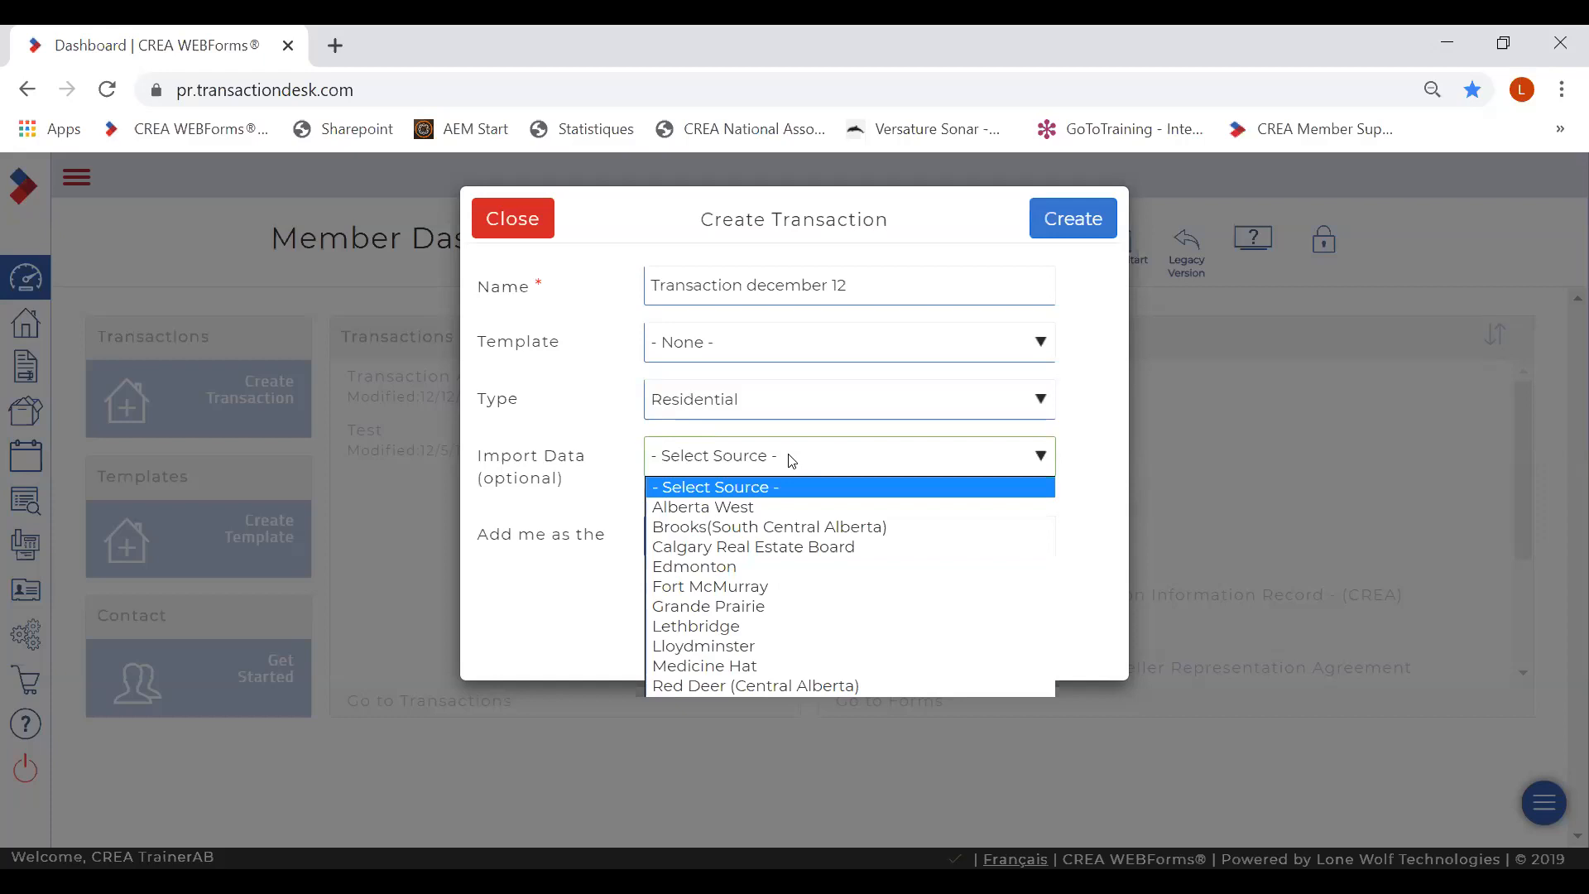
click(754, 562)
- Enter MLS number e4176770 for the Edmonton listing import
click(730, 502)
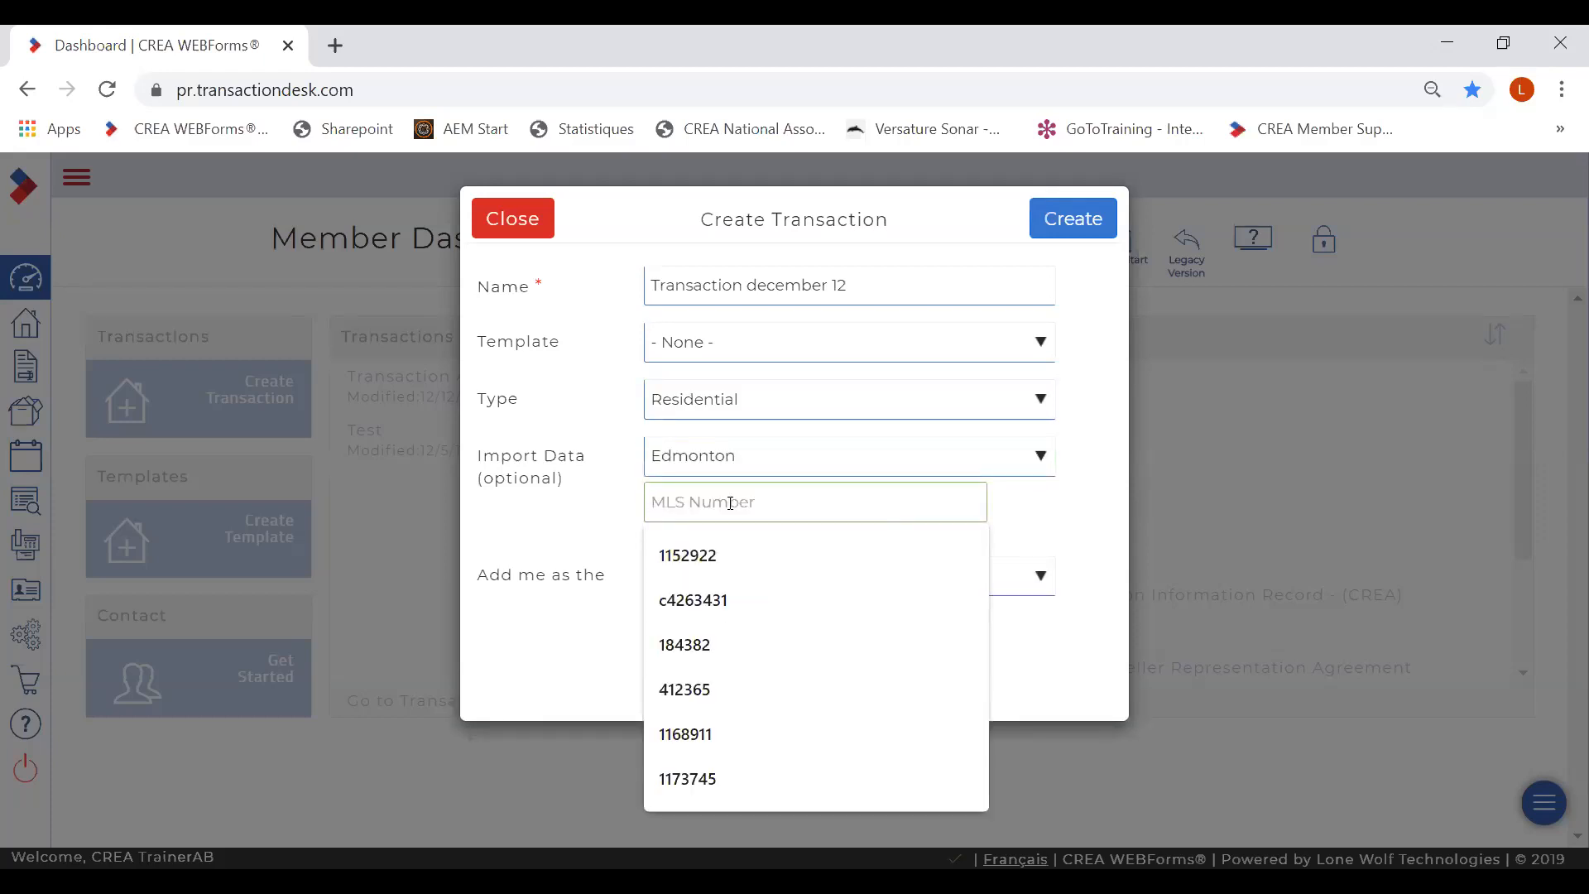
text(e)
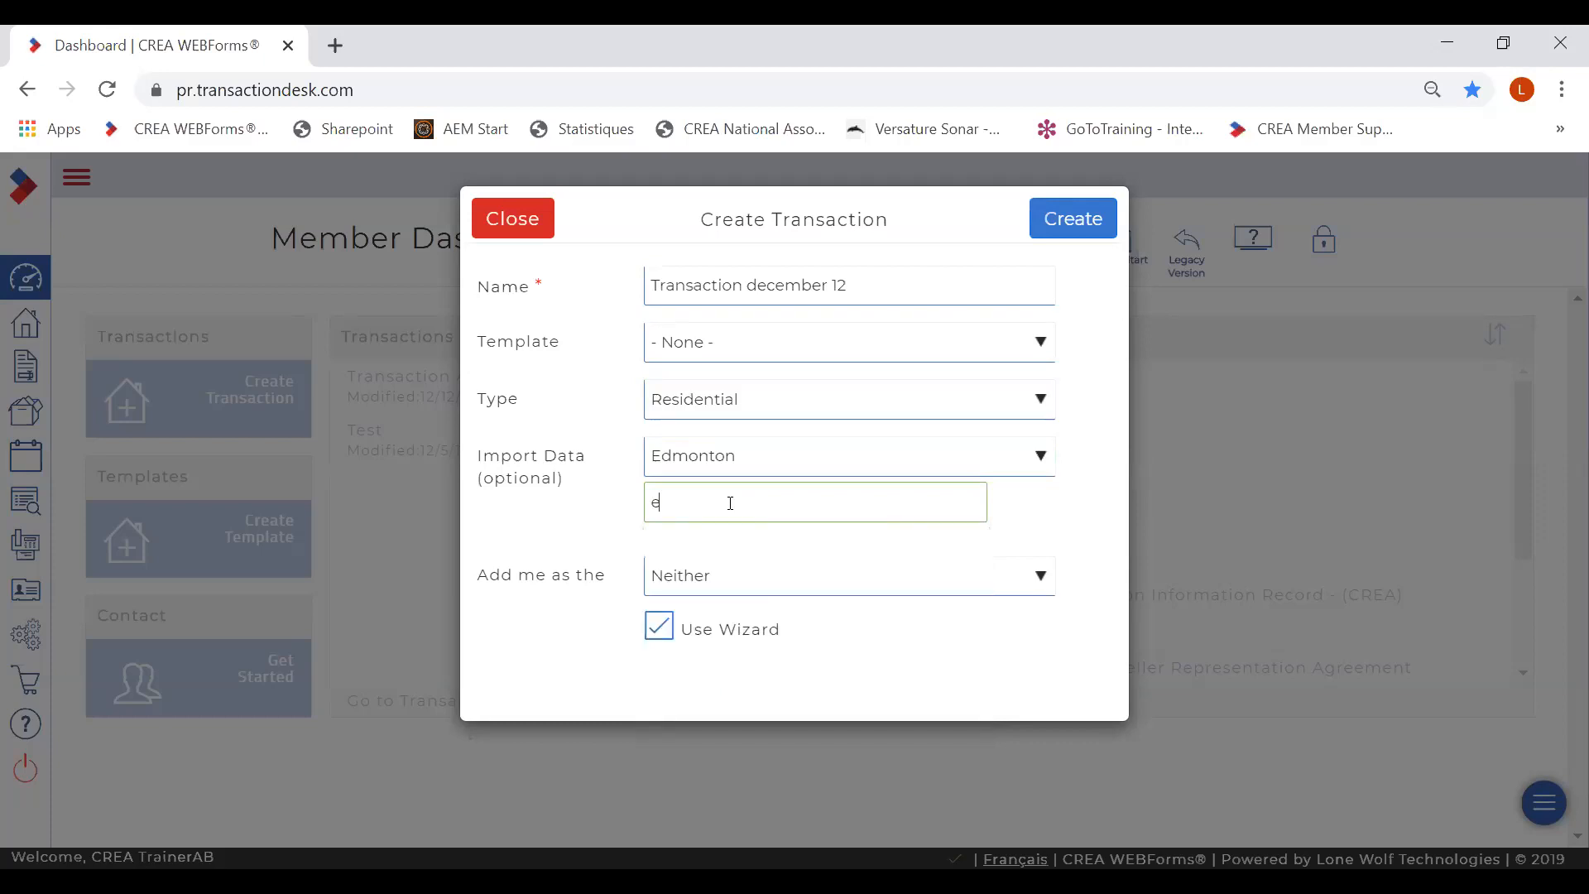
text(4176770)
- Add yourself to the transaction as the Selling Agent
click(795, 576)
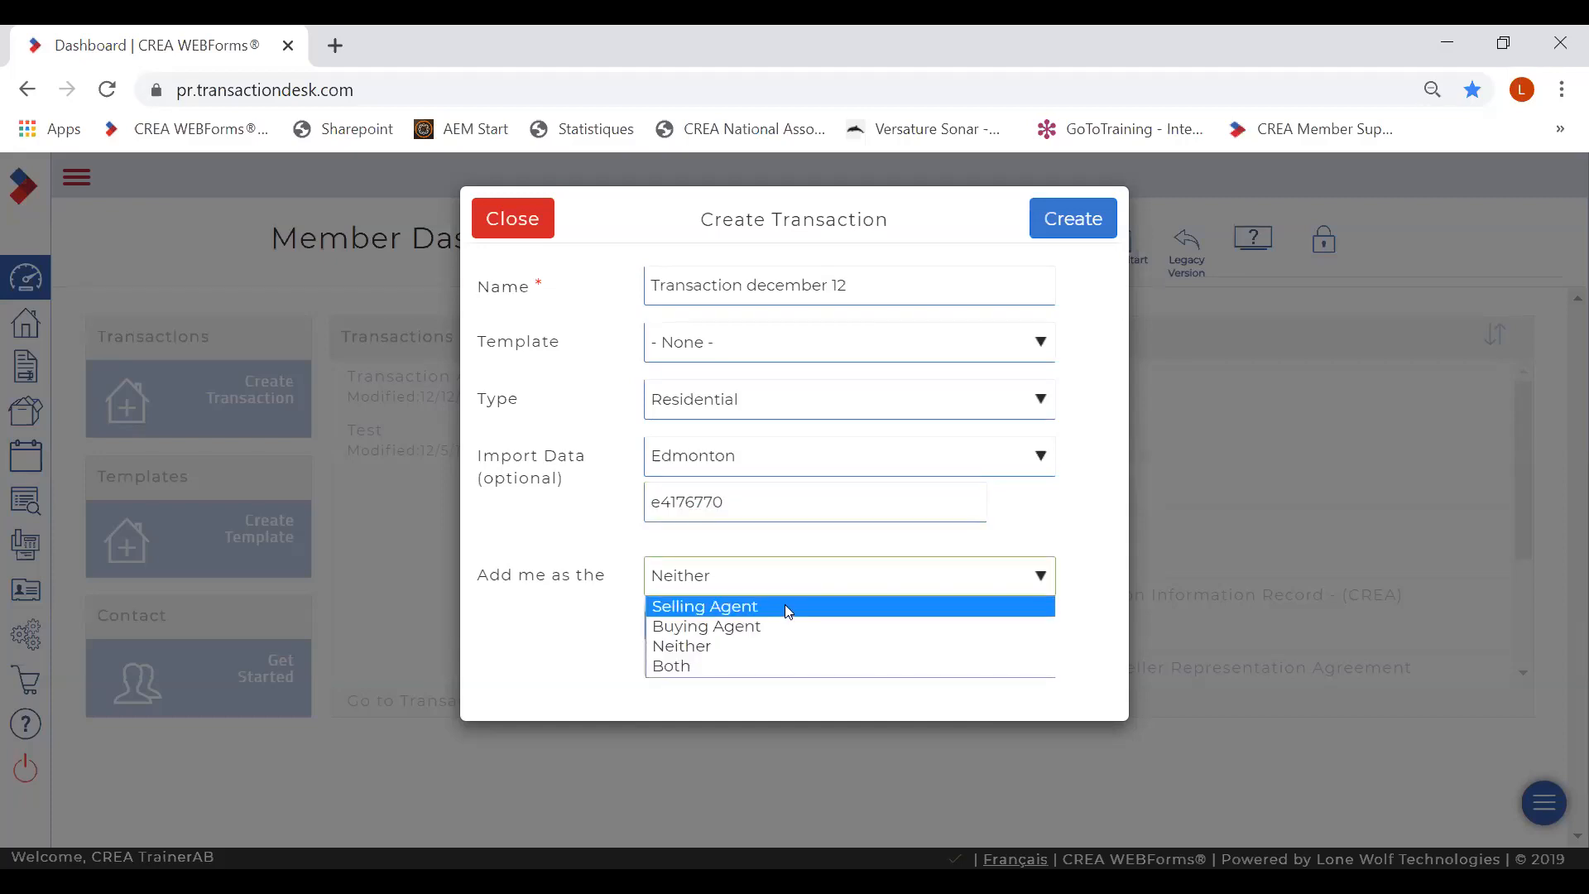
click(786, 607)
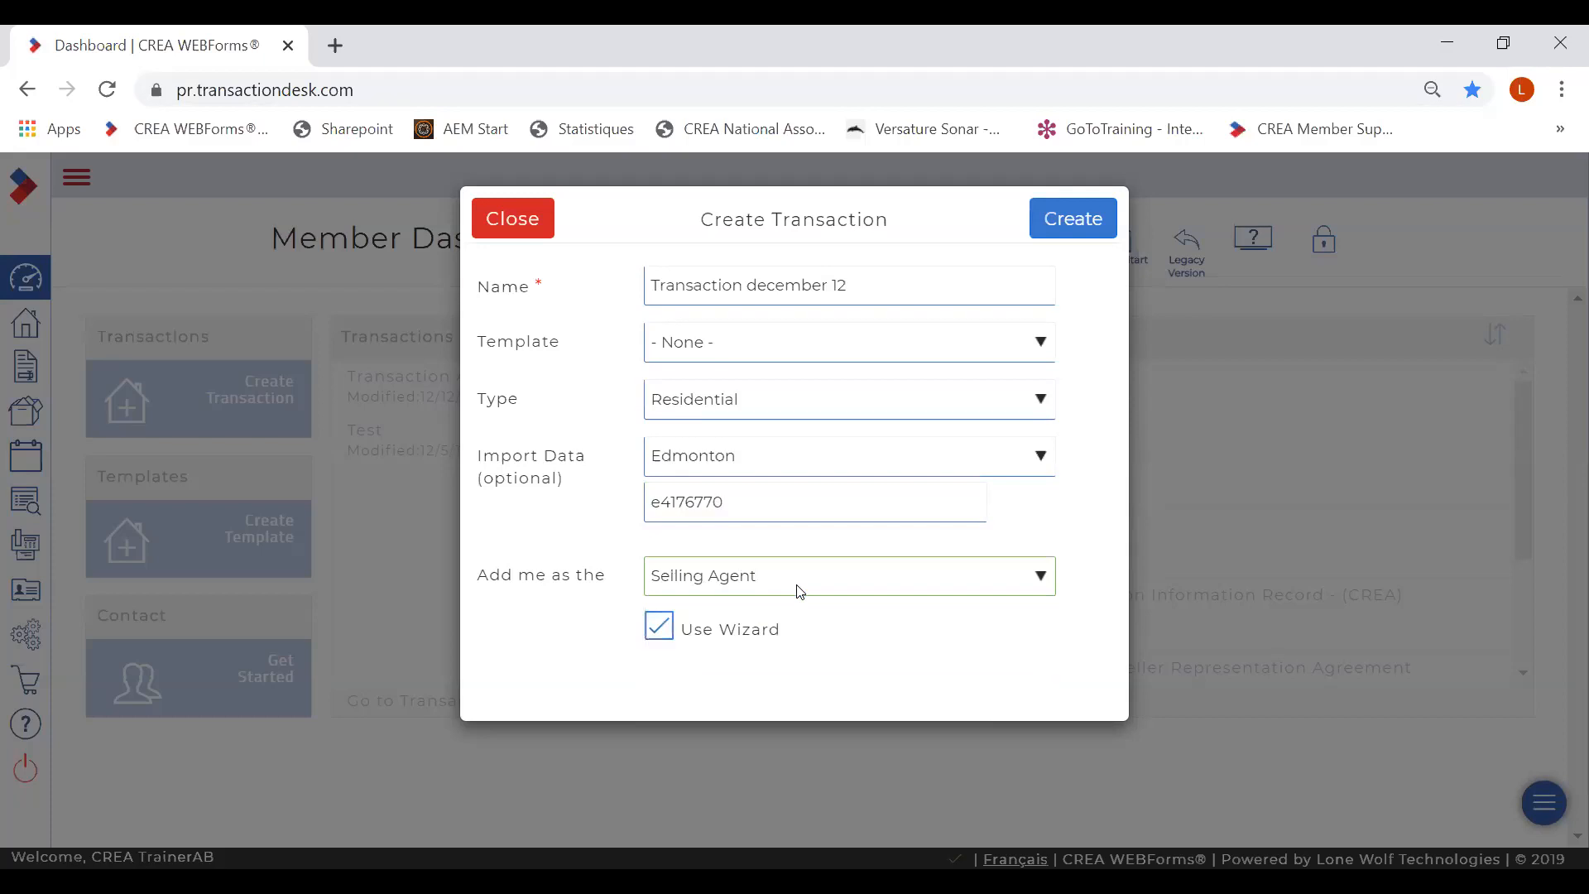
click(799, 586)
click(791, 607)
- Create the transaction and step past Details and blank Transaction Dates to Contacts
click(1068, 229)
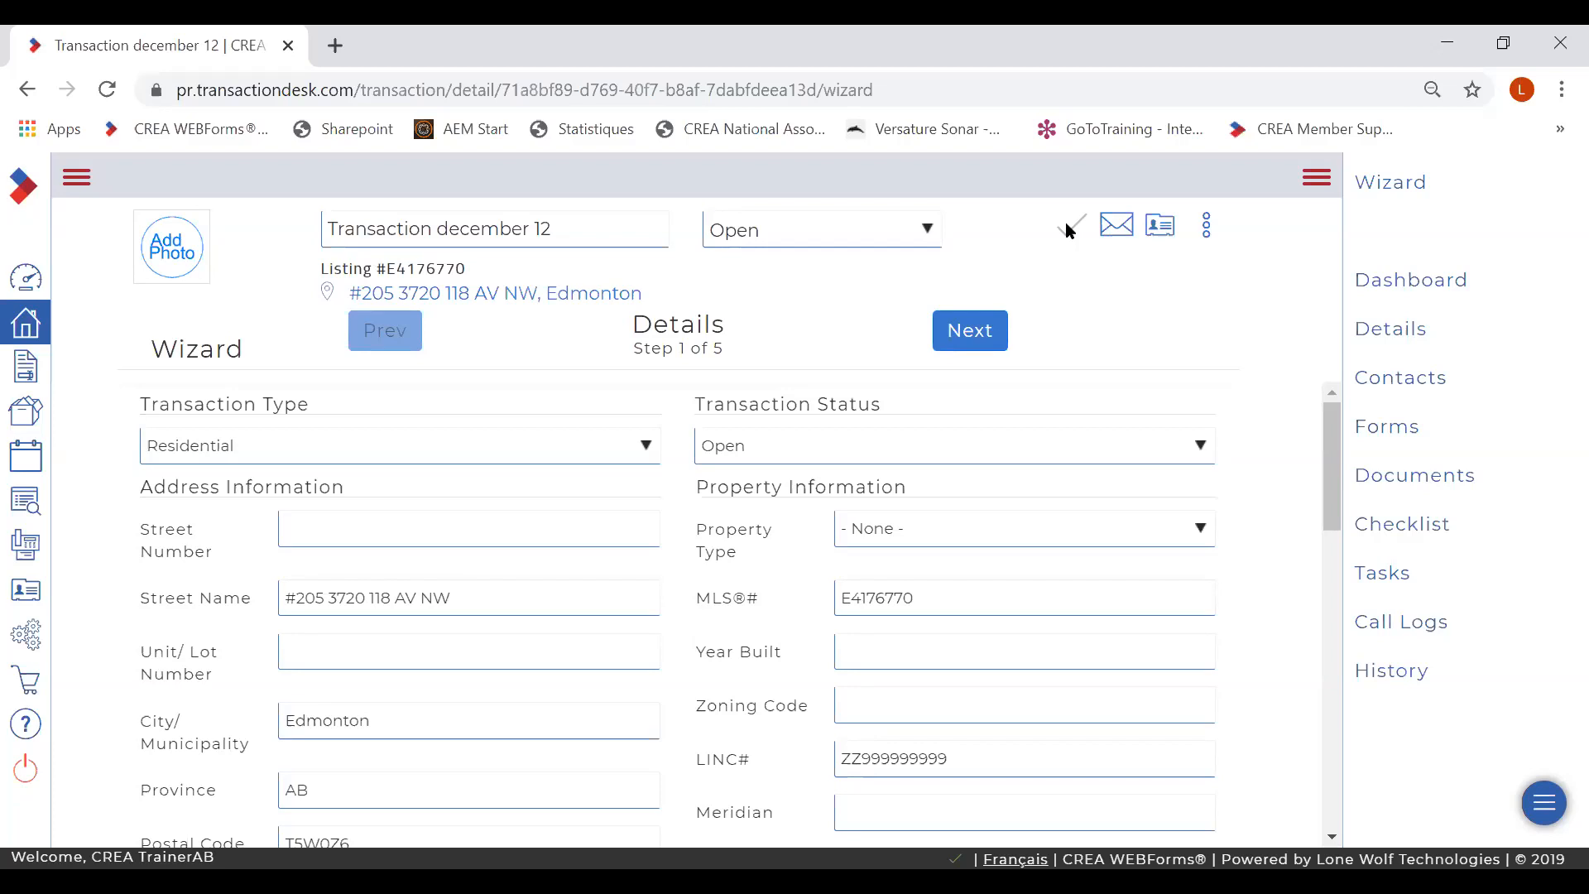
click(966, 335)
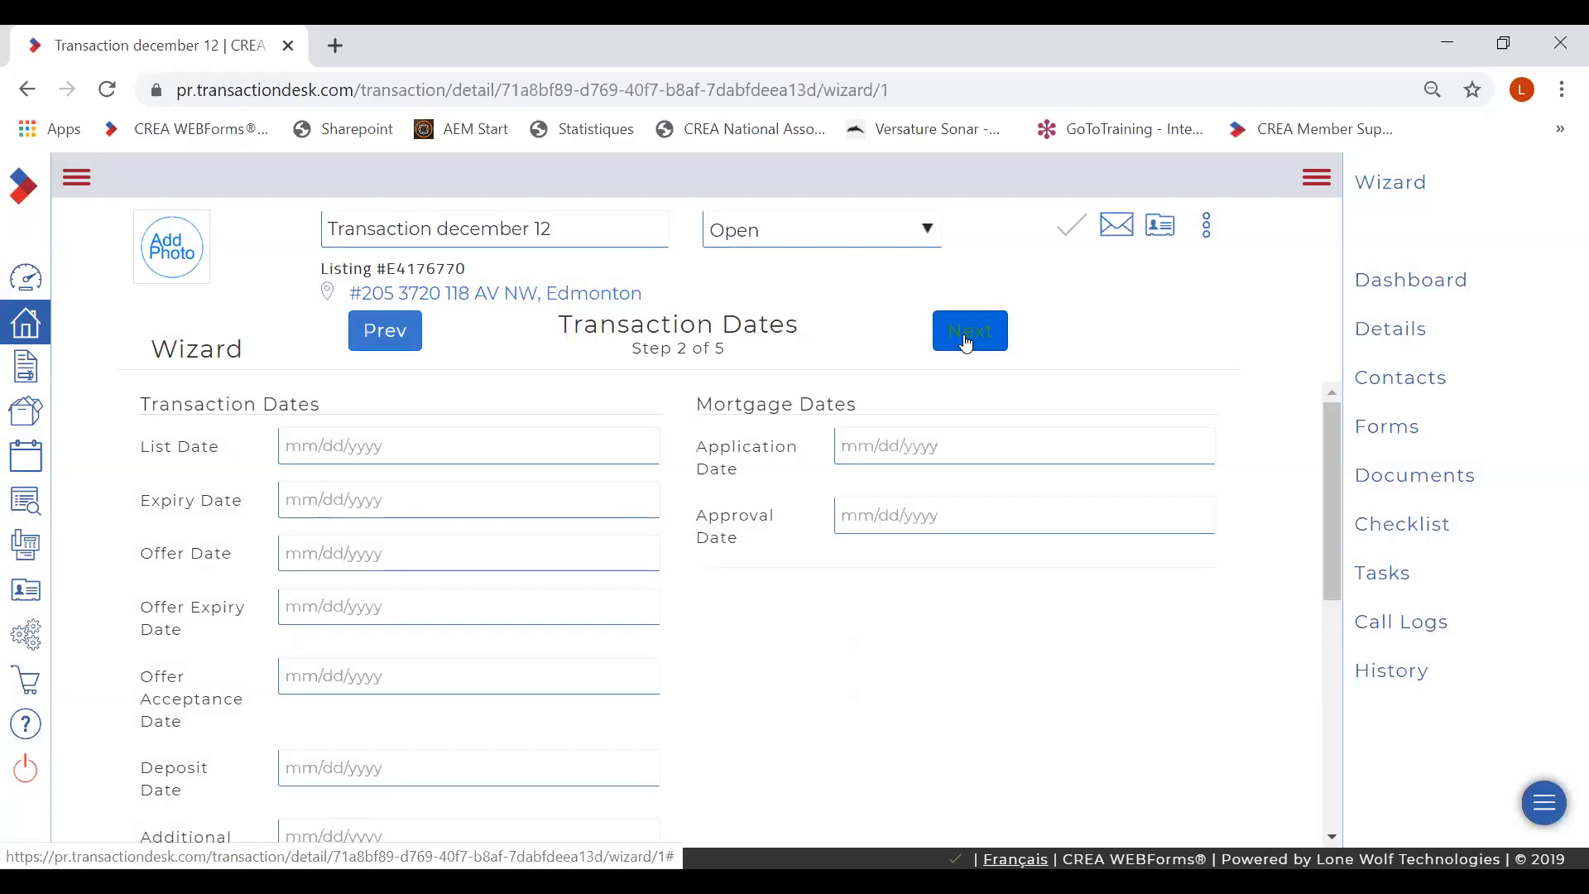
click(966, 343)
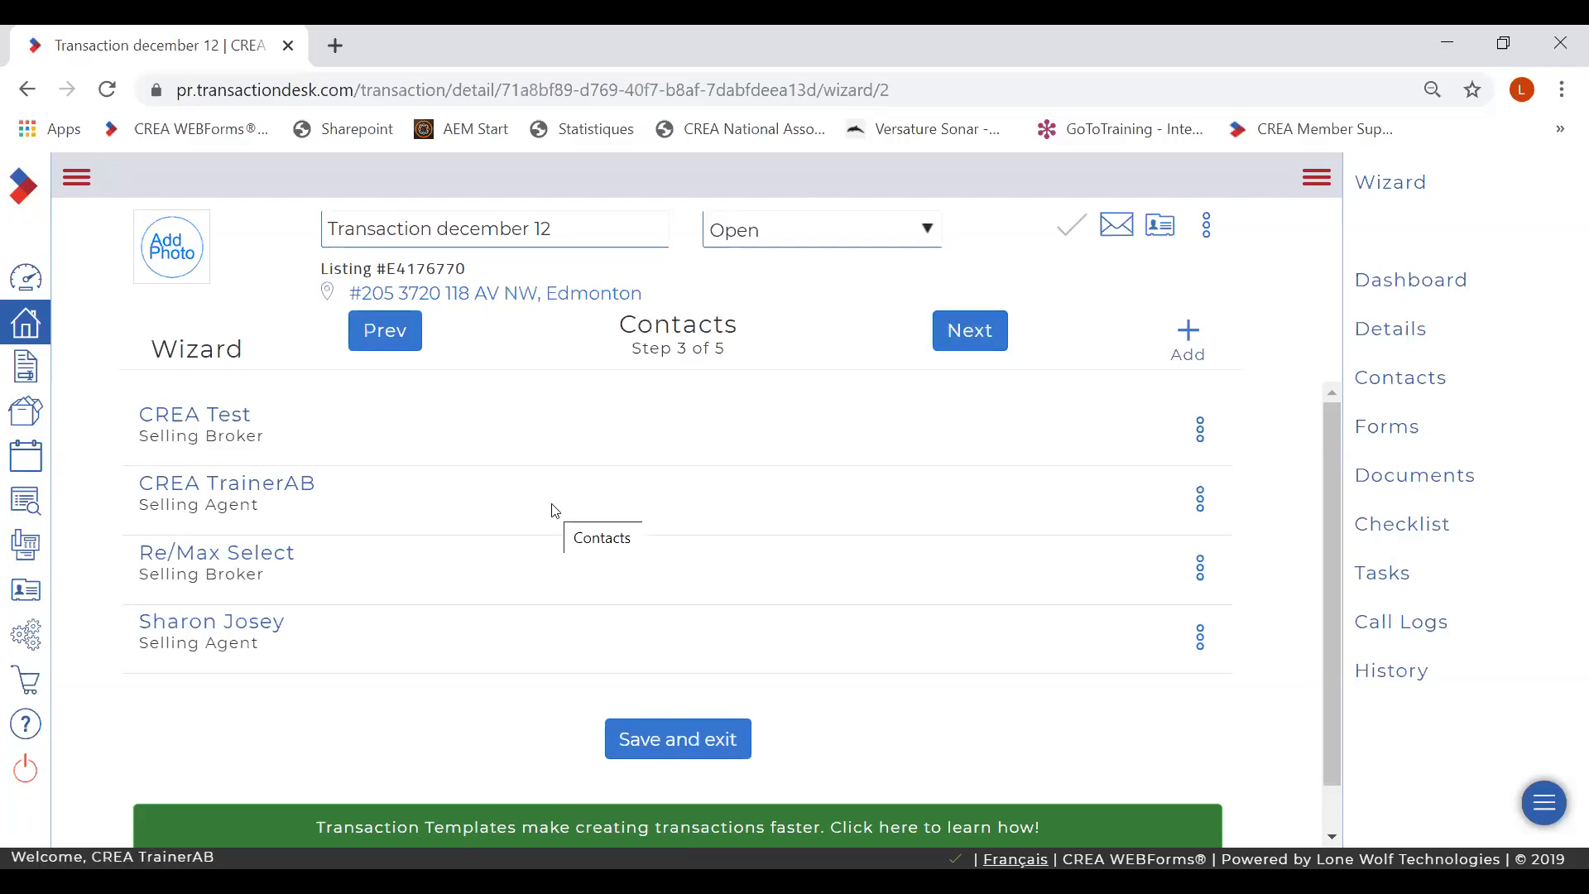
- Review the last selling agent's contact details without saving, then advance to the Forms step
click(213, 624)
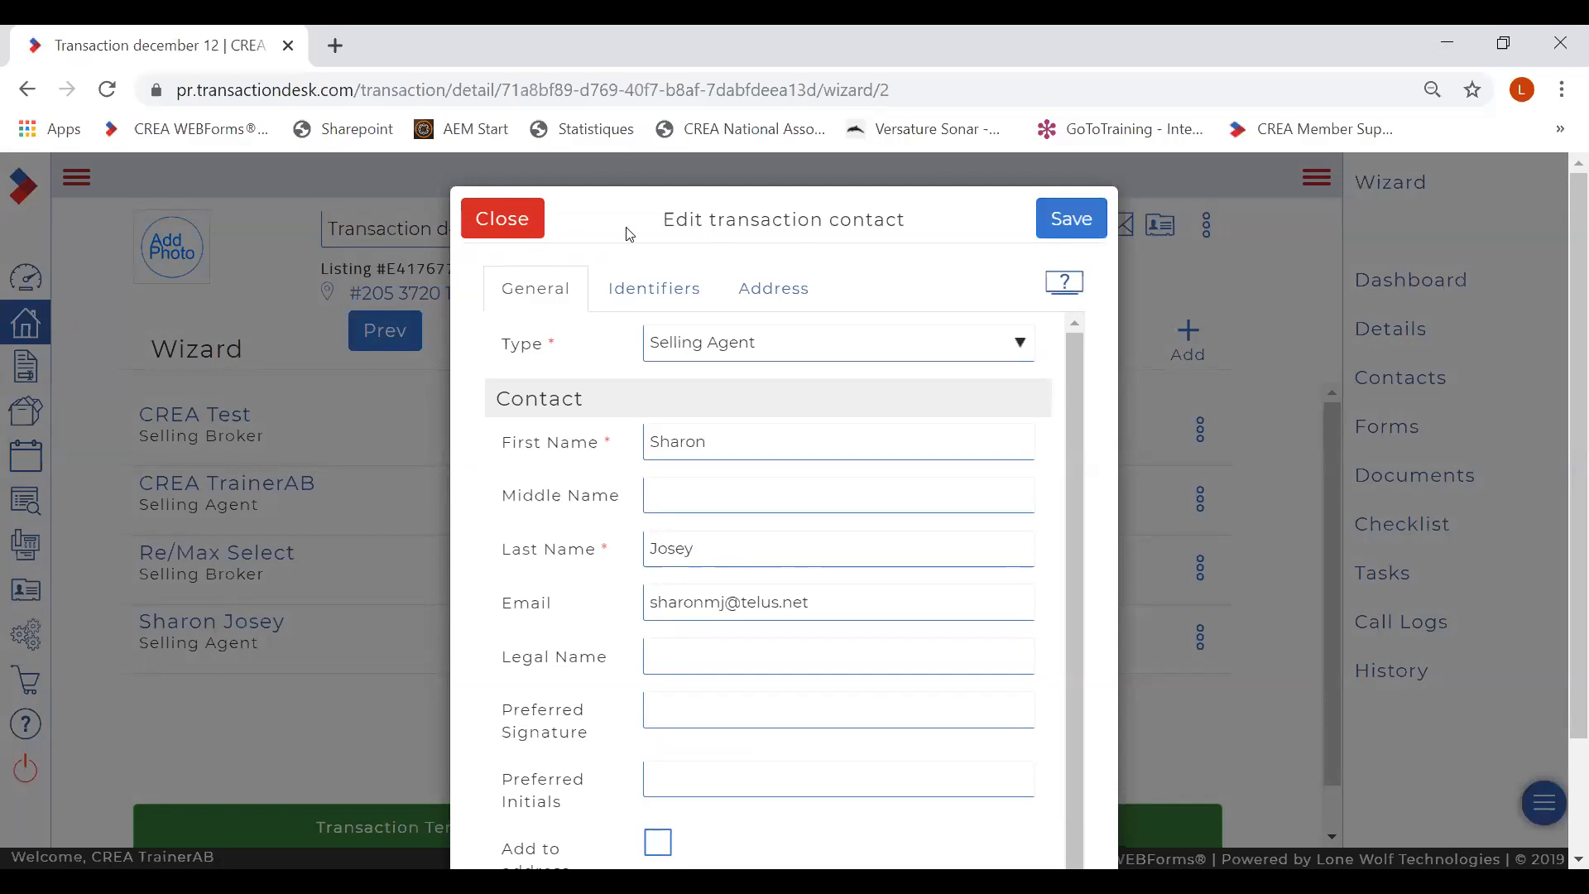
click(495, 225)
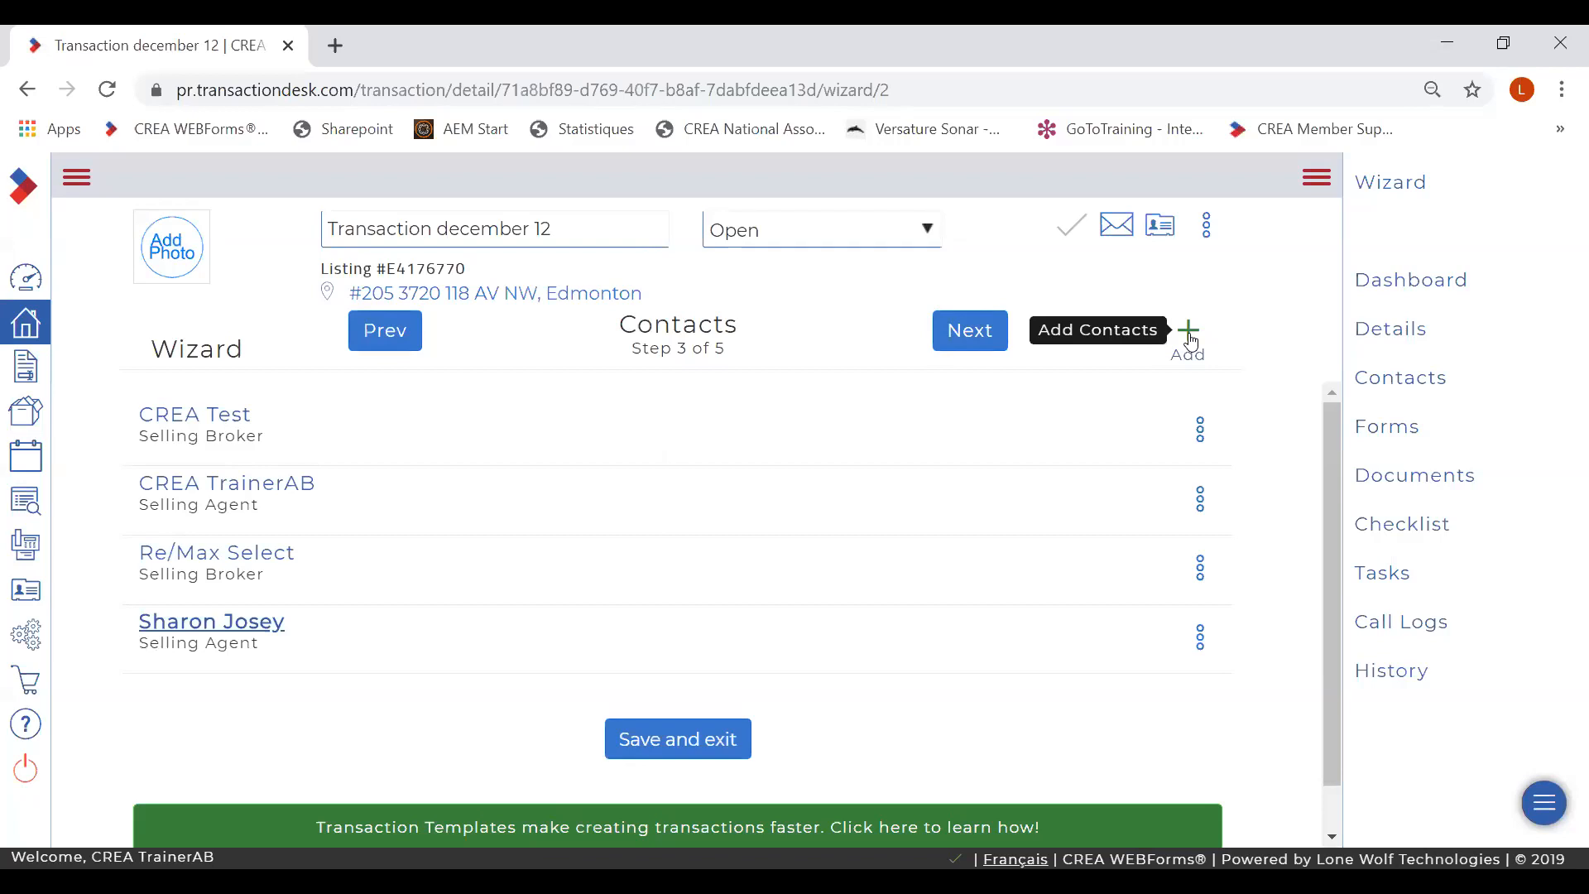
click(962, 341)
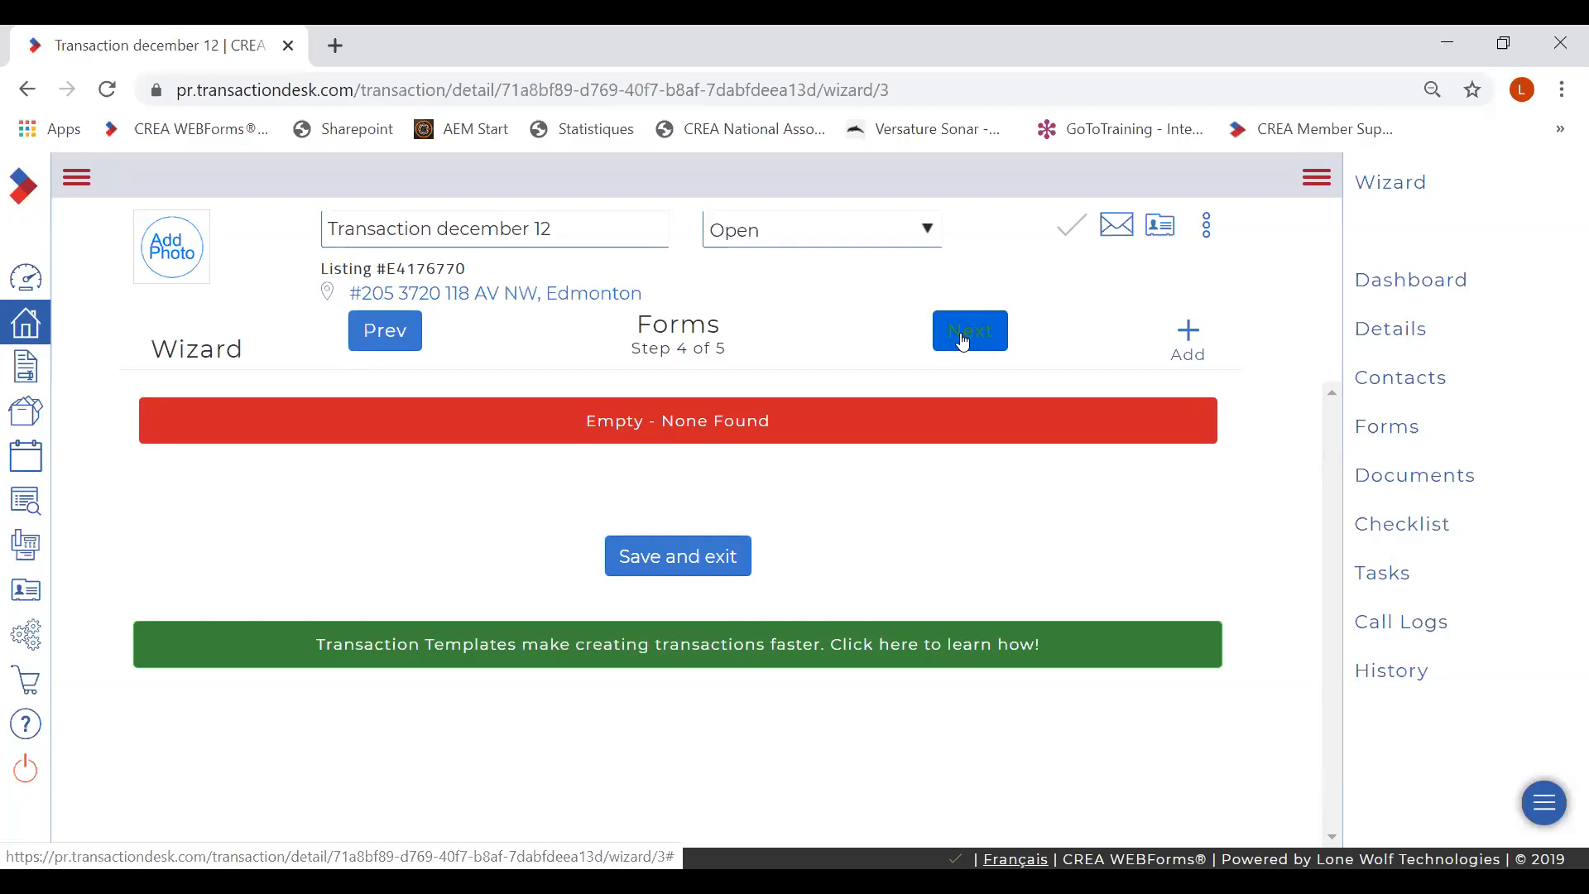
- From Transaction Forms - Residential, choose Addendum, Amendment and Residential Purchase Contract forms
click(1188, 335)
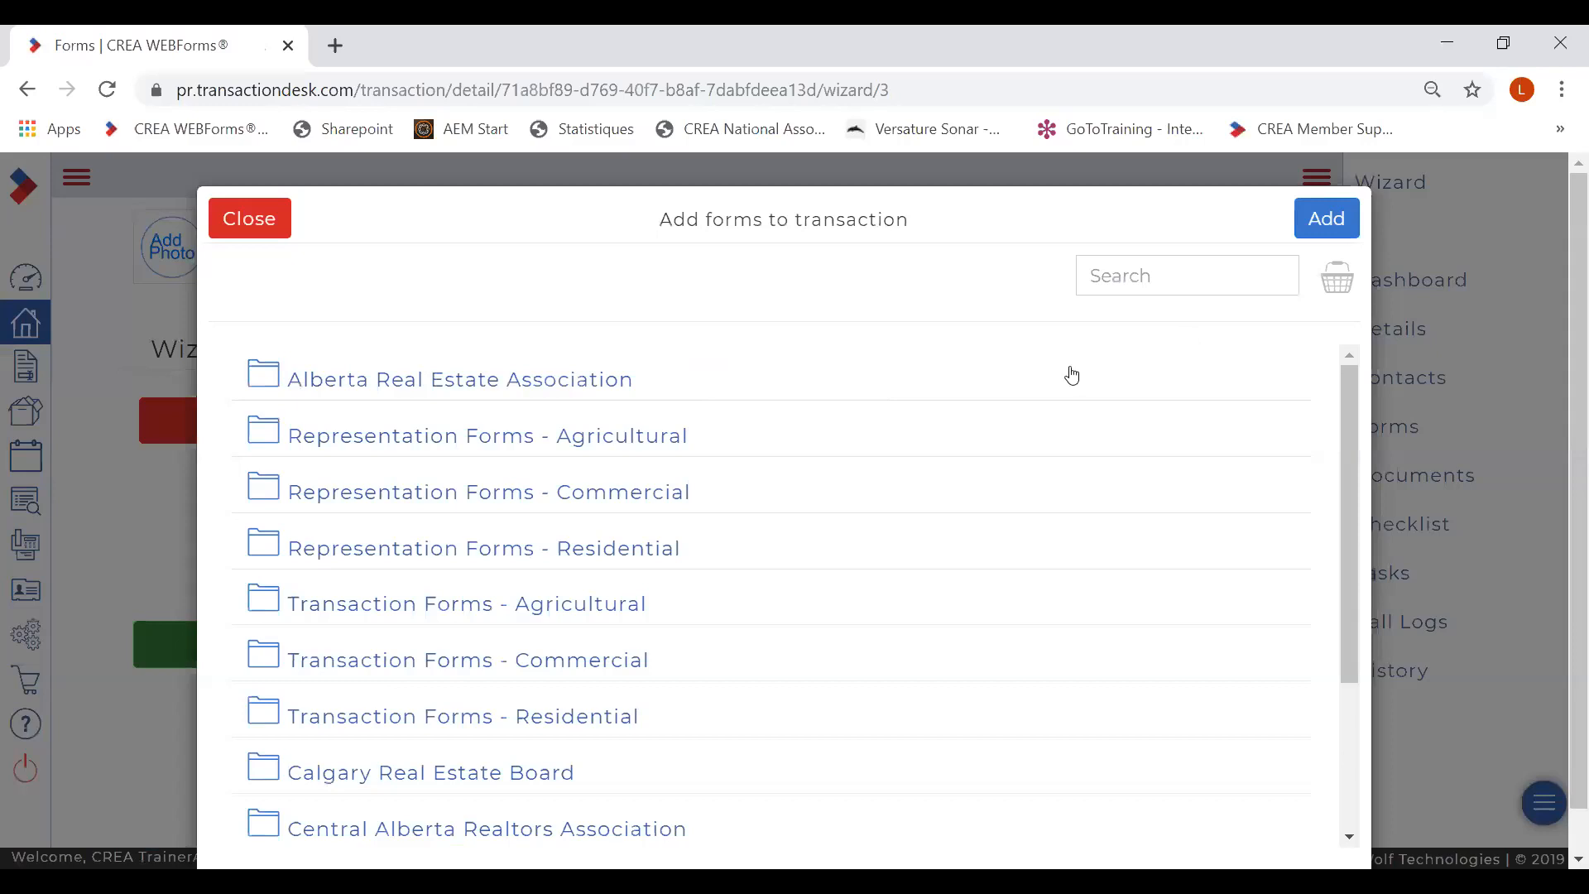
click(467, 718)
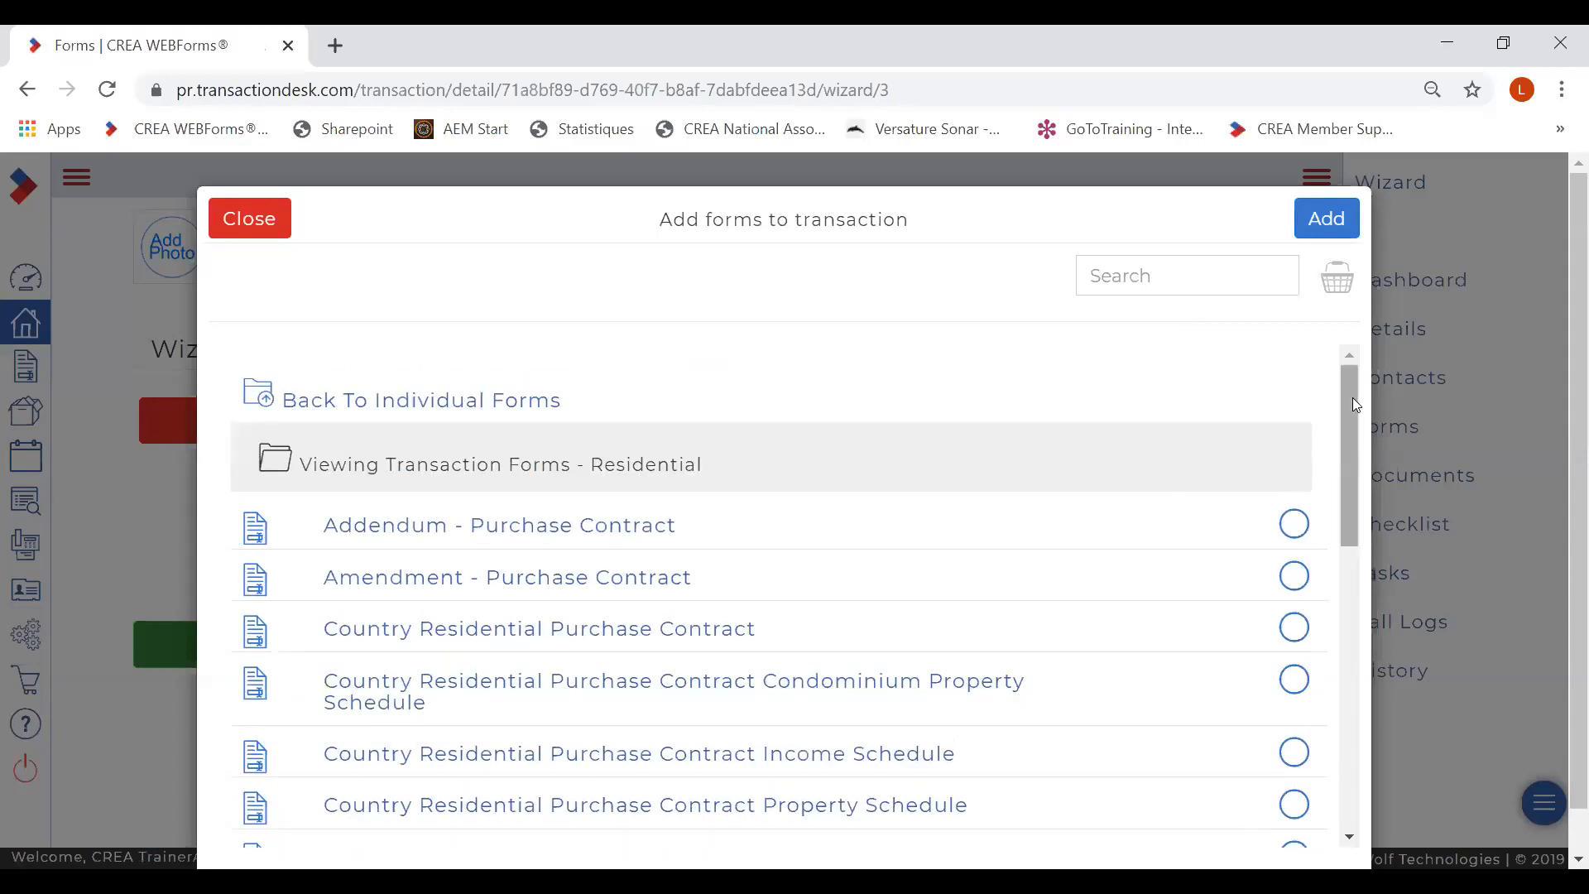
click(1296, 526)
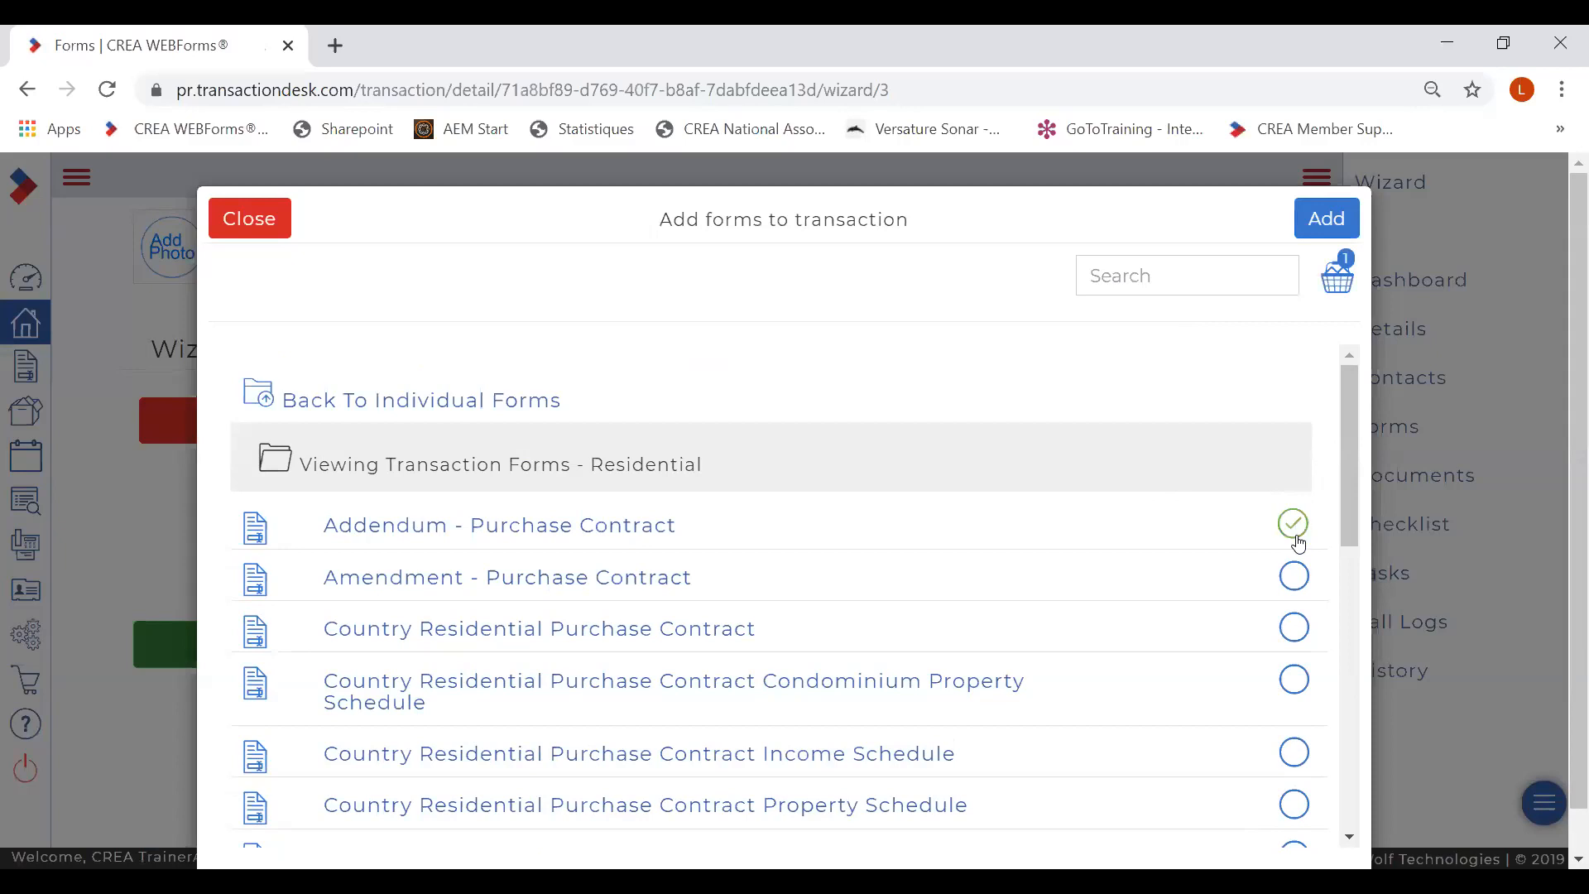
click(1295, 577)
drag(1348, 428, 1375, 704)
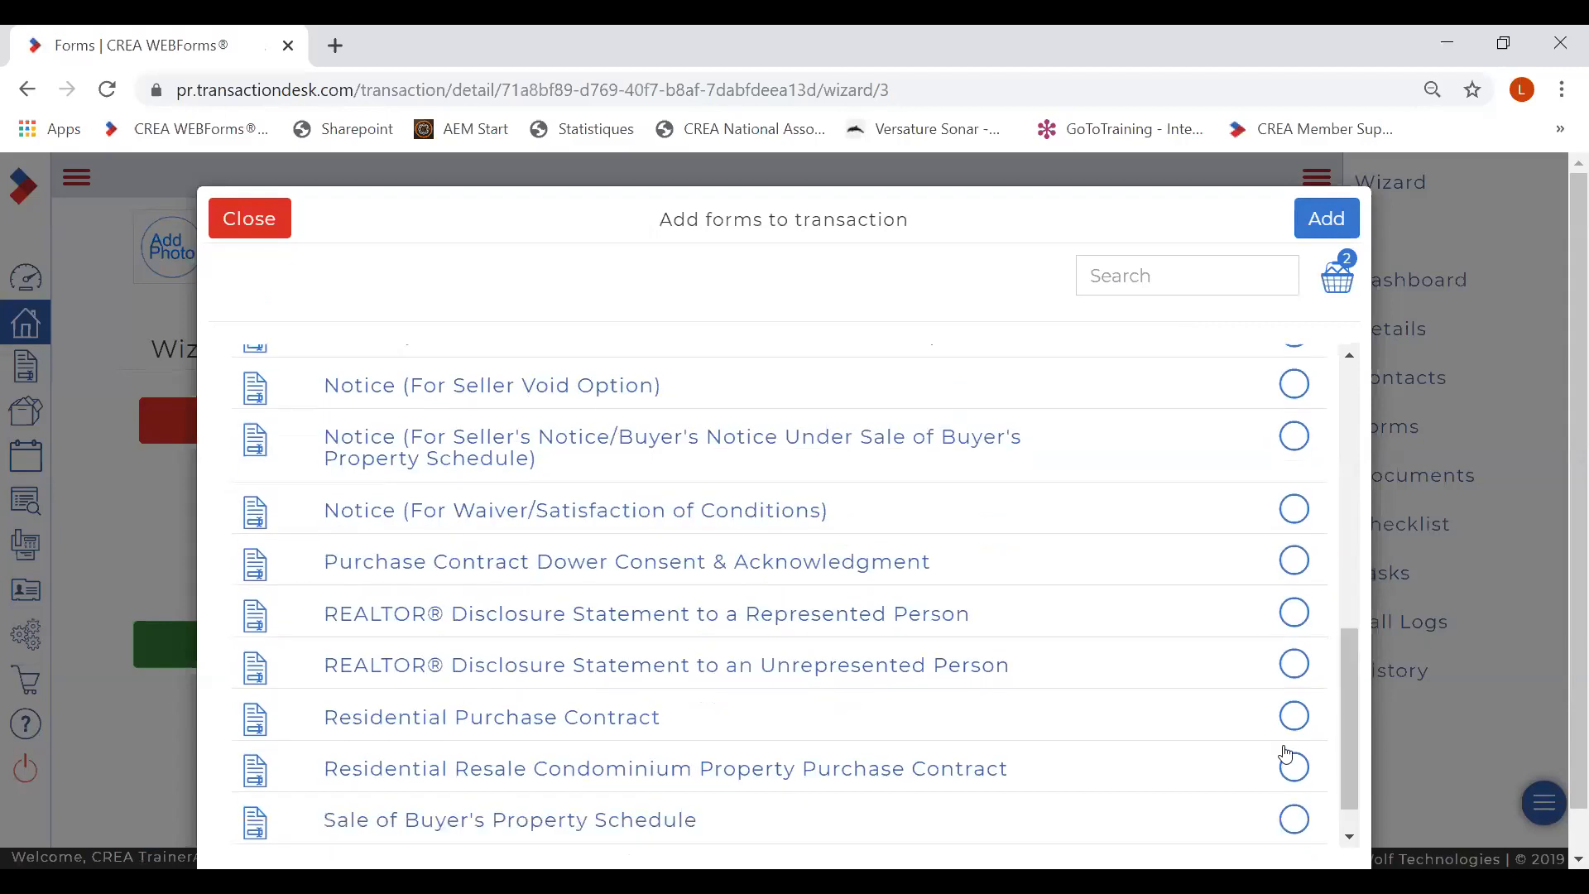
click(1292, 723)
- Search 'fintra' and add the FINTRAC Mandatary Agent Agreement form
click(1134, 278)
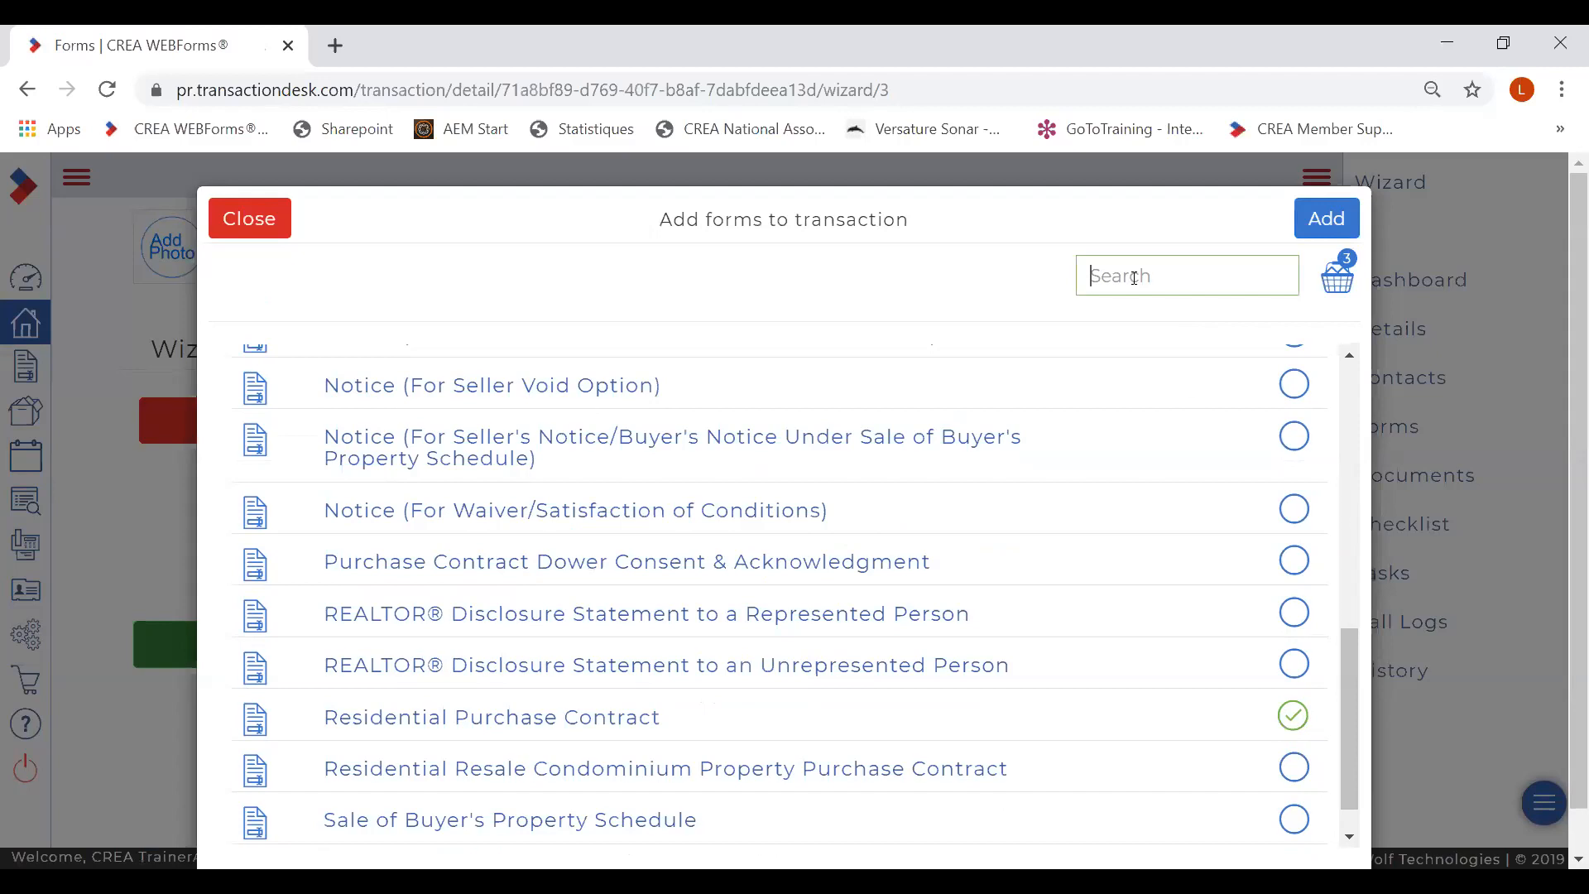
text(fintra)
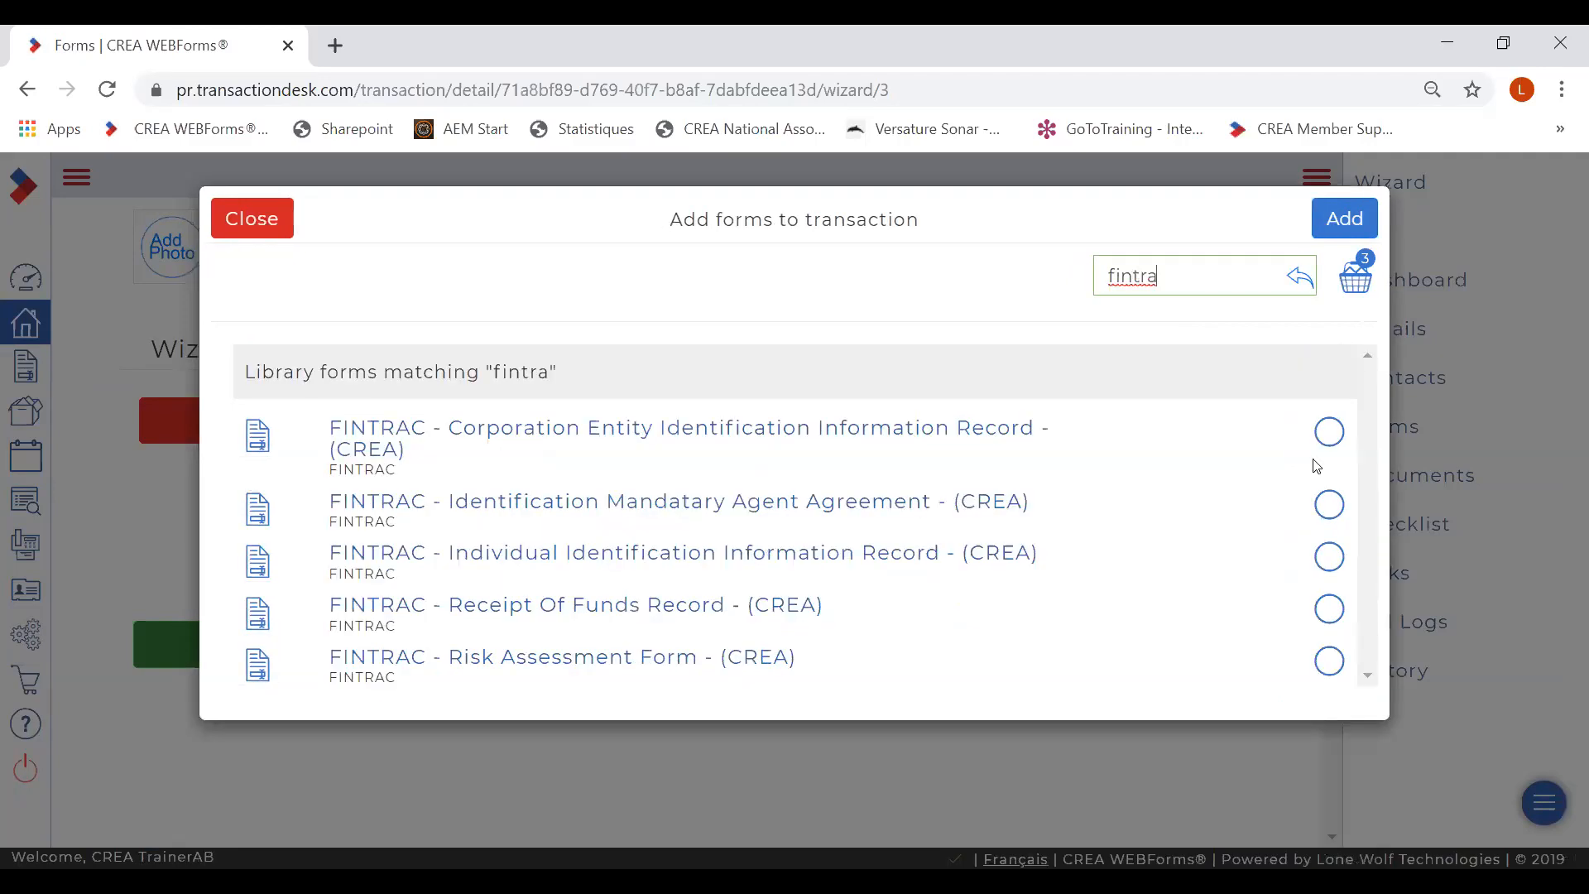
click(1329, 506)
click(1329, 507)
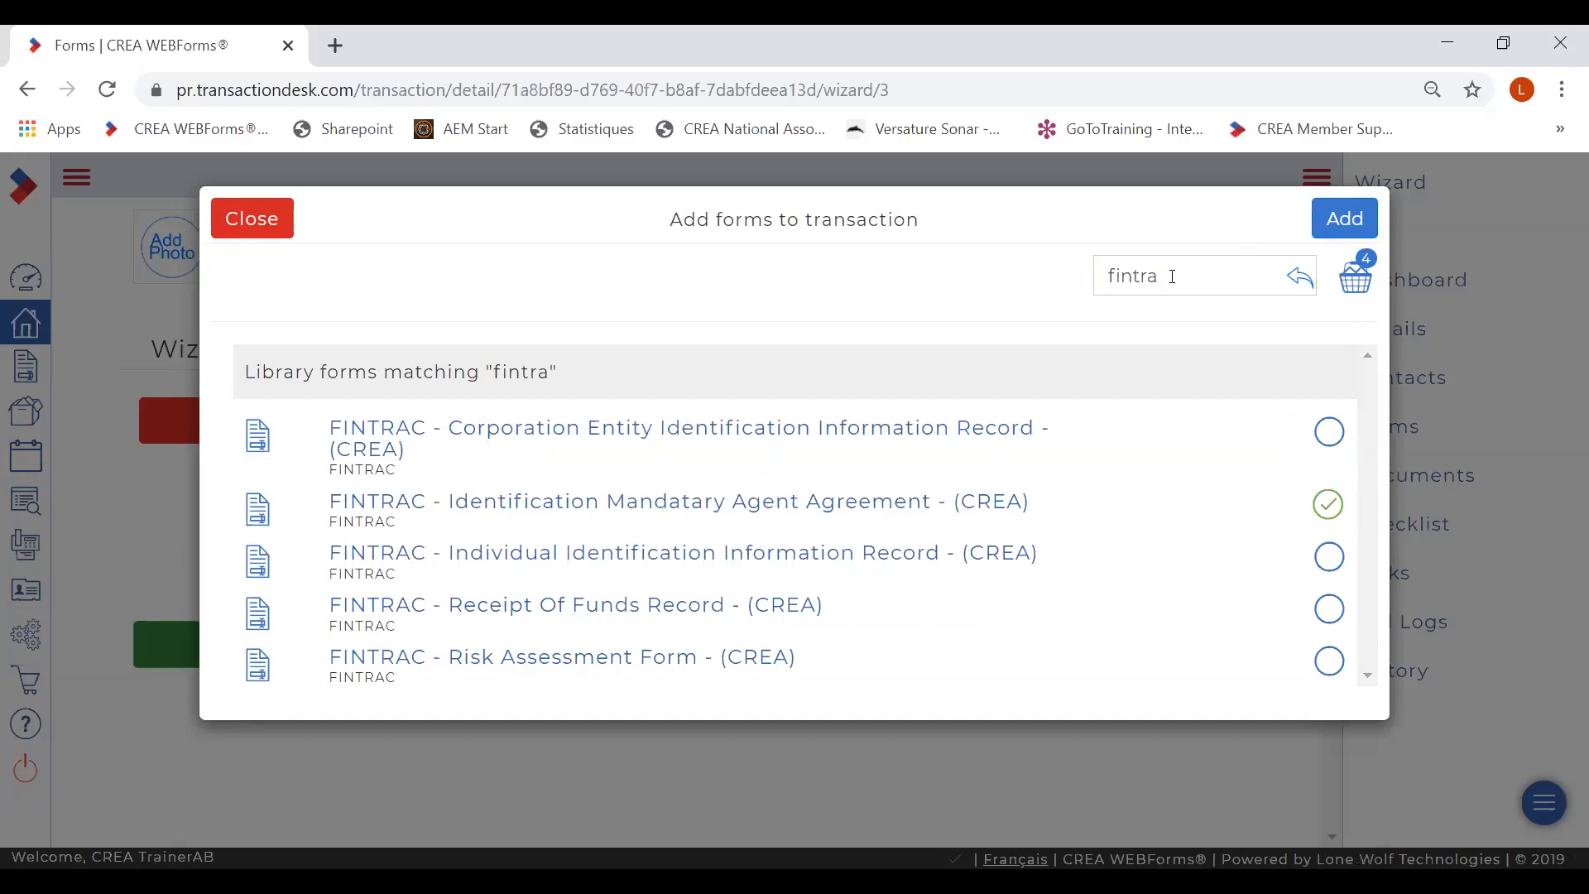
- Search 'disclo', add Agricultural - Remuneration Disclosure, and review the five chosen forms
drag(1169, 278, 1070, 287)
text(disclo)
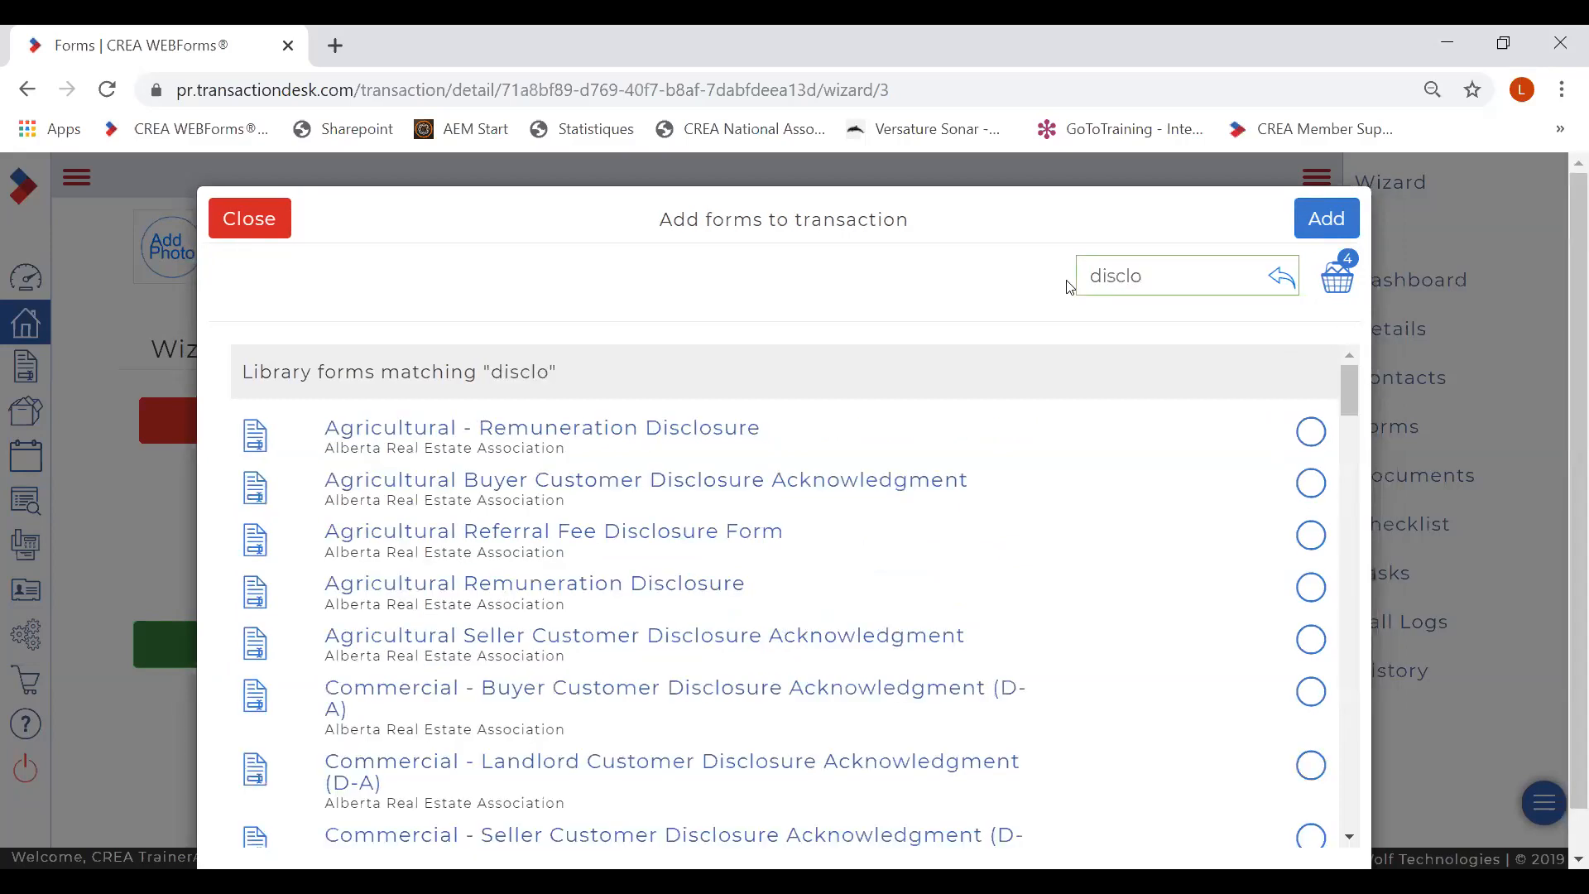
click(1308, 437)
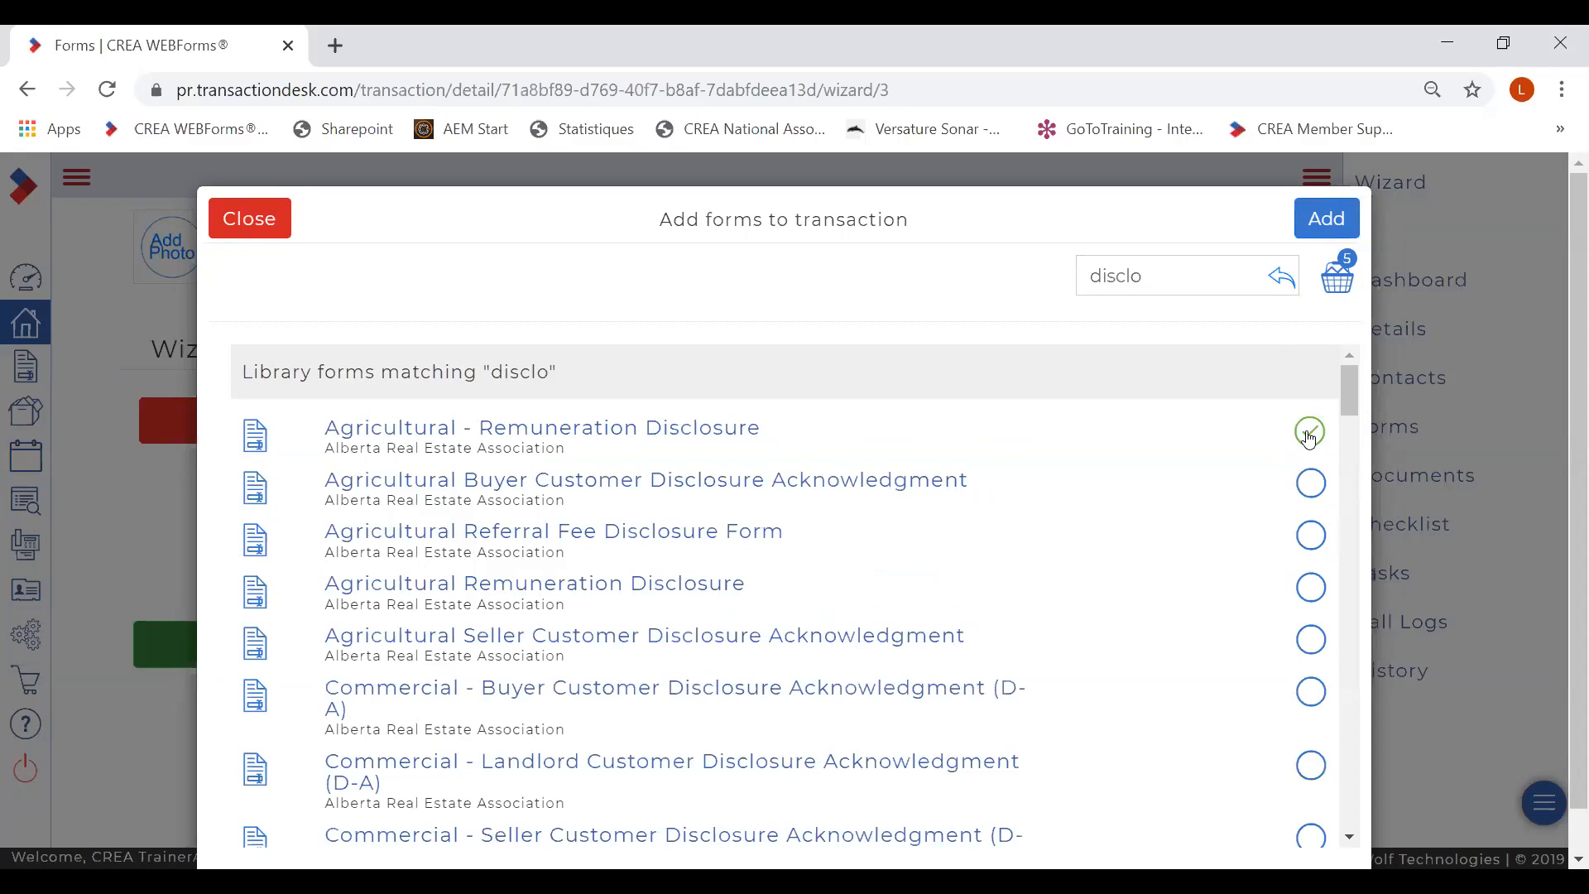
click(1335, 282)
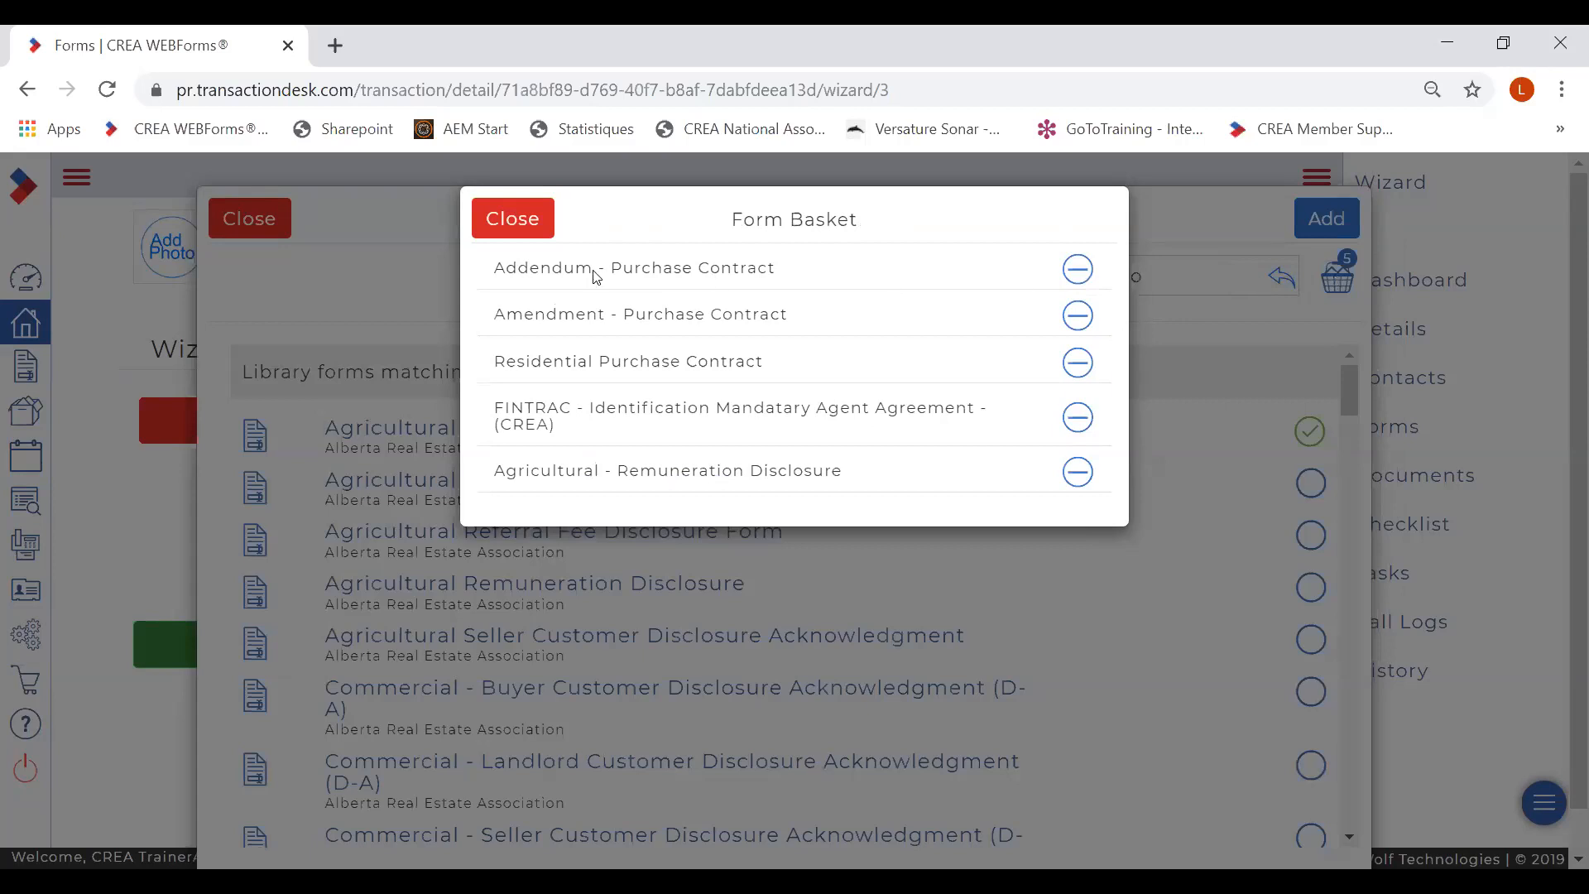
click(521, 220)
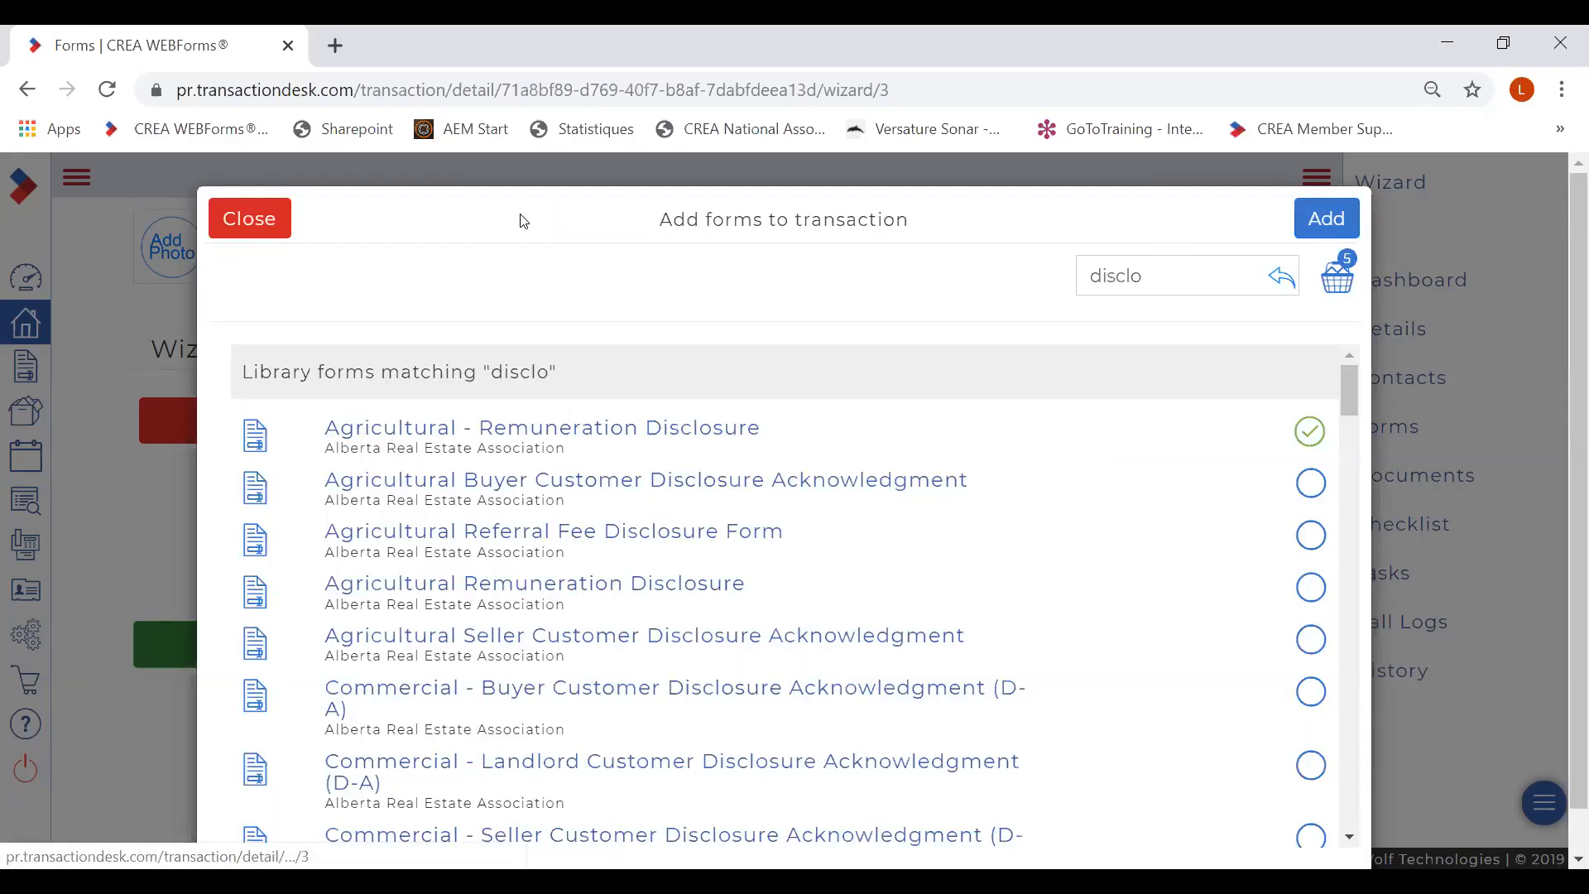
- Attach the five forms, move Residential Purchase Contract to the top, and continue to Documents
click(1330, 229)
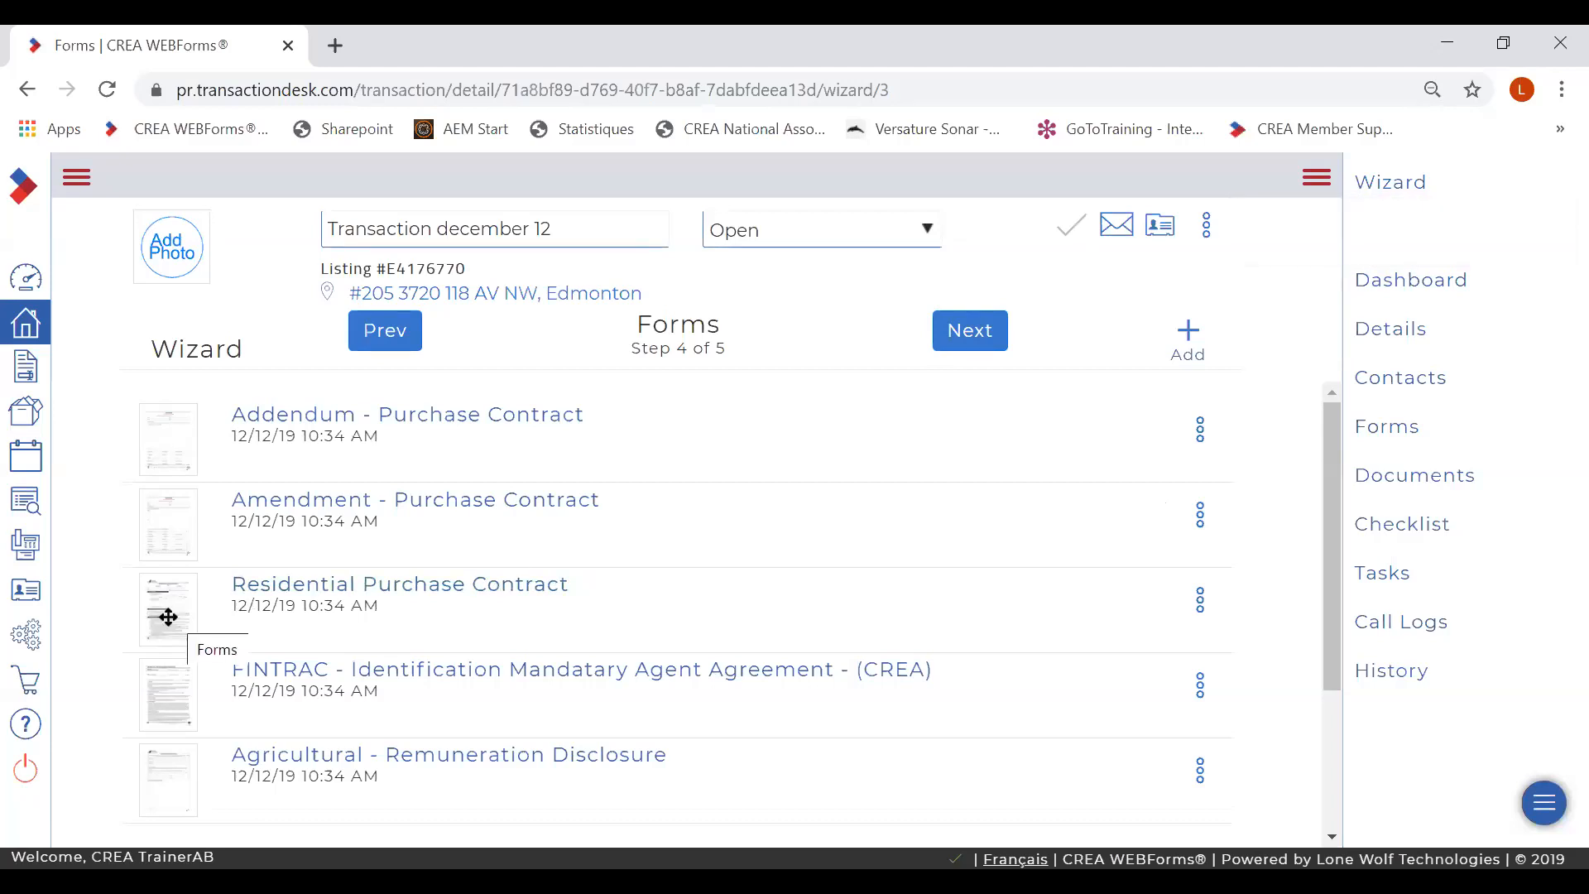
drag(168, 617, 161, 409)
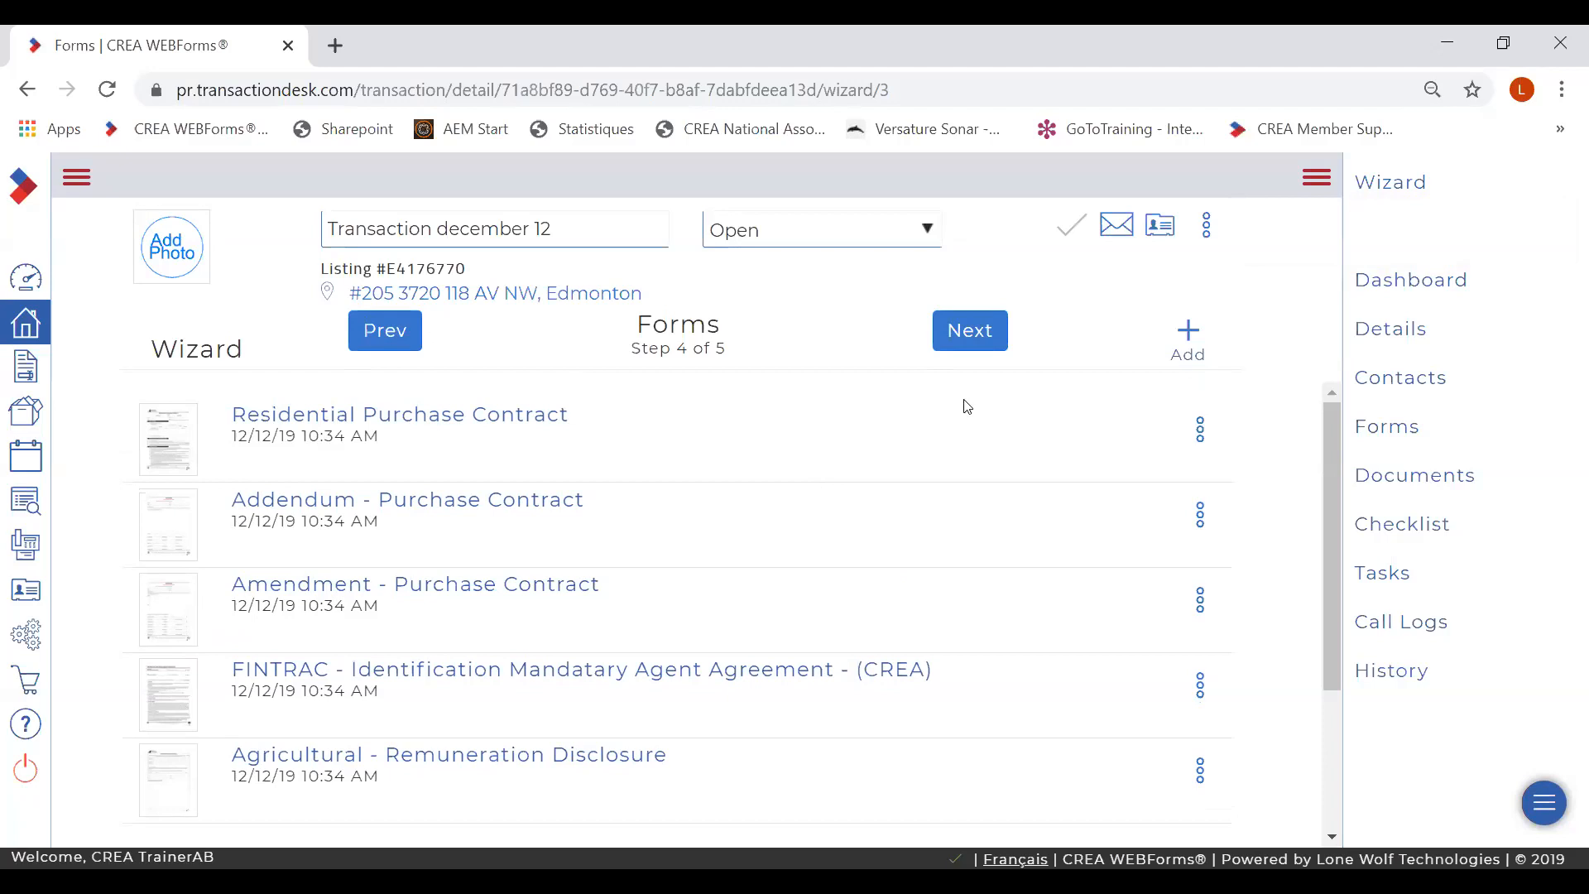
click(964, 332)
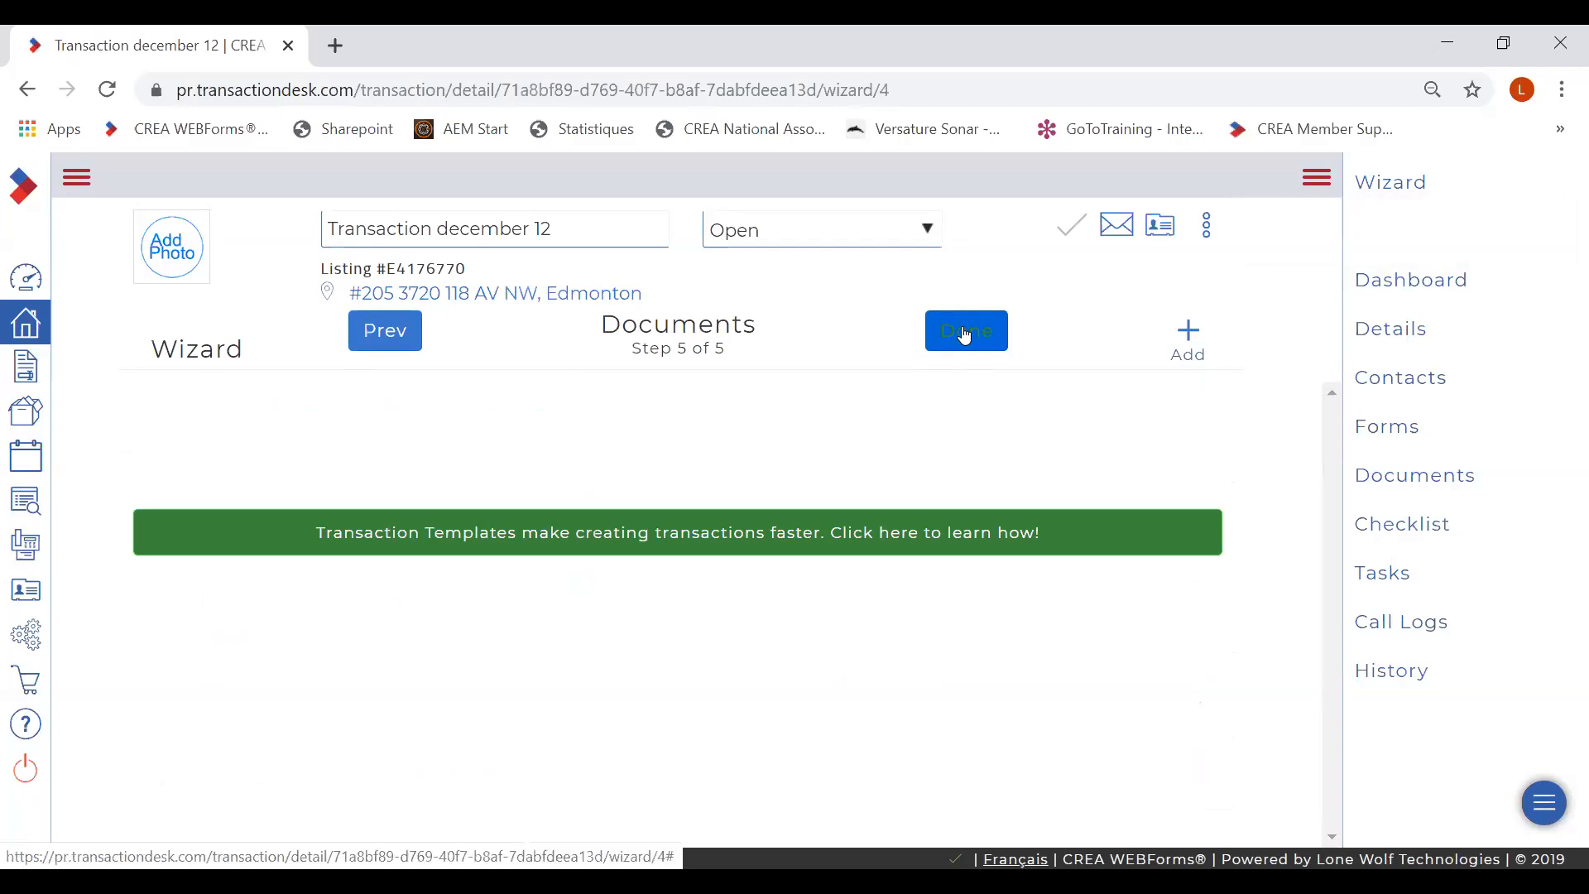
click(1190, 339)
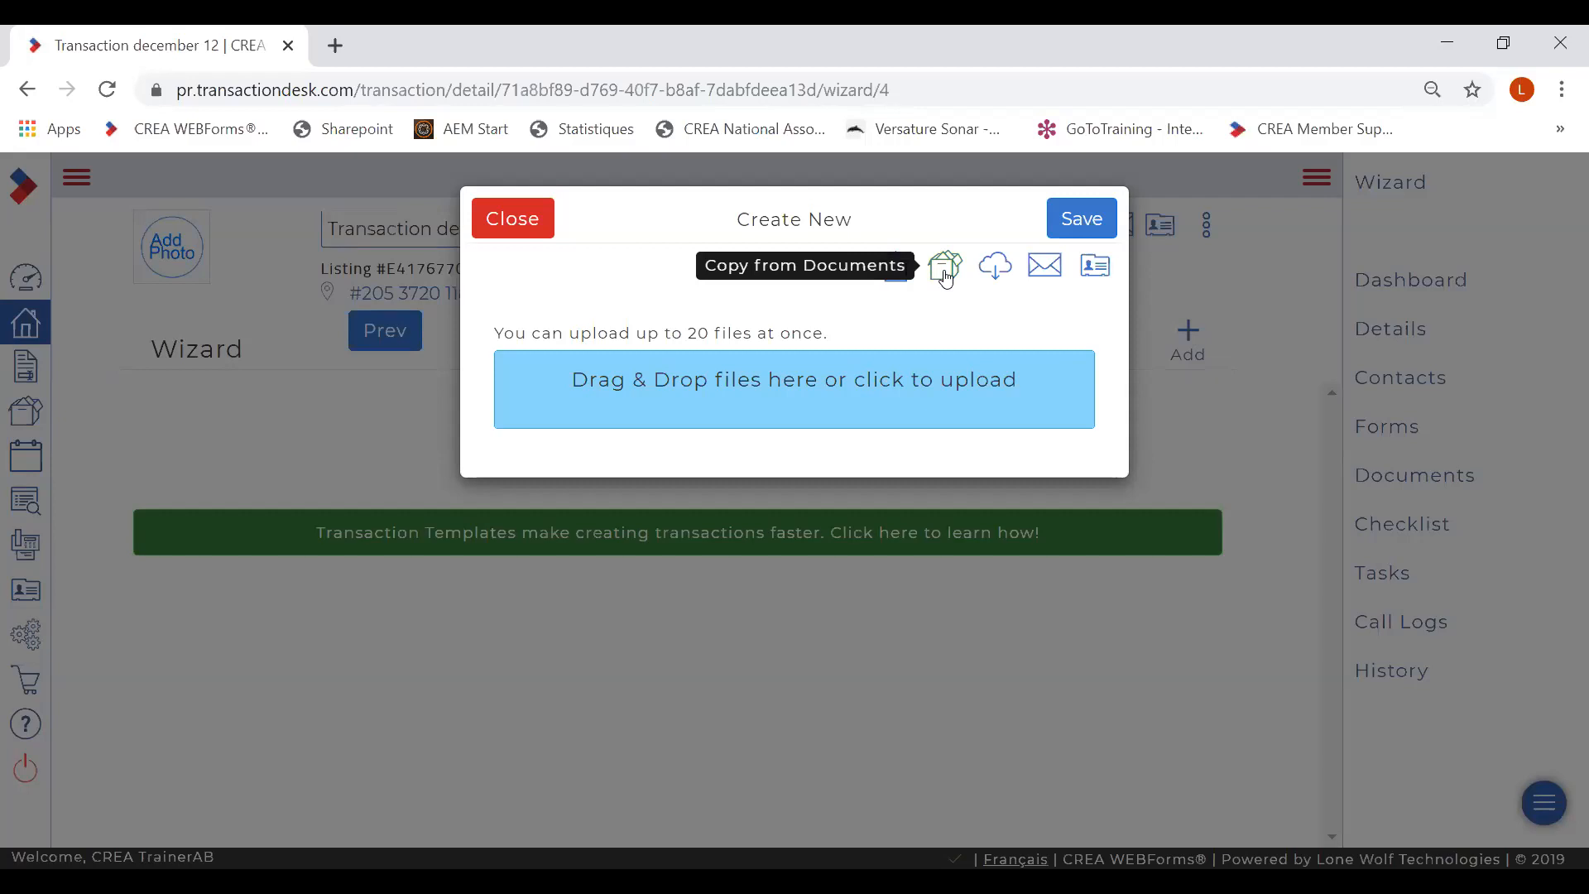
click(995, 267)
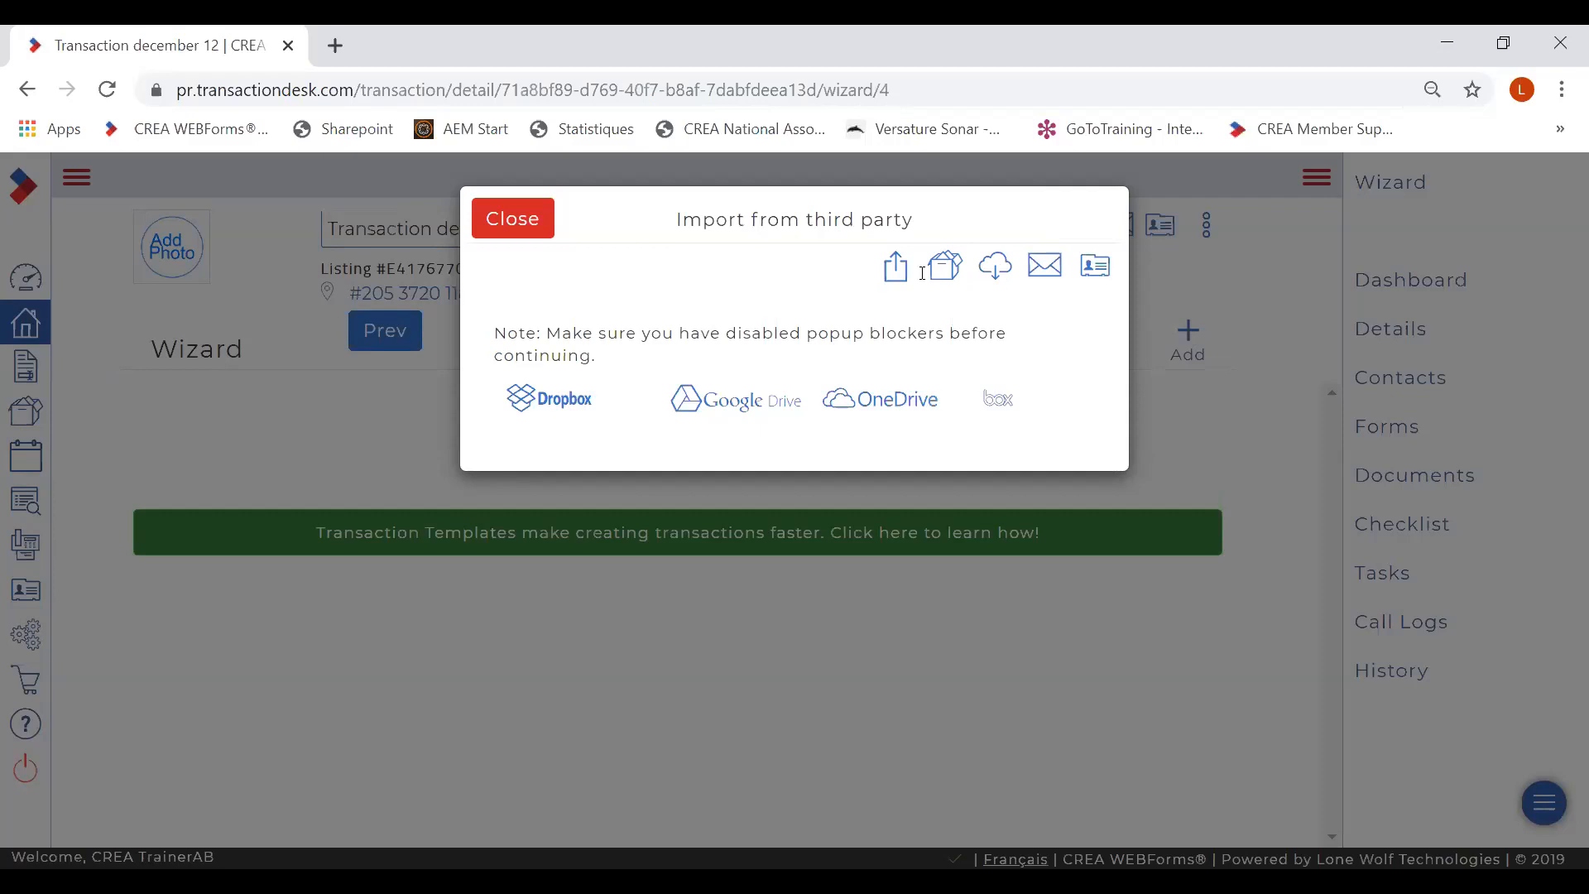
click(523, 219)
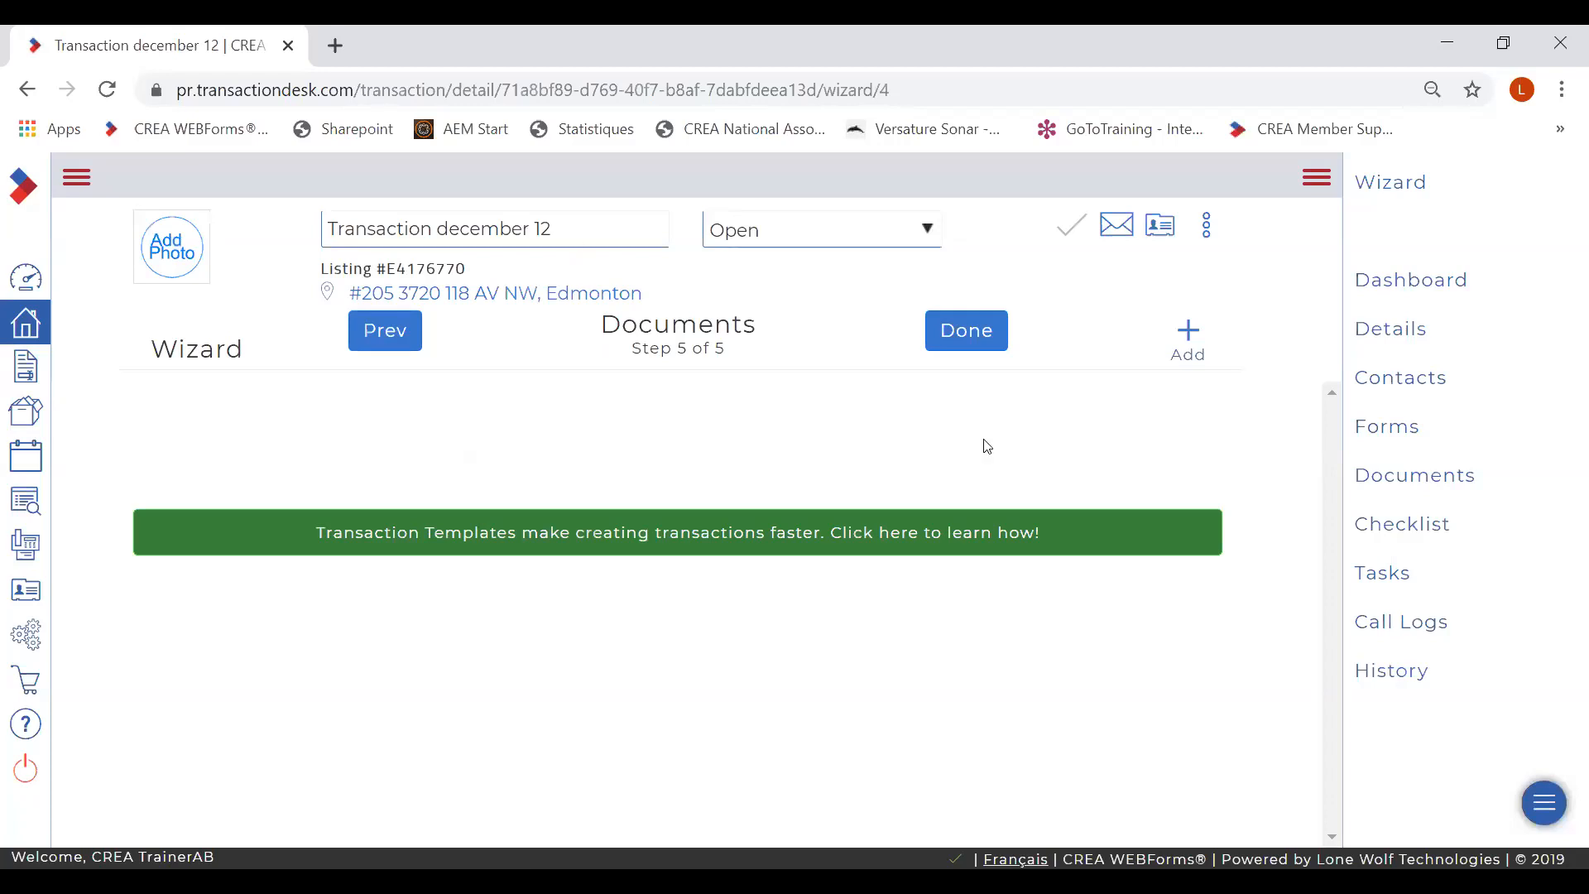
- Finish the wizard and toggle the dashboard layout lock off and back on
click(957, 338)
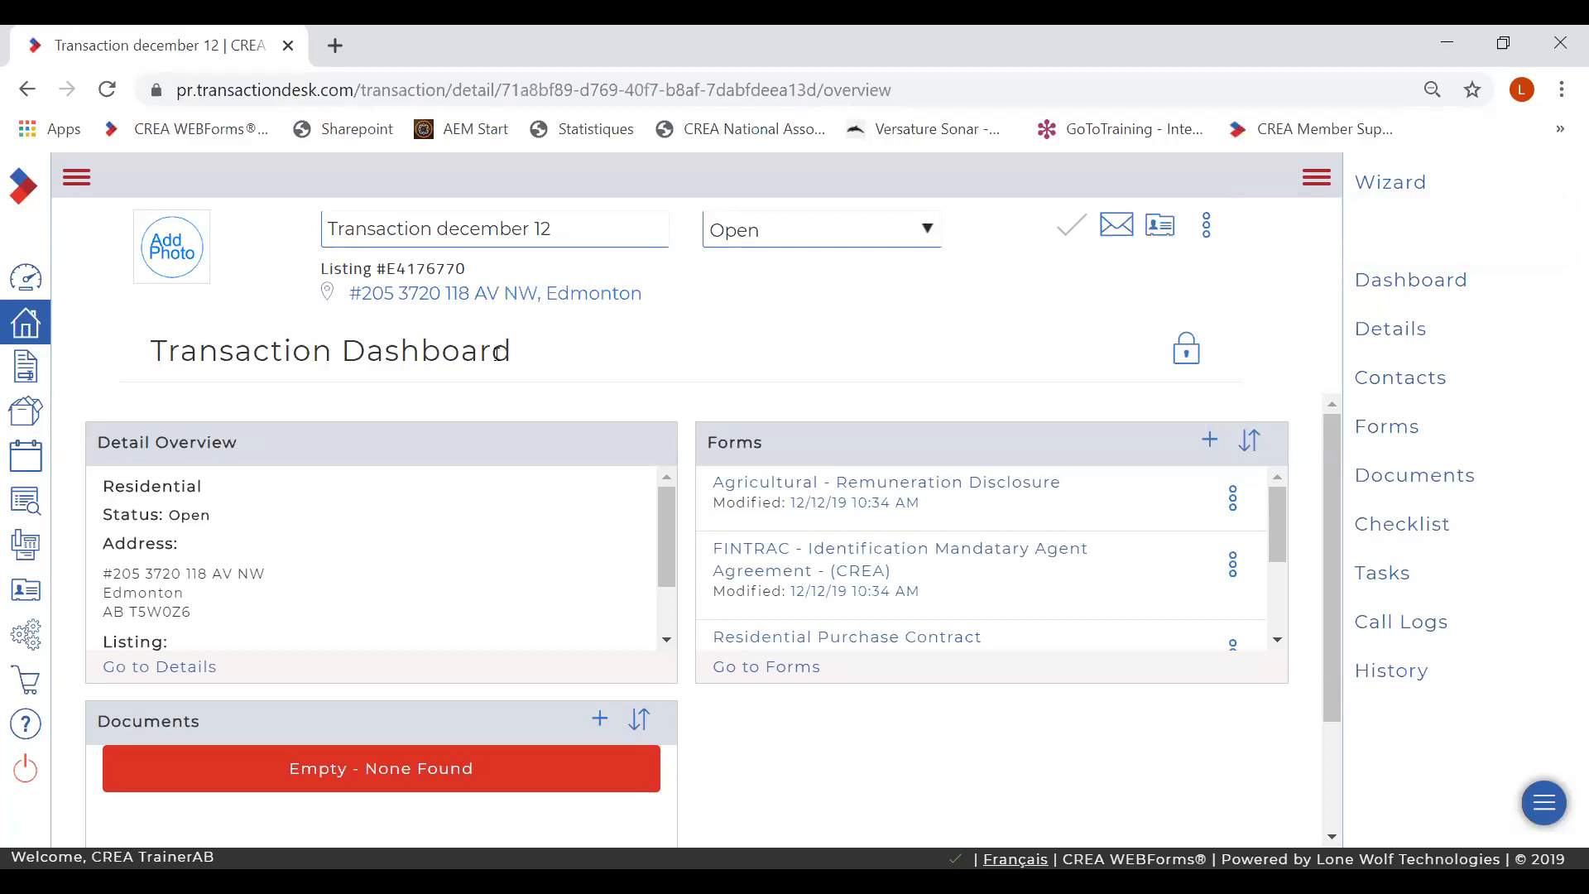
click(1188, 351)
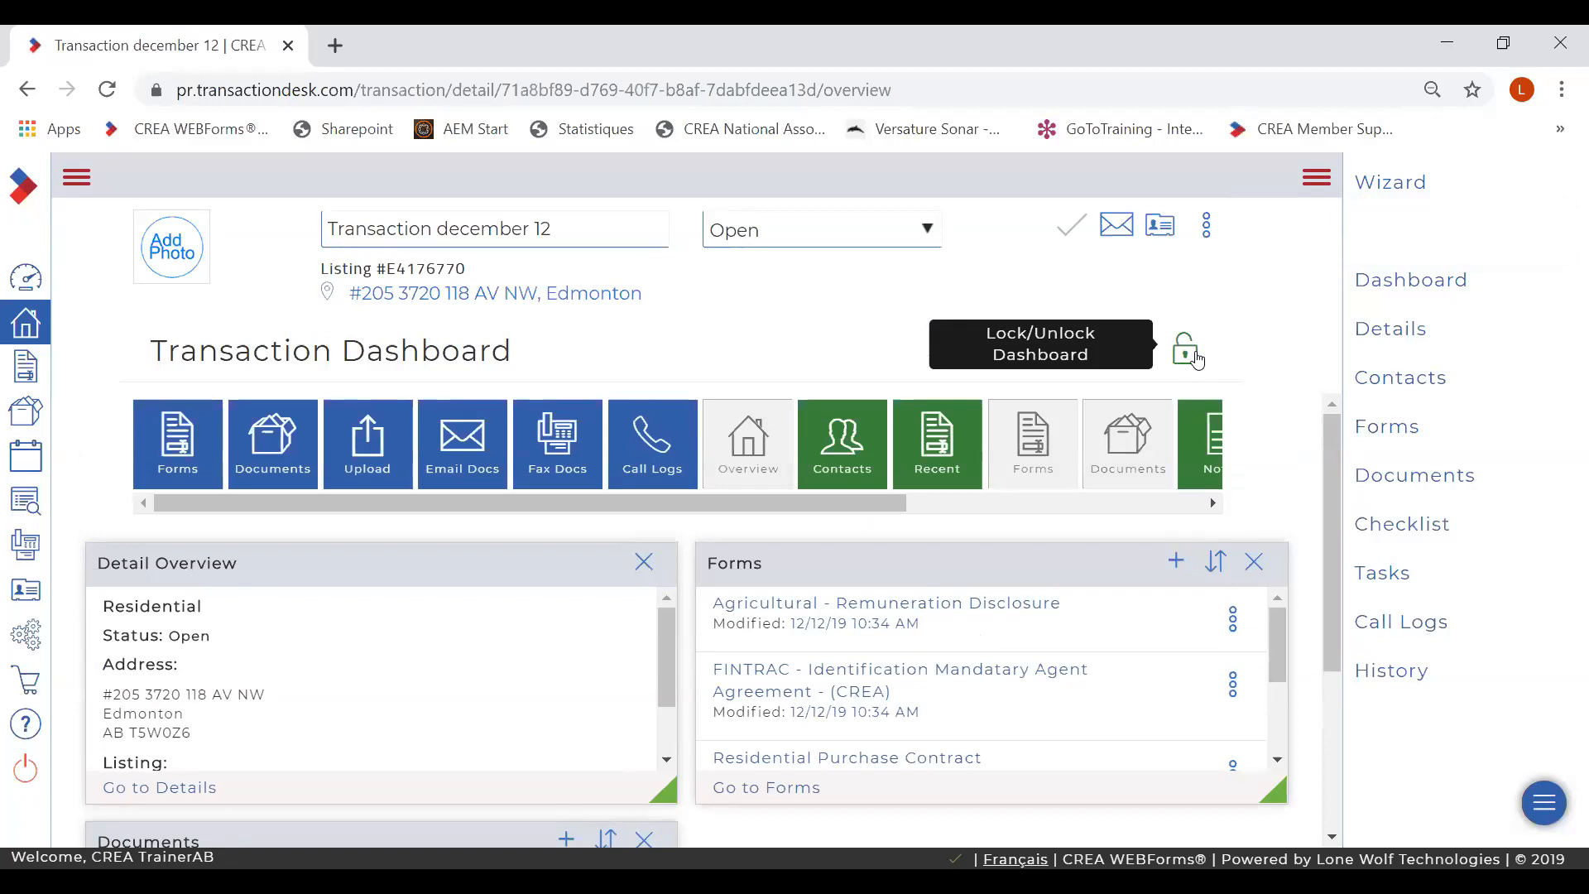
click(1187, 351)
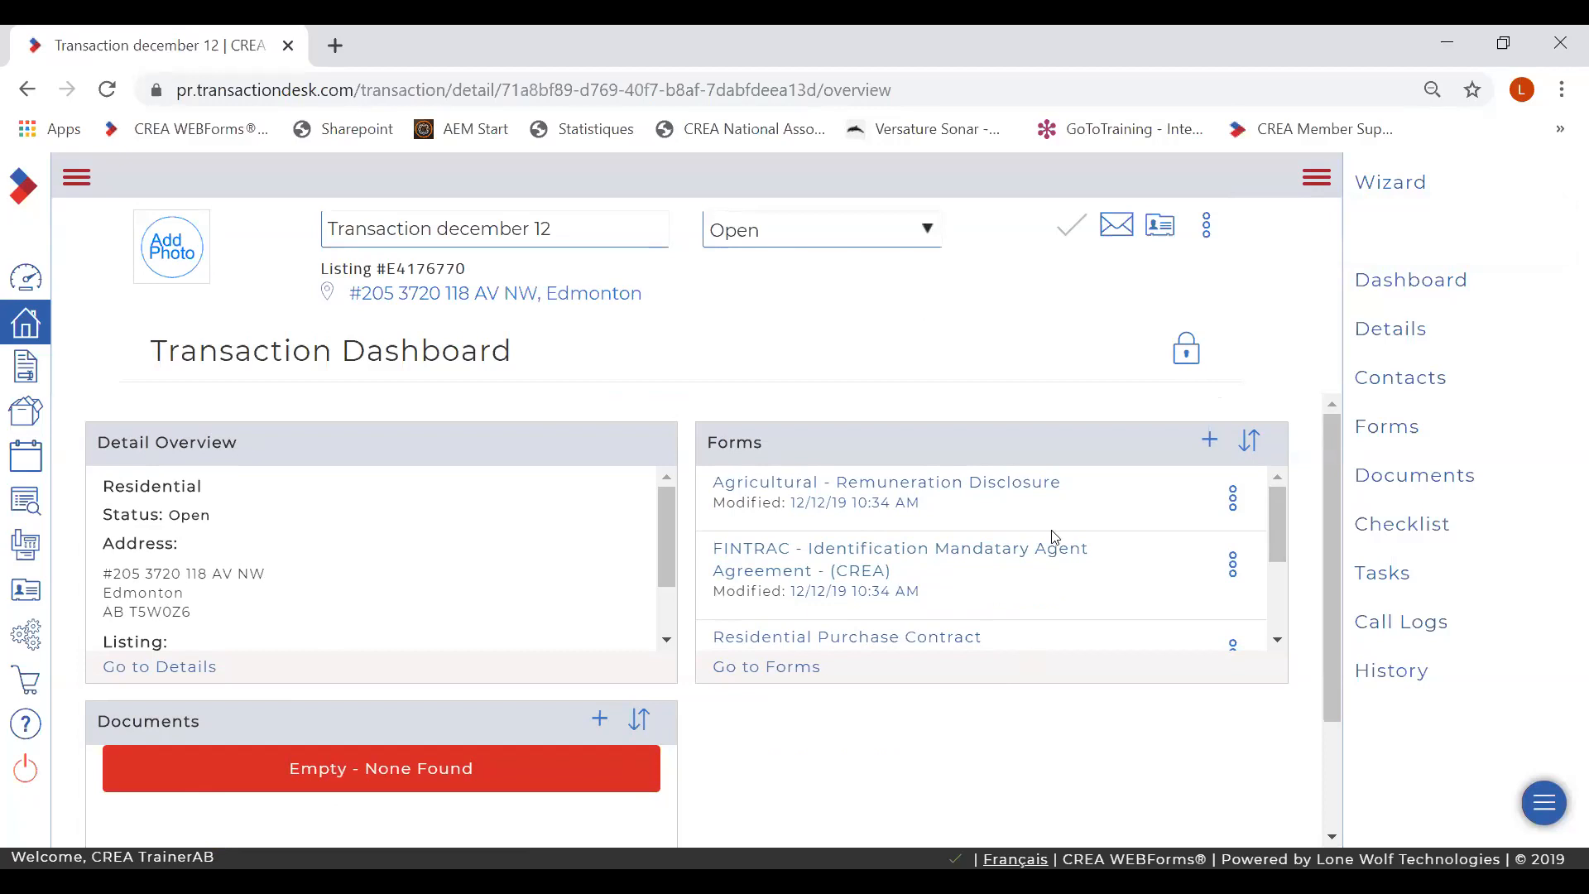
- Sort the Forms widget by name and open the Residential Purchase Contract
click(1249, 445)
click(1158, 565)
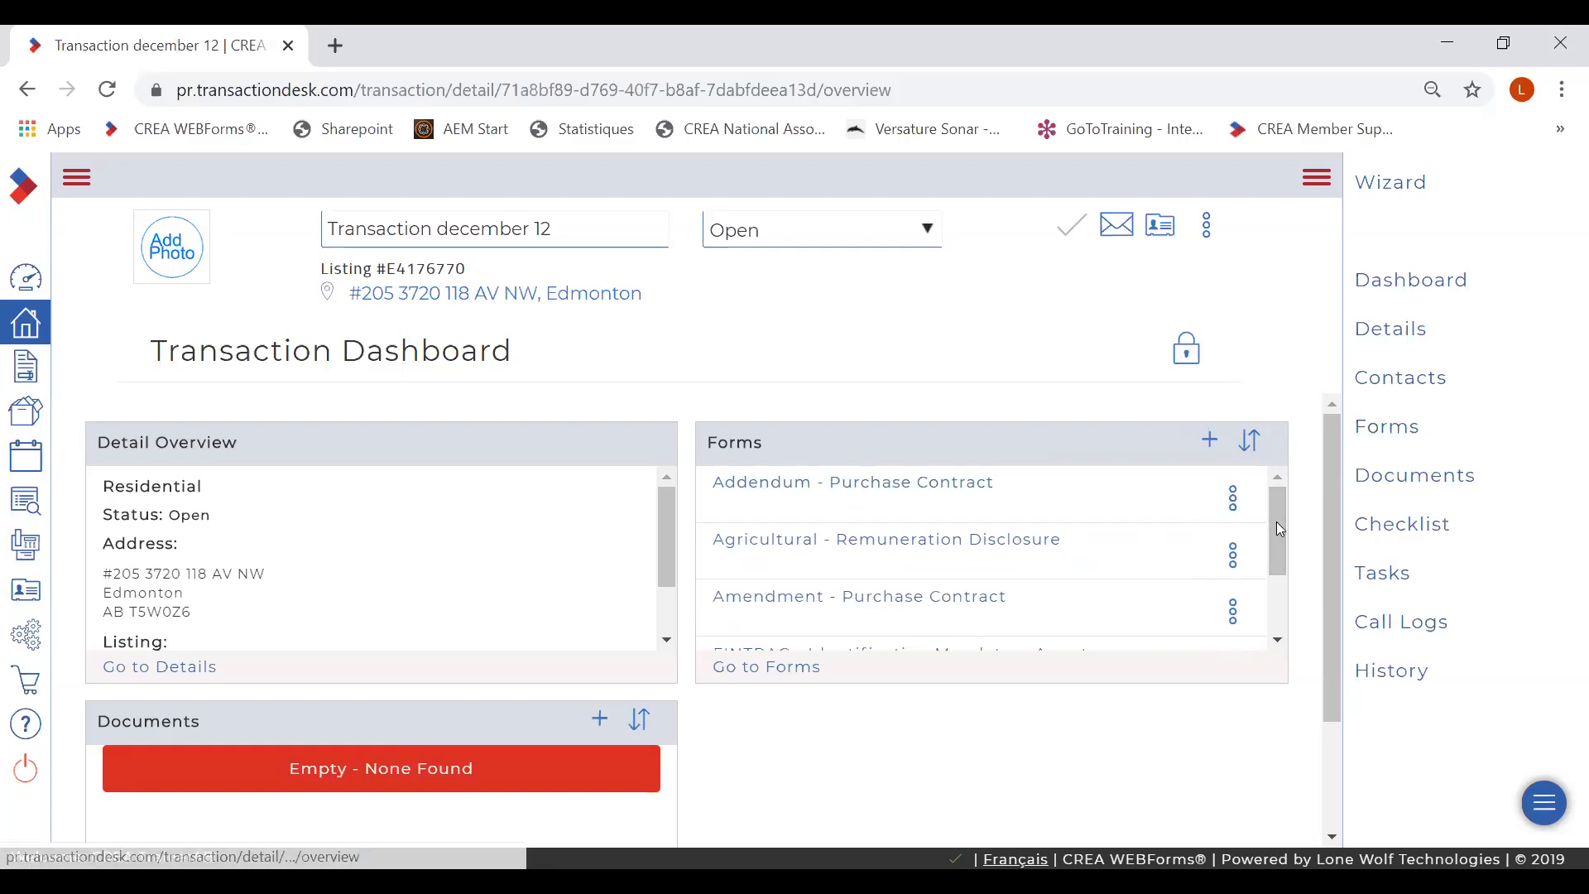
drag(1279, 563, 1284, 589)
scroll(846, 619, down, 1)
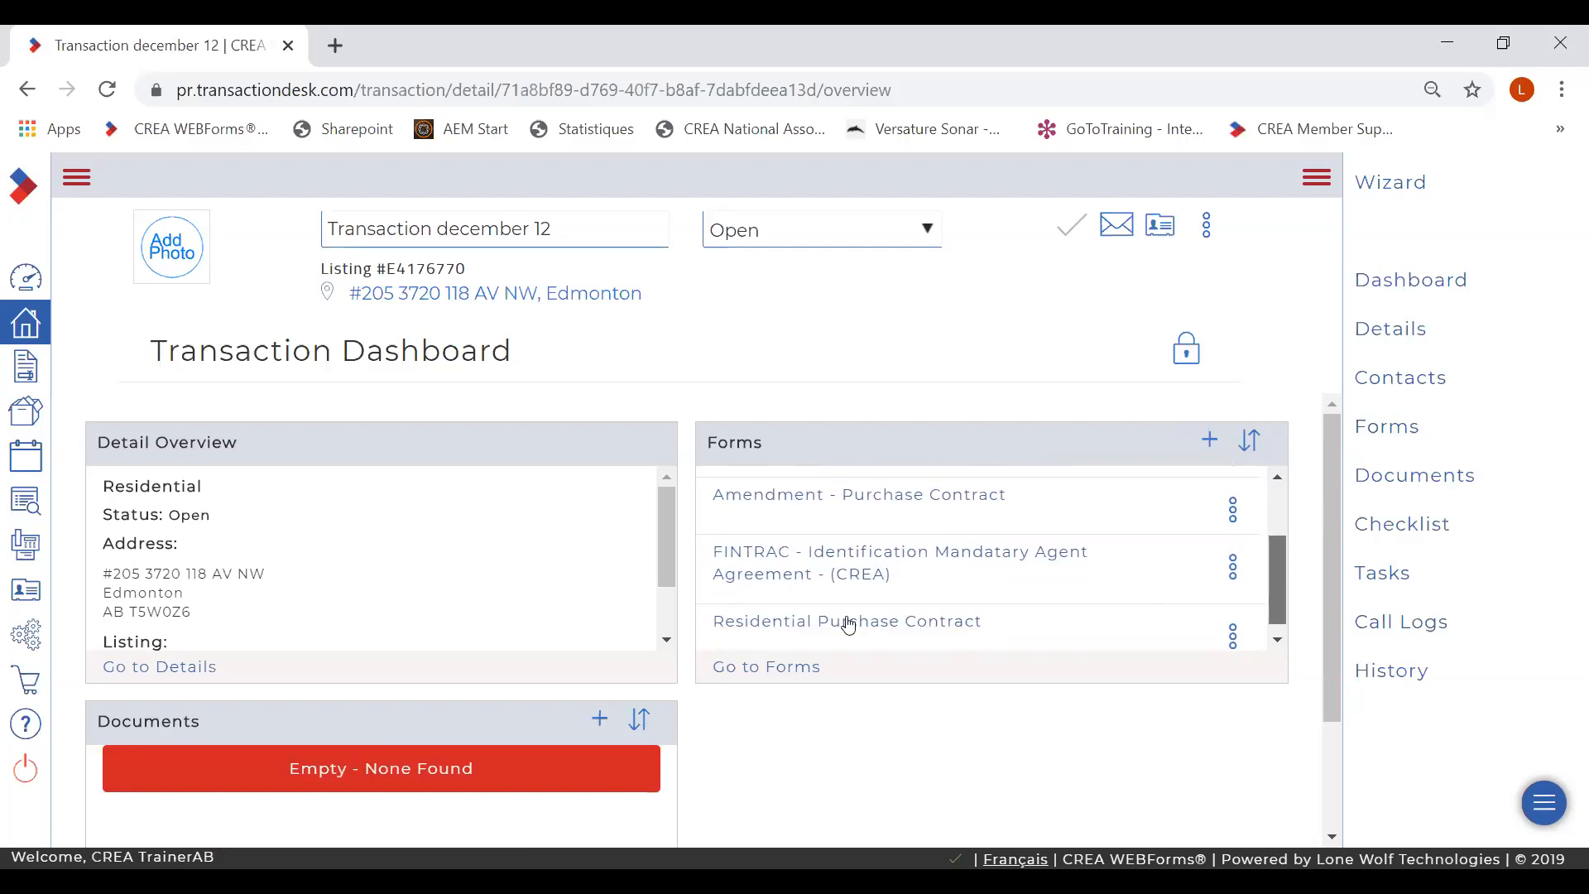
click(848, 614)
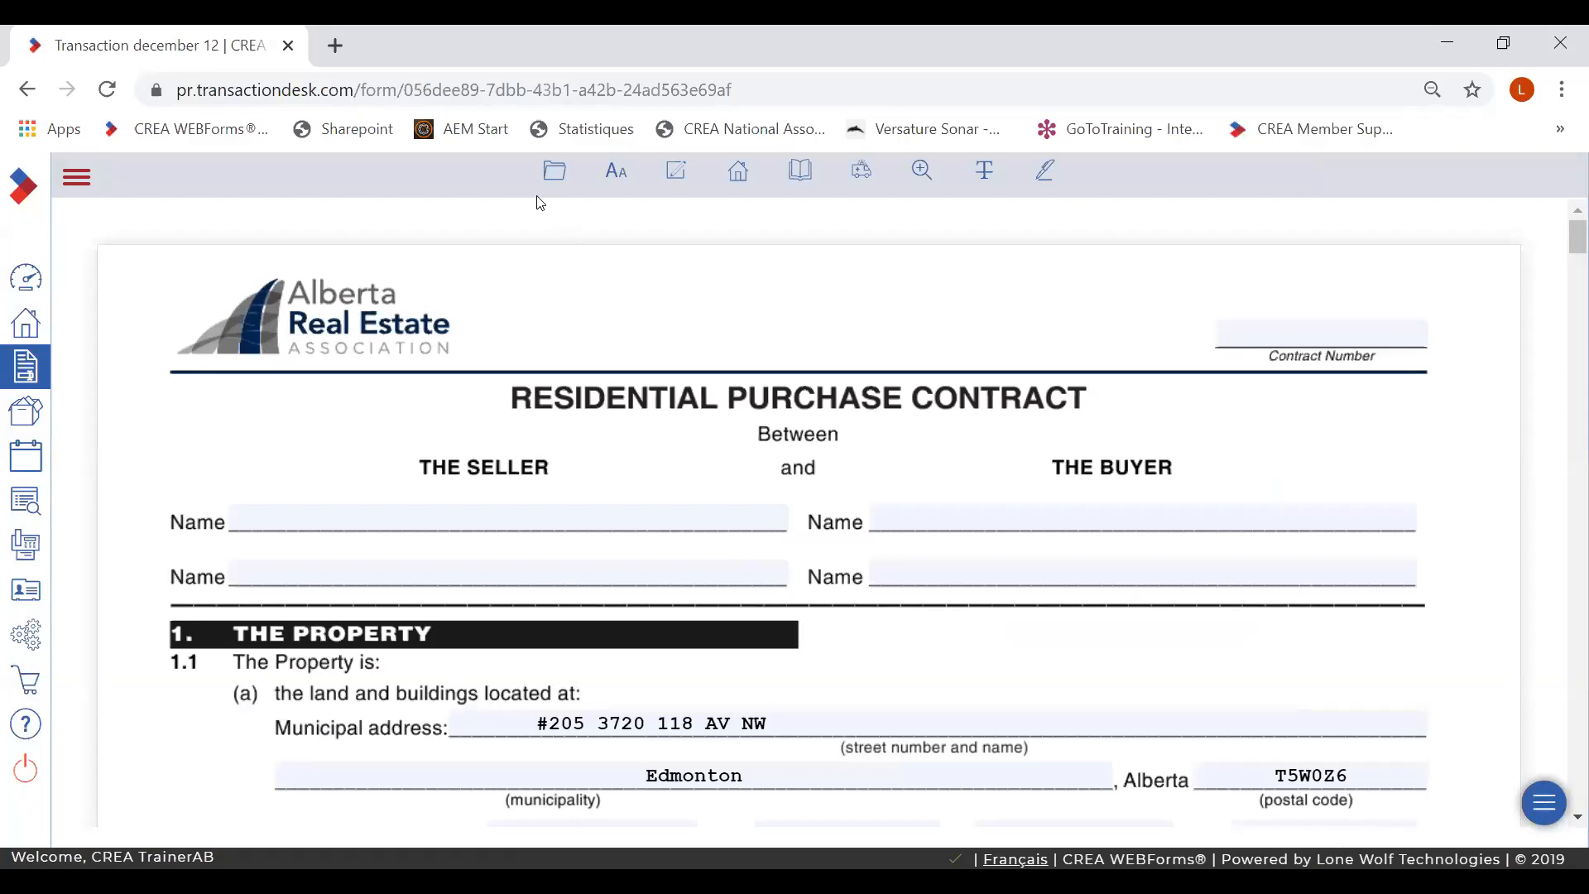
- Bring up the File menu from the folder icon on the Residential Purchase Contract toolbar
mouse_move(538, 177)
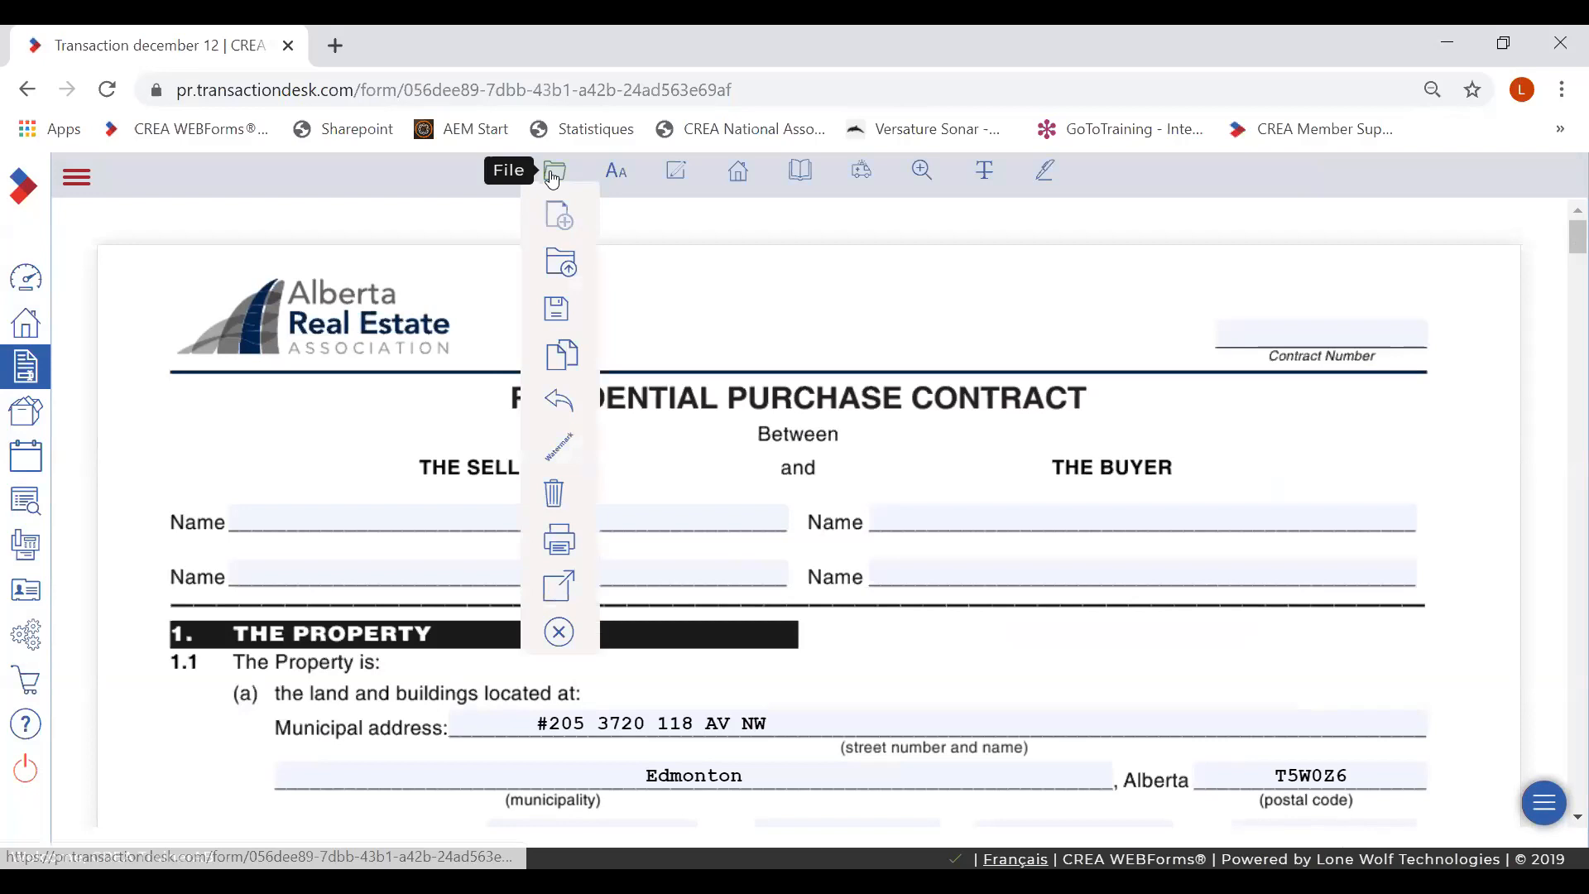
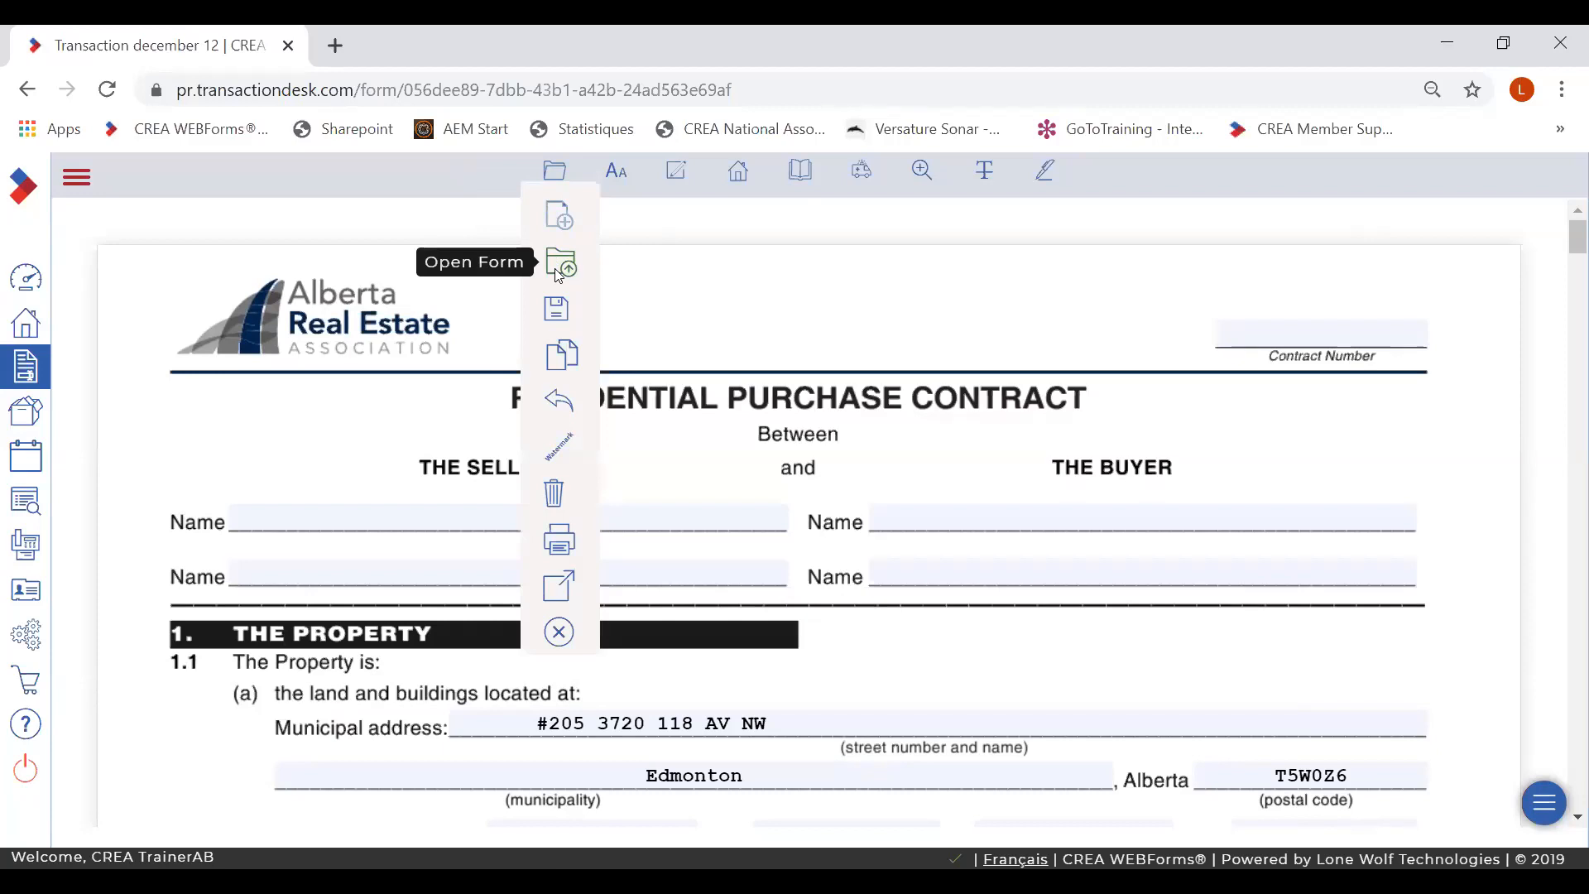
- Stamp a DRAFT watermark on the Residential Purchase Contract
mouse_move(560, 313)
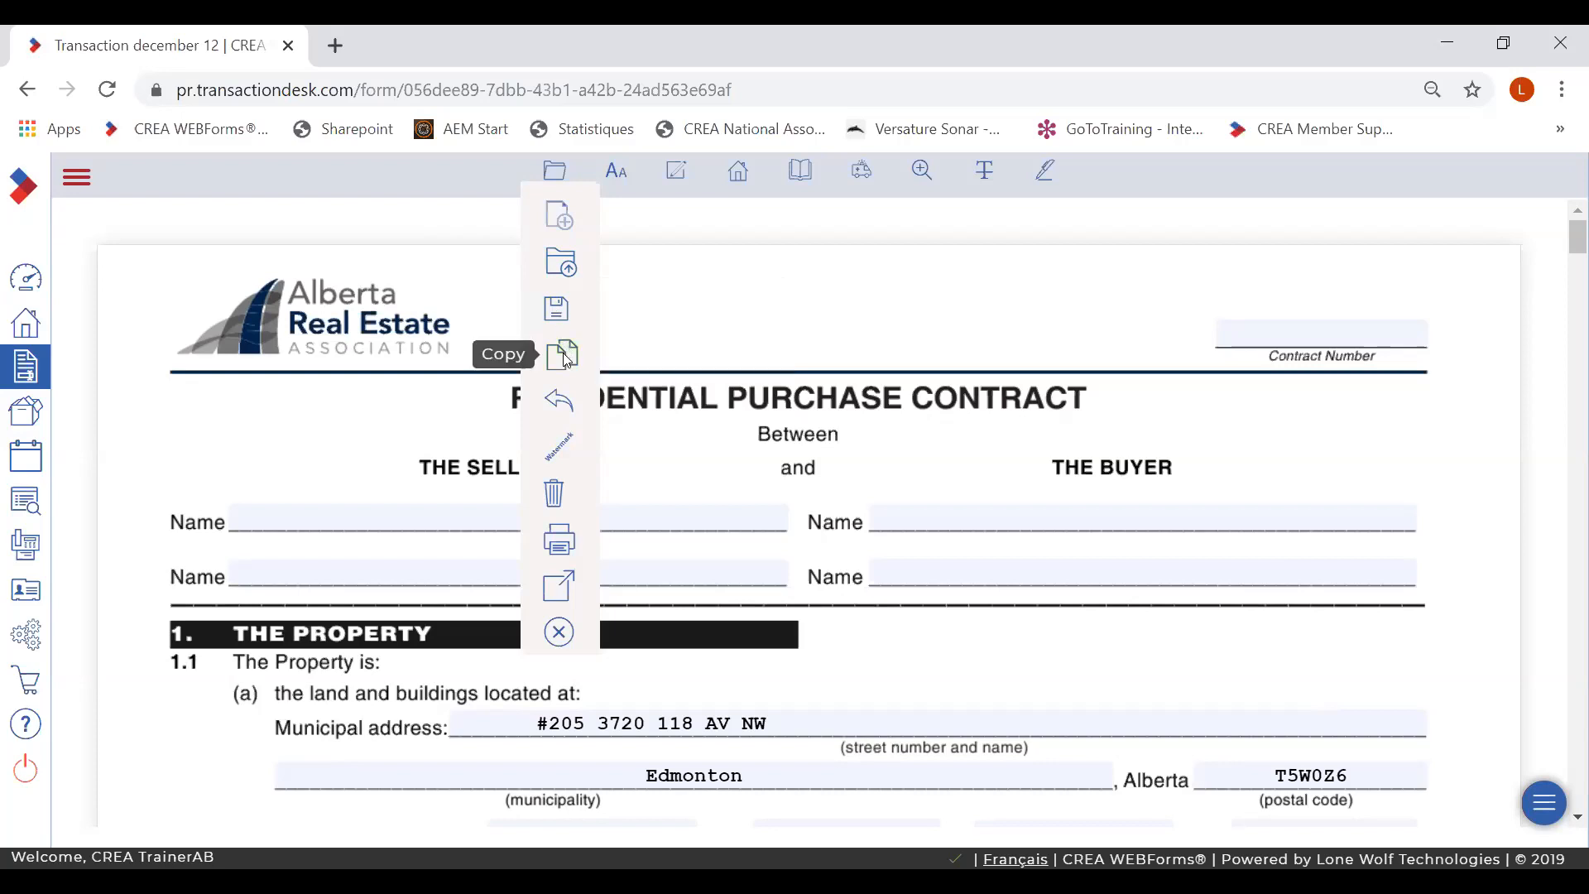
mouse_move(556, 403)
mouse_move(556, 447)
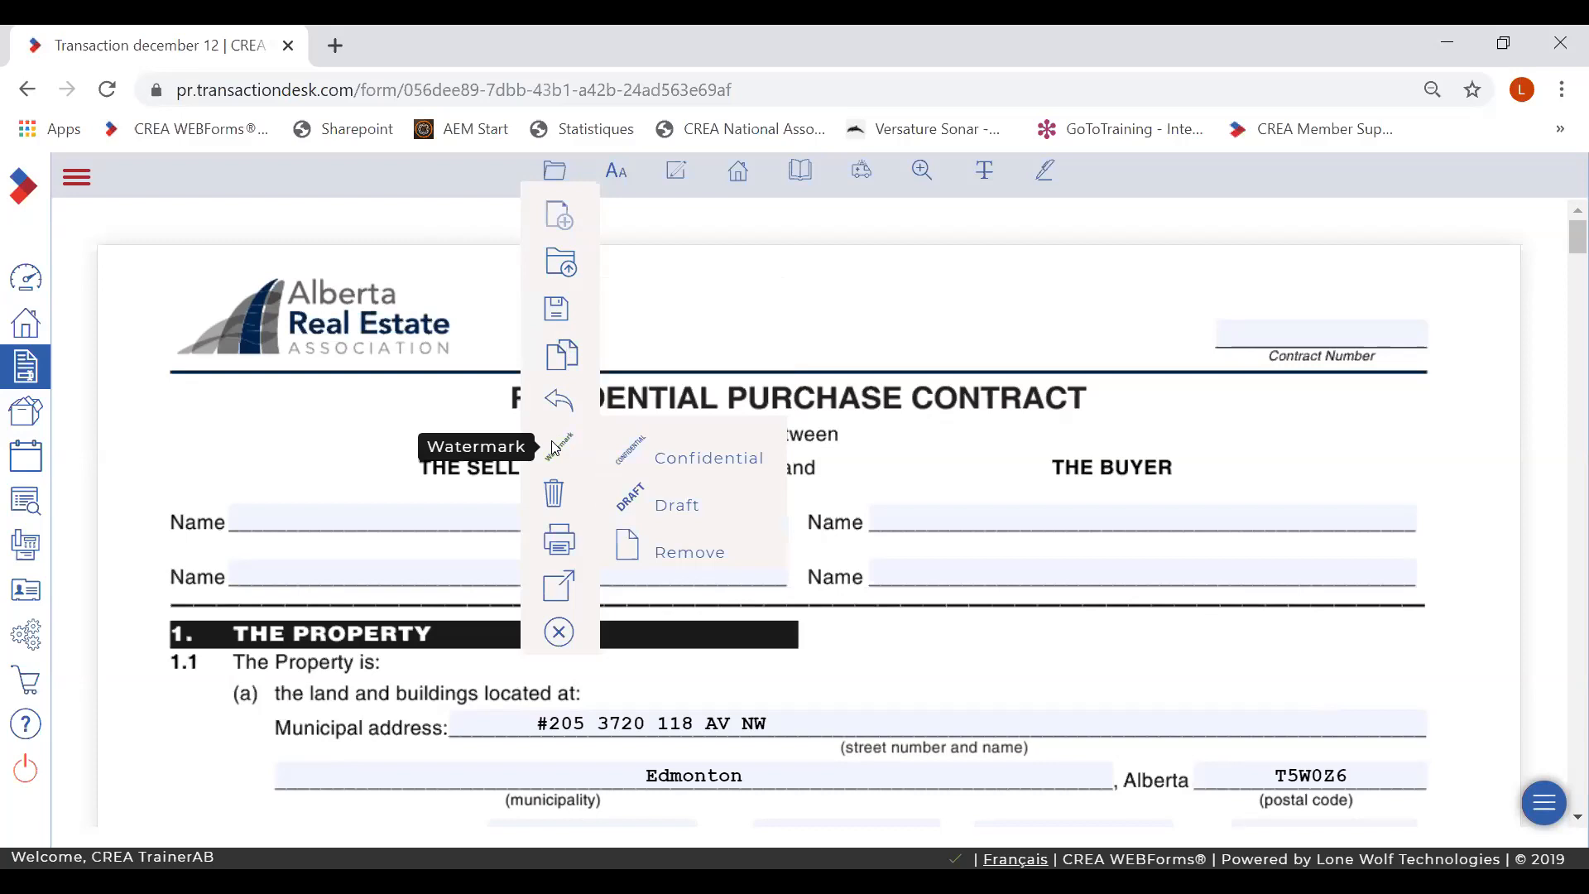
click(674, 506)
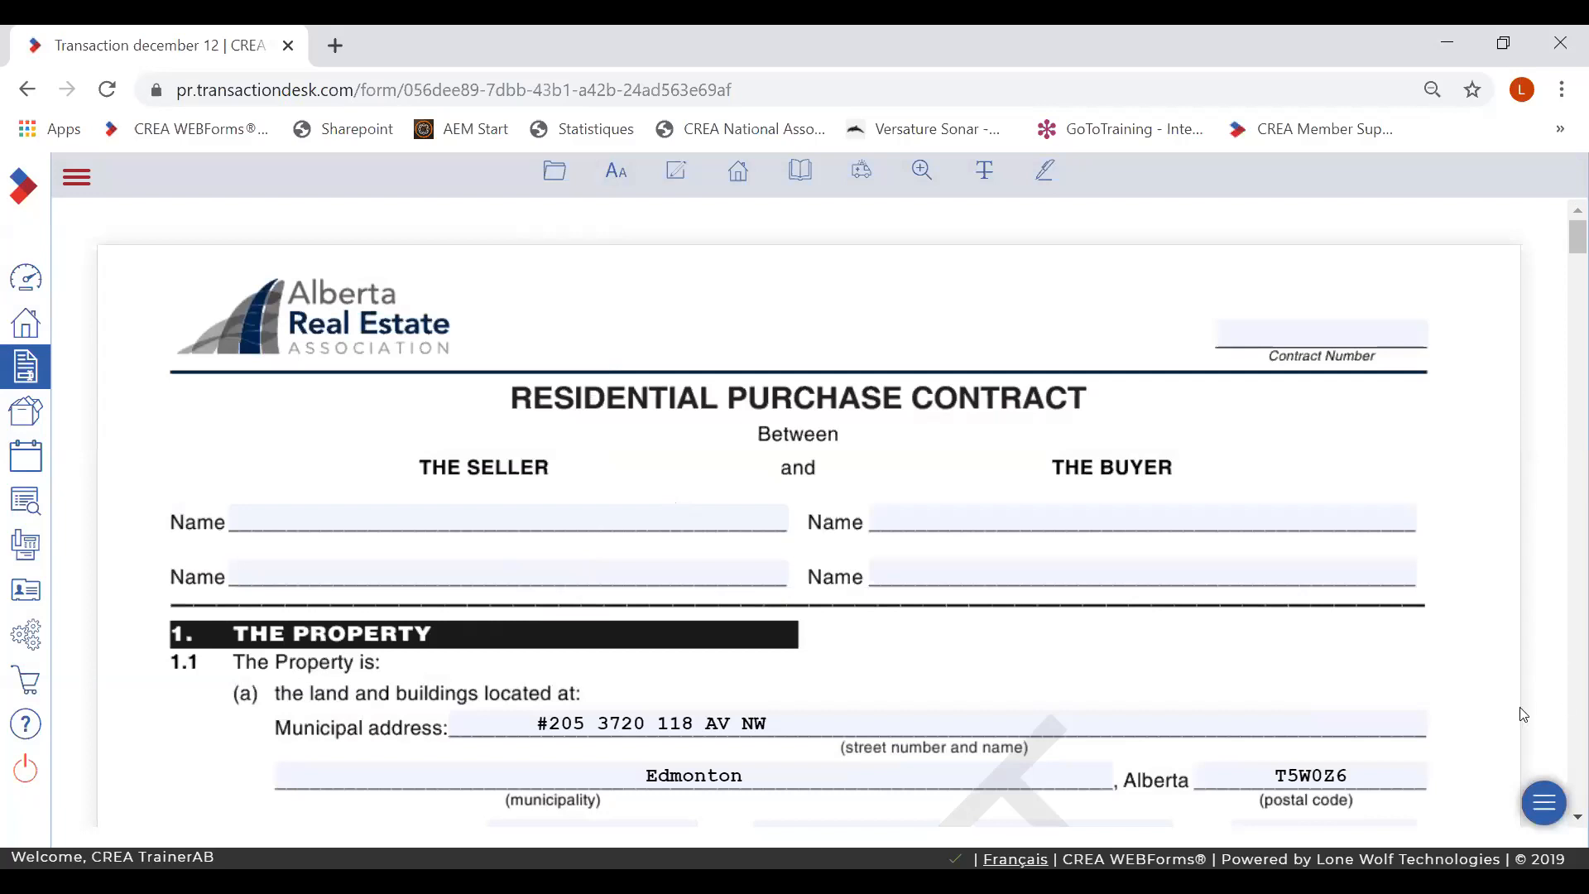
scroll(1564, 819, down, 4)
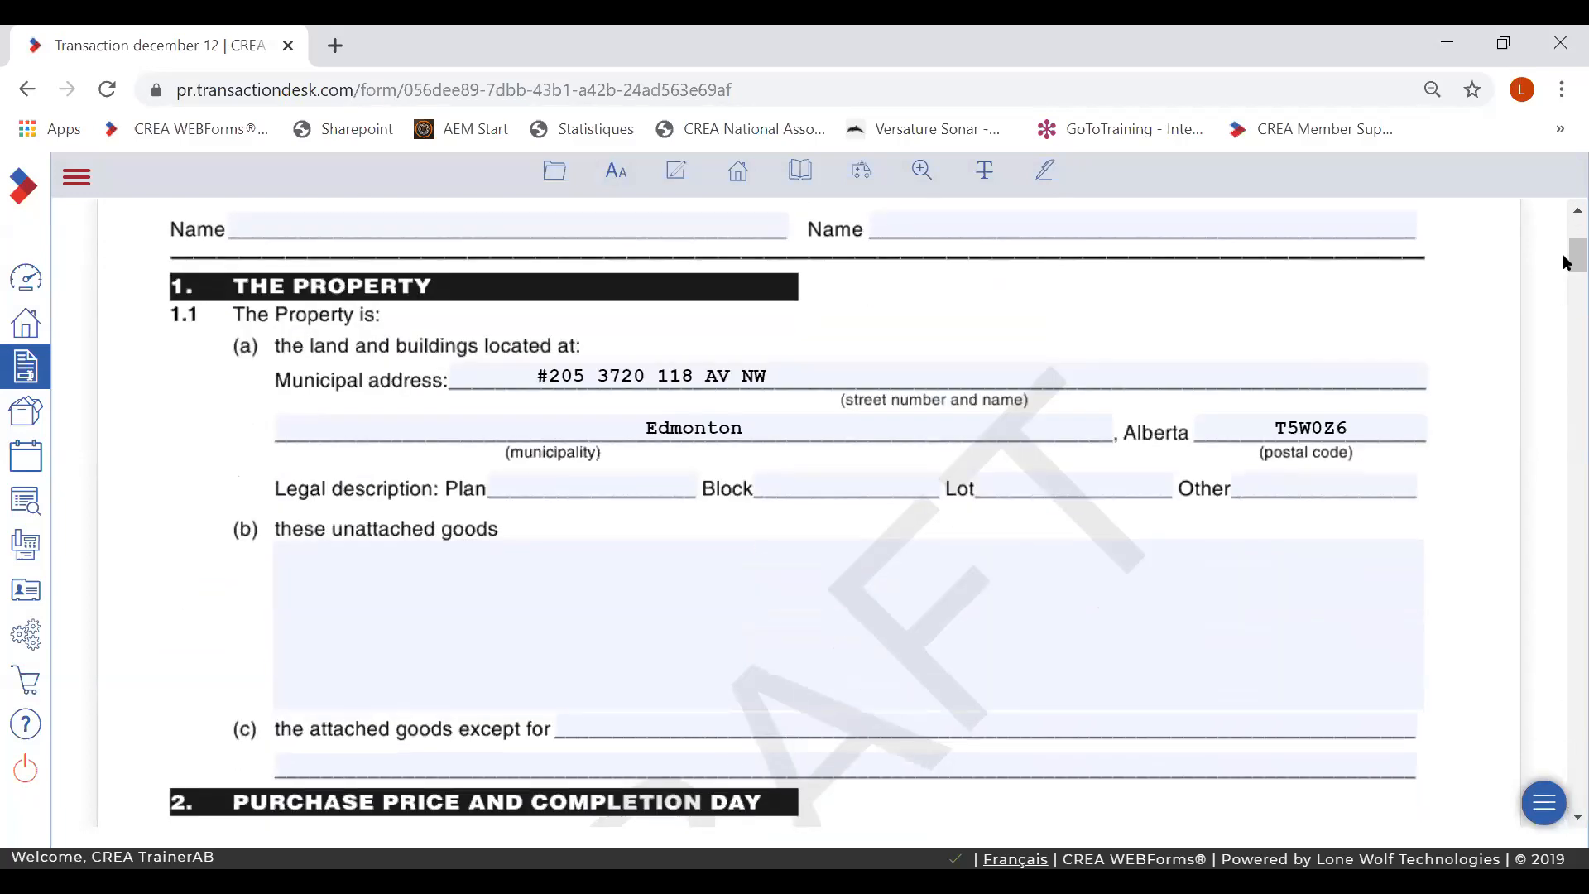
scroll(1562, 253, up, 4)
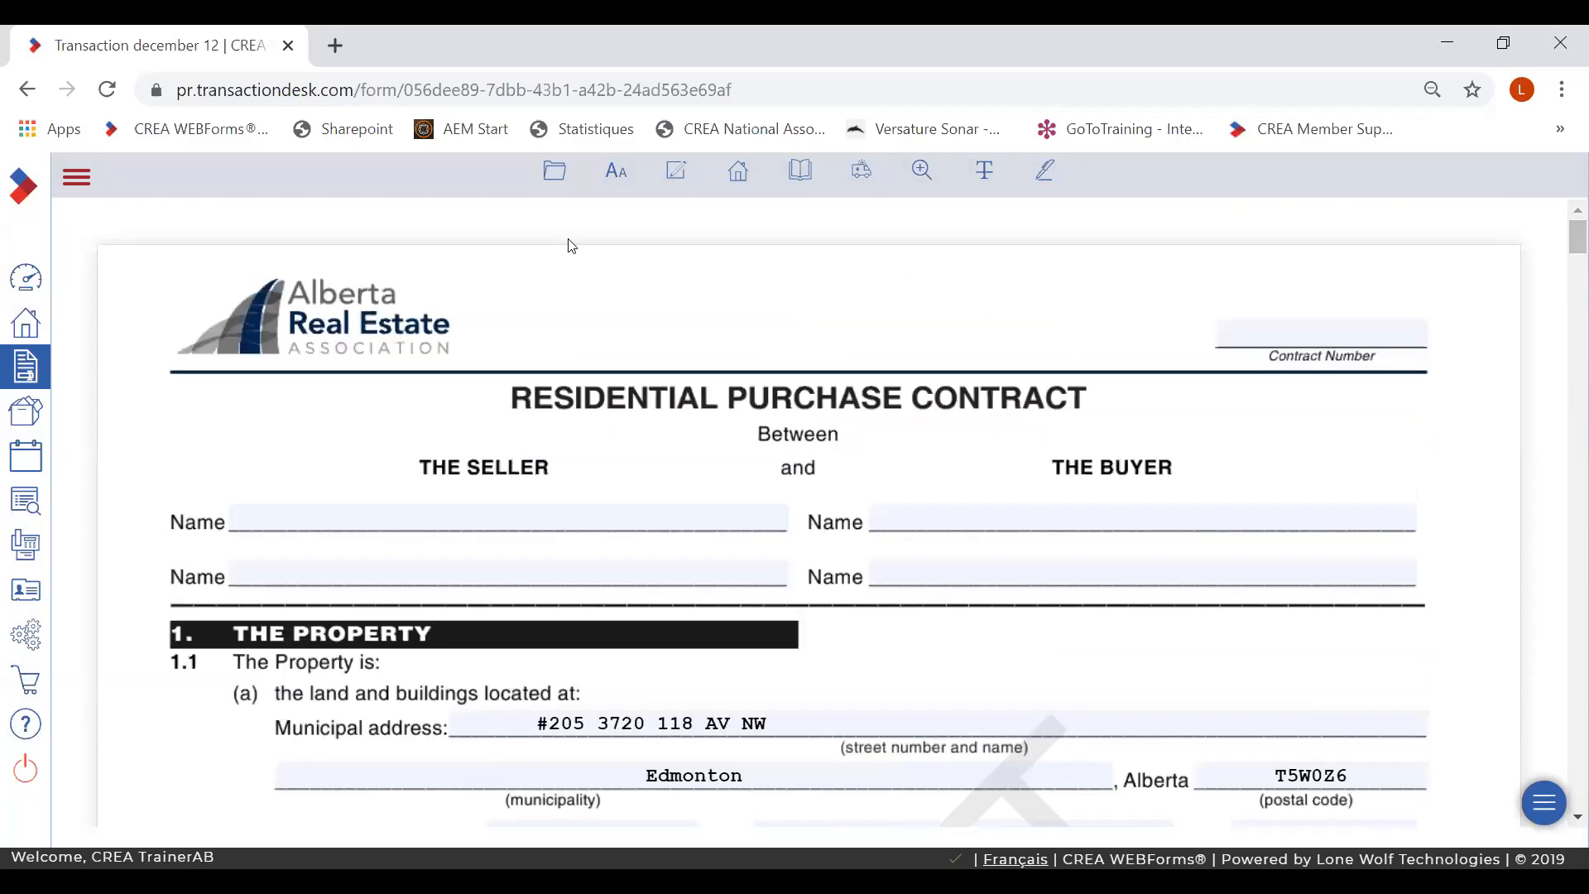
- Remove the watermark from the contract again
click(555, 171)
mouse_move(560, 447)
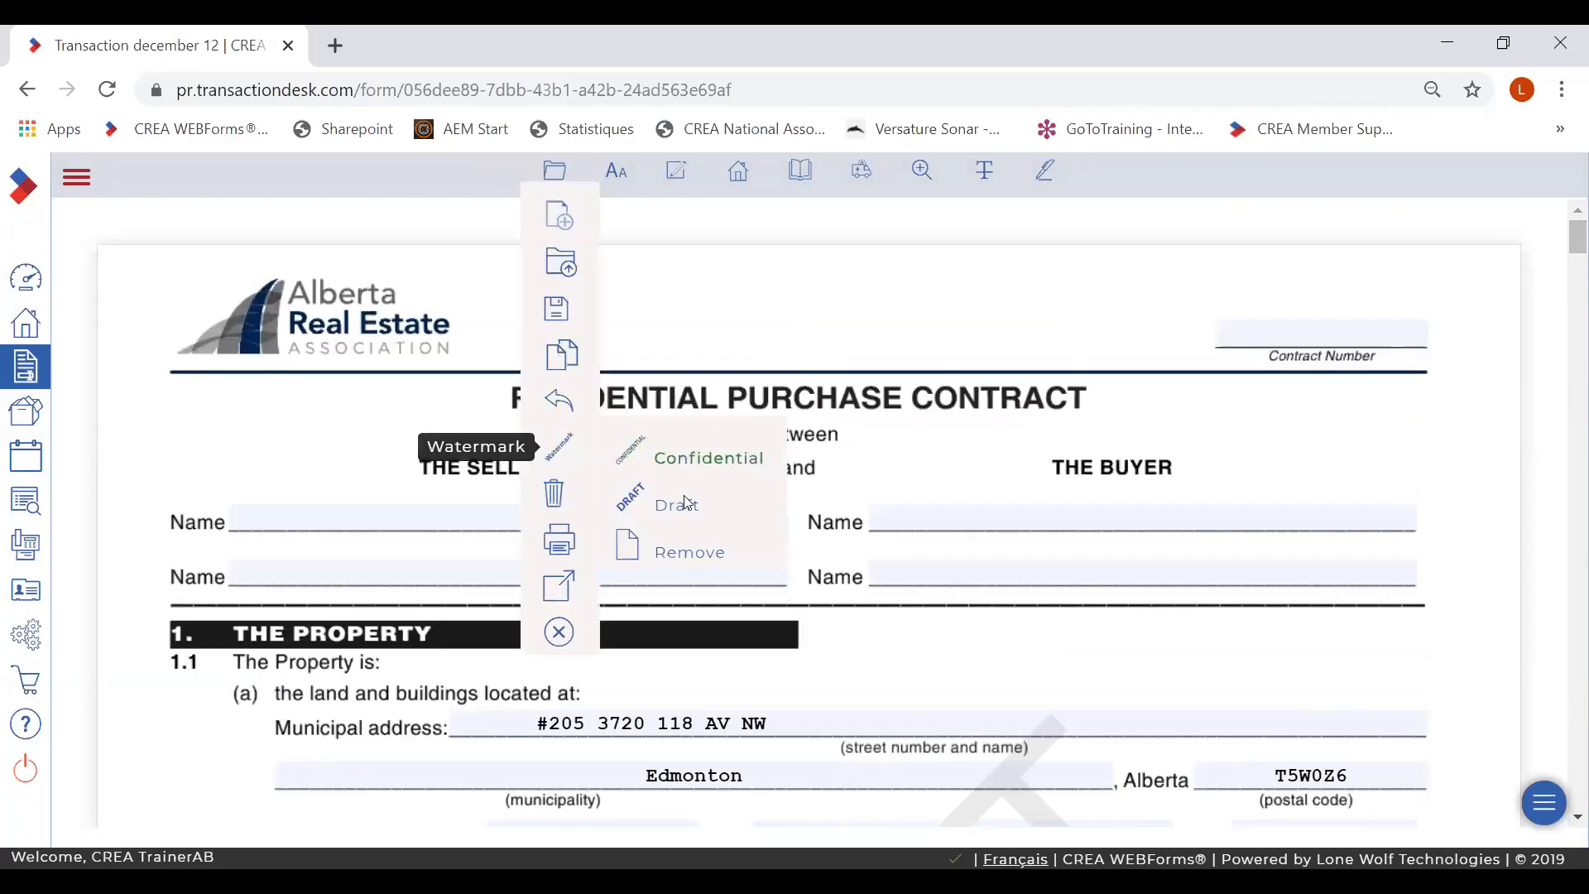
click(685, 546)
click(555, 174)
mouse_move(549, 404)
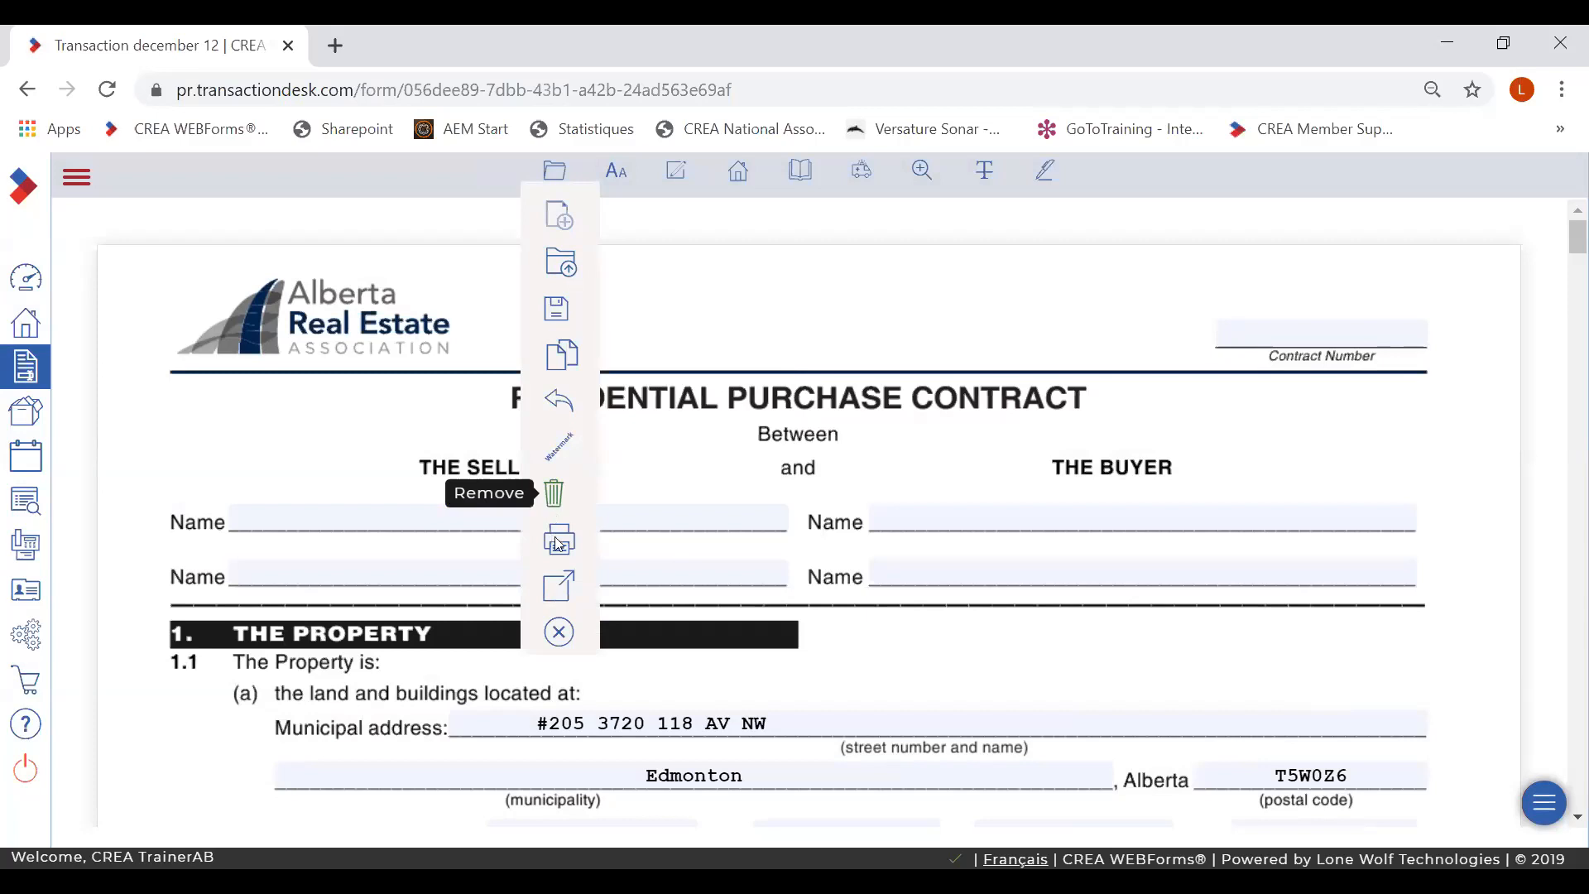
mouse_move(560, 586)
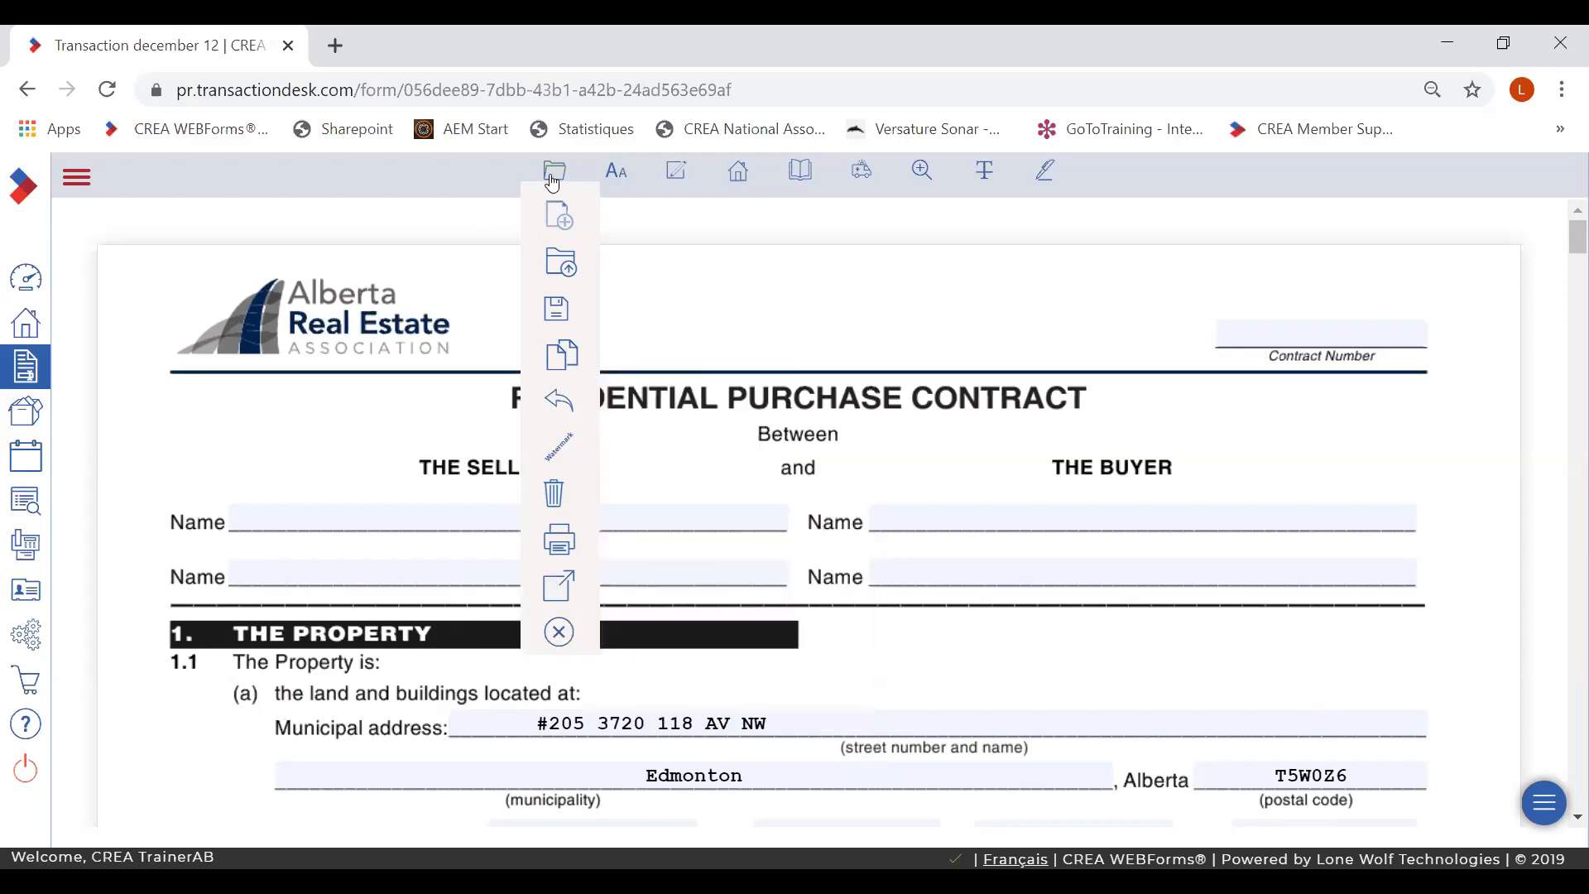
mouse_move(595, 175)
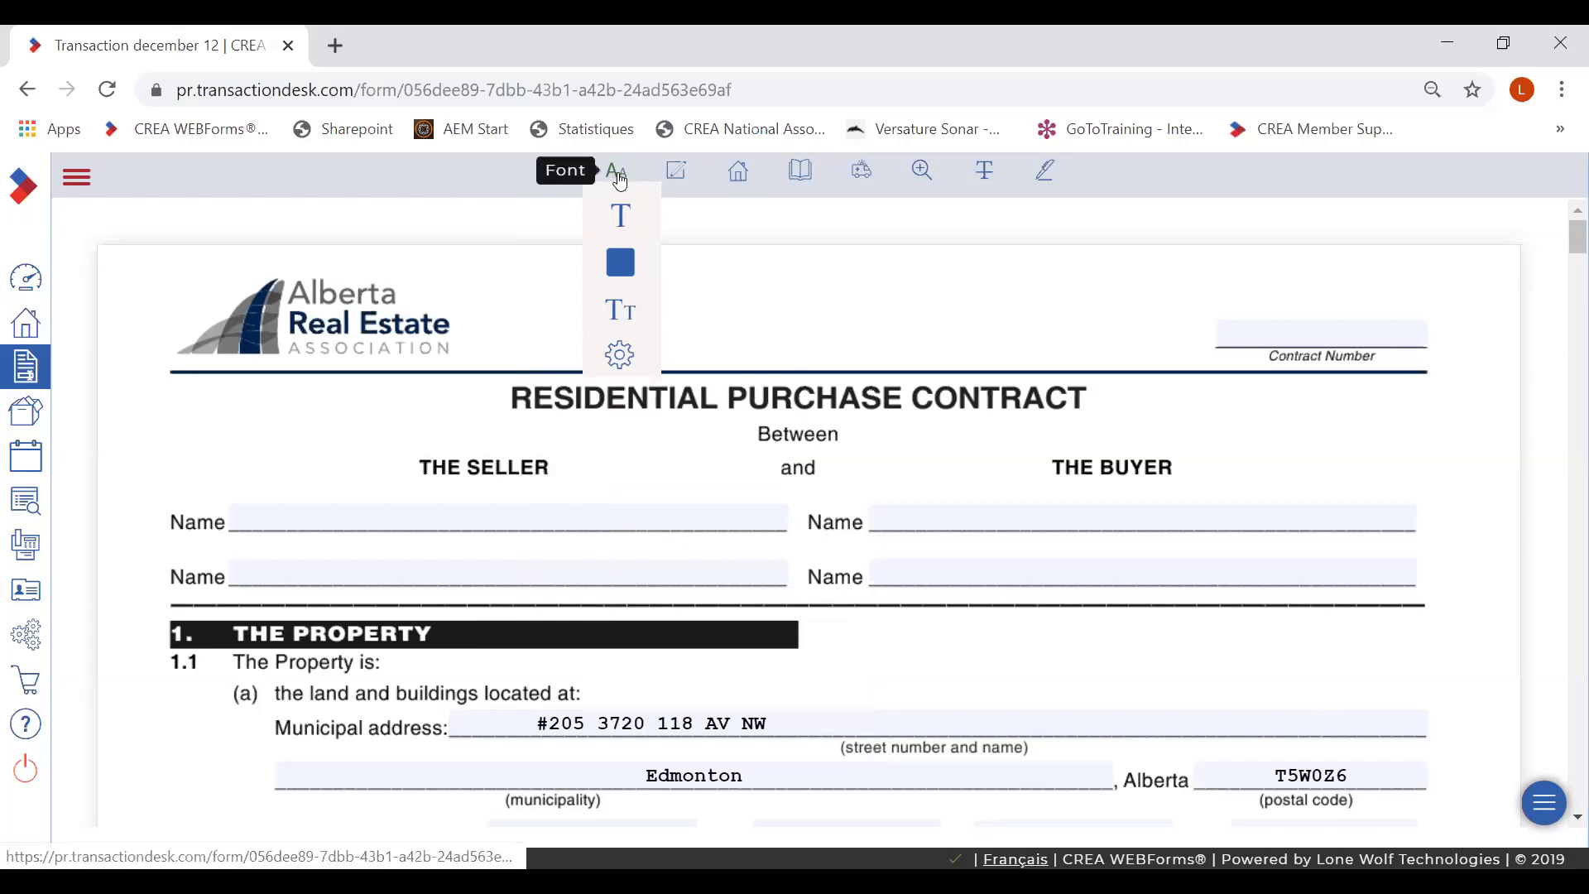
- Switch the contract's filled-in field font from Courier-Bold to Helvetica
mouse_move(621, 212)
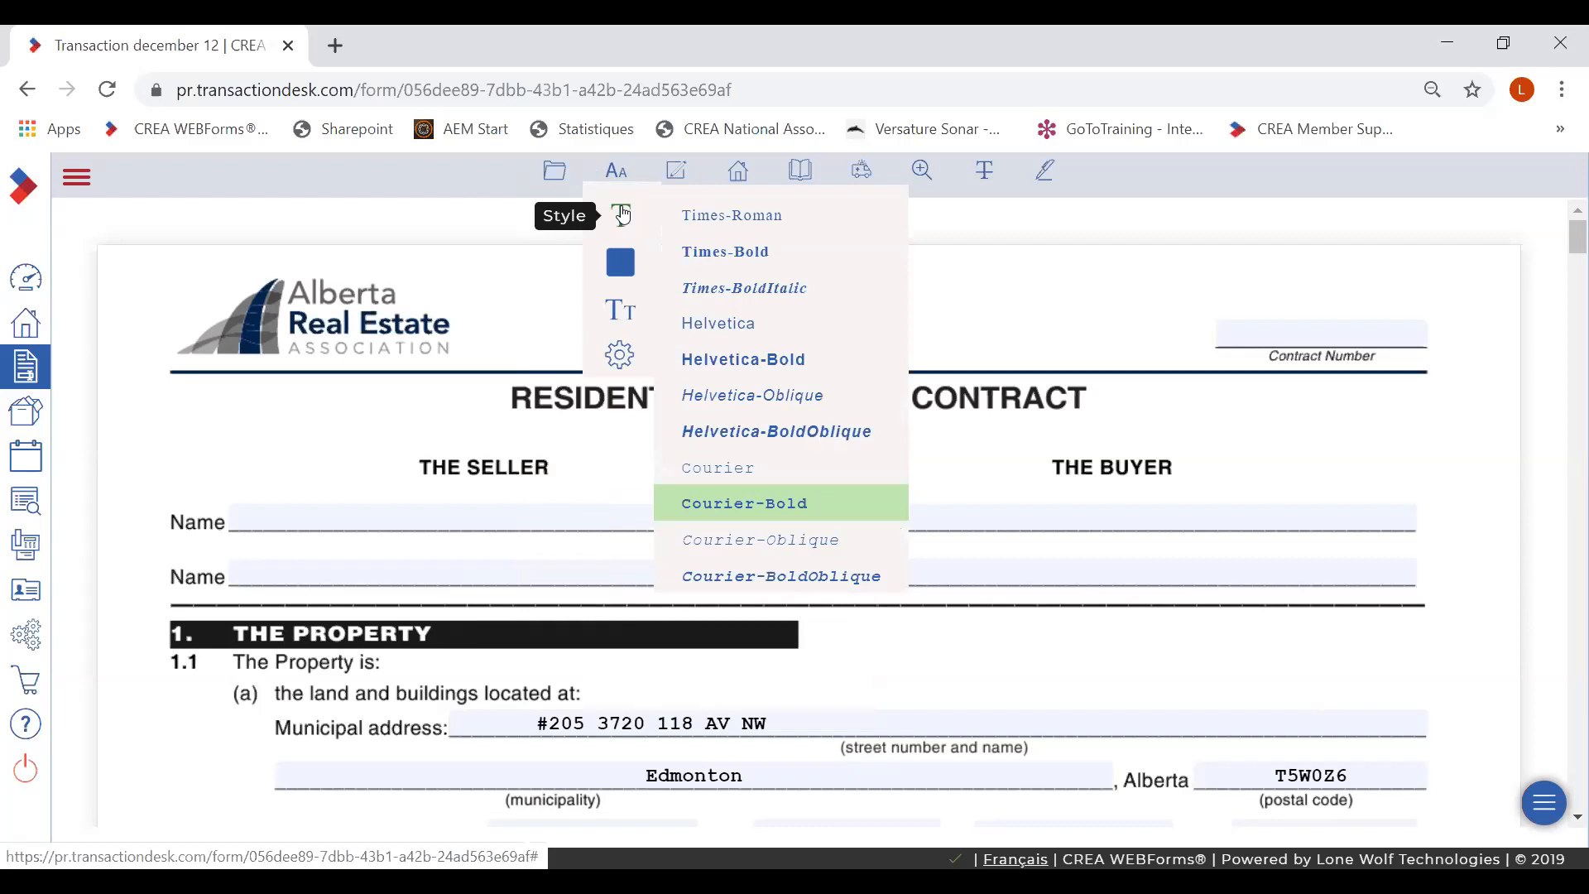
click(707, 324)
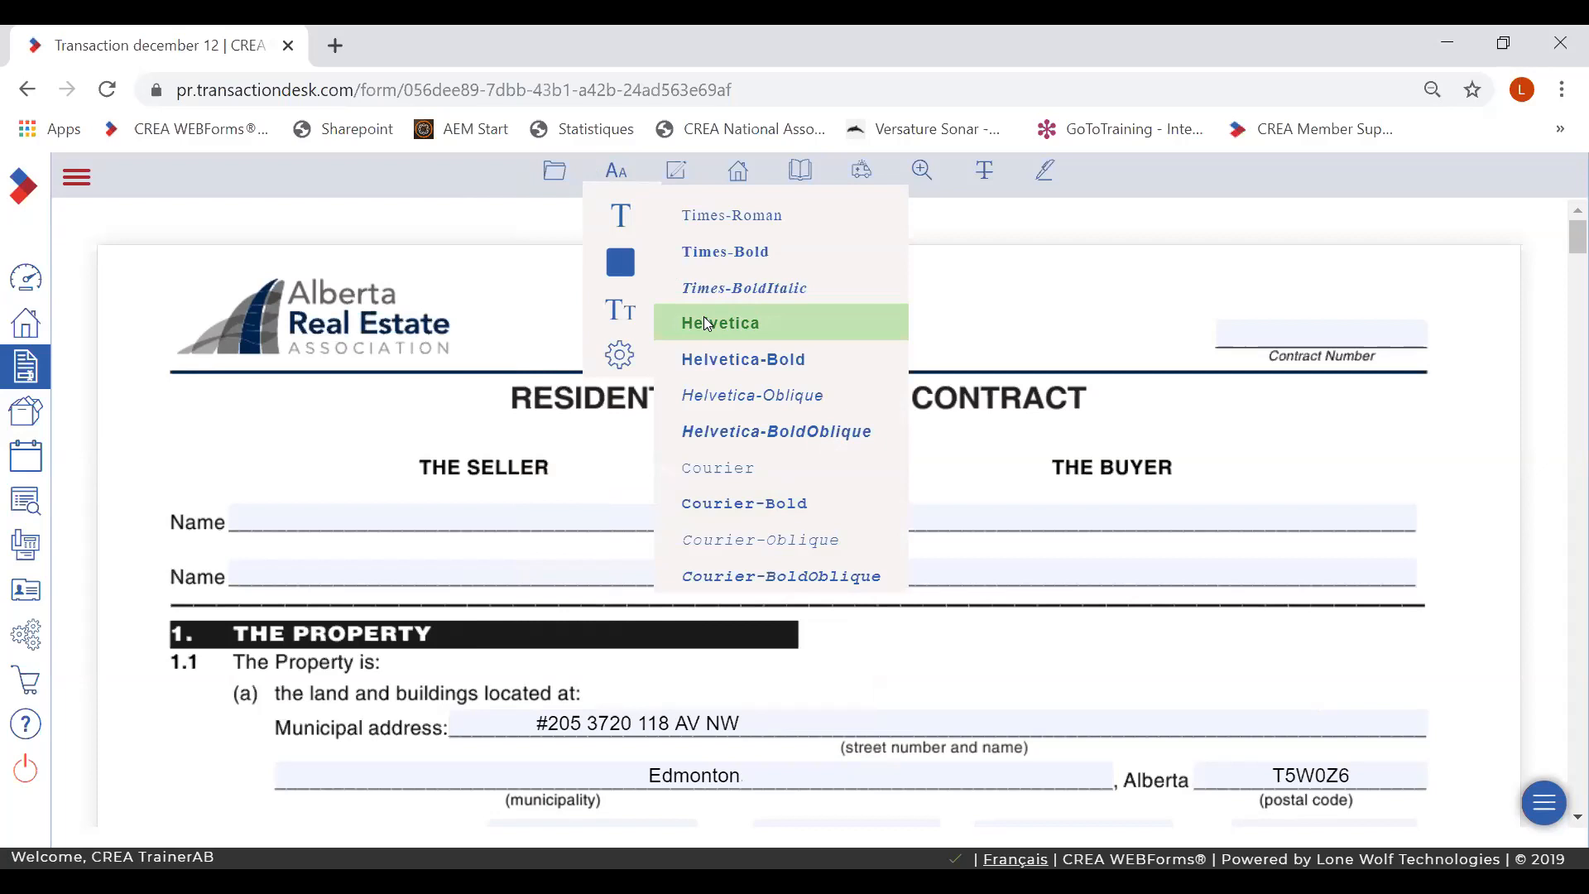
mouse_move(619, 265)
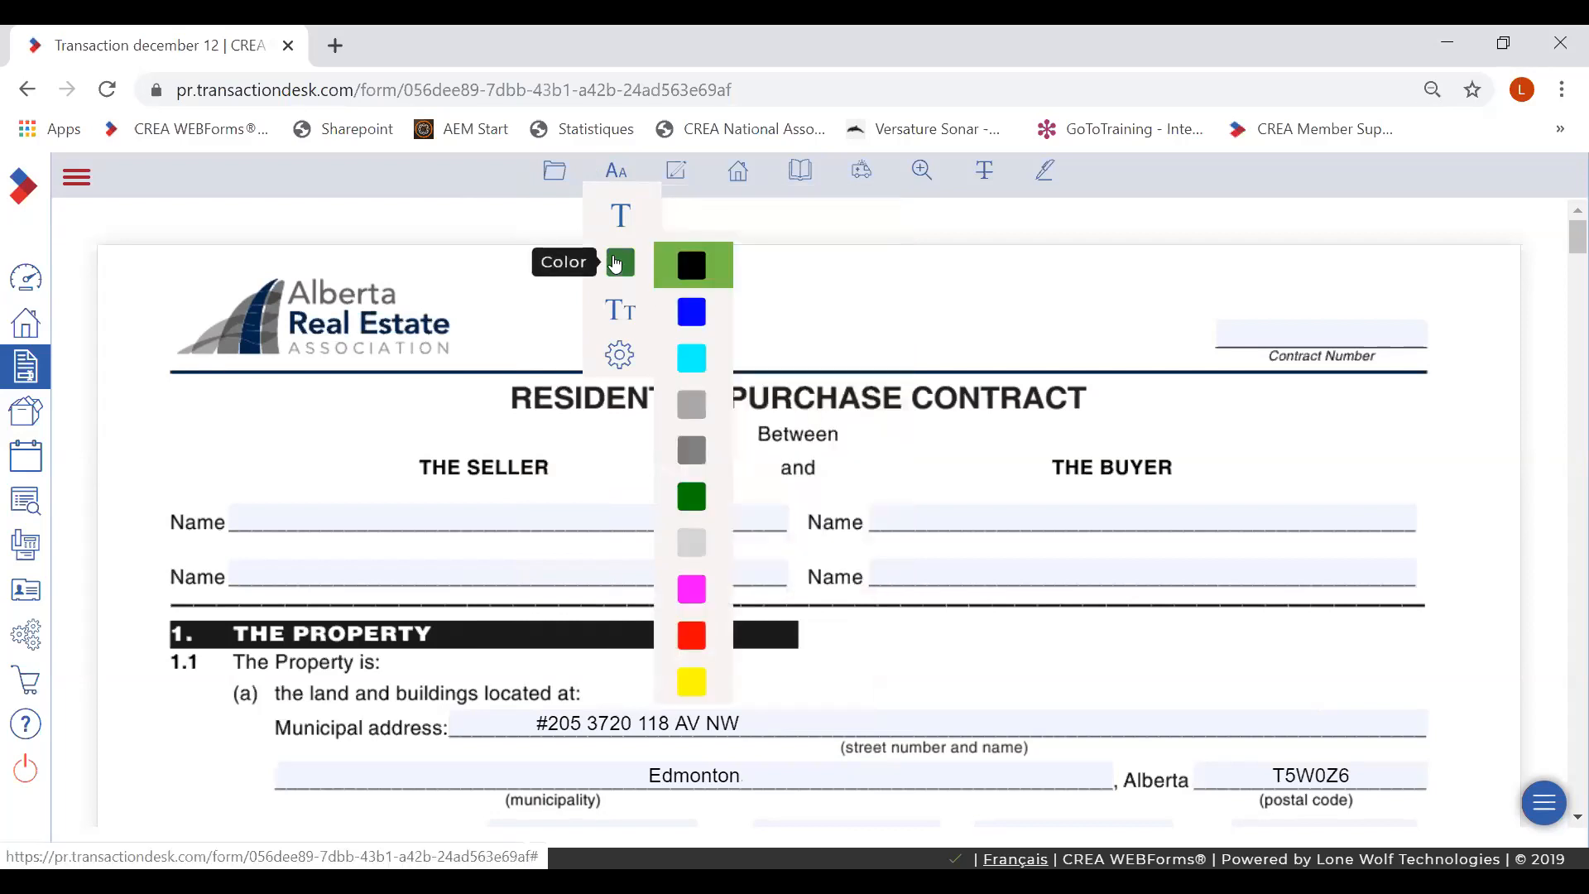
mouse_move(616, 315)
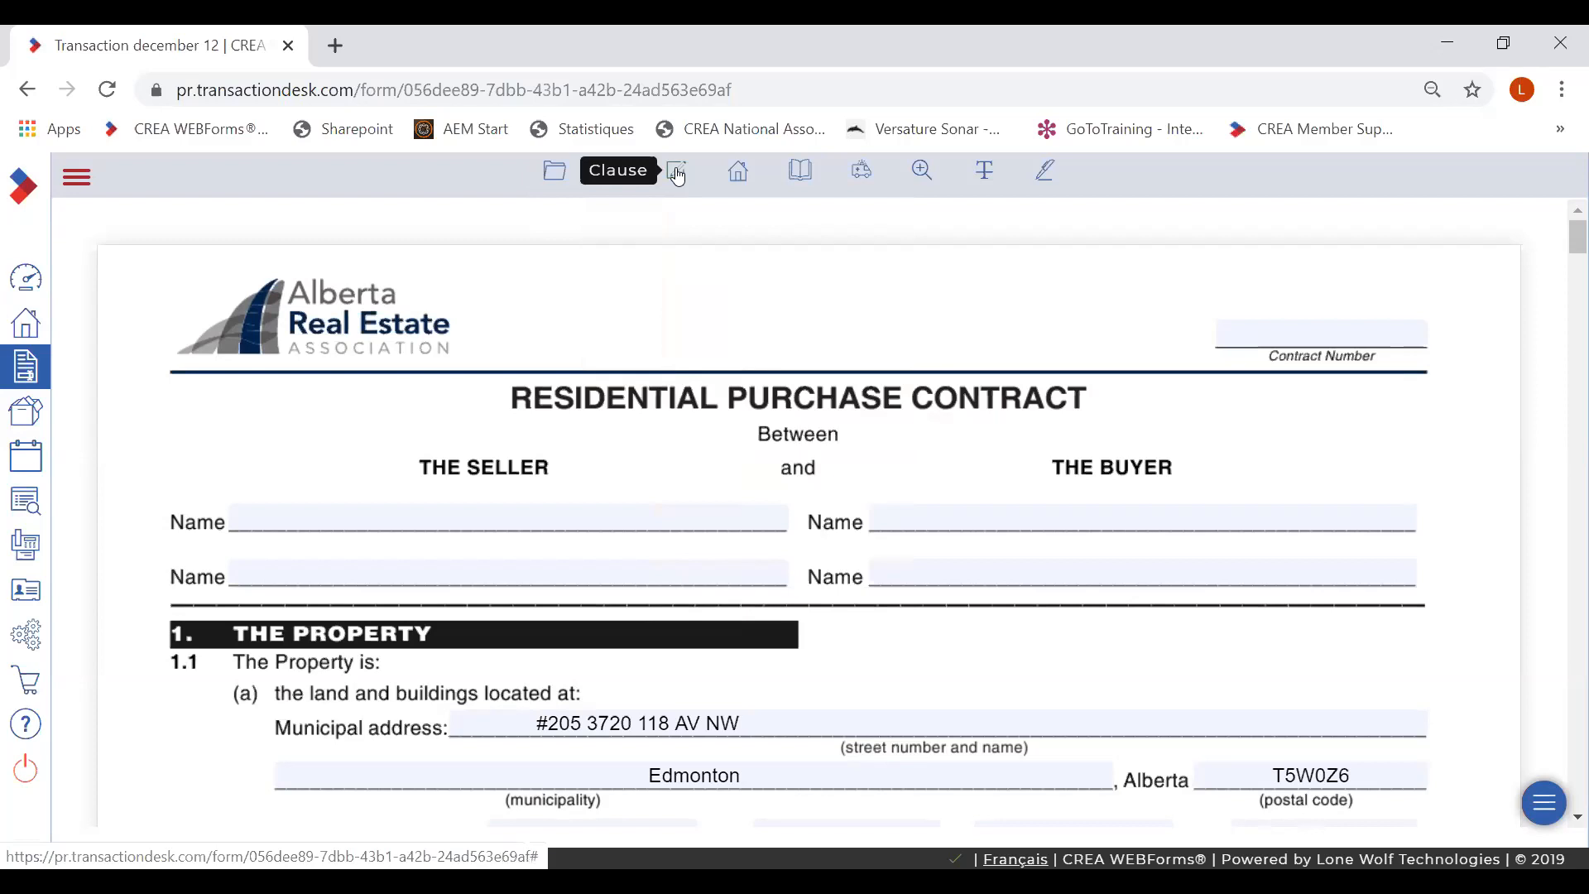
click(741, 176)
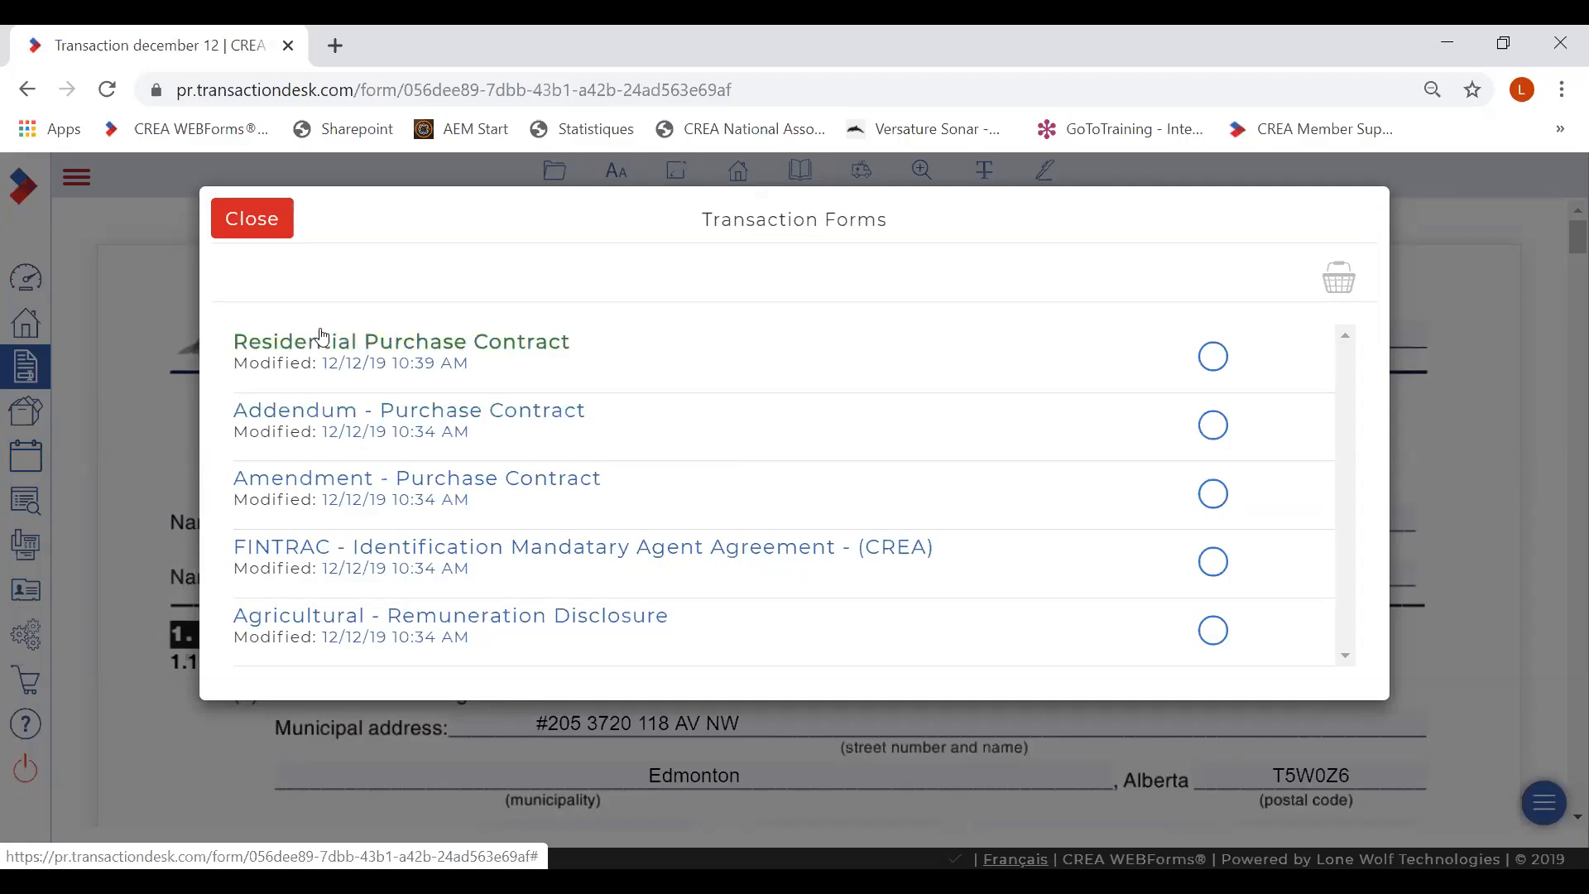
click(256, 220)
mouse_move(795, 174)
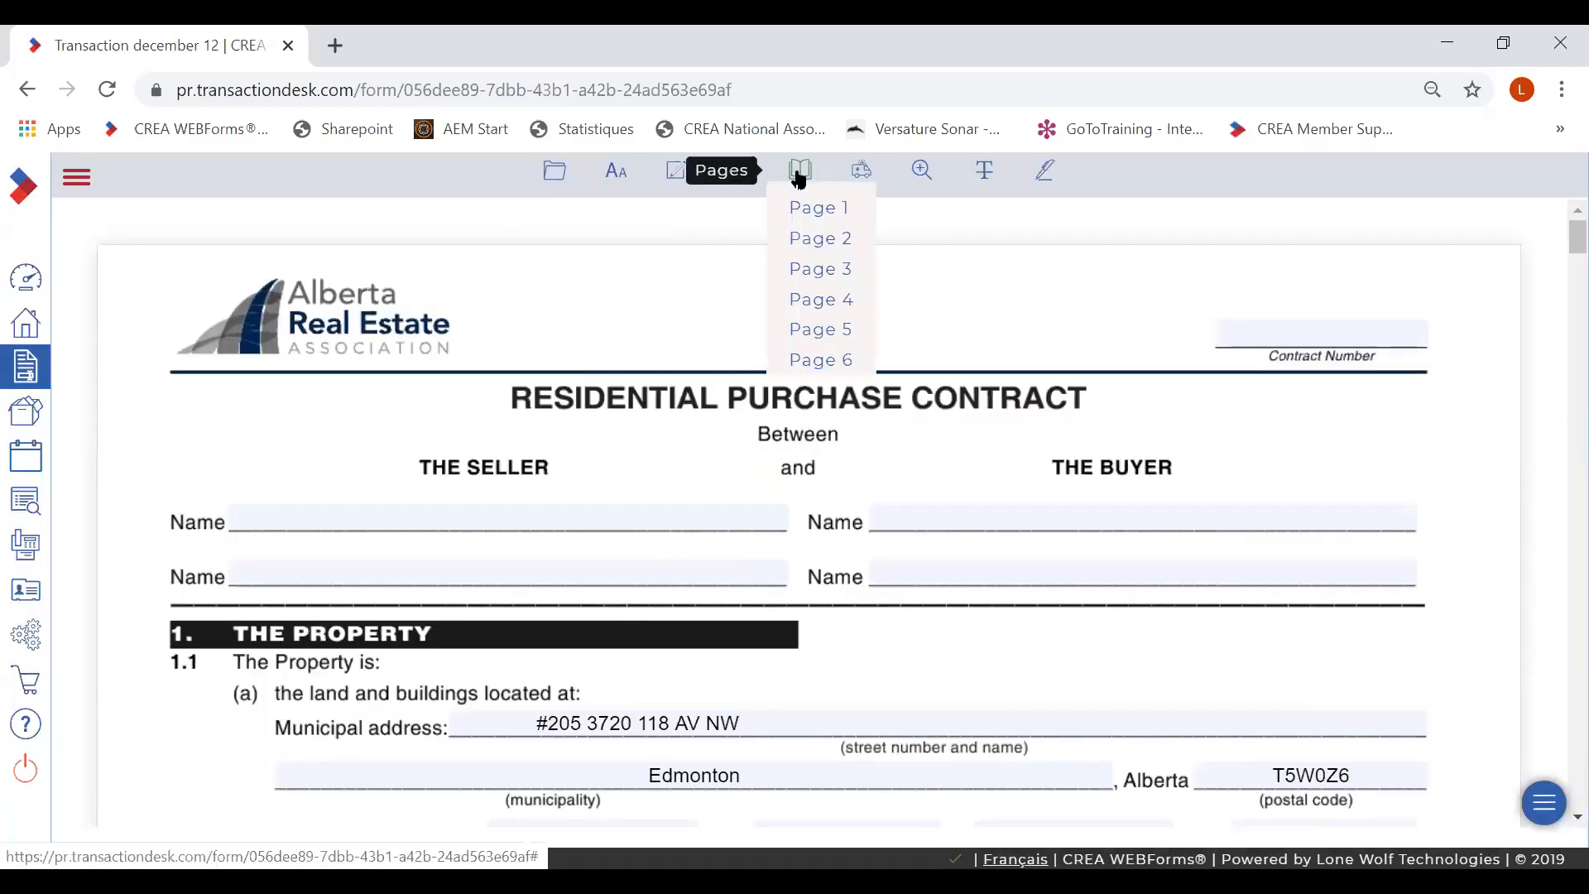
mouse_move(857, 173)
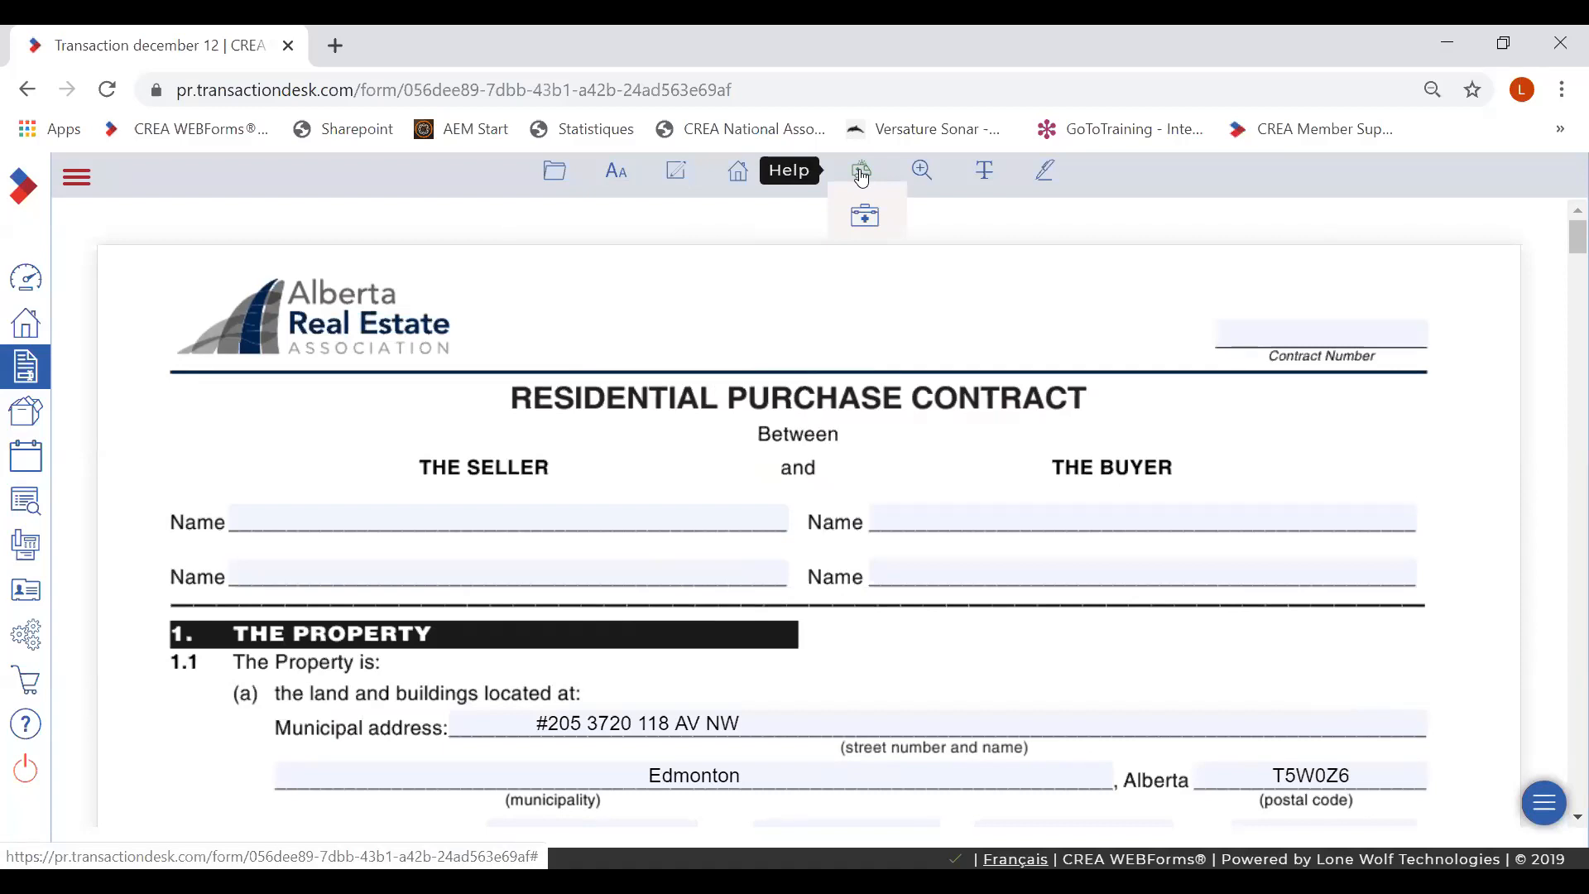
mouse_move(920, 177)
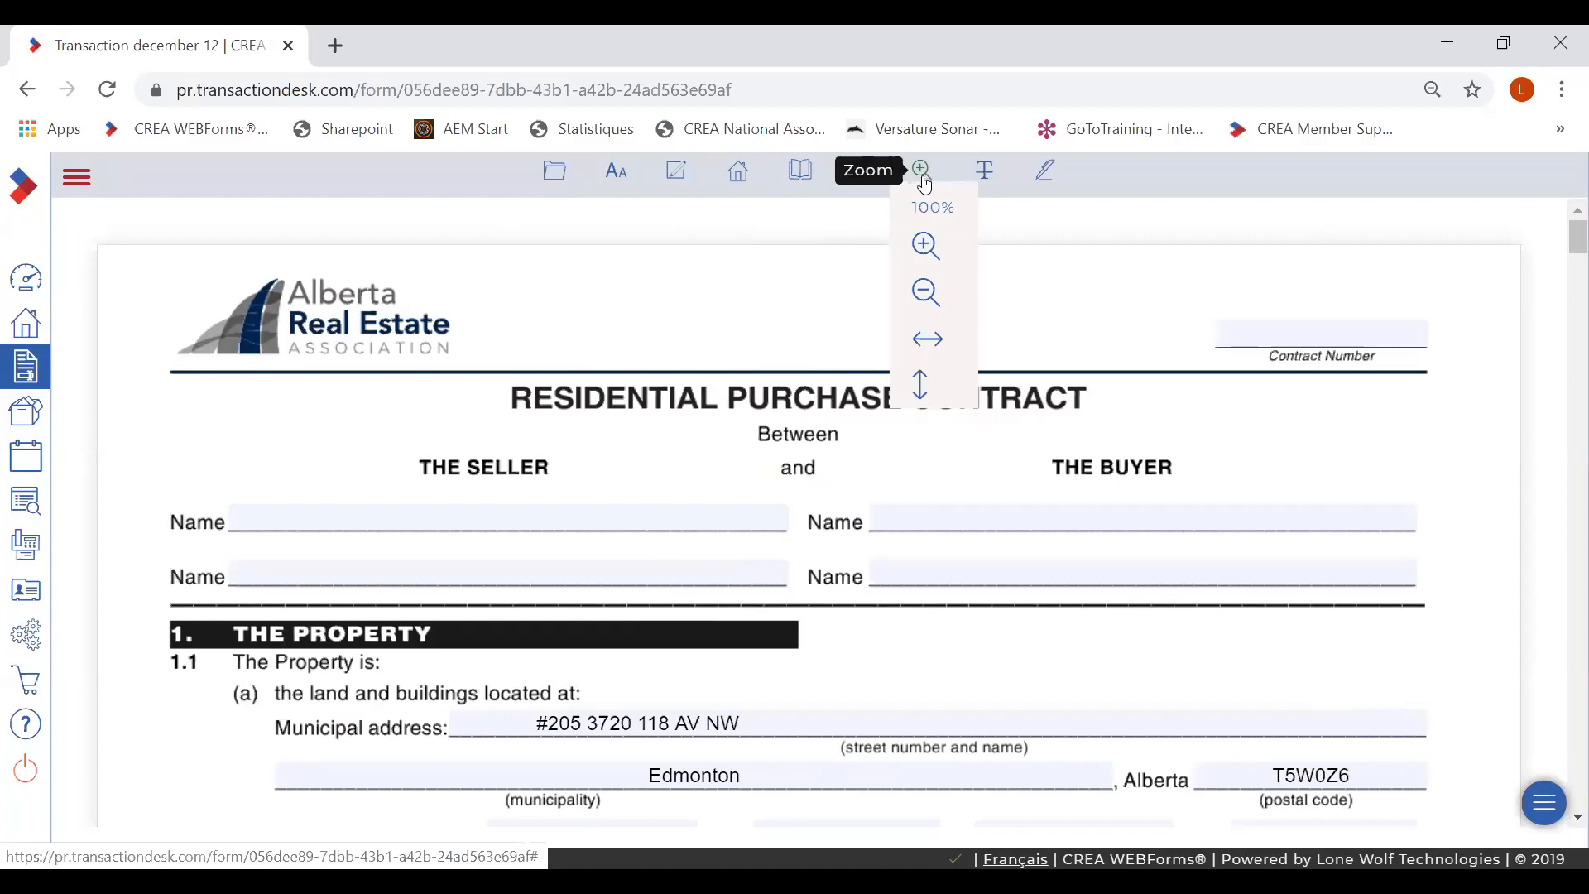
mouse_move(985, 178)
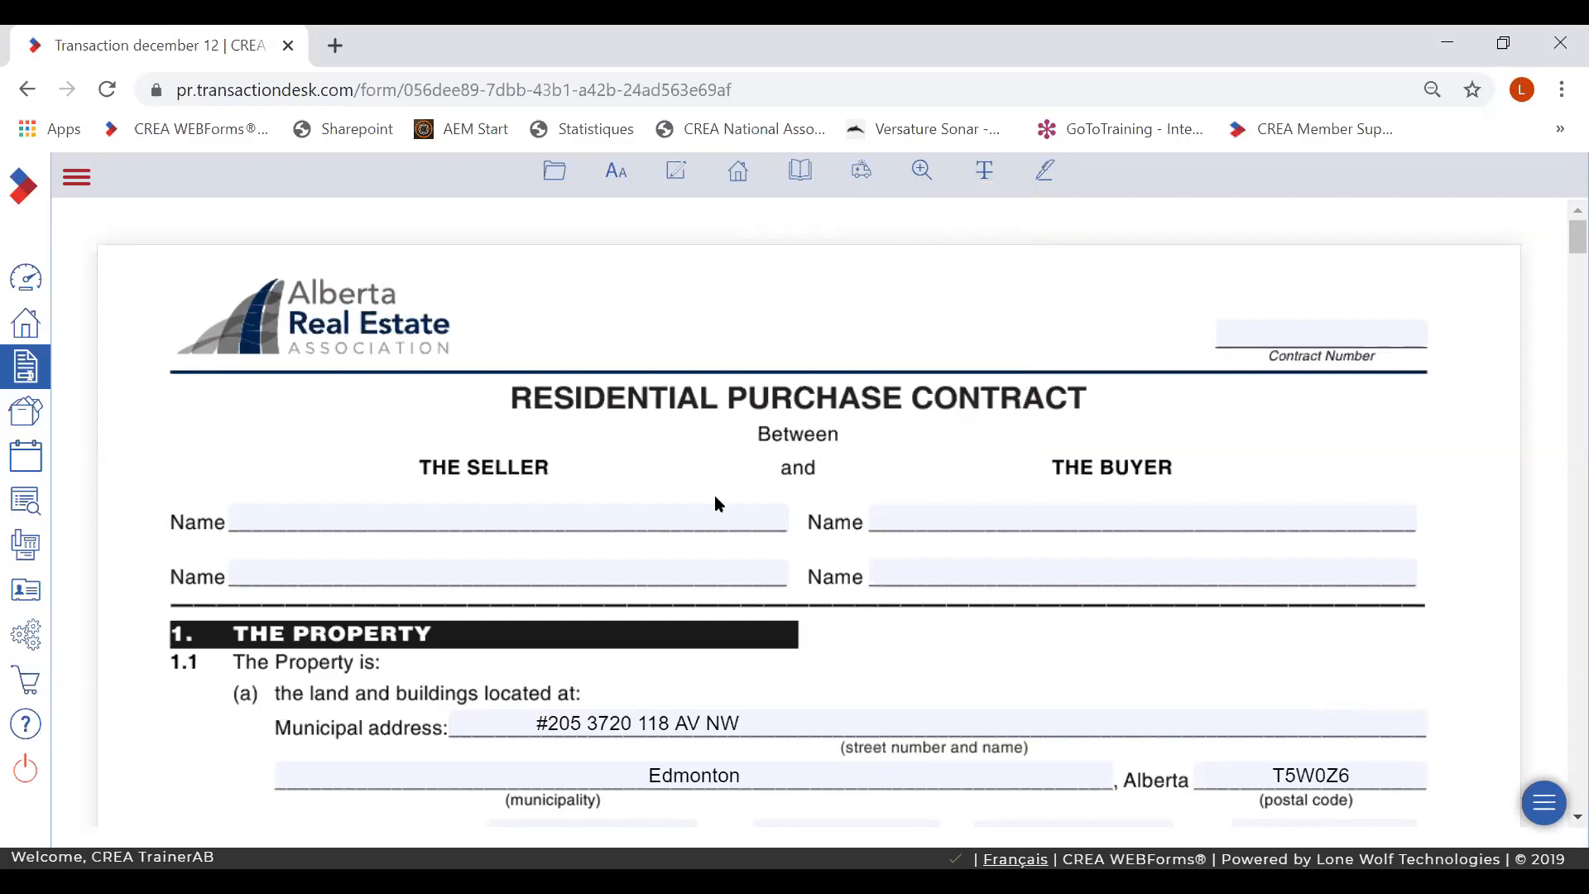
- Cover the buyer Name lines with a redaction block of asterisks
drag(777, 487, 1287, 607)
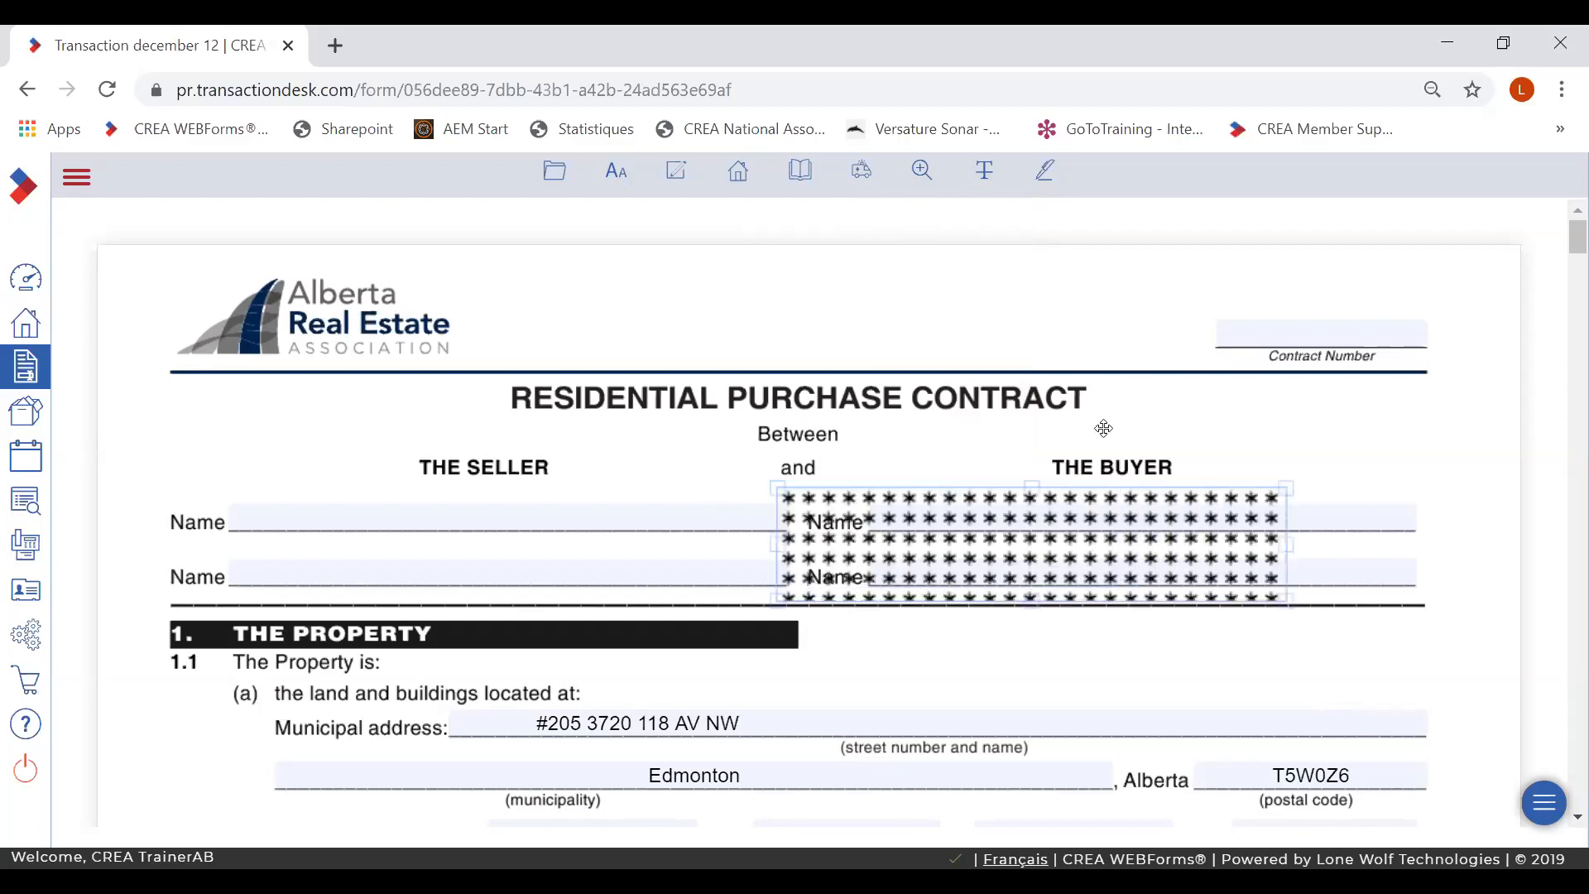
click(981, 181)
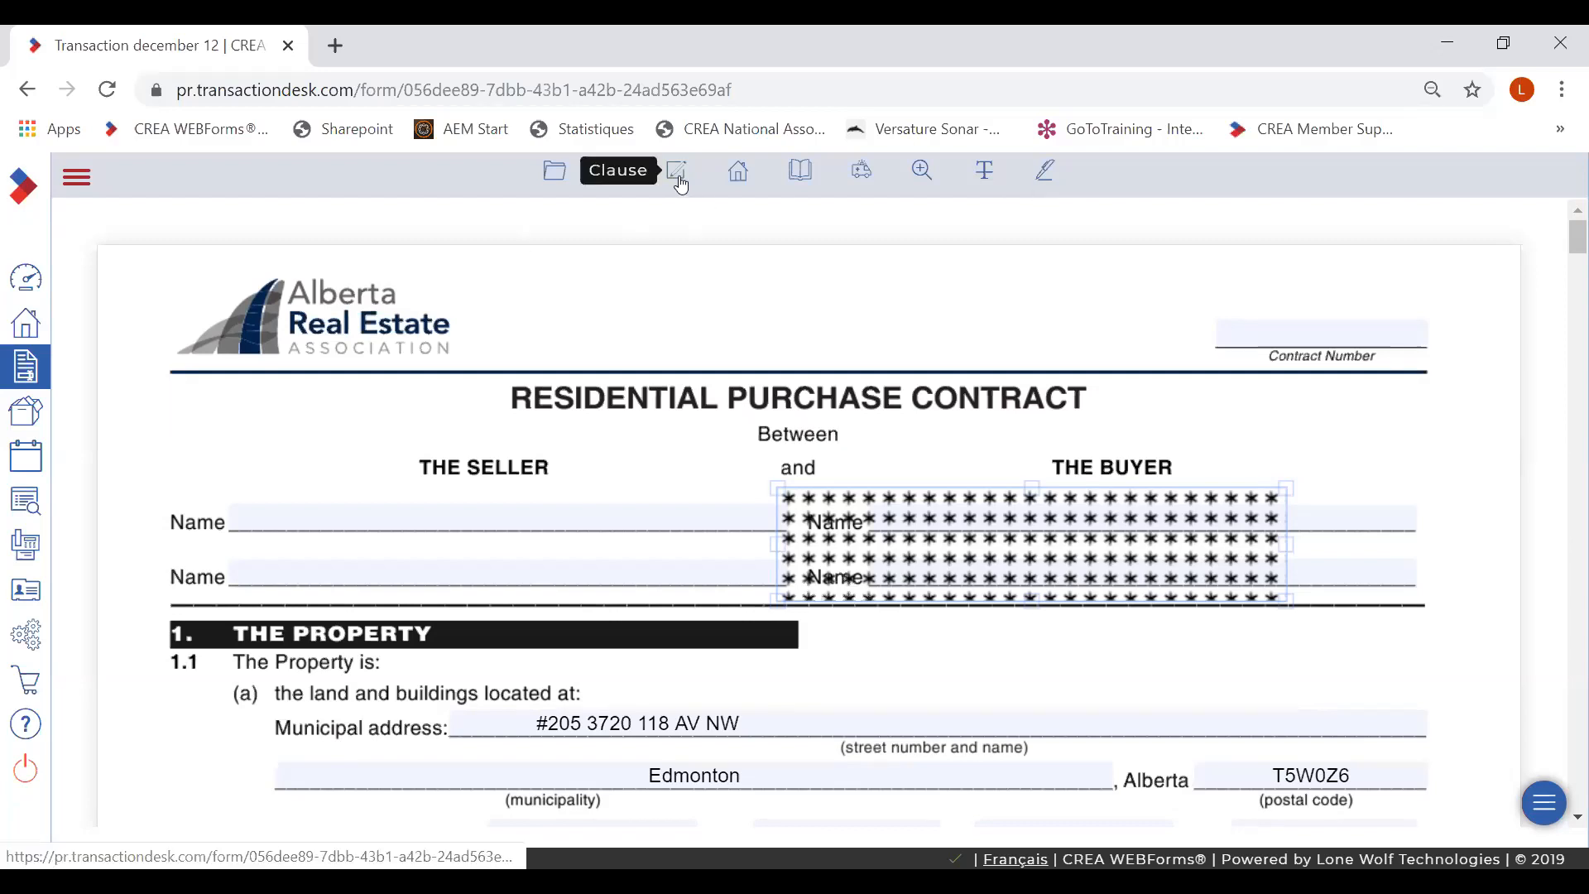
- Open the Addendum - Purchase Contract from Transaction Forms and place the cursor in its terms box
click(738, 175)
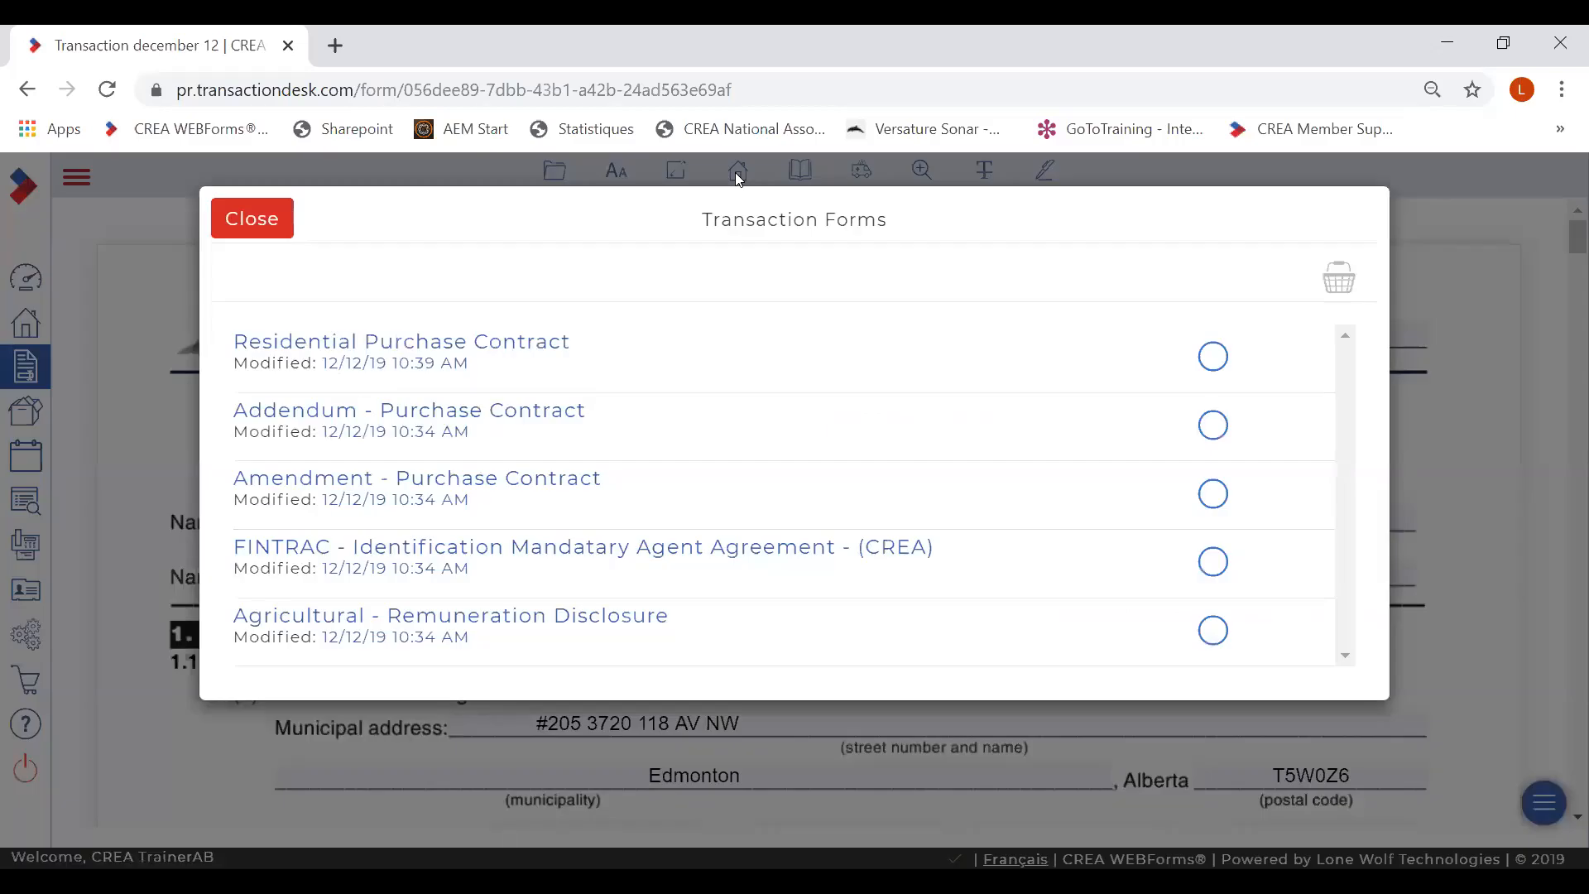
click(491, 412)
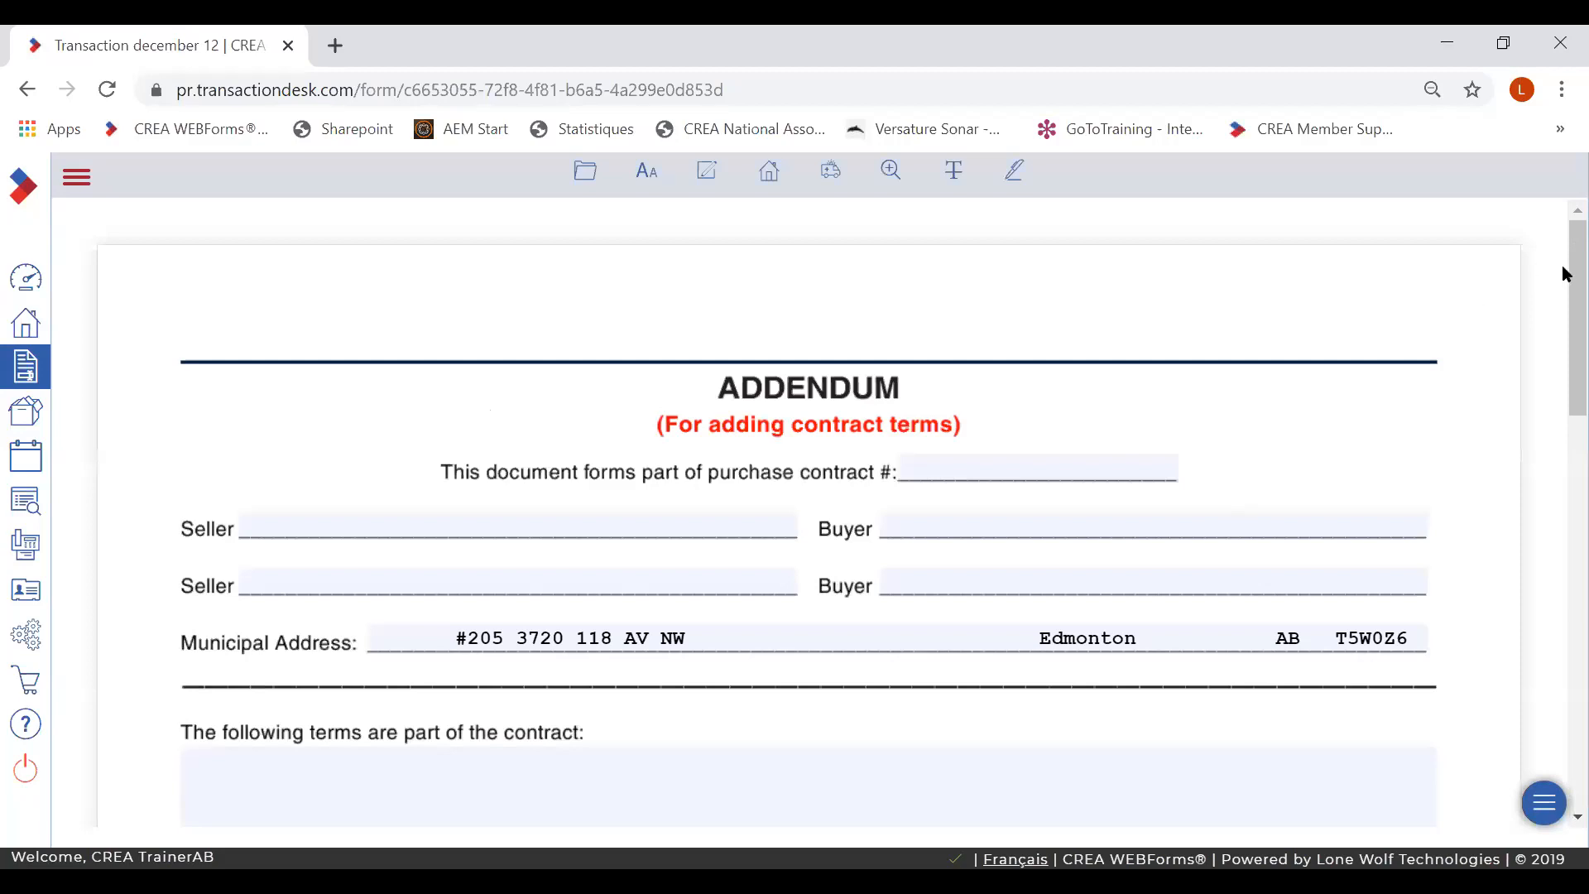
scroll(1564, 360, down, 1)
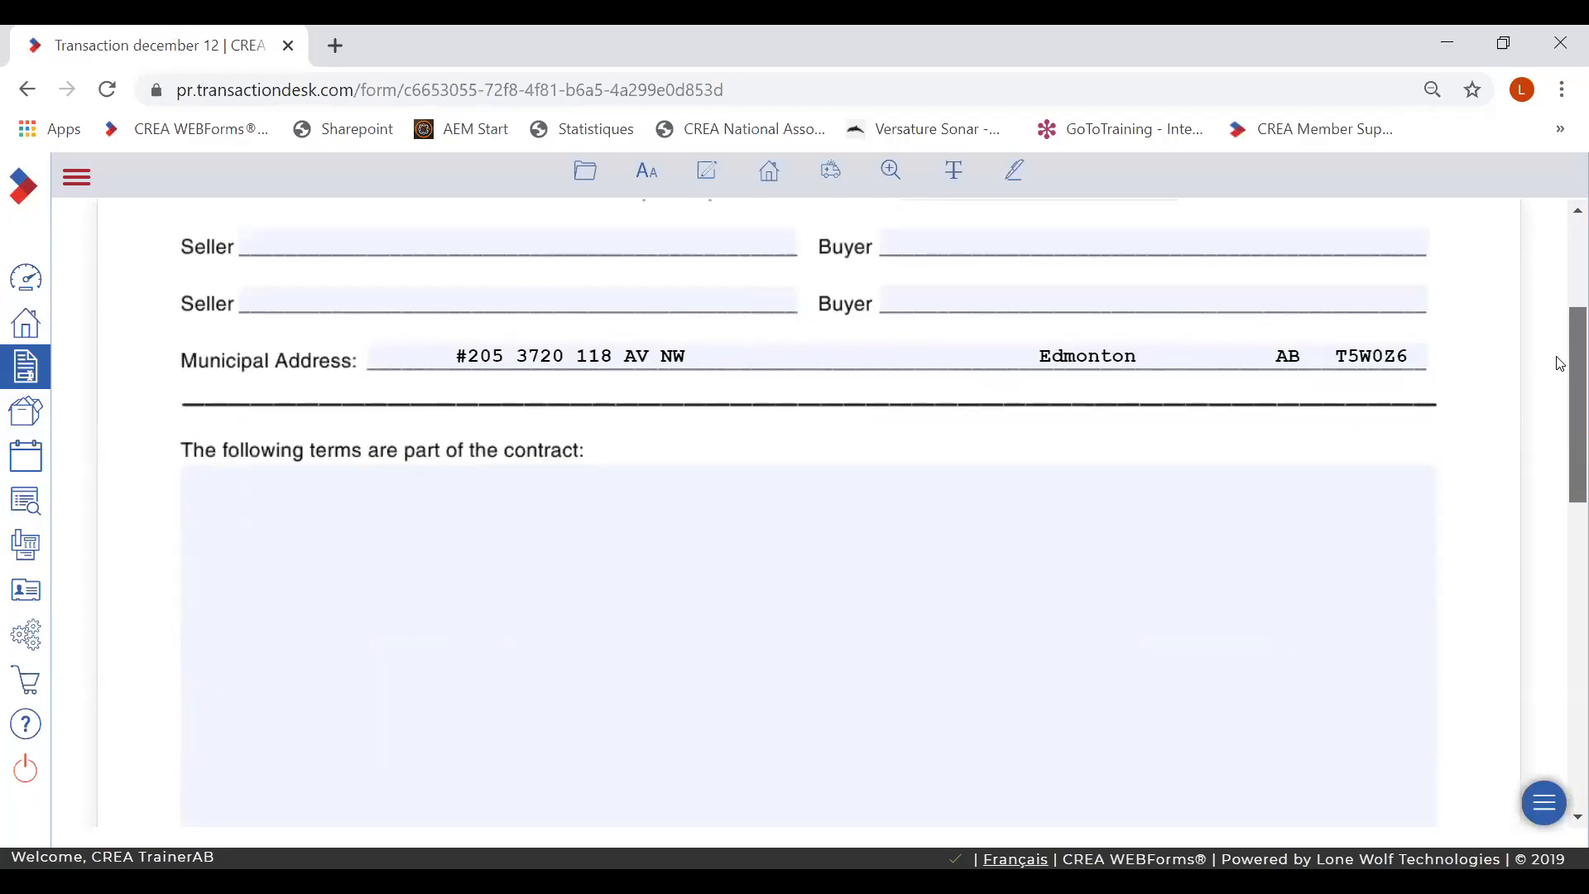
click(442, 573)
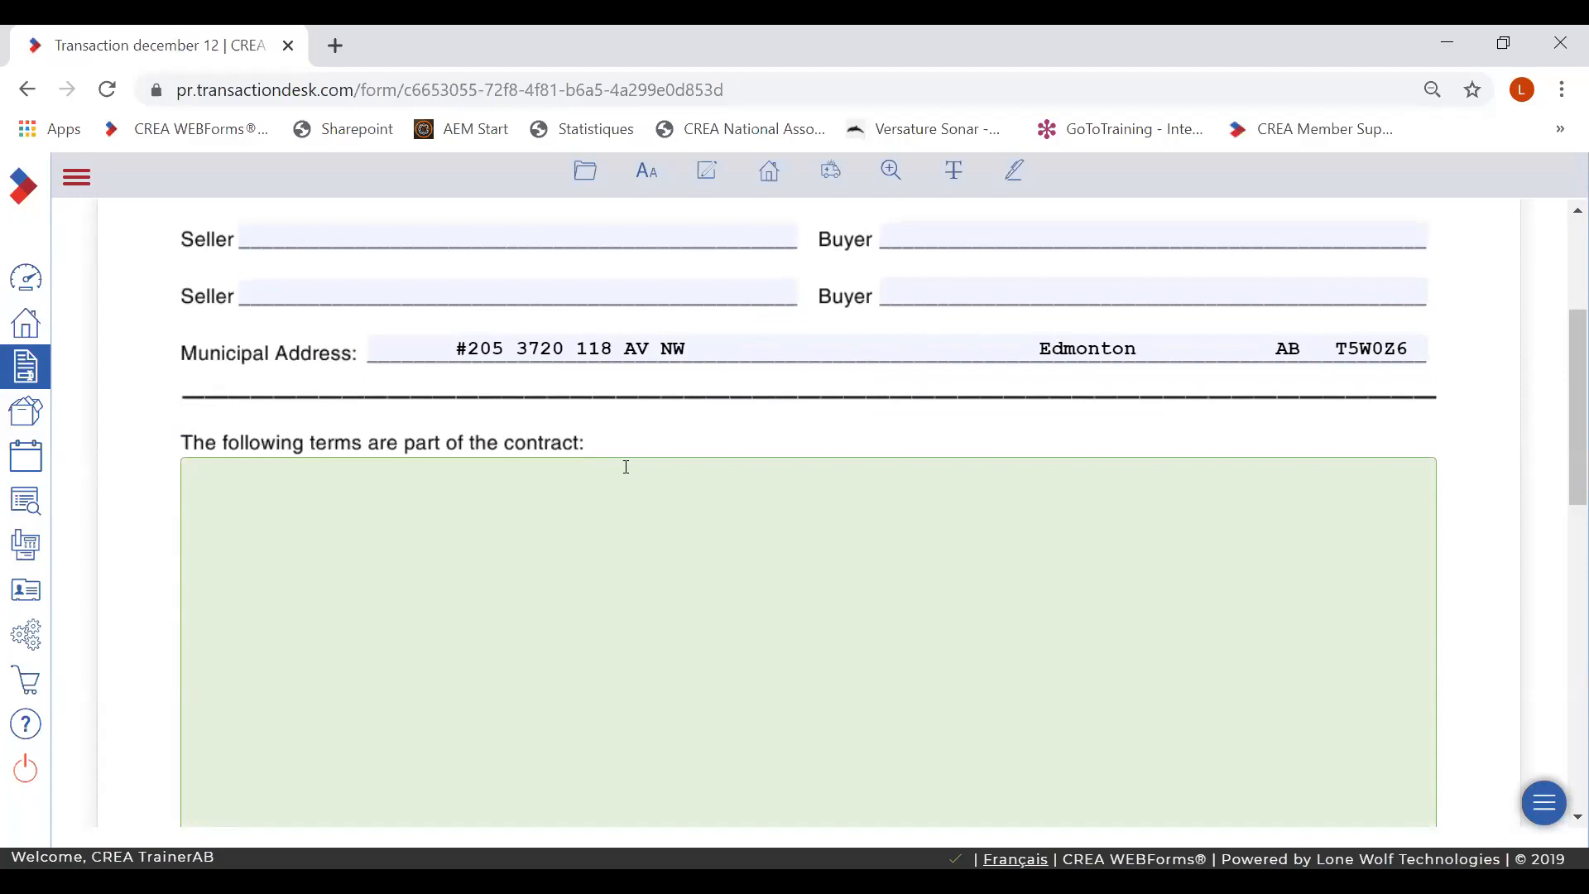
- Select the Property Disclosure clause from Personal Clauses
click(708, 176)
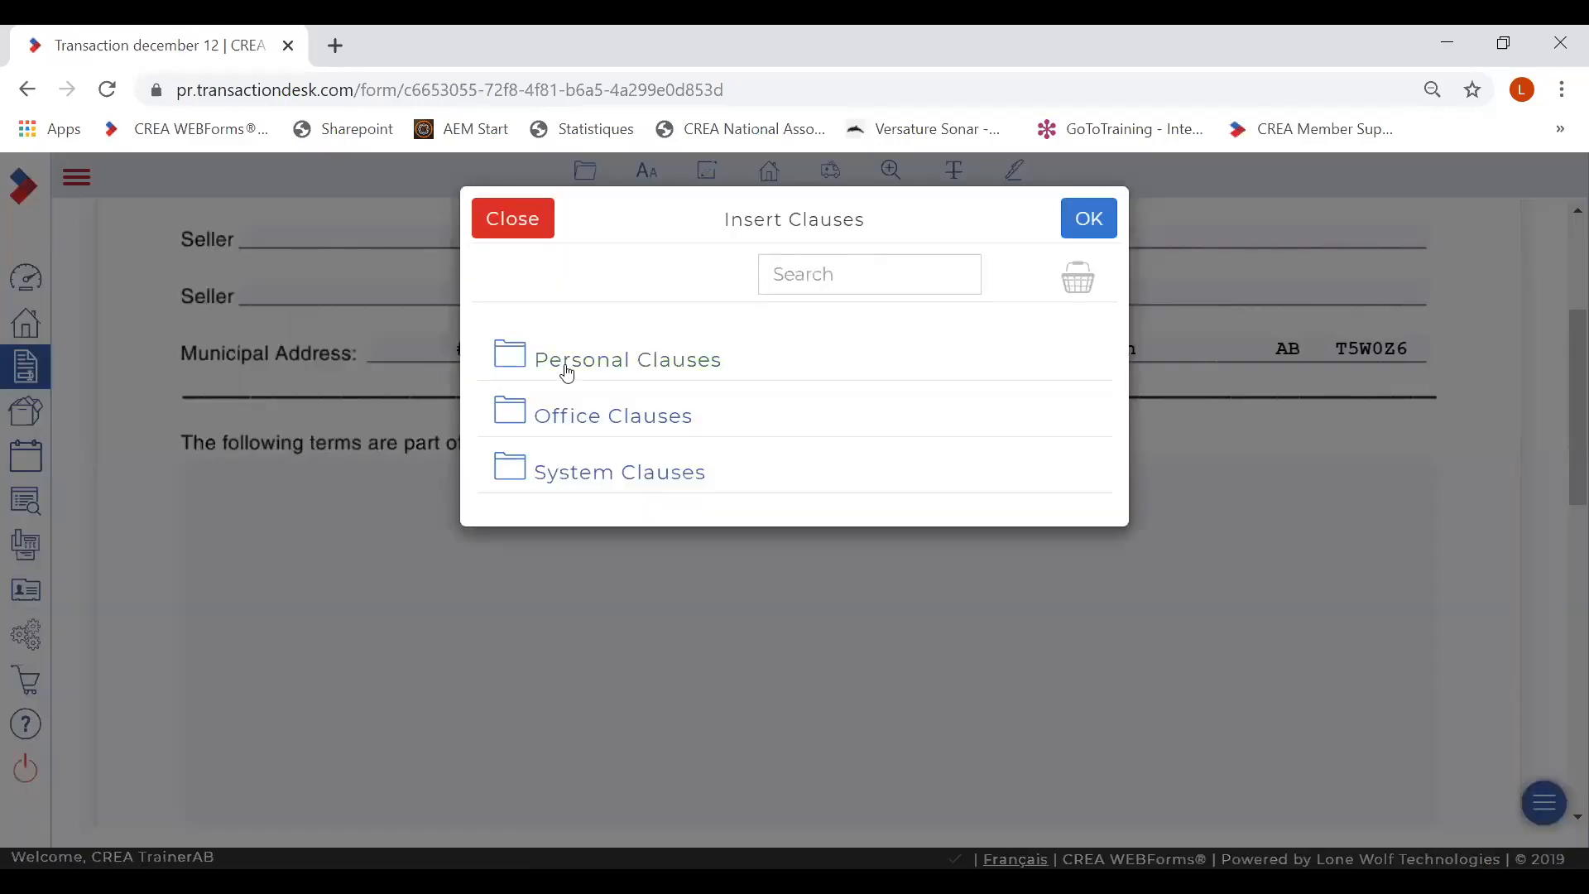
click(566, 371)
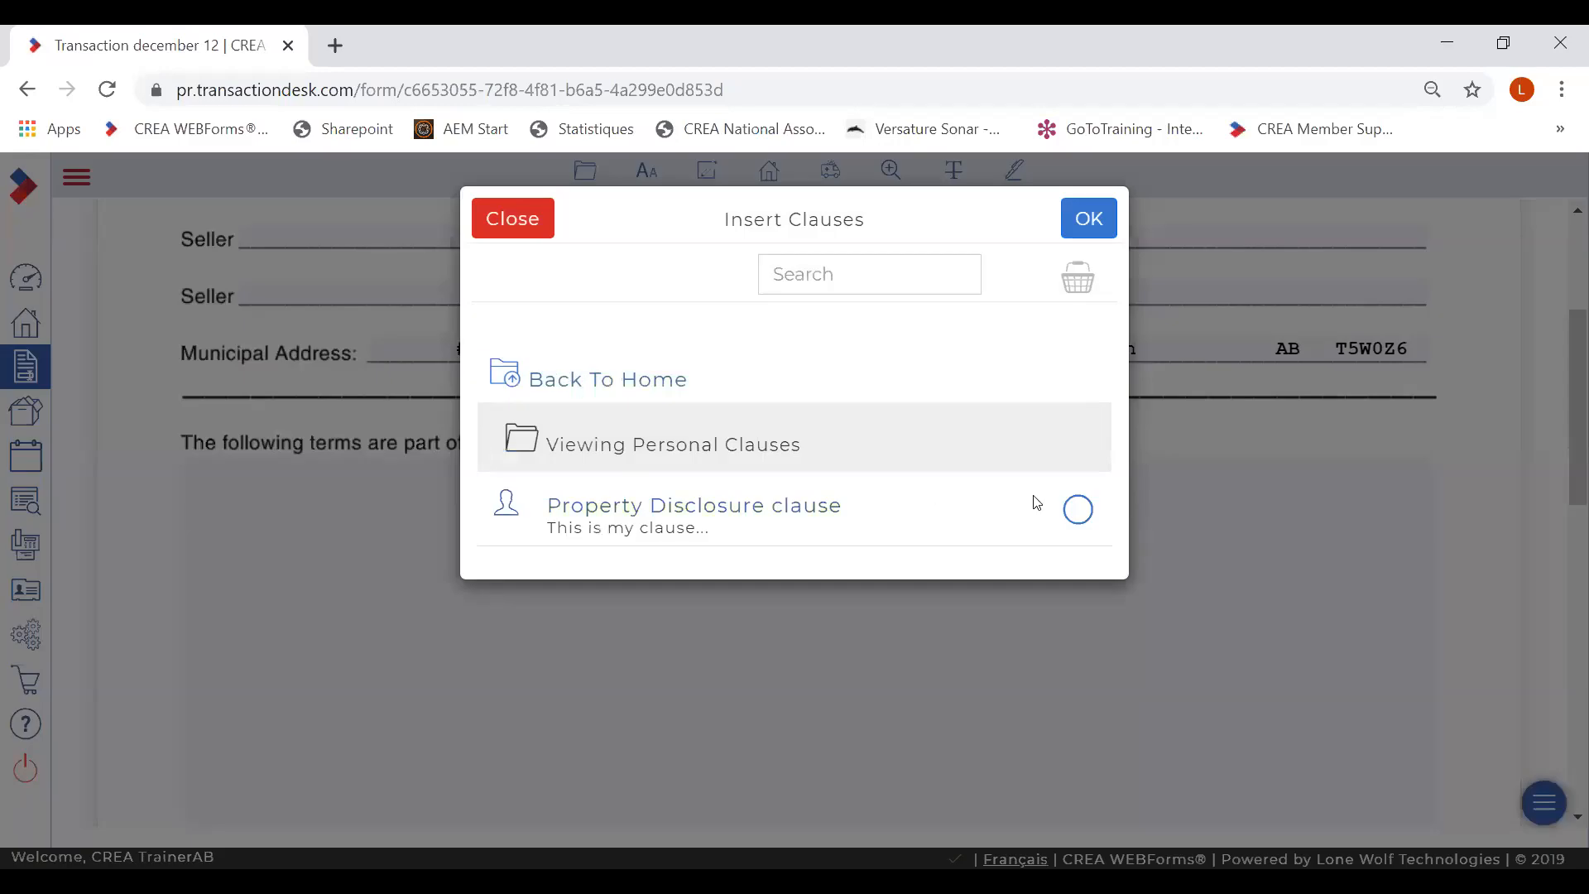
click(1078, 510)
- Select the Availability of permits and Estate sale buyers conditions from Residential: Additional Conditions
click(562, 383)
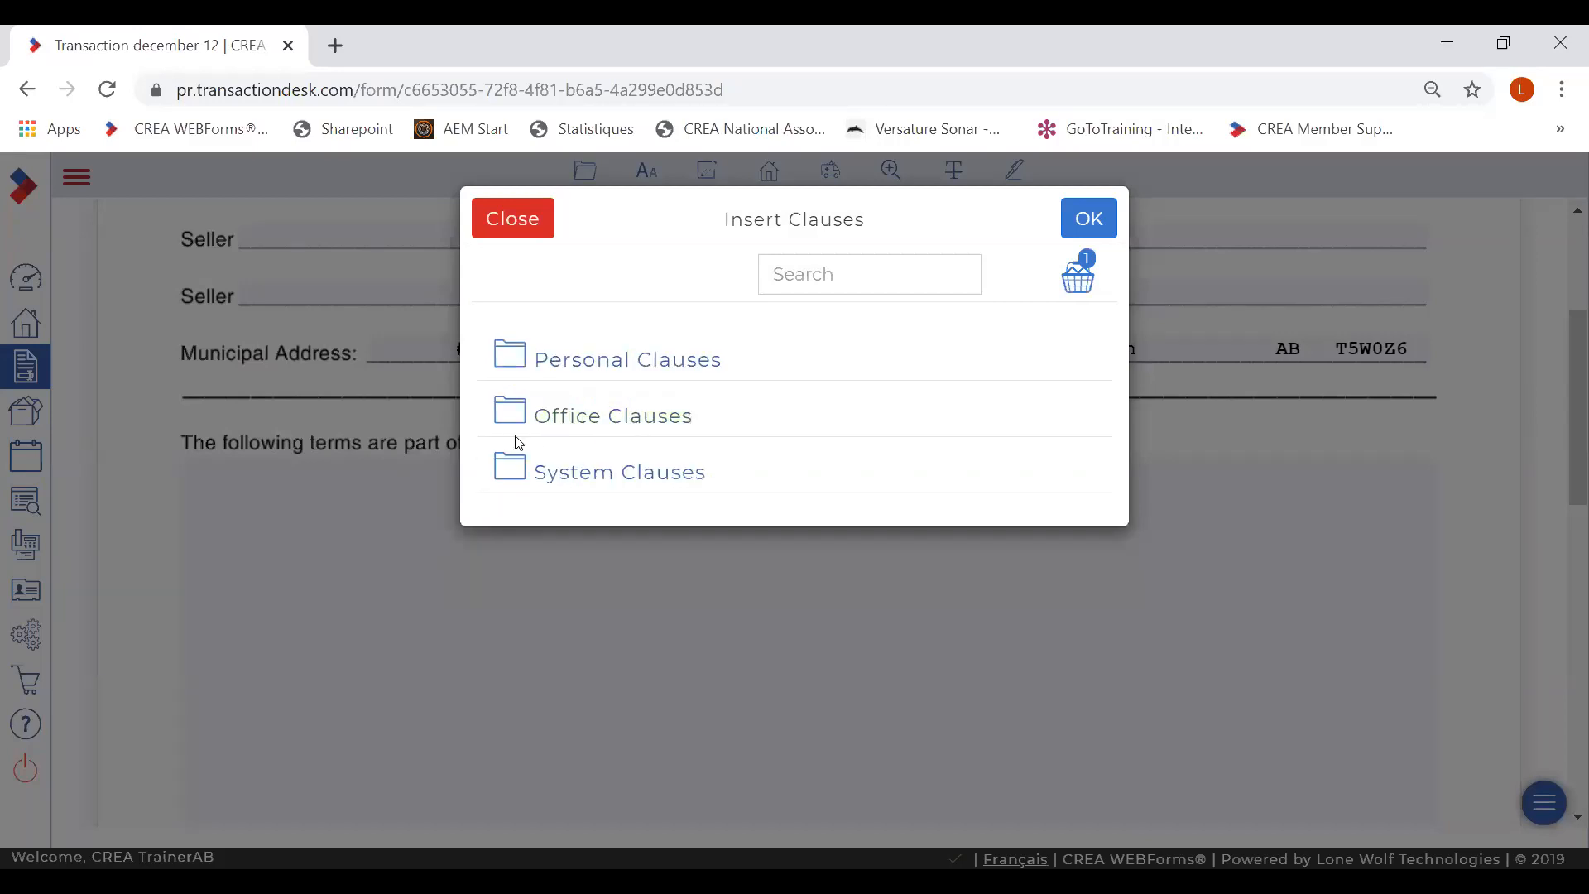
click(565, 478)
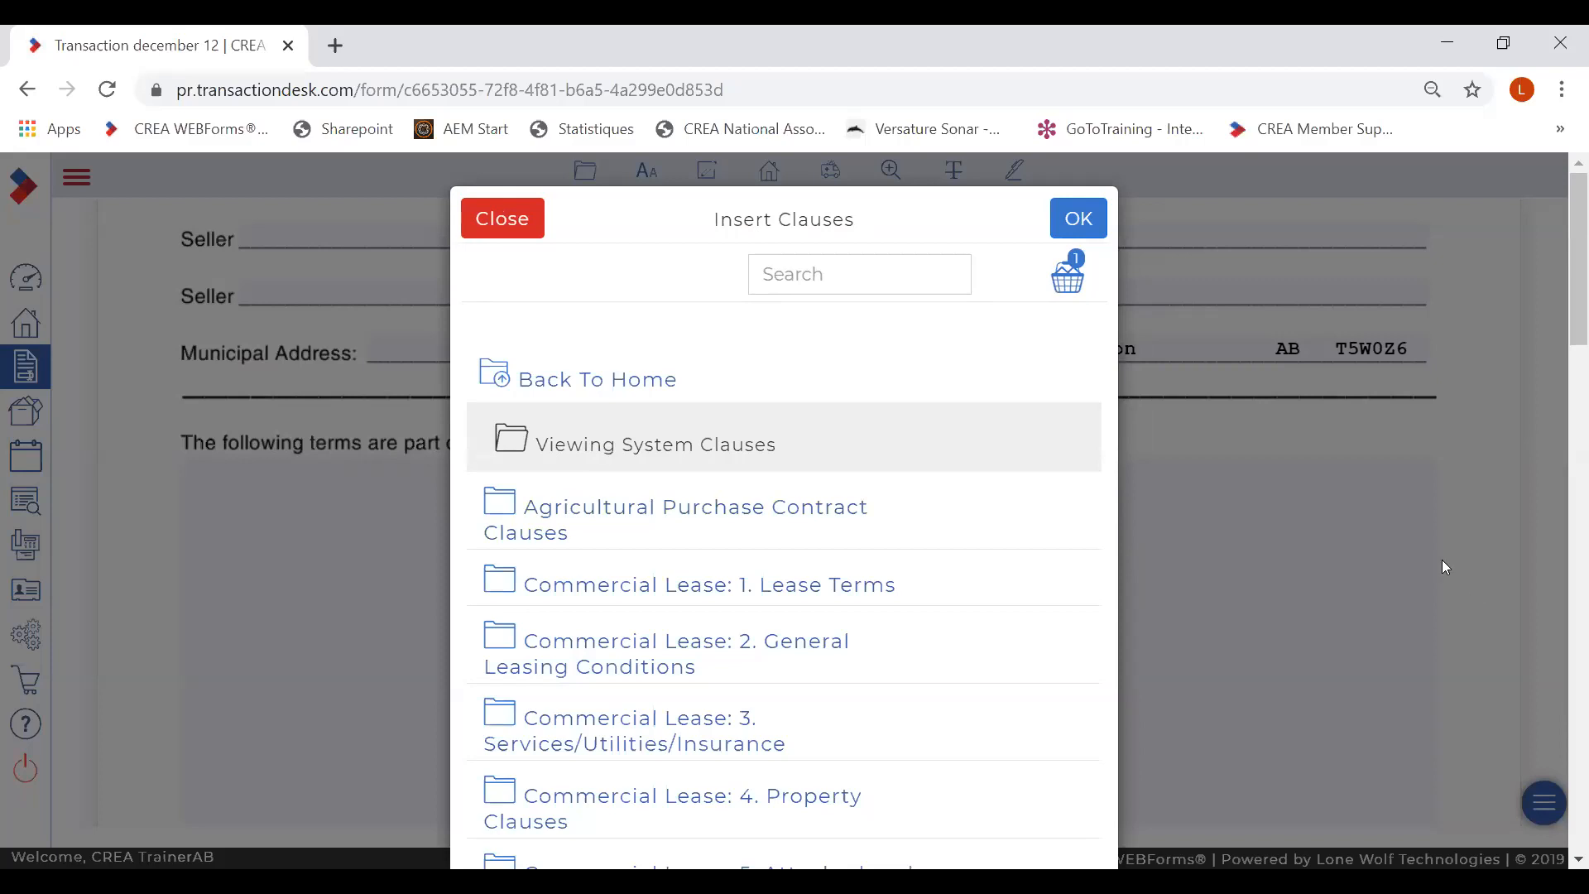
scroll(1566, 863, down, 4)
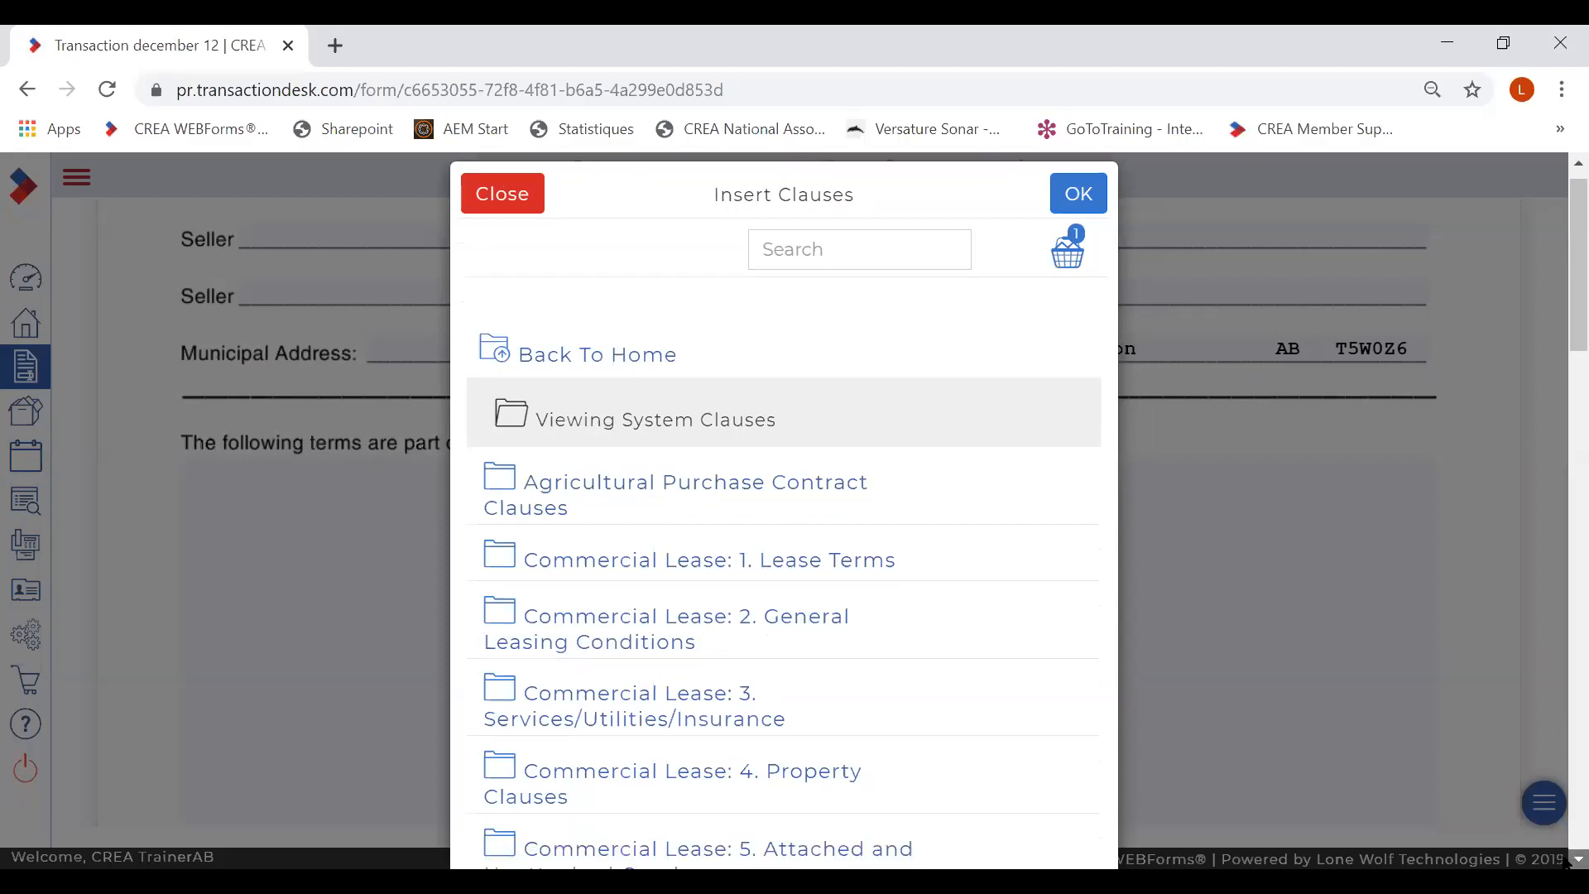
scroll(1566, 863, down, 5)
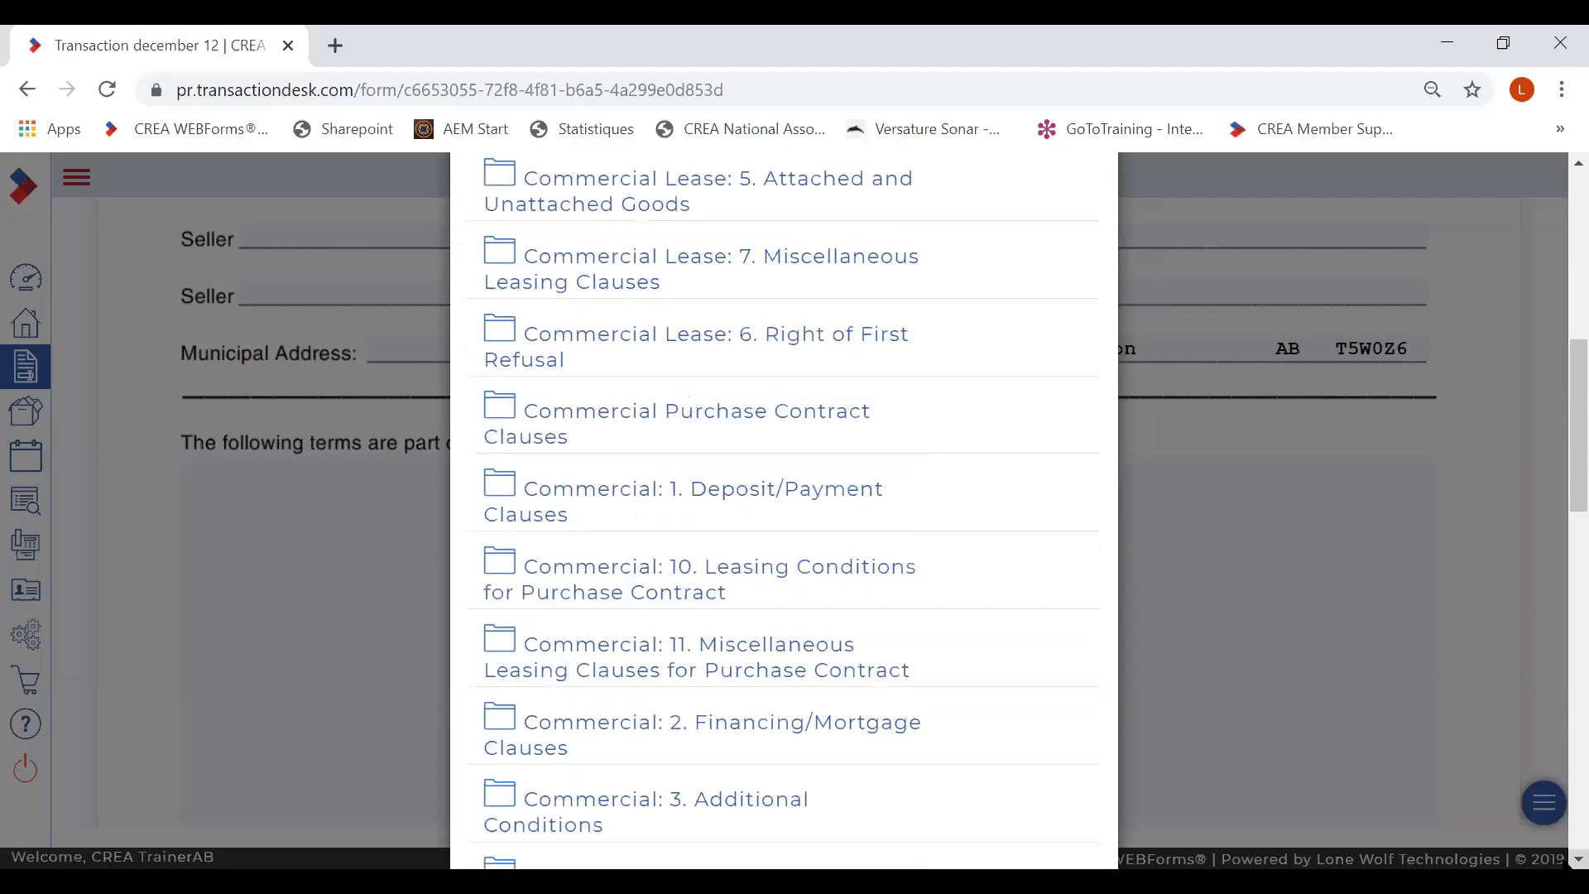
scroll(784, 509, down, 8)
scroll(784, 509, down, 7)
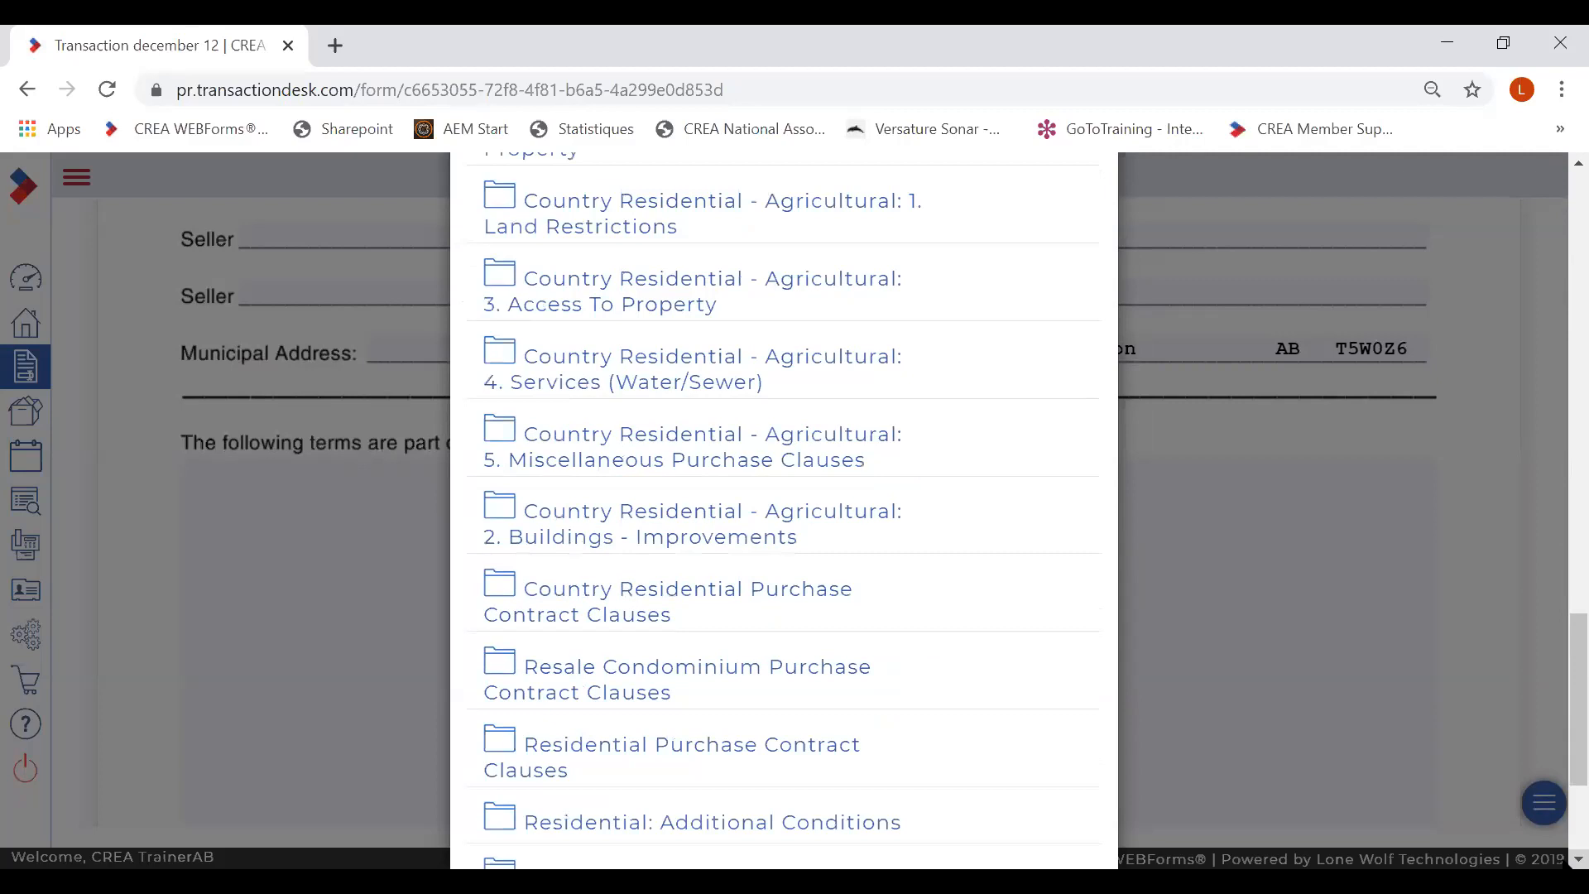
scroll(784, 509, down, 1)
scroll(784, 508, down, 1)
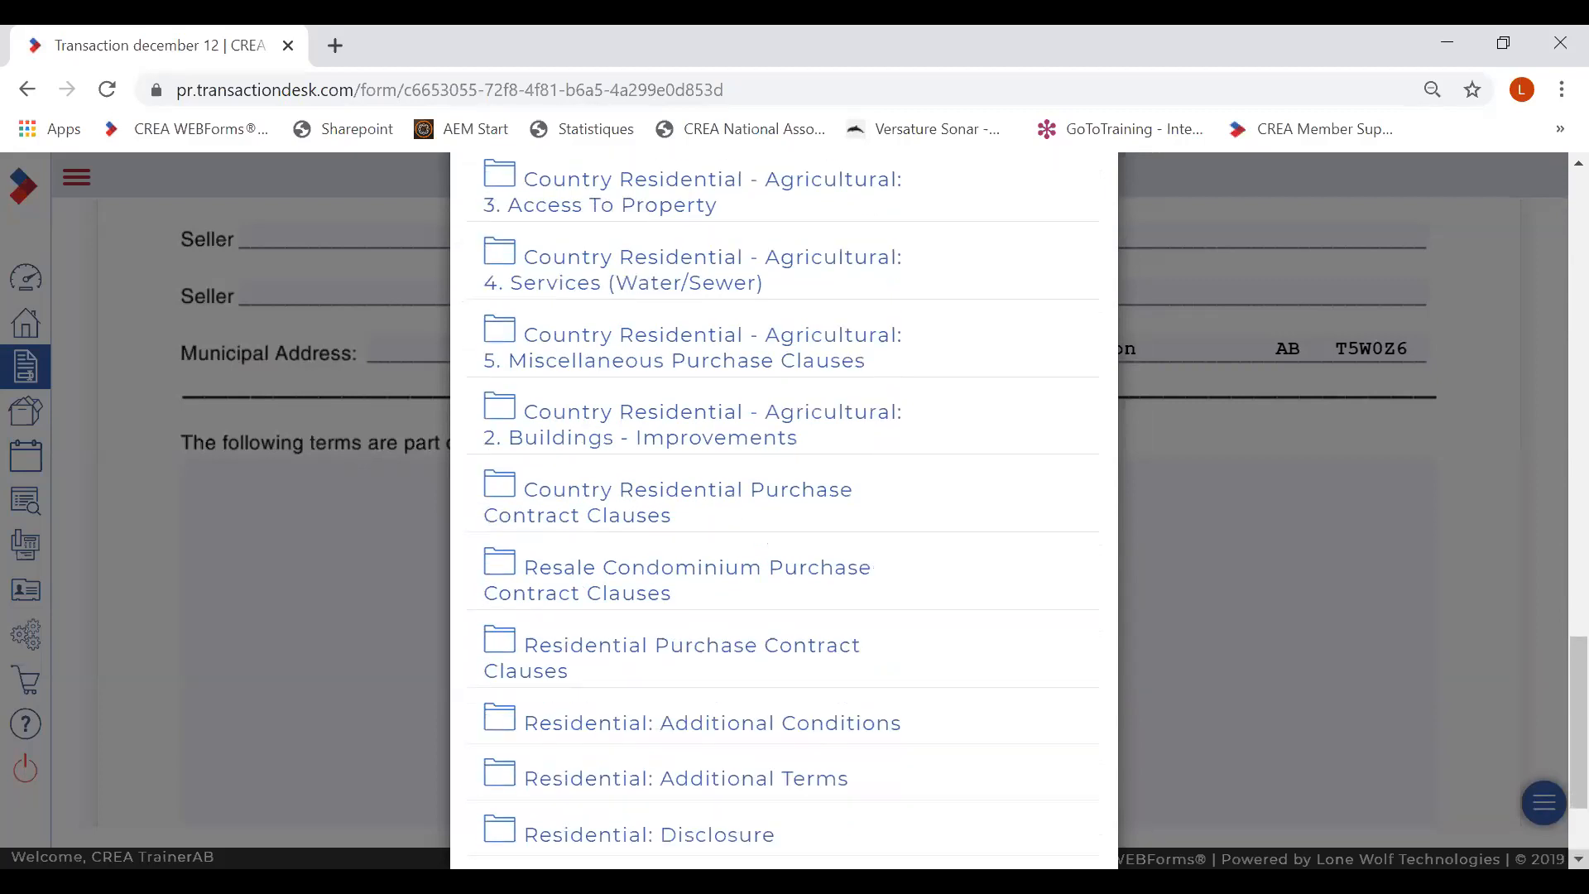
click(635, 728)
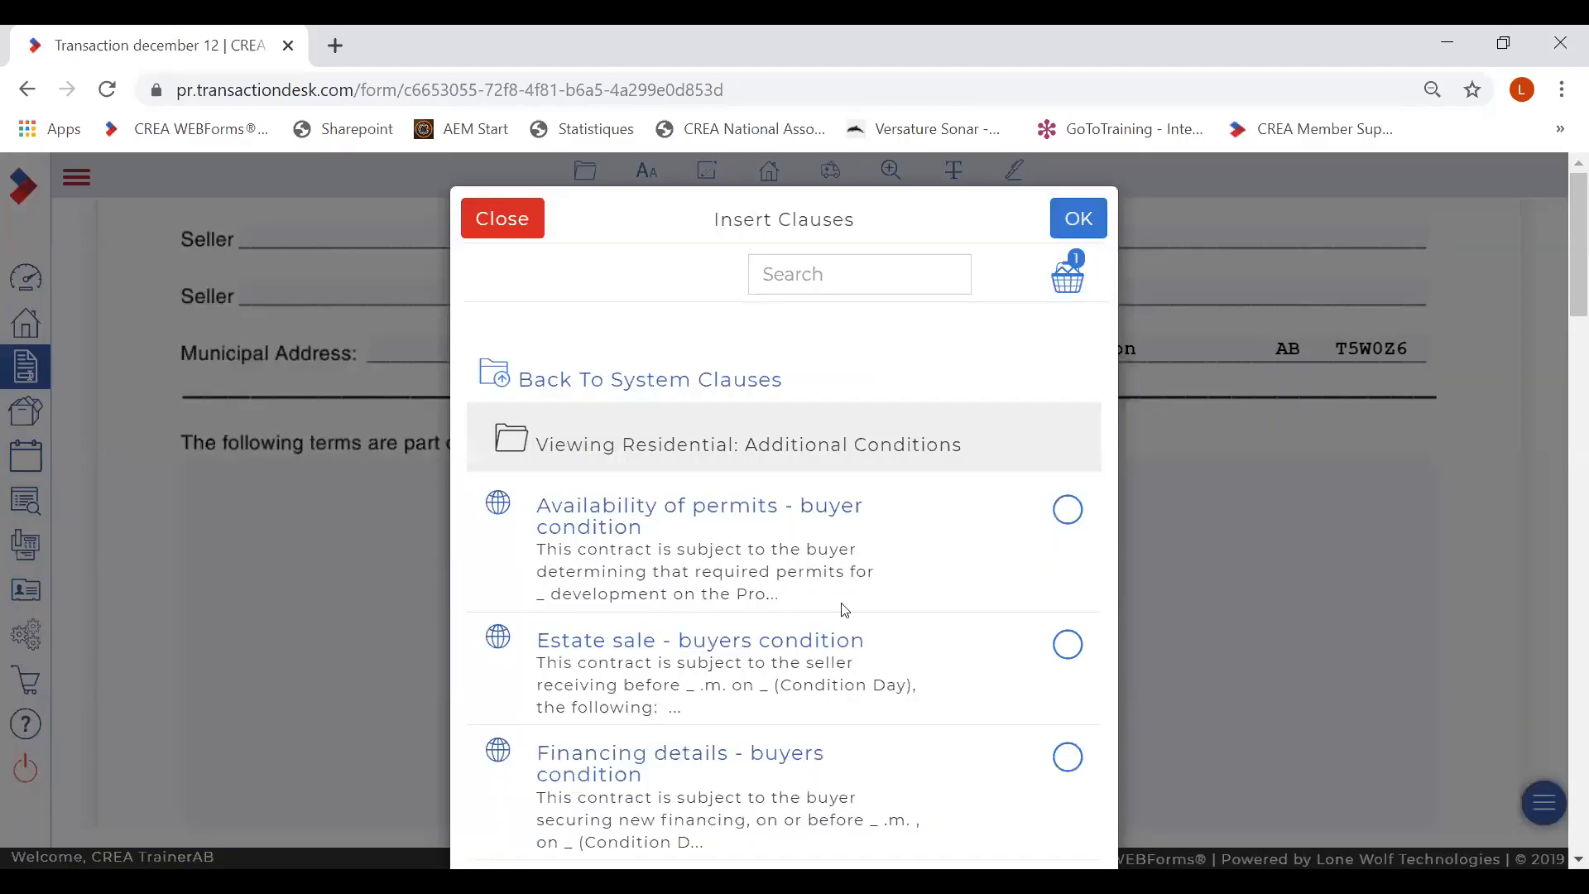
click(685, 509)
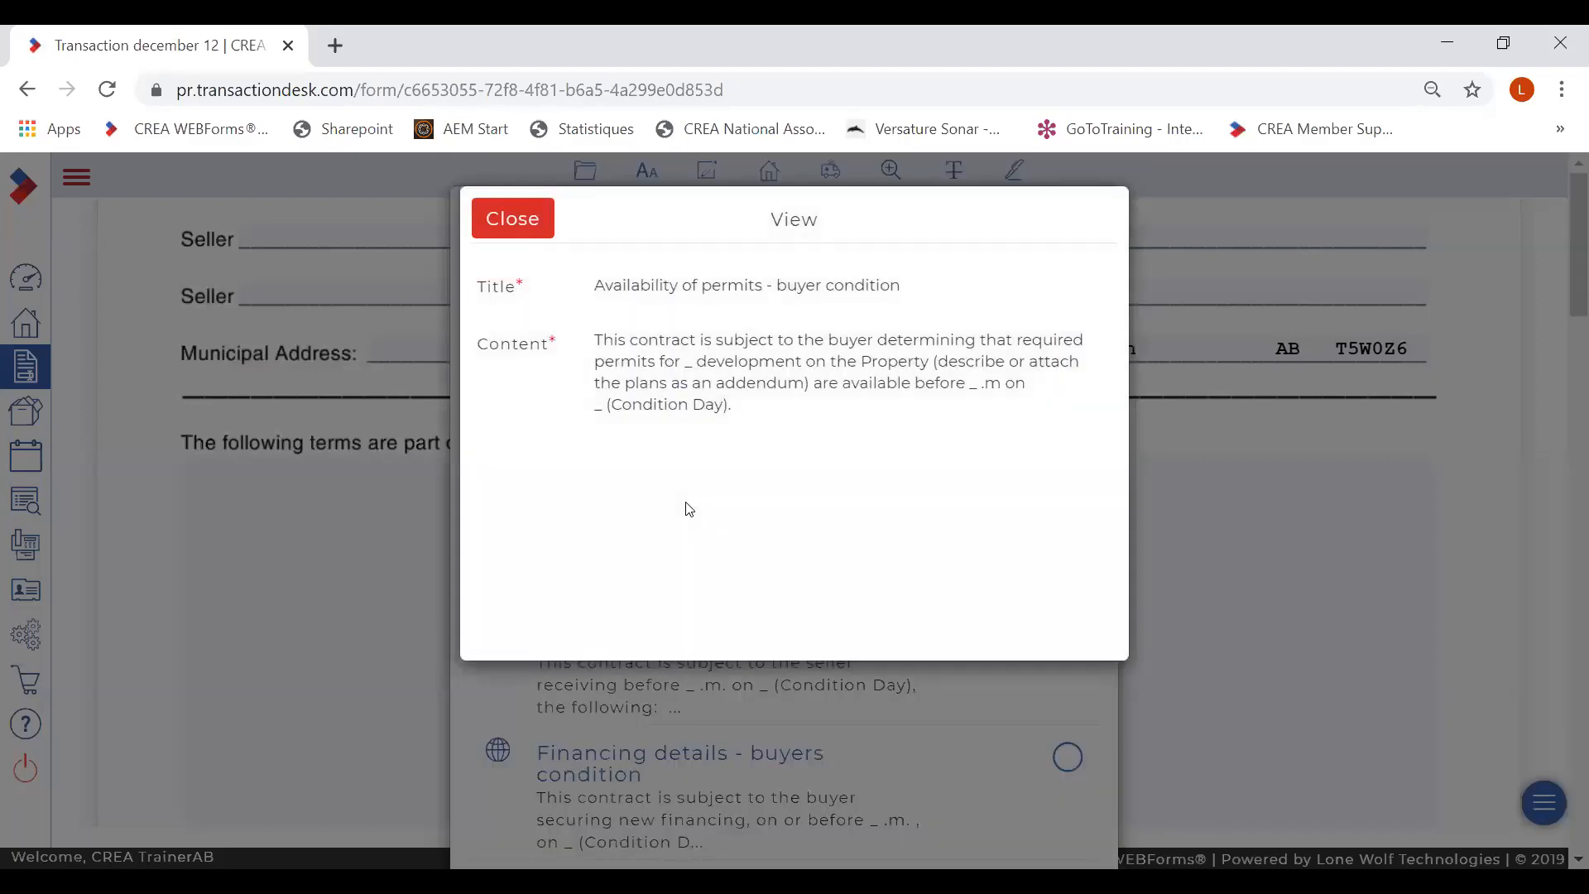
click(504, 230)
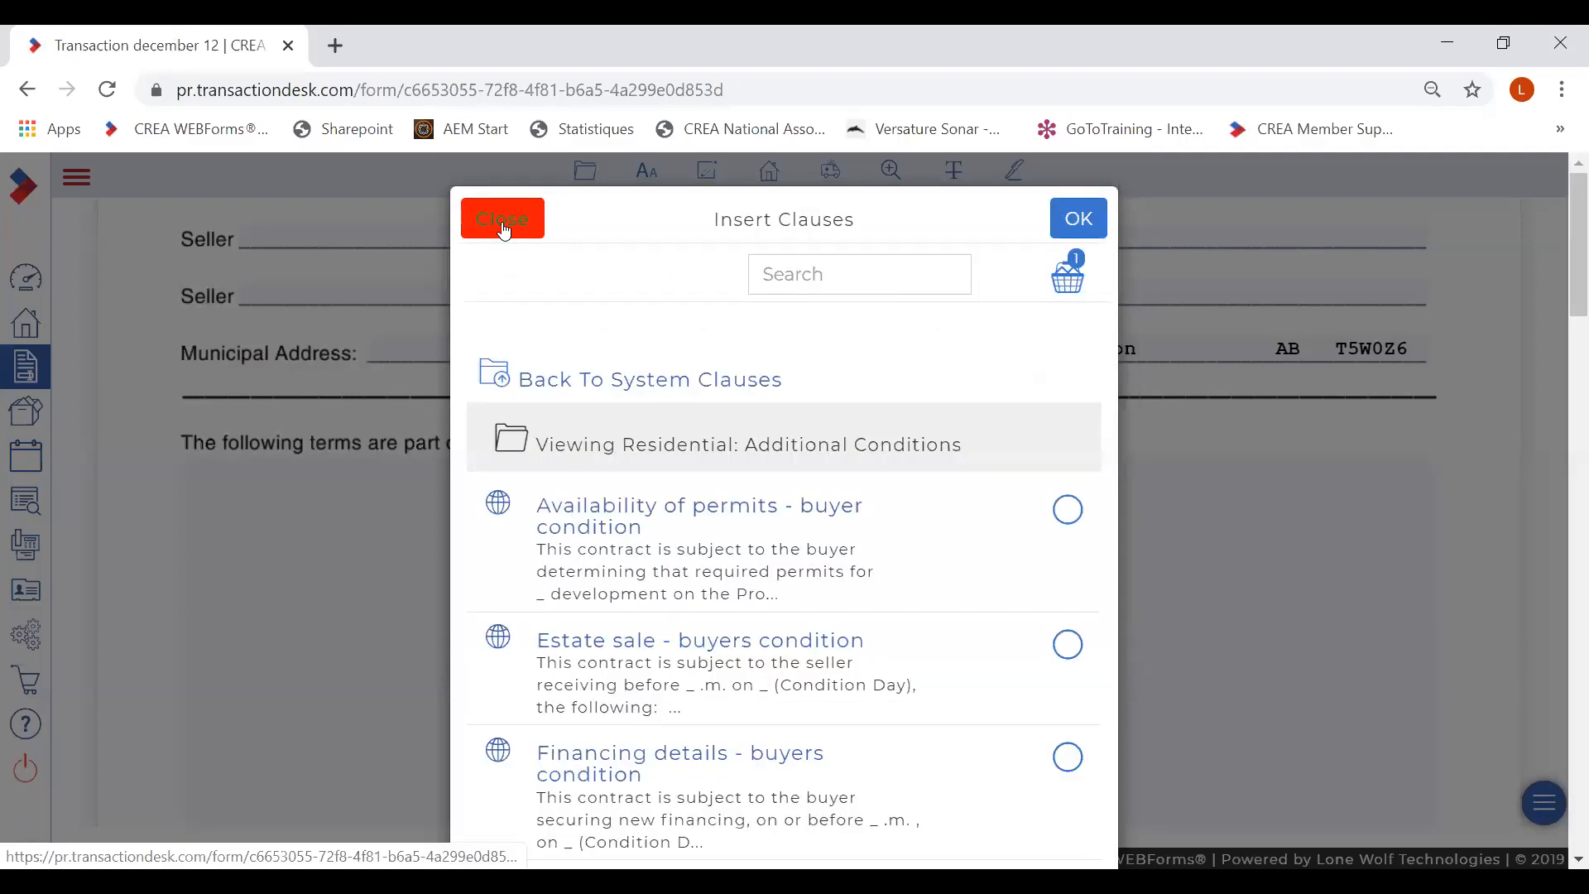
click(1068, 509)
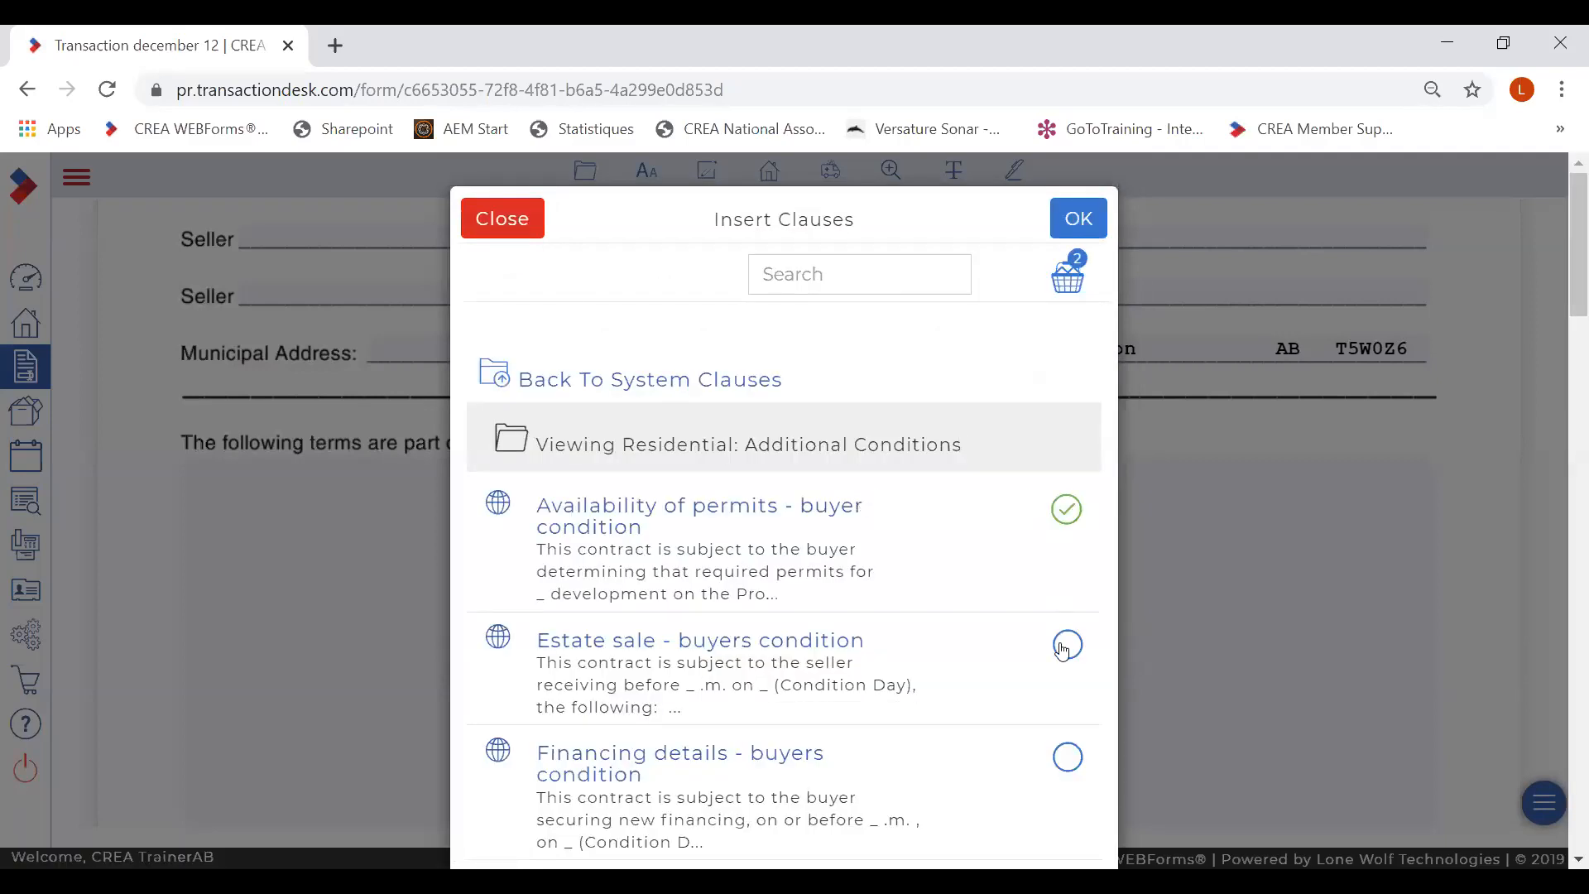
click(1069, 647)
- Add the Financing details buyers condition, review the four chosen clauses, and insert them
click(573, 382)
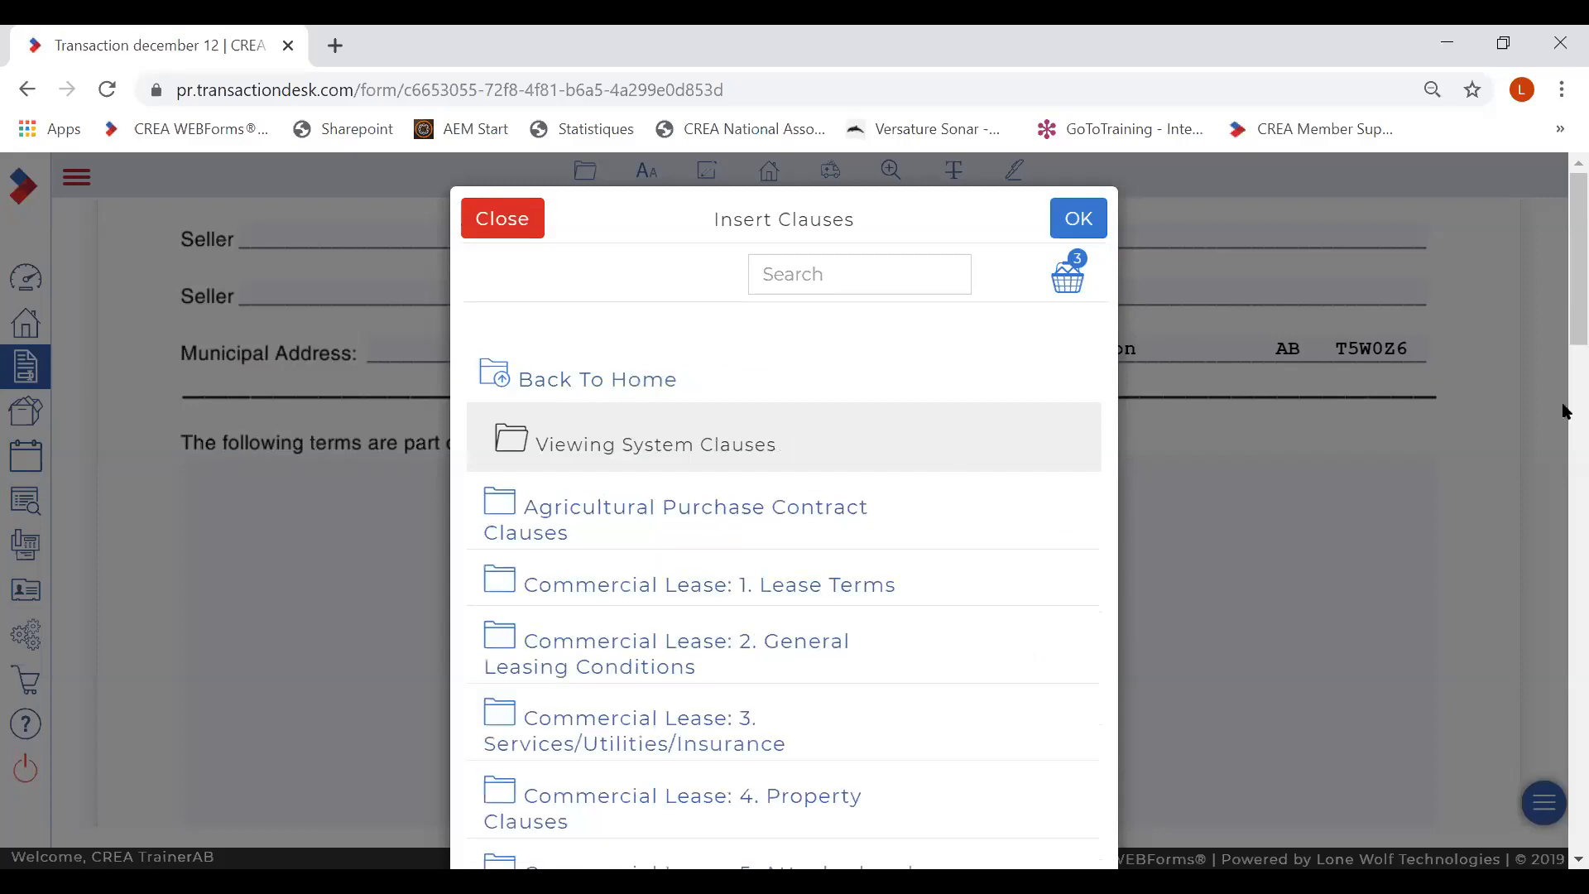
drag(1566, 308, 1567, 807)
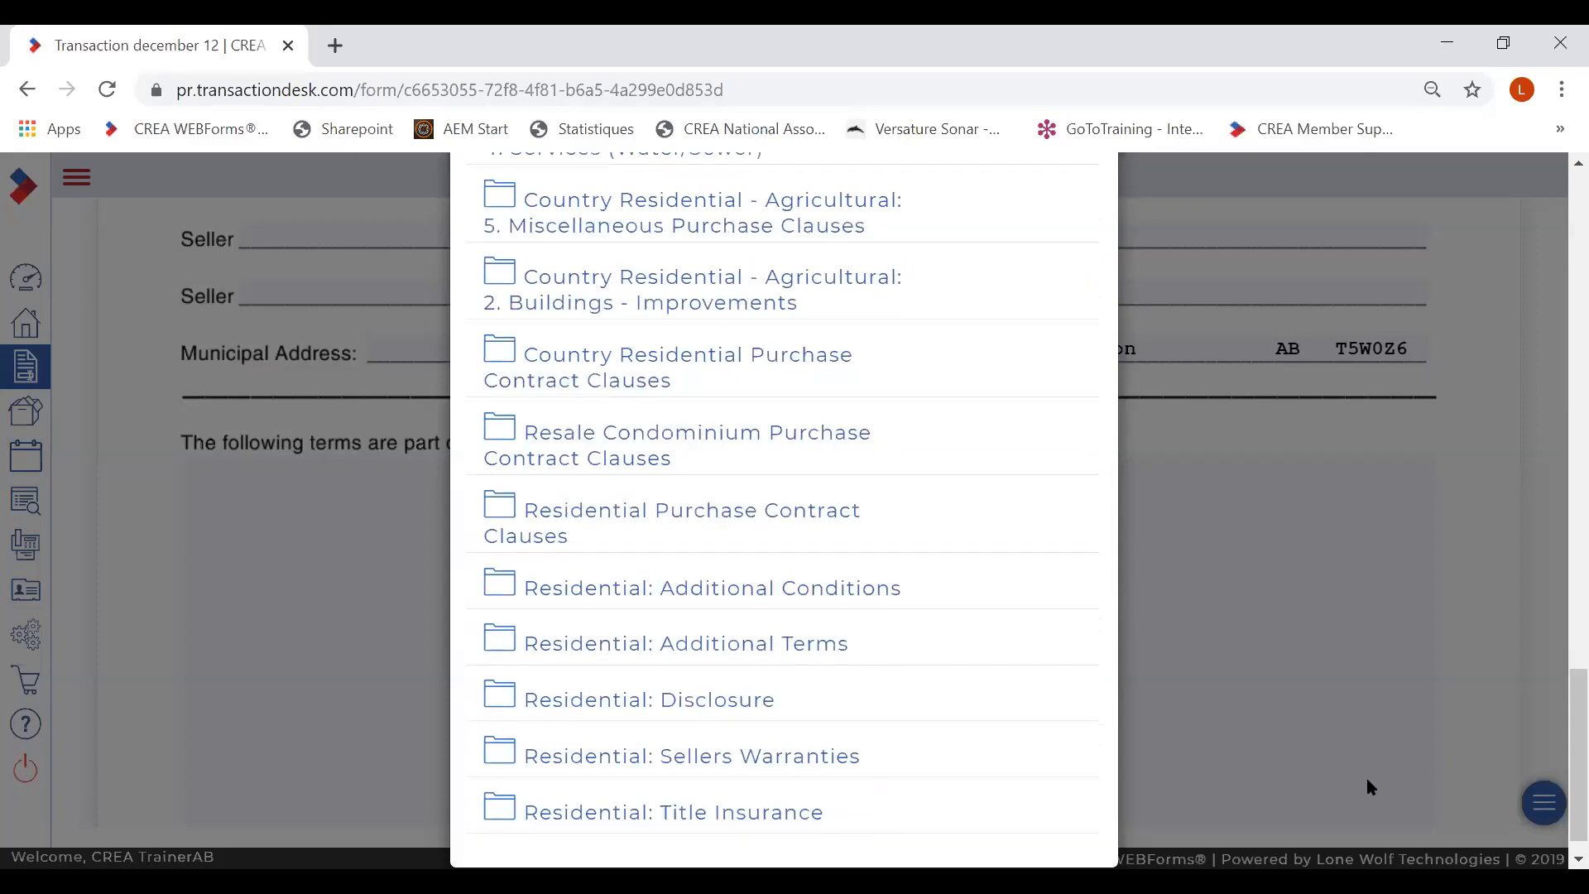
click(609, 591)
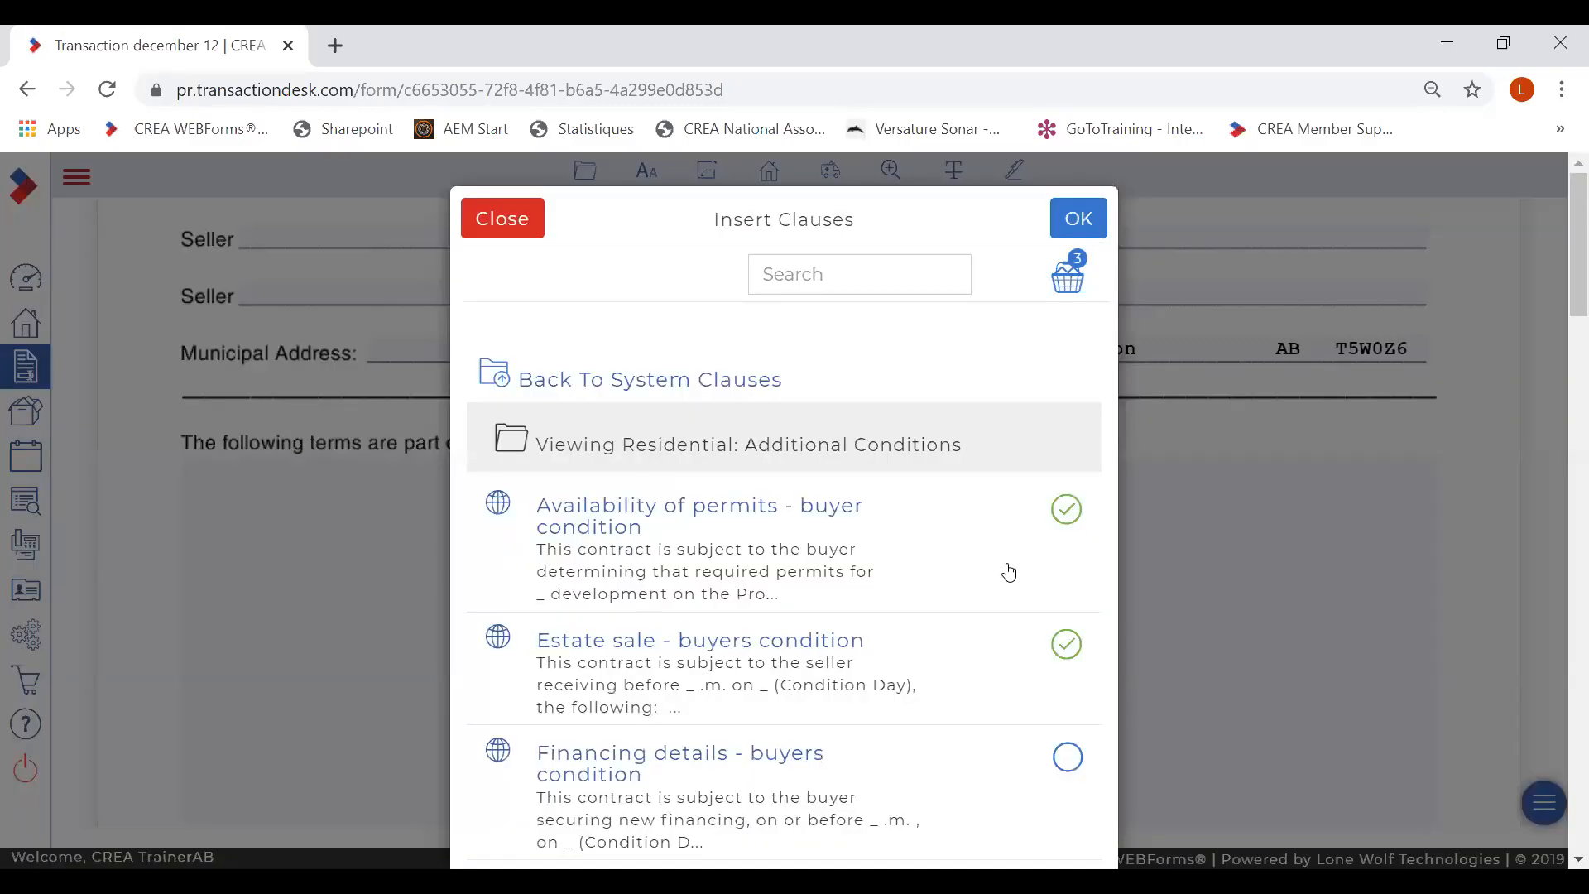
click(1067, 768)
click(1070, 279)
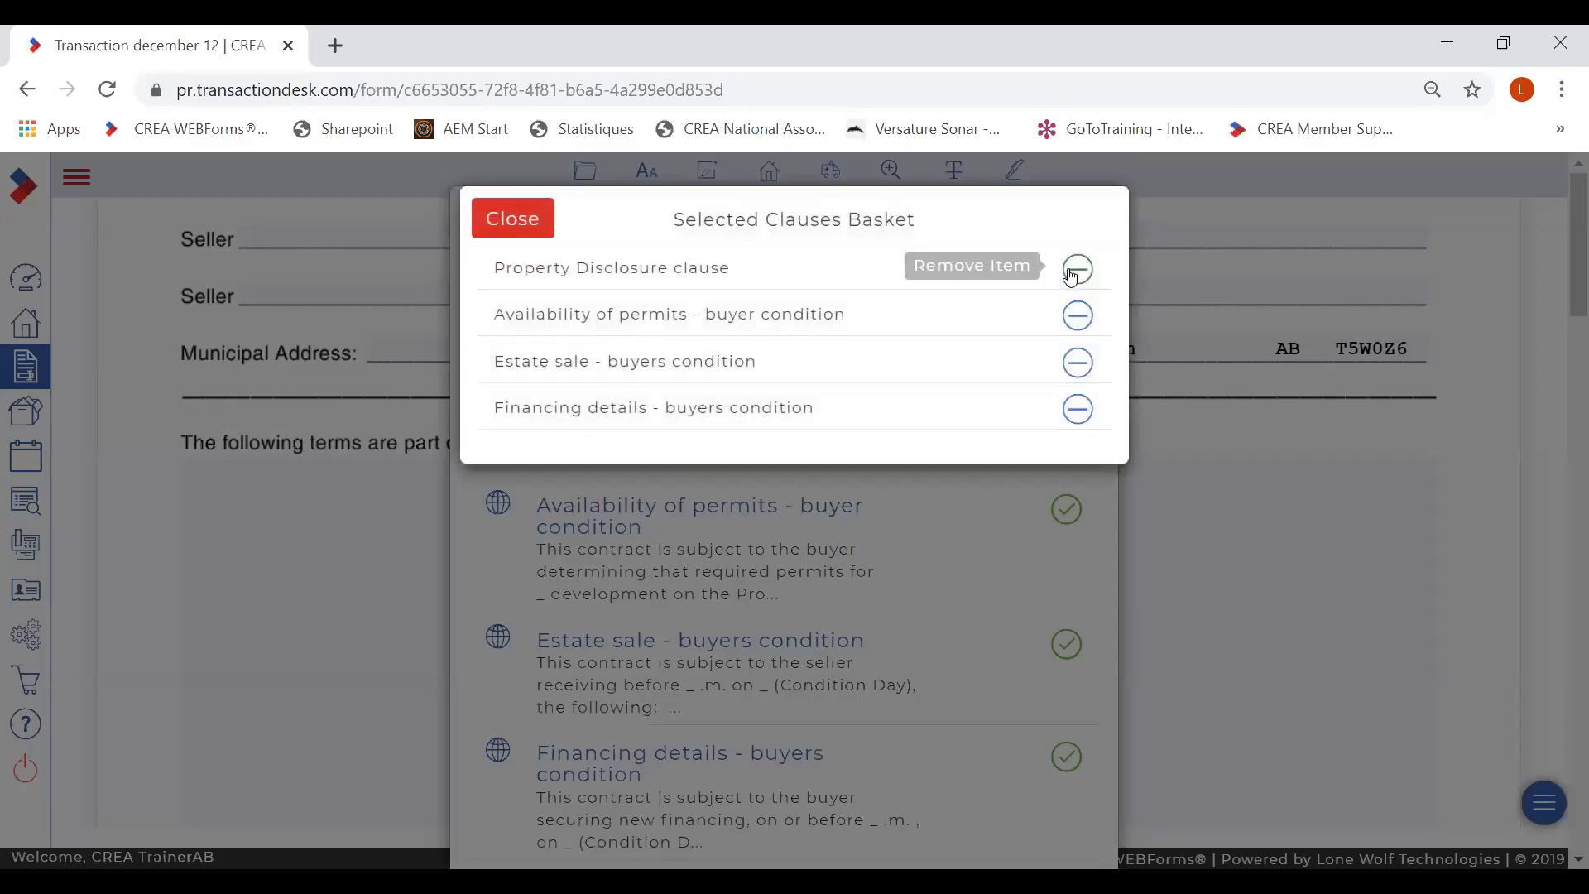
click(510, 226)
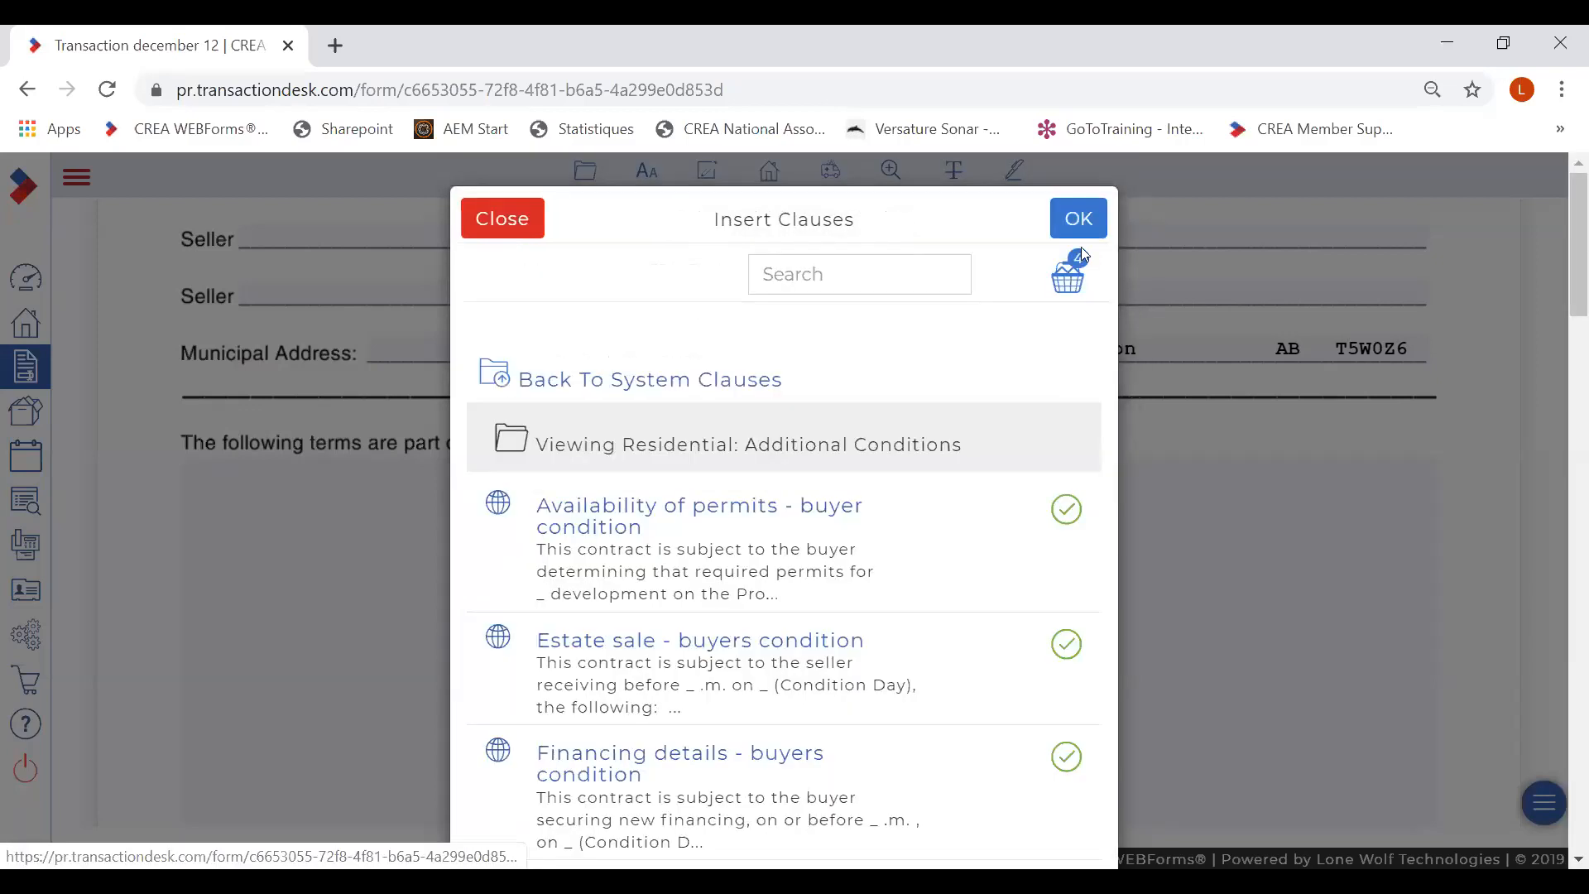
click(1067, 221)
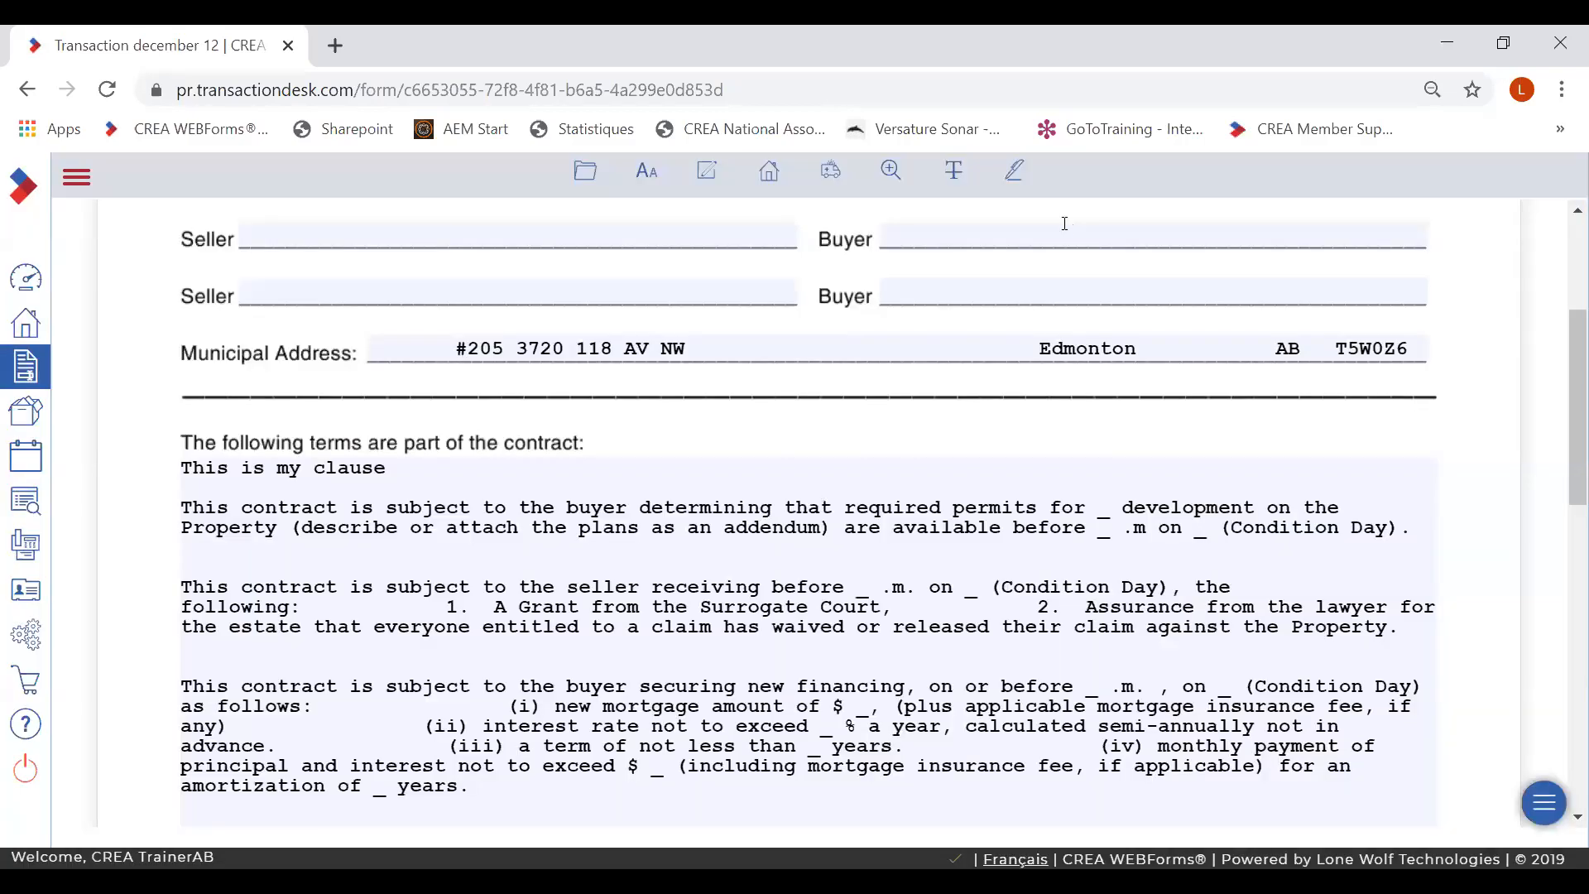
- Type 'fkdkfkdldld' into the terms and delete the extra spaces before (i) in the financing clause
click(414, 564)
text(fkdkfkdldld)
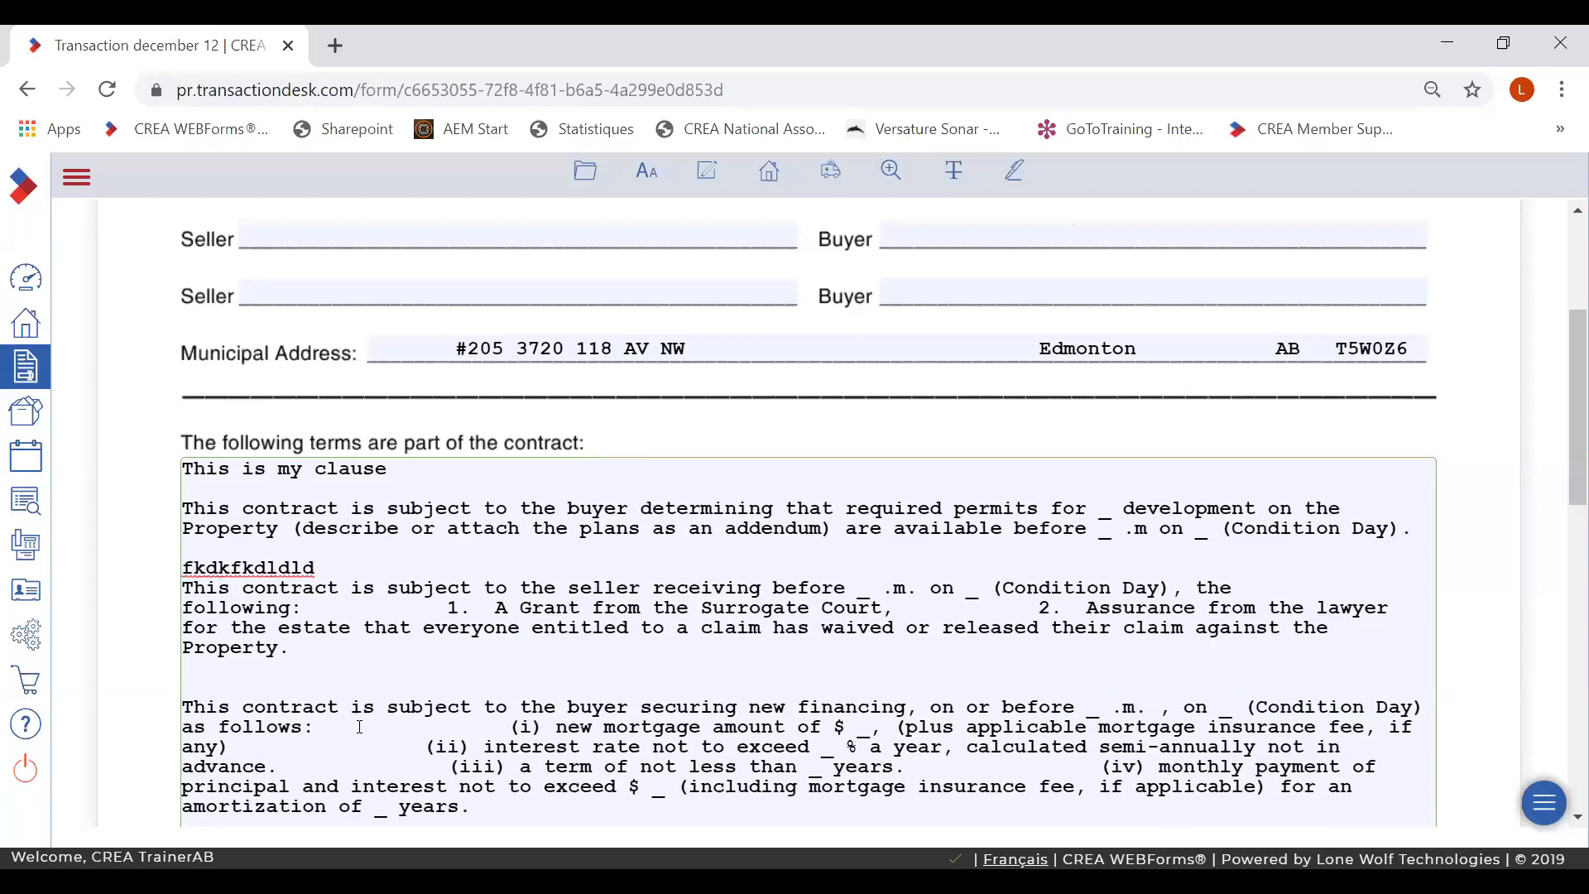
click(505, 727)
key(BackSpace)
key(BackSpace)
key(BackSpace)
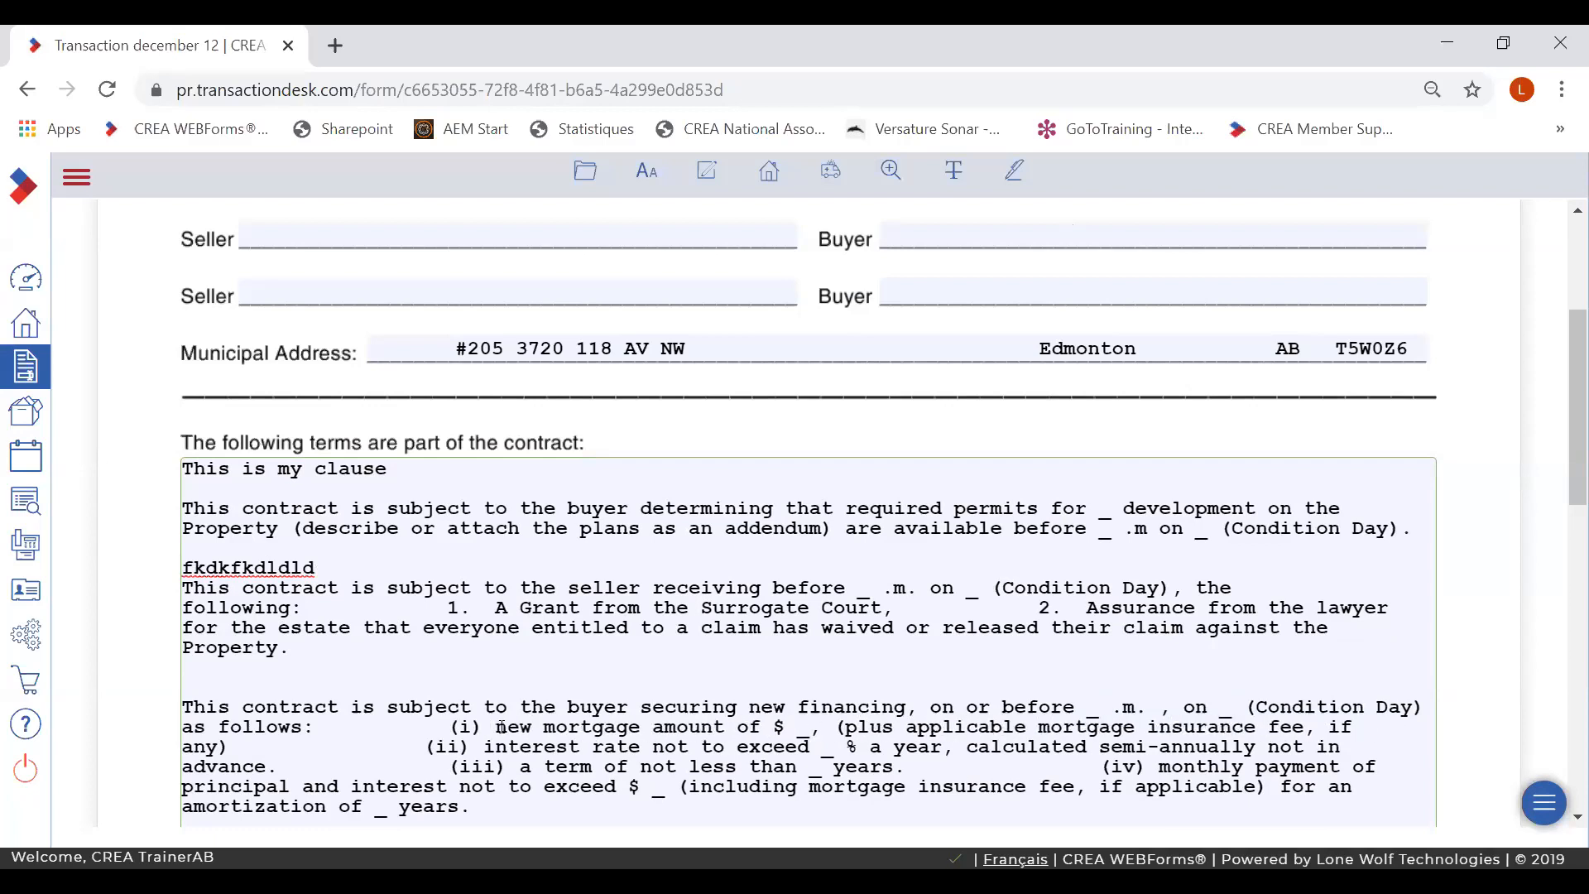
drag(1563, 393, 1564, 291)
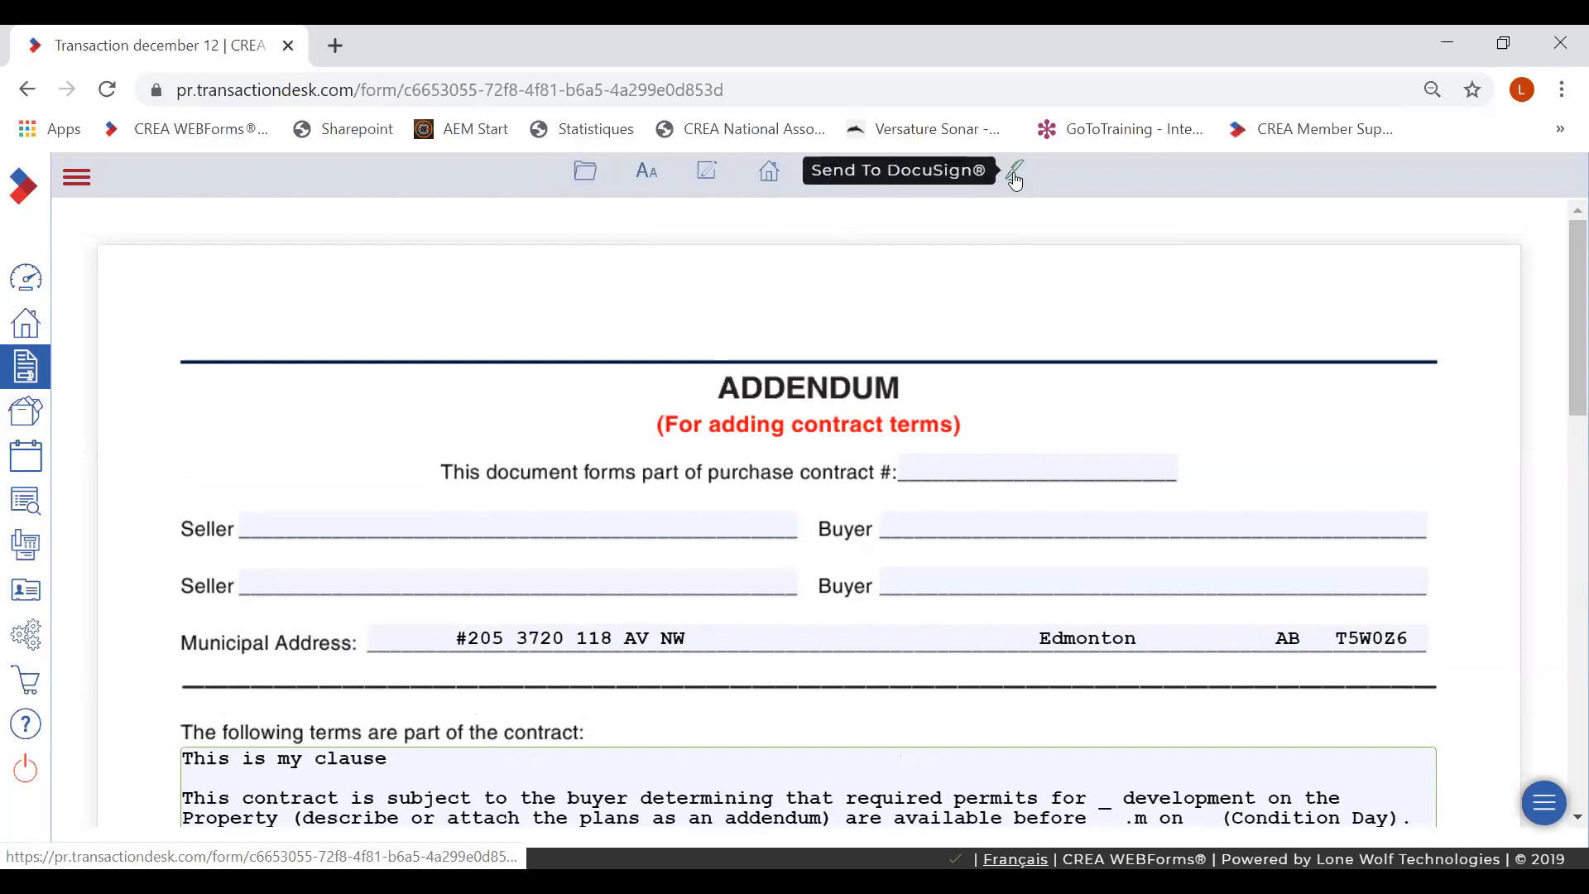
- Choose Send > Email and select the Residential Purchase Contract and Addendum - Purchase Contract
click(585, 170)
mouse_move(590, 322)
mouse_move(587, 590)
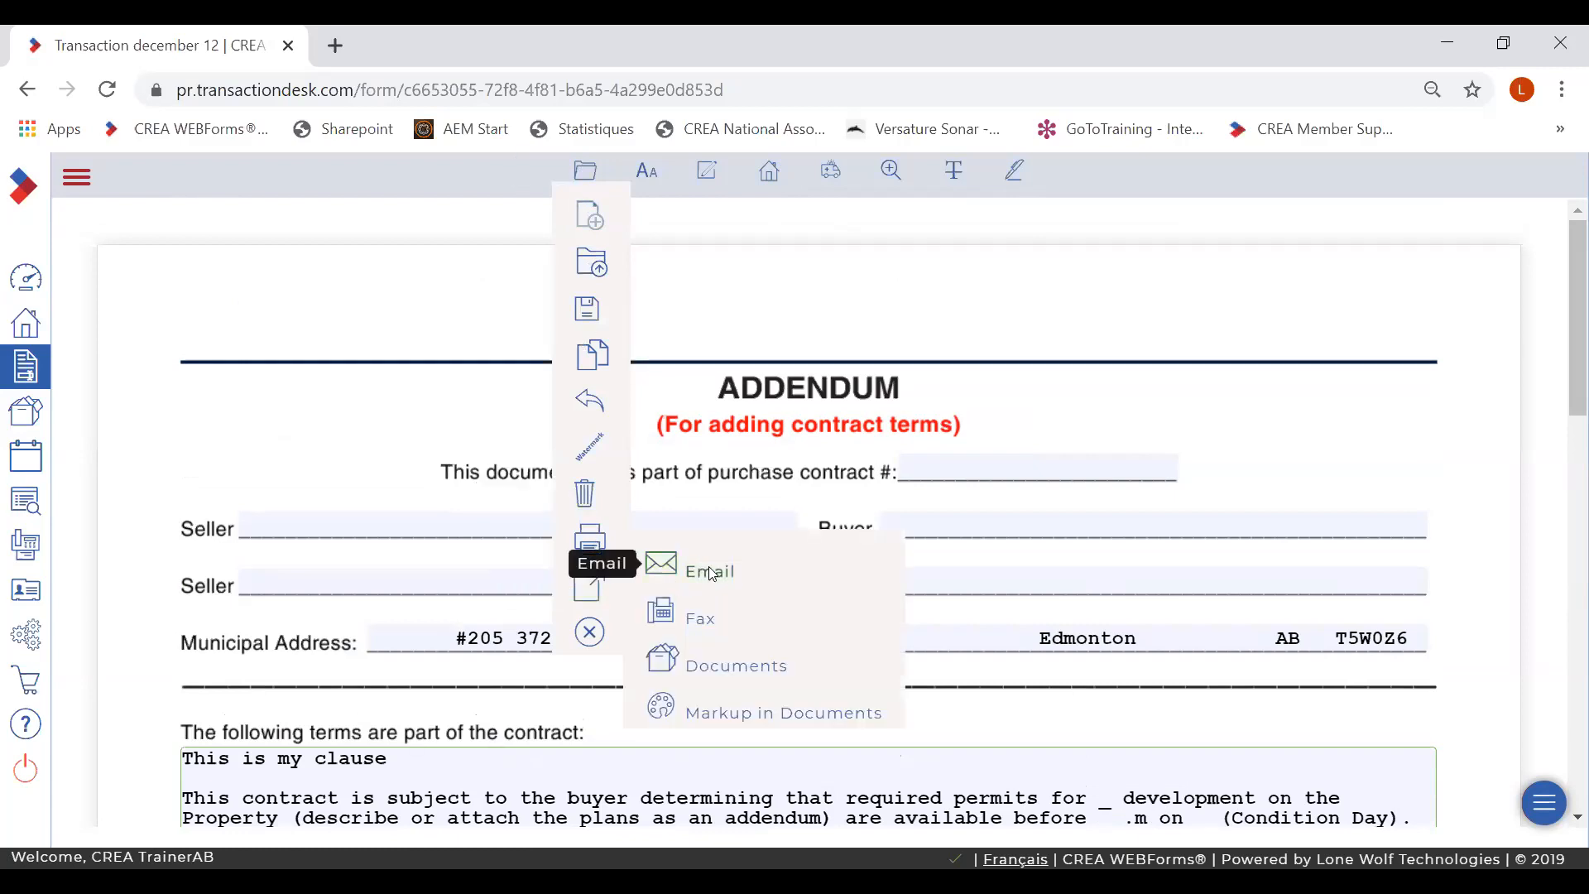
click(662, 565)
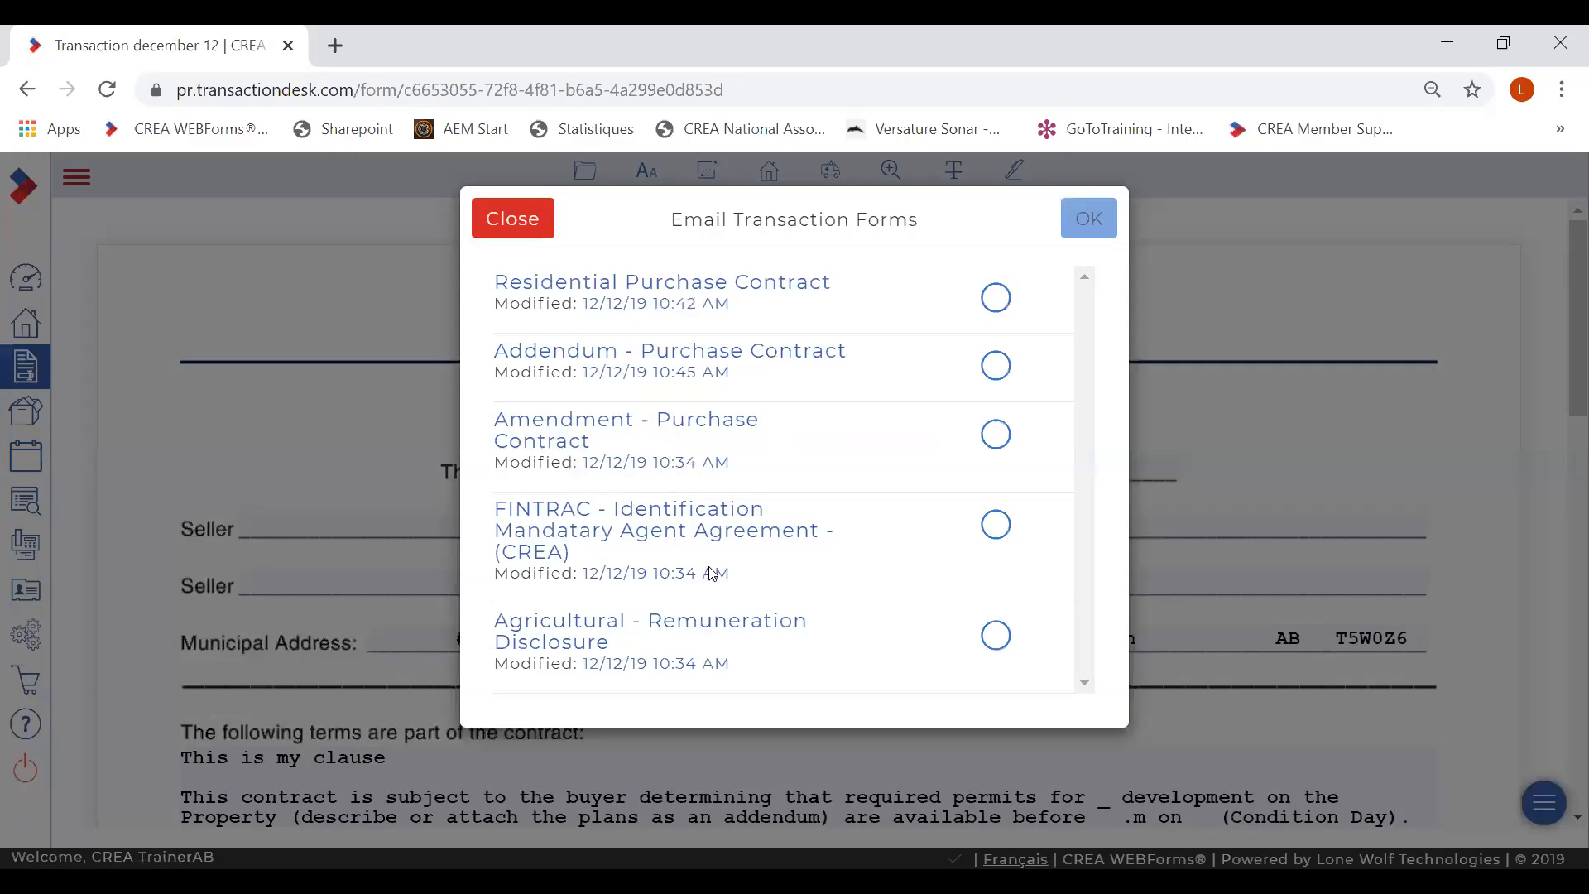
click(996, 298)
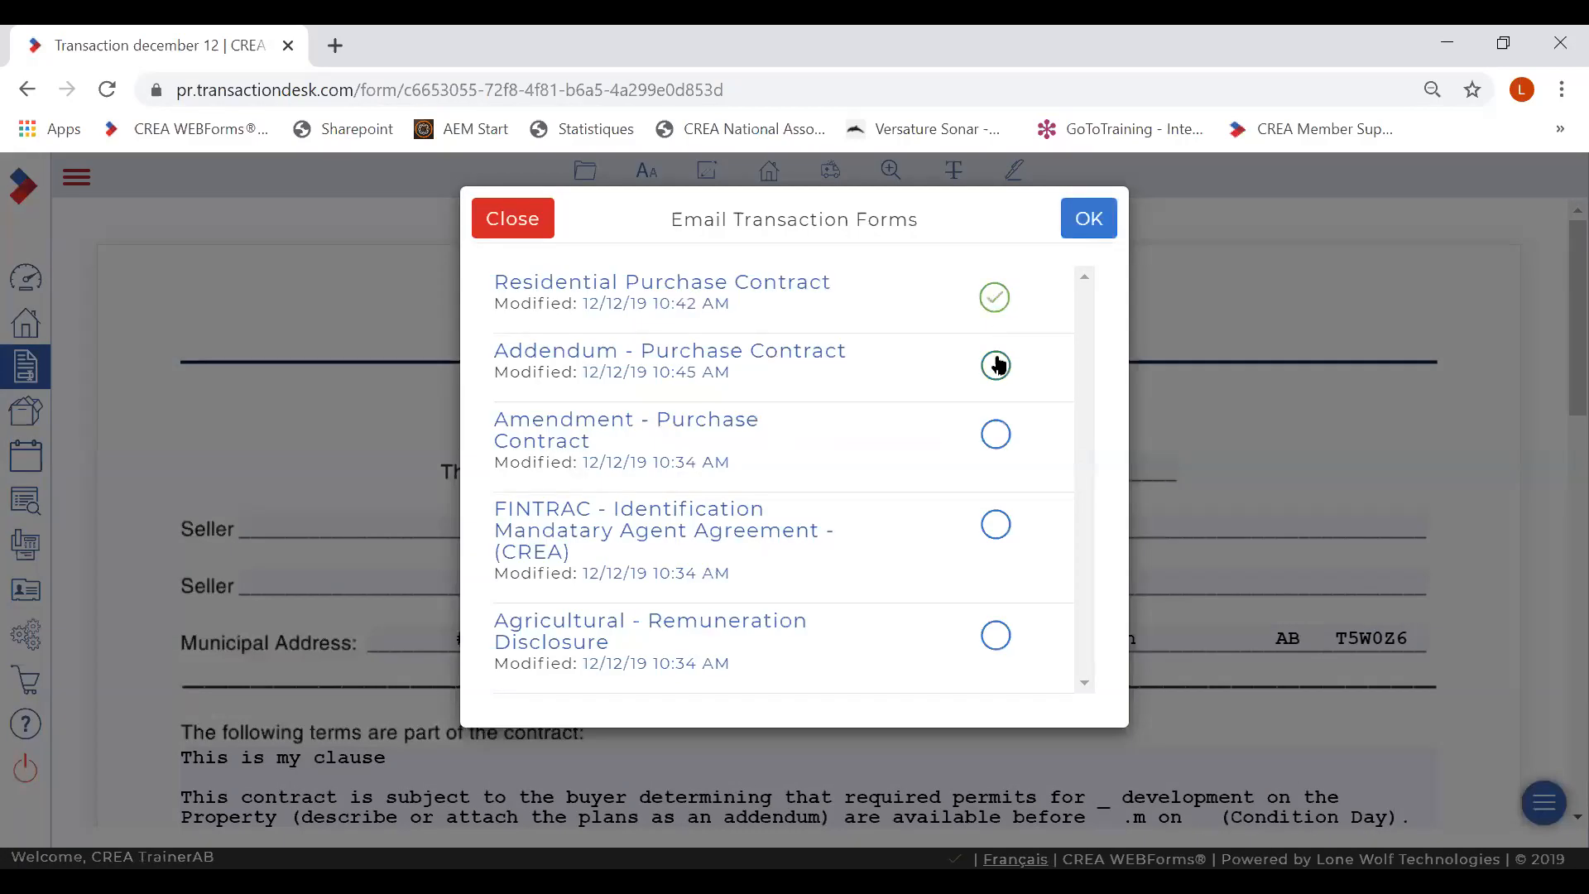
click(996, 365)
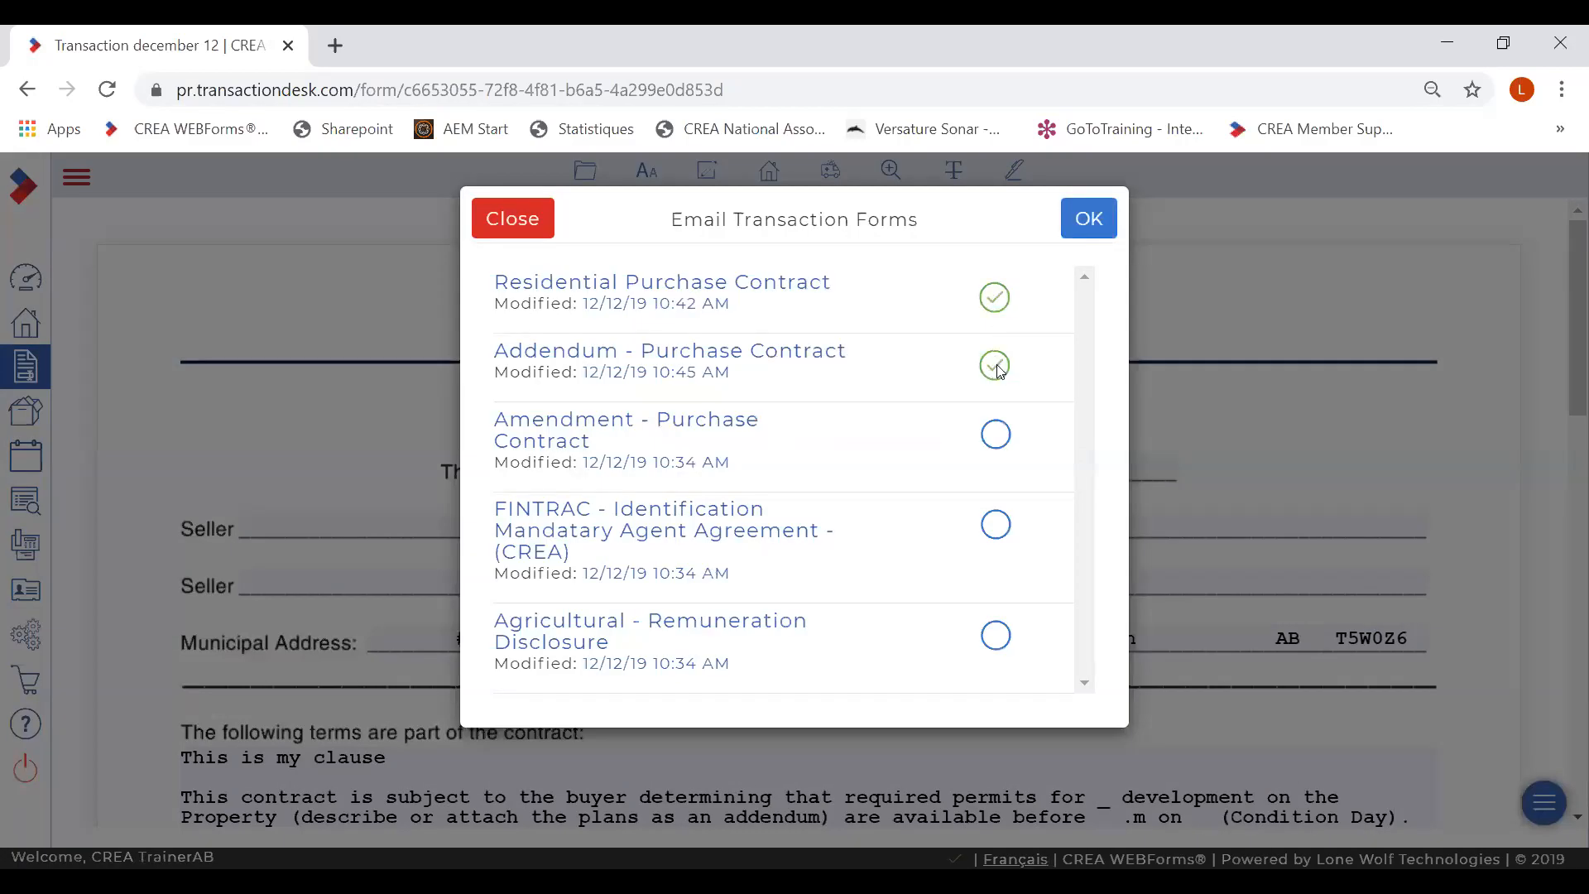
click(1089, 220)
- Send the forms to the suggested recipient with message 'Please review', link expiring 12/31/2019
click(758, 345)
text(lynn)
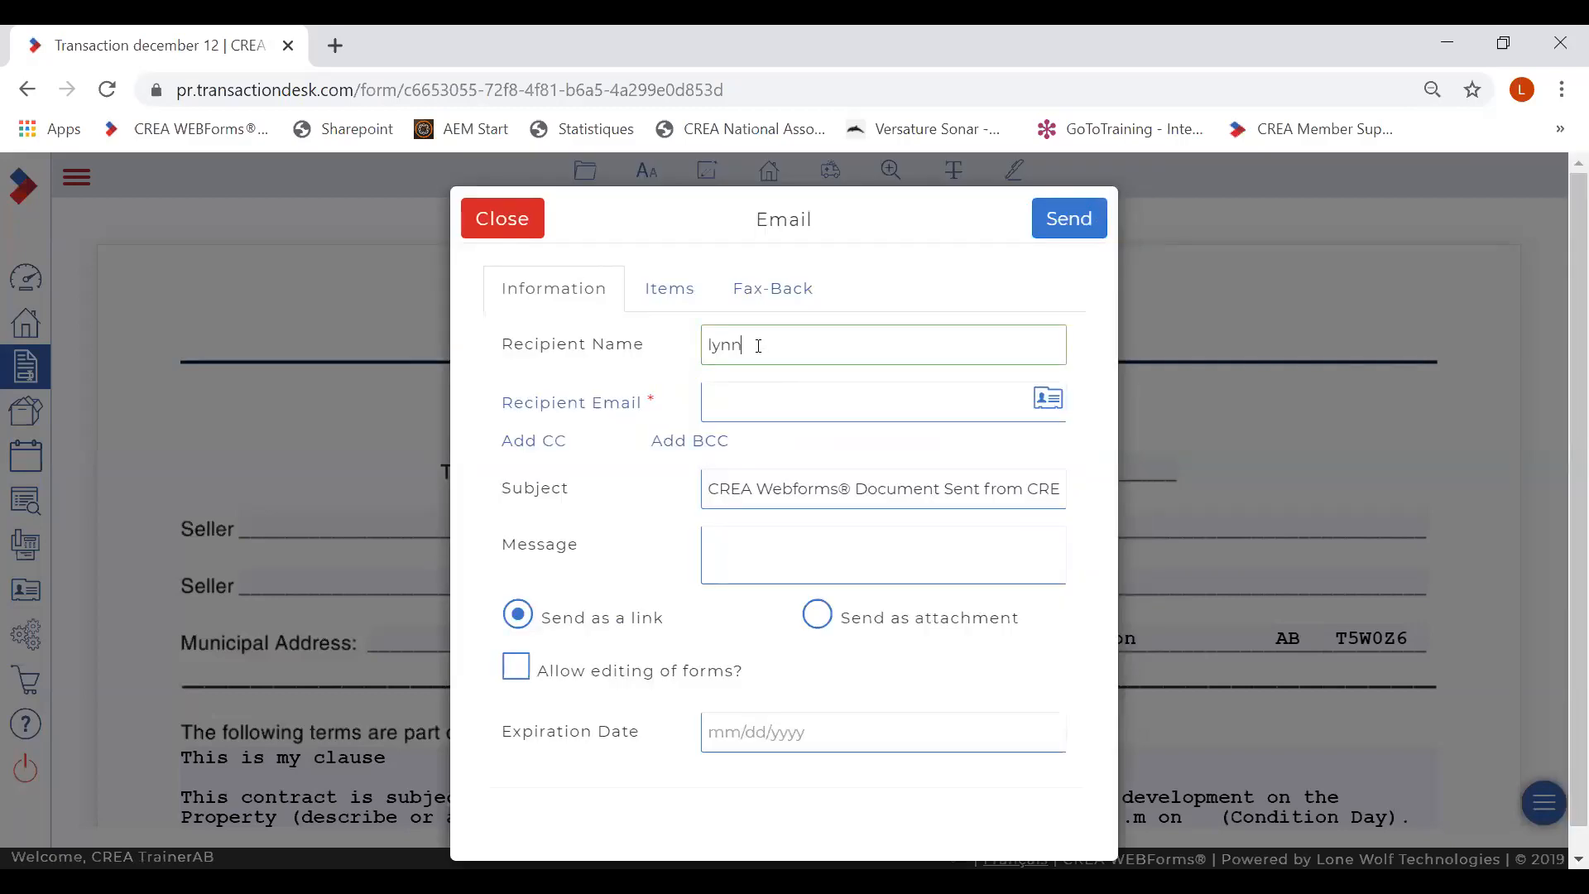
click(763, 394)
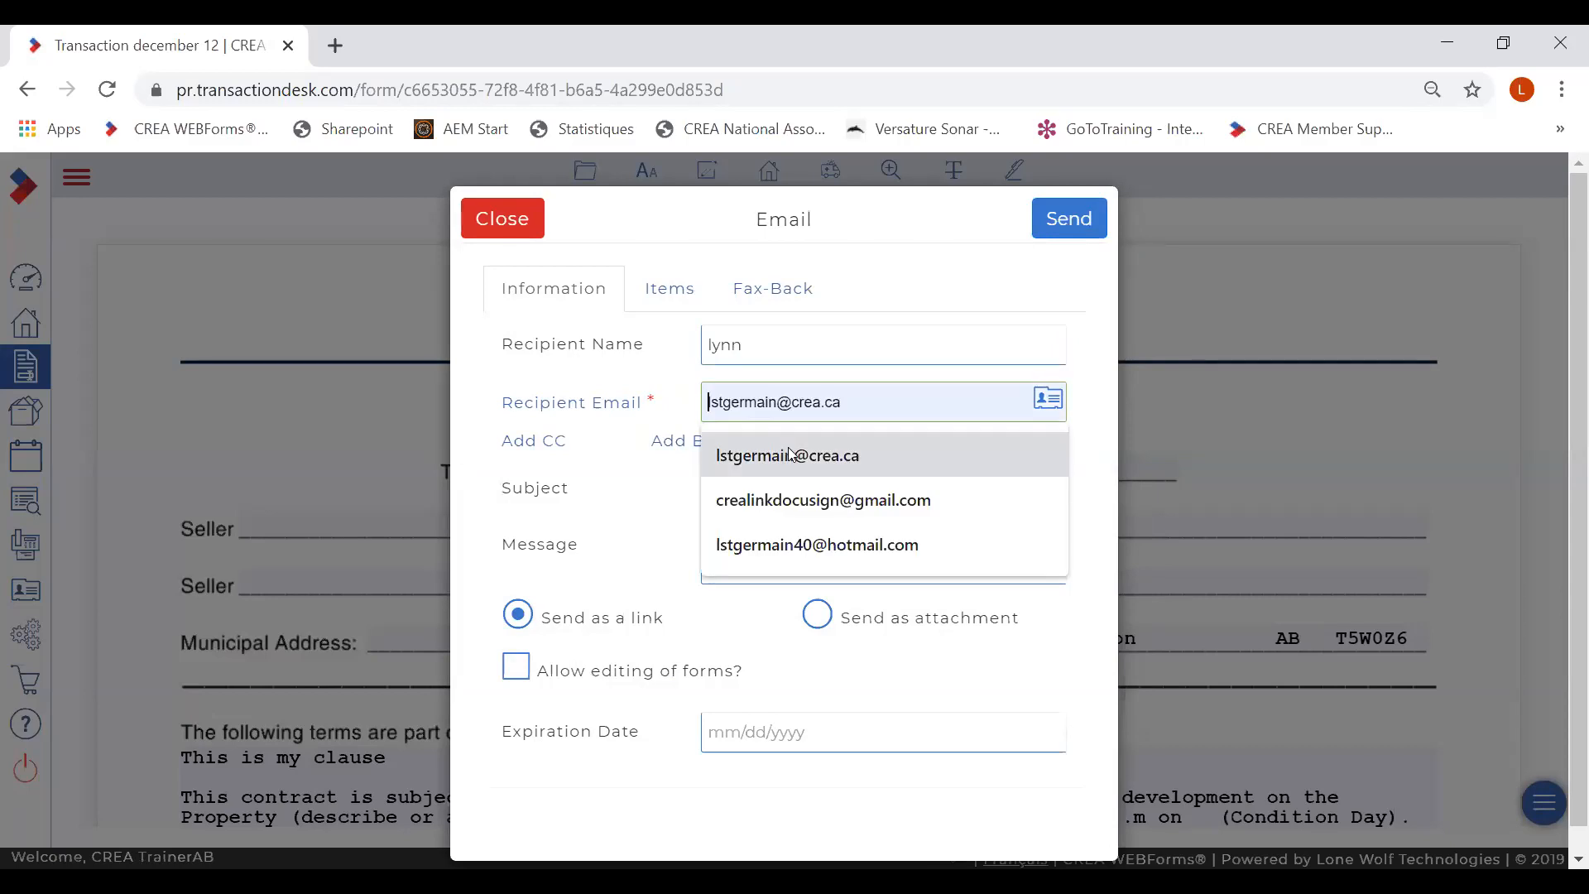
click(792, 452)
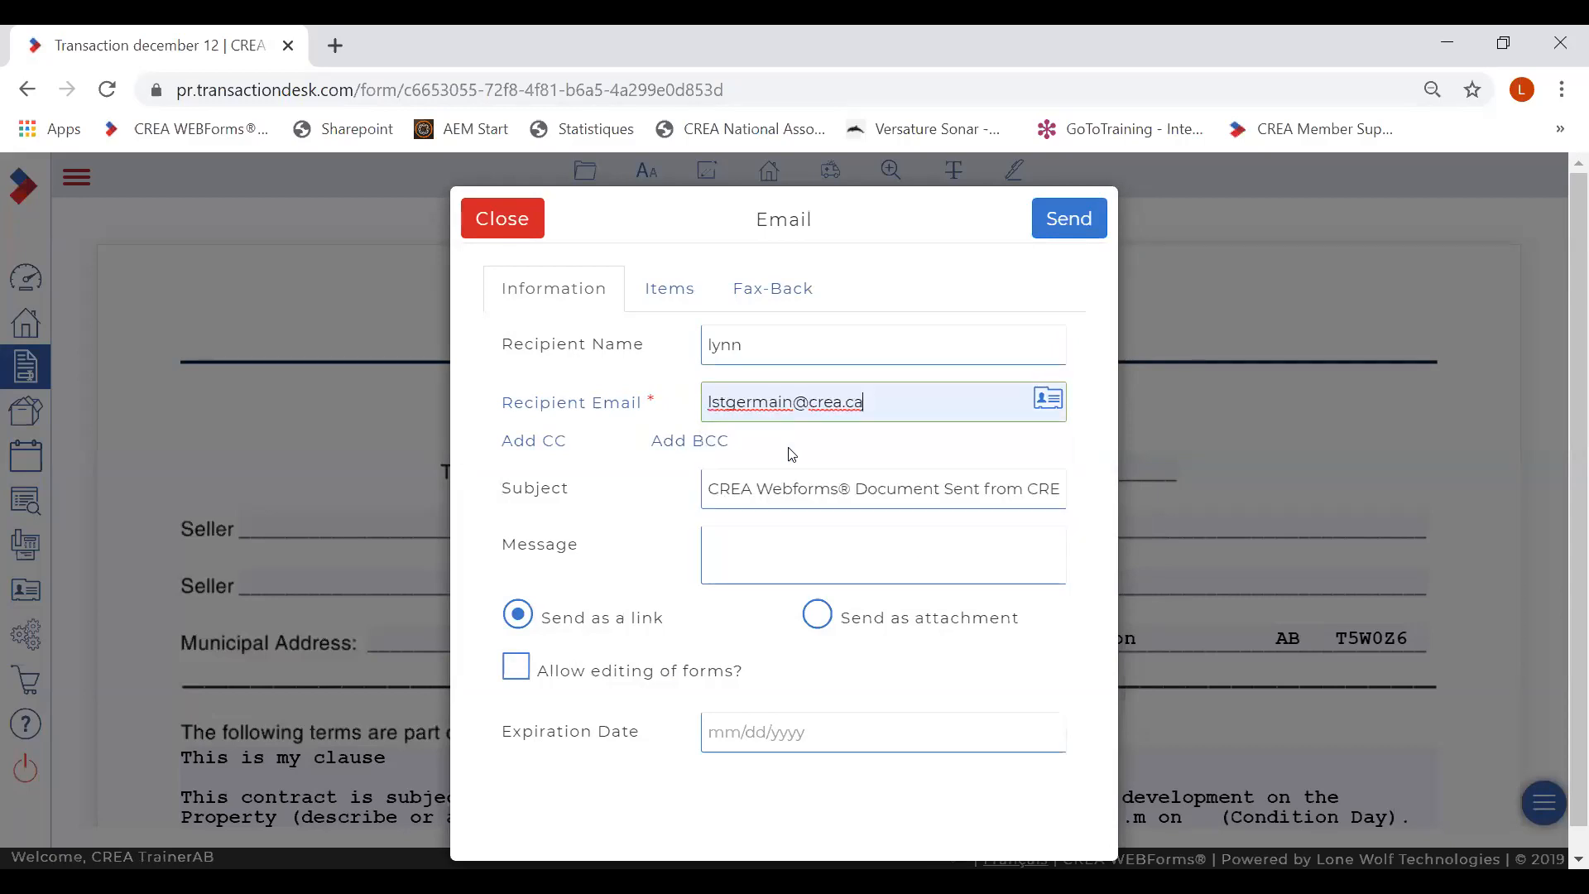
click(733, 552)
text(Ple)
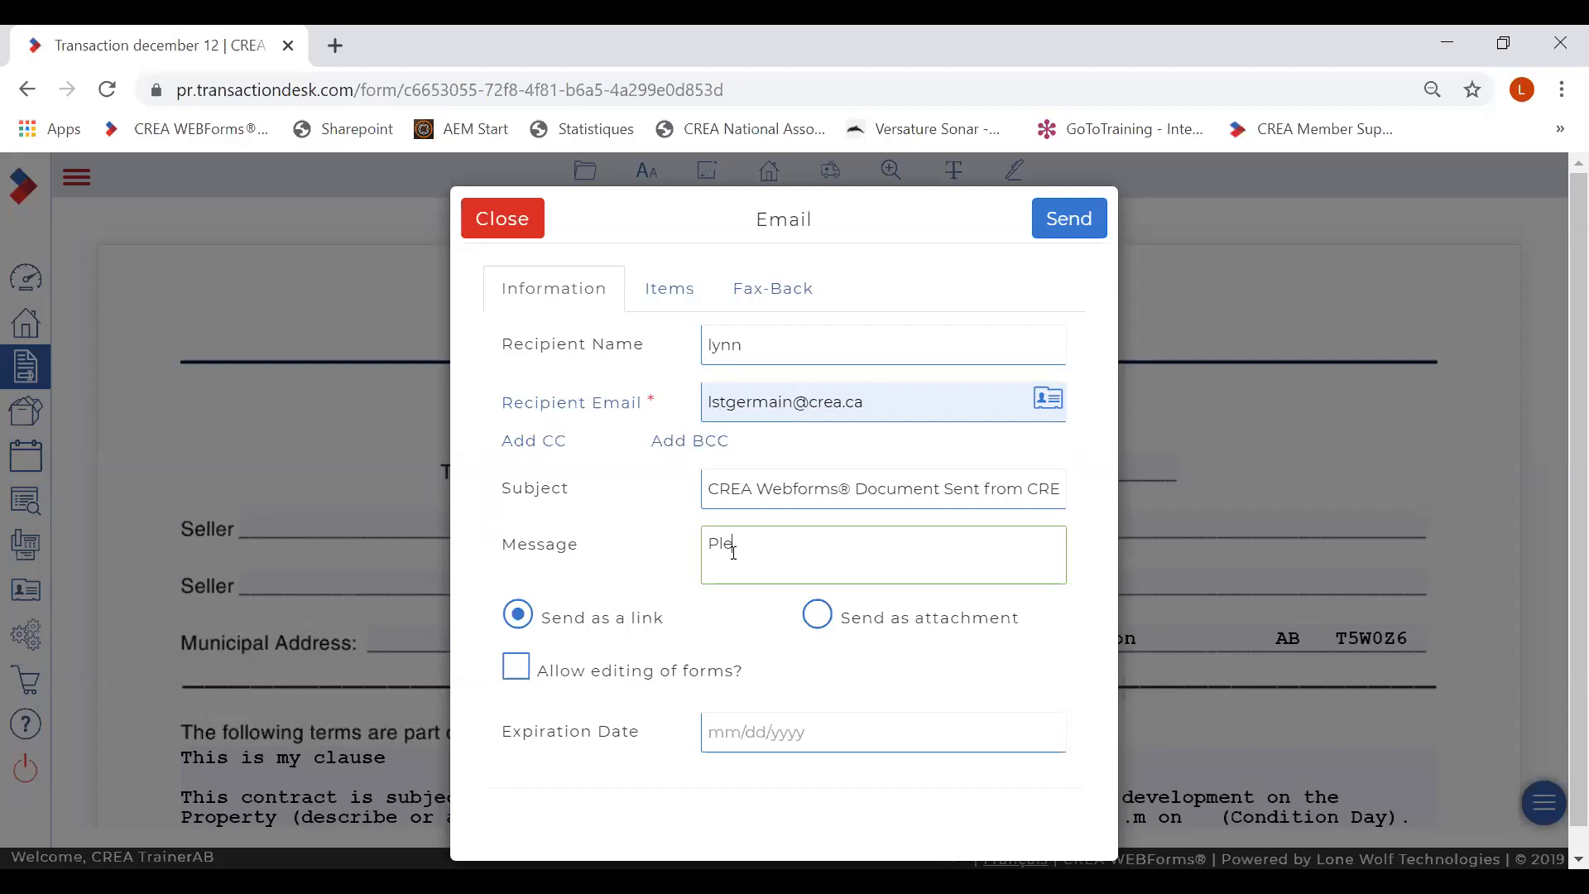
text(ase review)
click(765, 733)
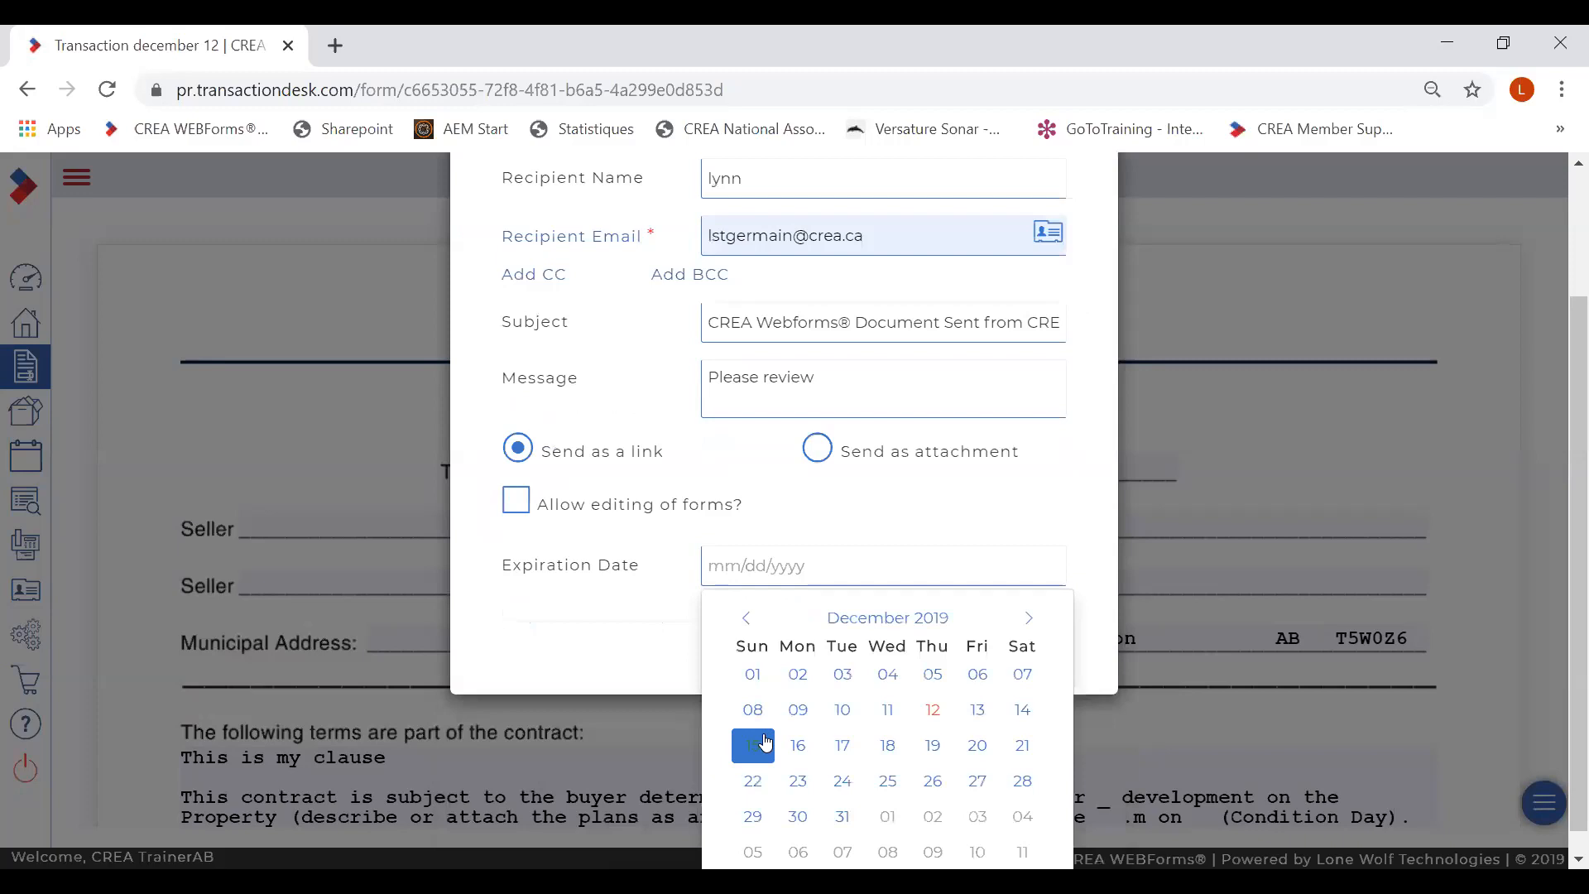
click(854, 819)
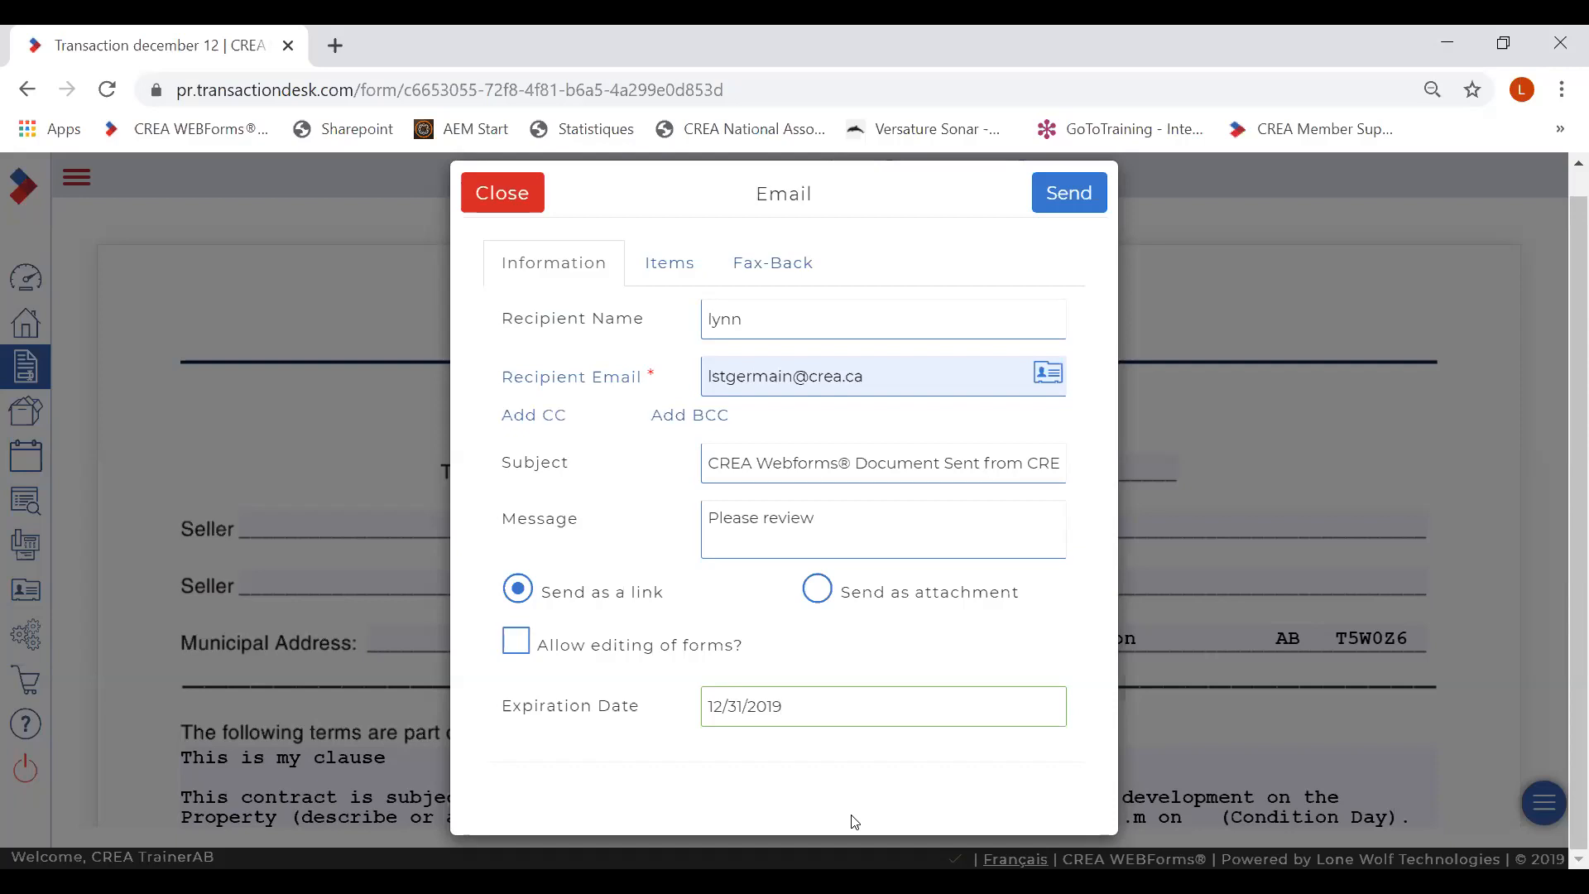
click(1055, 202)
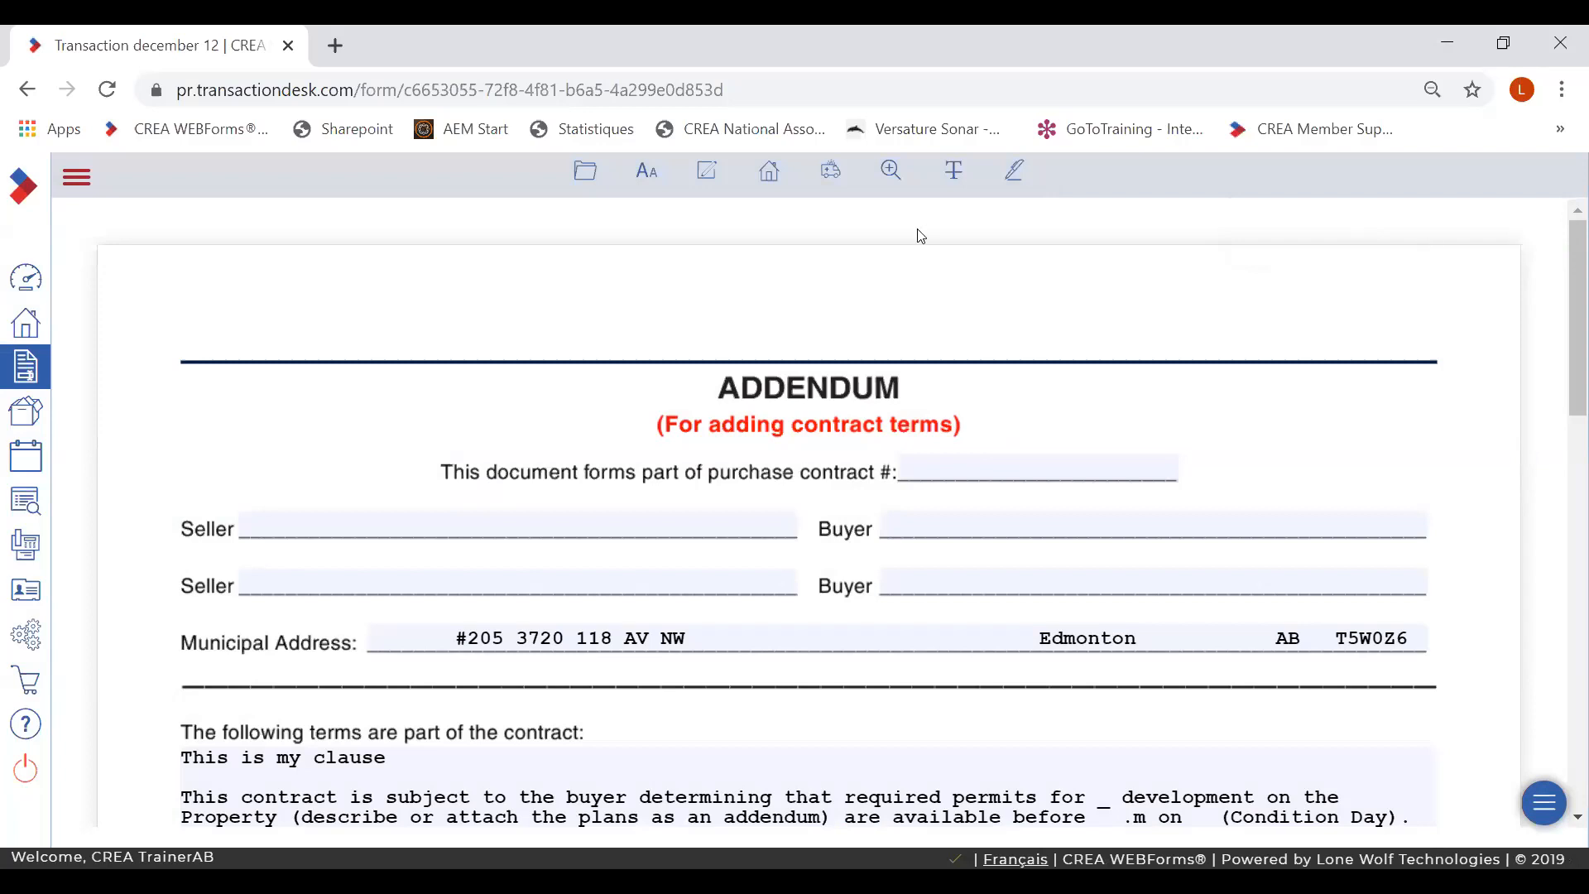
- Draw a strike-out markup across the second Seller line on the addendum
click(584, 177)
mouse_move(957, 175)
drag(201, 581, 899, 613)
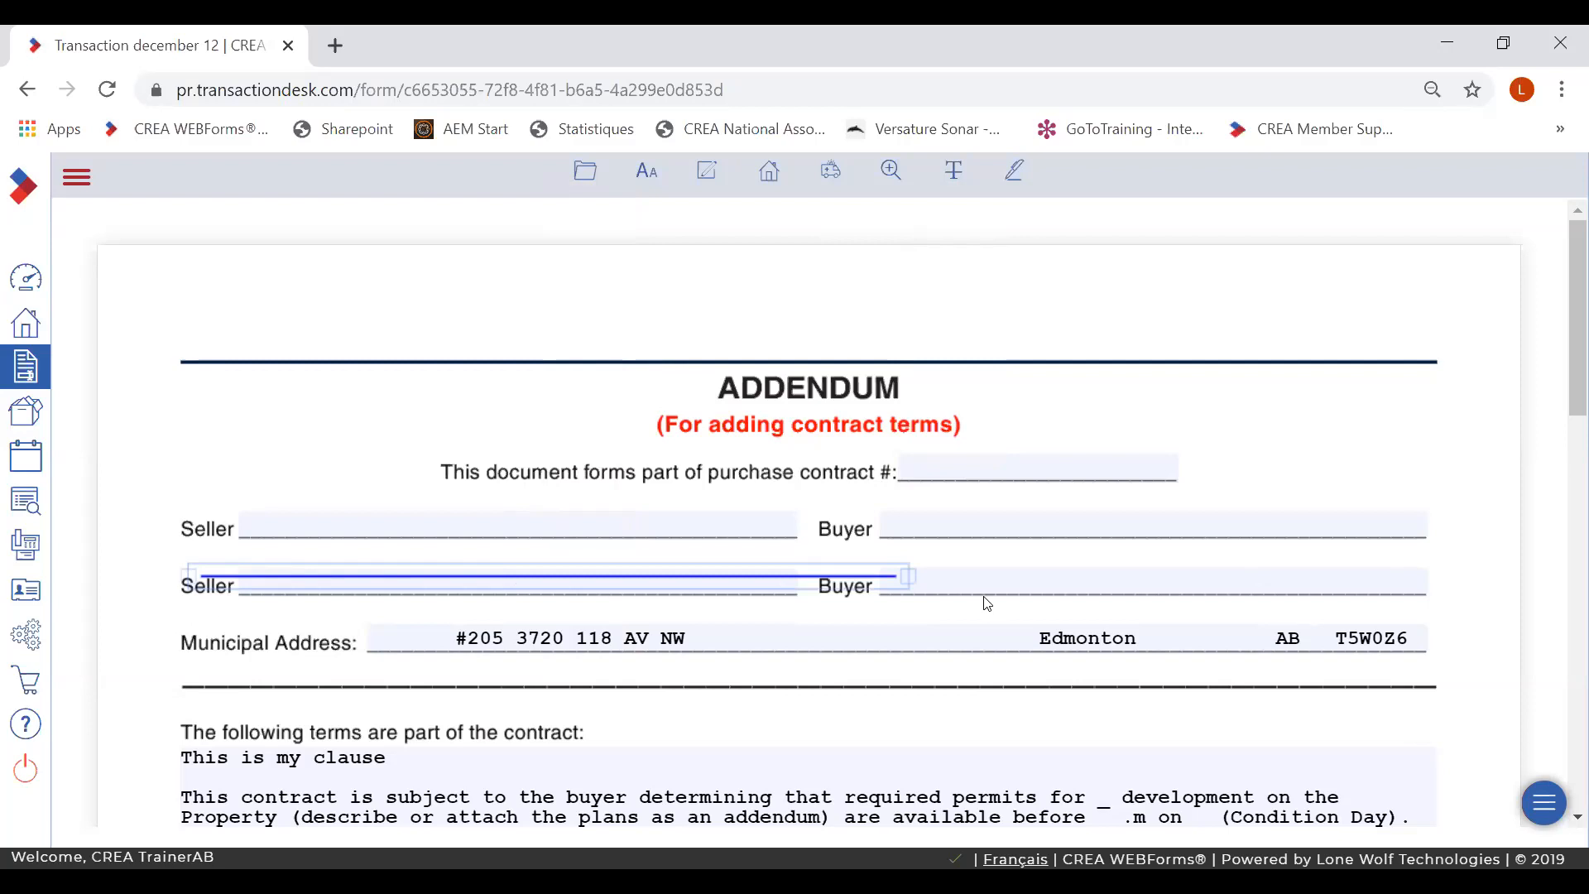
click(952, 184)
- Strike through the first line of the permits clause
scroll(1564, 311, down, 3)
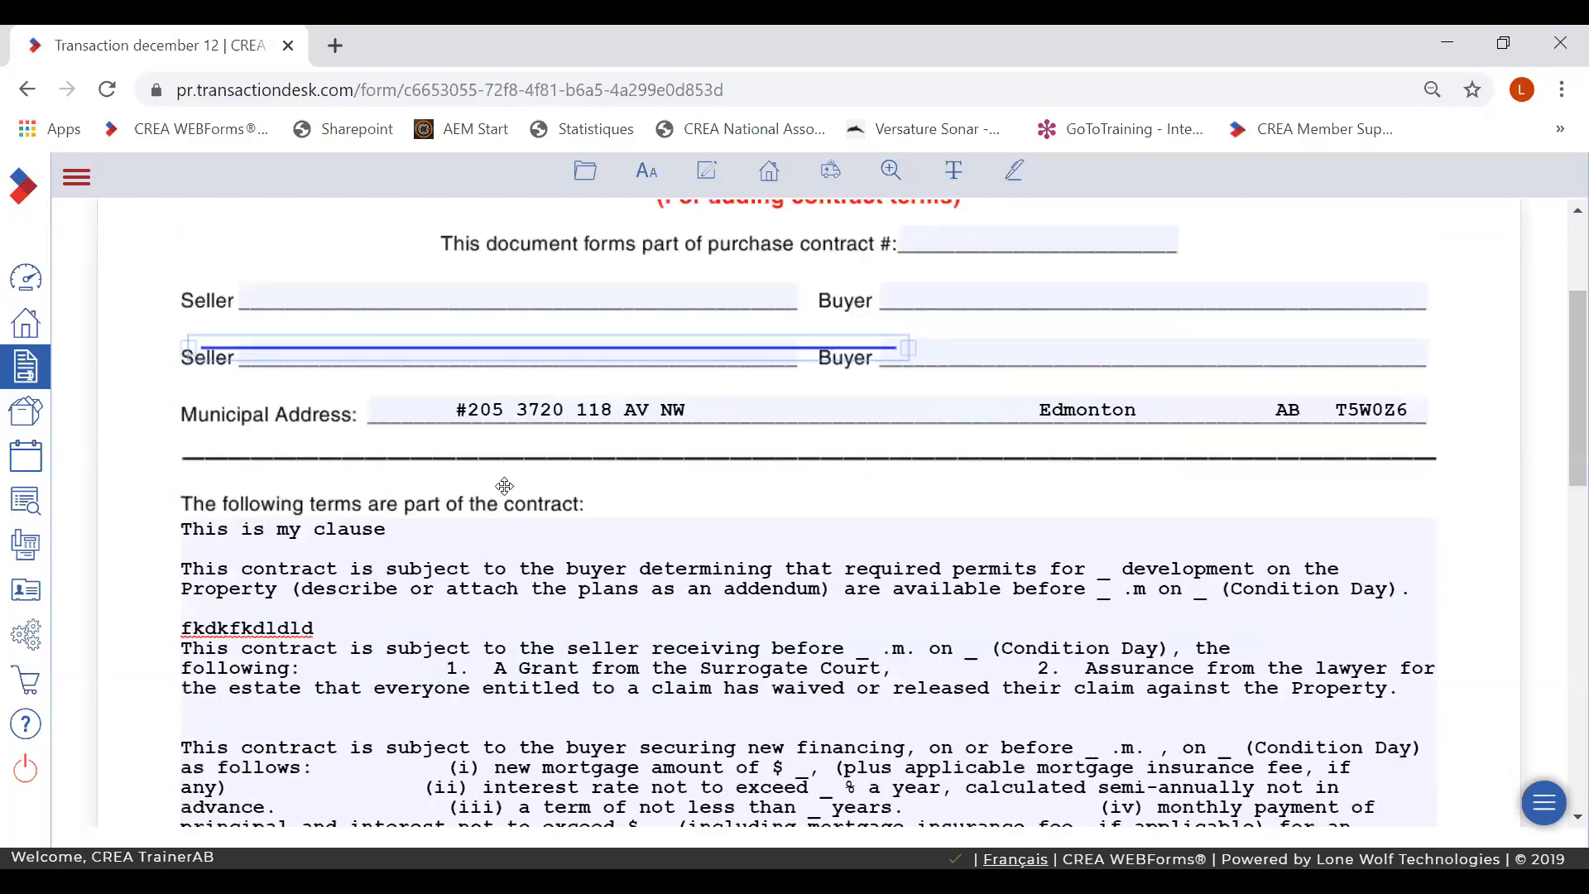
mouse_move(956, 185)
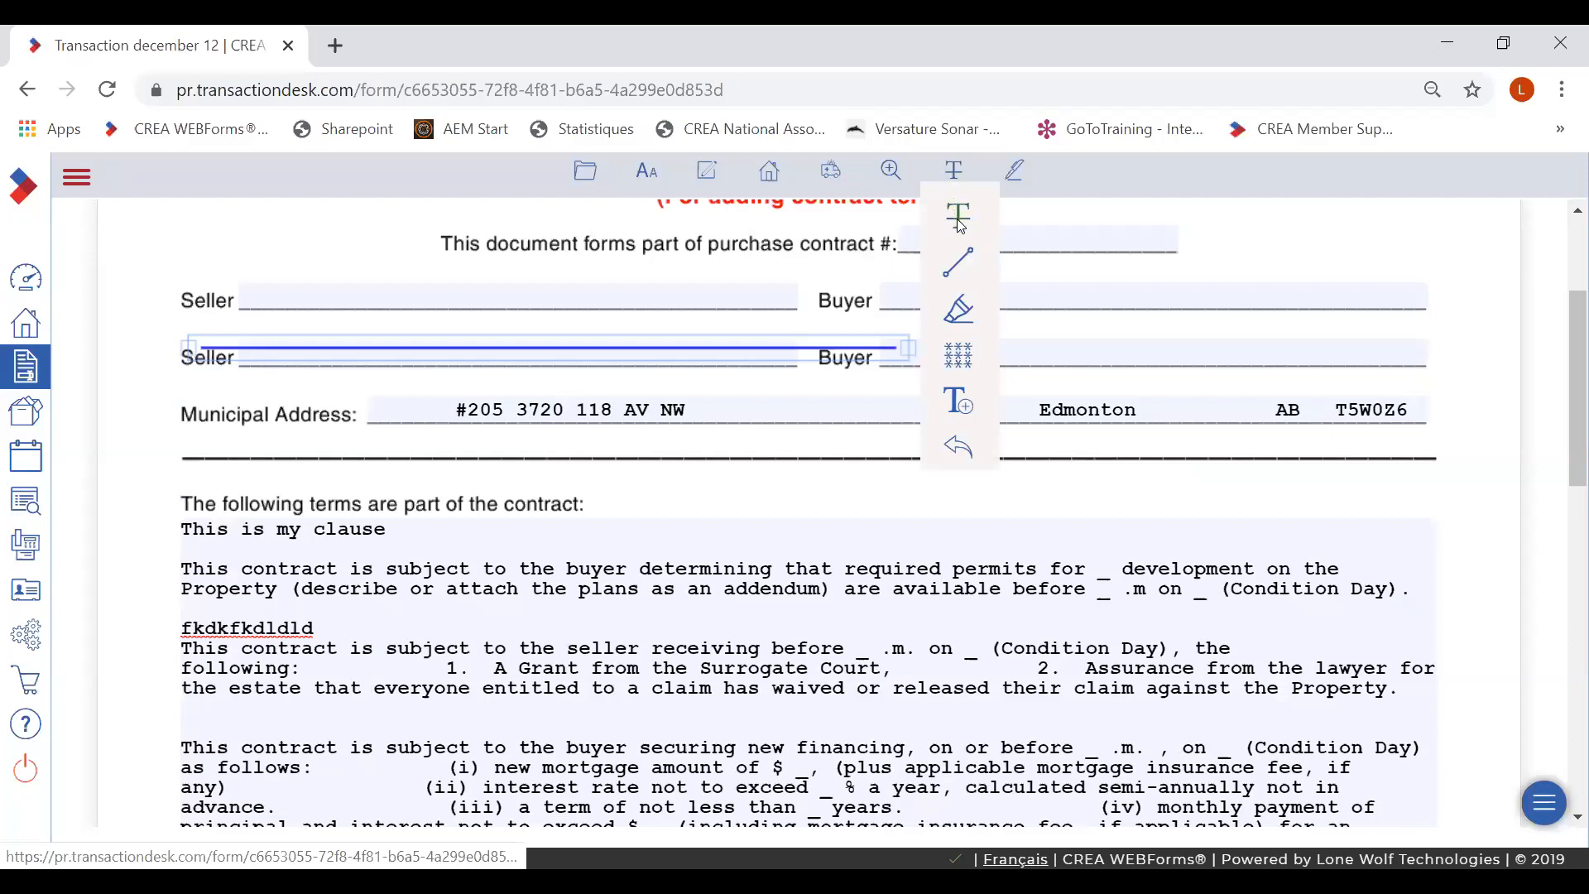
click(959, 222)
drag(180, 568, 1399, 614)
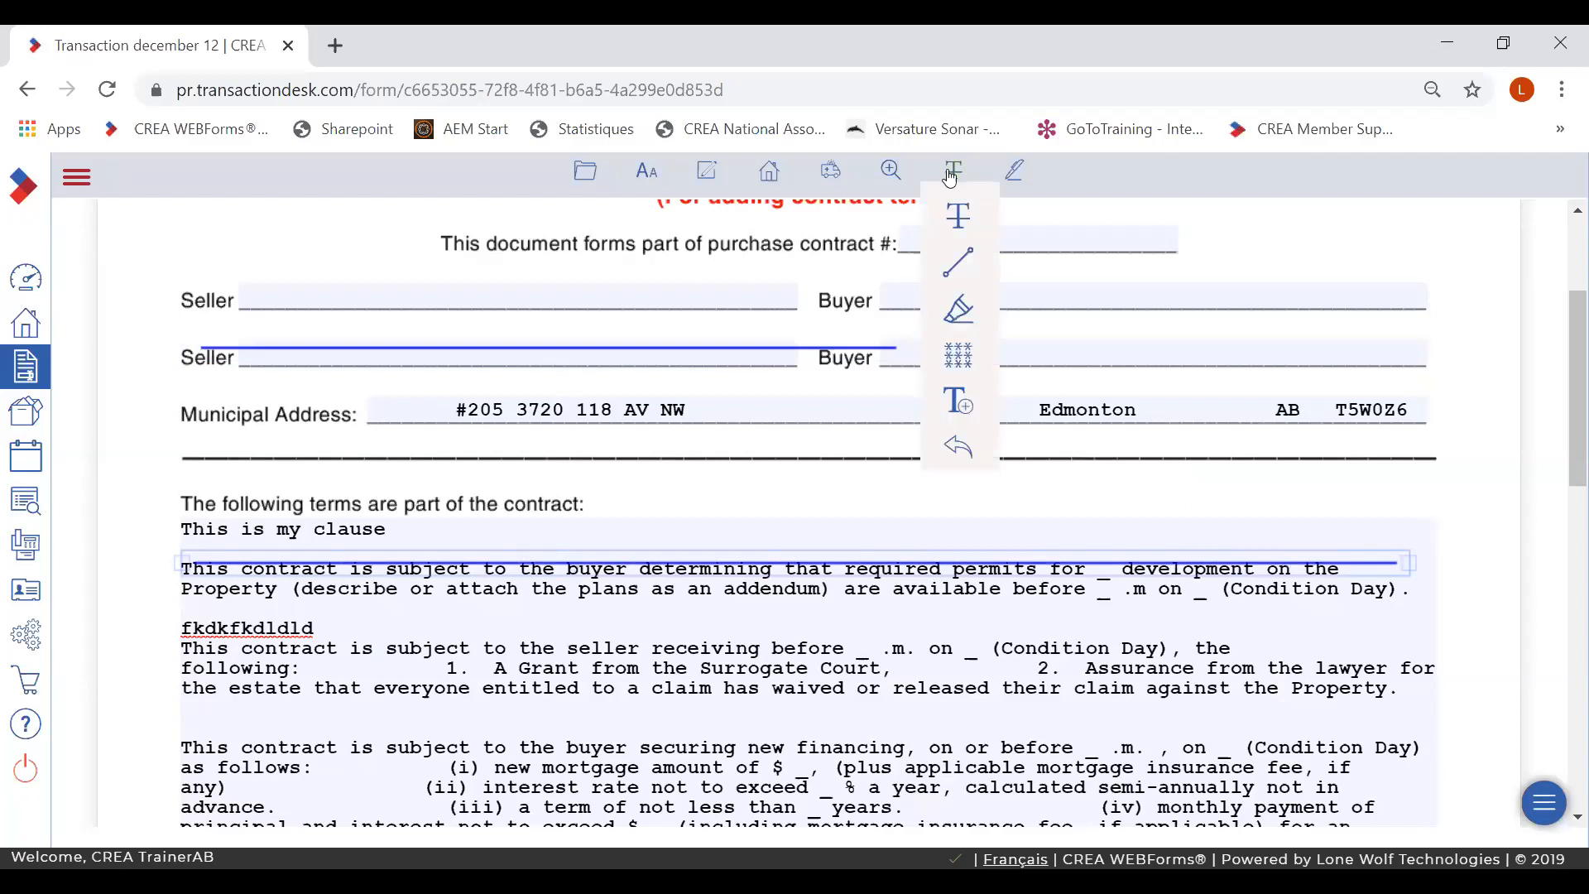
- Draw a diagonal line markup across the fkdkfkdldld clause
mouse_move(958, 181)
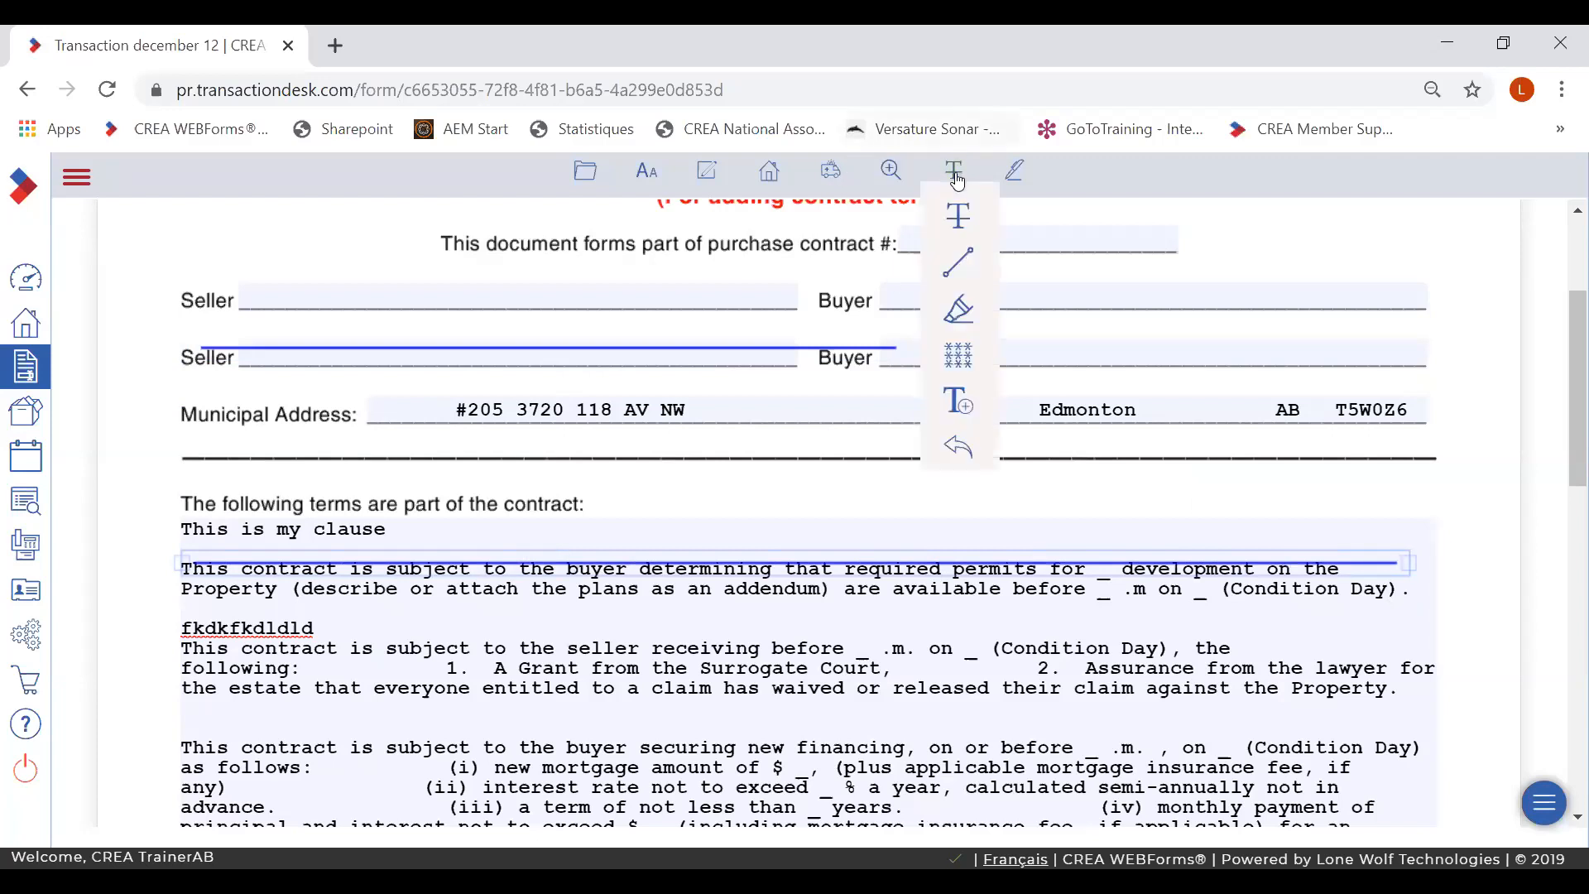
click(959, 264)
drag(192, 626, 1425, 820)
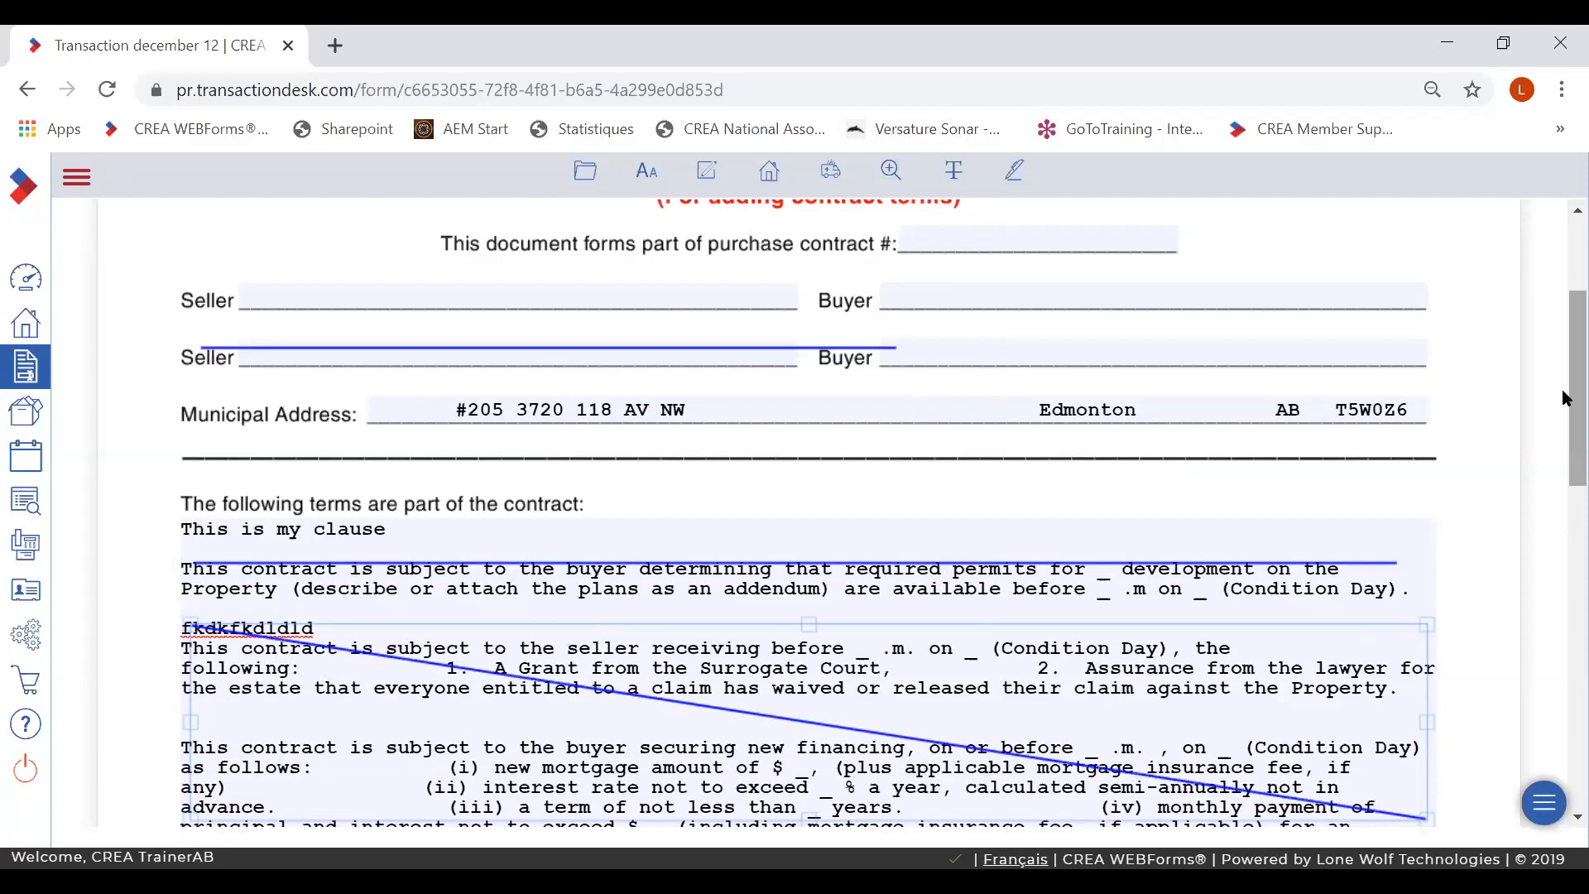
click(581, 174)
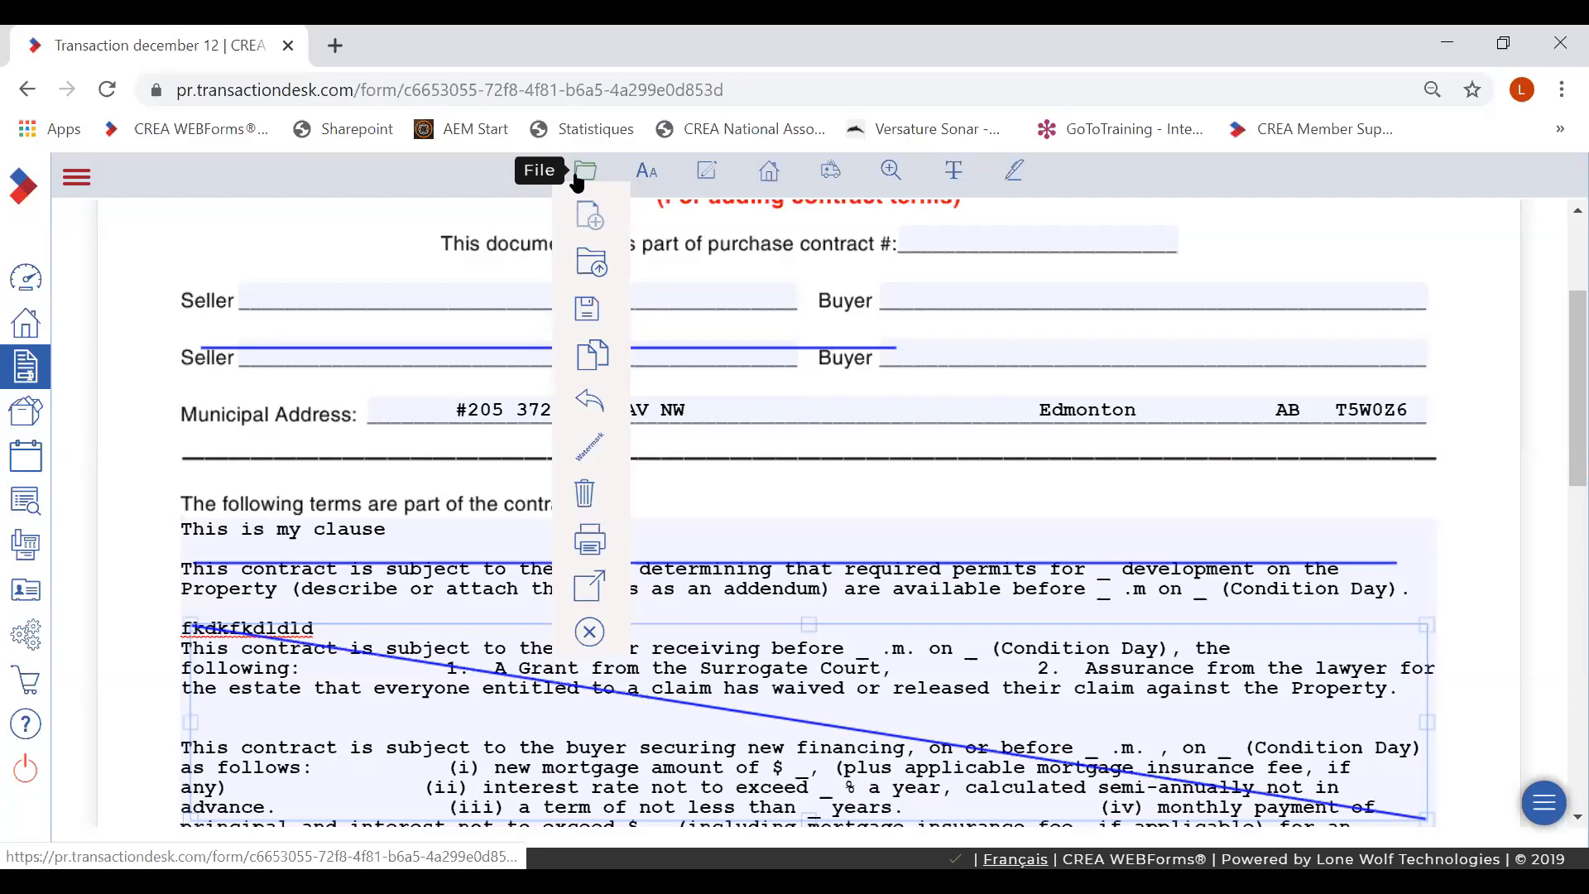
- Exit the Addendum form to the Transaction december 12 dashboard and reopen Addendum - Purchase Contract
click(587, 633)
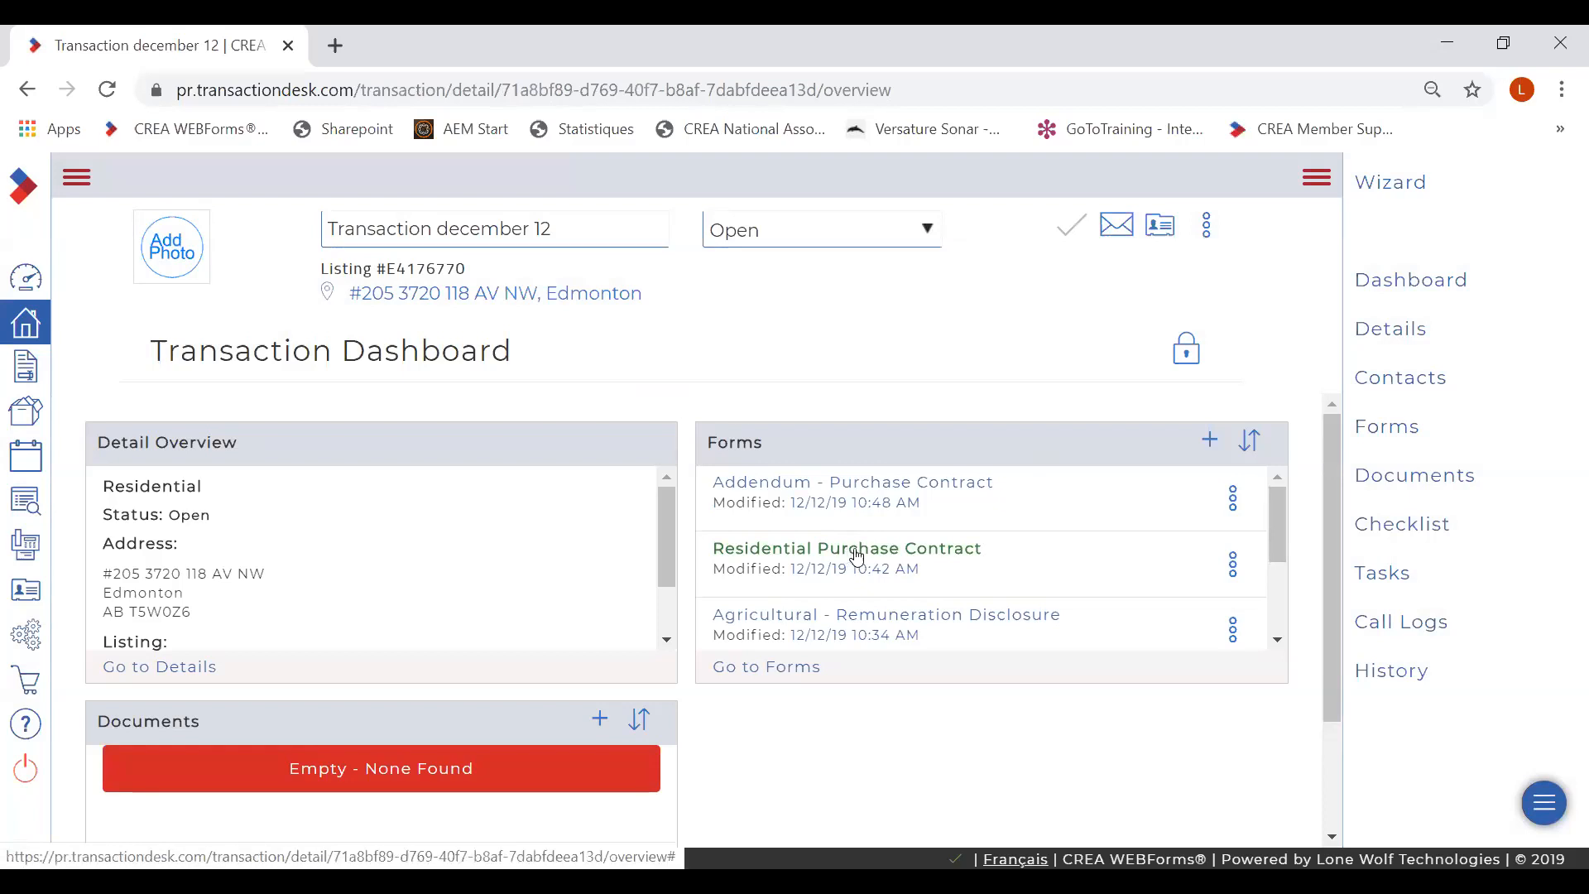
click(865, 486)
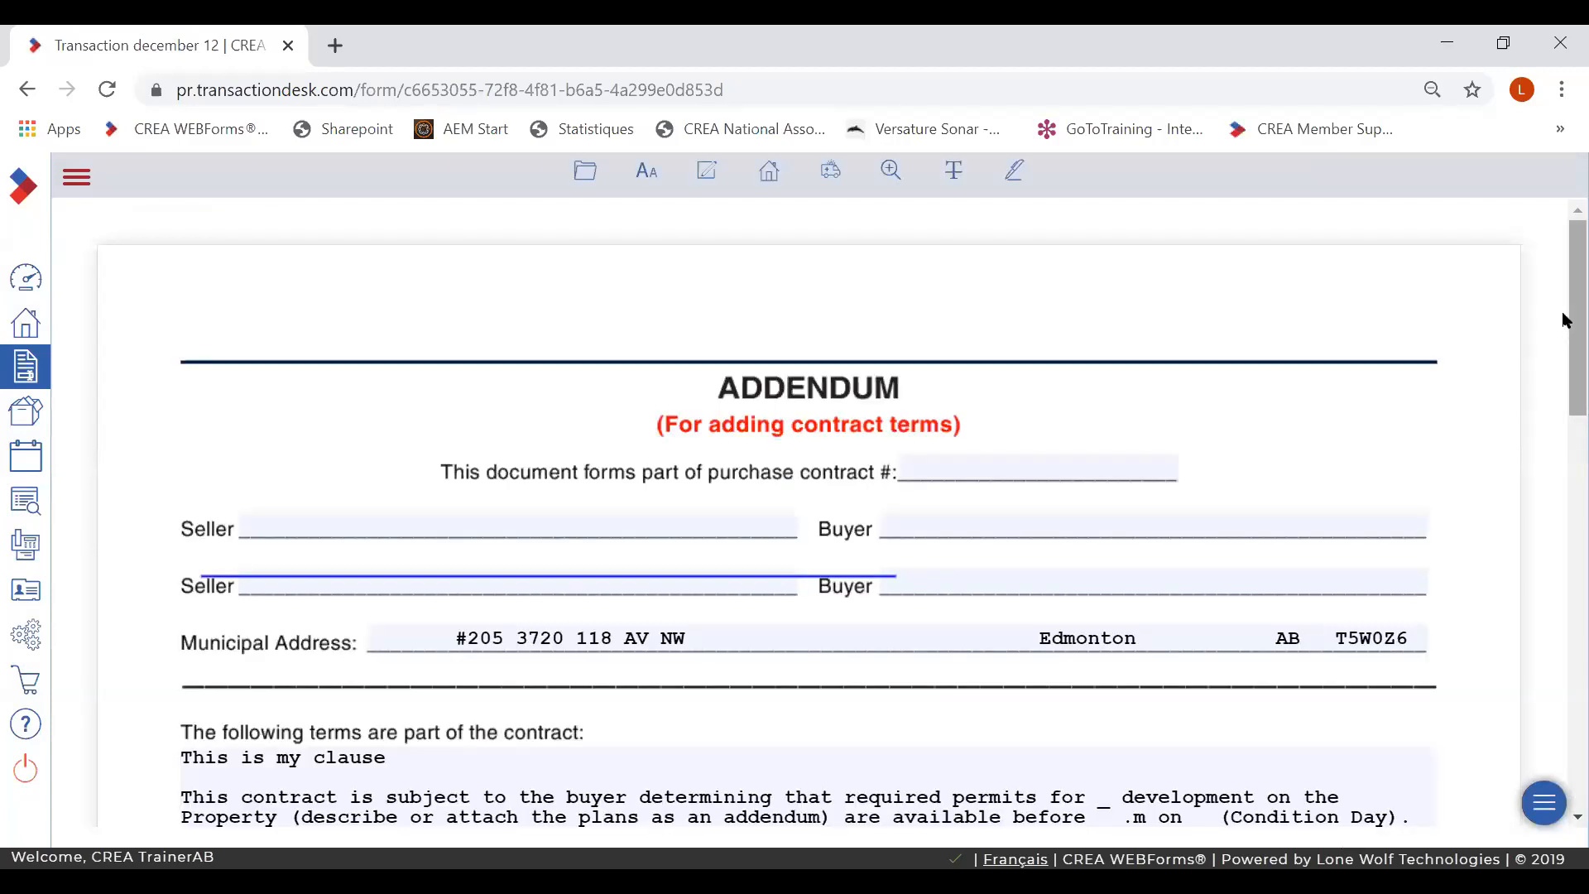
- Scroll the Addendum form, then exit it through the File menu to the Transaction december 12 dashboard
mouse_move(1570, 354)
mouse_down()
mouse_move(1564, 654)
mouse_move(1564, 326)
mouse_up()
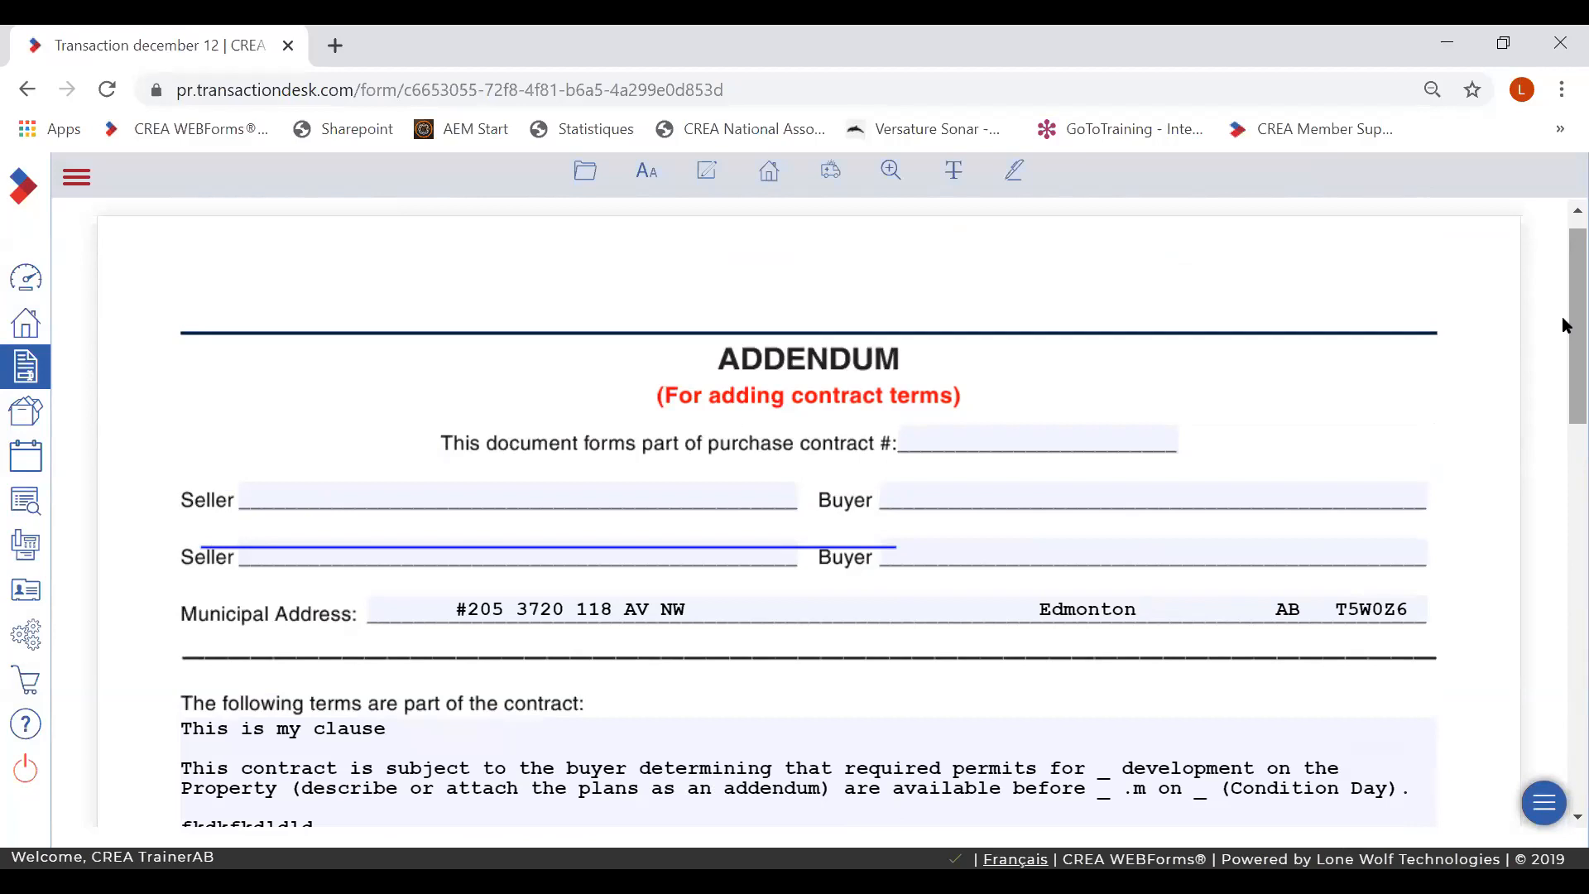
click(585, 171)
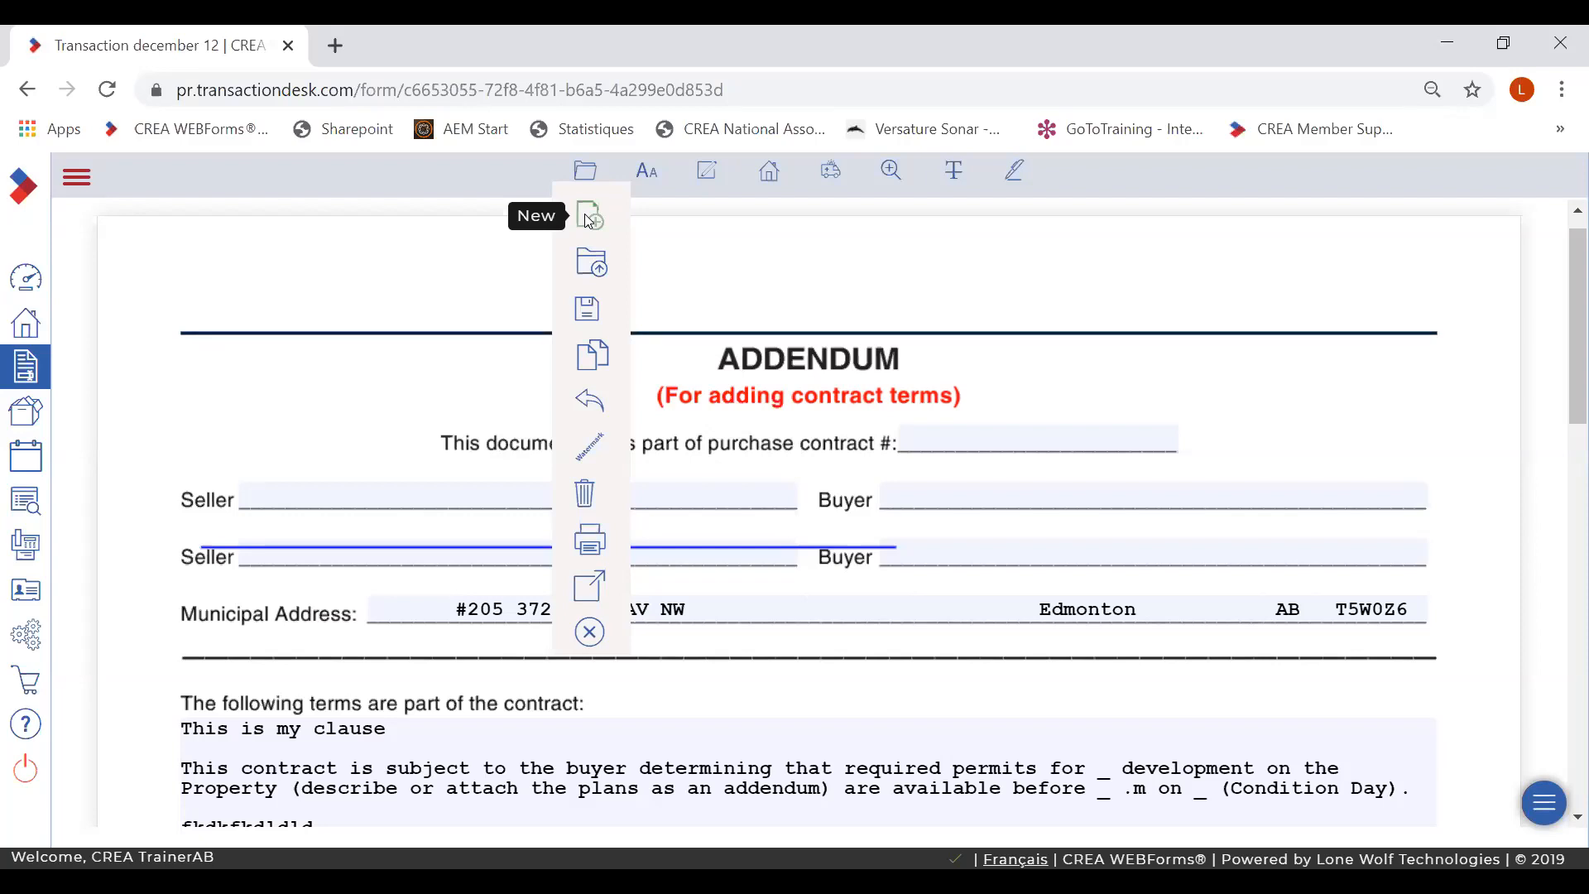
click(586, 636)
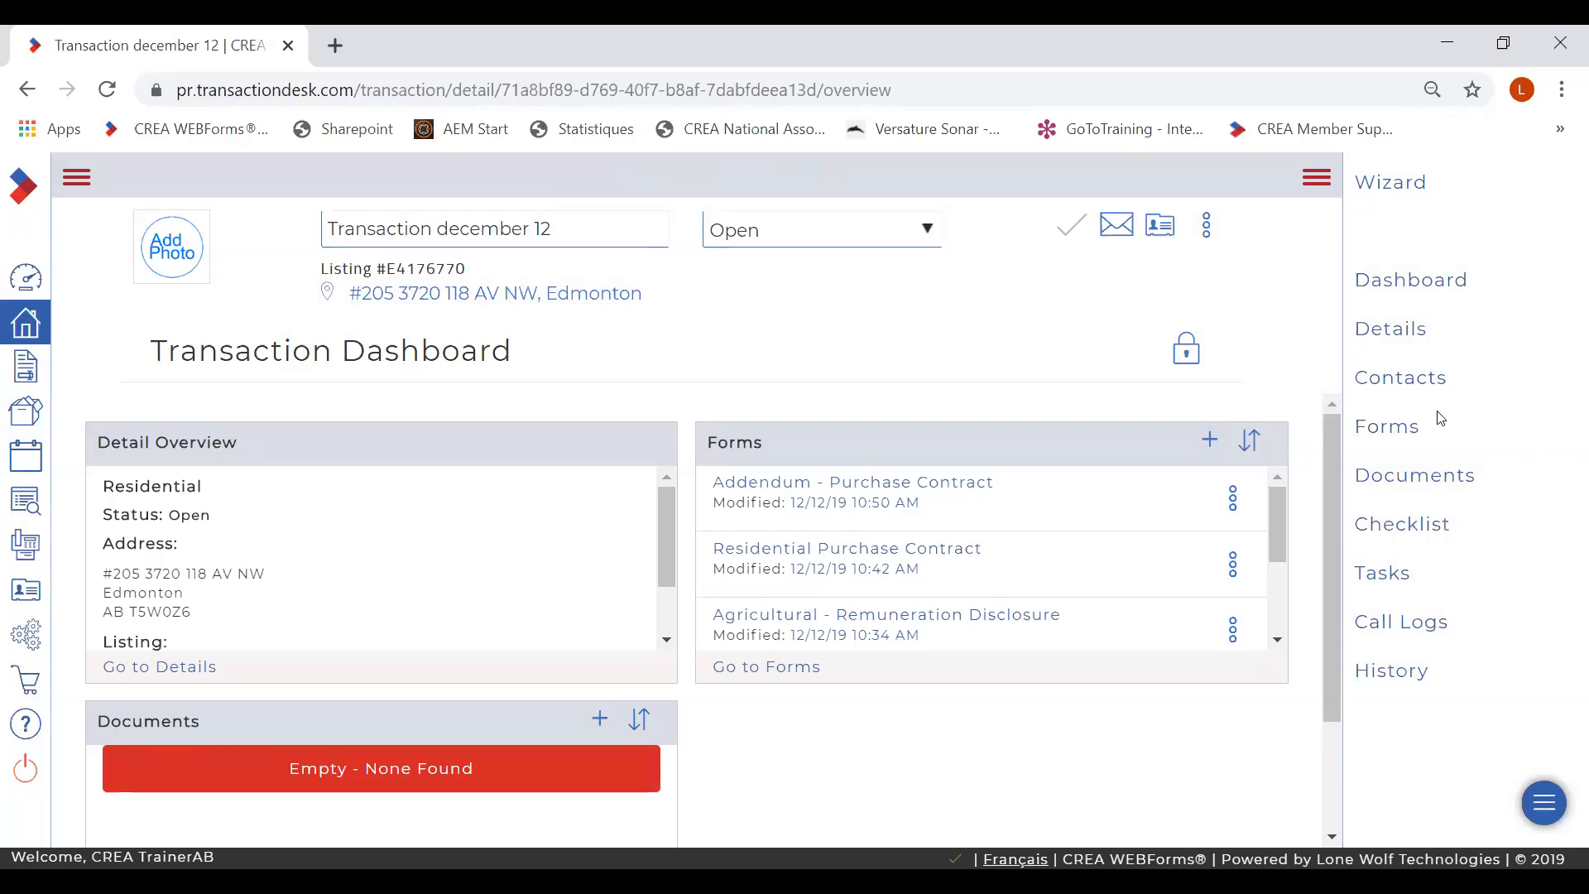
- Show the Forms page listing all five Transaction december 12 forms with their modified times
click(1384, 429)
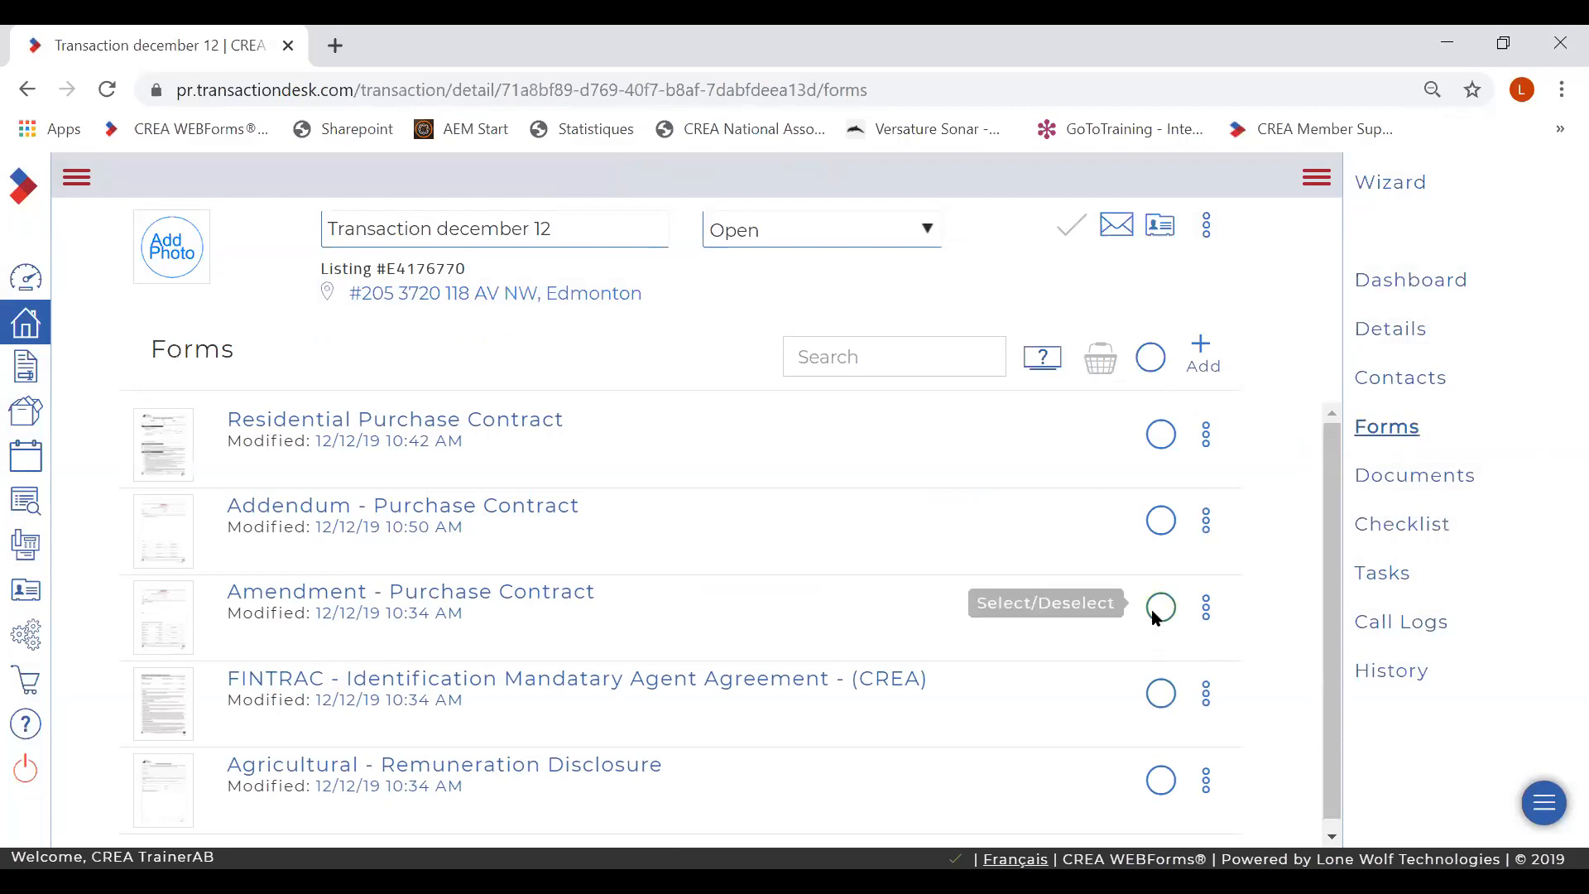
- Open the Transaction Forms basket listing the five selected forms
click(1151, 359)
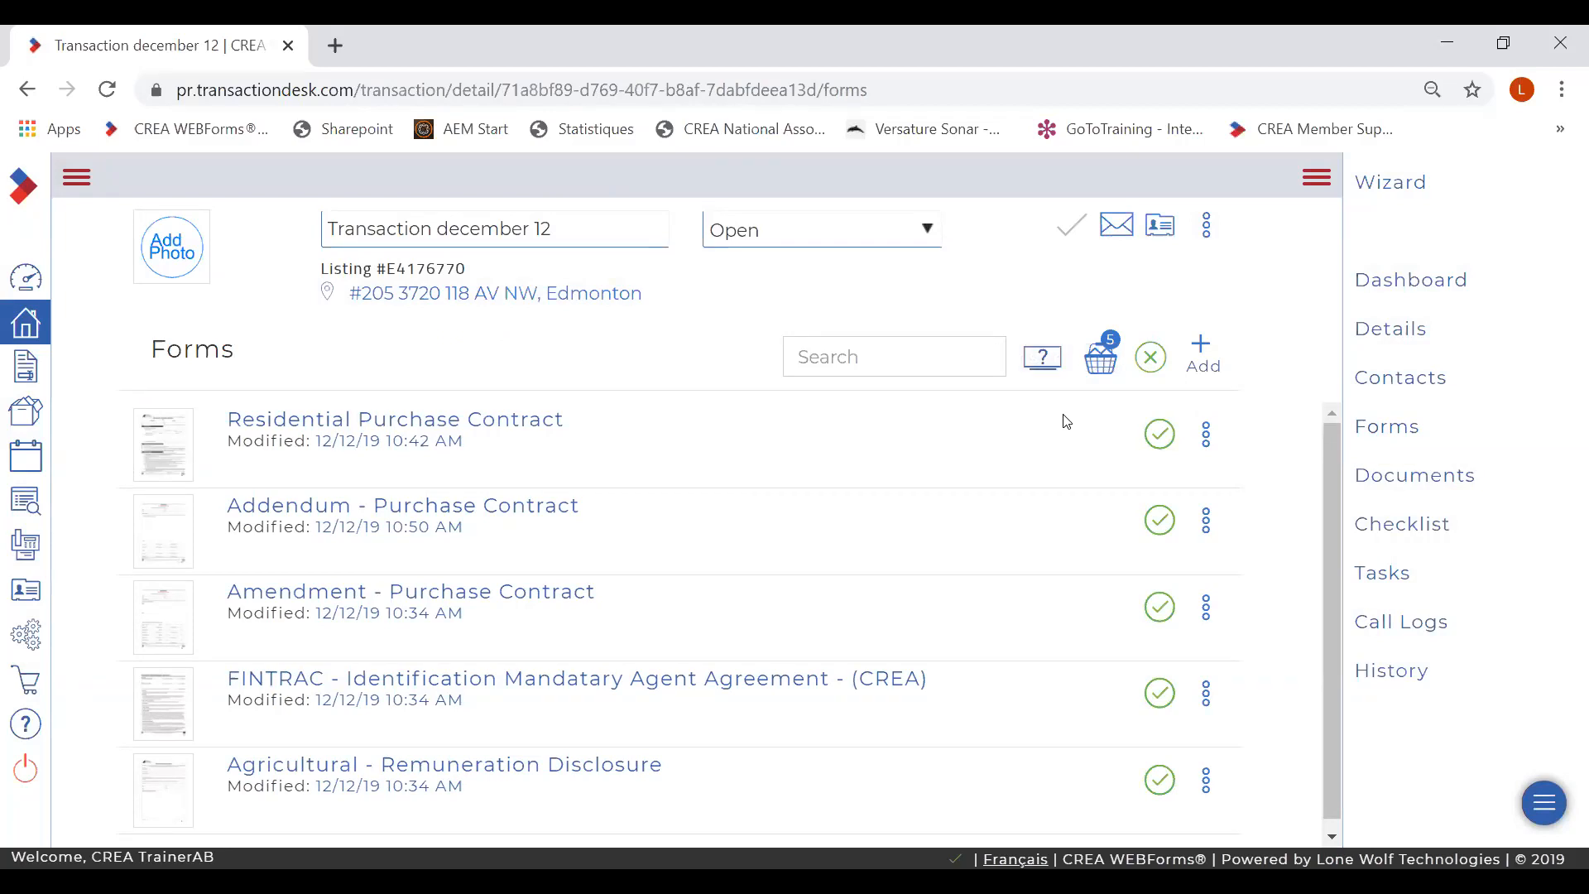
click(1097, 356)
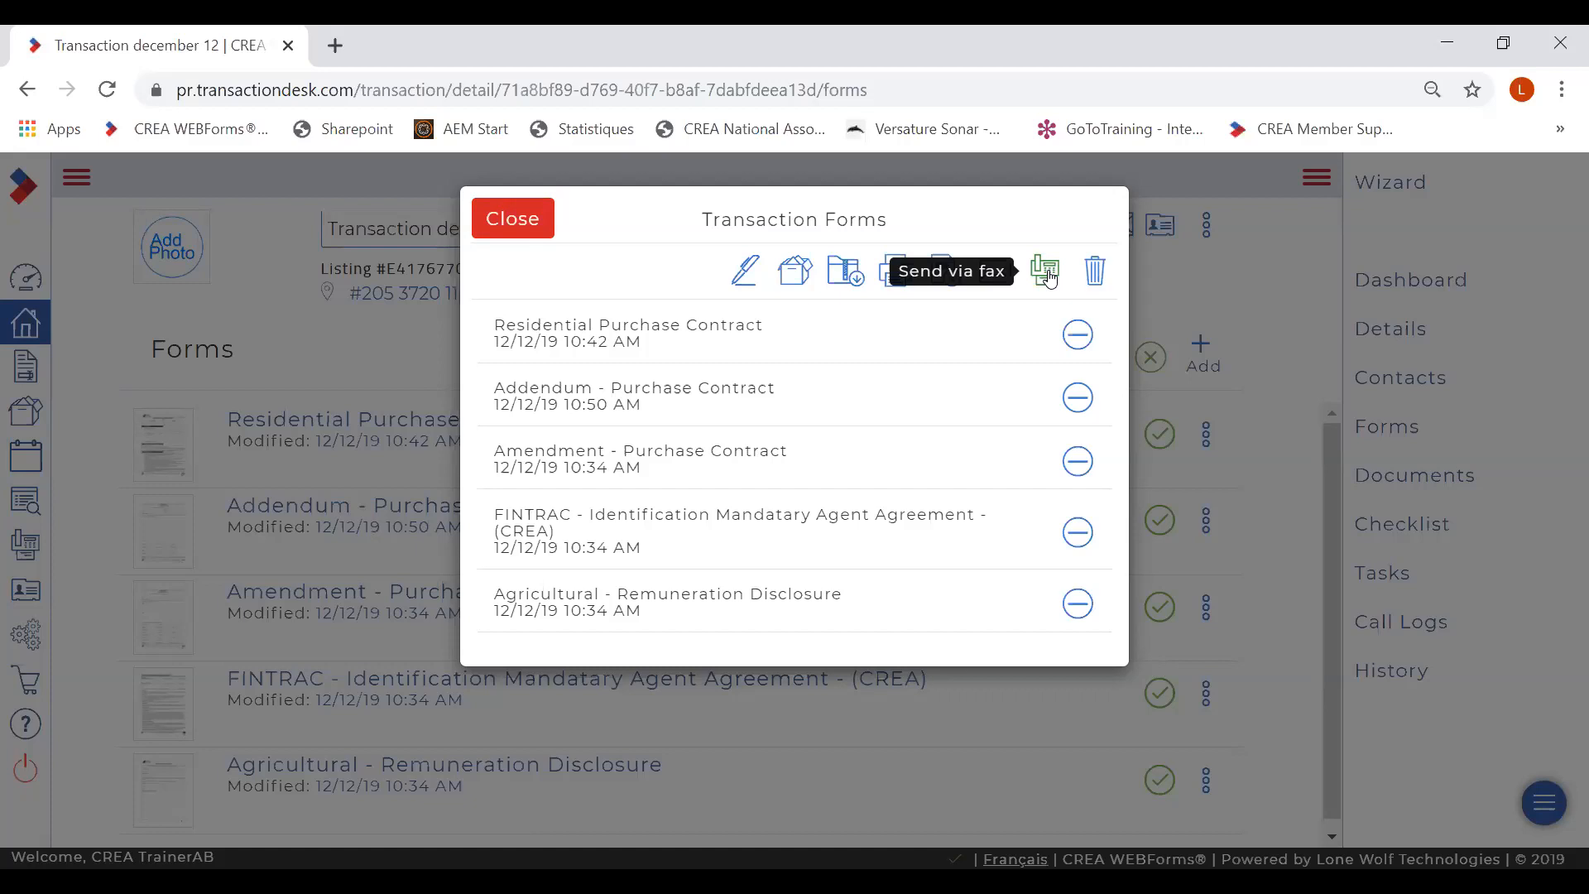
- Close the Transaction Forms basket and clear the selection of all five forms
click(522, 228)
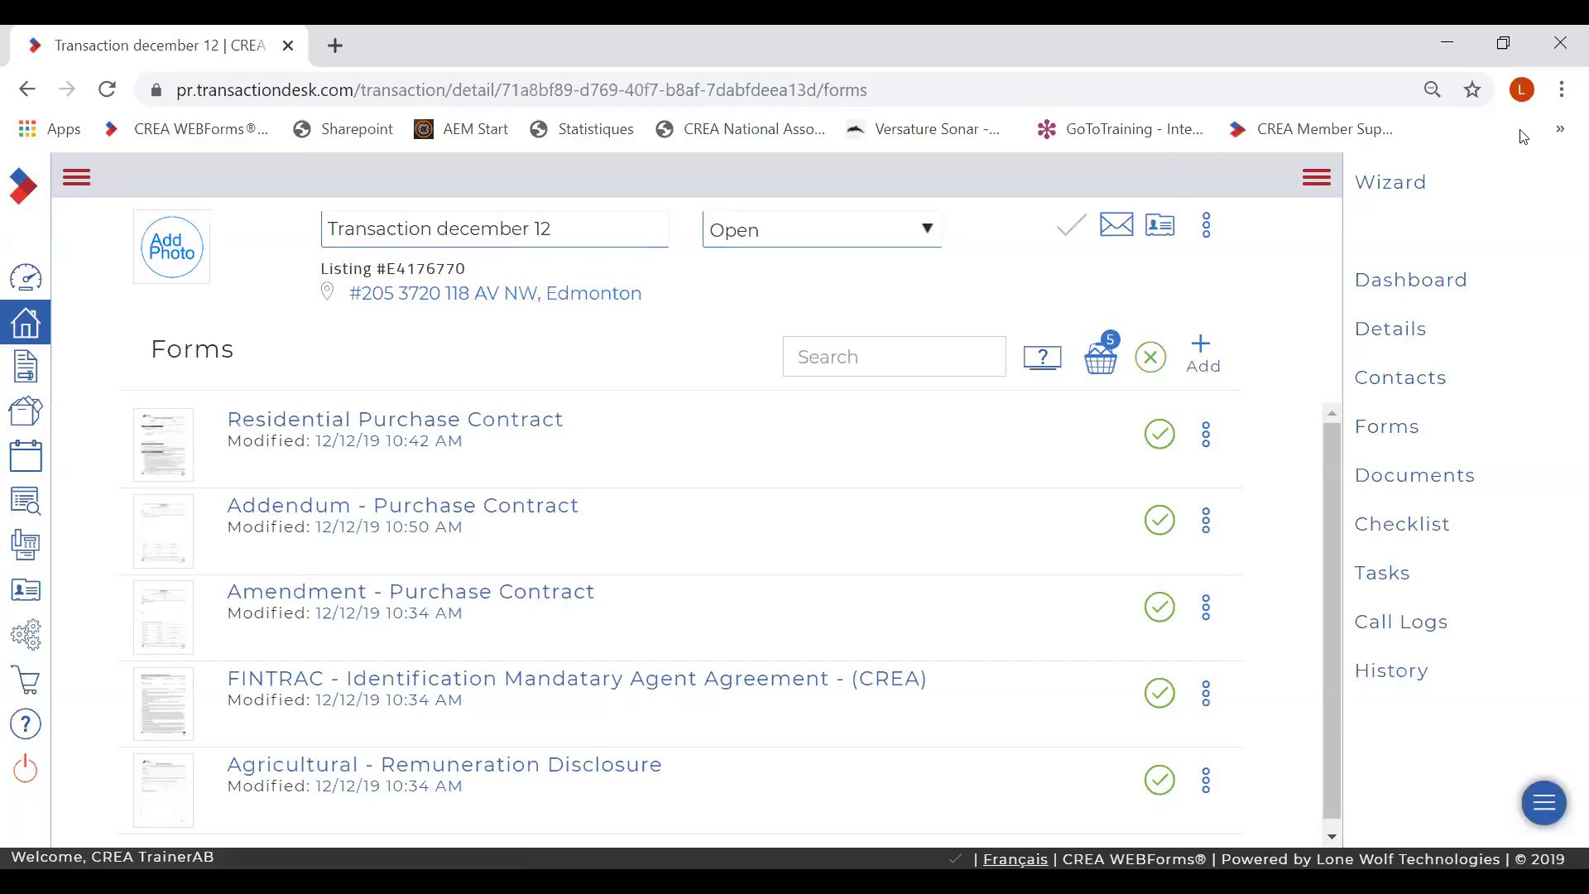
click(1151, 358)
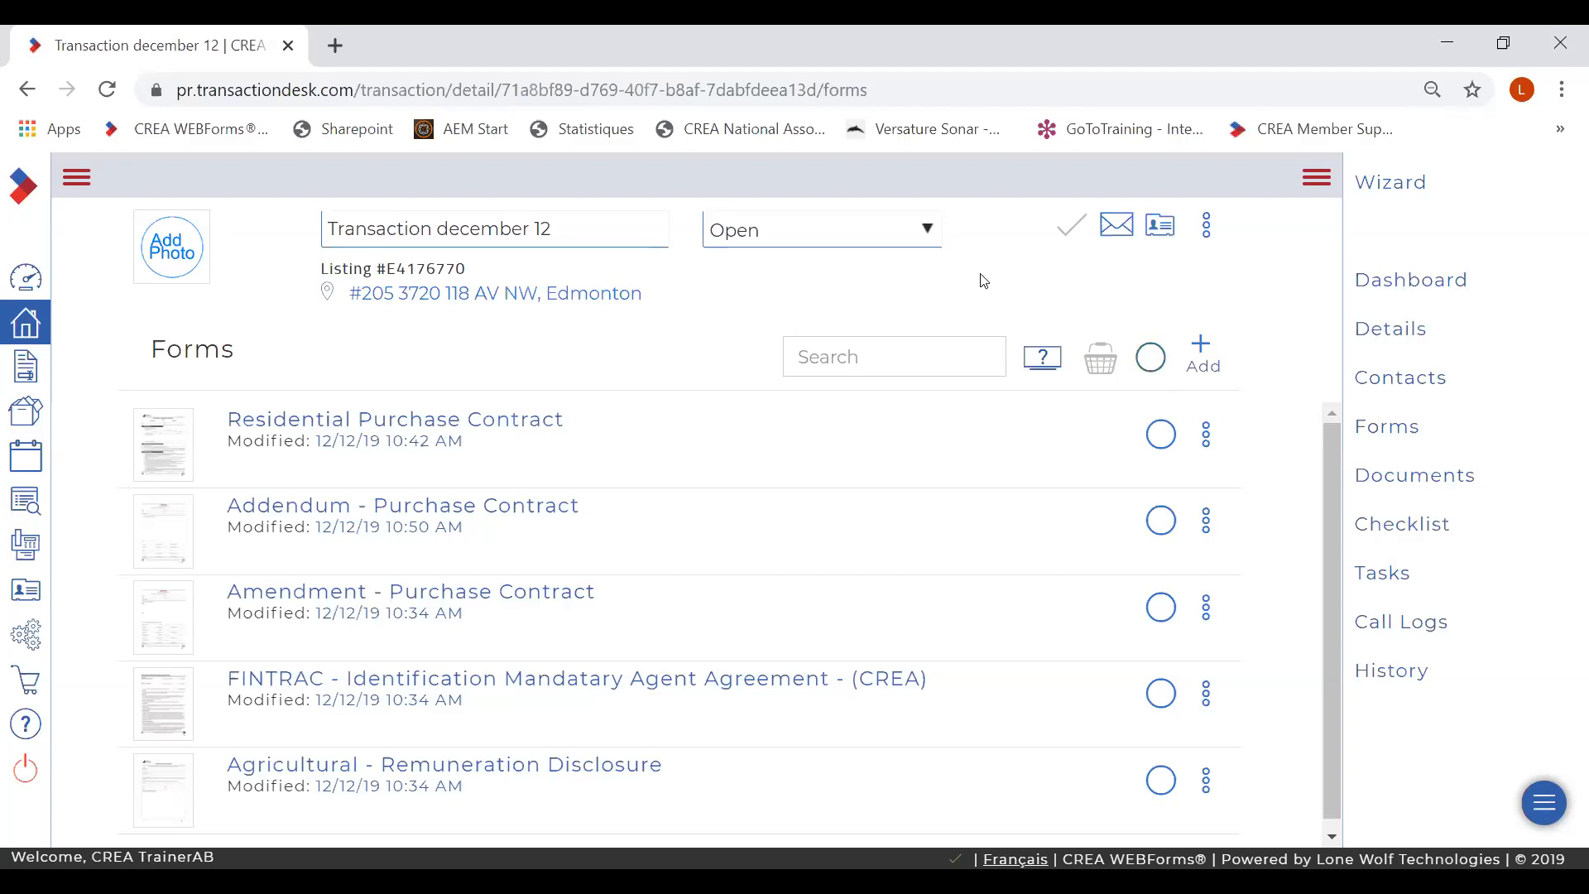
click(27, 281)
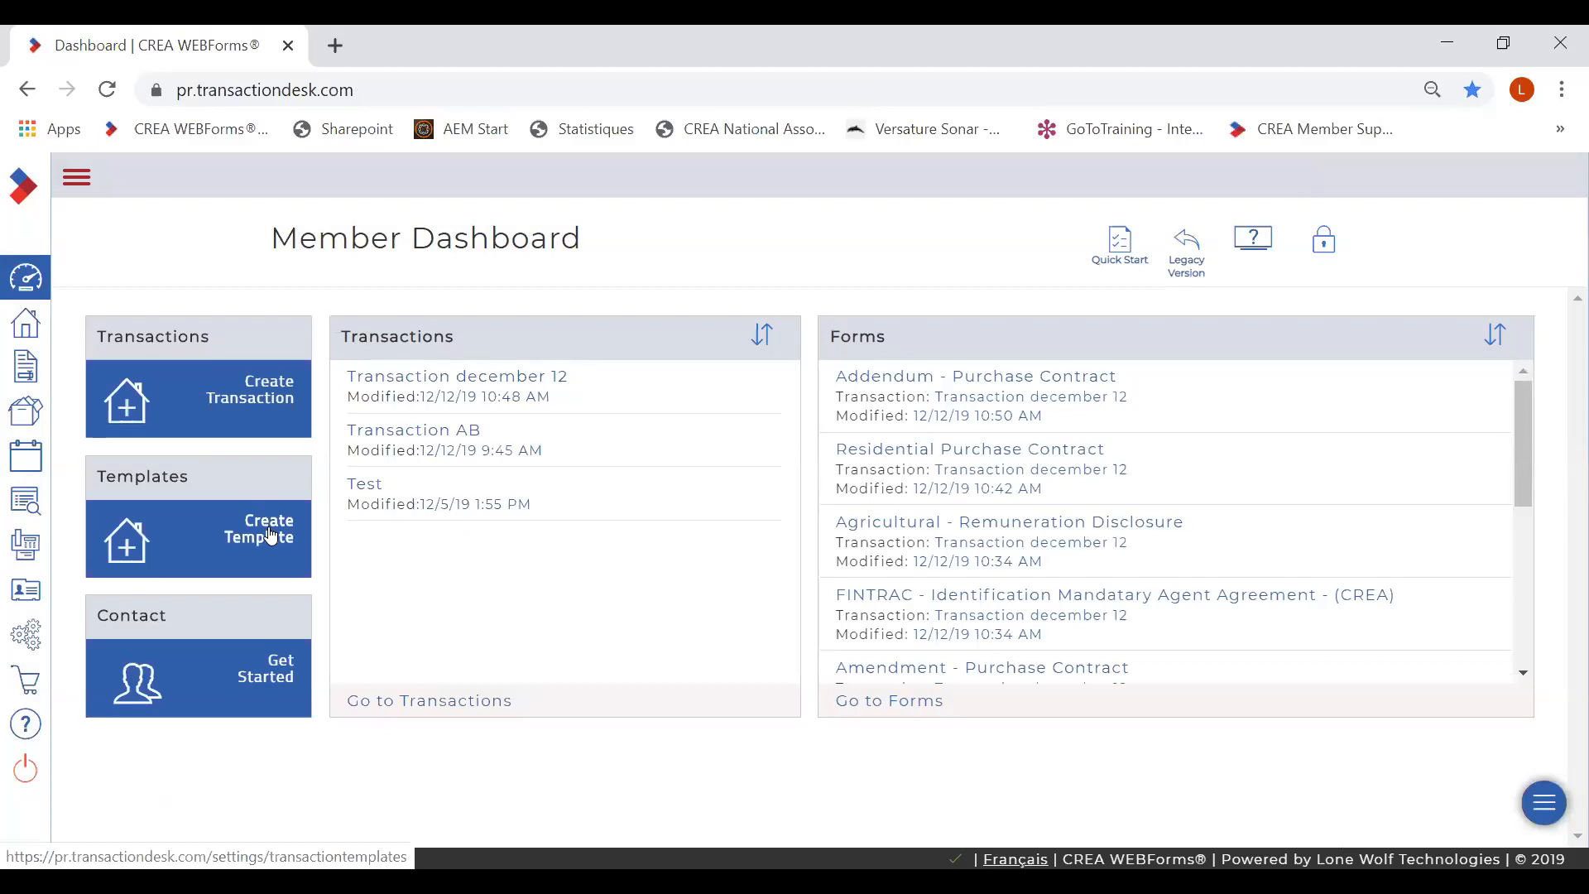
click(28, 639)
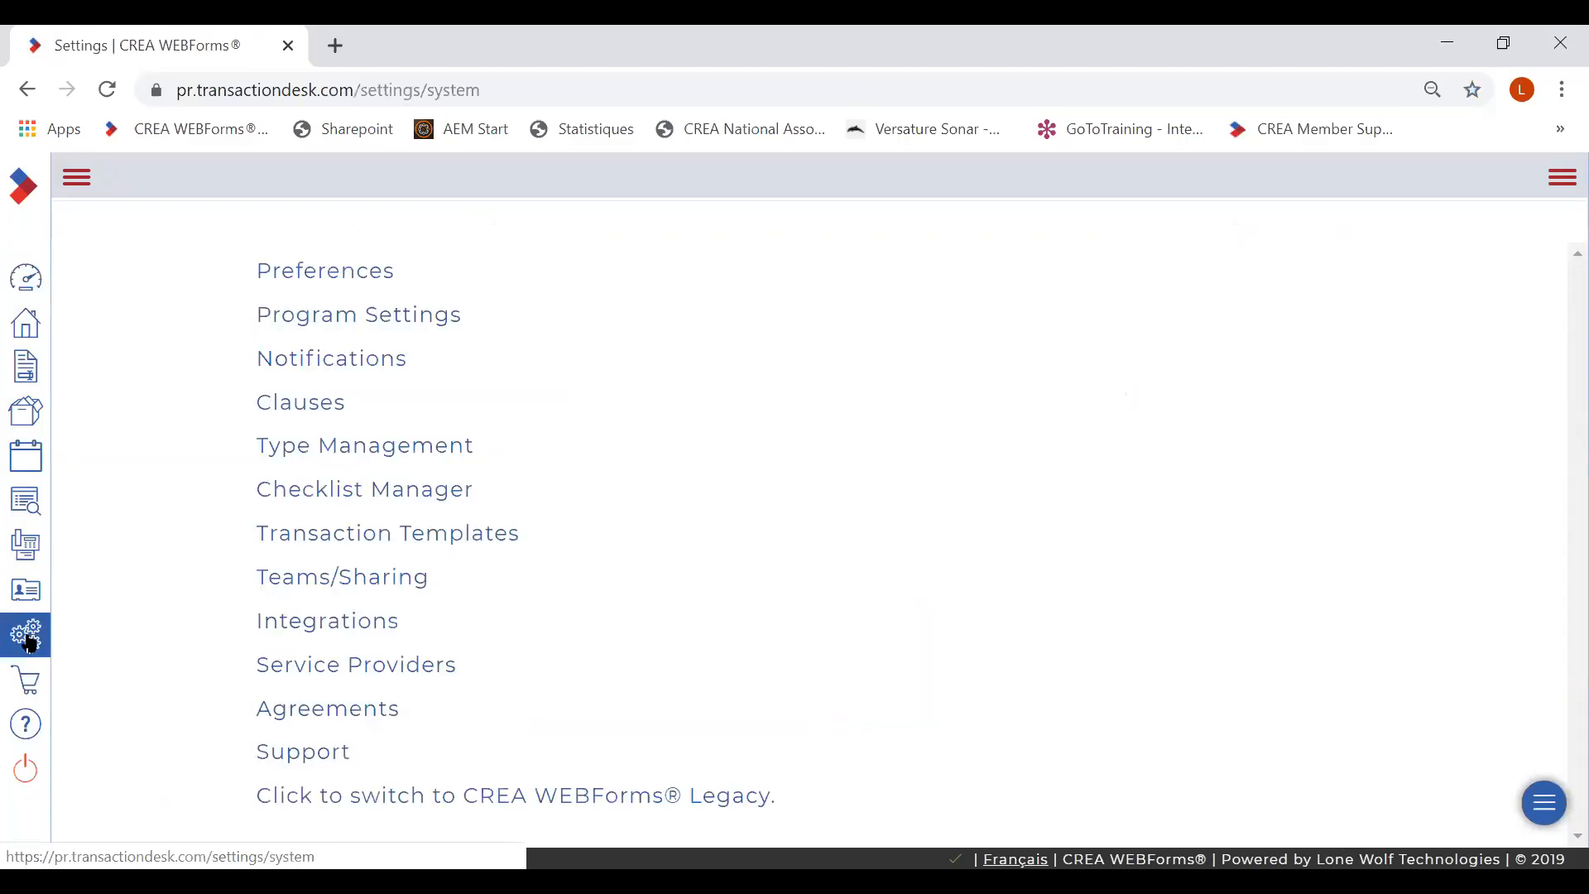
click(347, 533)
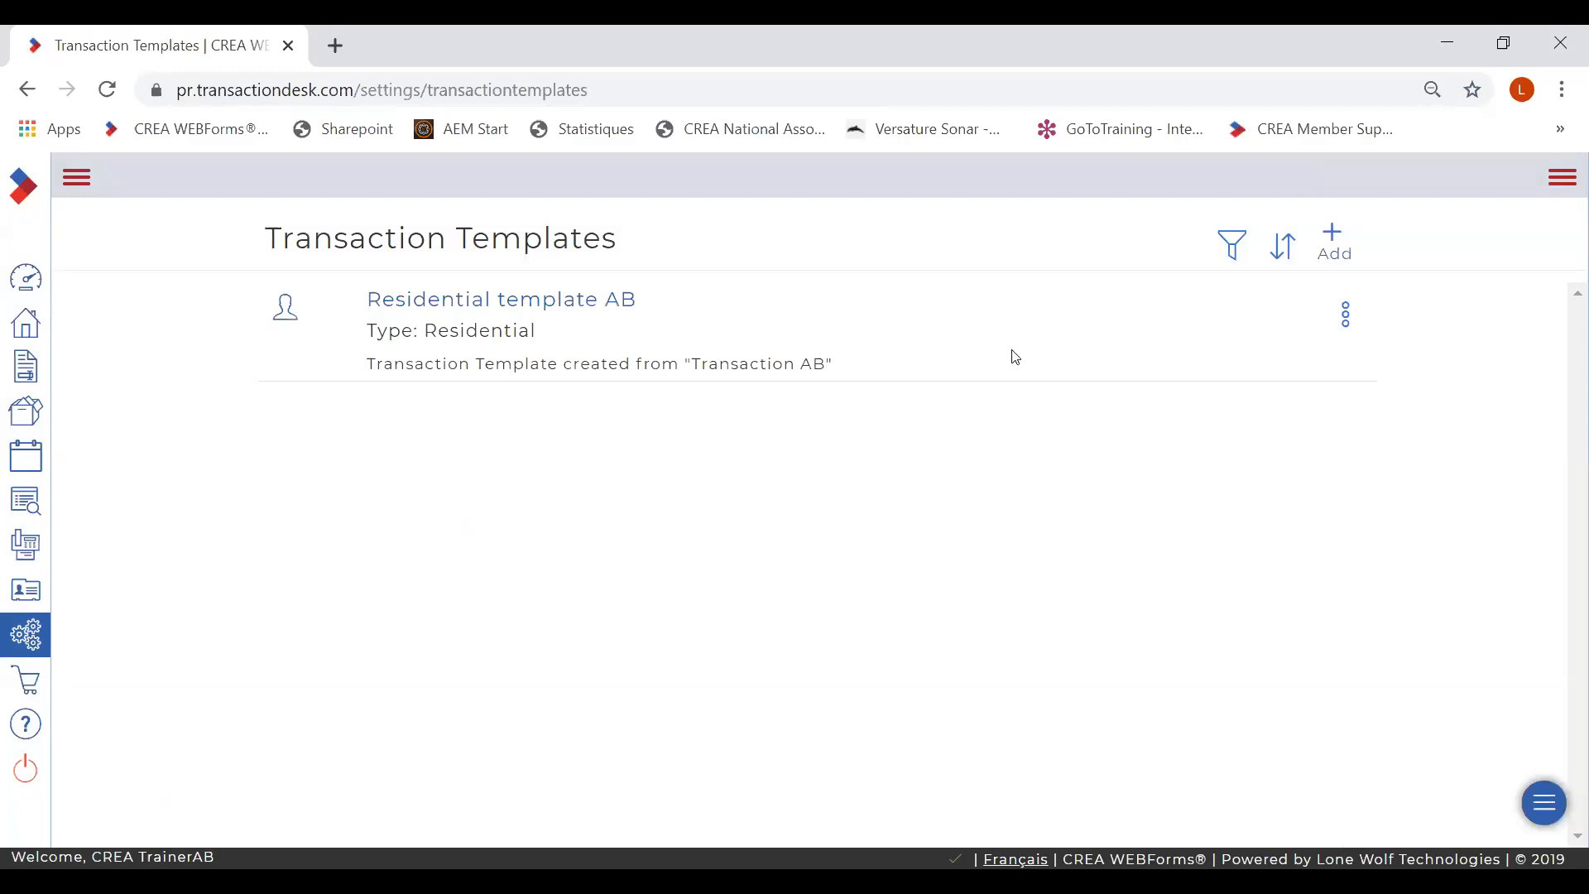
click(1346, 315)
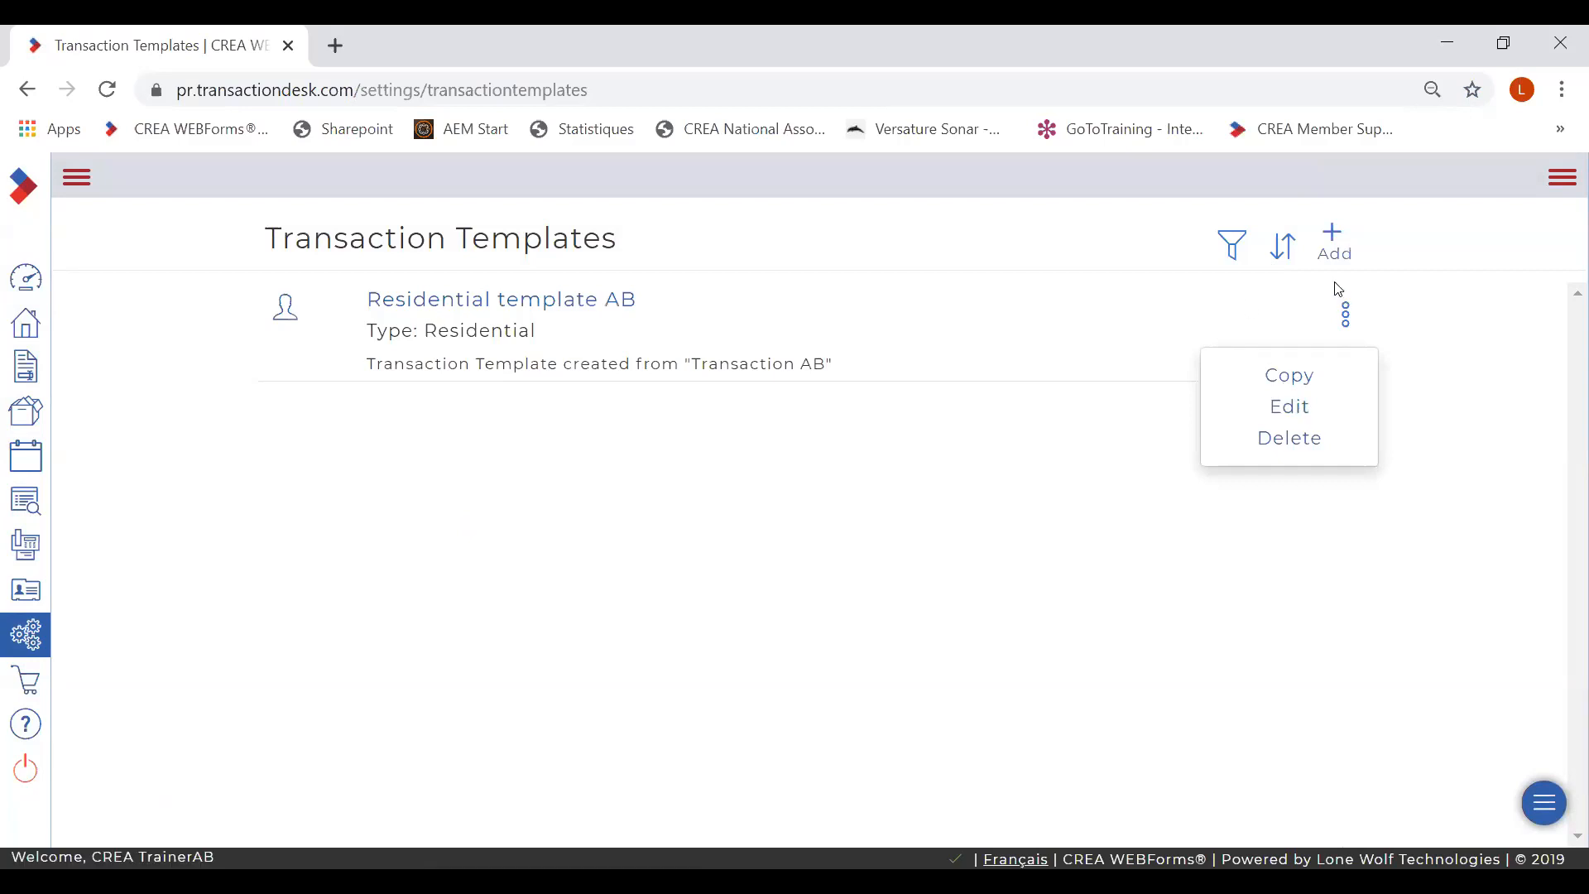
click(1387, 262)
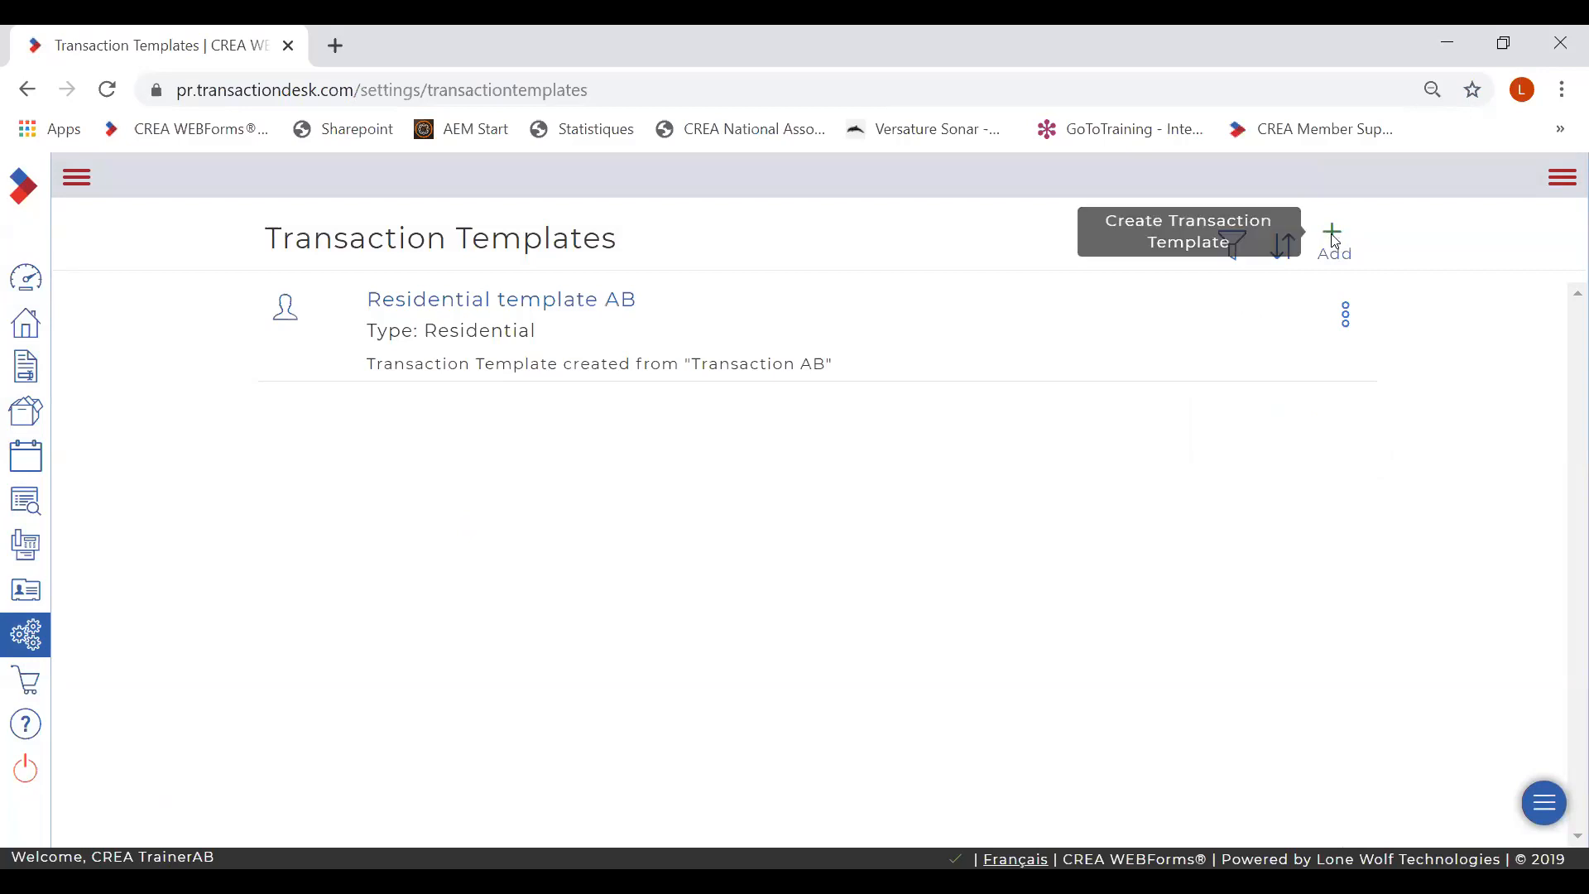
- Add a Personal, Residential-type transaction template named 'Residential template December 12' and save it
click(1332, 240)
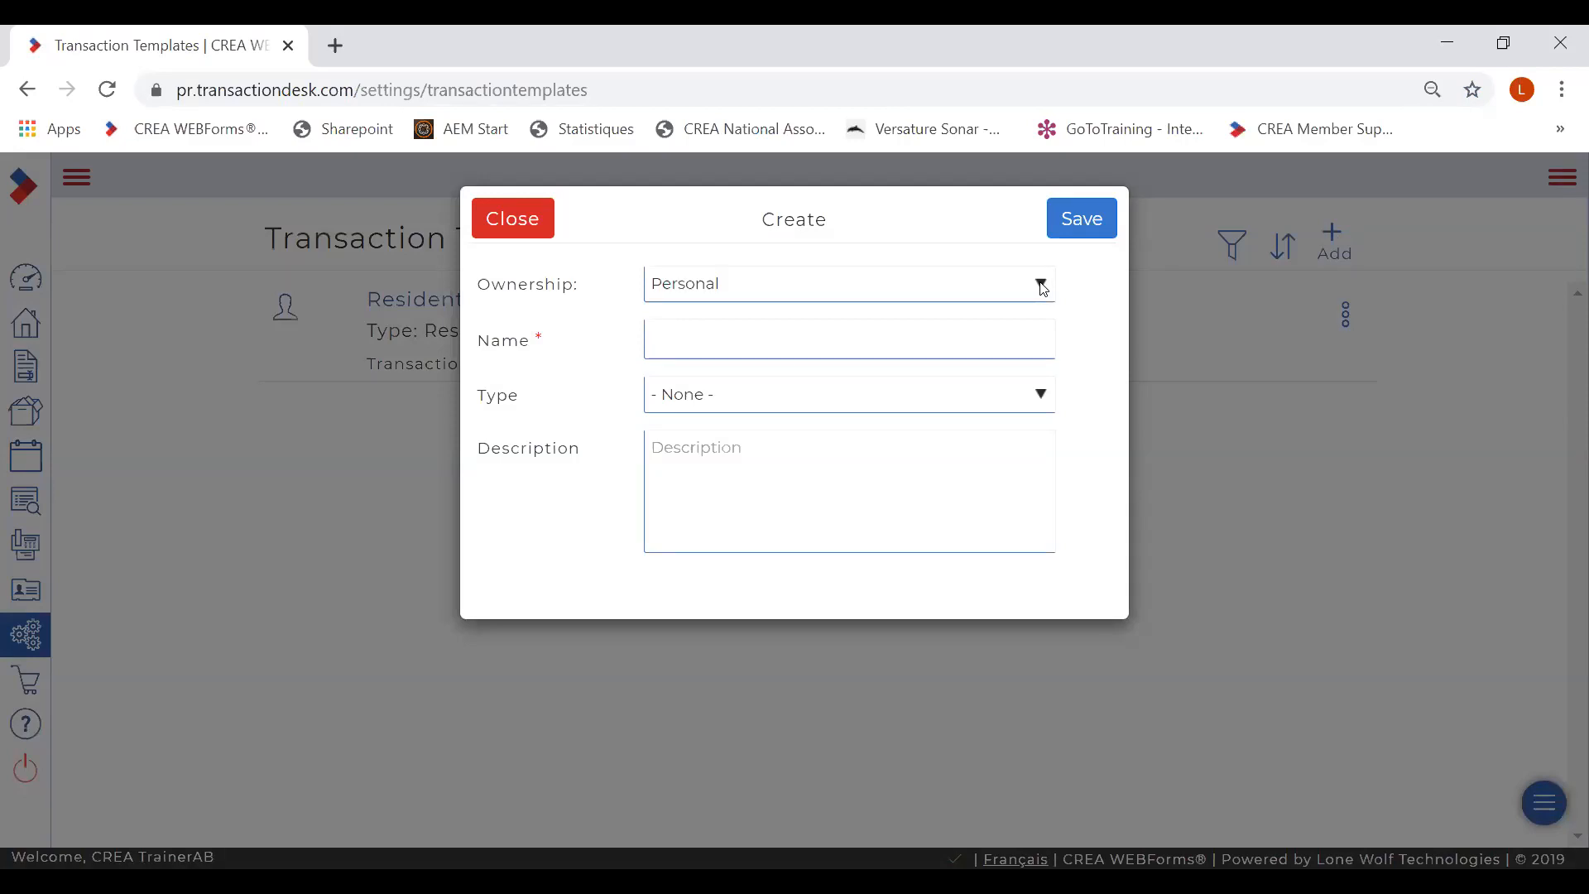
click(1041, 286)
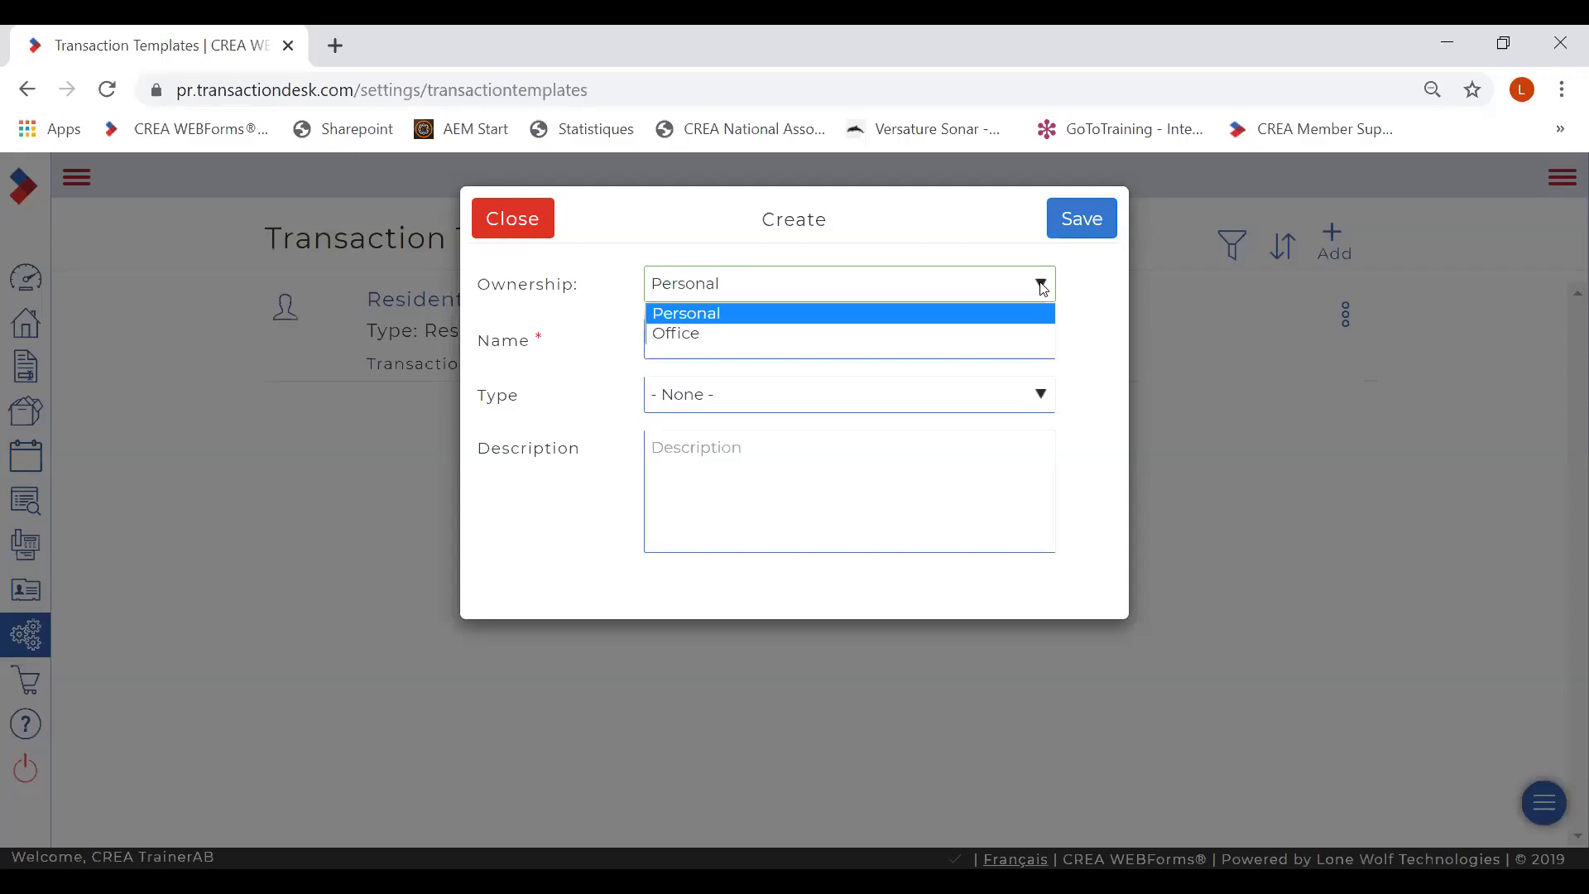
click(1087, 290)
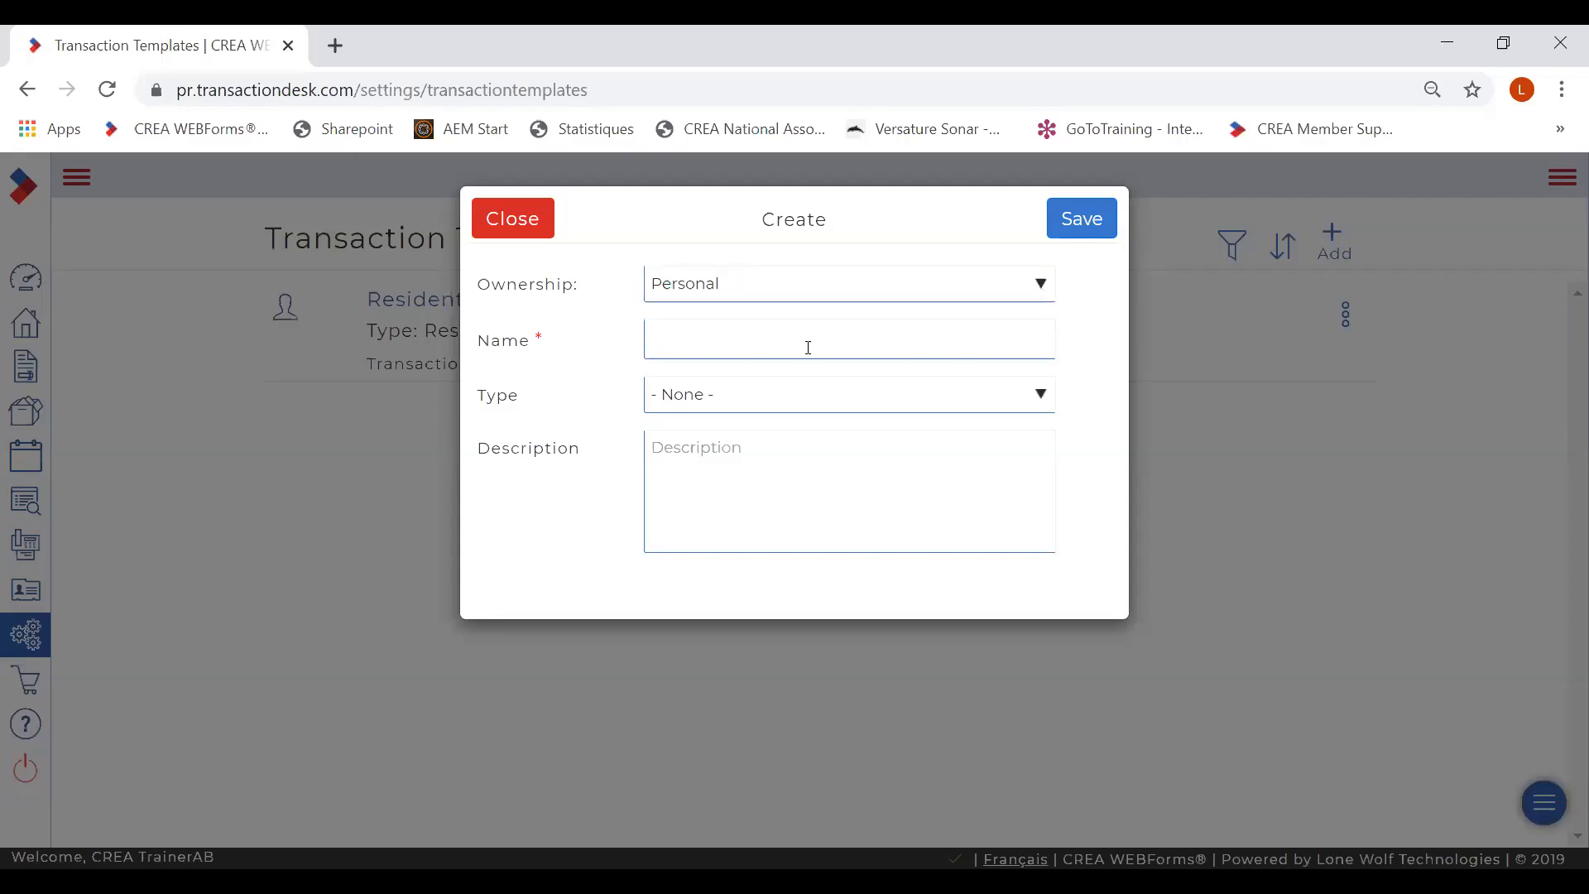
click(756, 340)
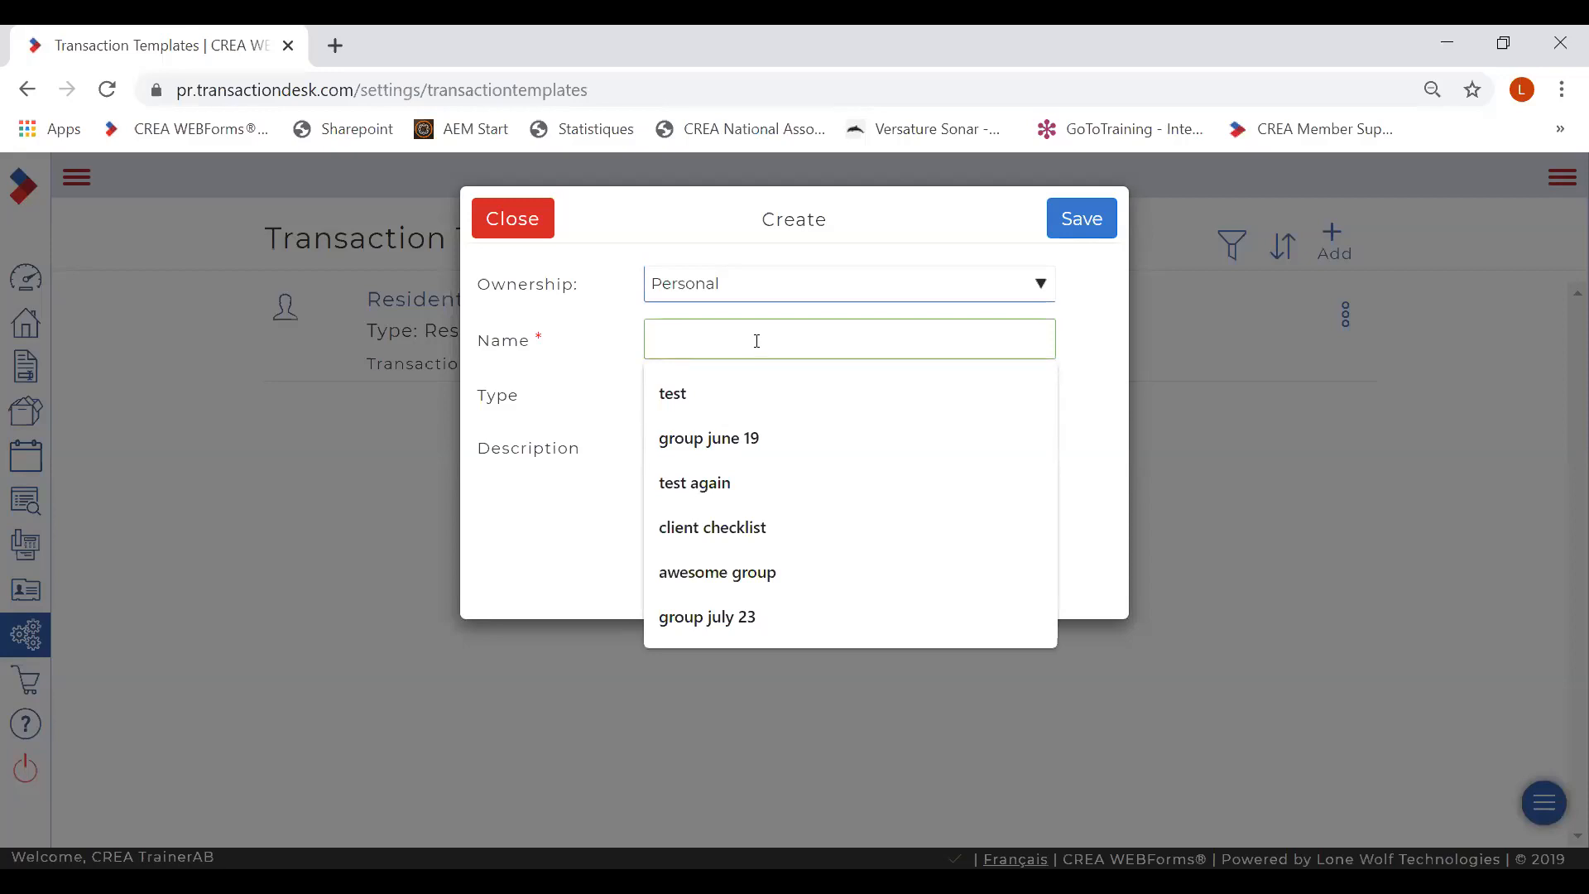
text(Residential template )
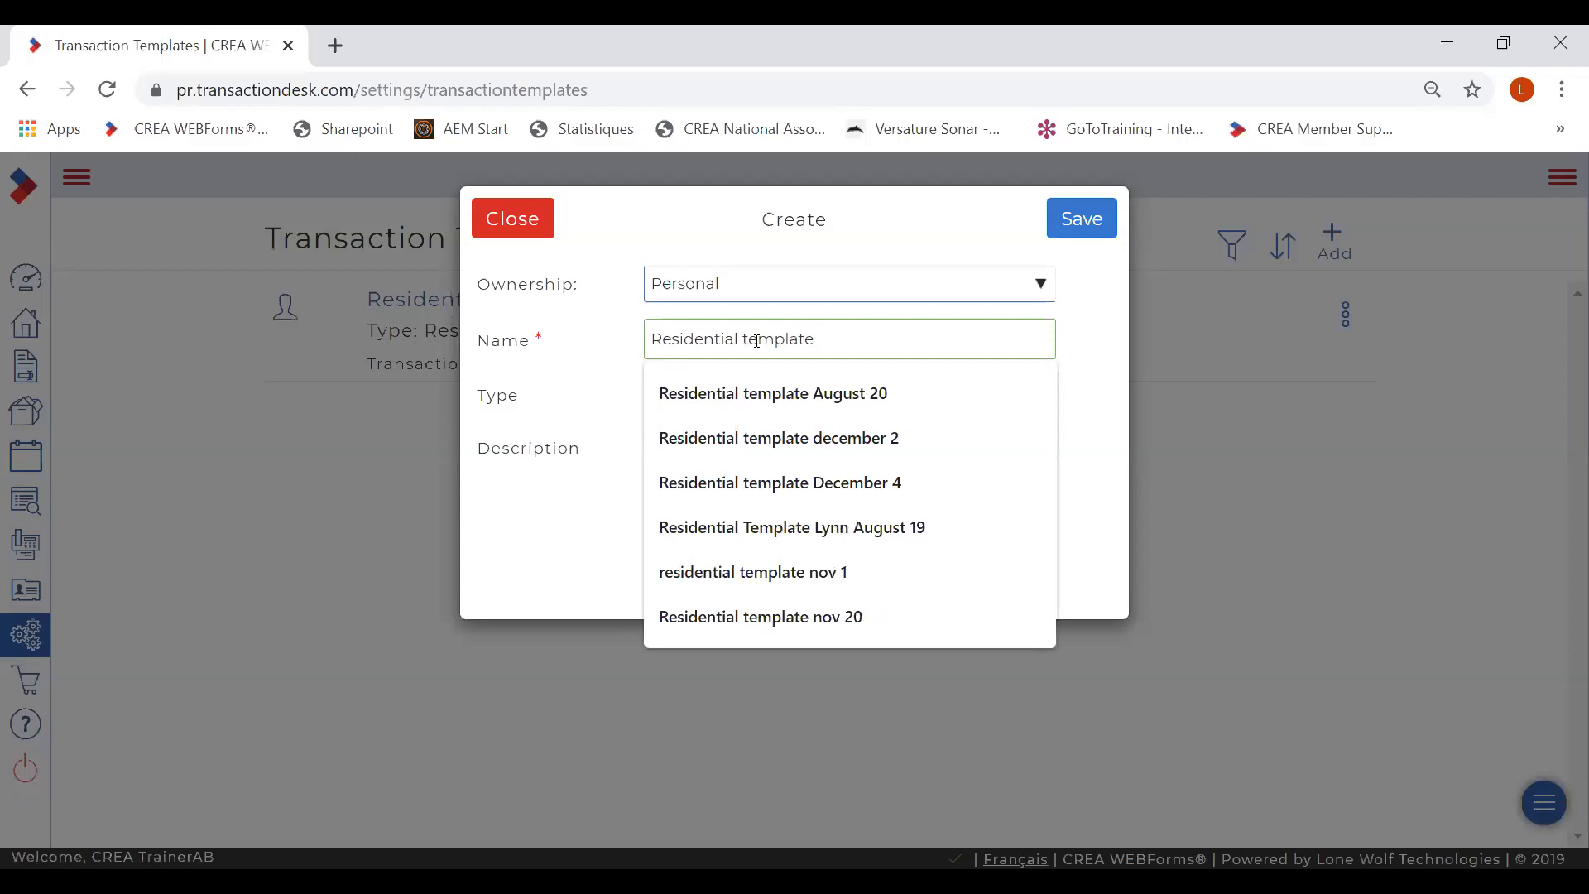
text(Decem)
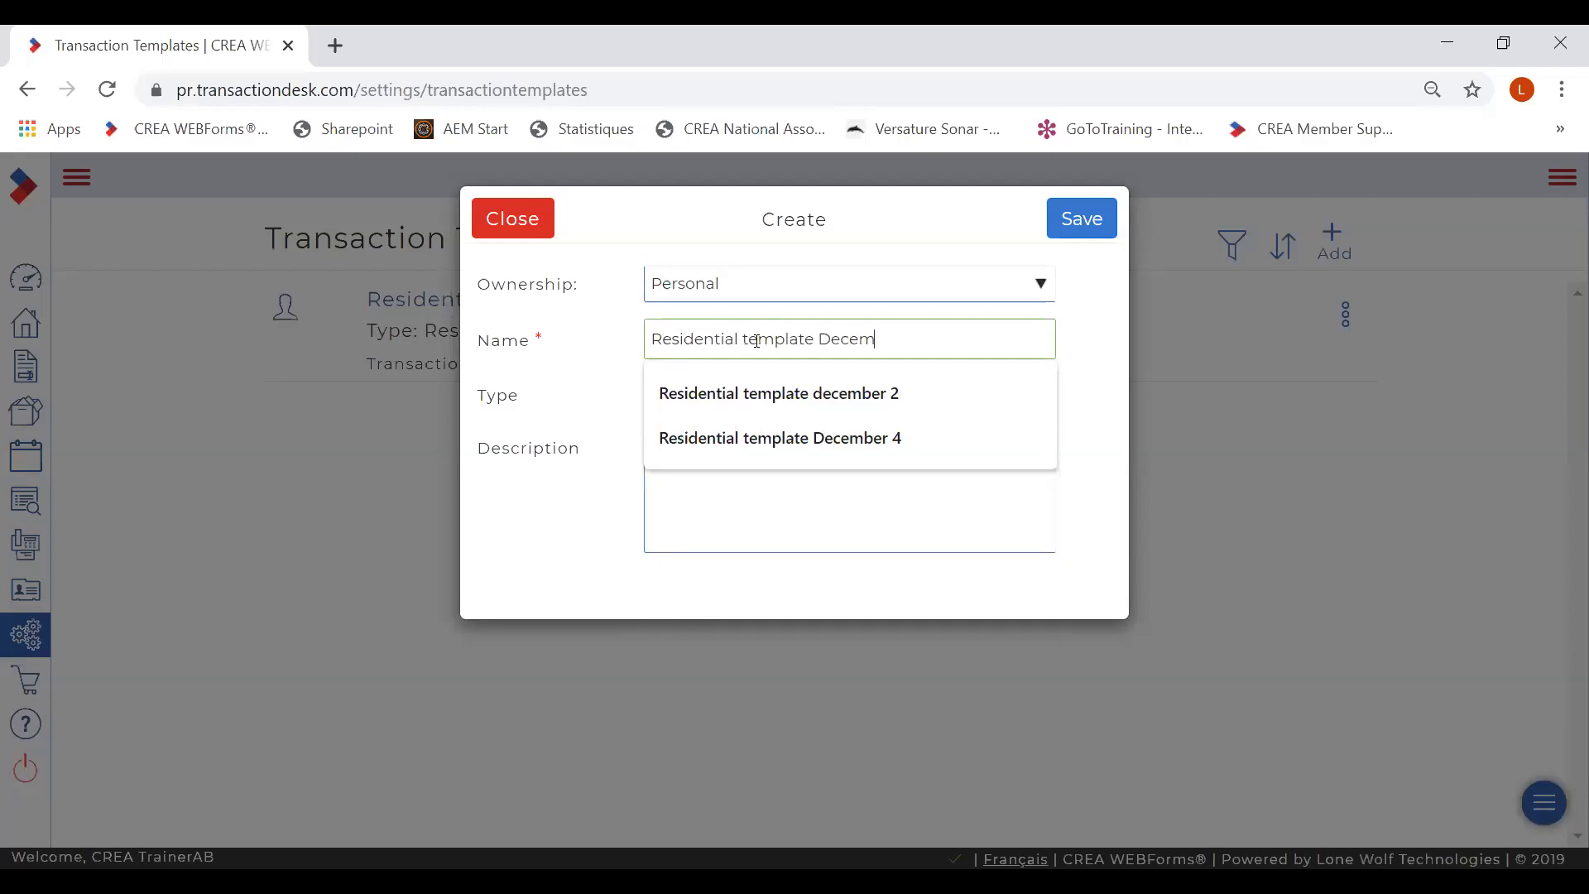
text(ber 12)
click(1042, 393)
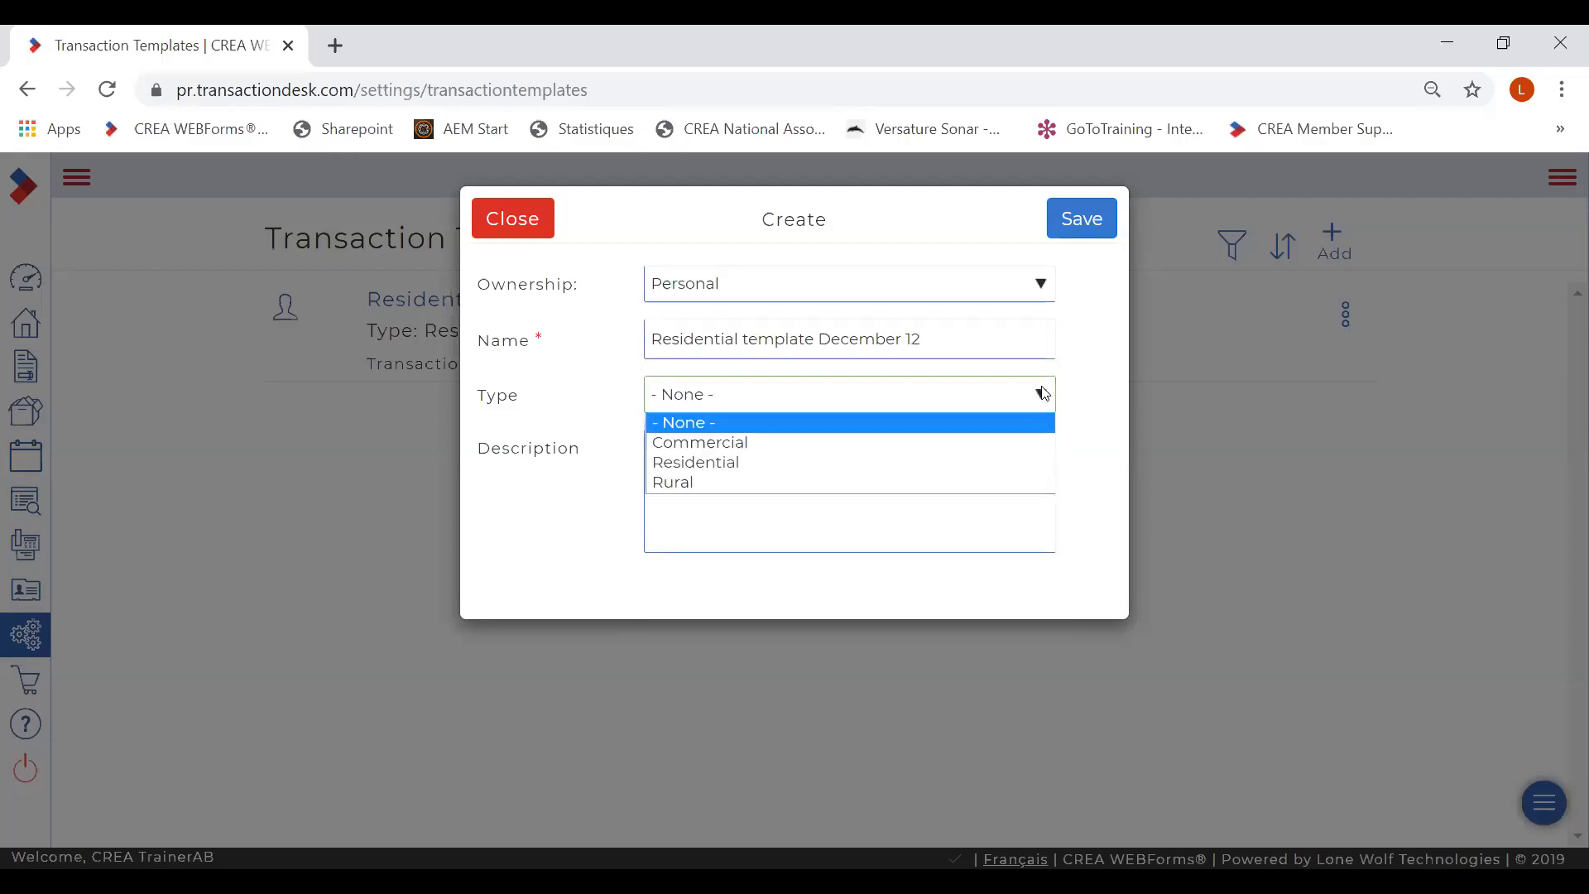
click(749, 464)
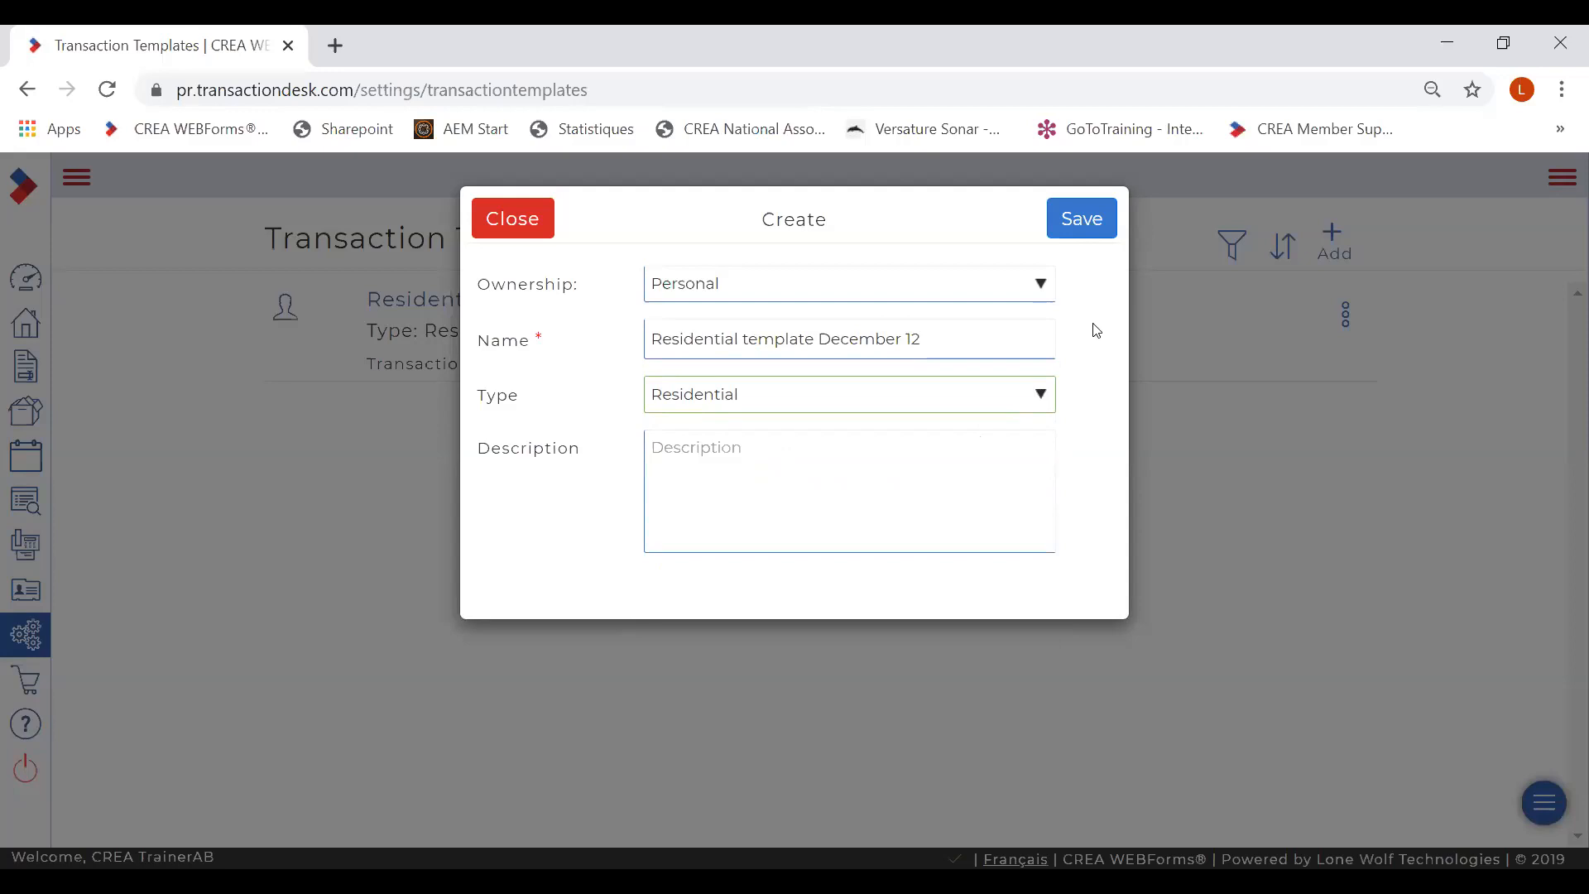
click(1080, 220)
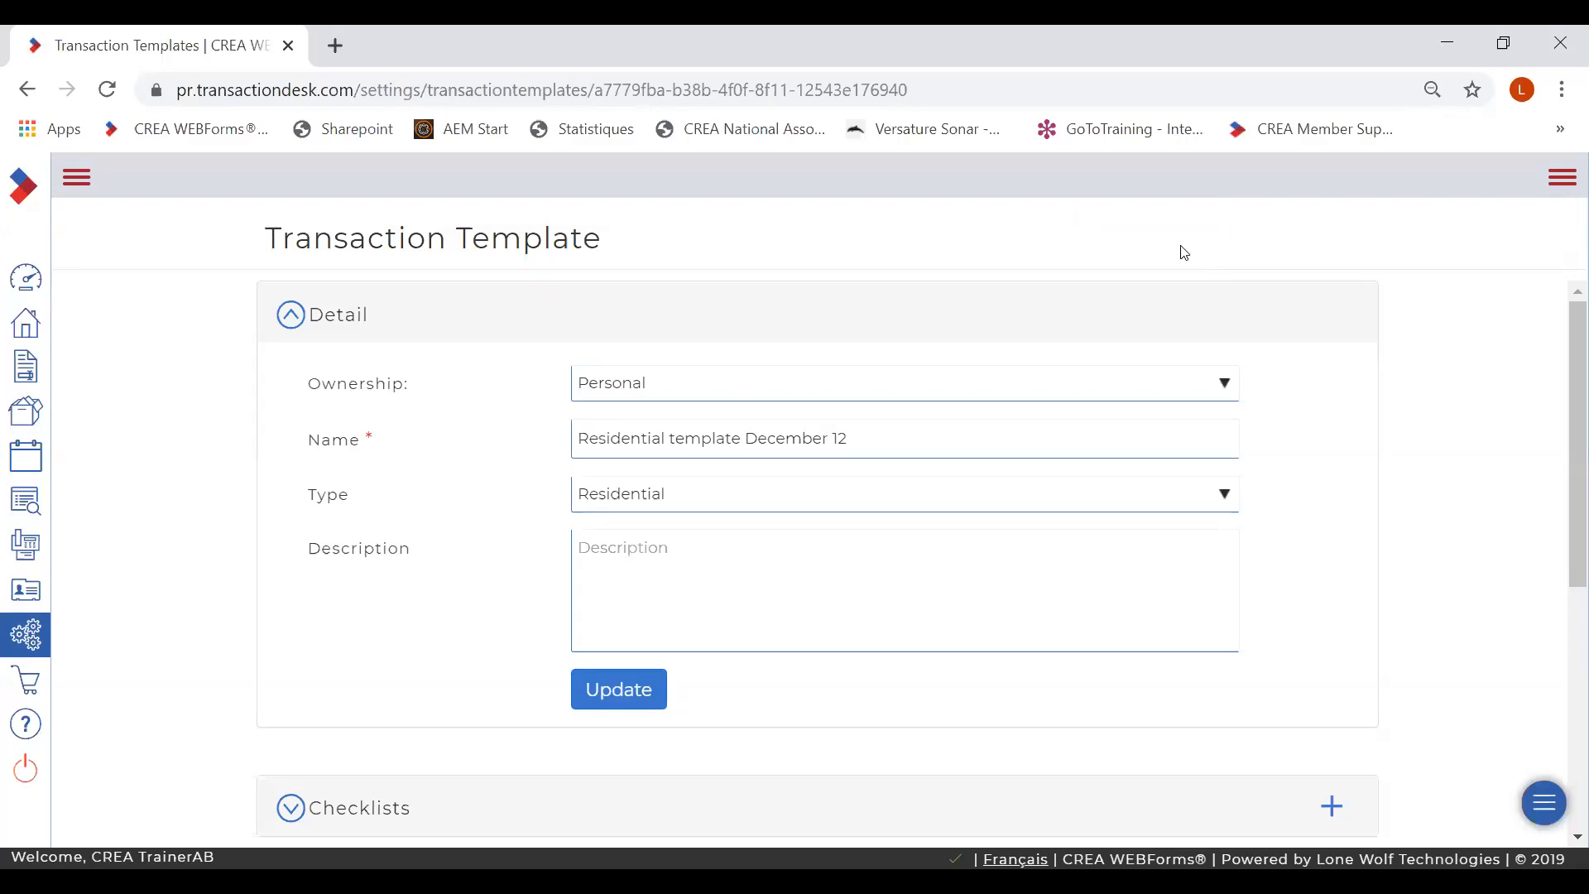
- Scroll the template page down until the Forms and Teams/Sharing sections are visible
drag(1567, 347, 1566, 524)
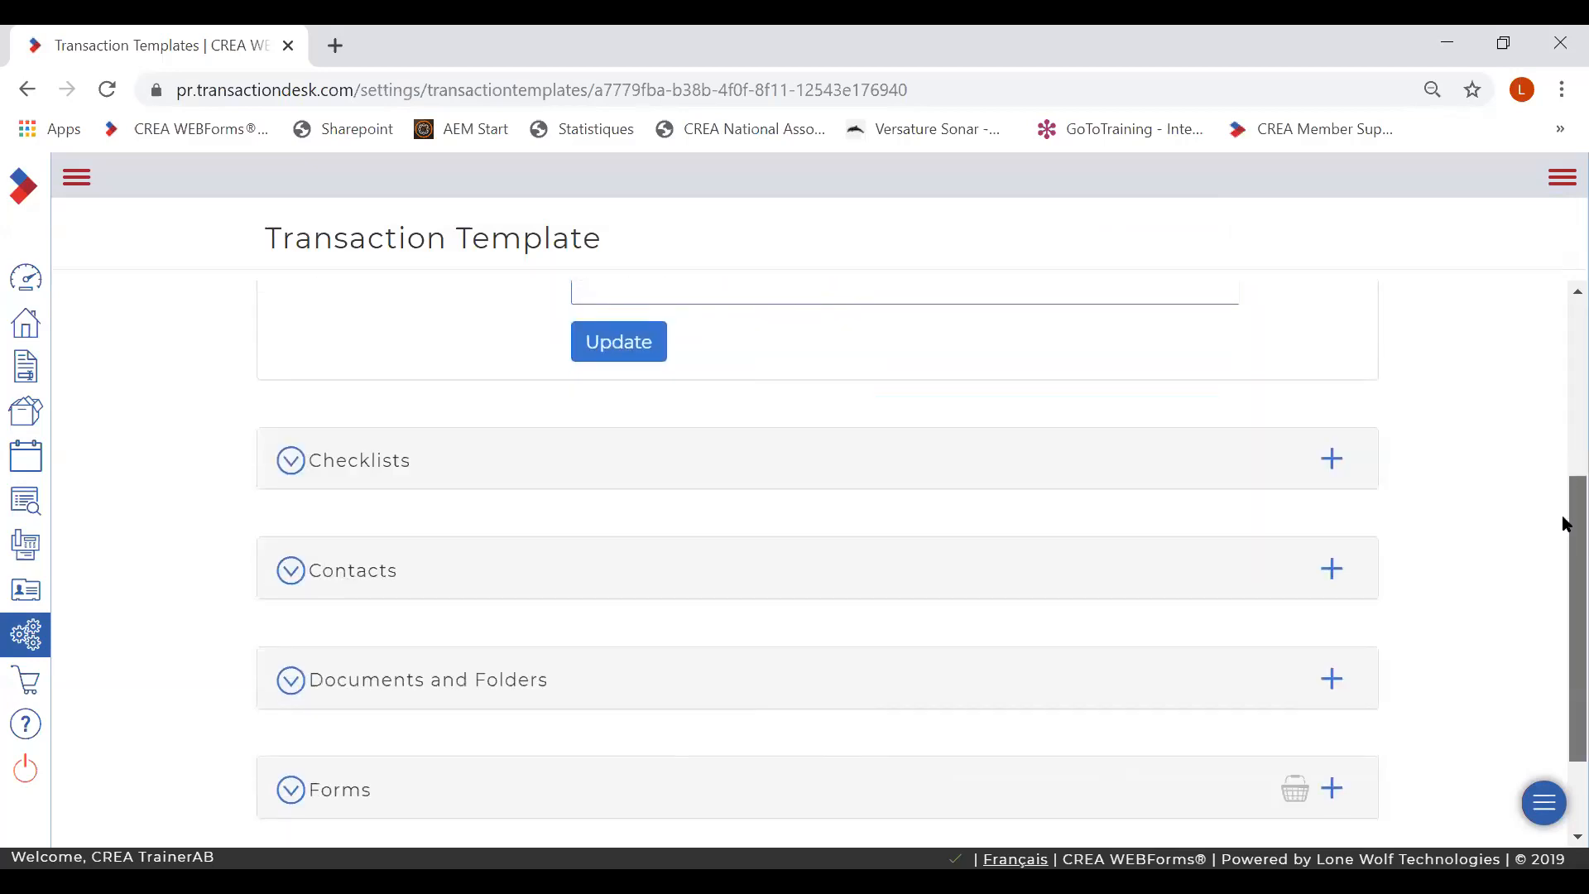
drag(1565, 524, 1565, 594)
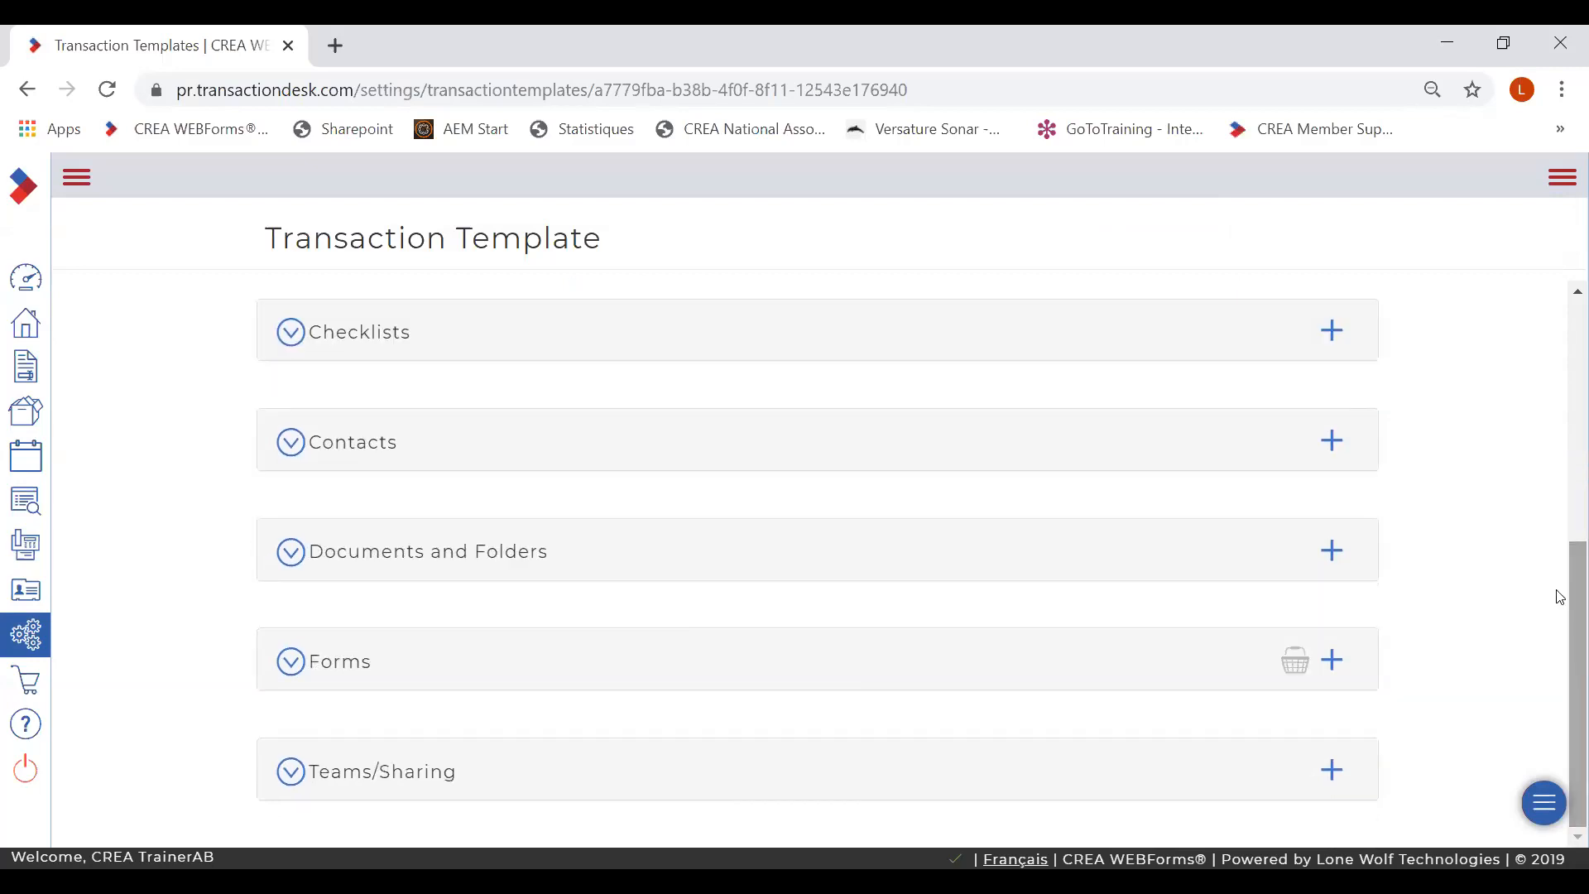
- Pick Addendum, Amendment - Purchase Contract, Financing Schedule and Residential Purchase Contract from Transaction Forms - Residential
click(1334, 662)
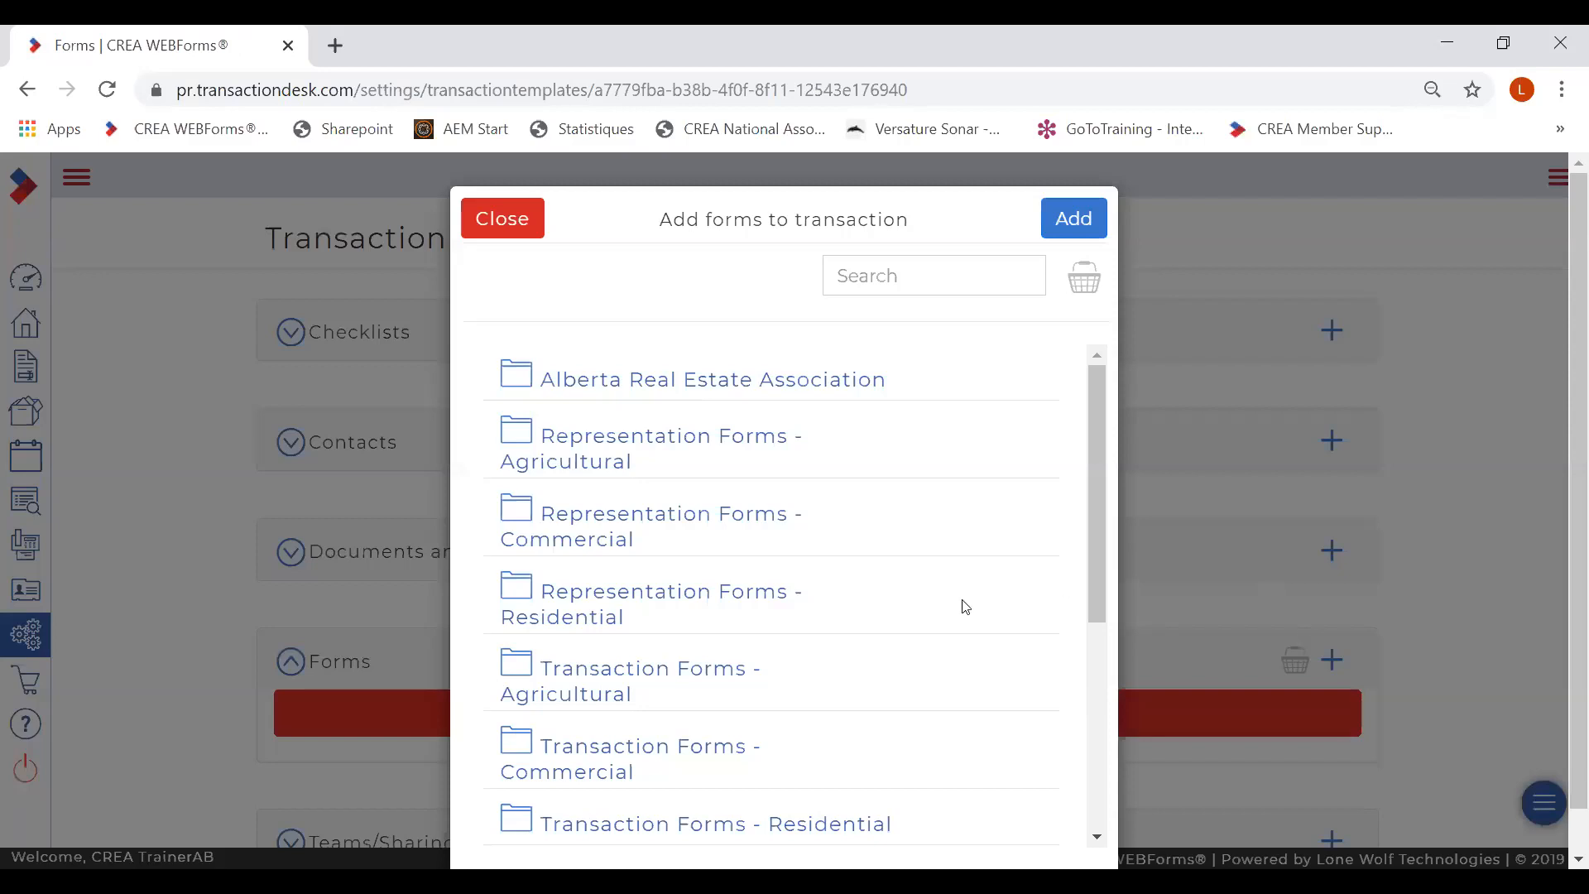
drag(1095, 456, 1096, 566)
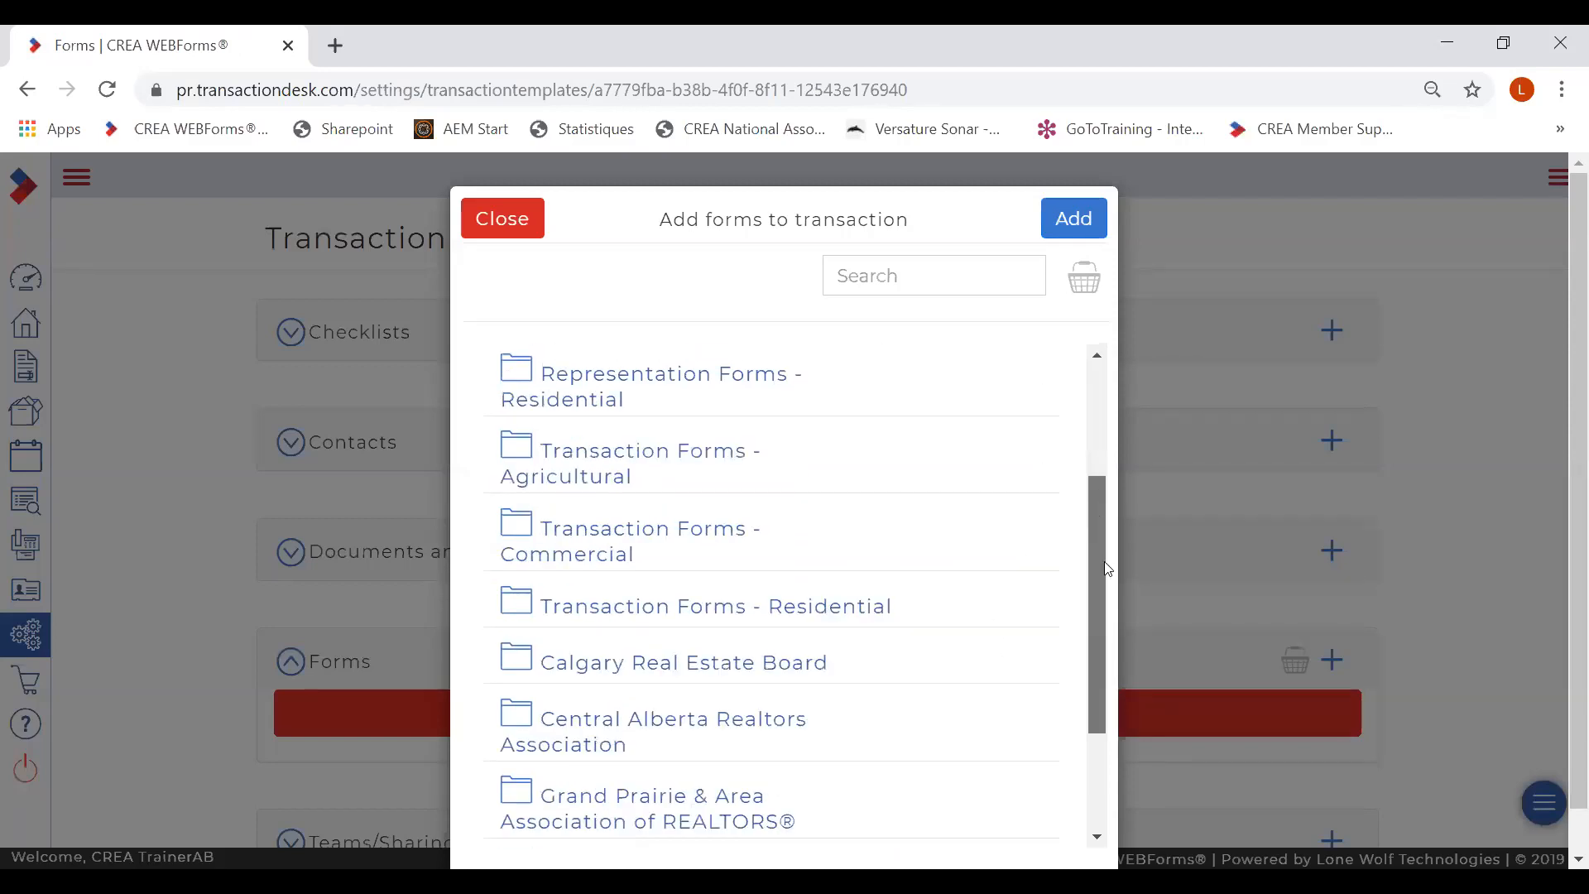
click(691, 612)
click(1036, 546)
click(1040, 597)
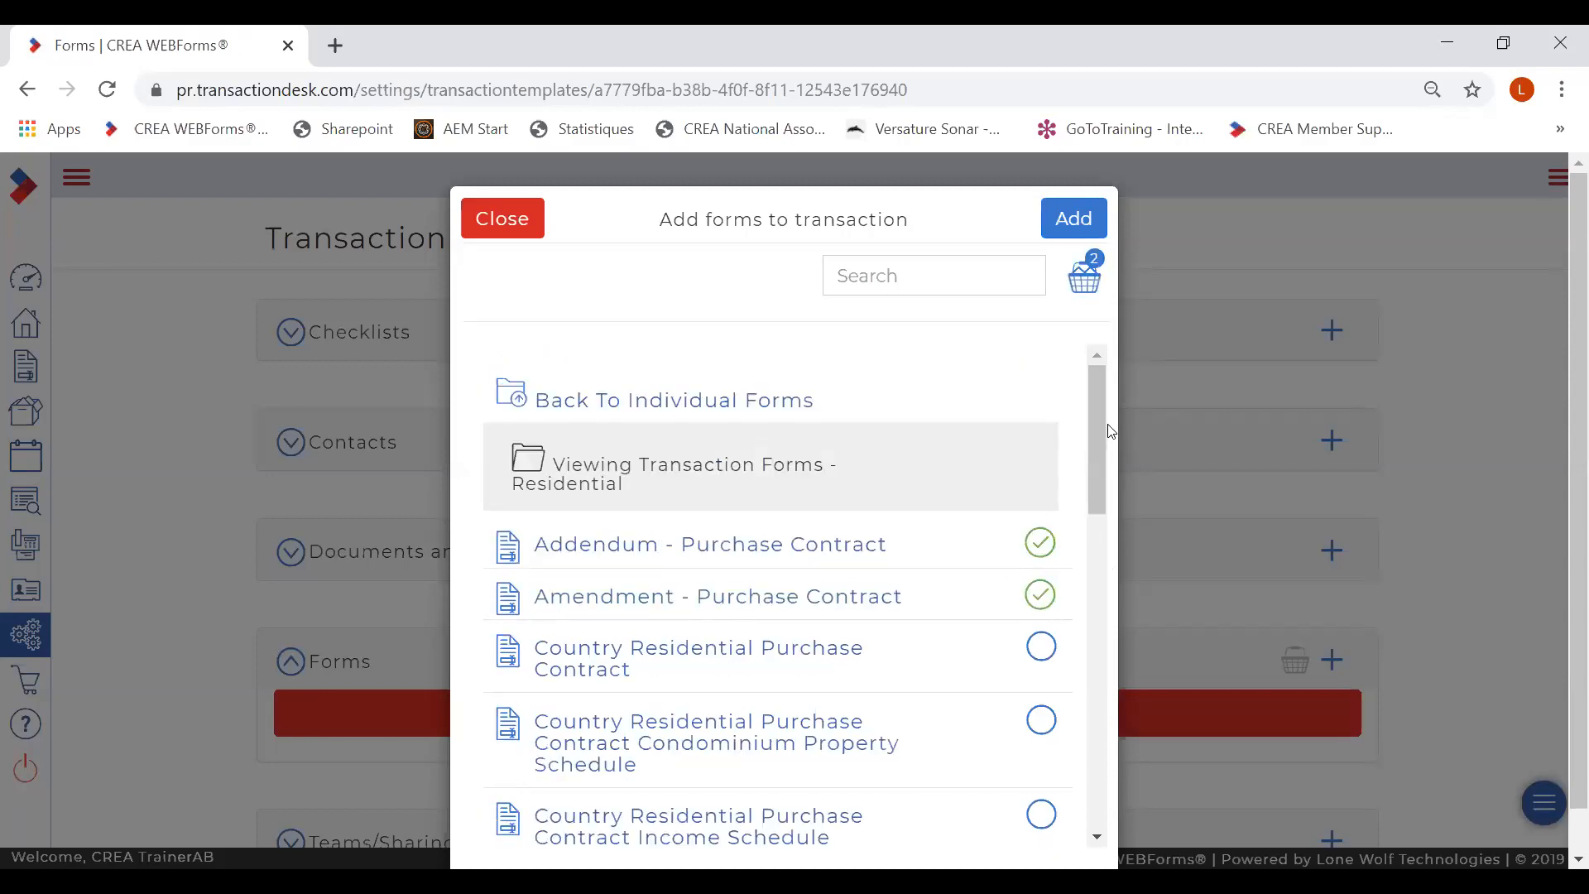
scroll(1089, 501, down, 5)
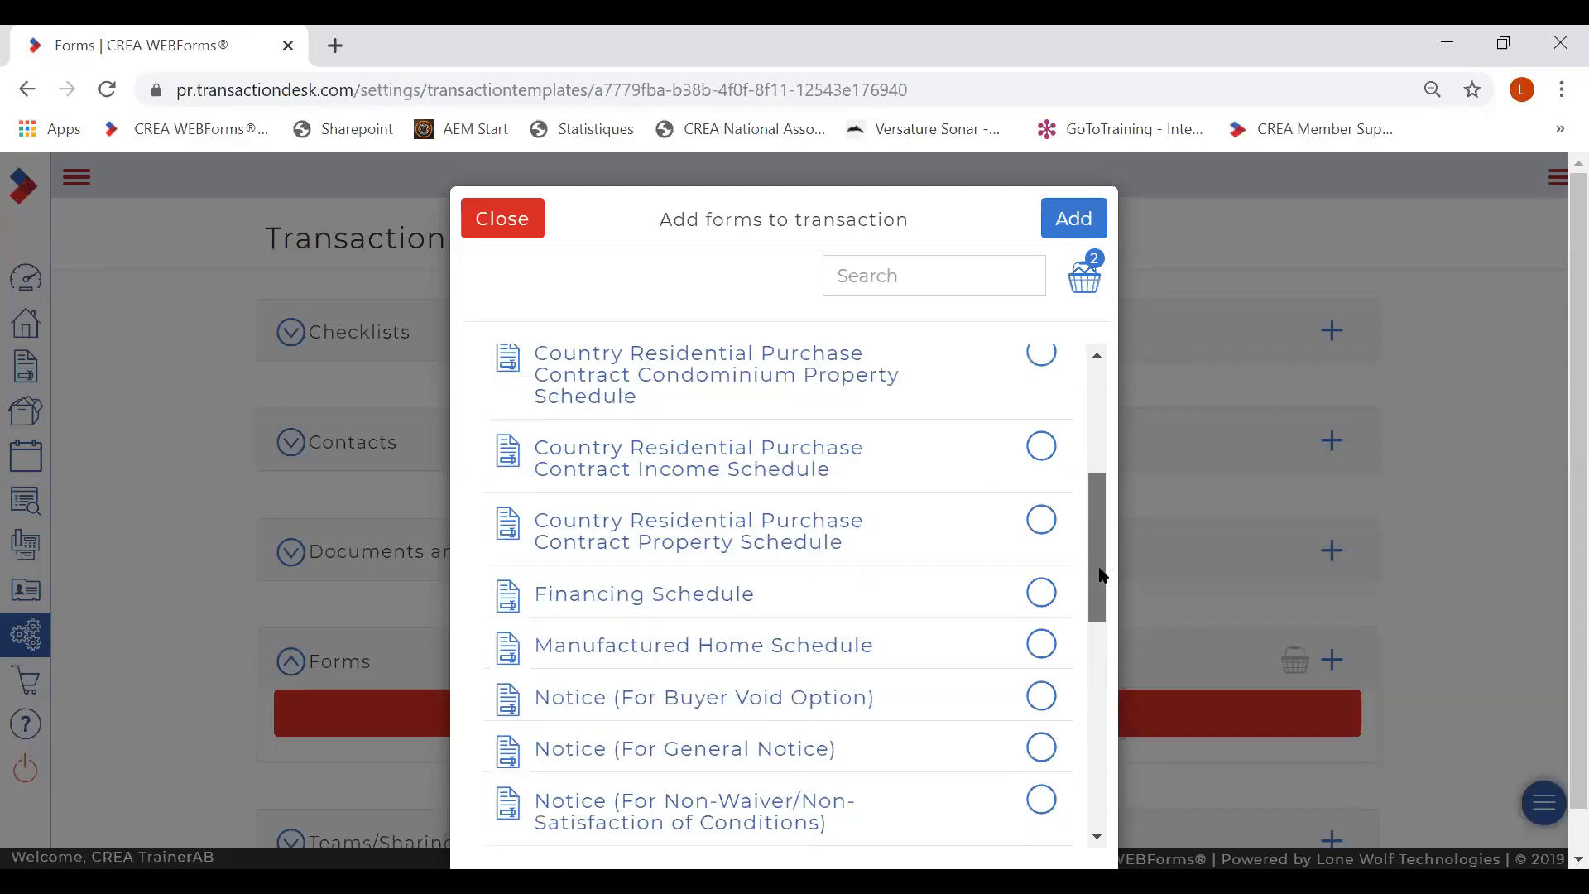
scroll(1101, 575, down, 1)
click(1041, 496)
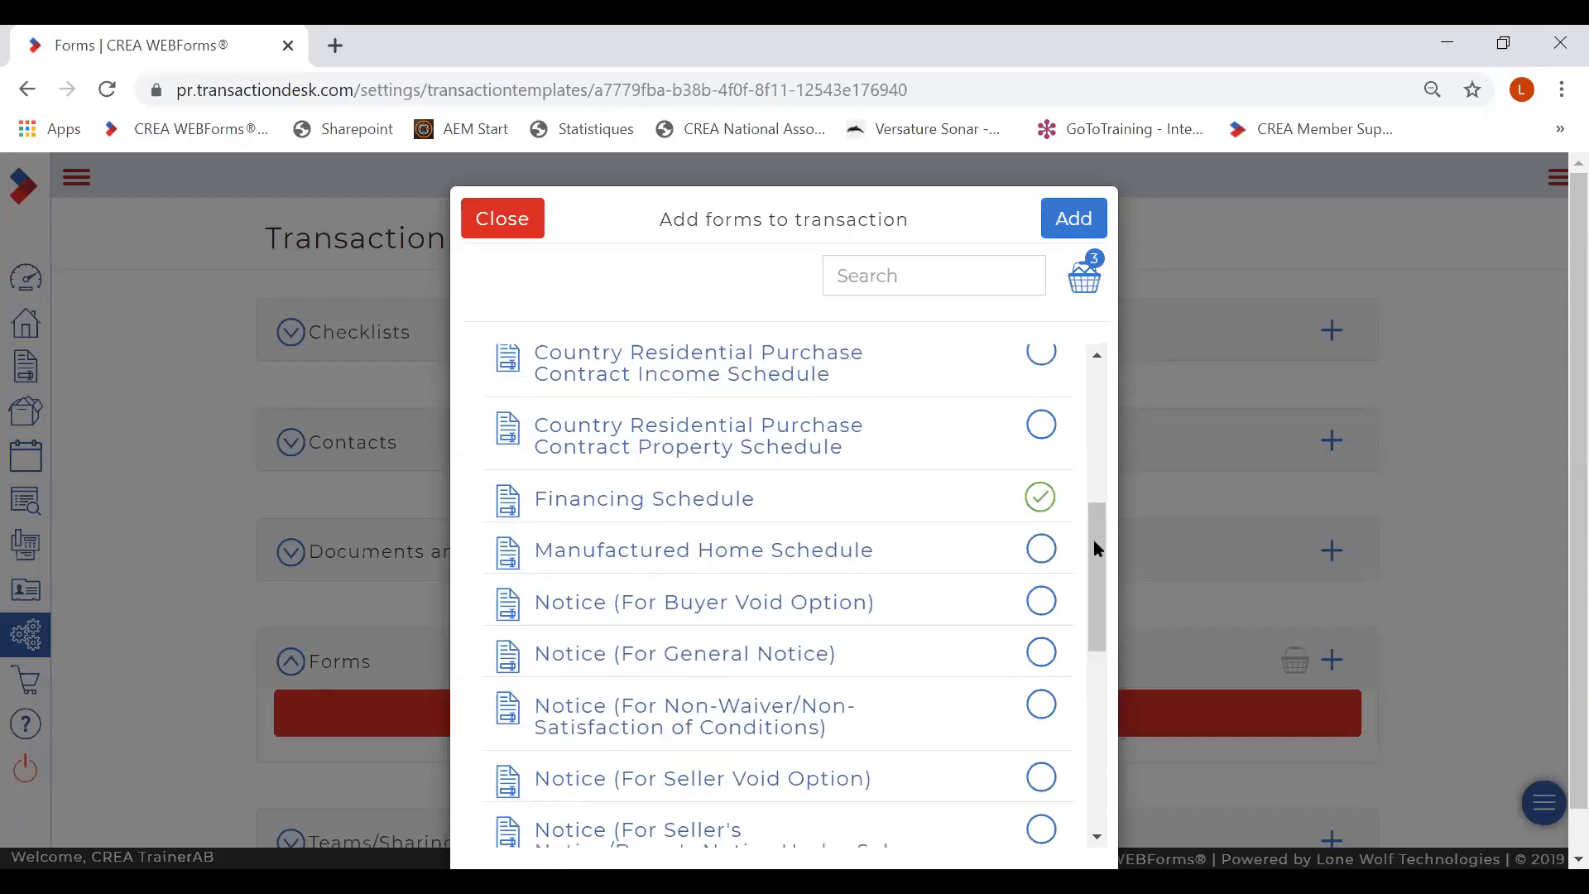
scroll(1094, 569, down, 3)
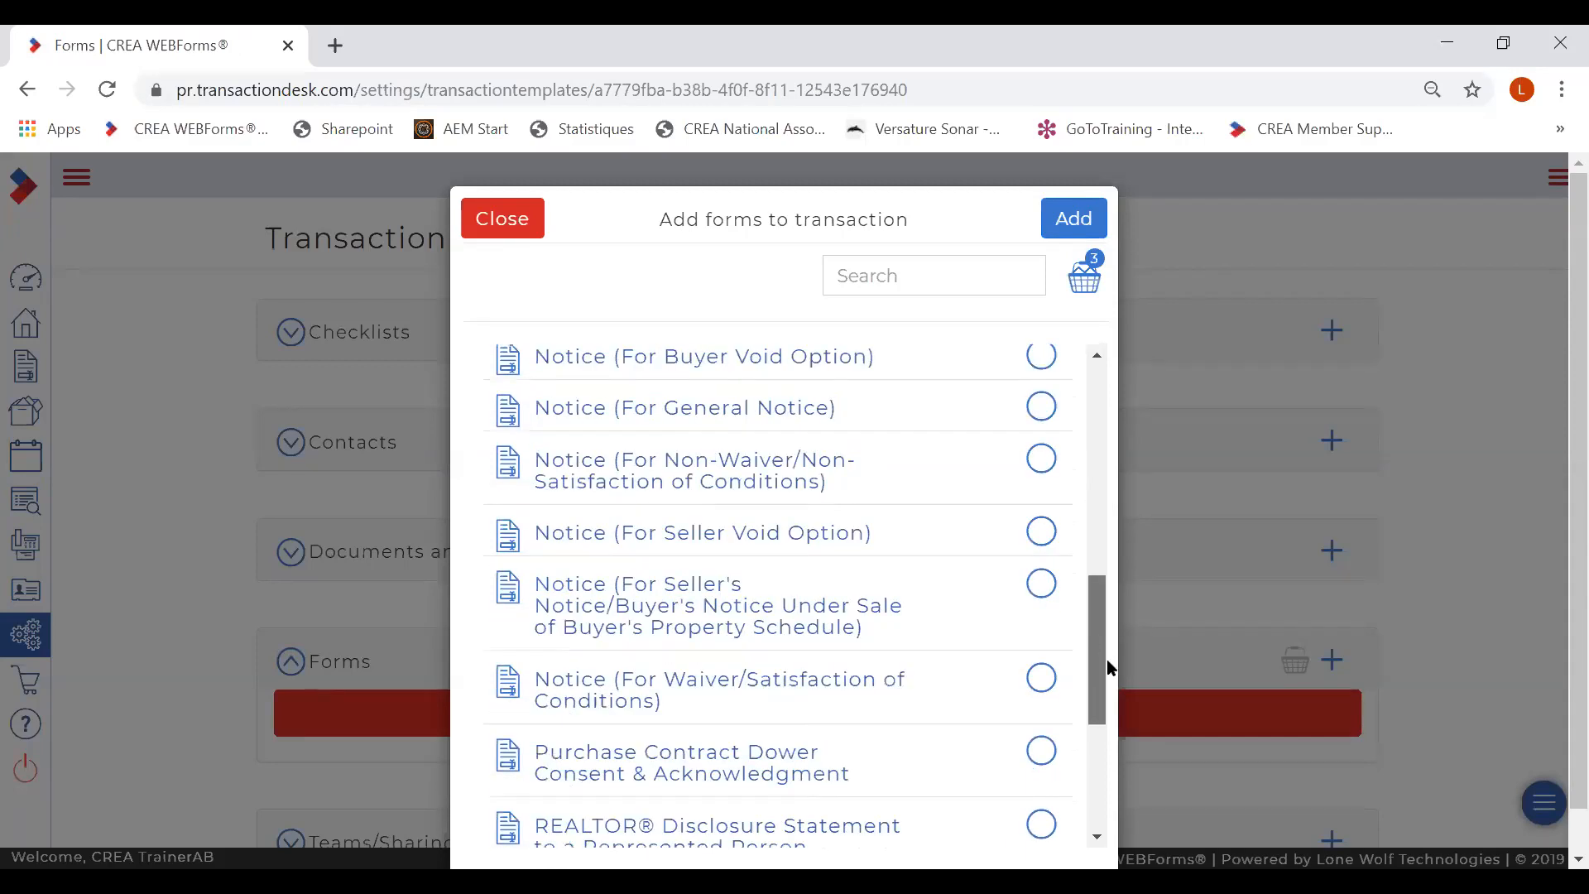
scroll(1110, 667, down, 4)
click(1041, 683)
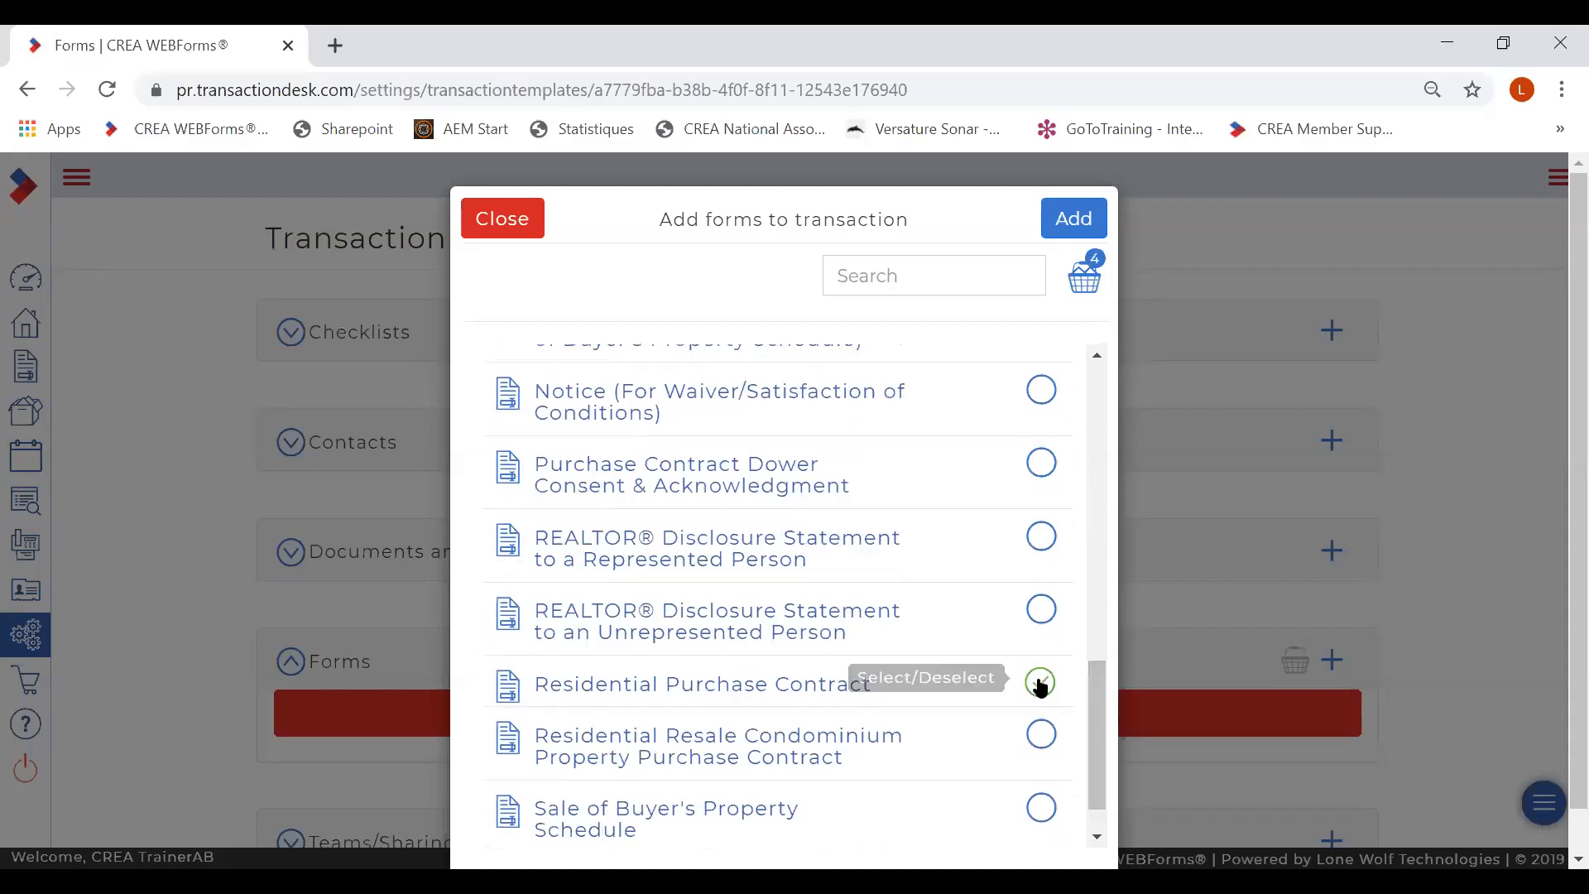
- Search 'fintrac', tick the FINTRAC Identification Mandatary Agent Agreement, and add all five forms
click(828, 290)
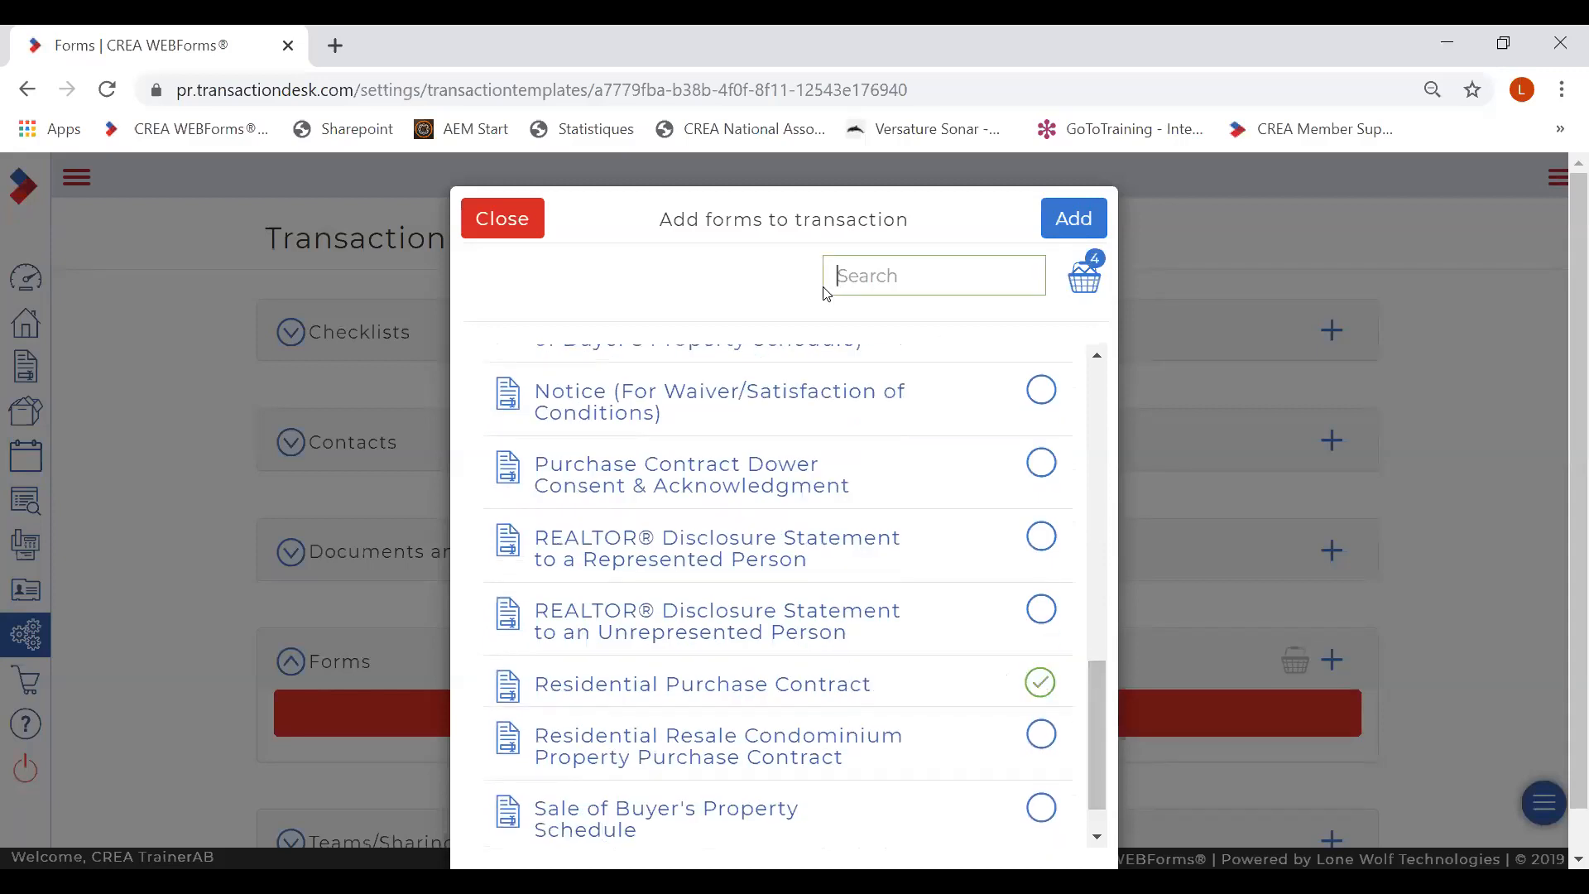
text(fintrac)
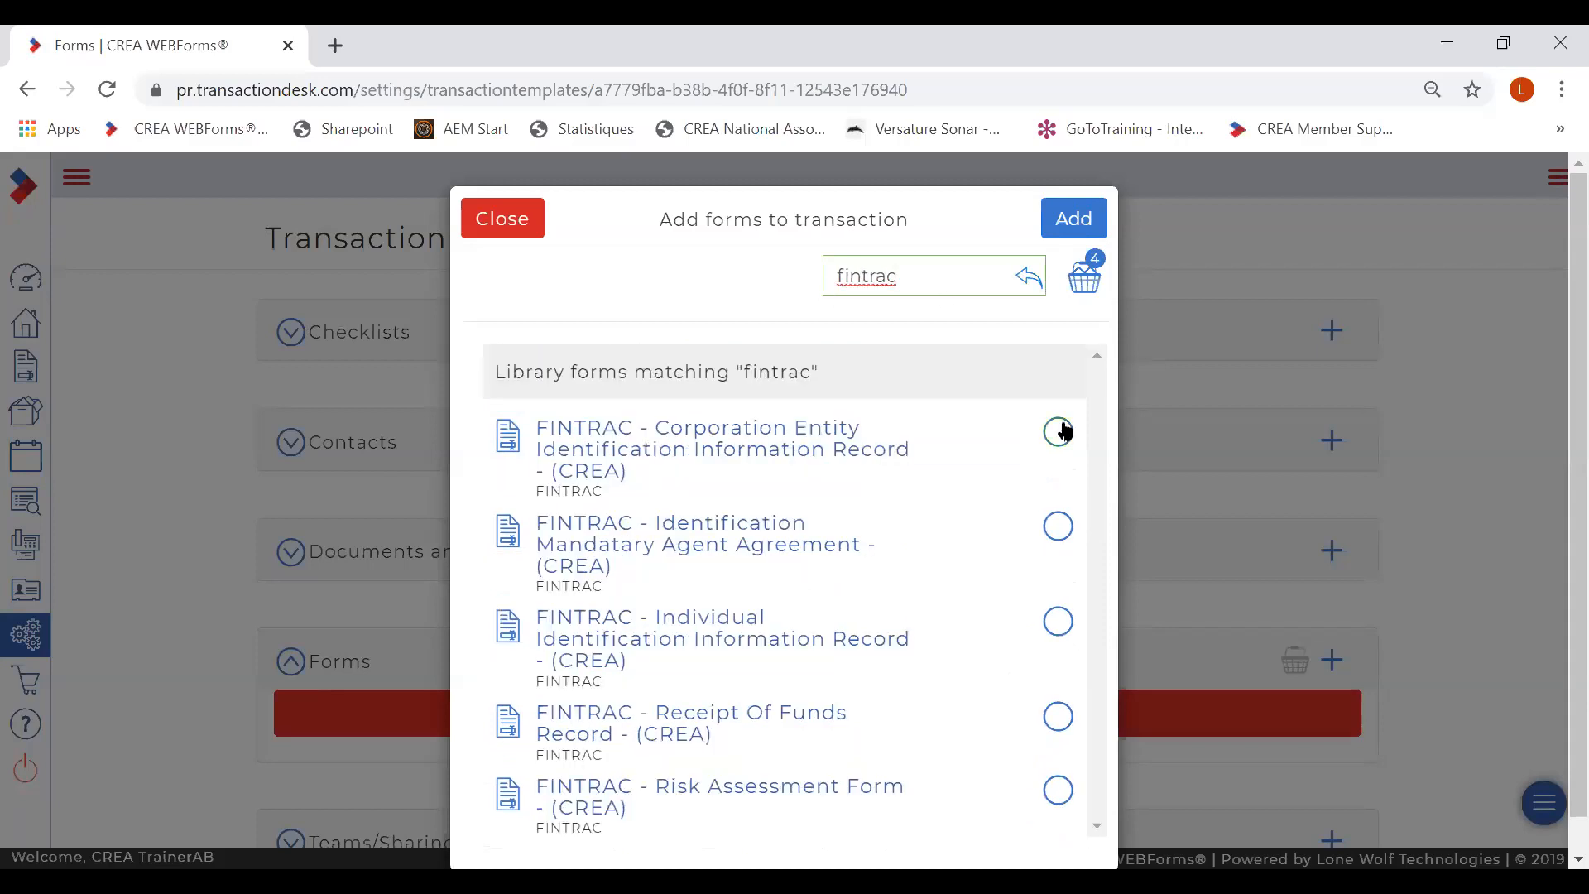
click(1061, 520)
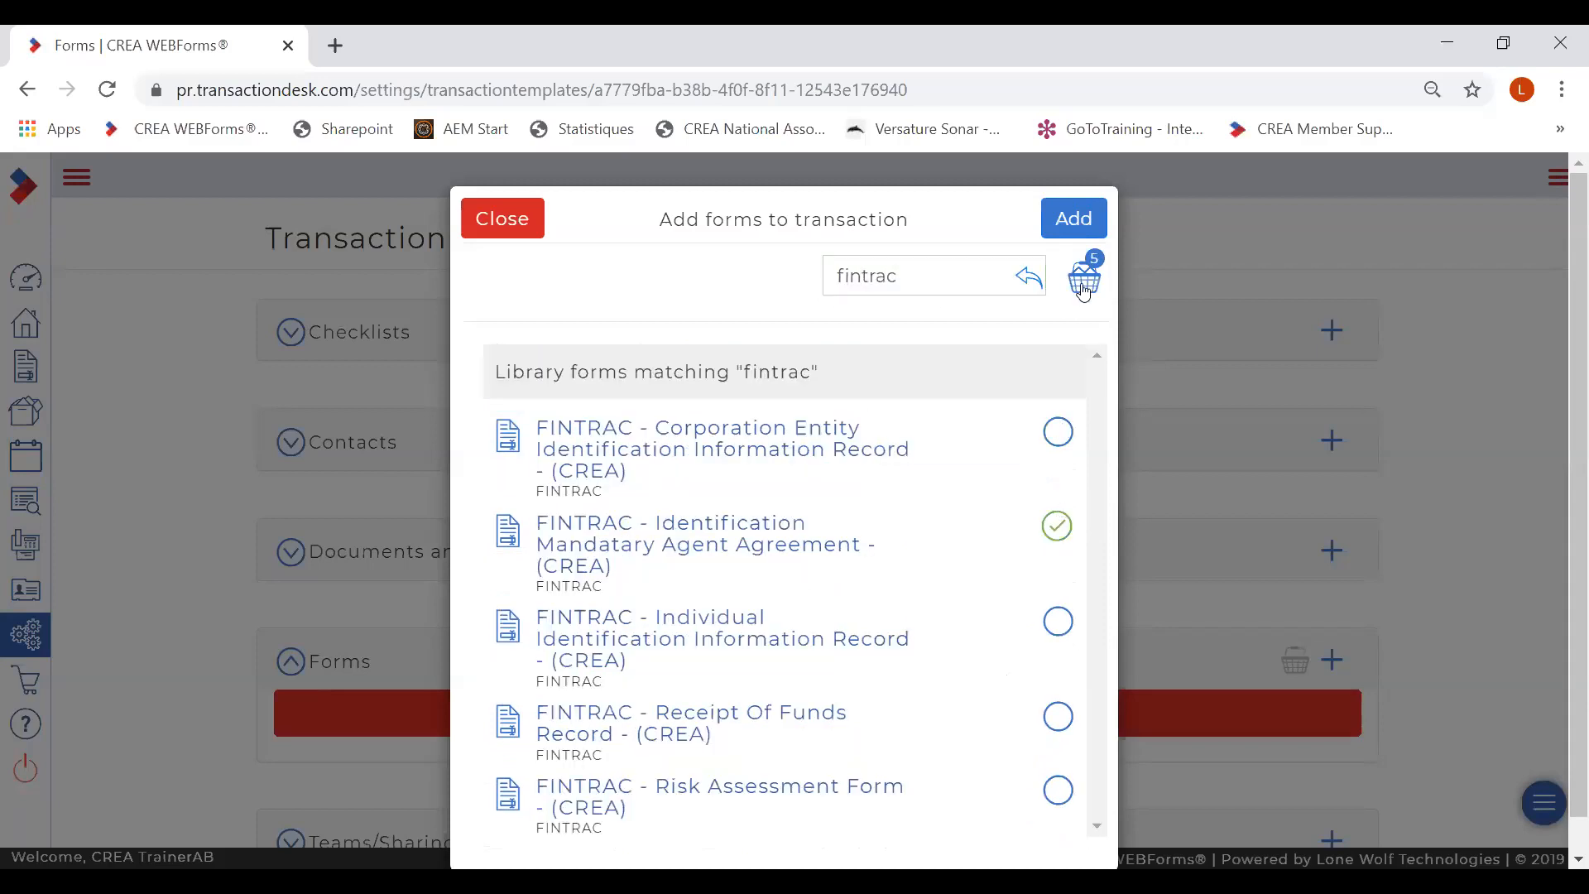
click(1068, 227)
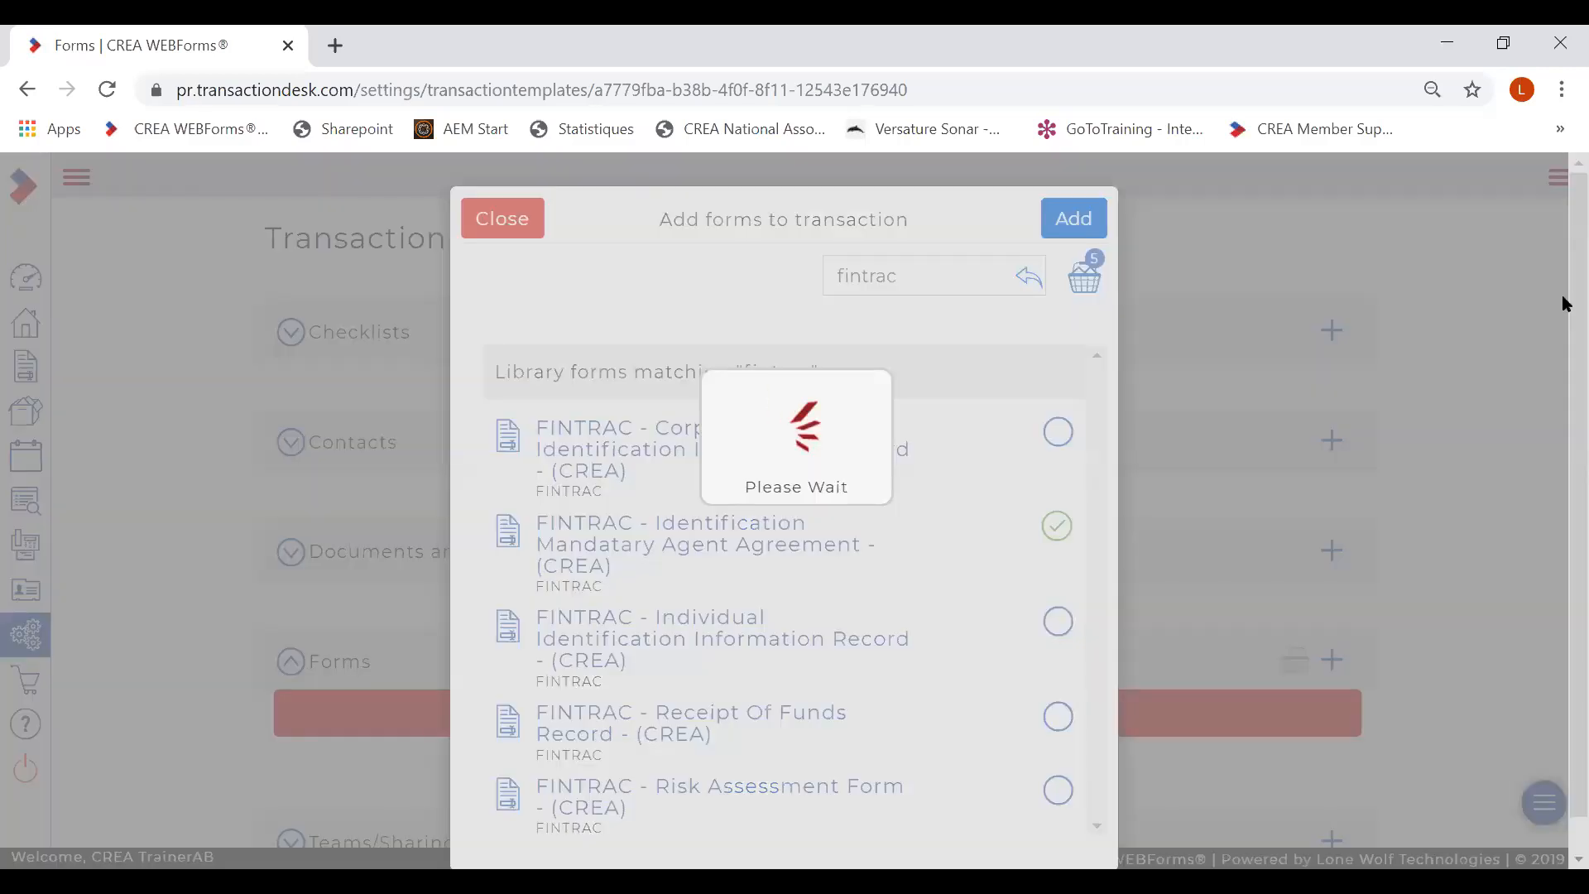
- Open the template's Addendum - Purchase Contract form and select its contract terms box
scroll(1565, 592, down, 3)
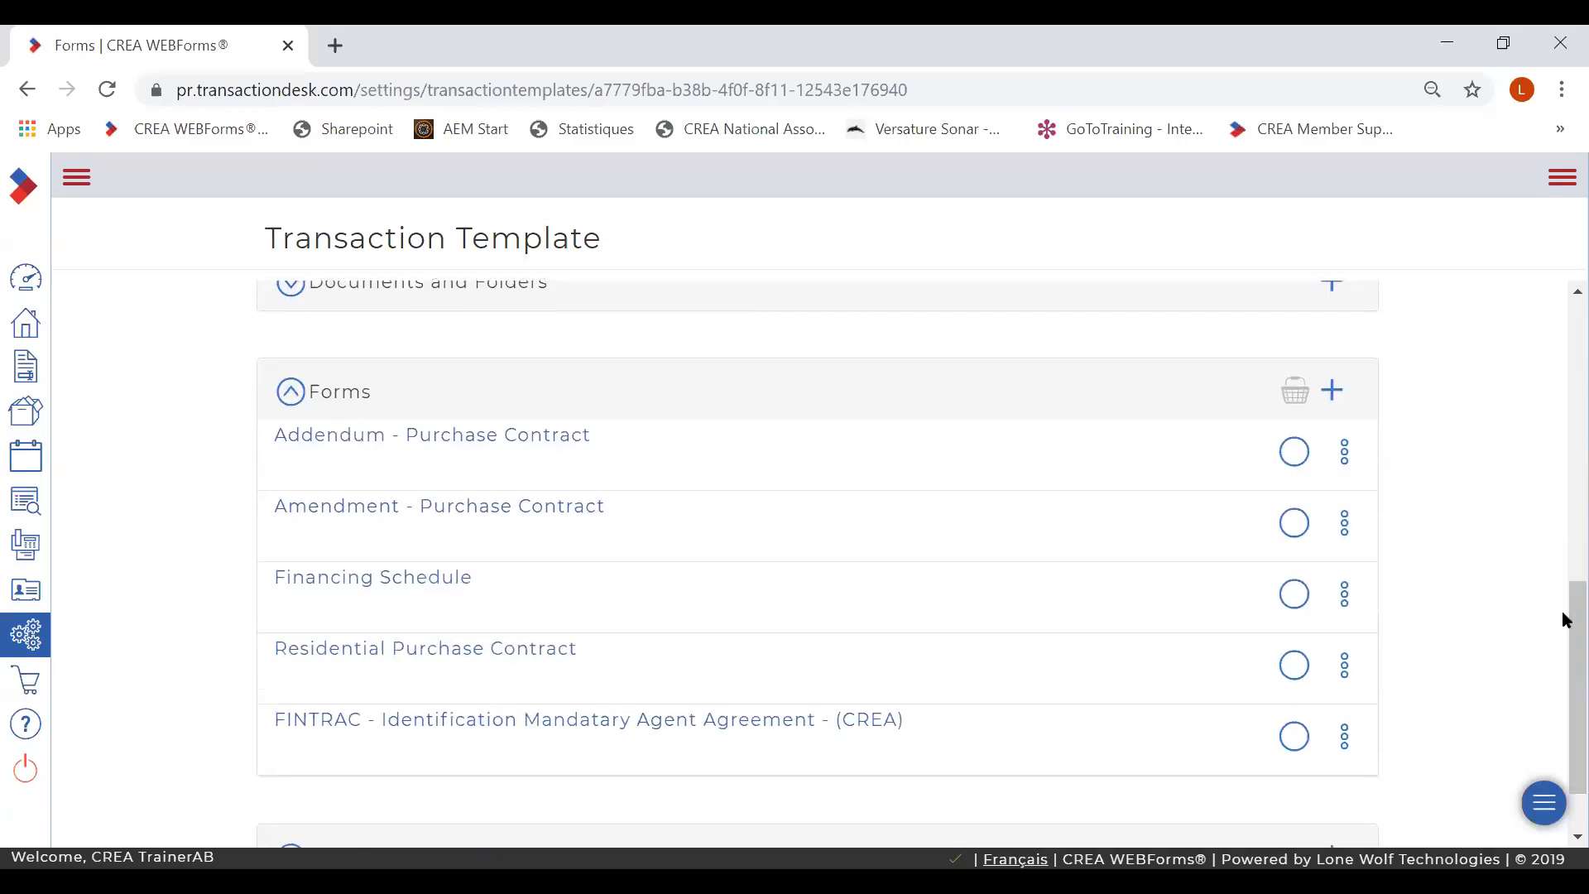
click(416, 440)
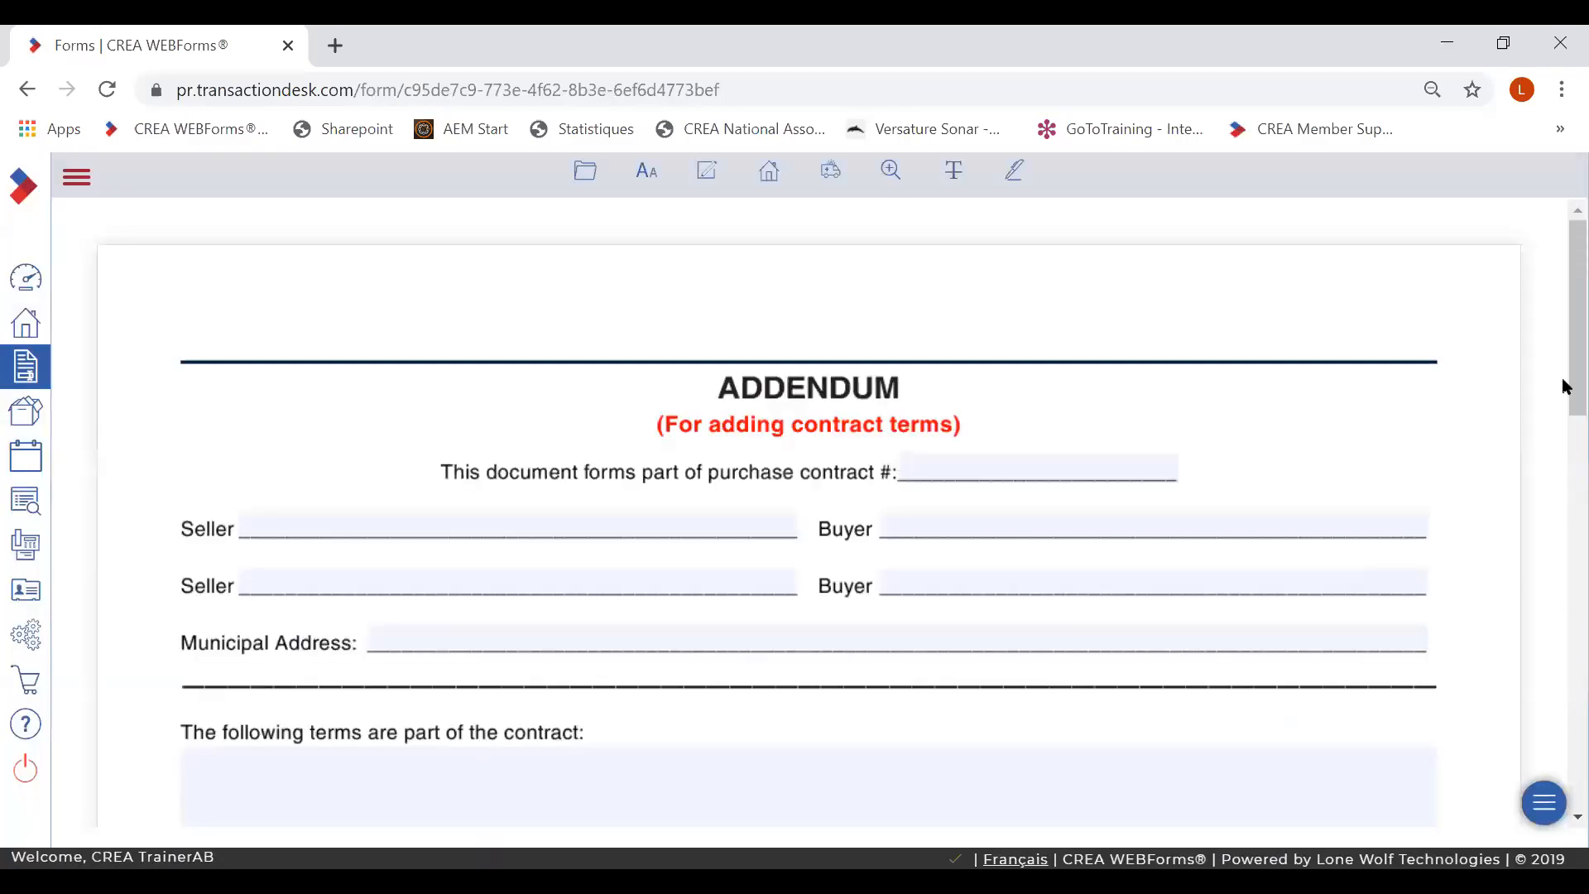
scroll(798, 422, down, 4)
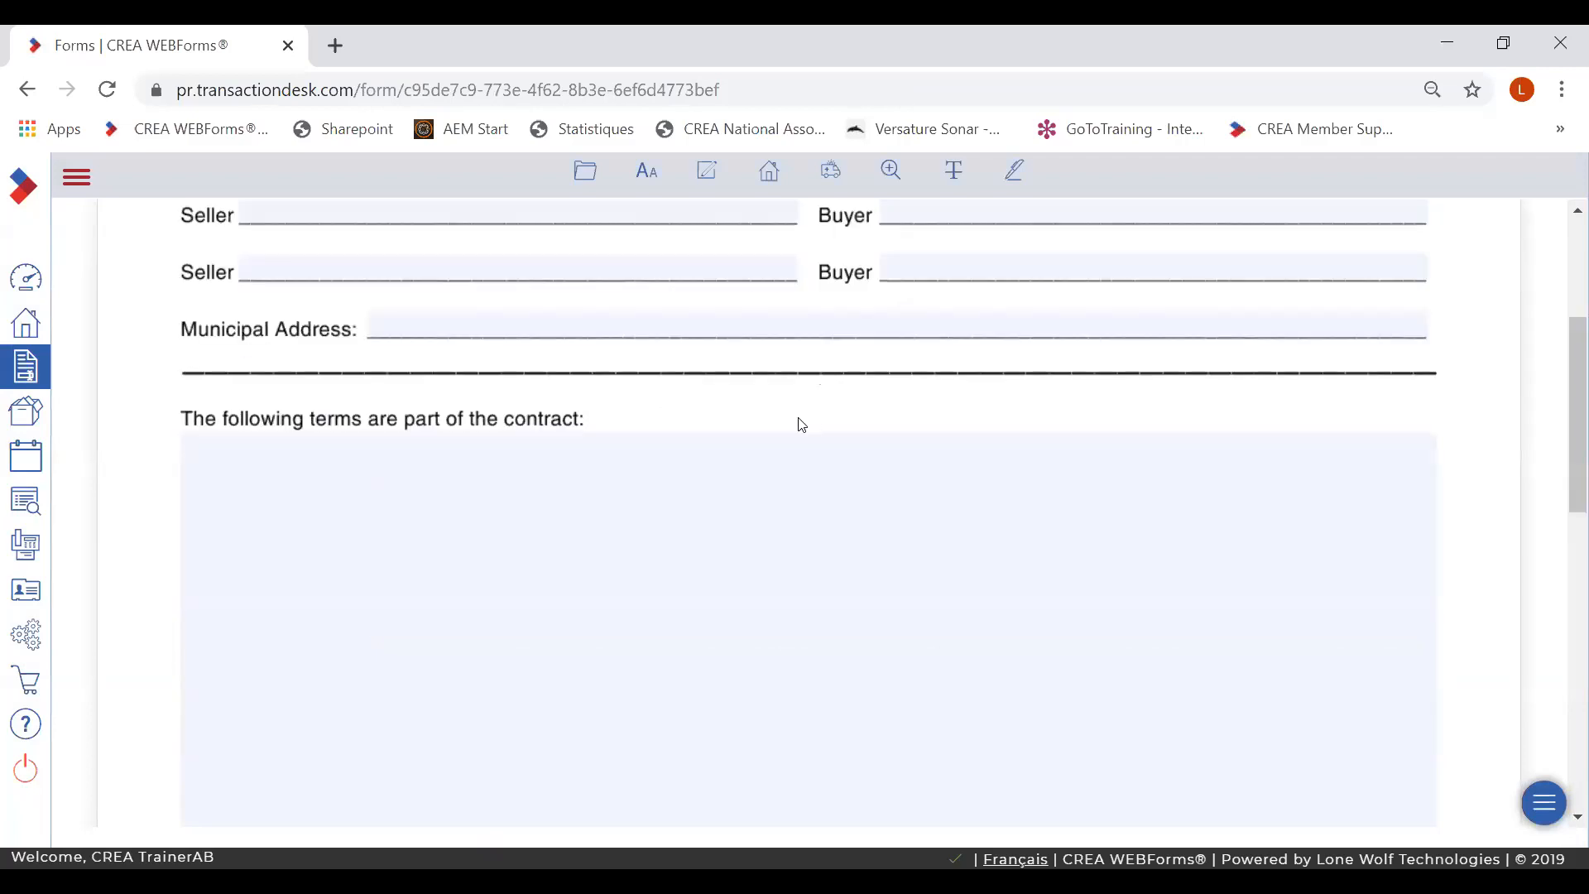
click(670, 490)
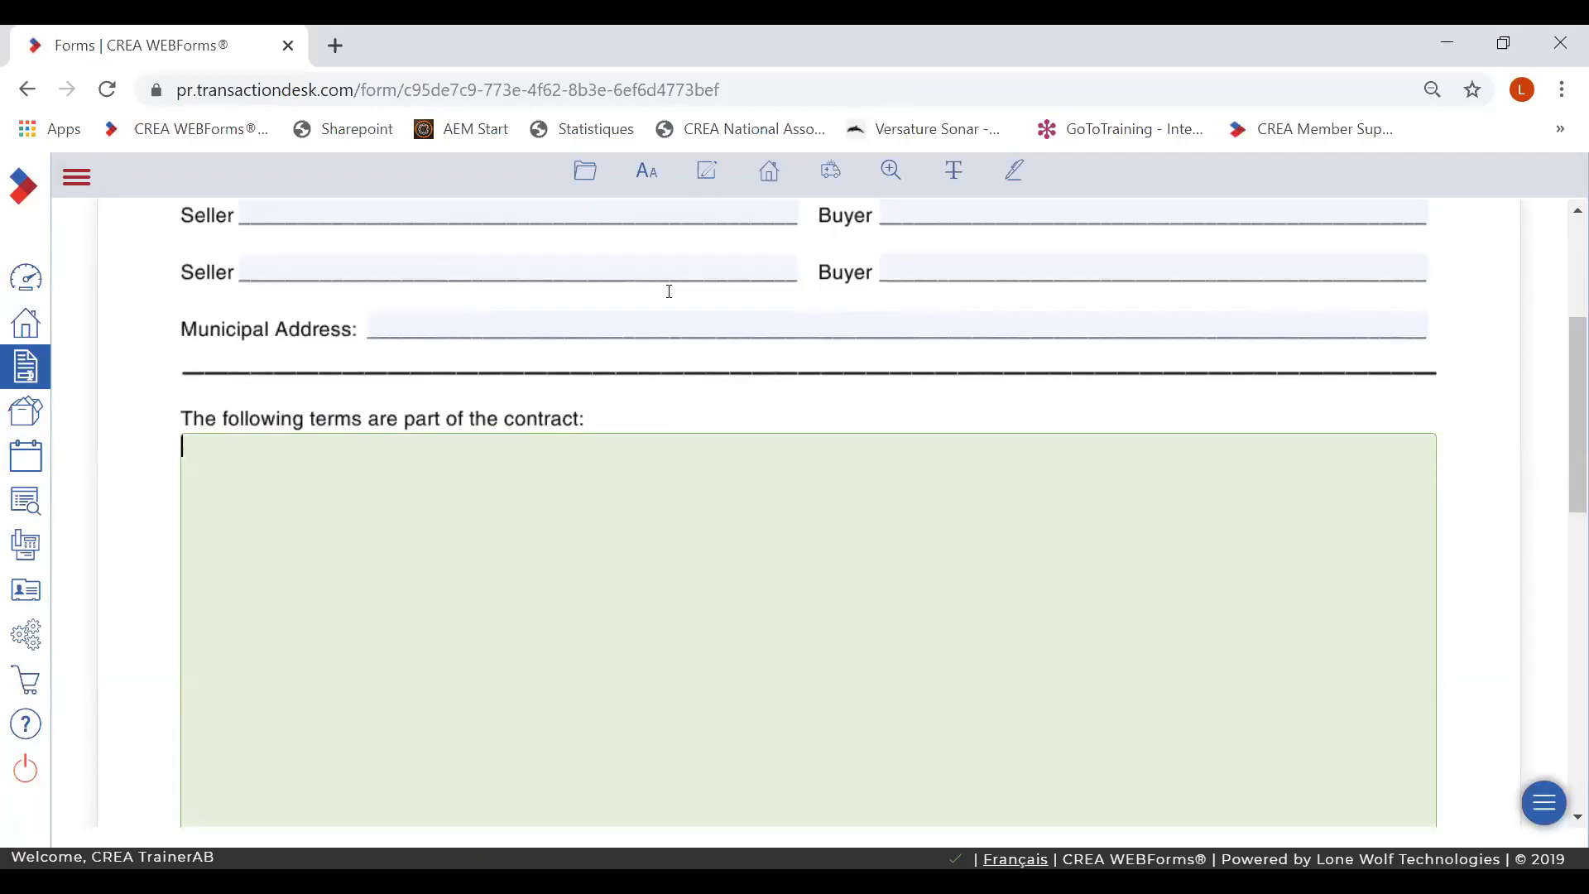
- Insert the Availability of permits, Estate sale and Financing details clauses, then exit the form
click(708, 172)
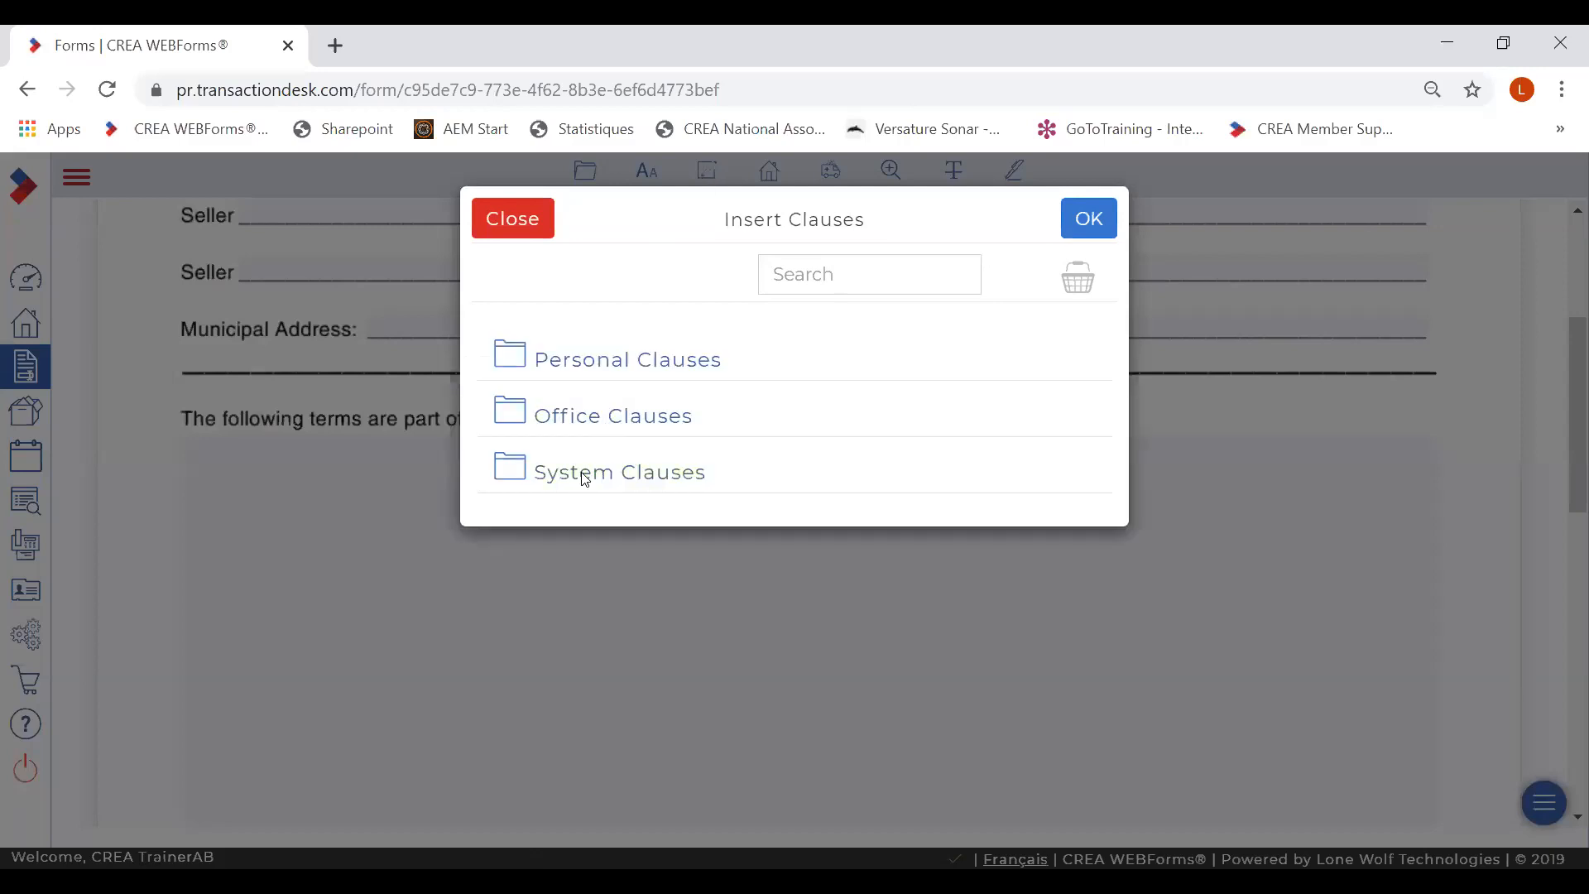
click(582, 475)
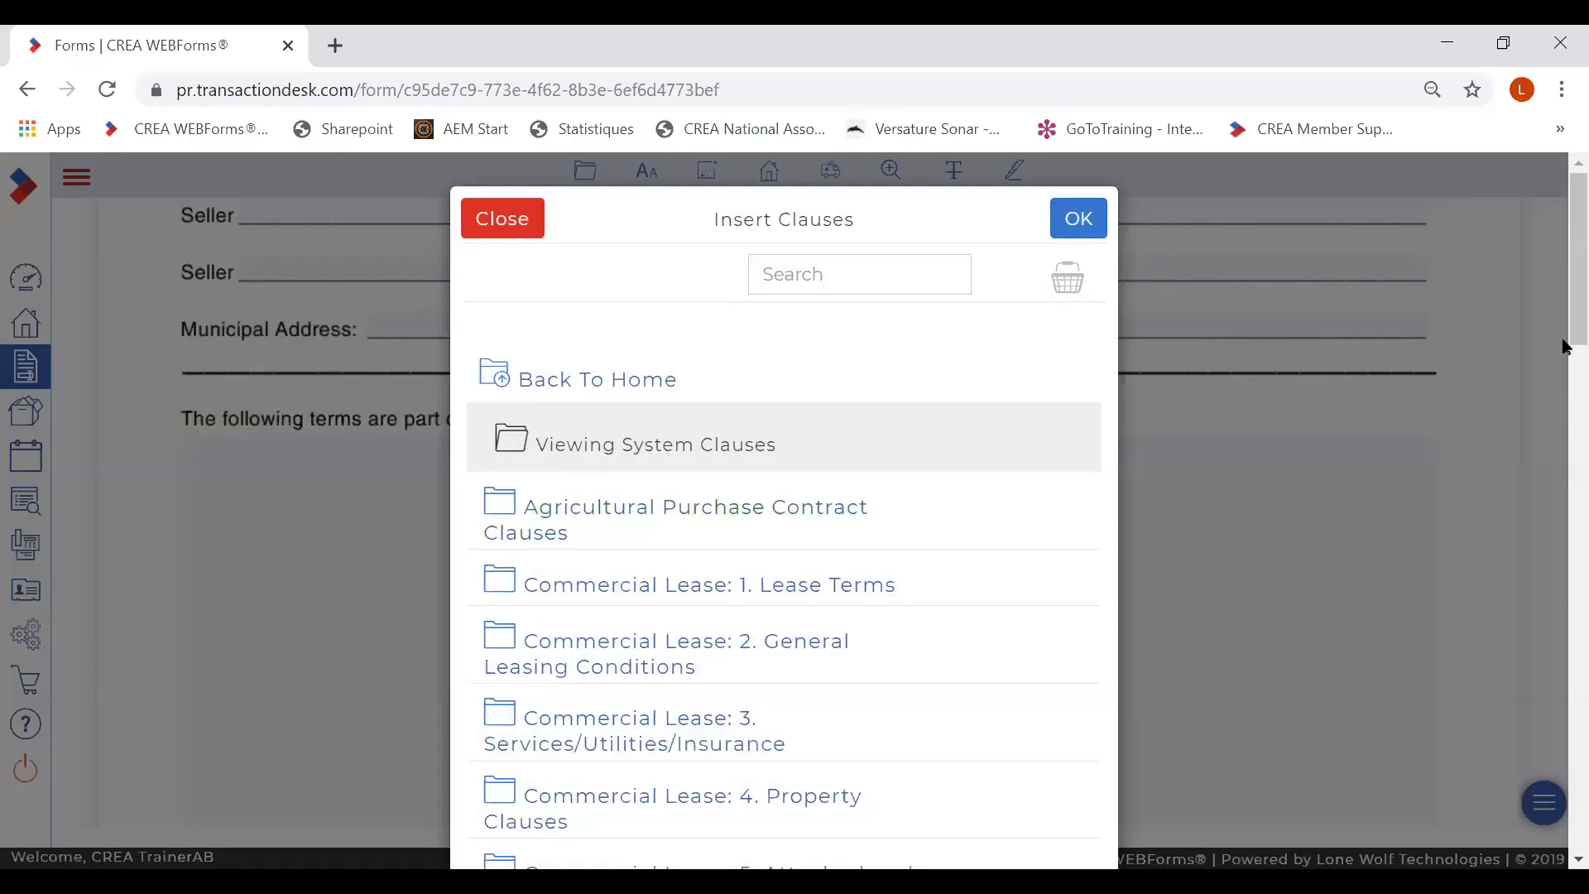
scroll(1564, 334, down, 2)
drag(1564, 333, 1564, 702)
scroll(1567, 739, down, 2)
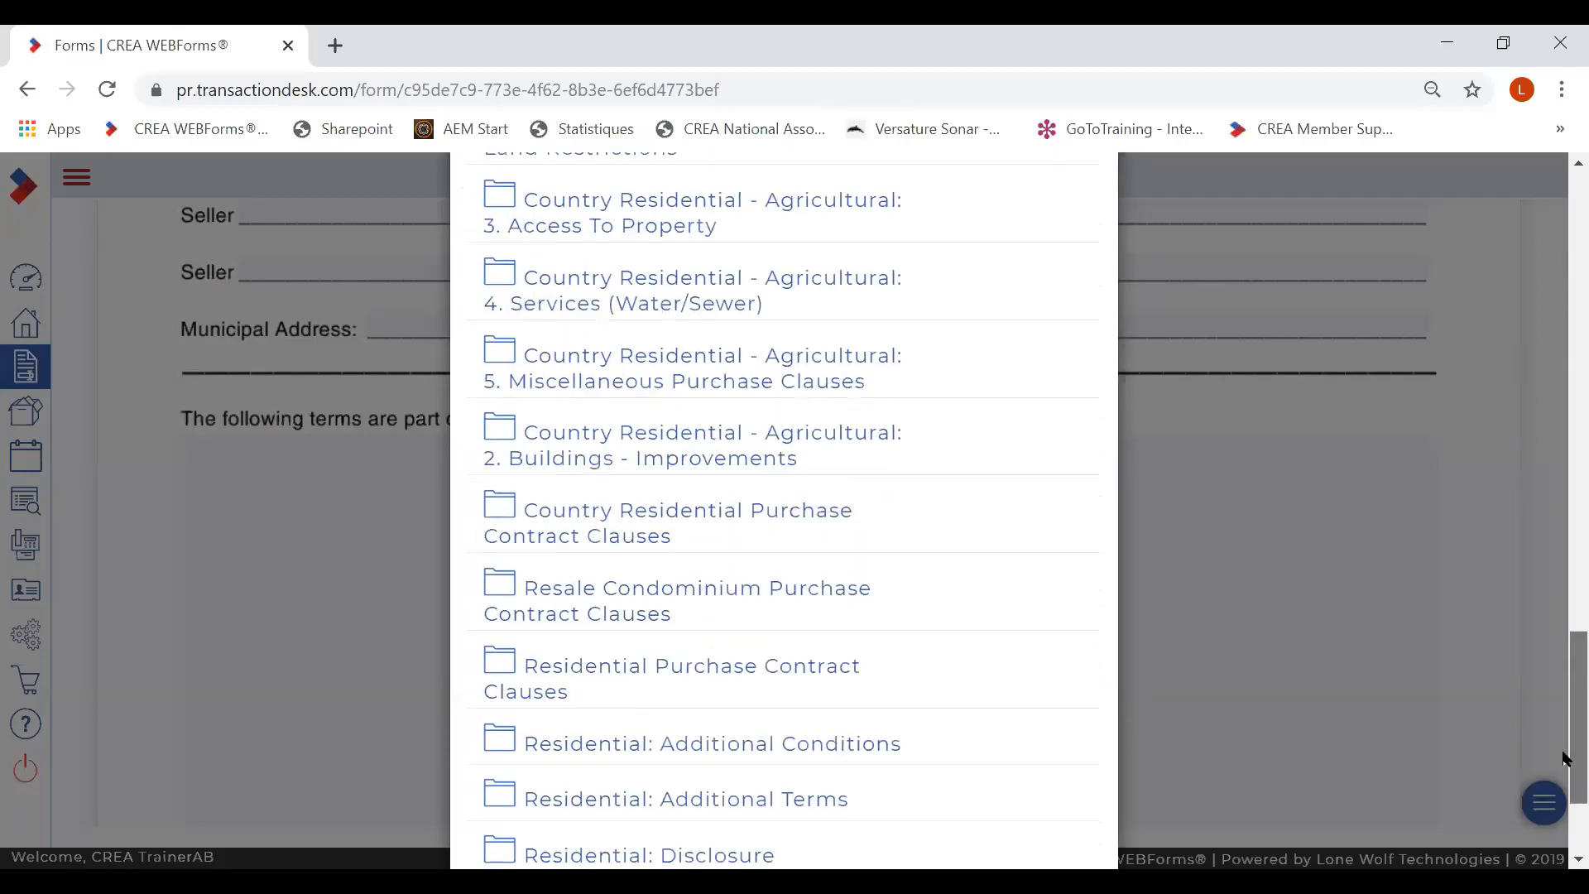
click(696, 702)
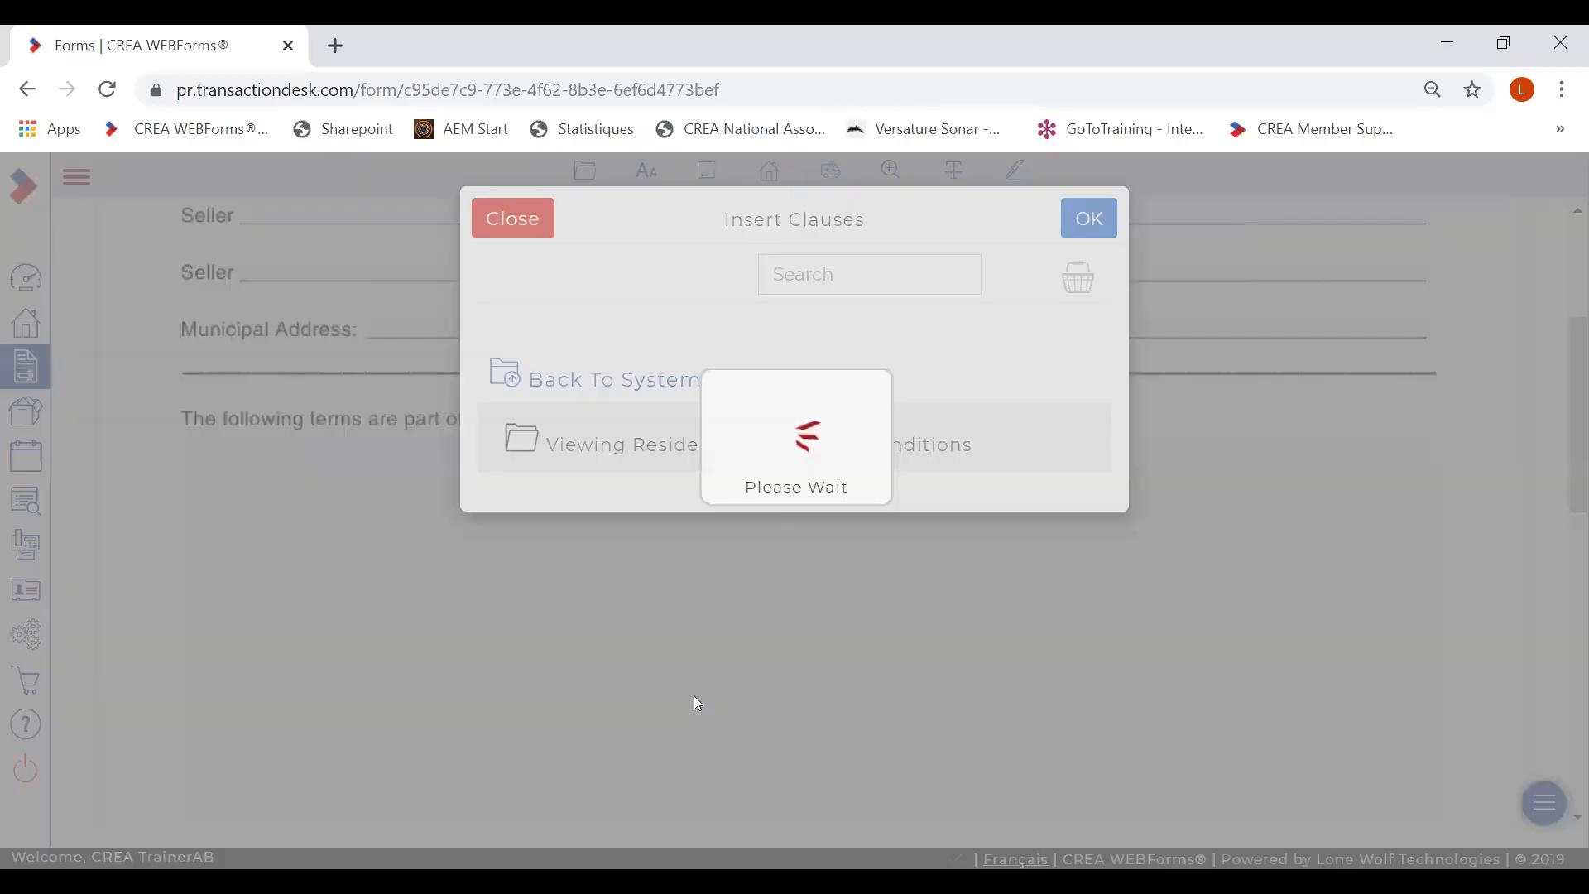
click(1067, 509)
click(1069, 644)
click(1067, 757)
click(1086, 233)
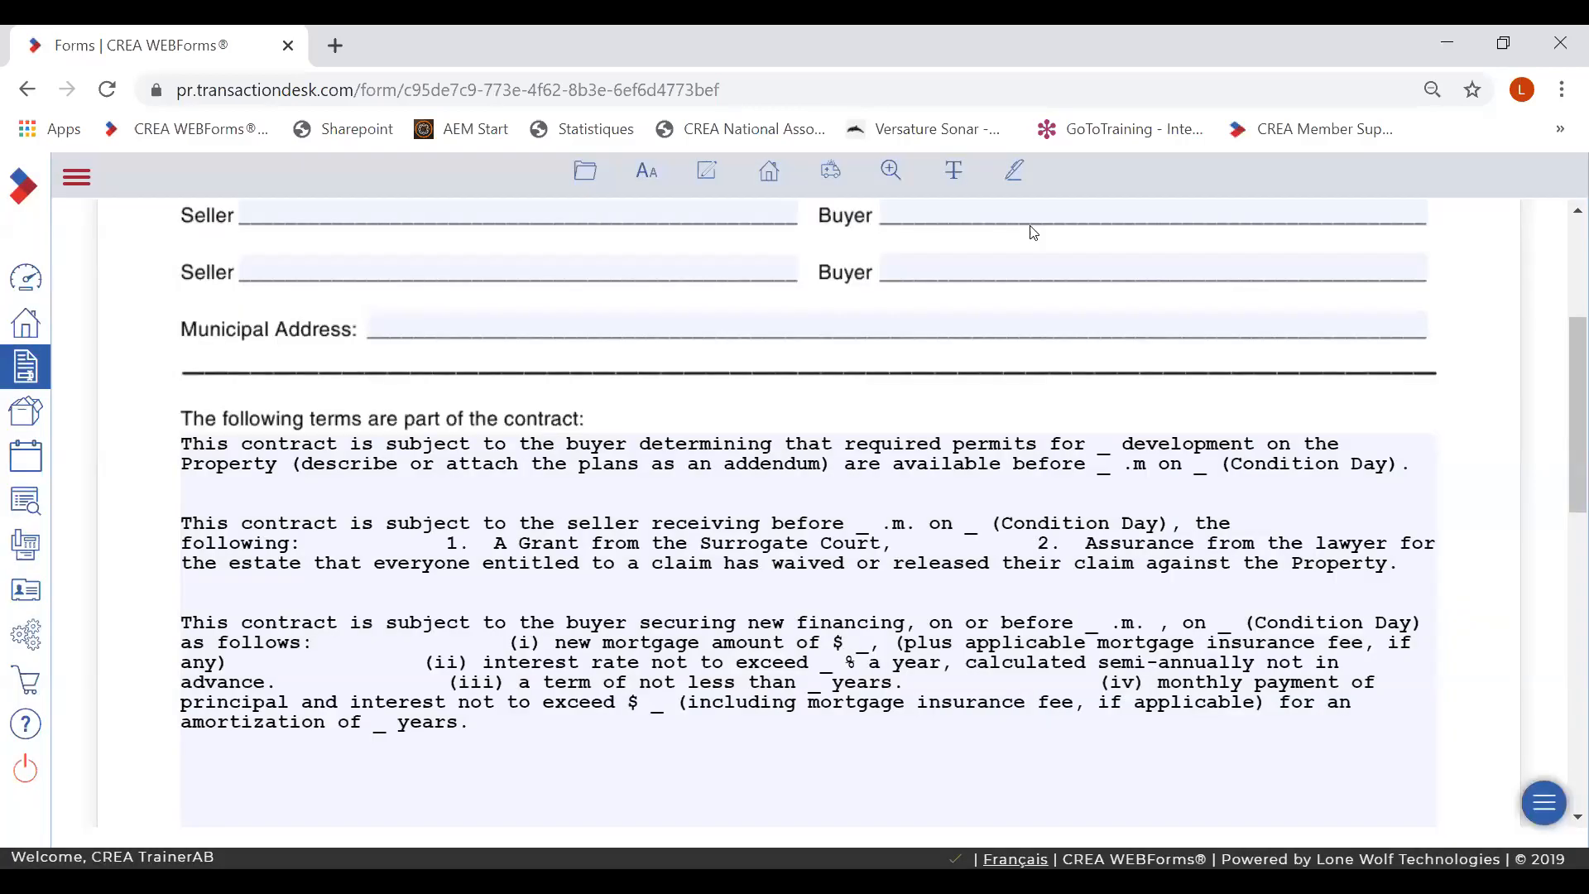
click(581, 175)
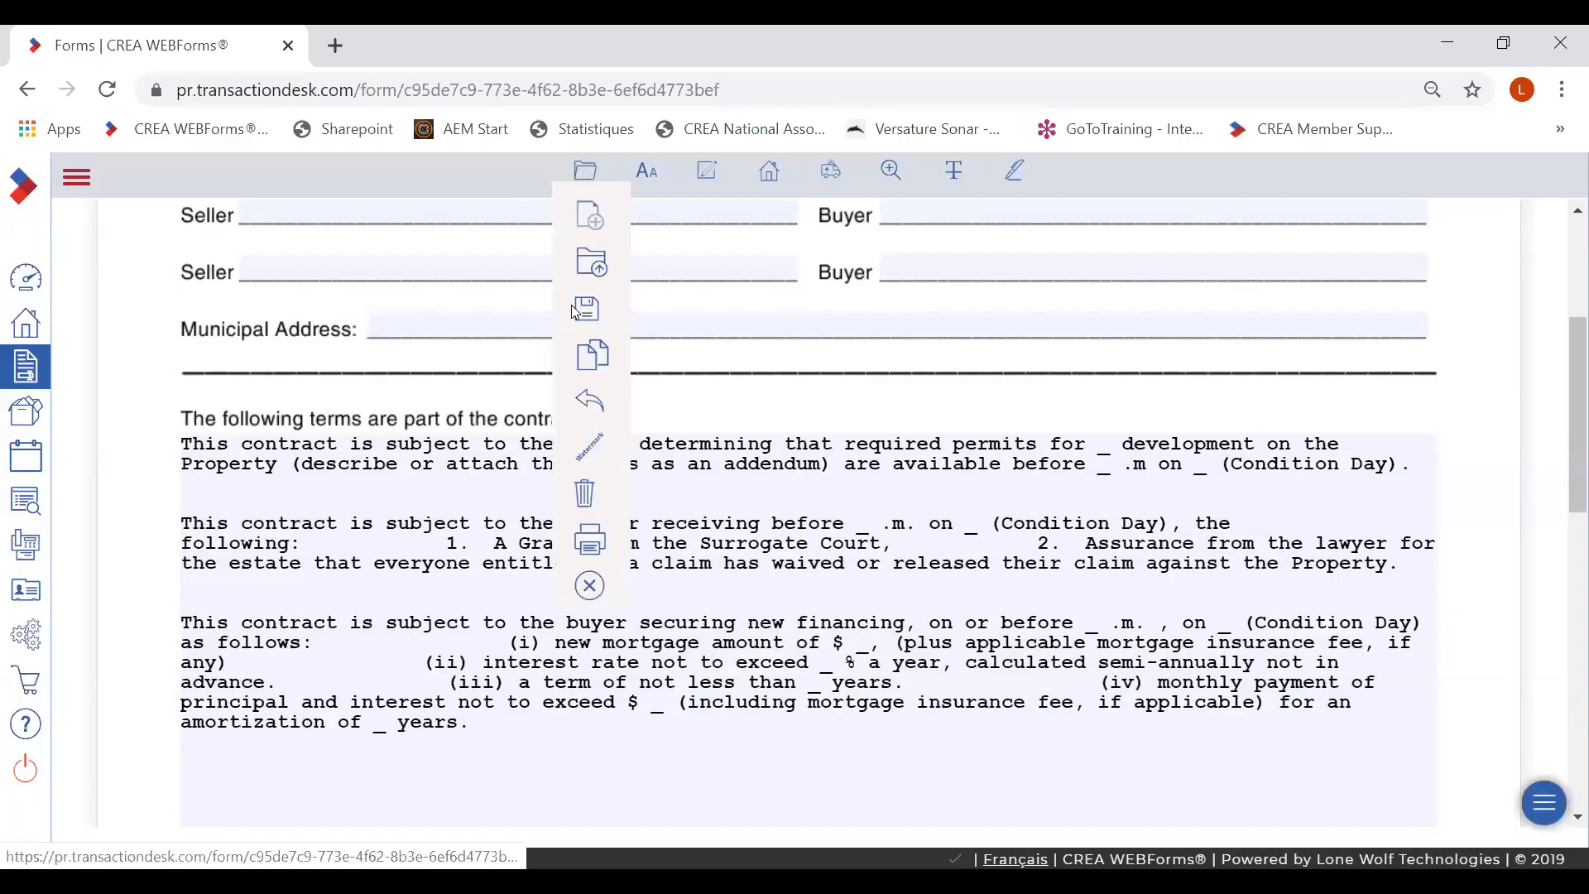
click(588, 587)
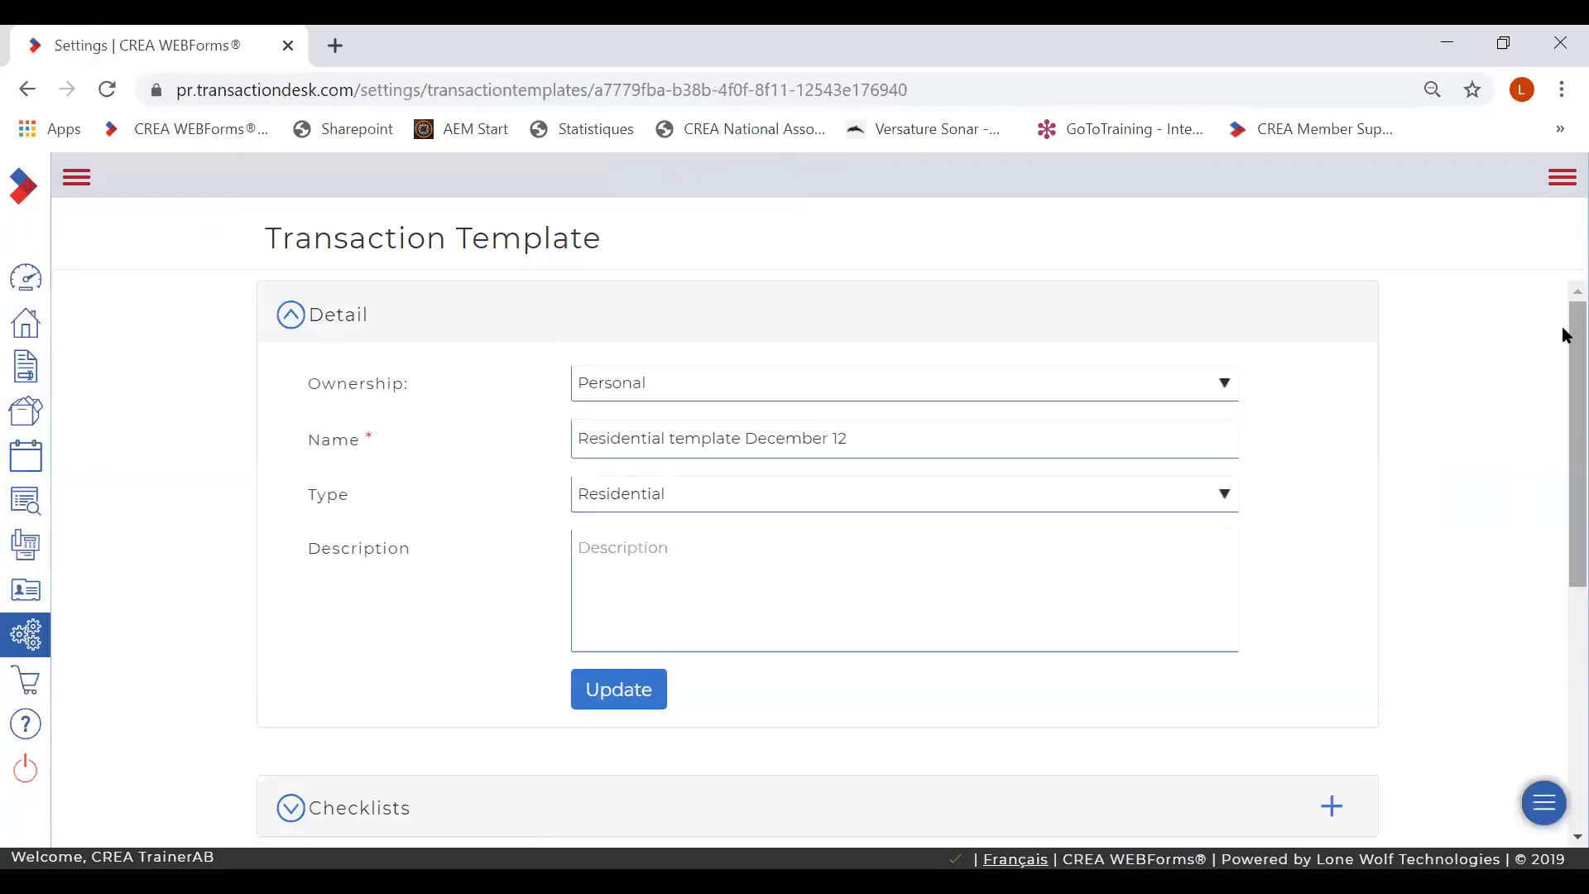
- Scroll through the Residential template December 12 sections, then go back to the Member Dashboard
drag(1562, 327, 1564, 486)
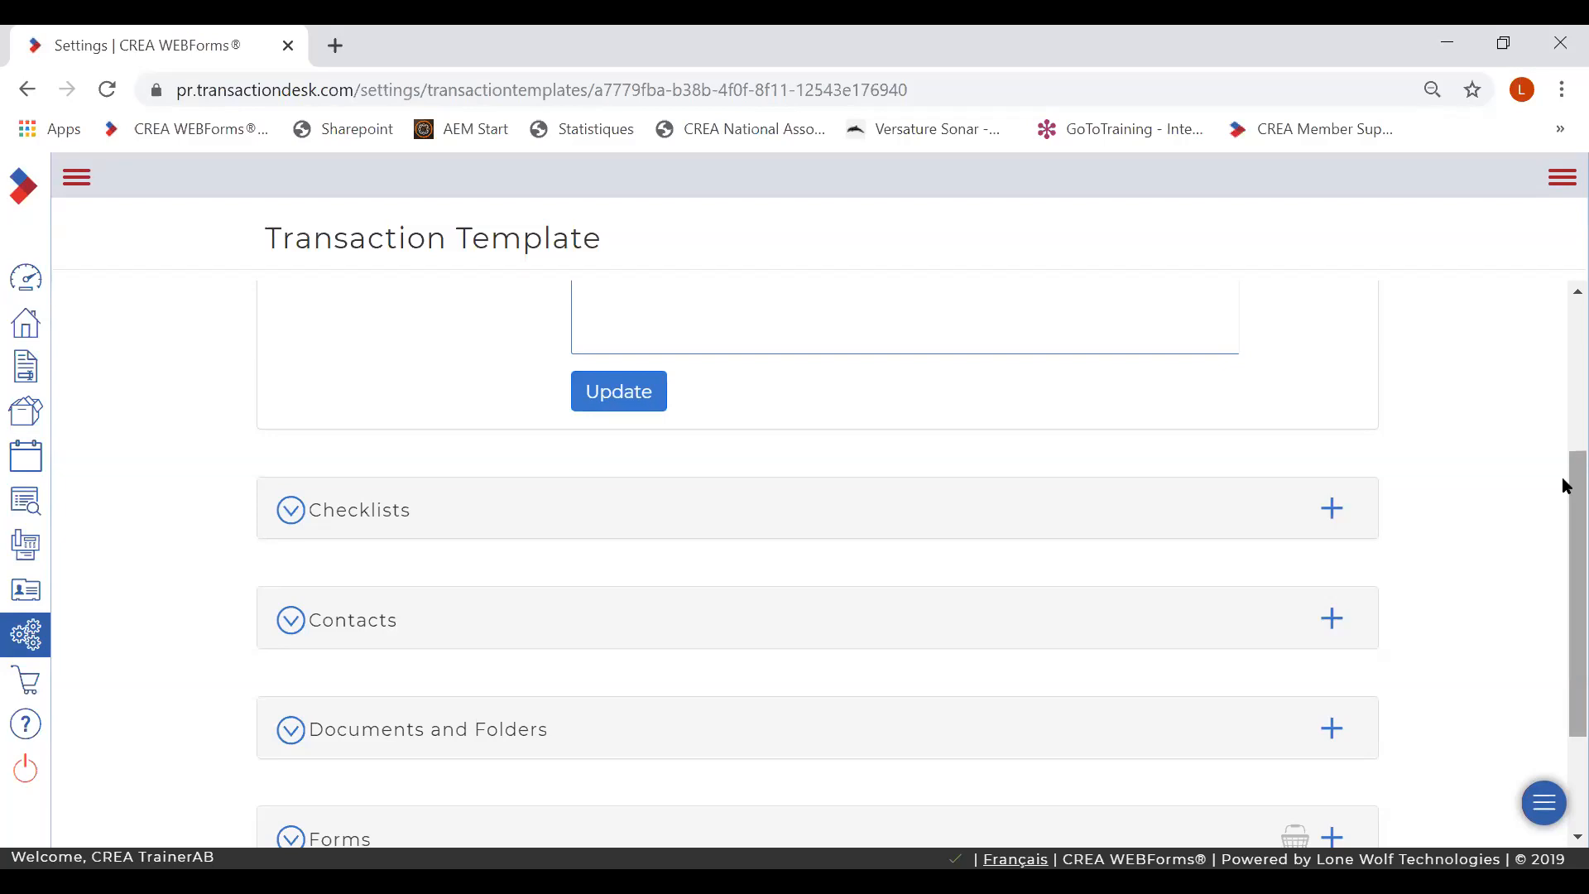
drag(1562, 480, 1562, 549)
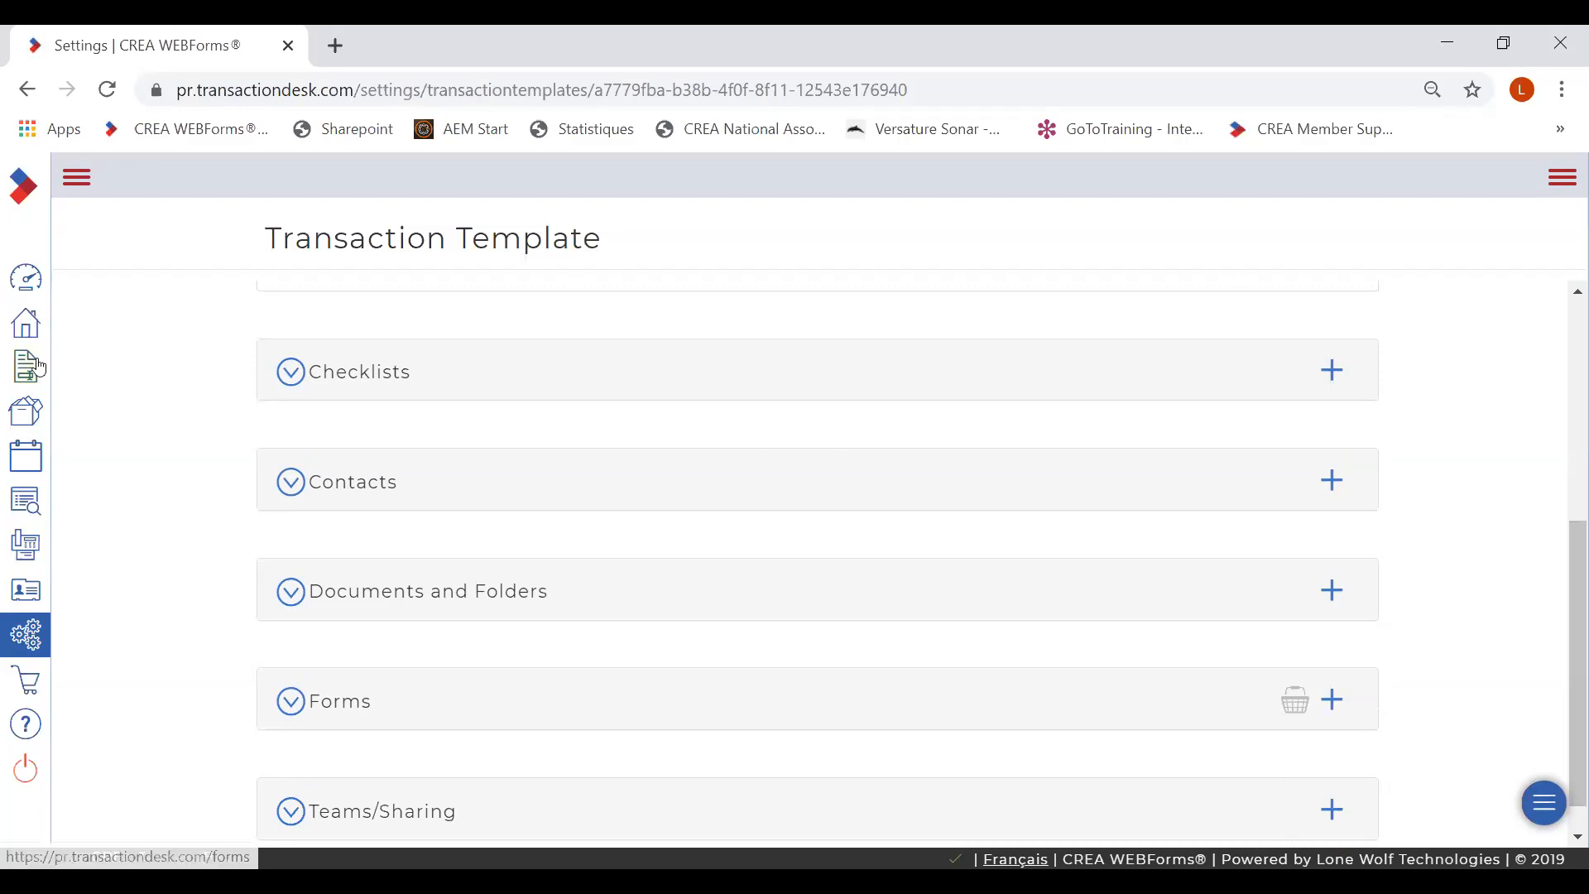
click(27, 278)
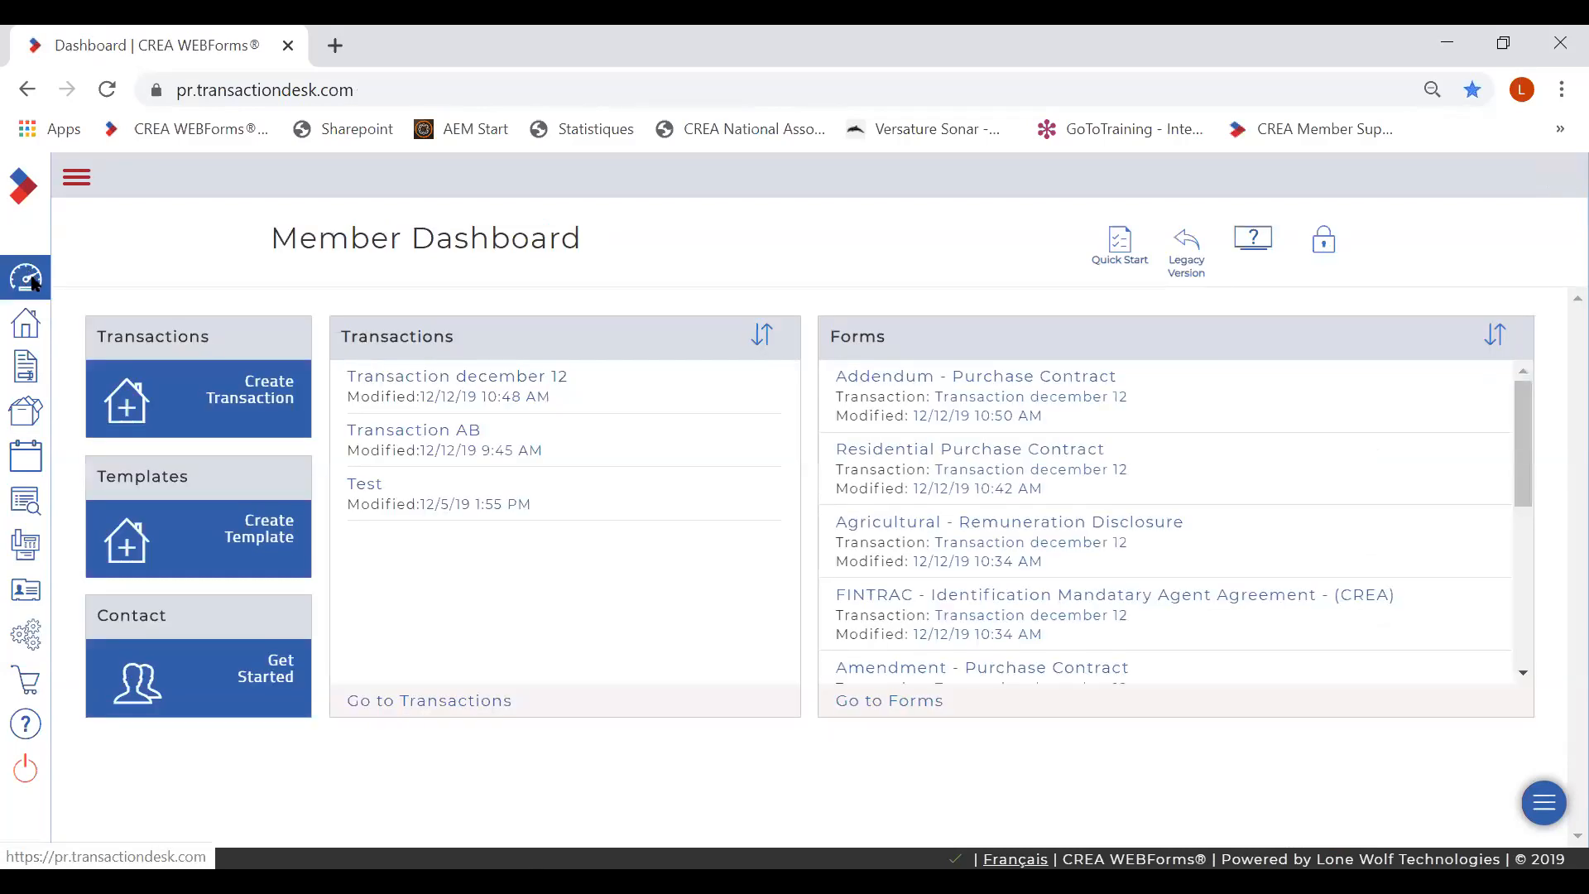
- Start a new transaction named 'template test december 12' using the Residential template December 12
click(277, 401)
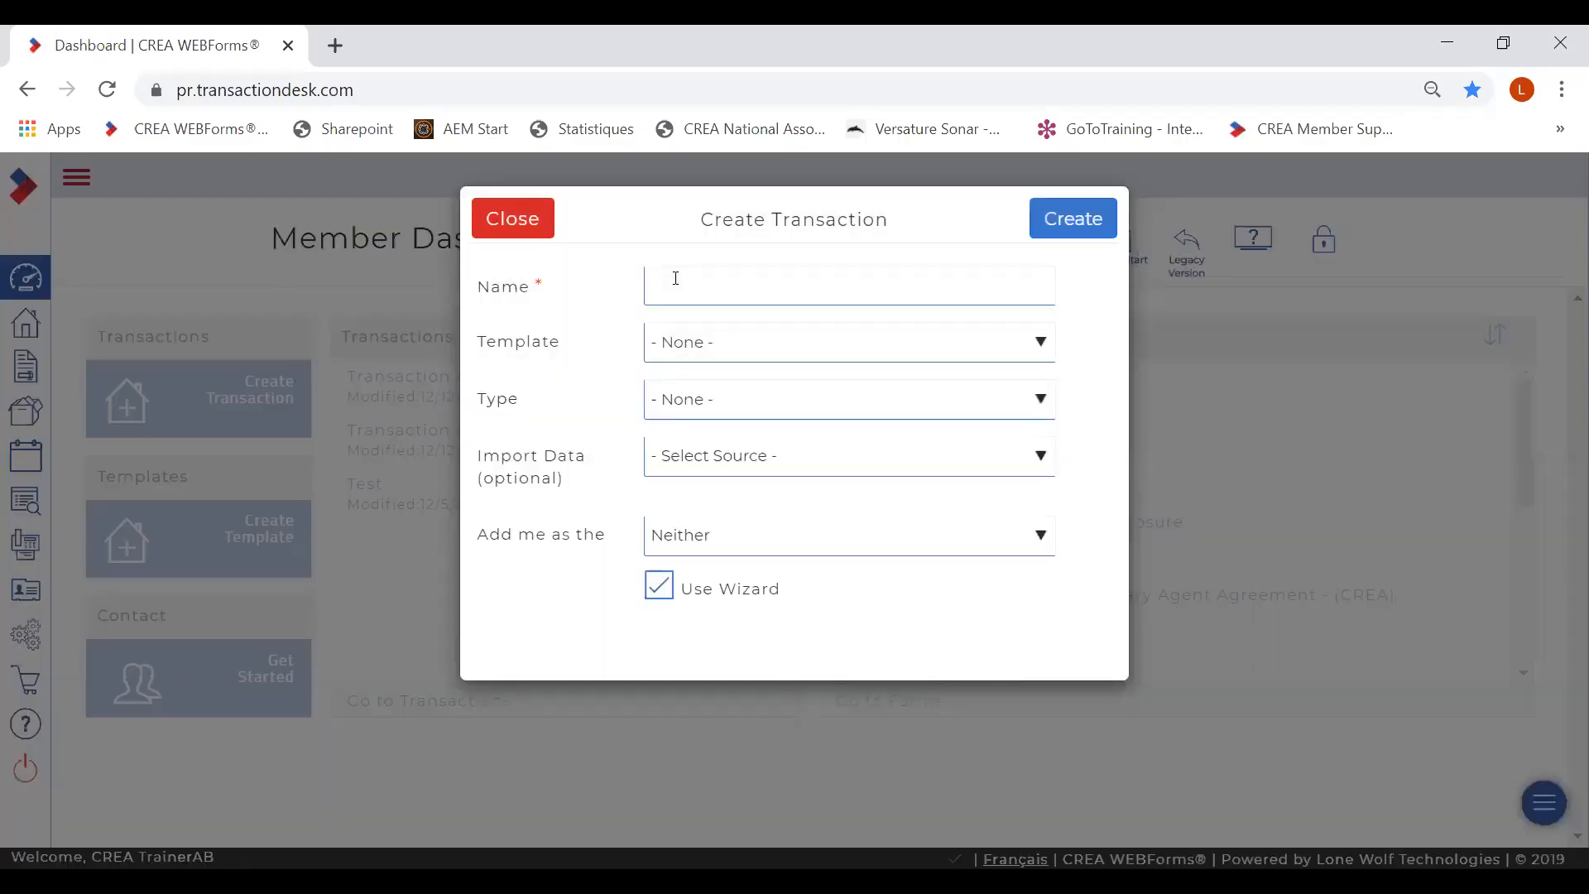
click(675, 279)
text(t)
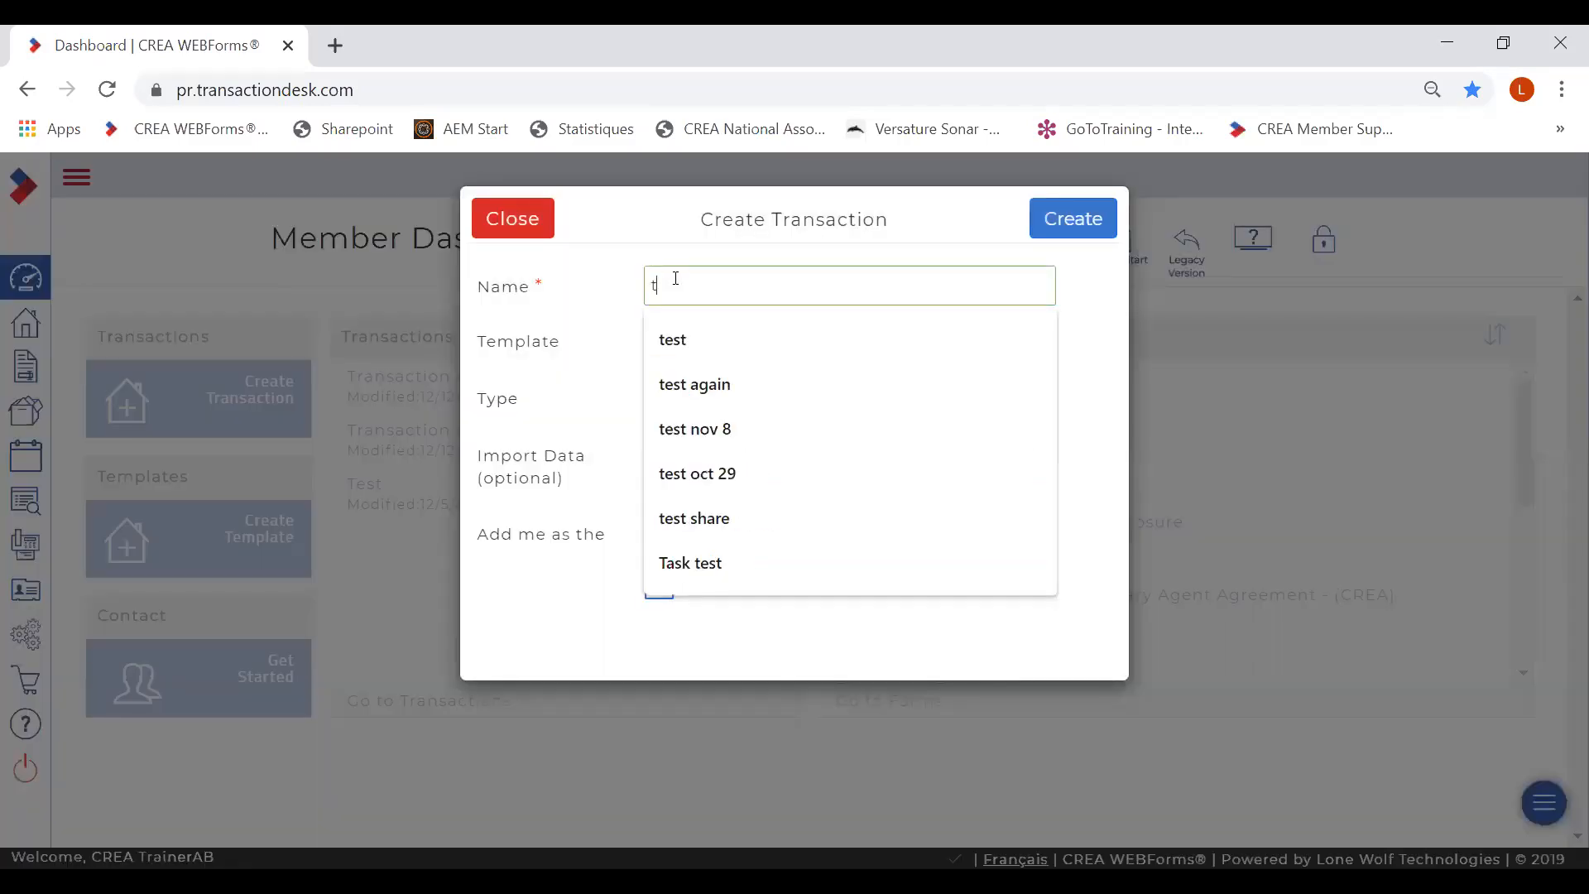
text(emp)
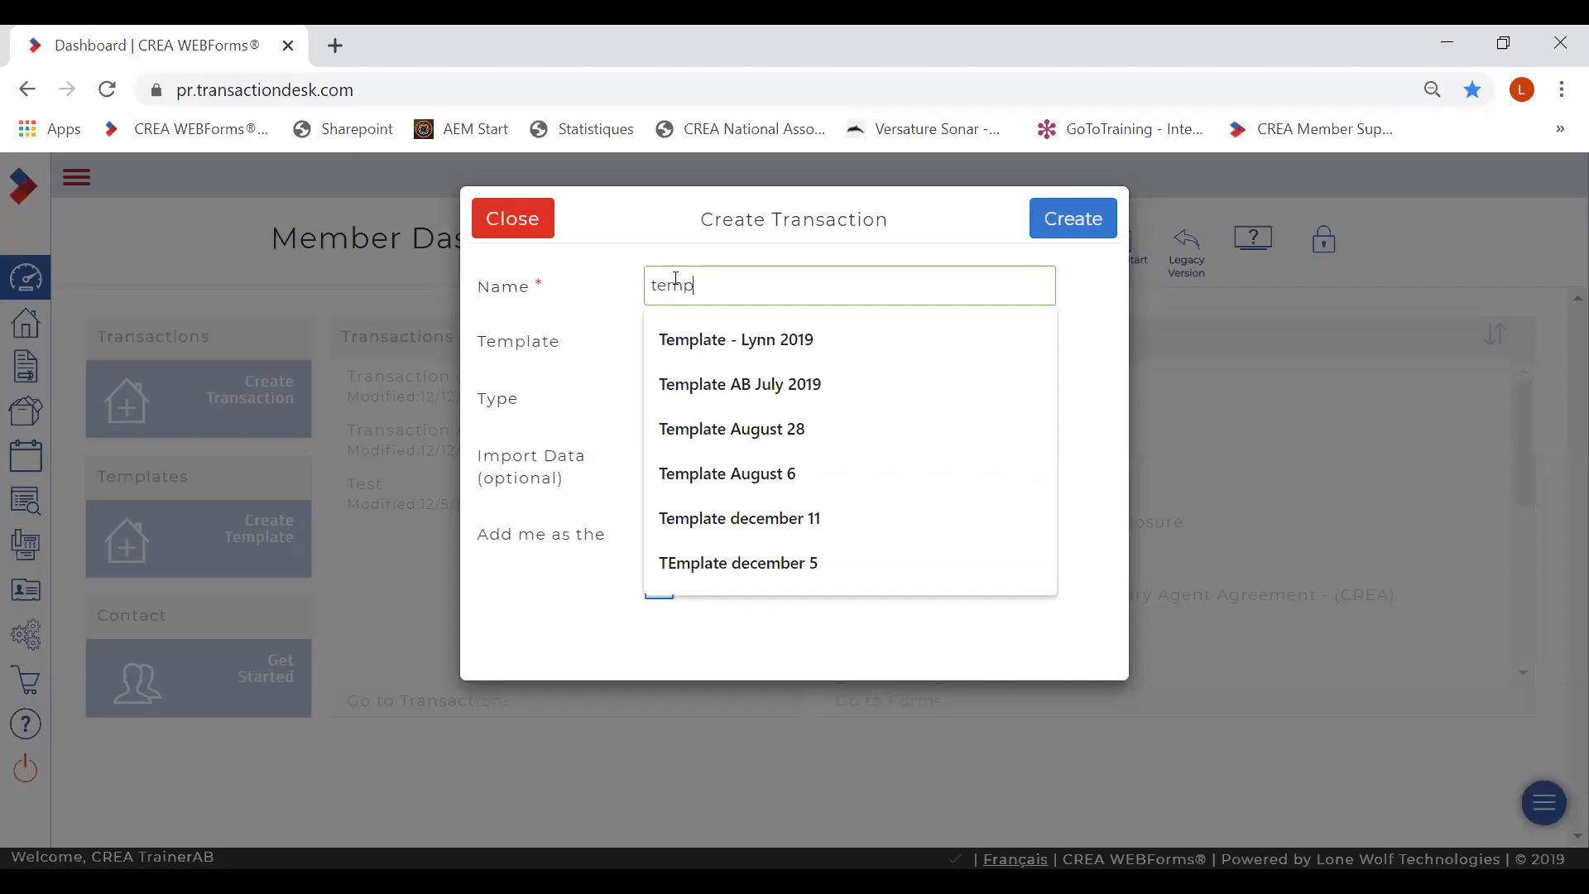
text(late test dece)
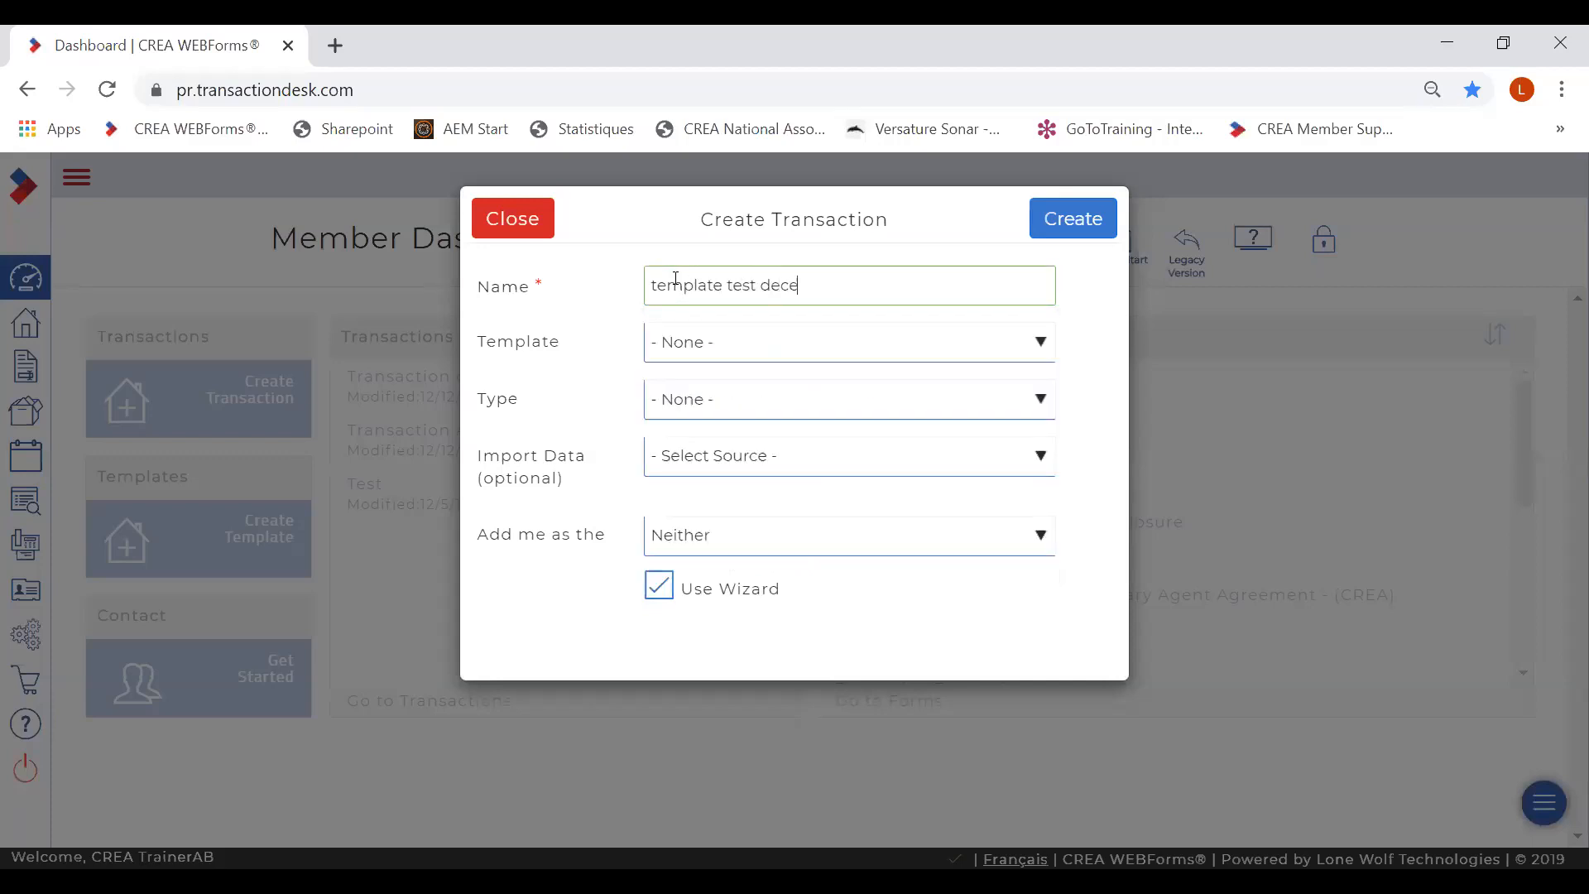
text(mber 12)
click(1041, 346)
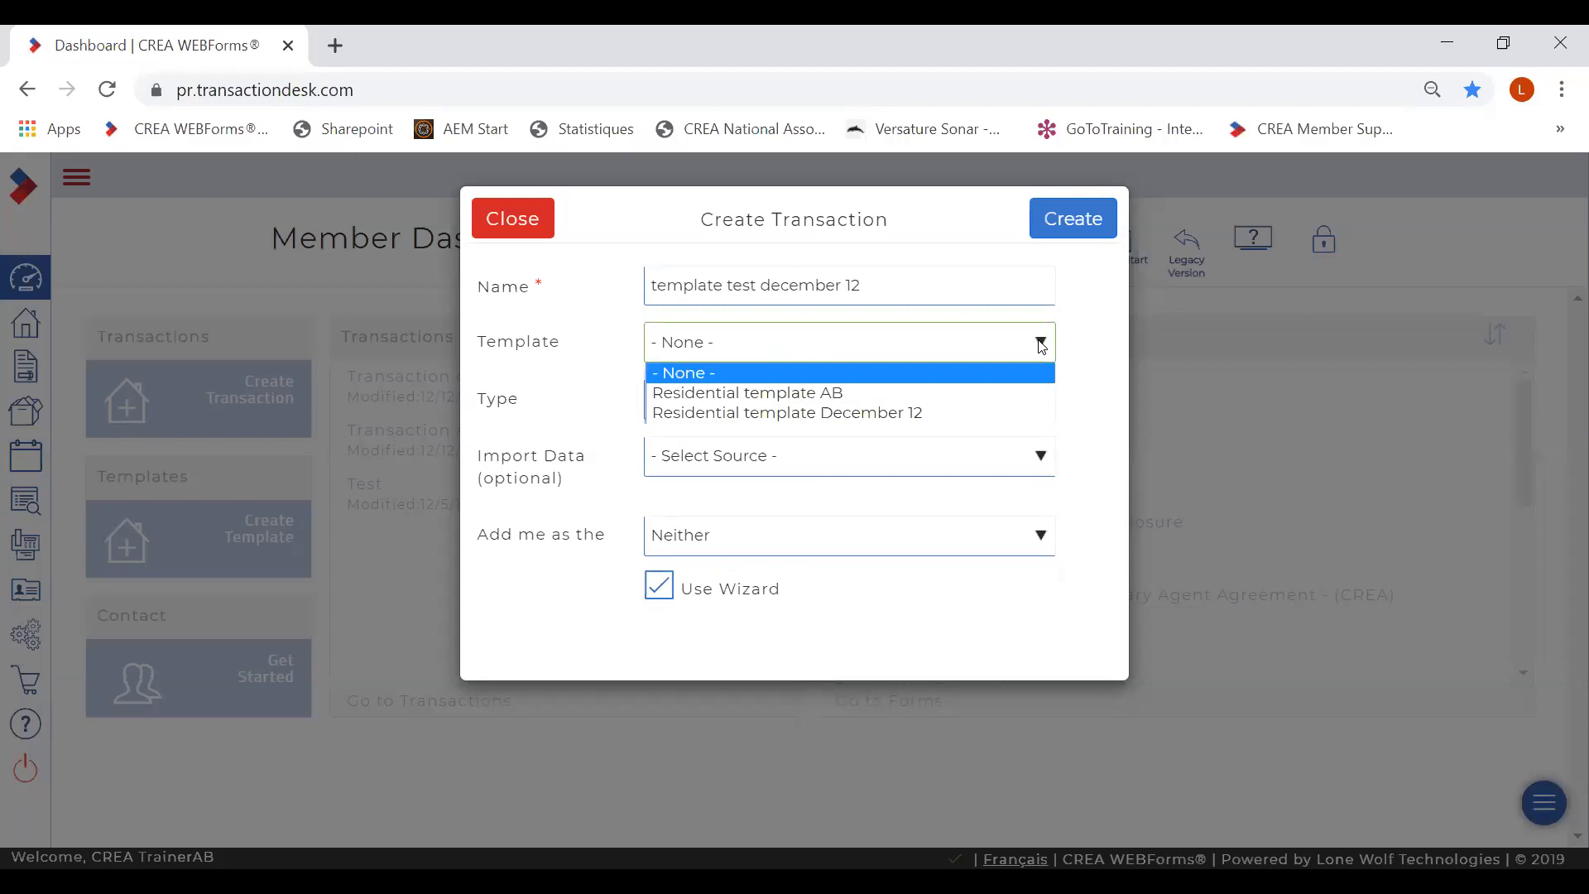
click(945, 412)
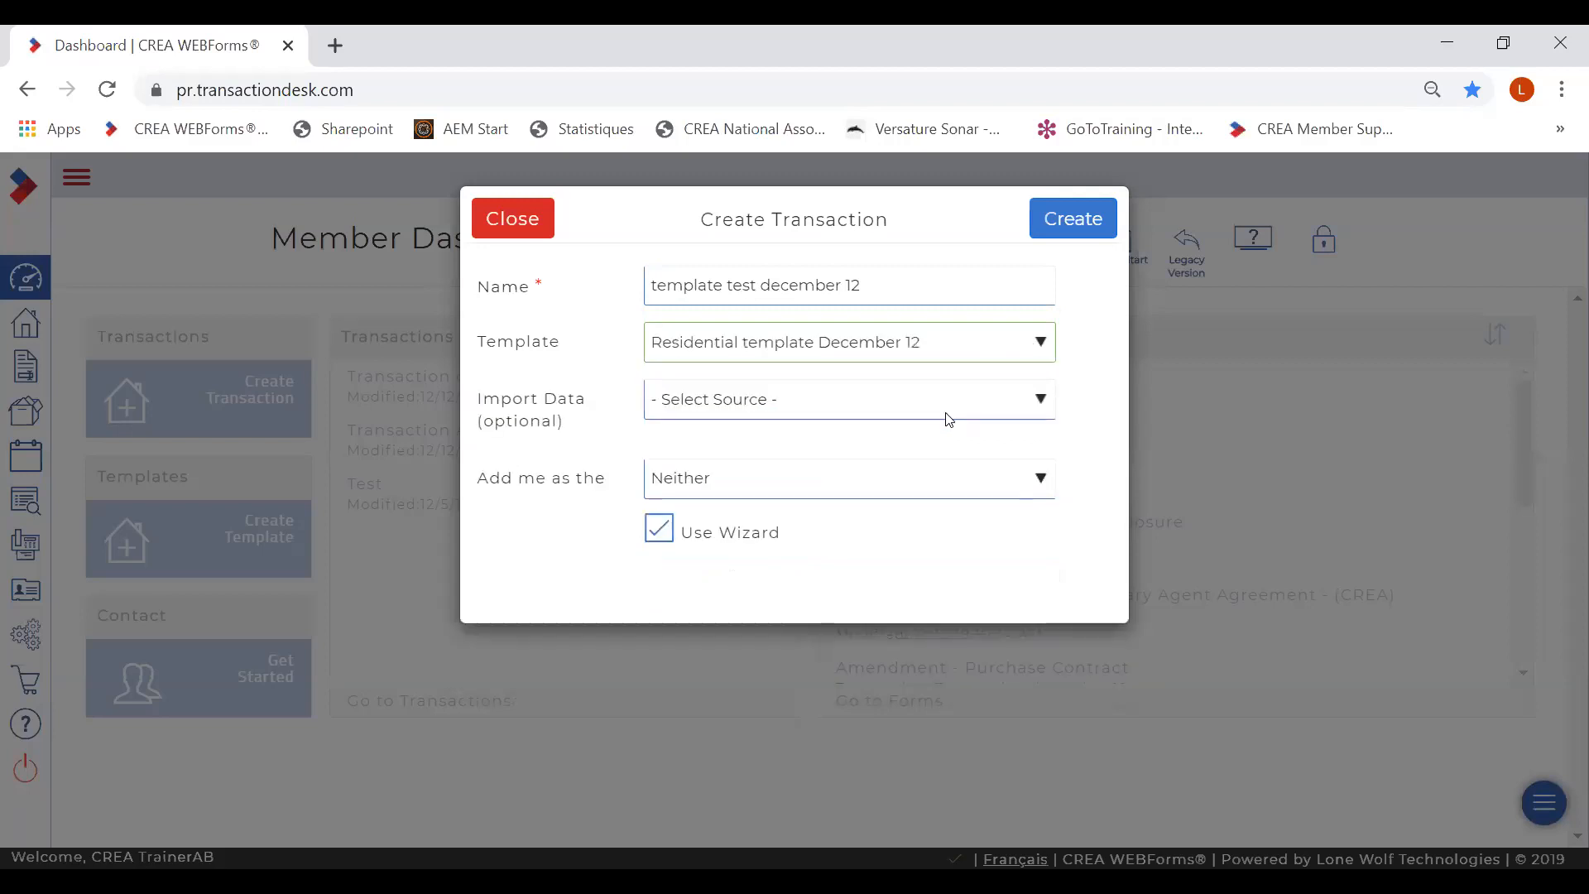
- Import the Edmonton MLS listing, add myself as Selling Agent, turn off the wizard and create it
click(943, 406)
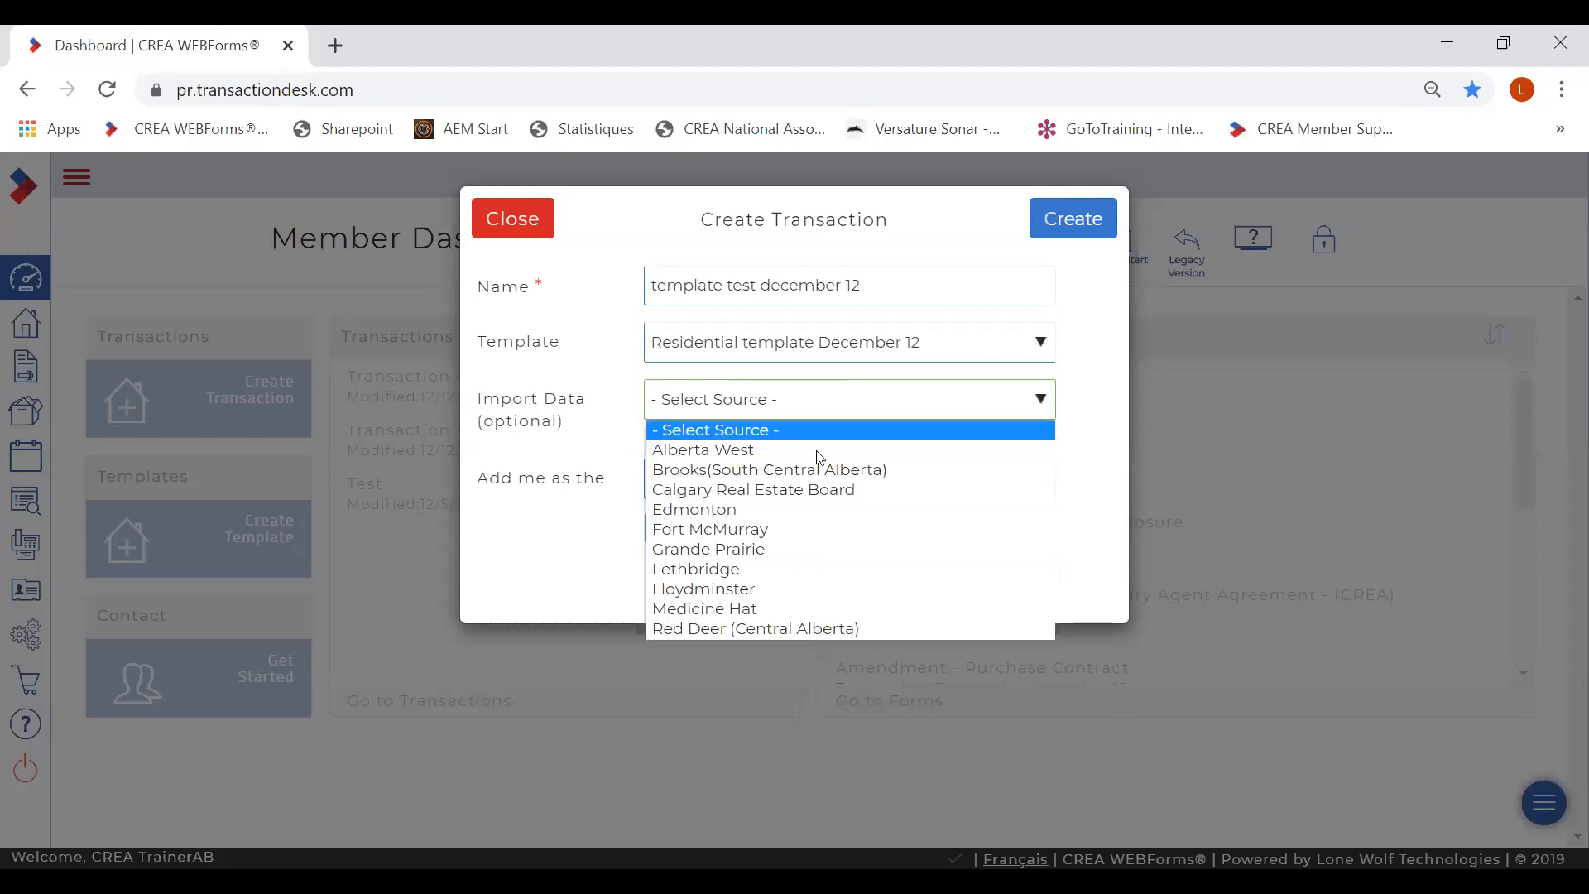
click(744, 511)
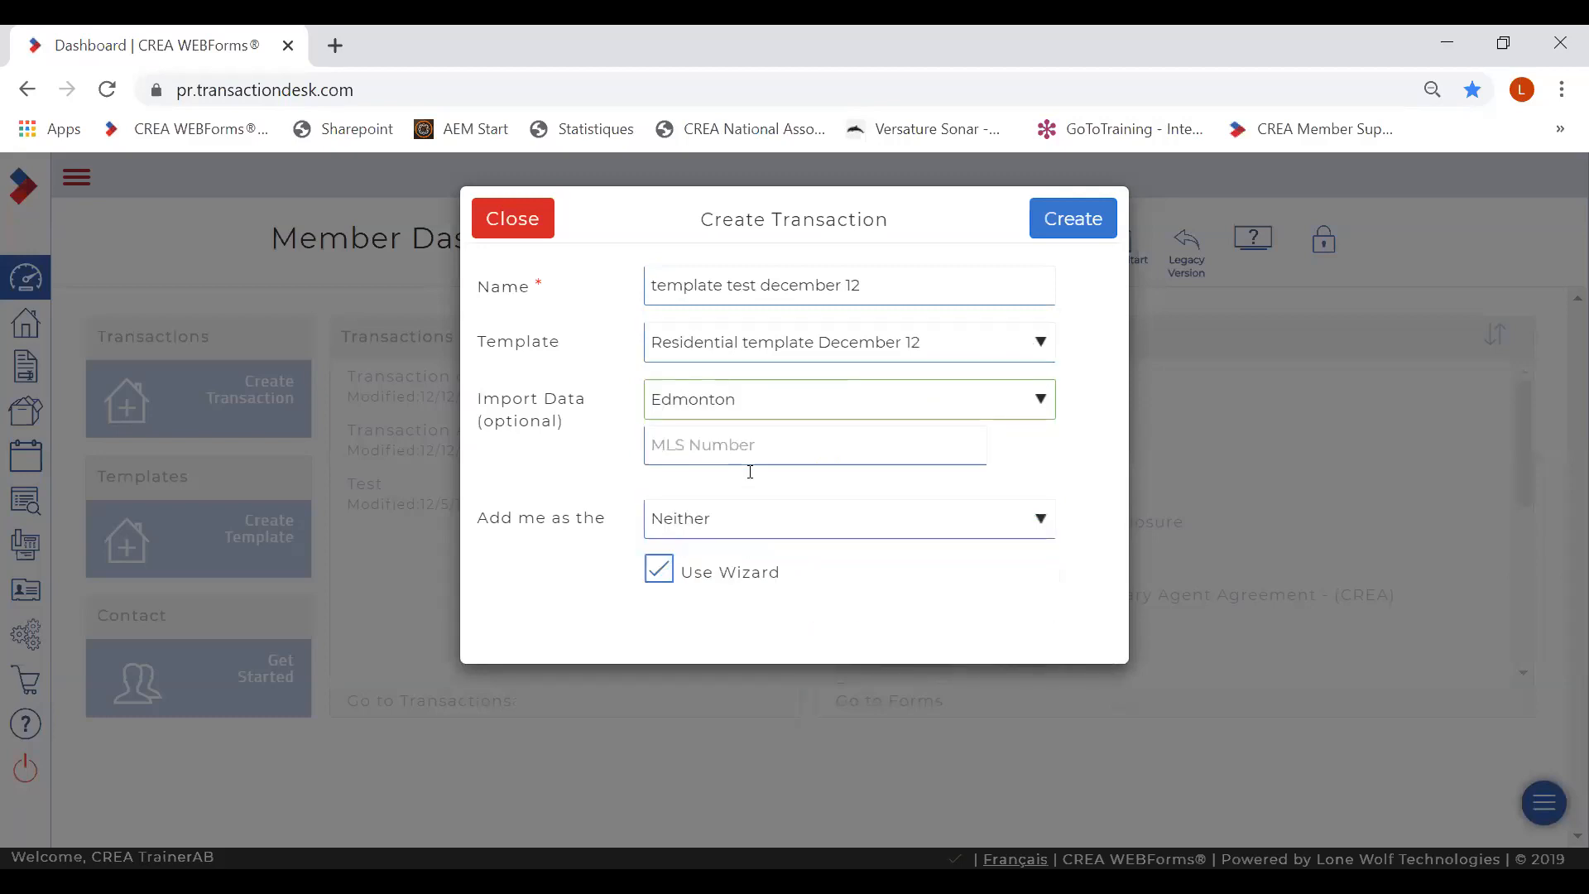
click(738, 443)
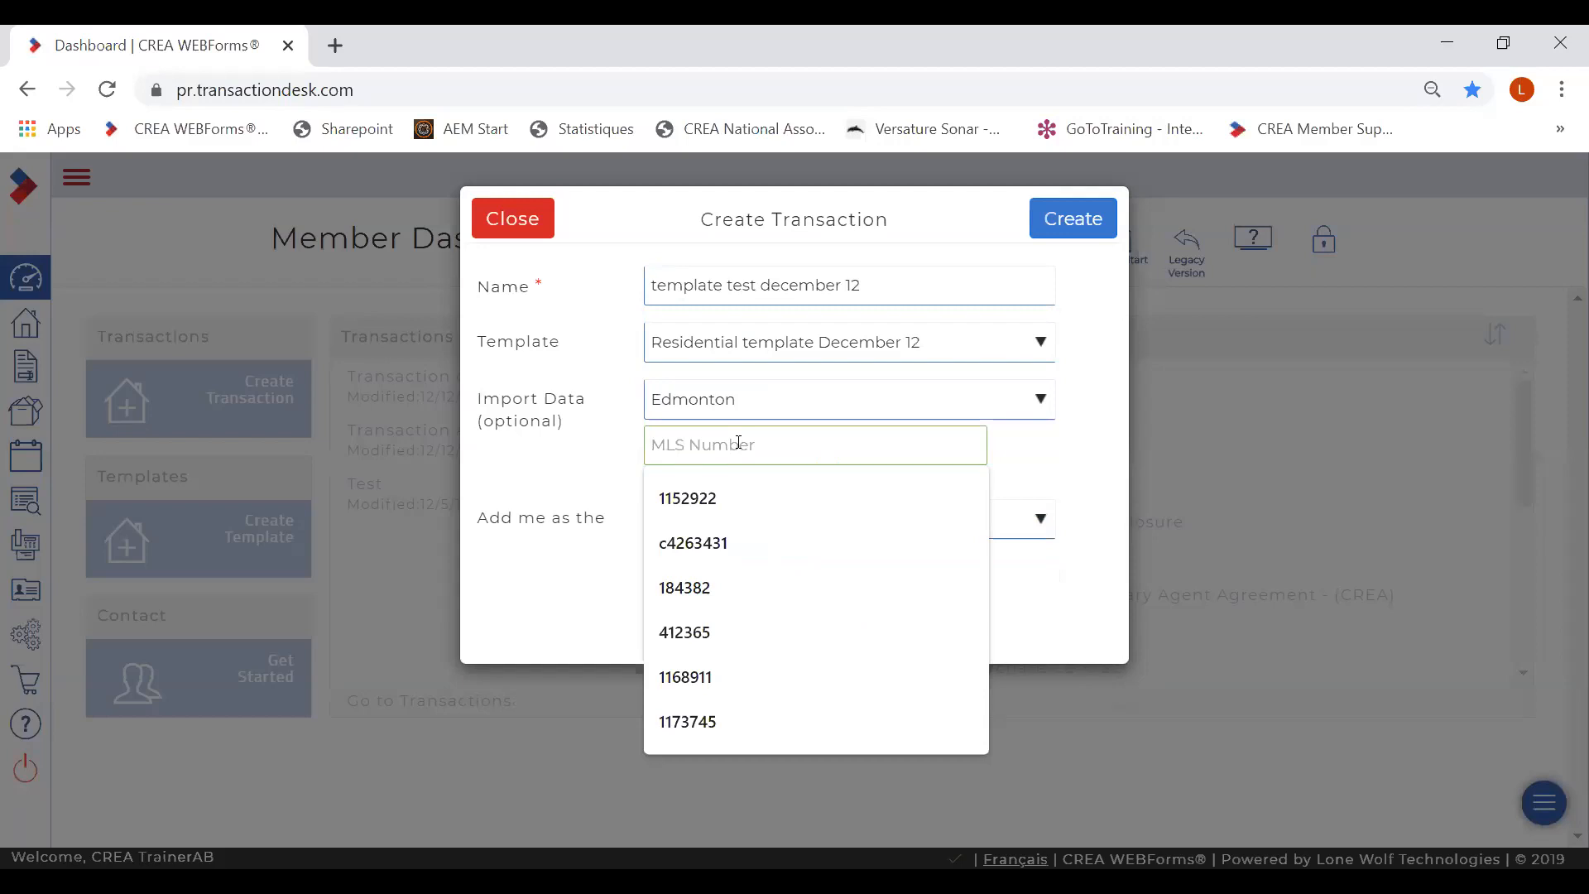
text(e4176770)
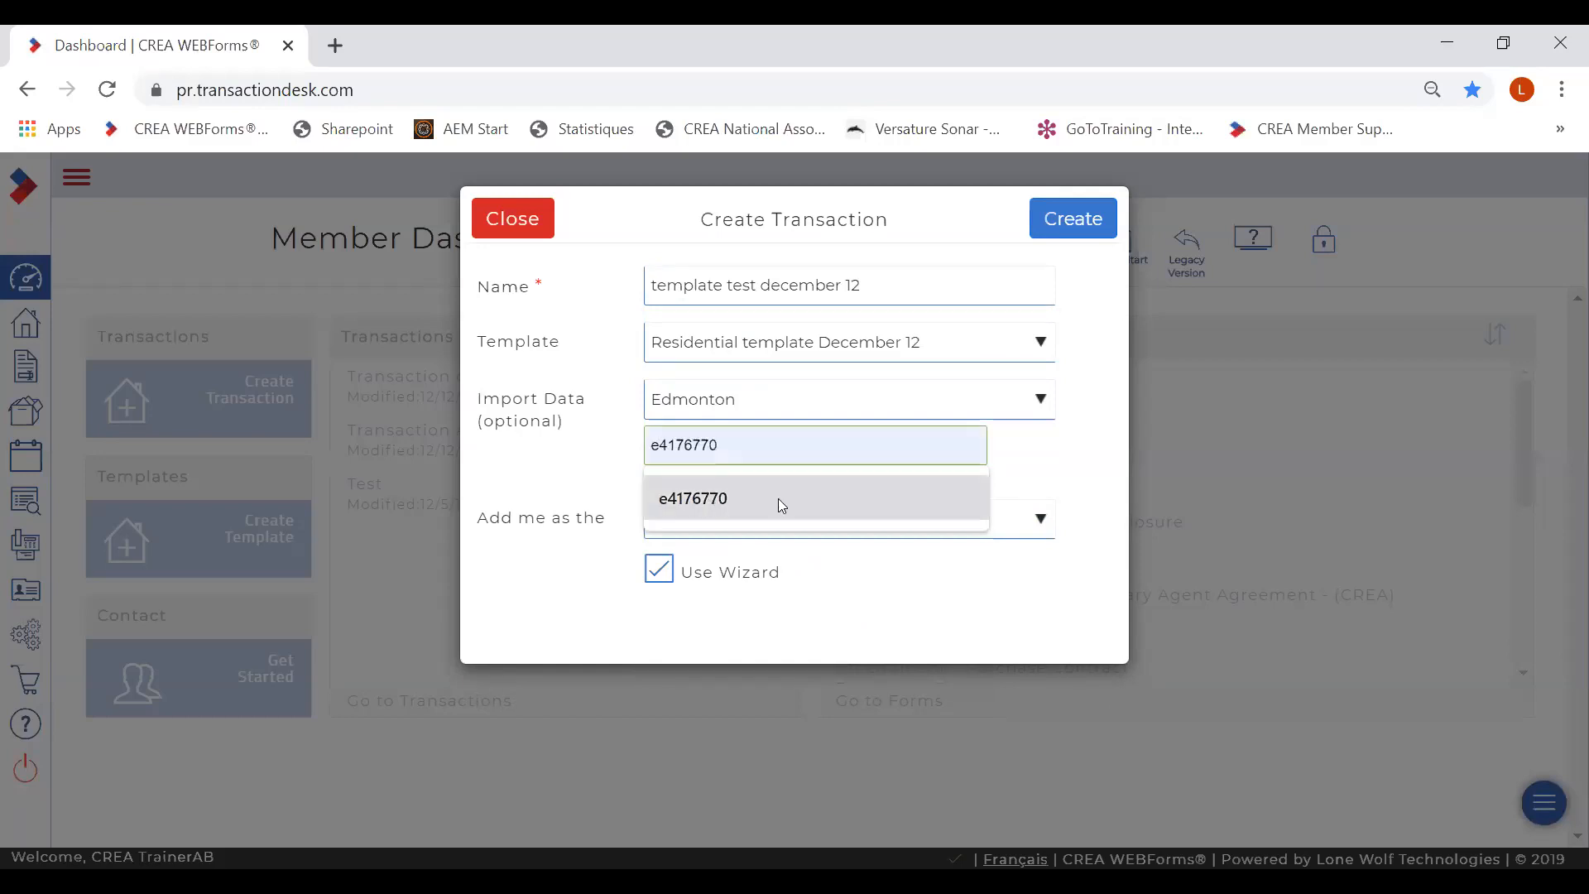
click(778, 498)
click(867, 533)
click(856, 550)
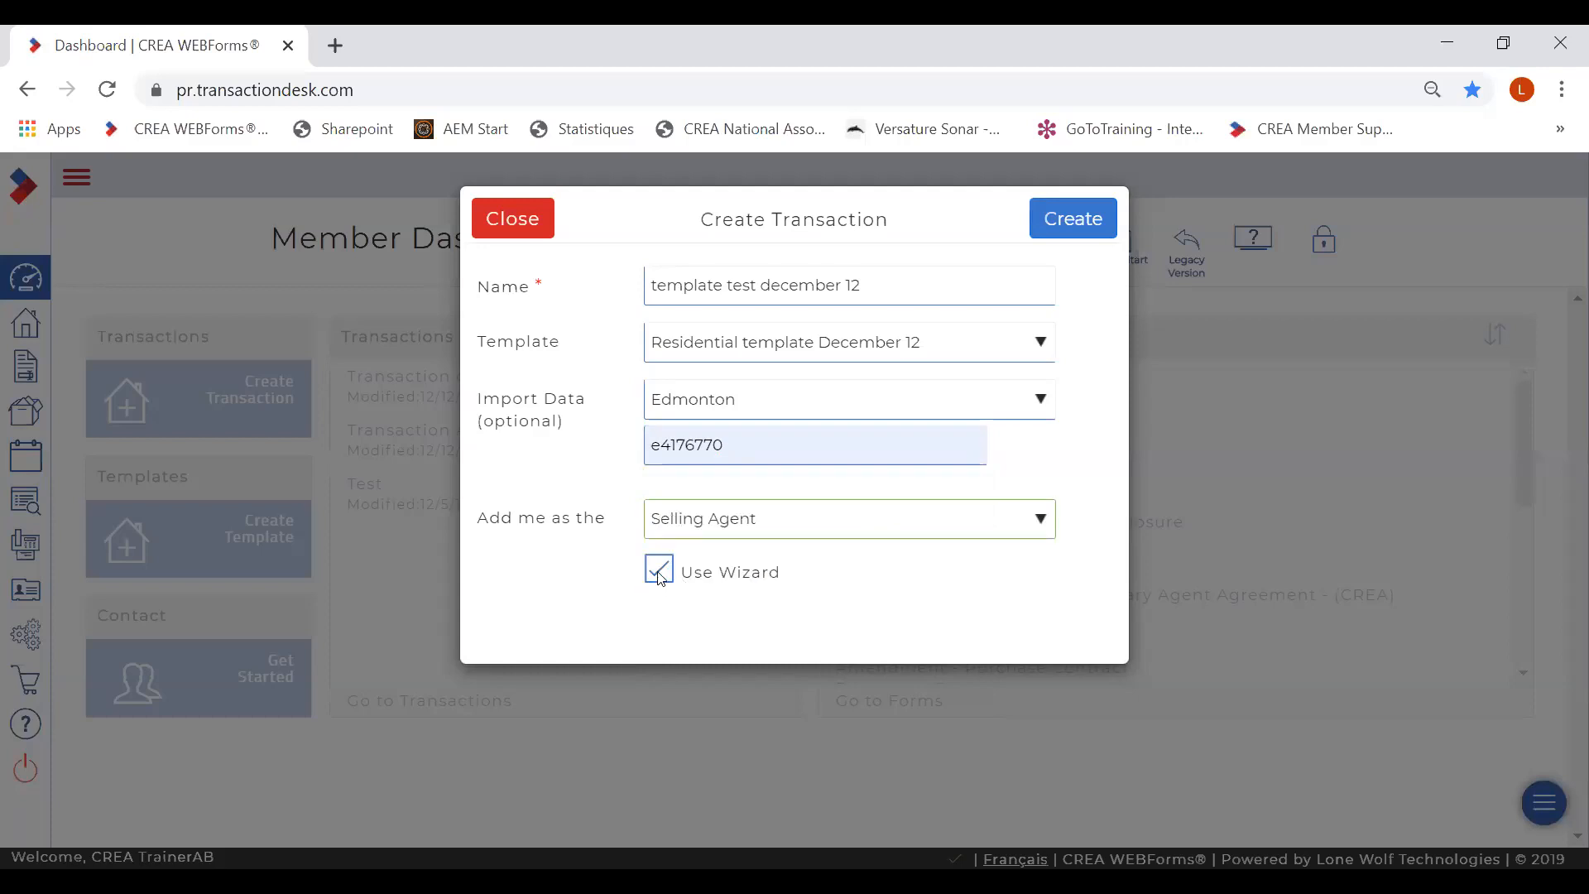
click(659, 572)
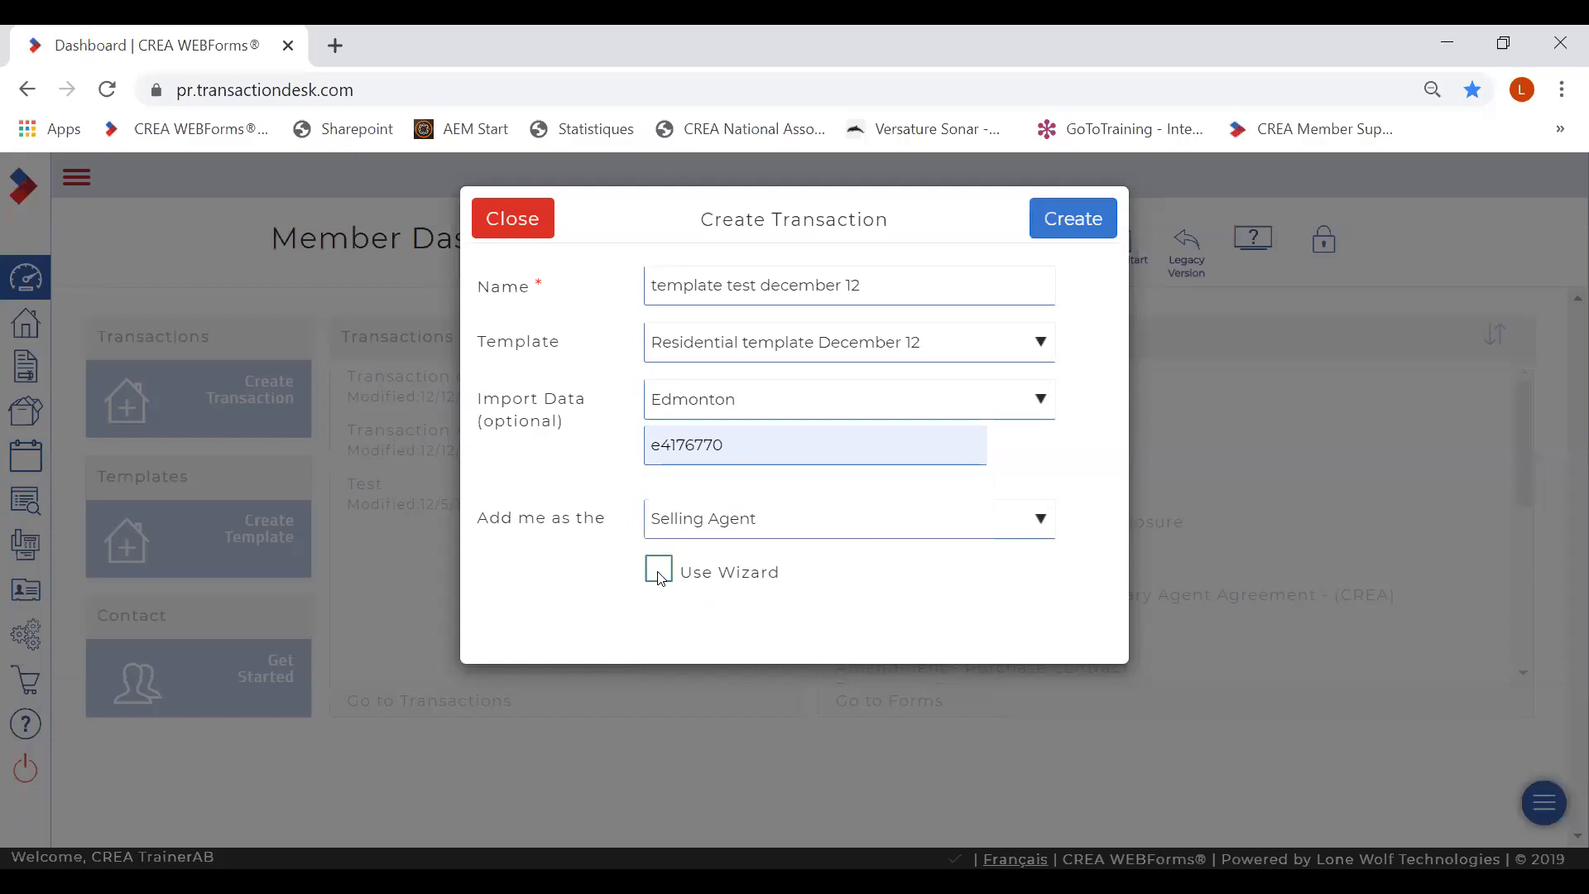
click(1074, 219)
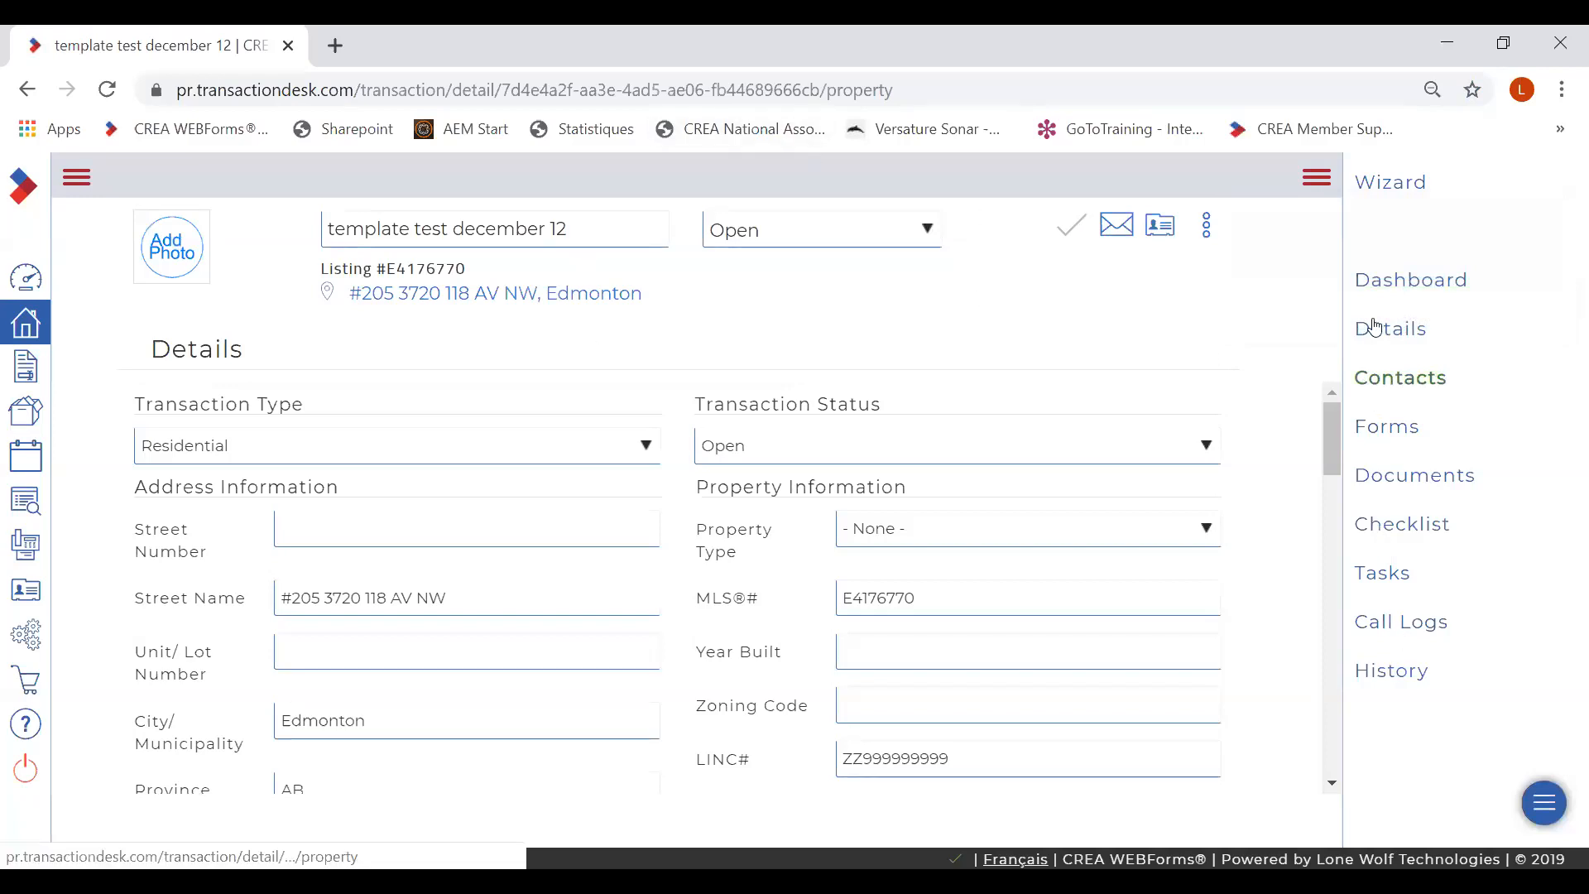
- Show the new transaction's Forms list with its five template forms
click(1389, 437)
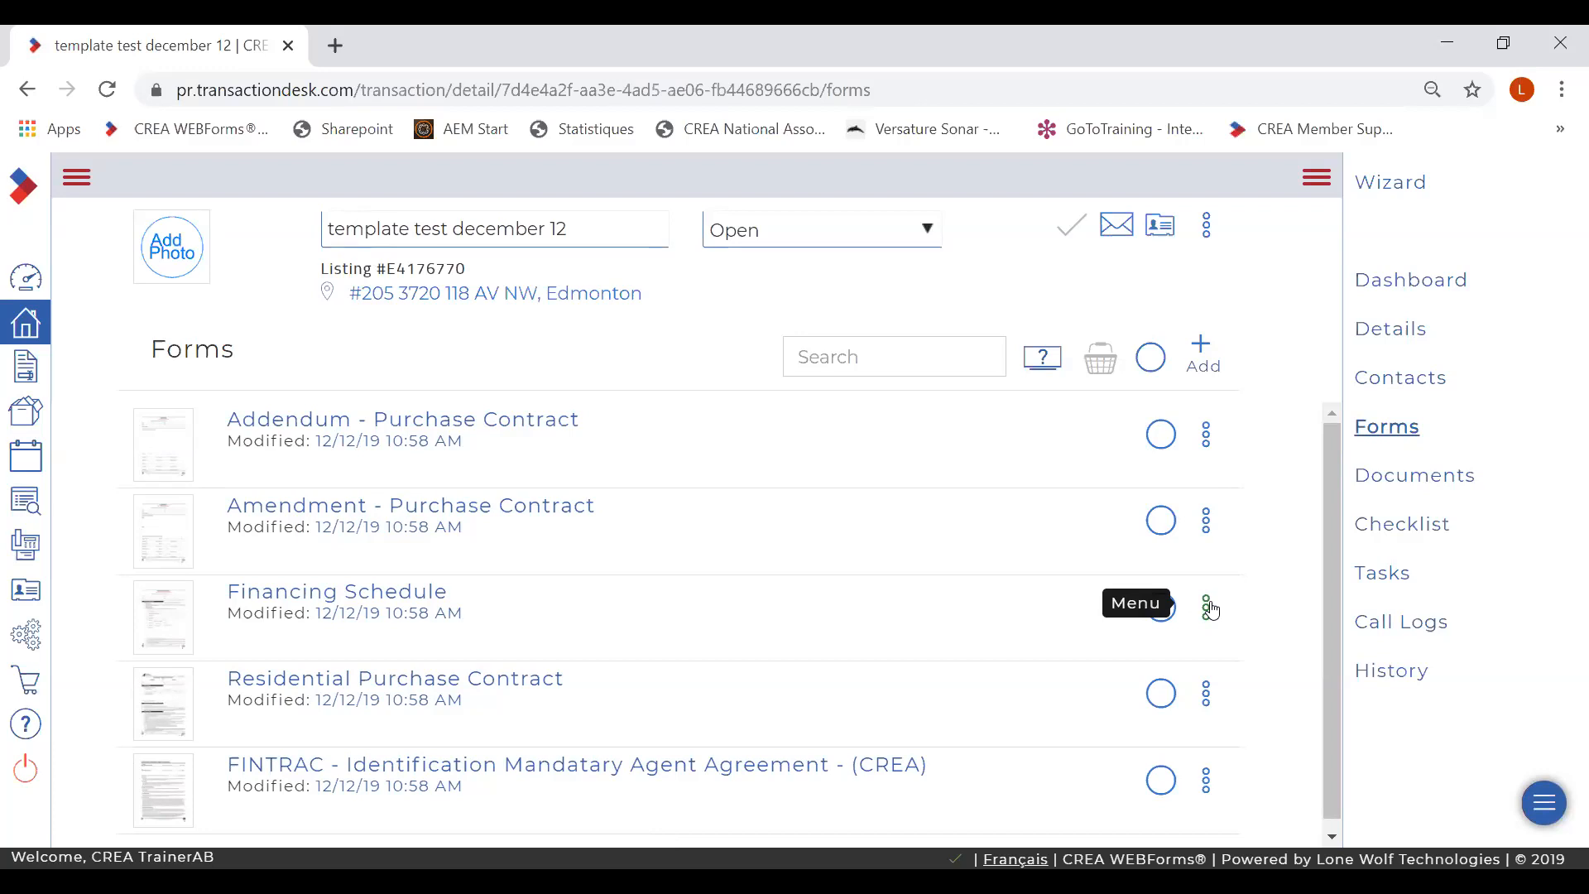
- In the Addendum - Purchase Contract, delete the Surrogate Court grant paragraph, then exit the form
click(345, 422)
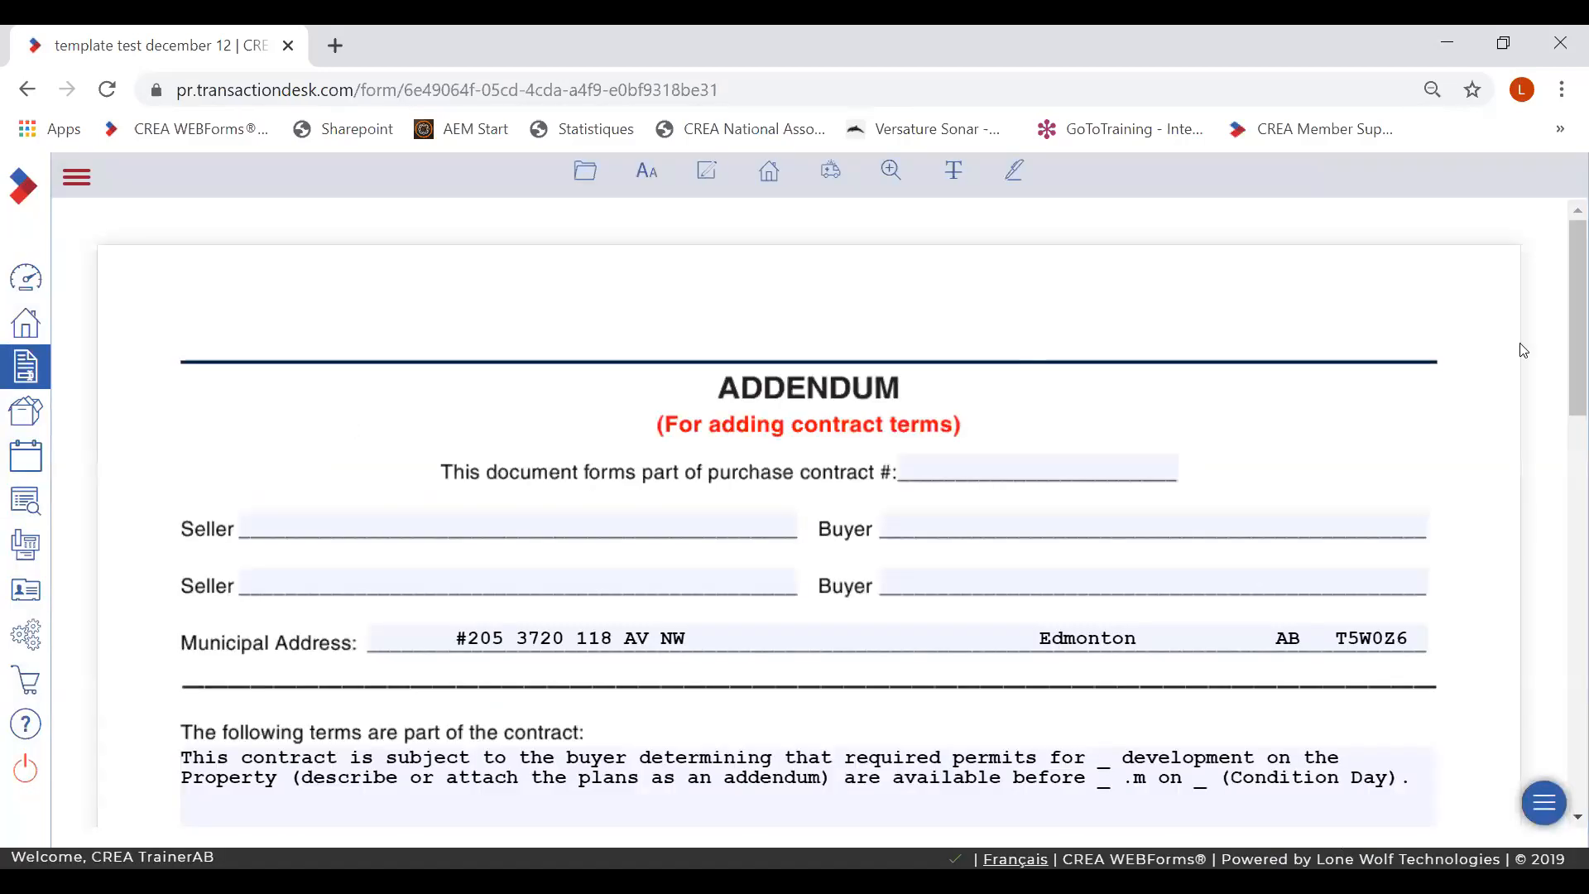
scroll(1454, 383, down, 3)
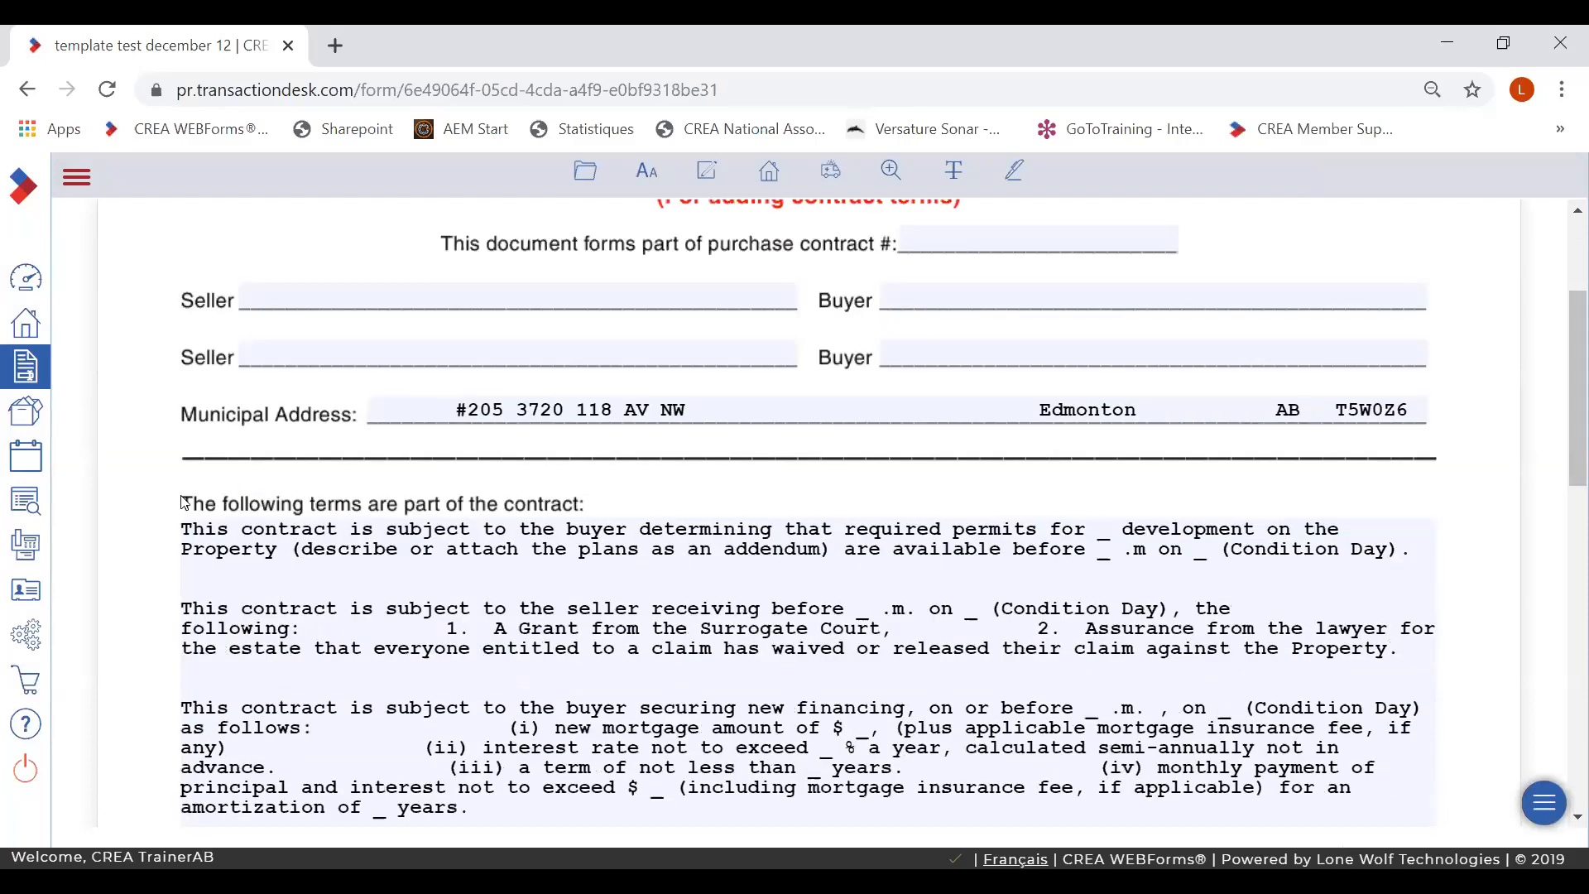
drag(188, 610, 391, 676)
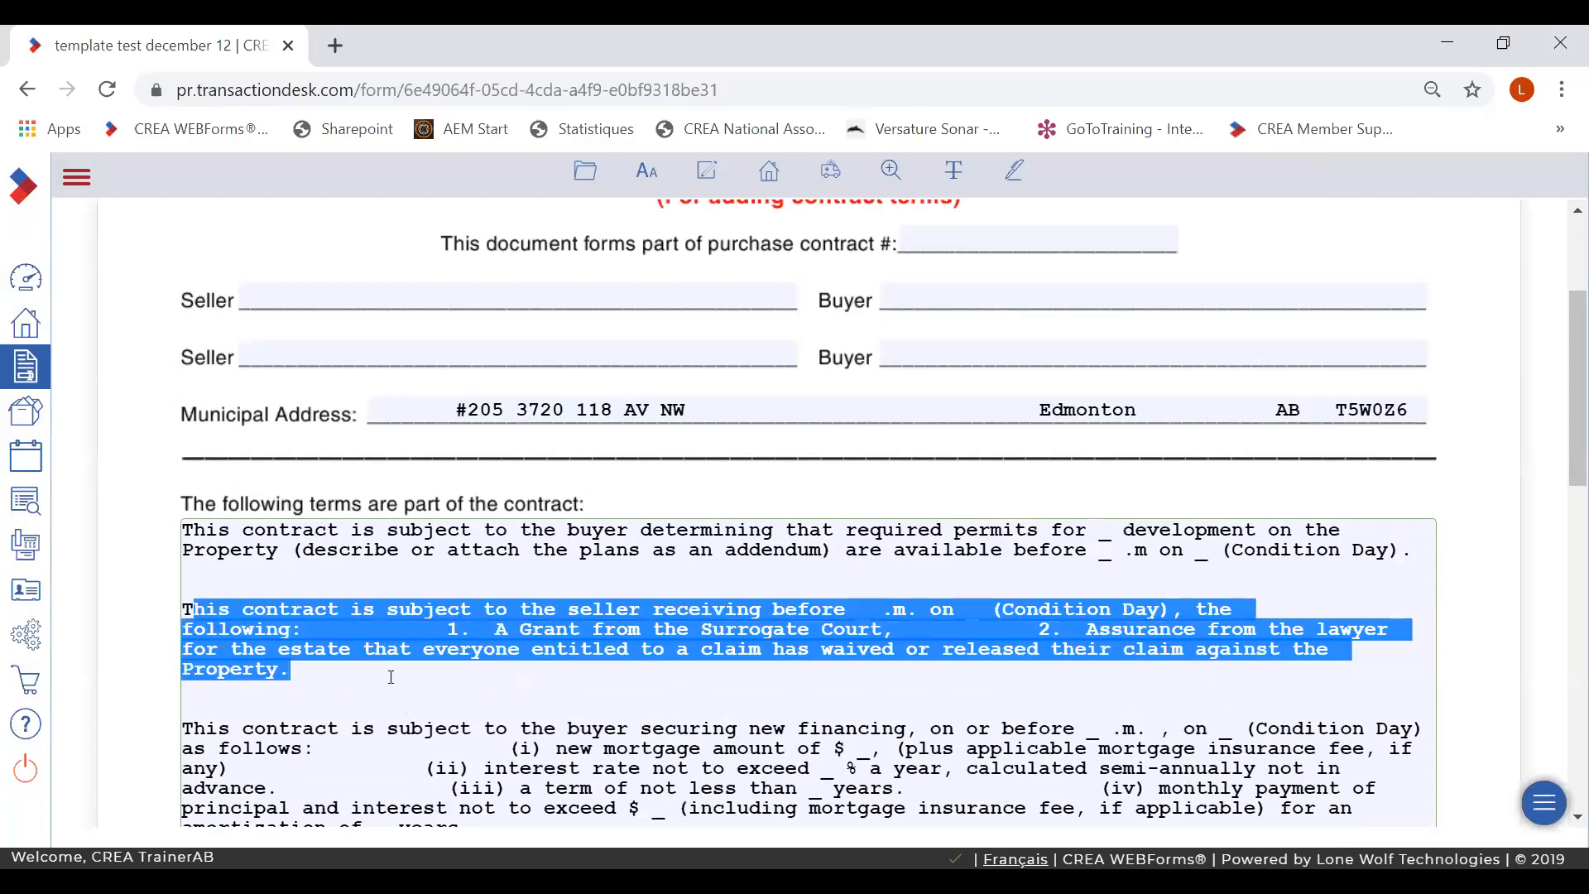
key(BackSpace)
key(BackSpace)
key(BackSpace)
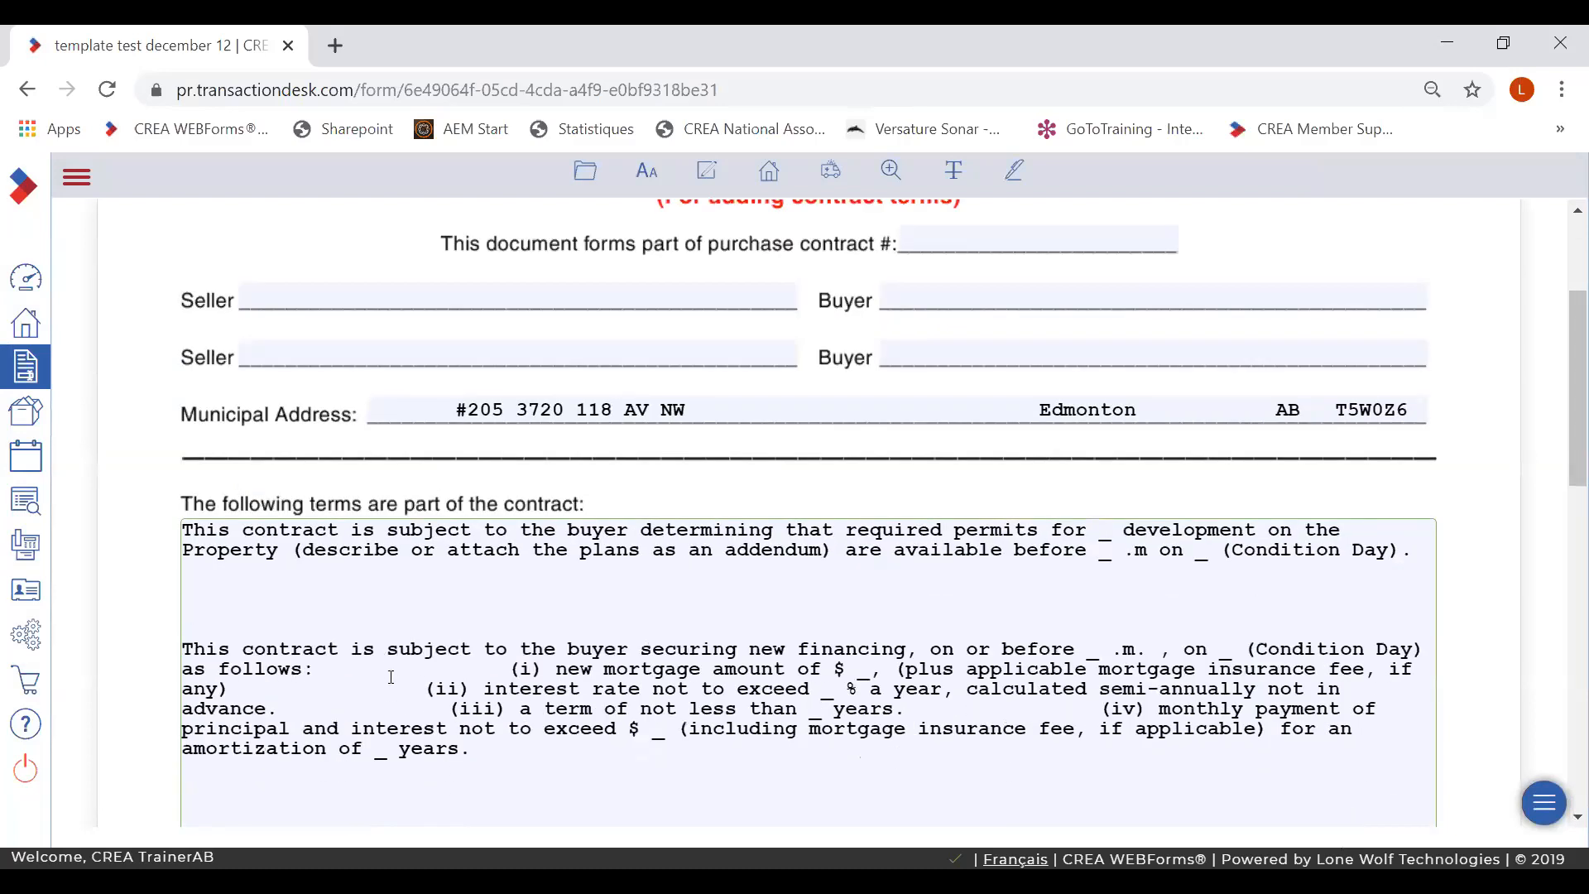
key(BackSpace)
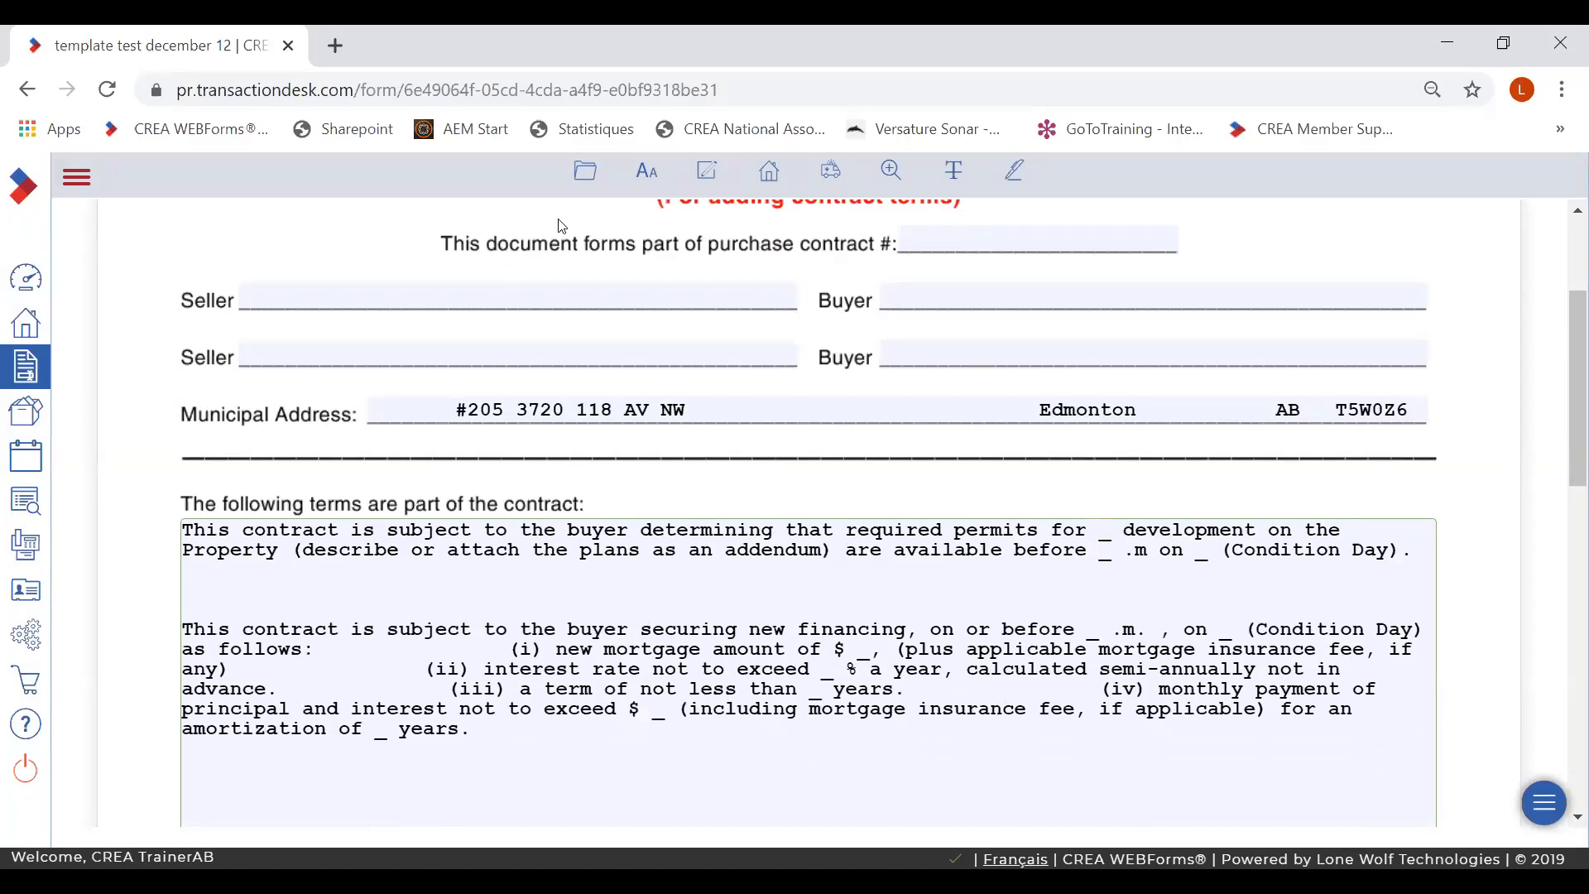
click(586, 171)
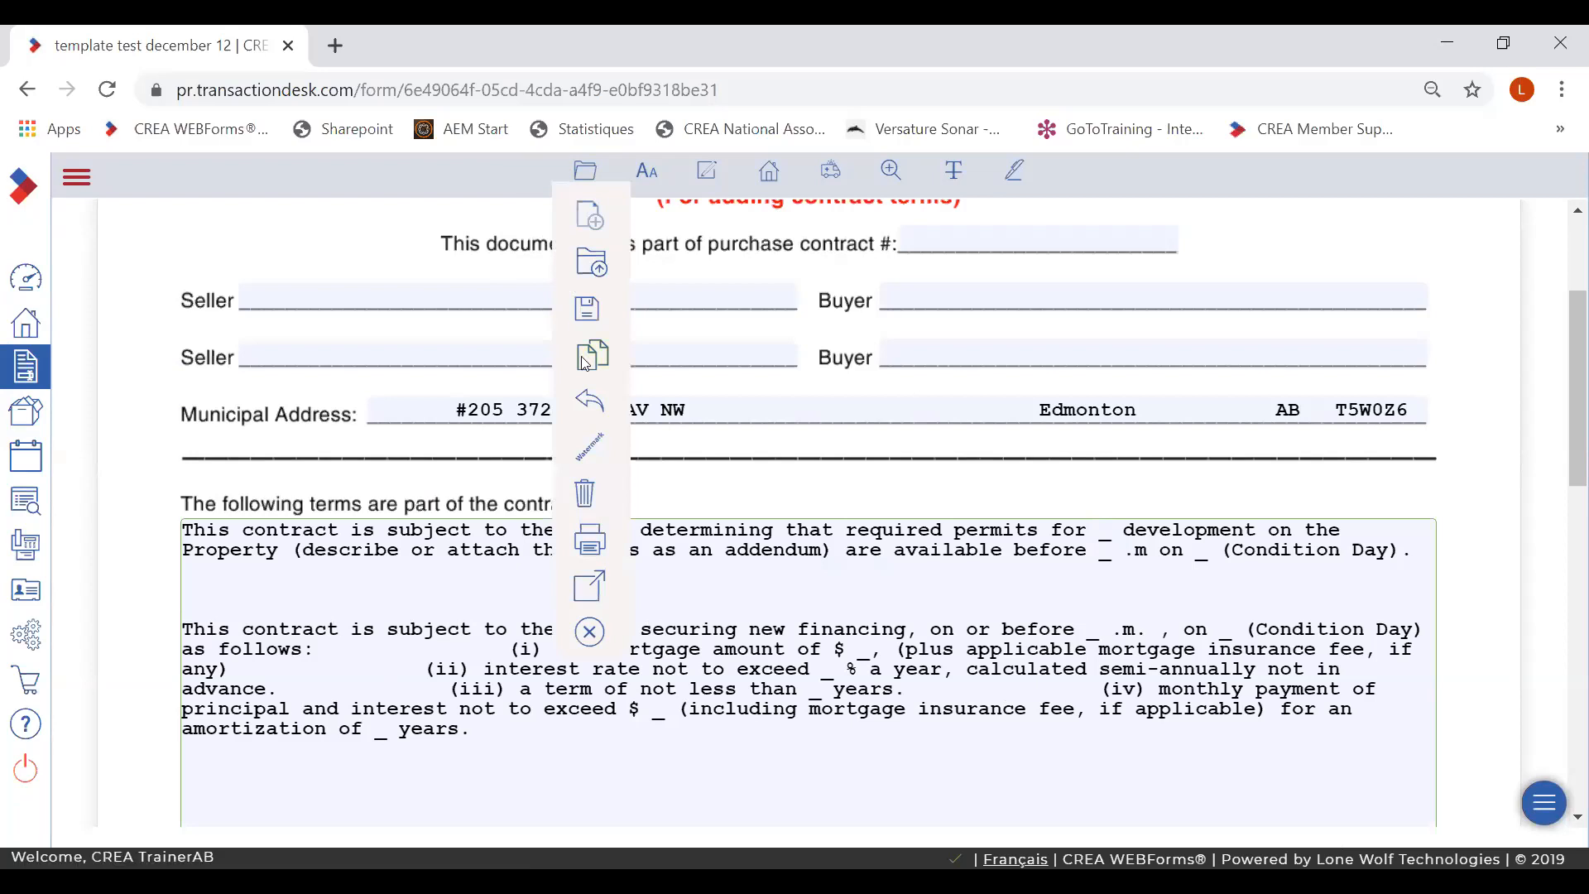
click(590, 631)
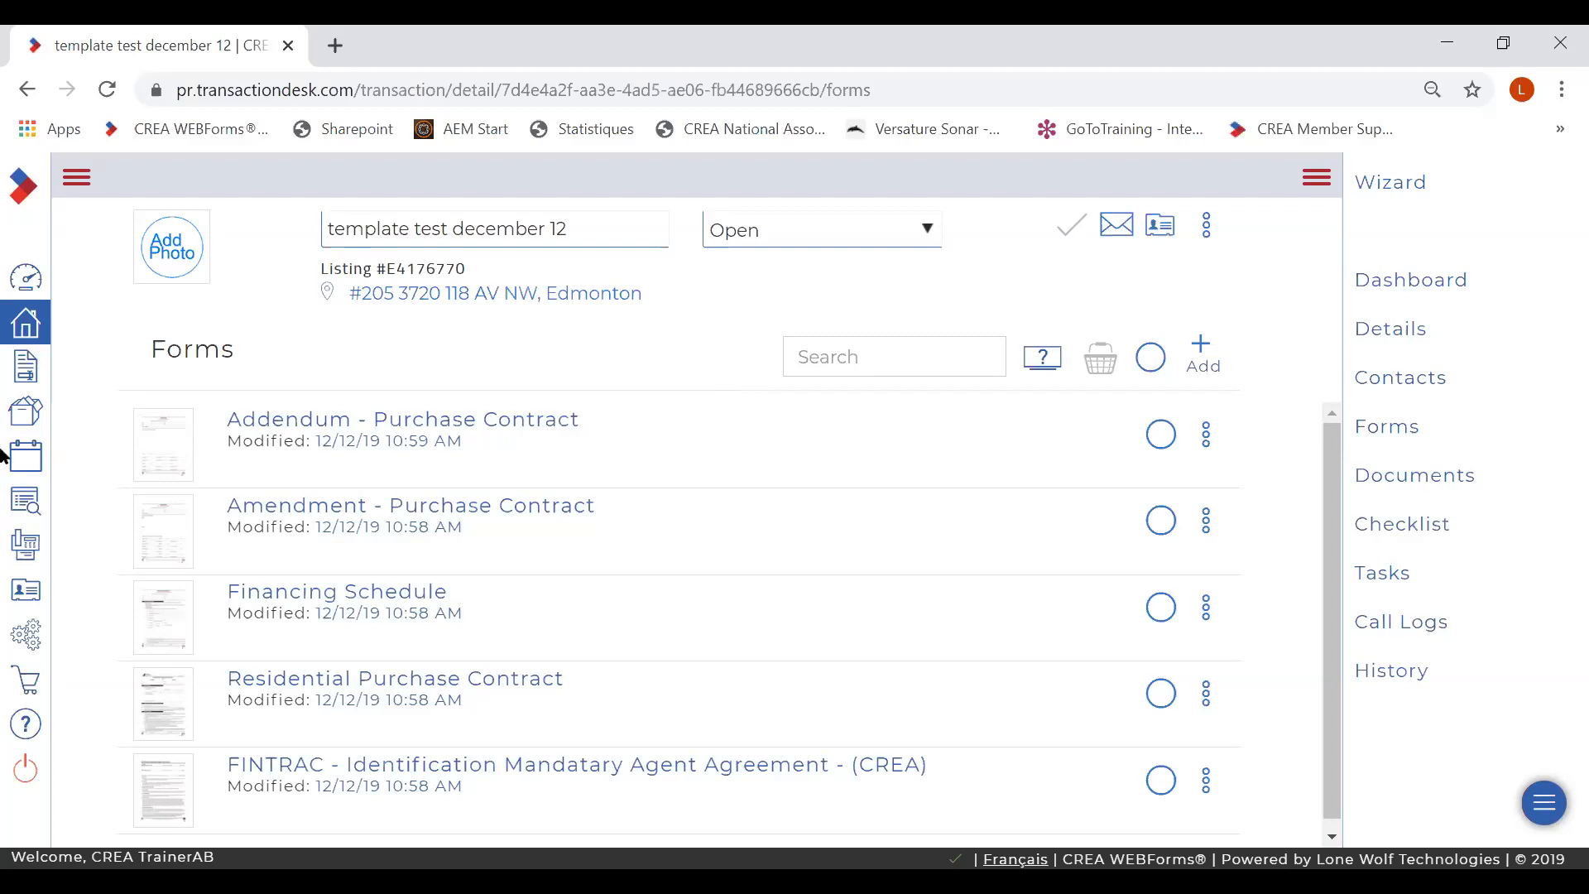
- Leave the forms list for the Setup/Settings page
click(27, 637)
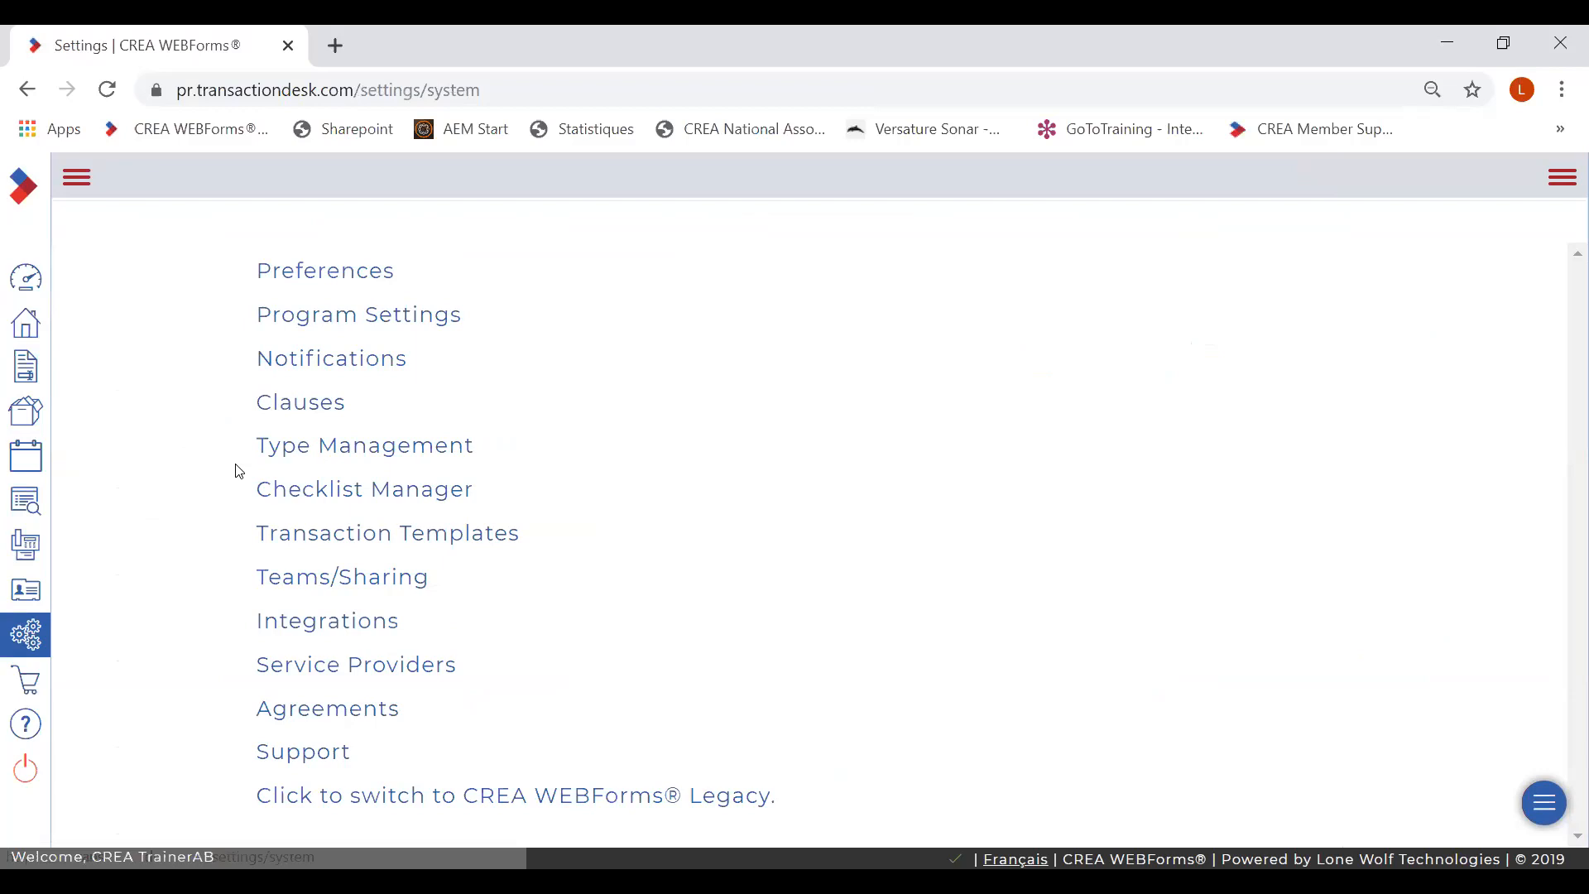
- Open Clauses in Settings and browse into the Office Clauses folder
click(308, 406)
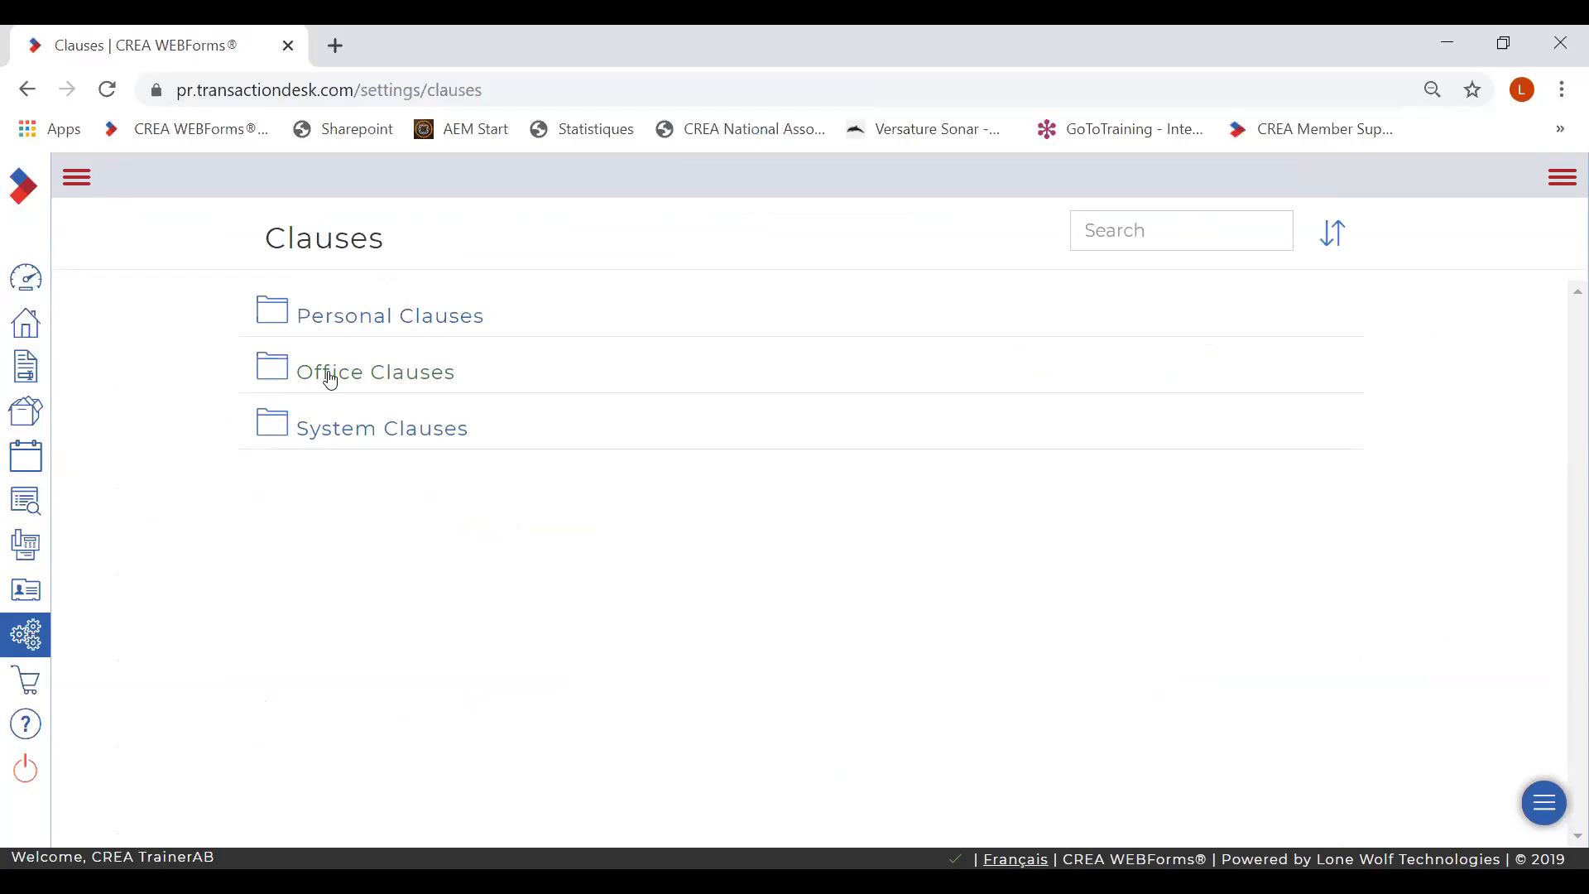
click(331, 380)
- Switch to the Personal Clauses folder and open a blank Add new clause form
click(322, 348)
click(344, 318)
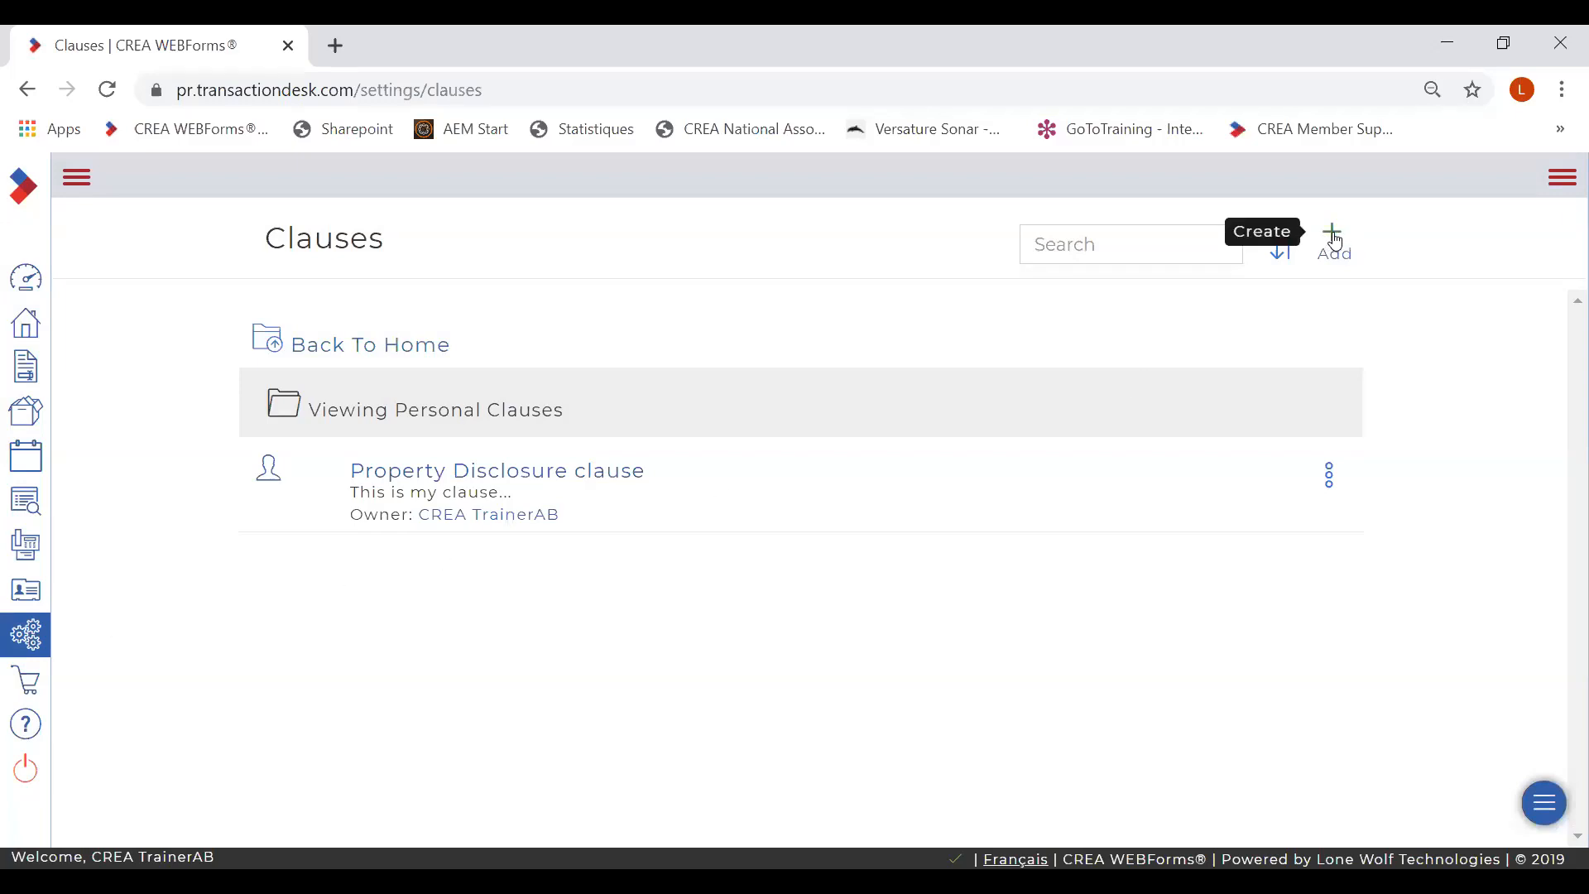
click(1334, 241)
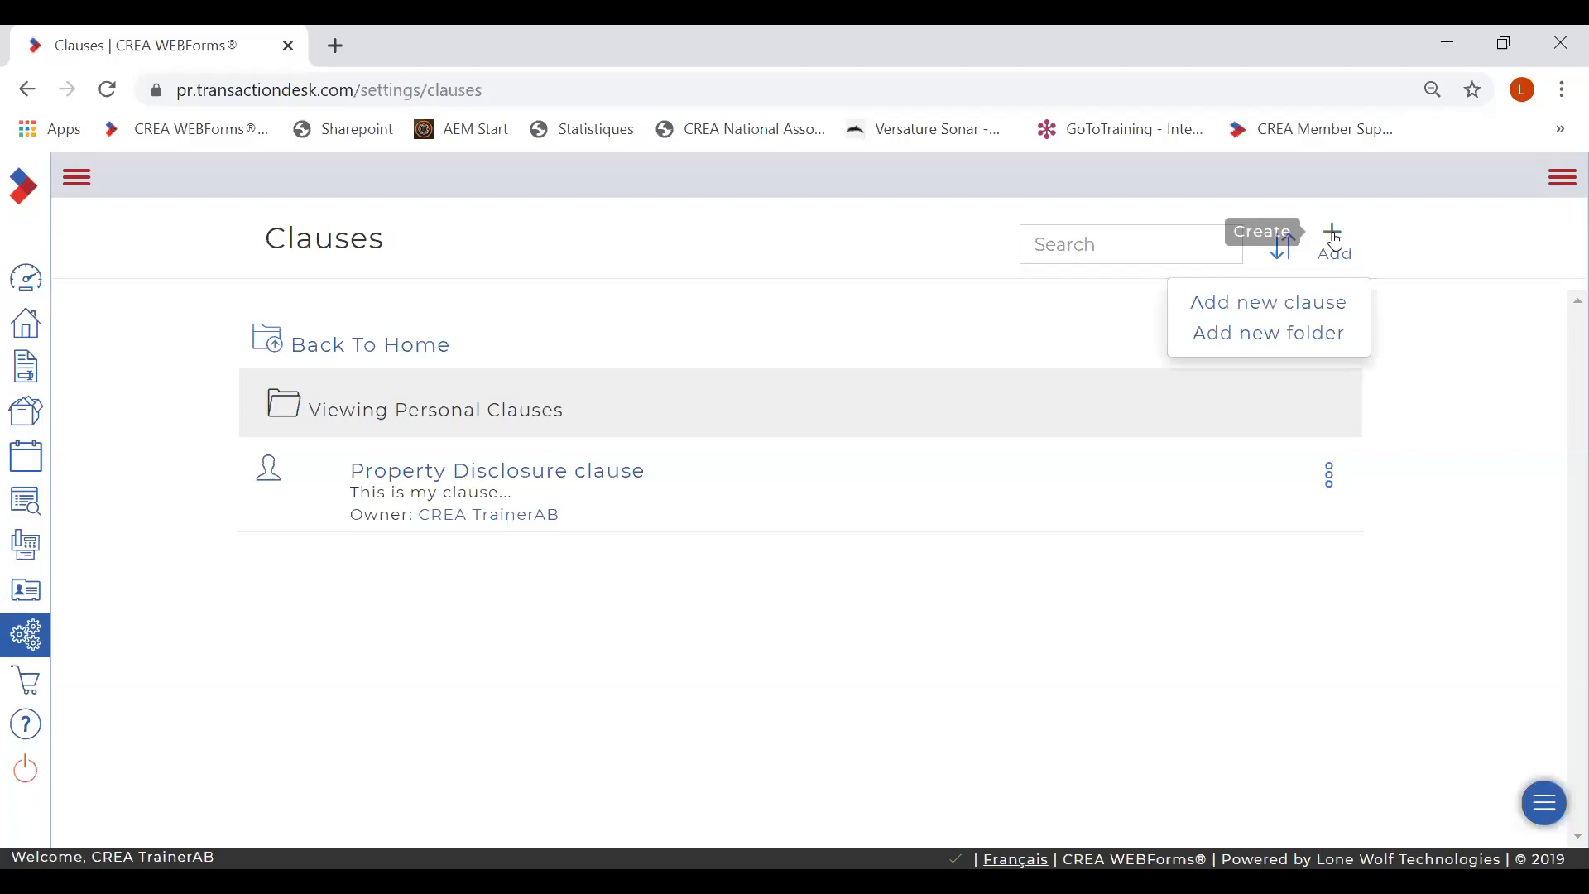
click(1278, 307)
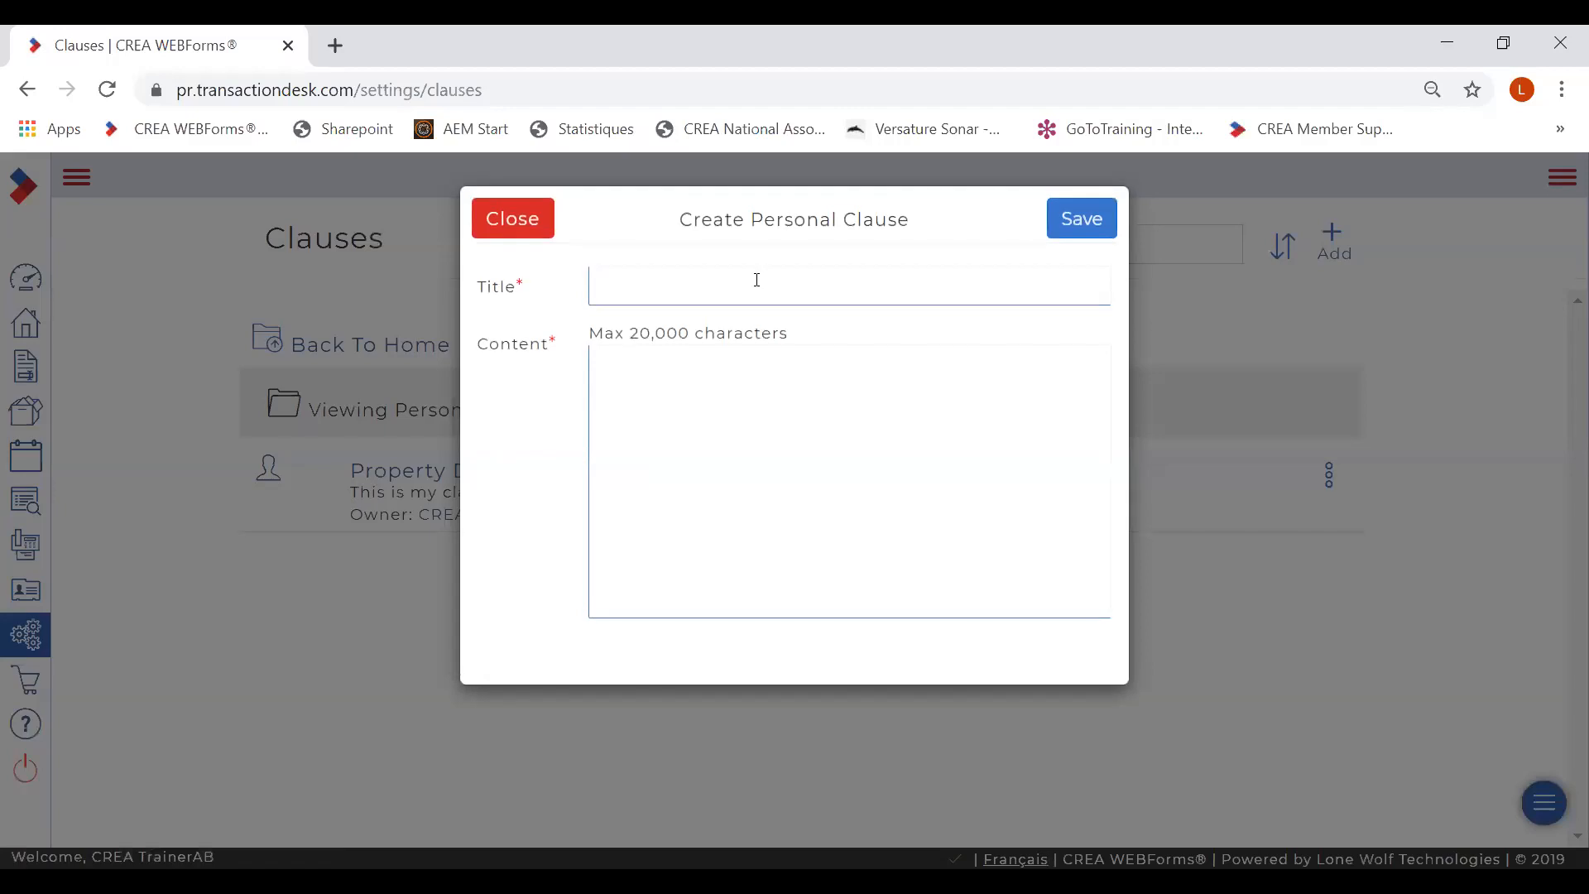
- Save personal clause 'Conditional clause' with content 'This is my clause', then return to Settings
click(756, 279)
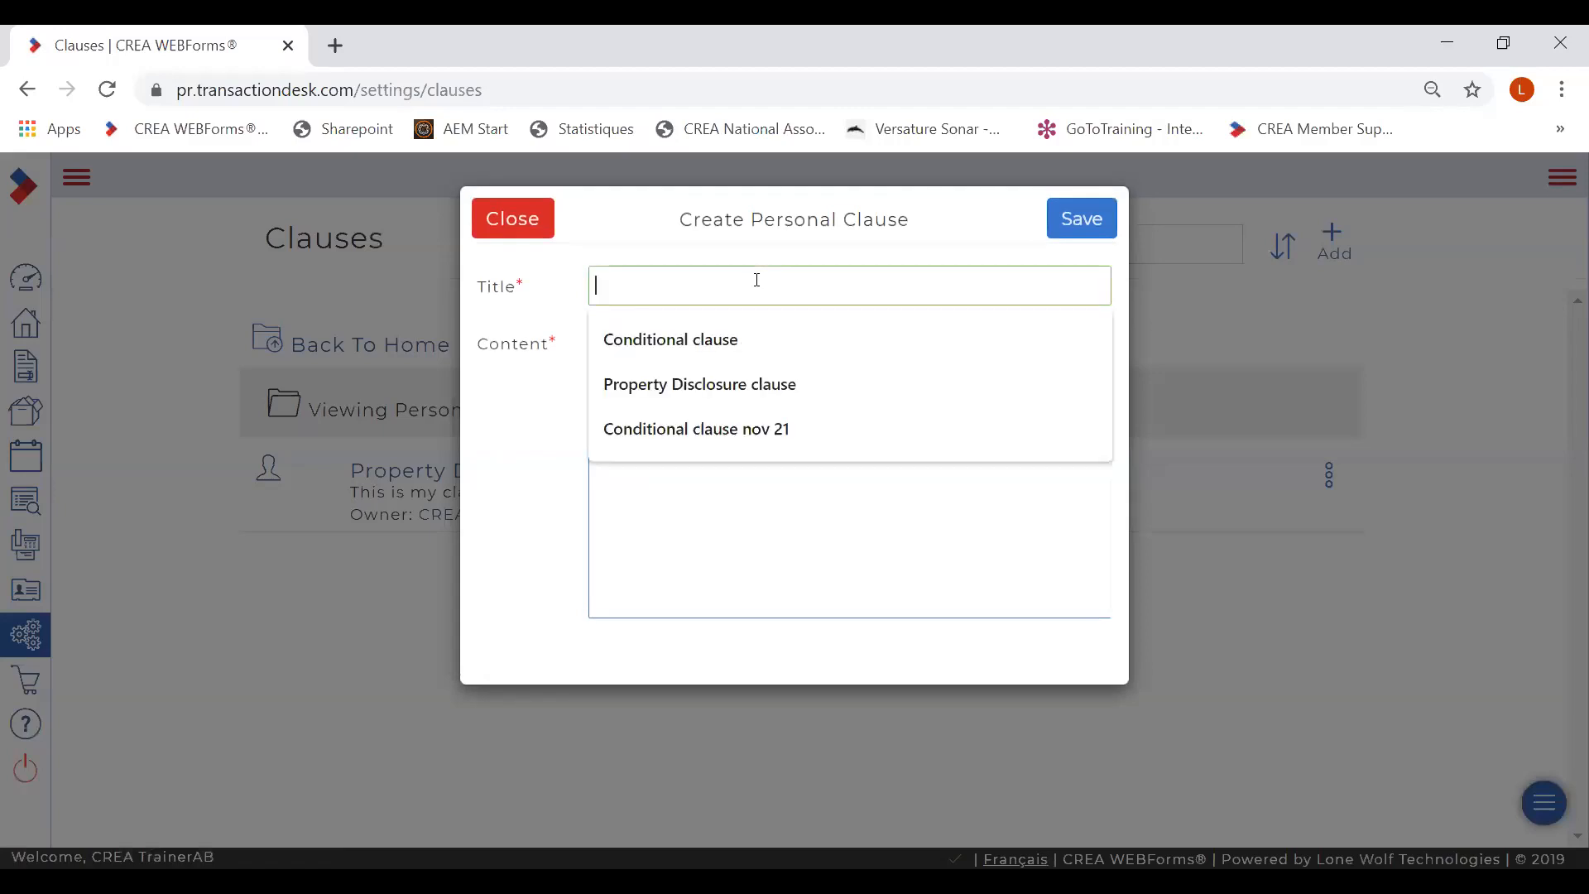
click(752, 332)
click(755, 380)
text(This)
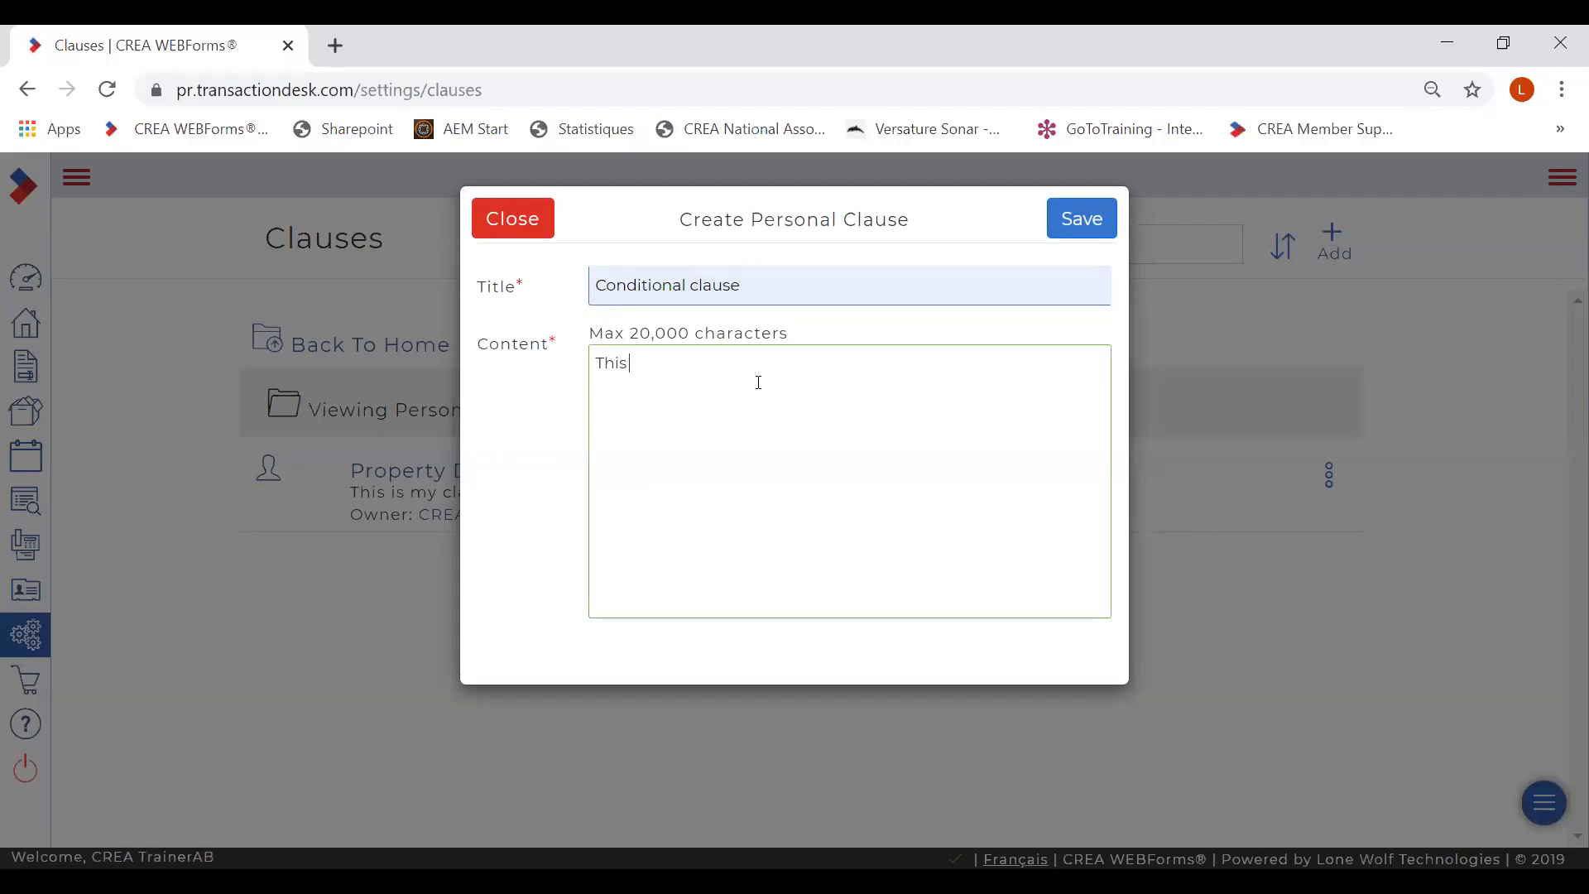
text( is my clause)
click(1076, 221)
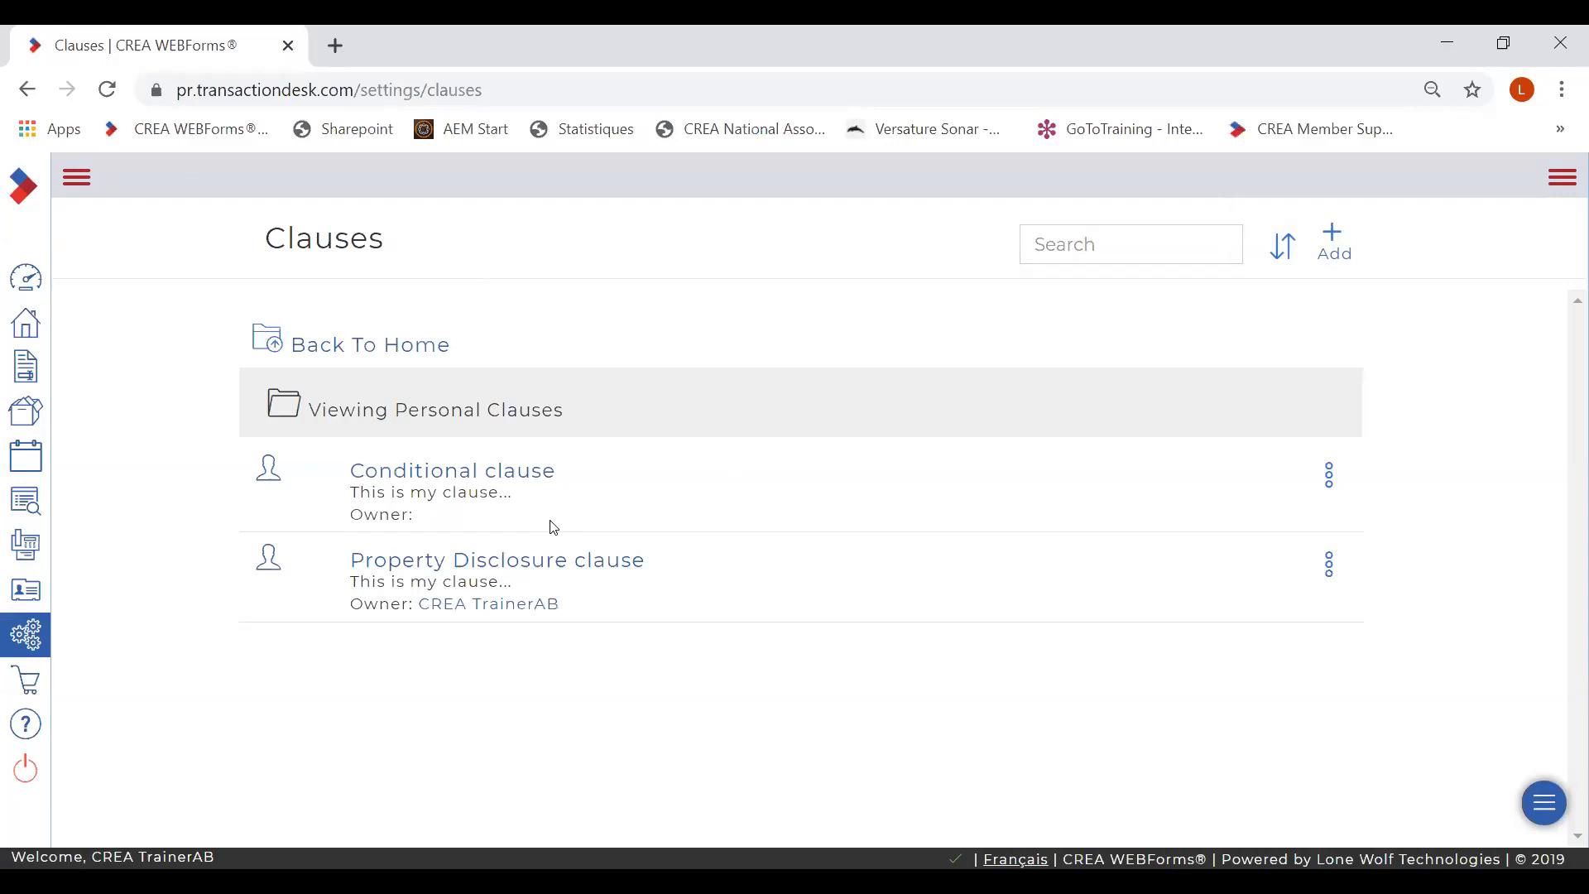
click(28, 639)
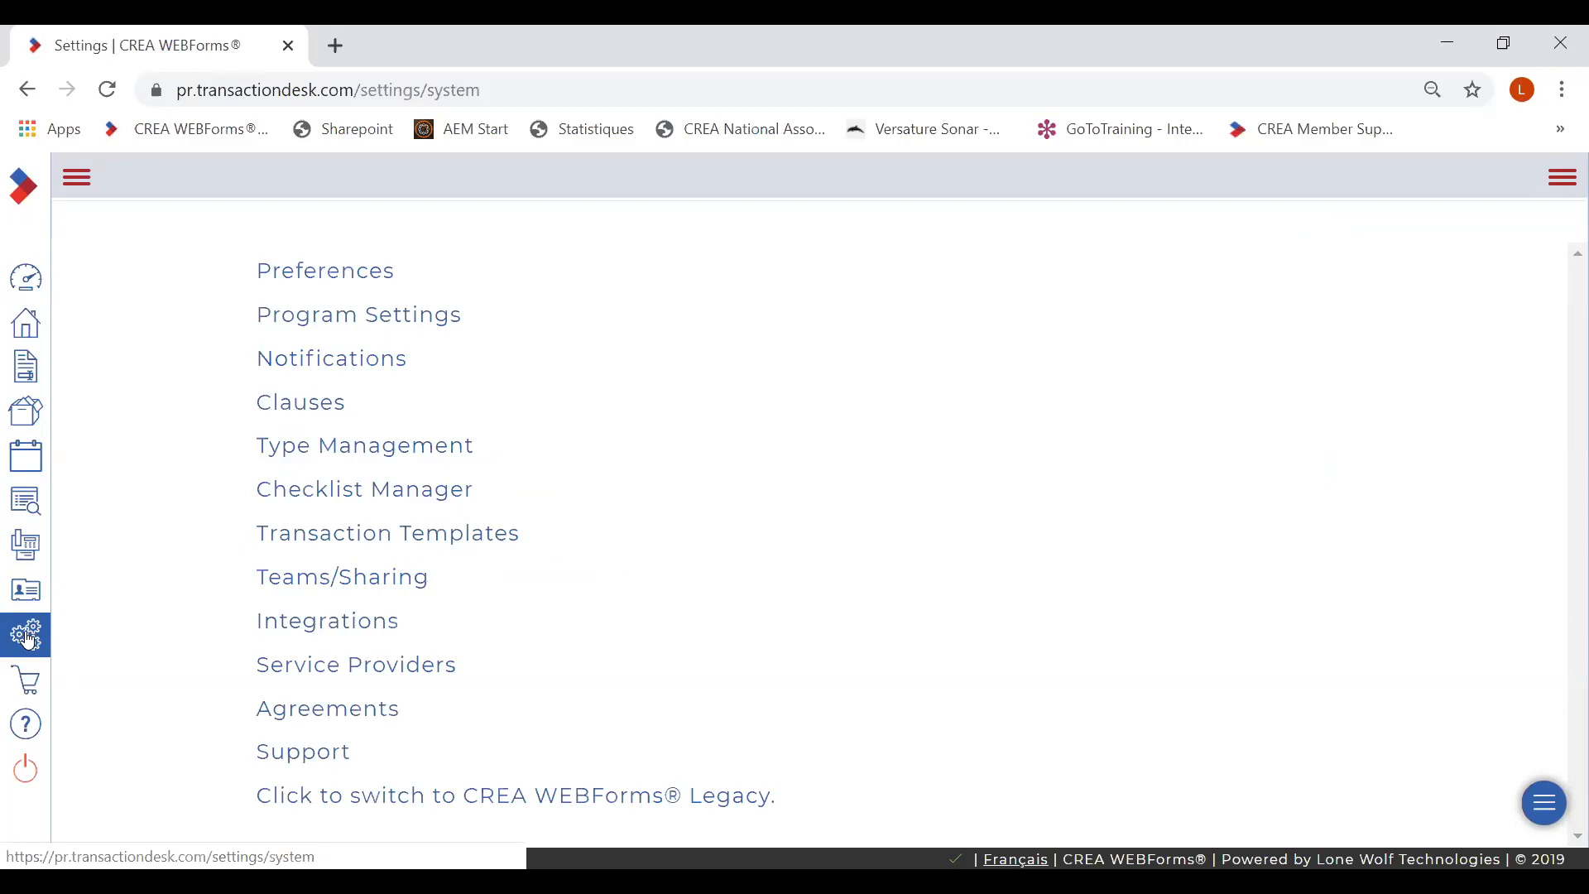
- In Teams/Sharing, add a new group and enter the name 'Team Remax River'
click(317, 584)
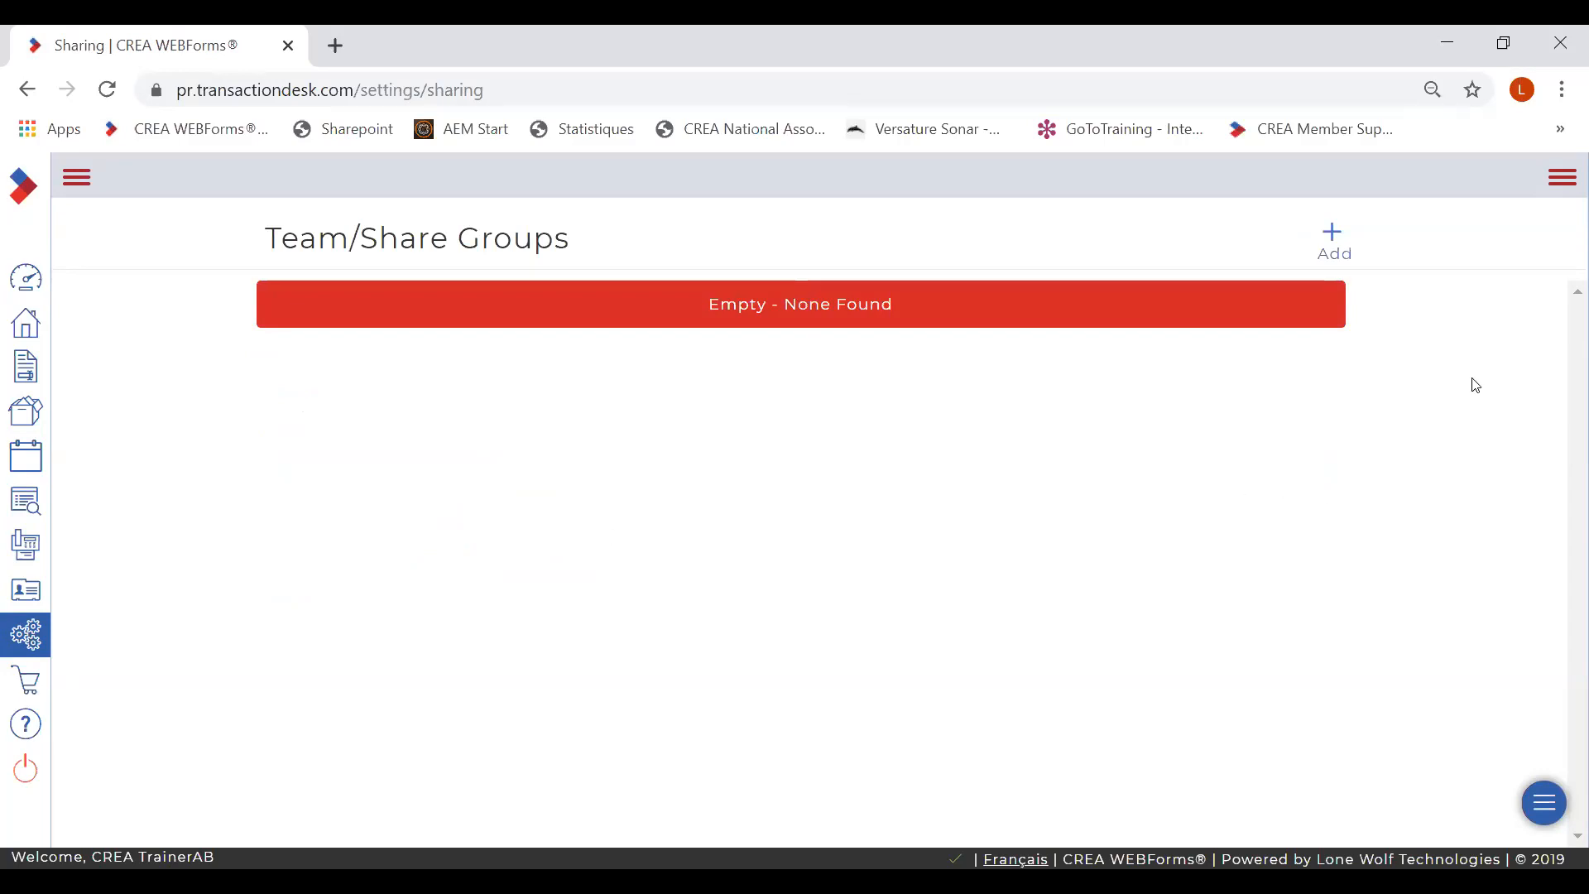
click(1336, 237)
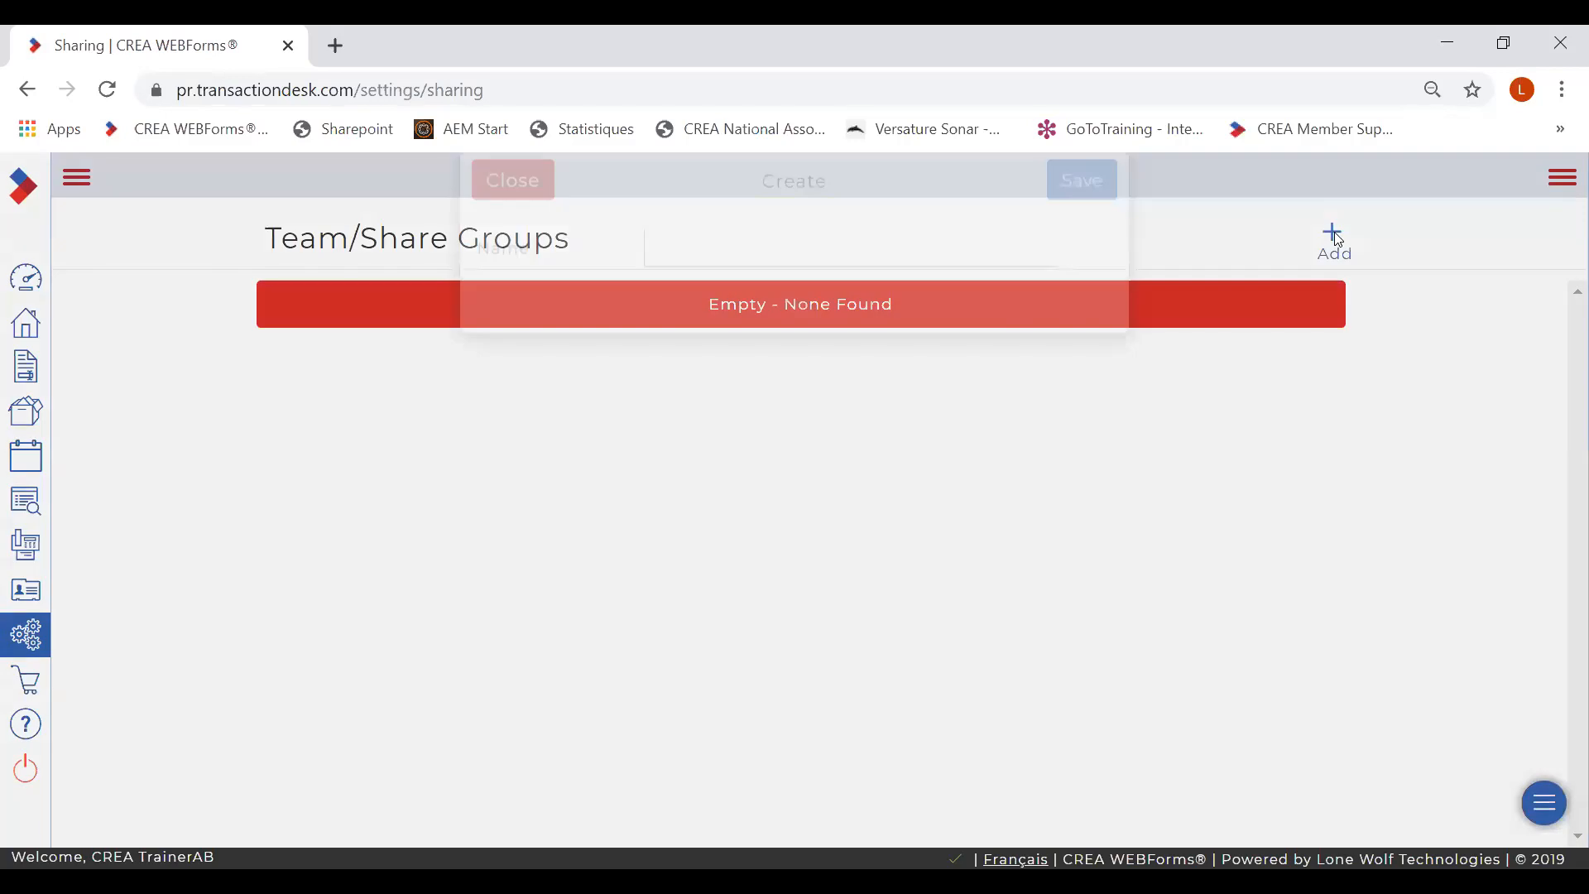
click(918, 289)
text(Team)
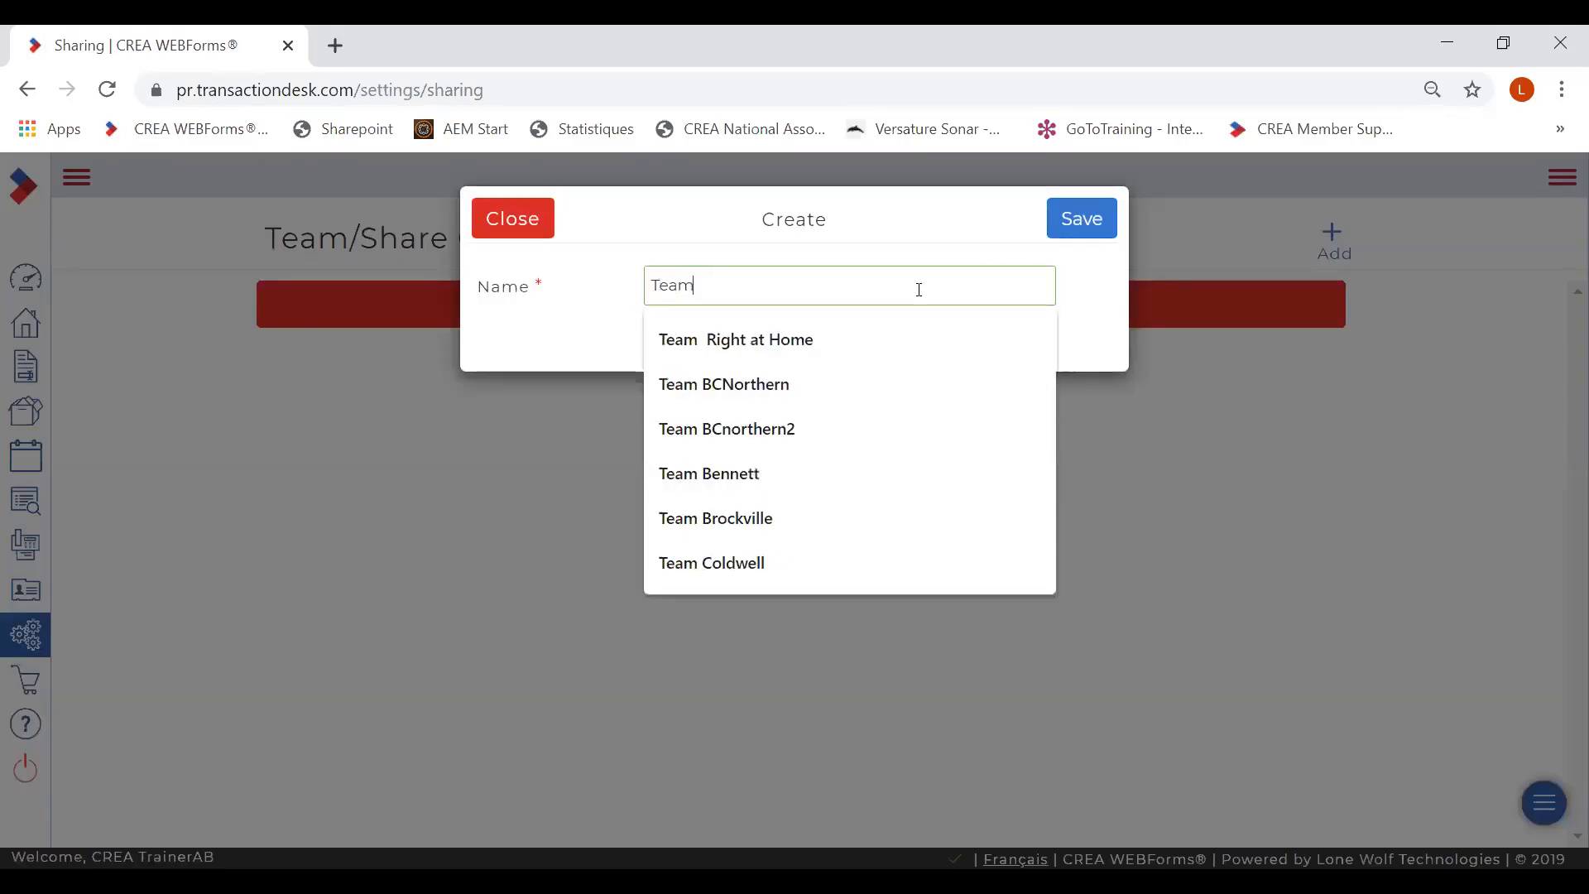
text( Remax)
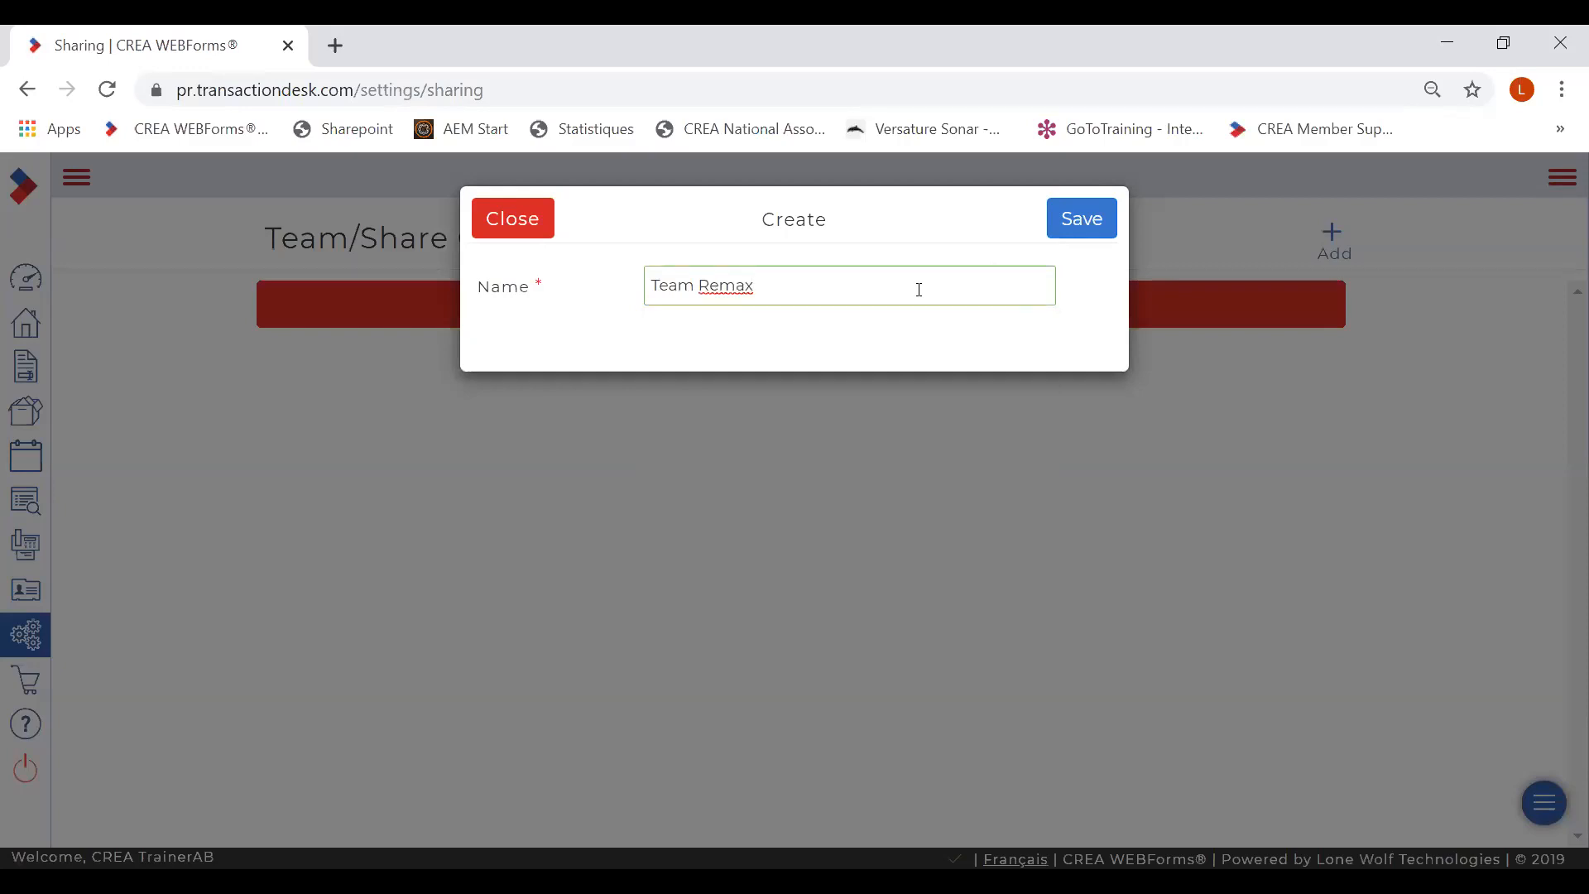
text( River)
- Save the new Team Remax River group
click(1074, 225)
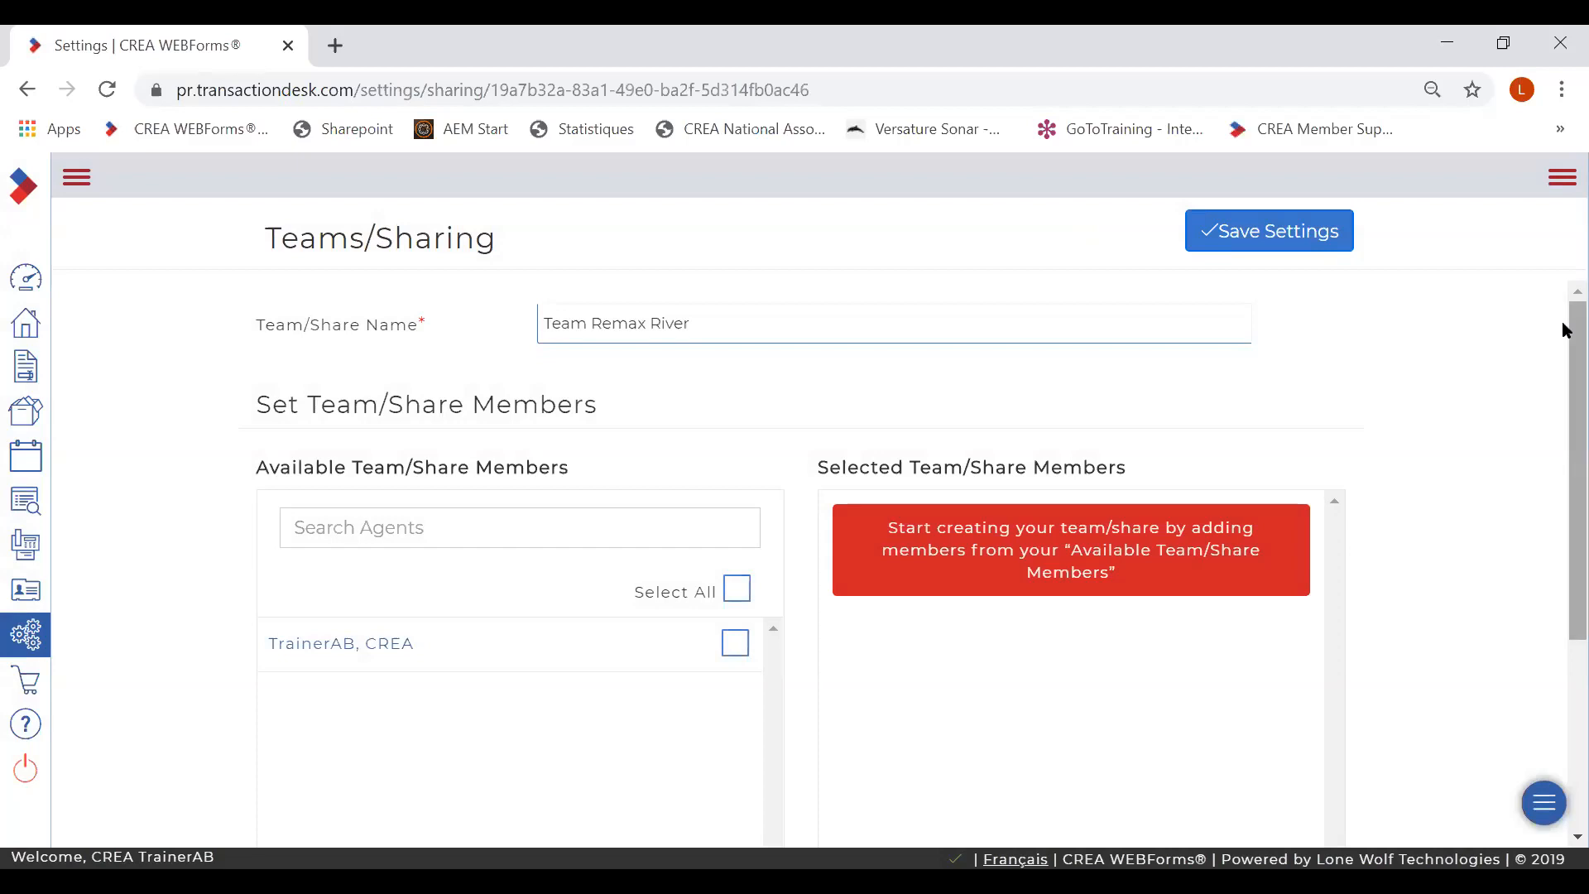
drag(1567, 330, 1571, 365)
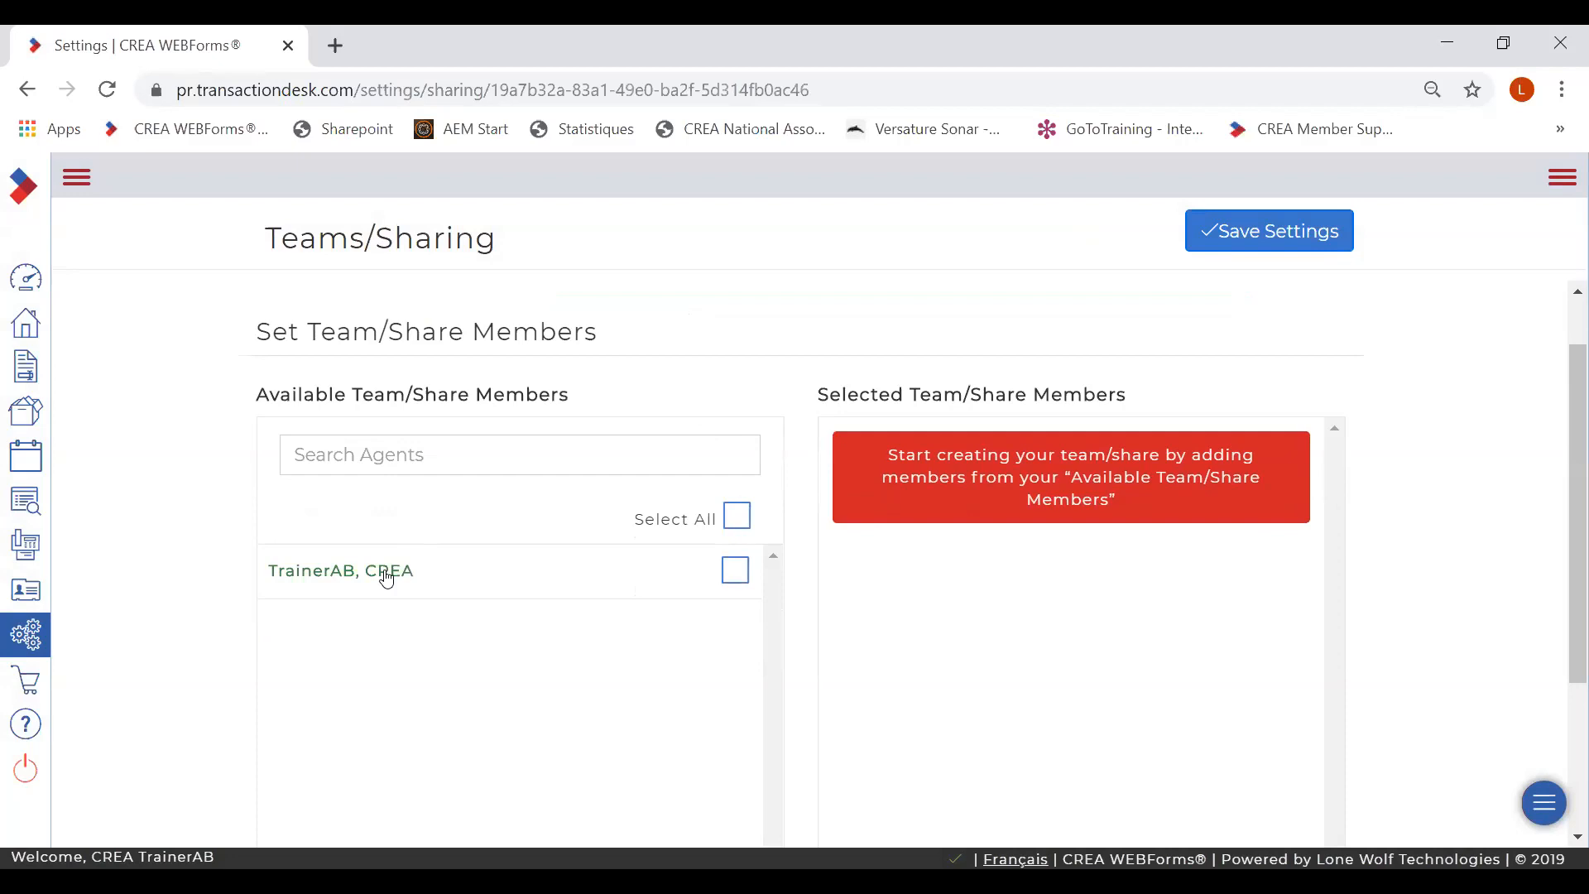
drag(1564, 411, 1564, 489)
- Check the trainer agent and add them to the team's selected members
click(736, 432)
drag(1563, 473, 1566, 563)
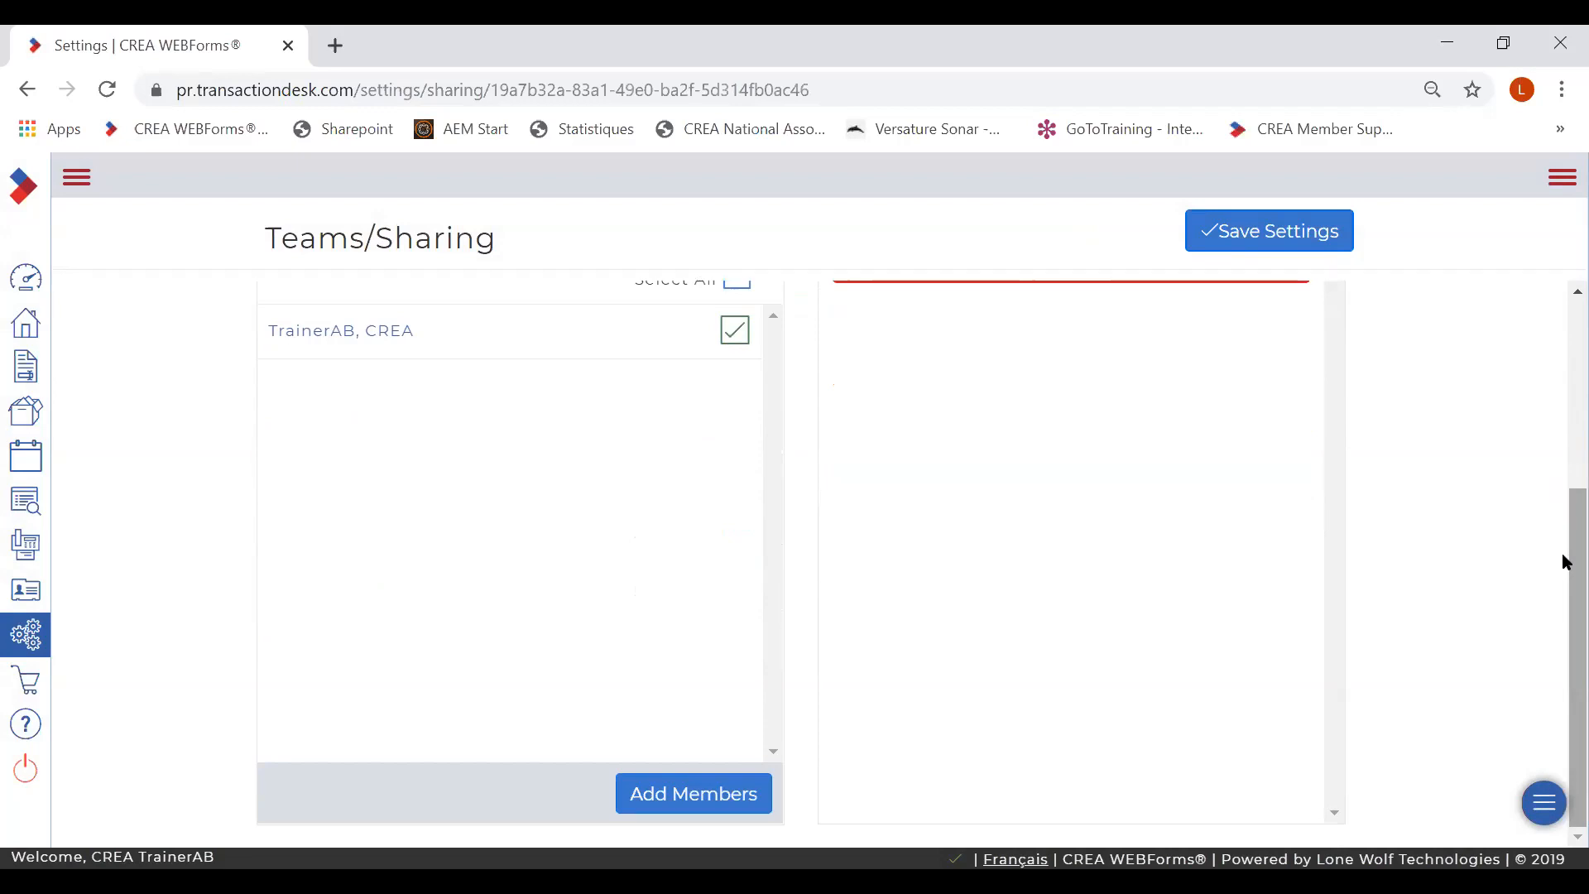
click(645, 795)
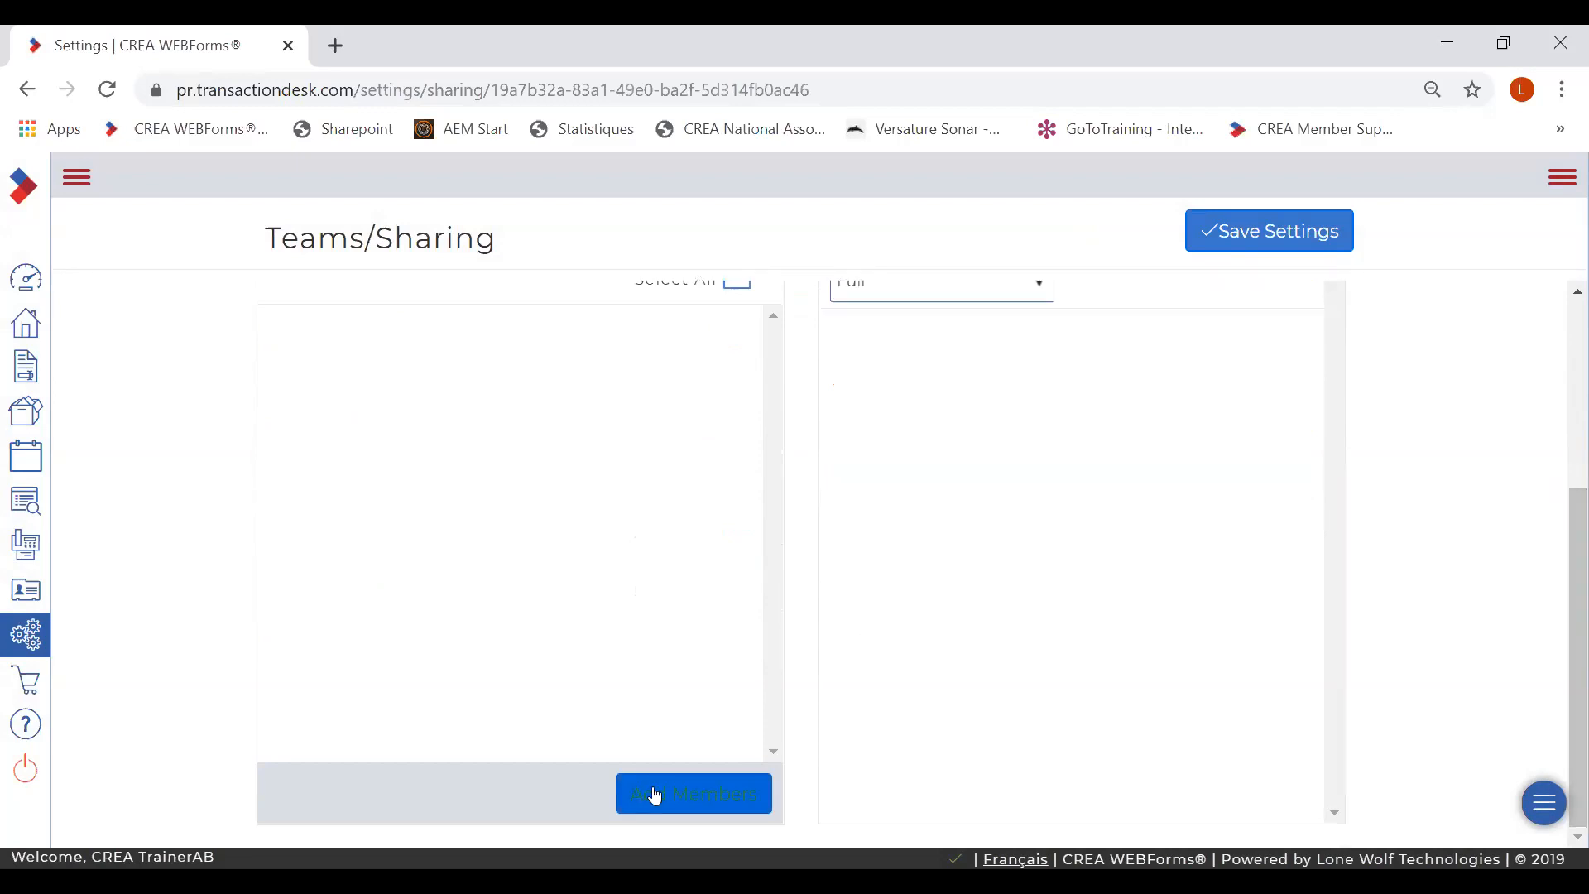
drag(1560, 604, 1562, 463)
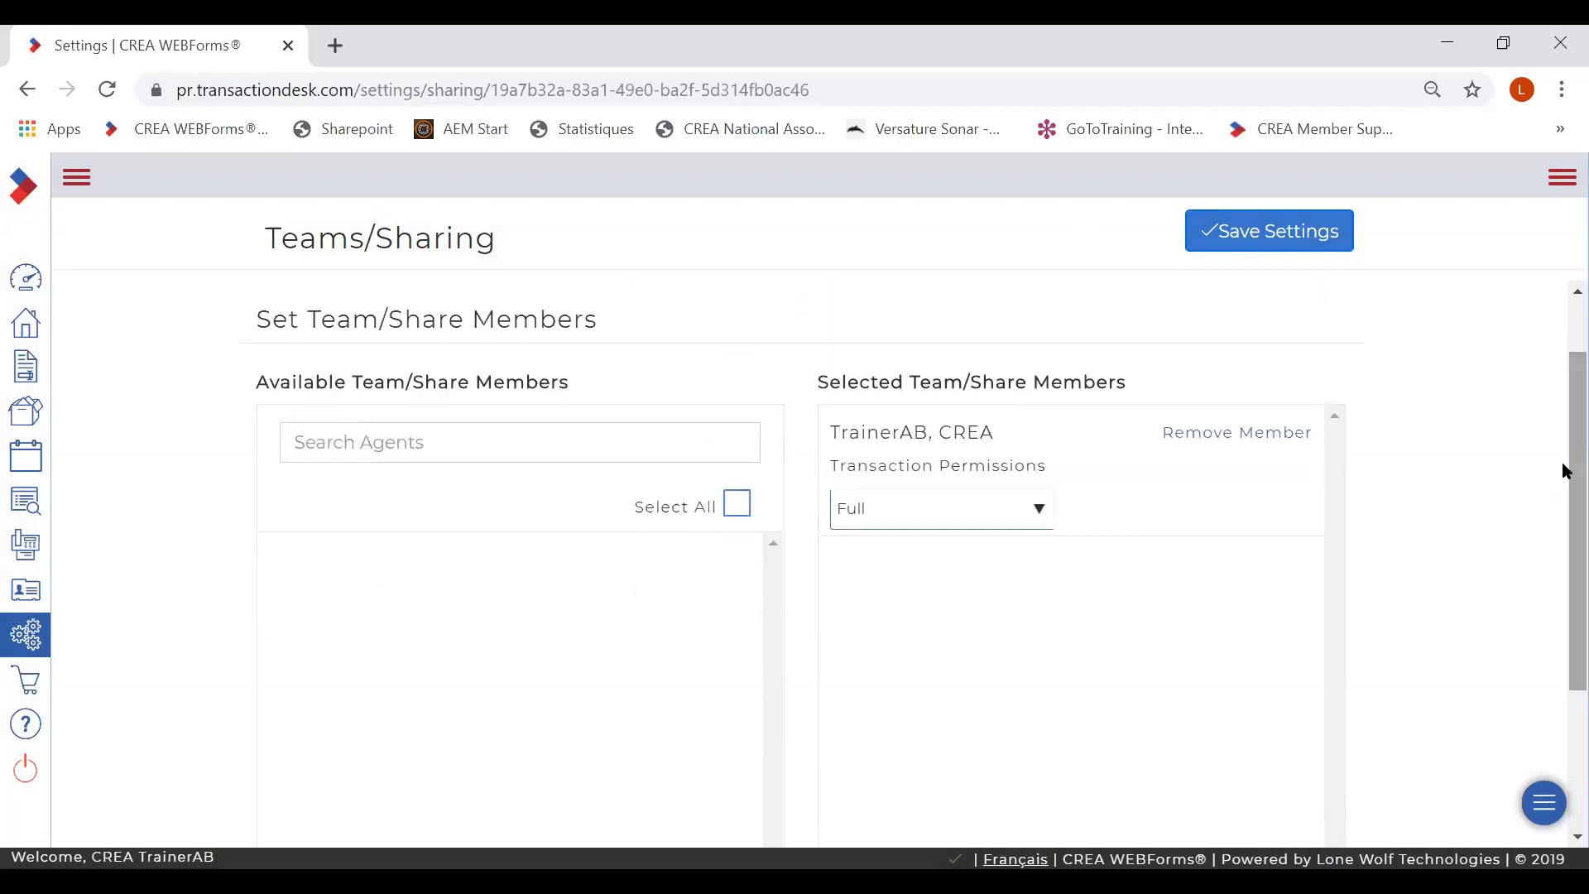
- Keep the member's Transaction Permissions at Full and save the team settings
click(1037, 515)
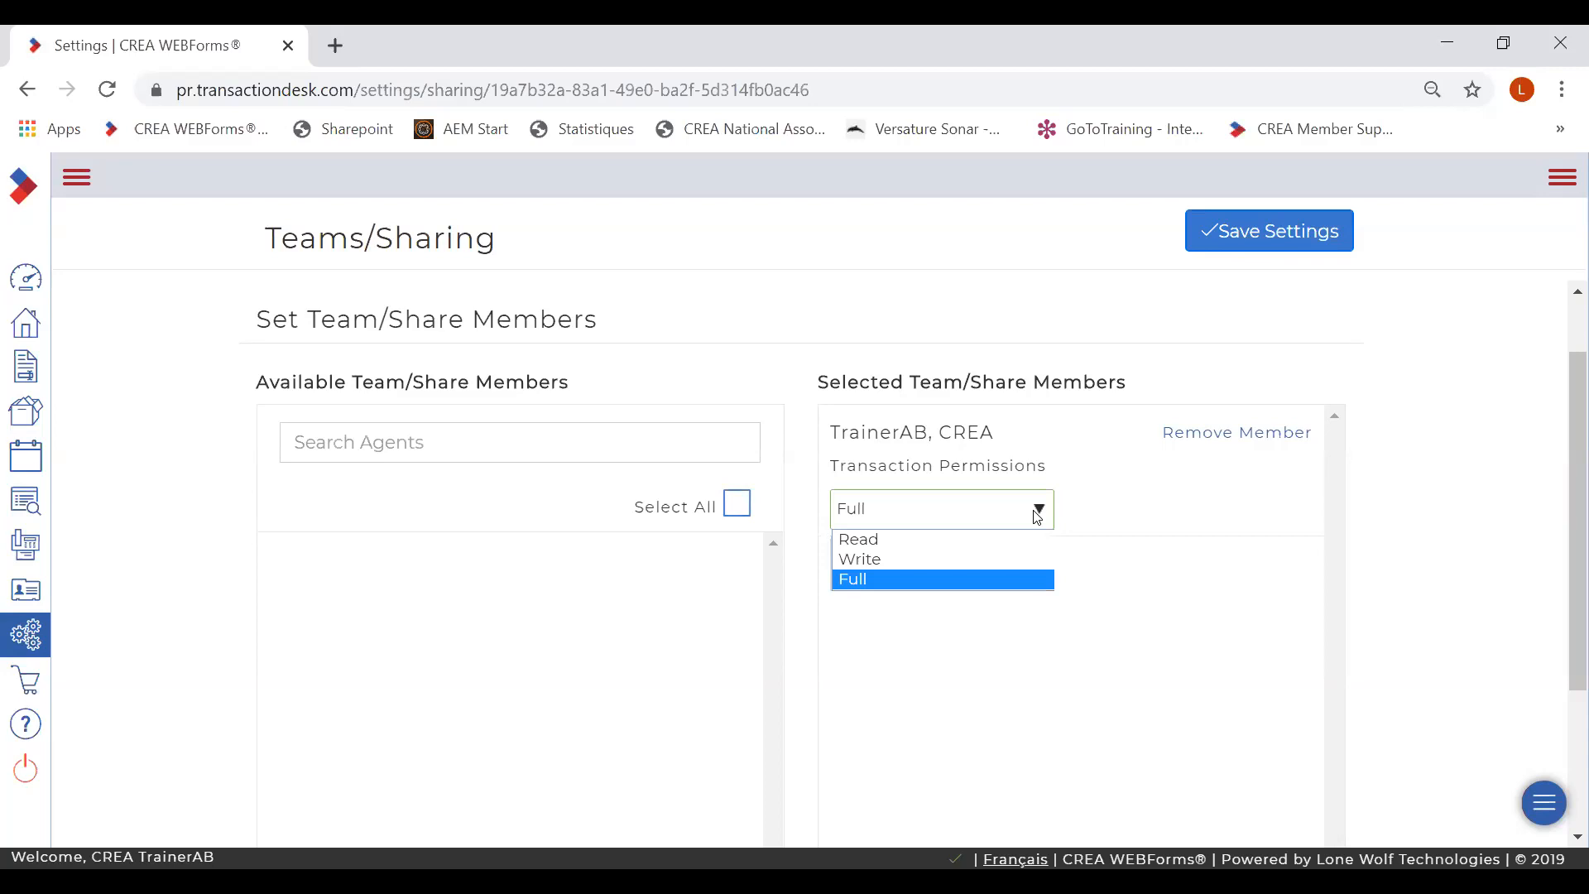
click(1021, 578)
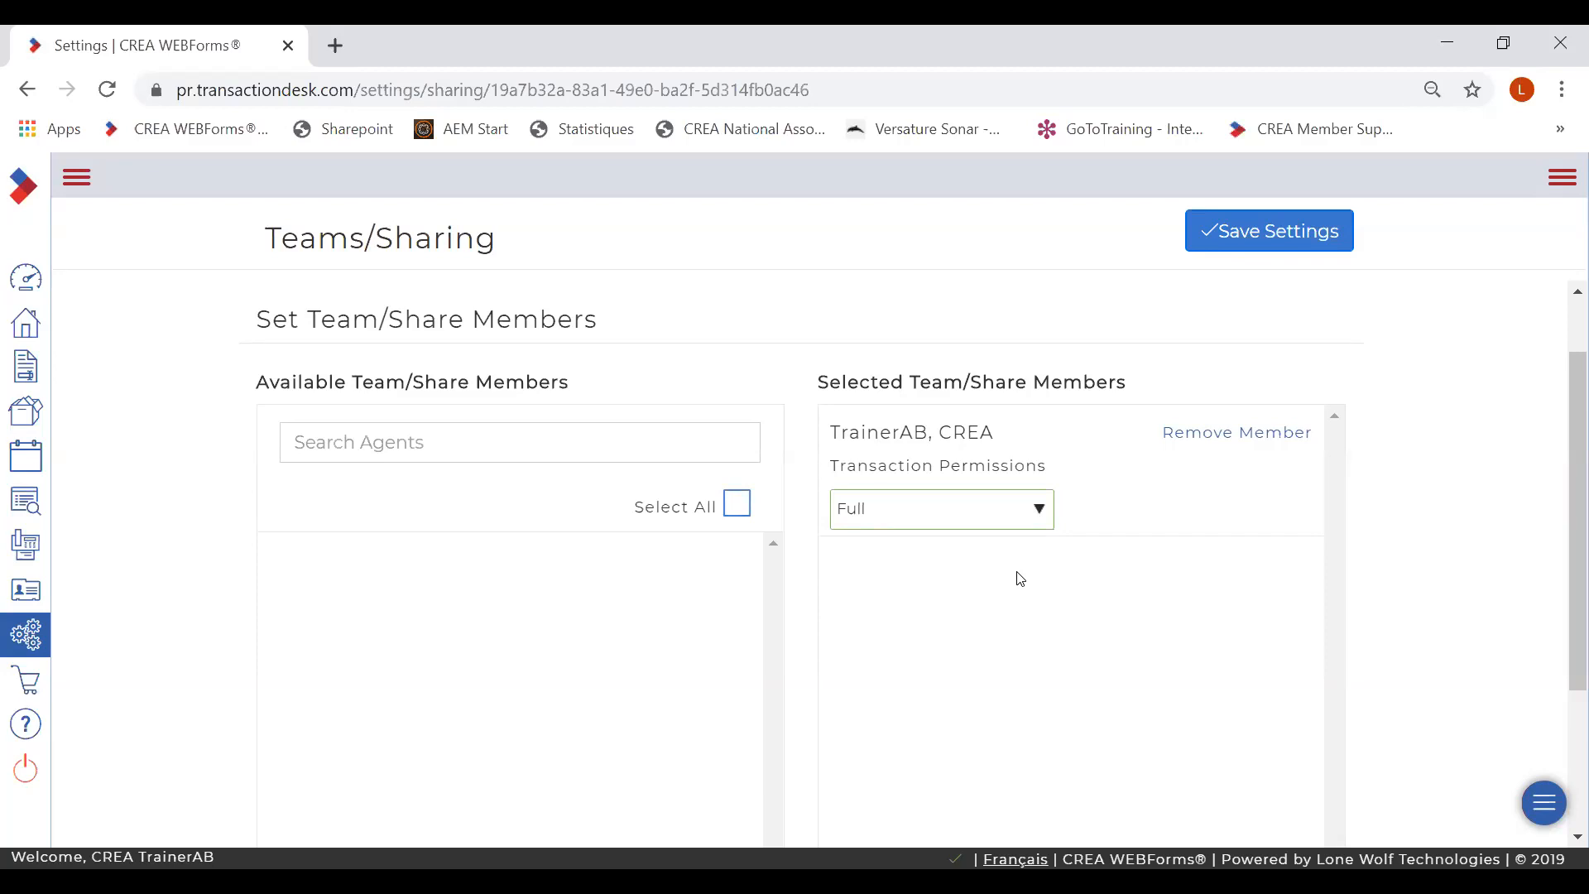
click(542, 622)
click(1258, 234)
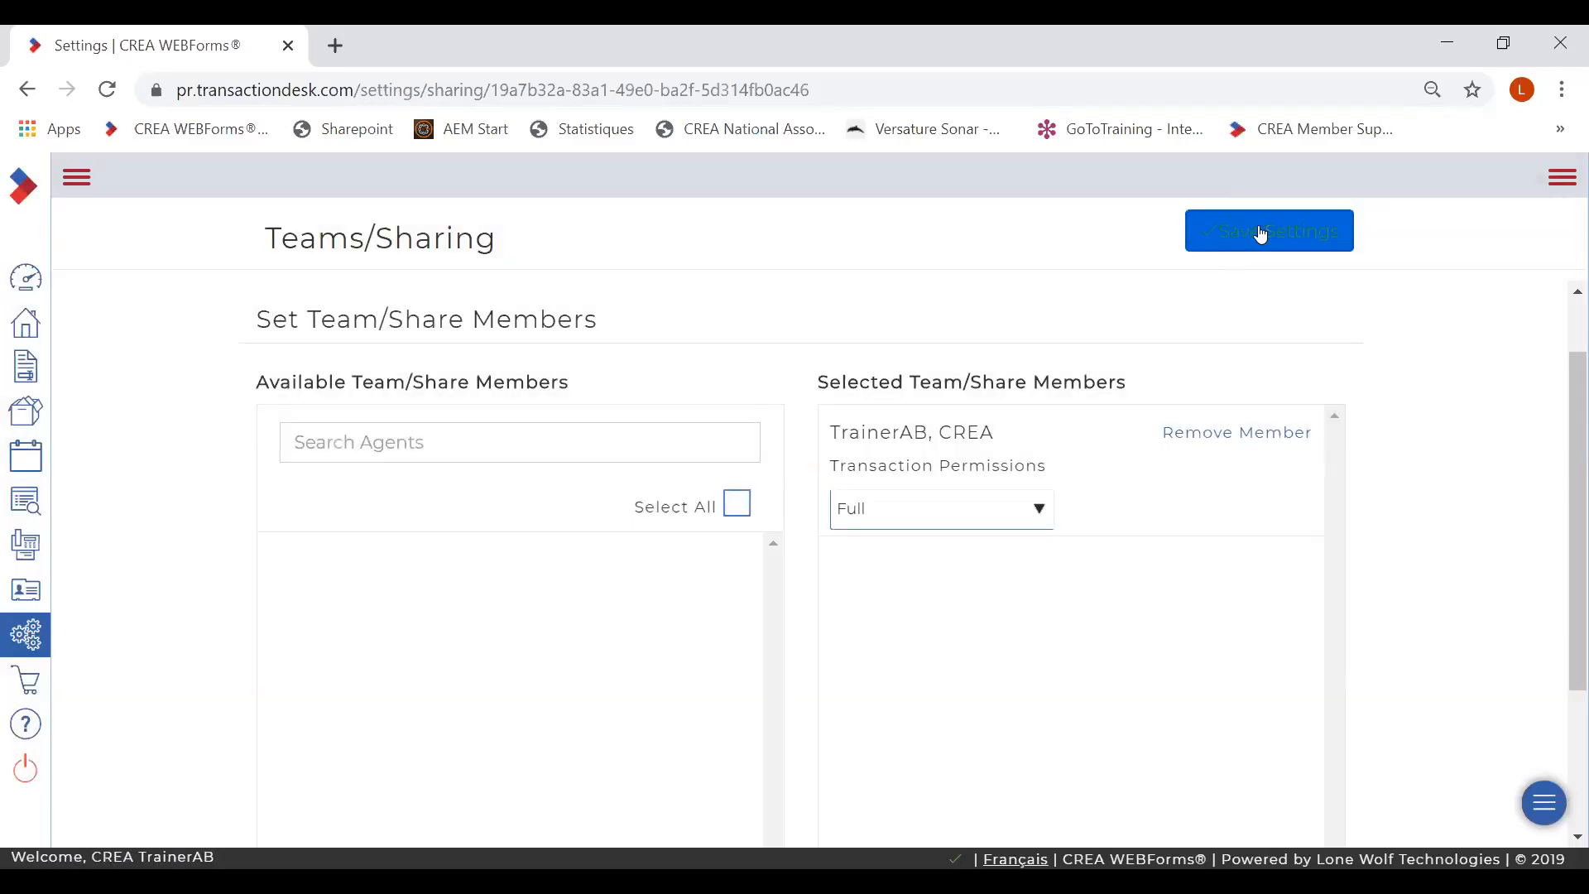
- Open the Residential template December 12 transaction template from the setup pages
click(28, 642)
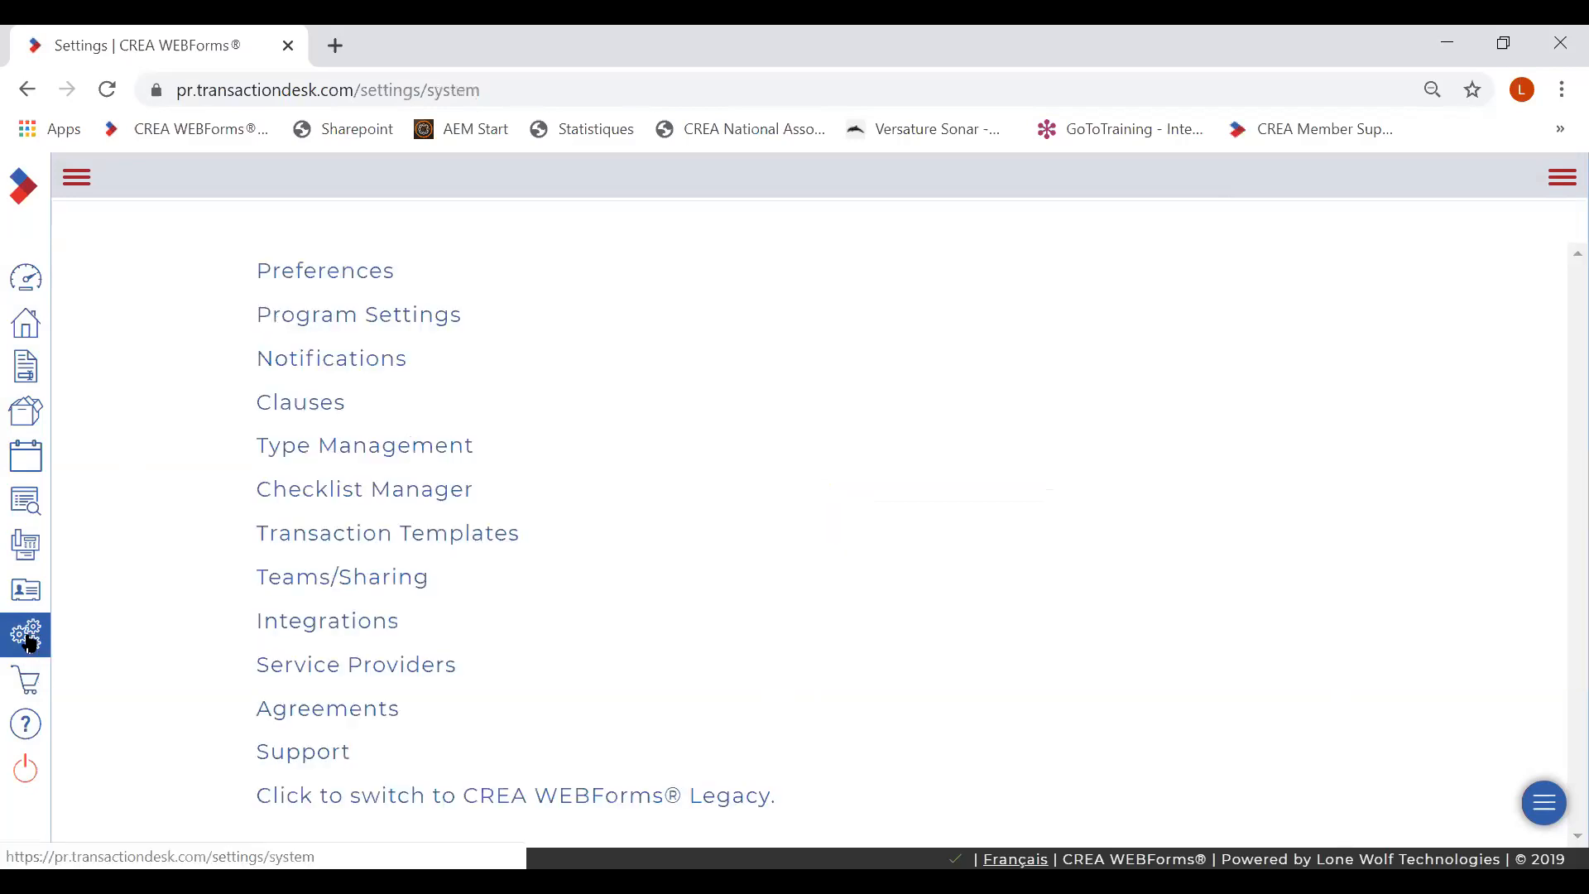
click(438, 536)
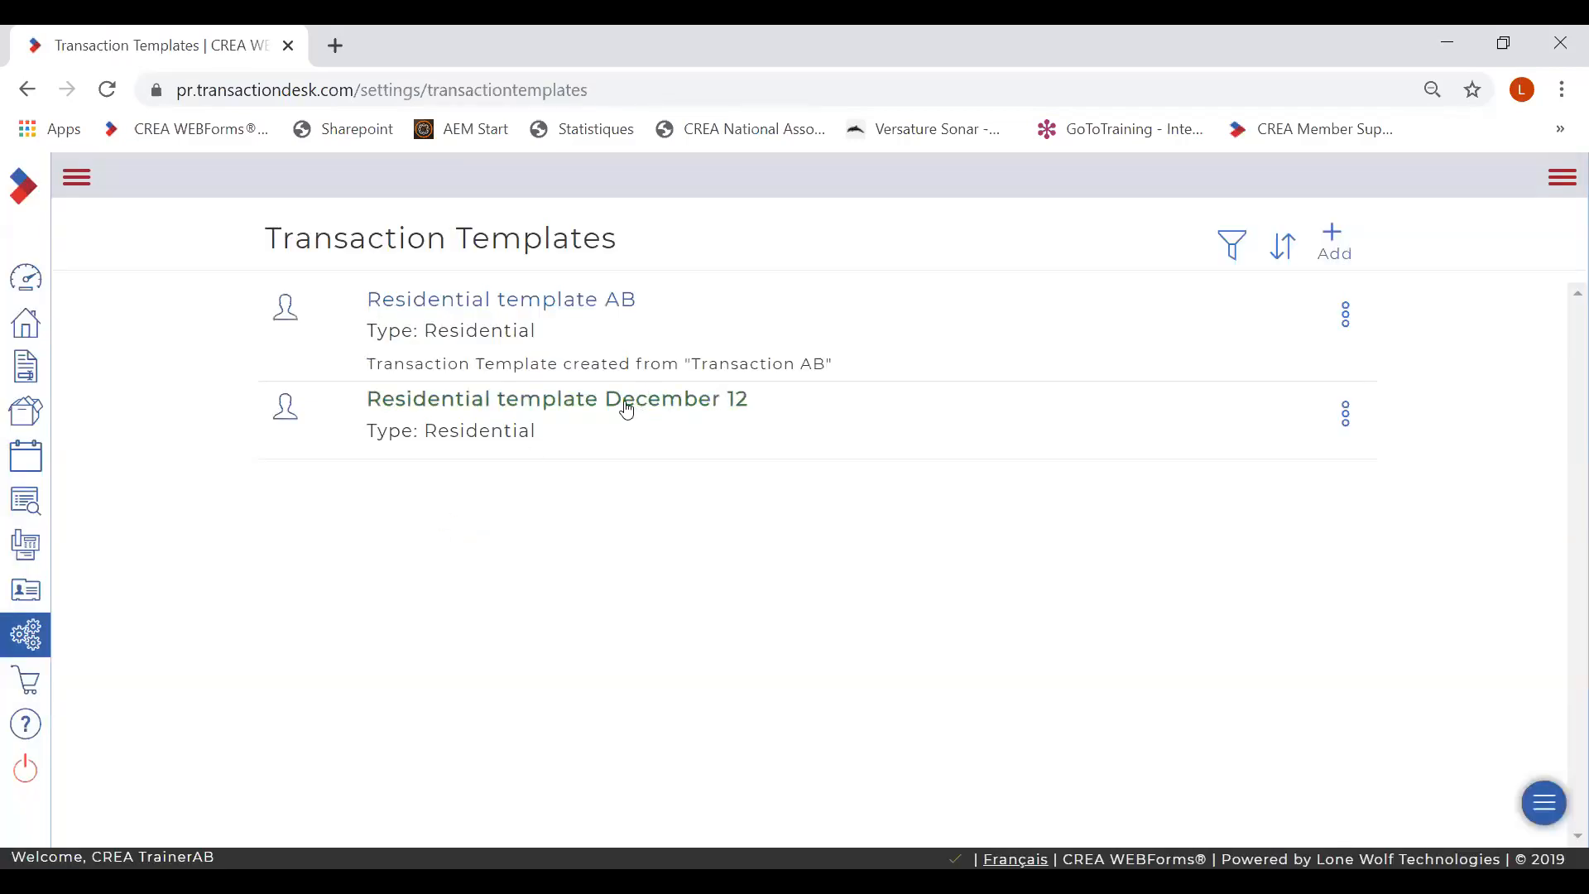
click(609, 405)
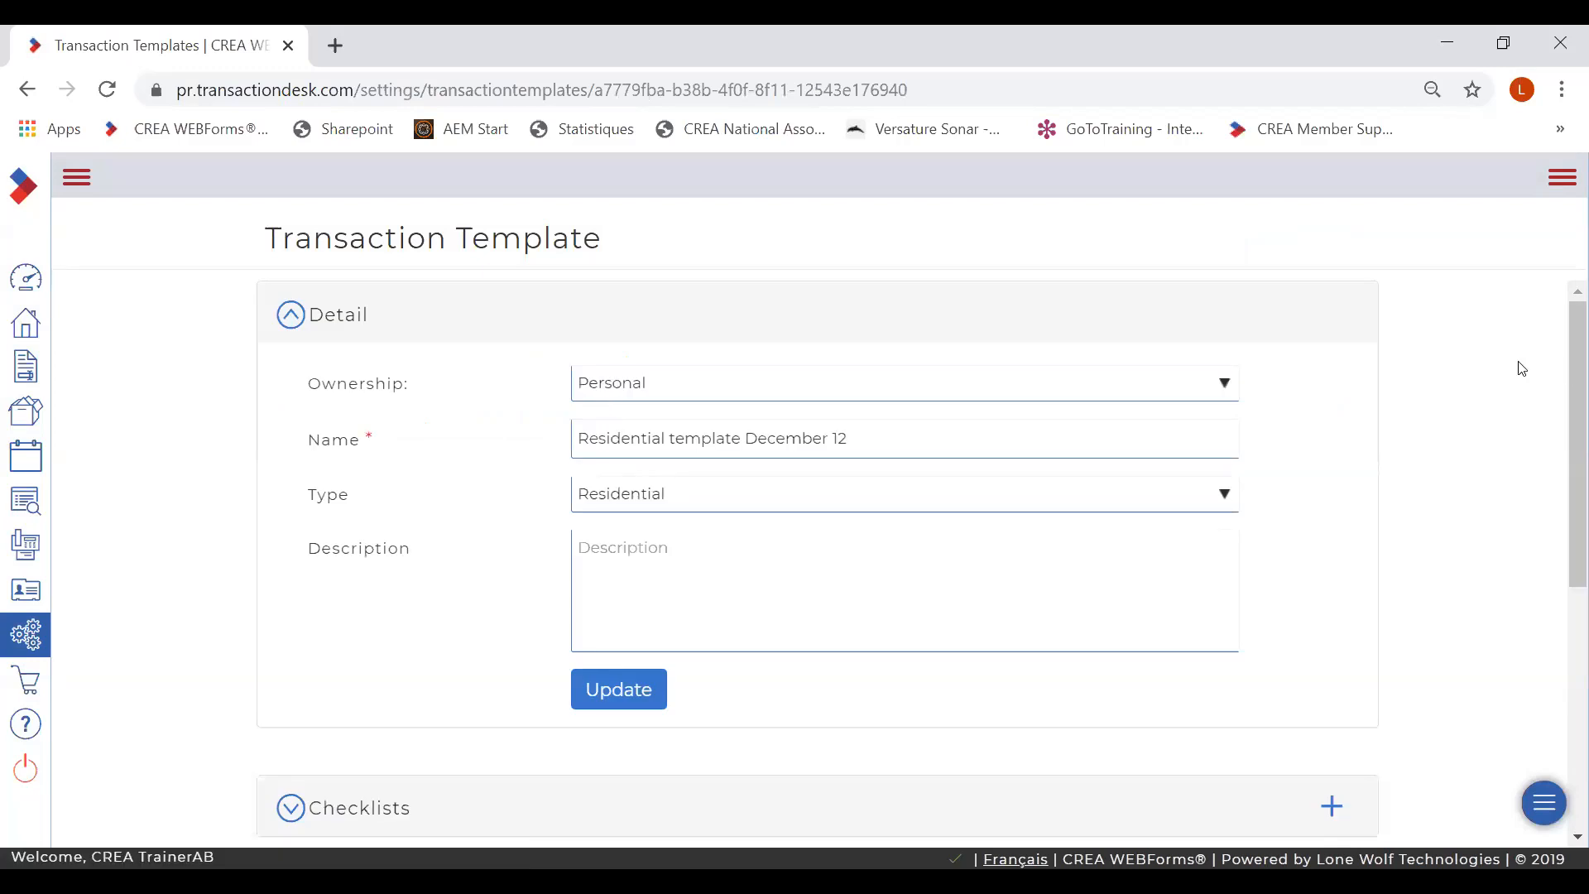
scroll(1561, 383, down, 5)
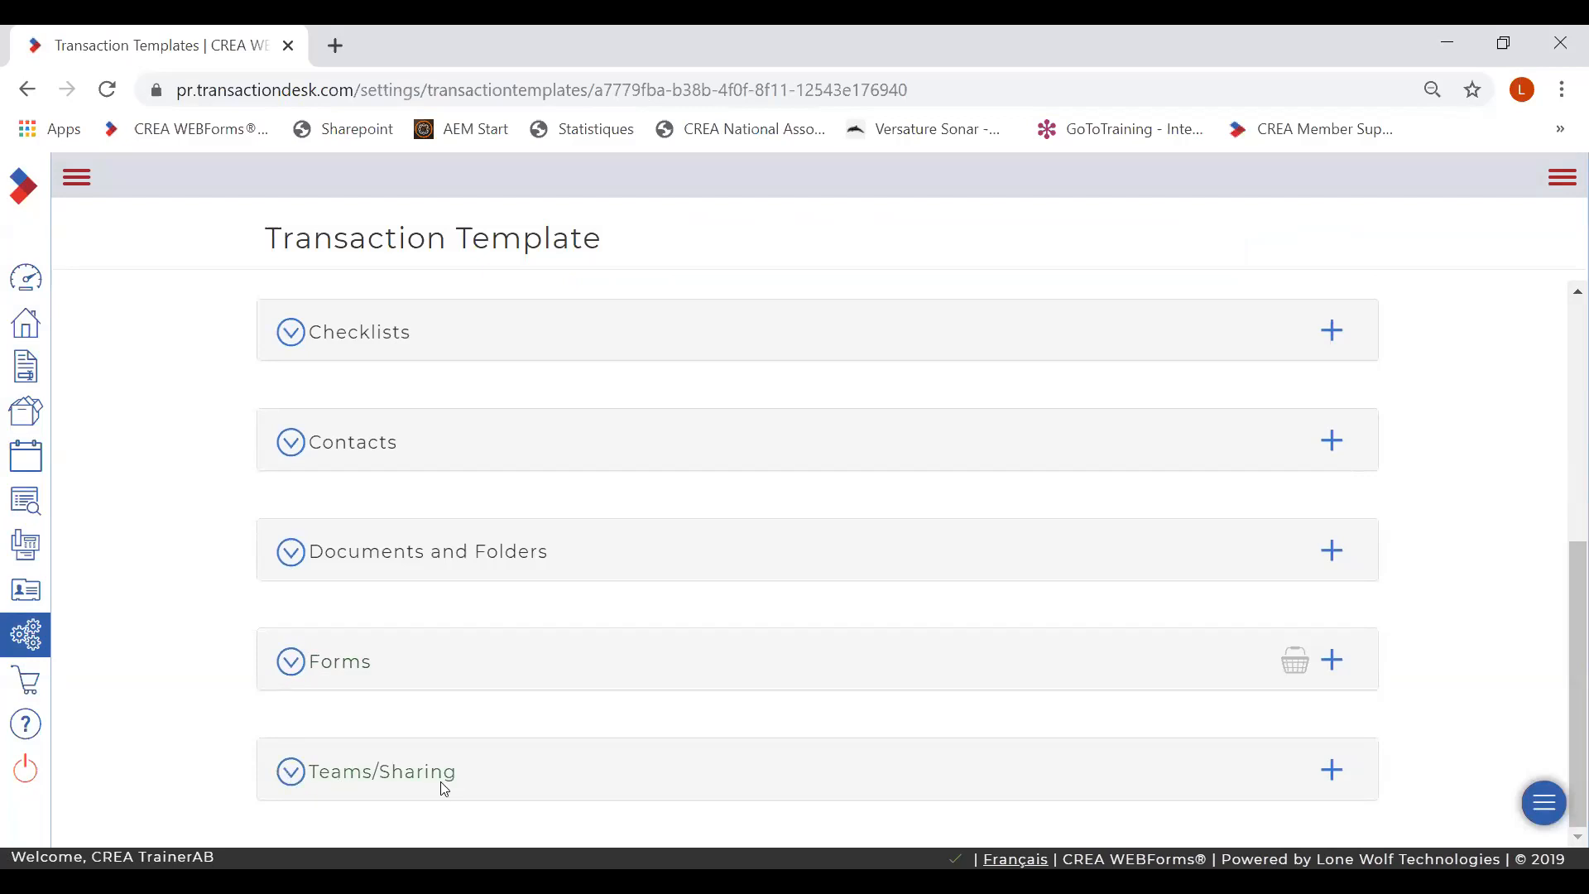
- Add Team Remax River to the template's Teams/Sharing and save
click(1332, 774)
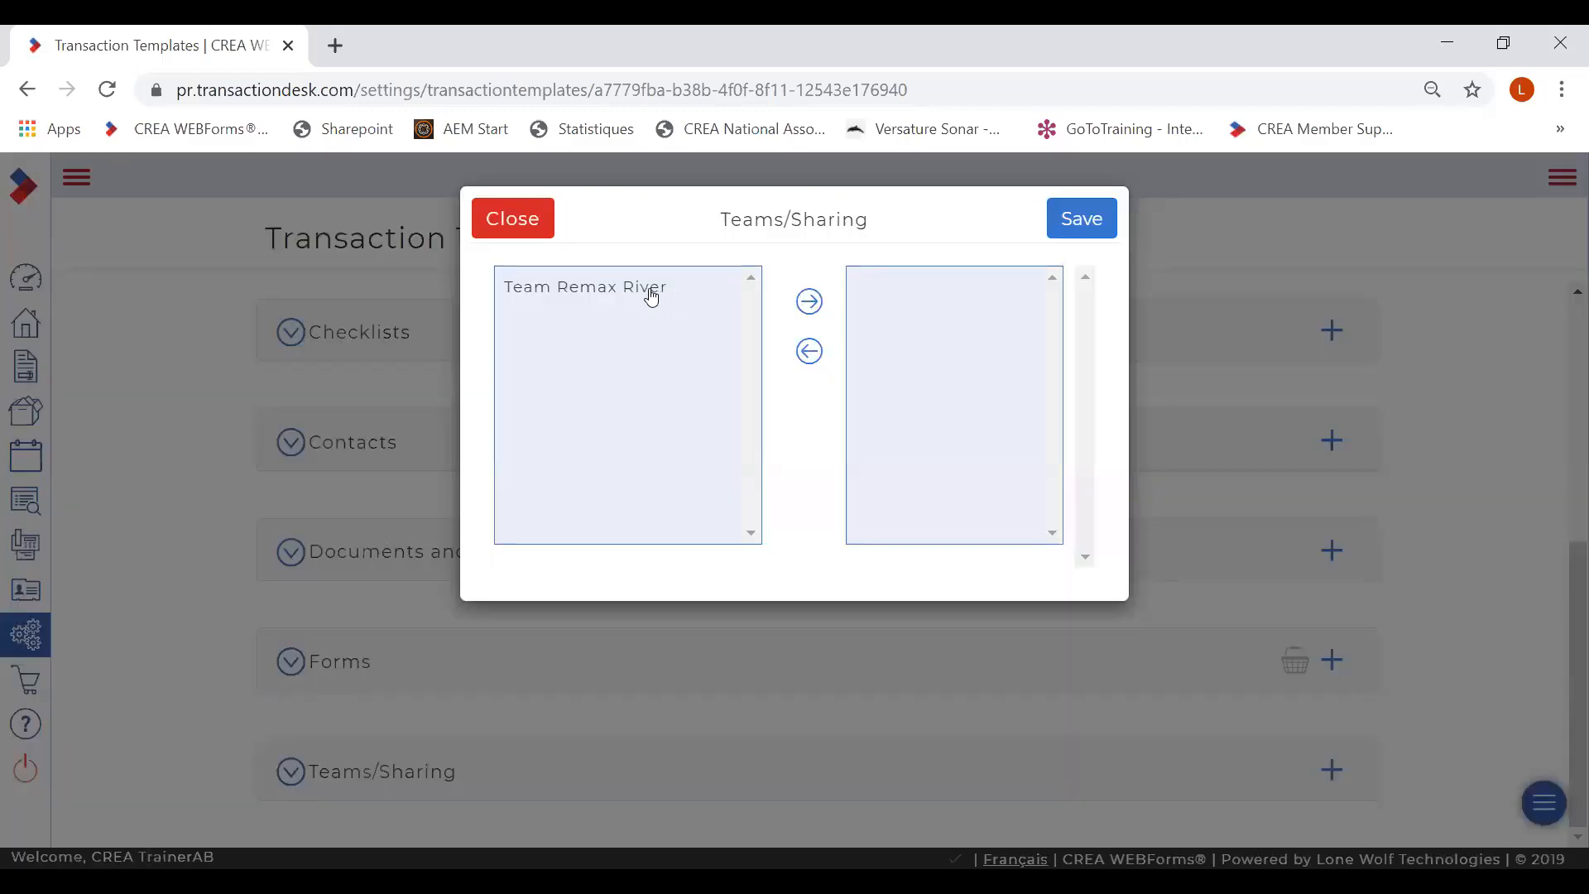
click(655, 291)
click(809, 302)
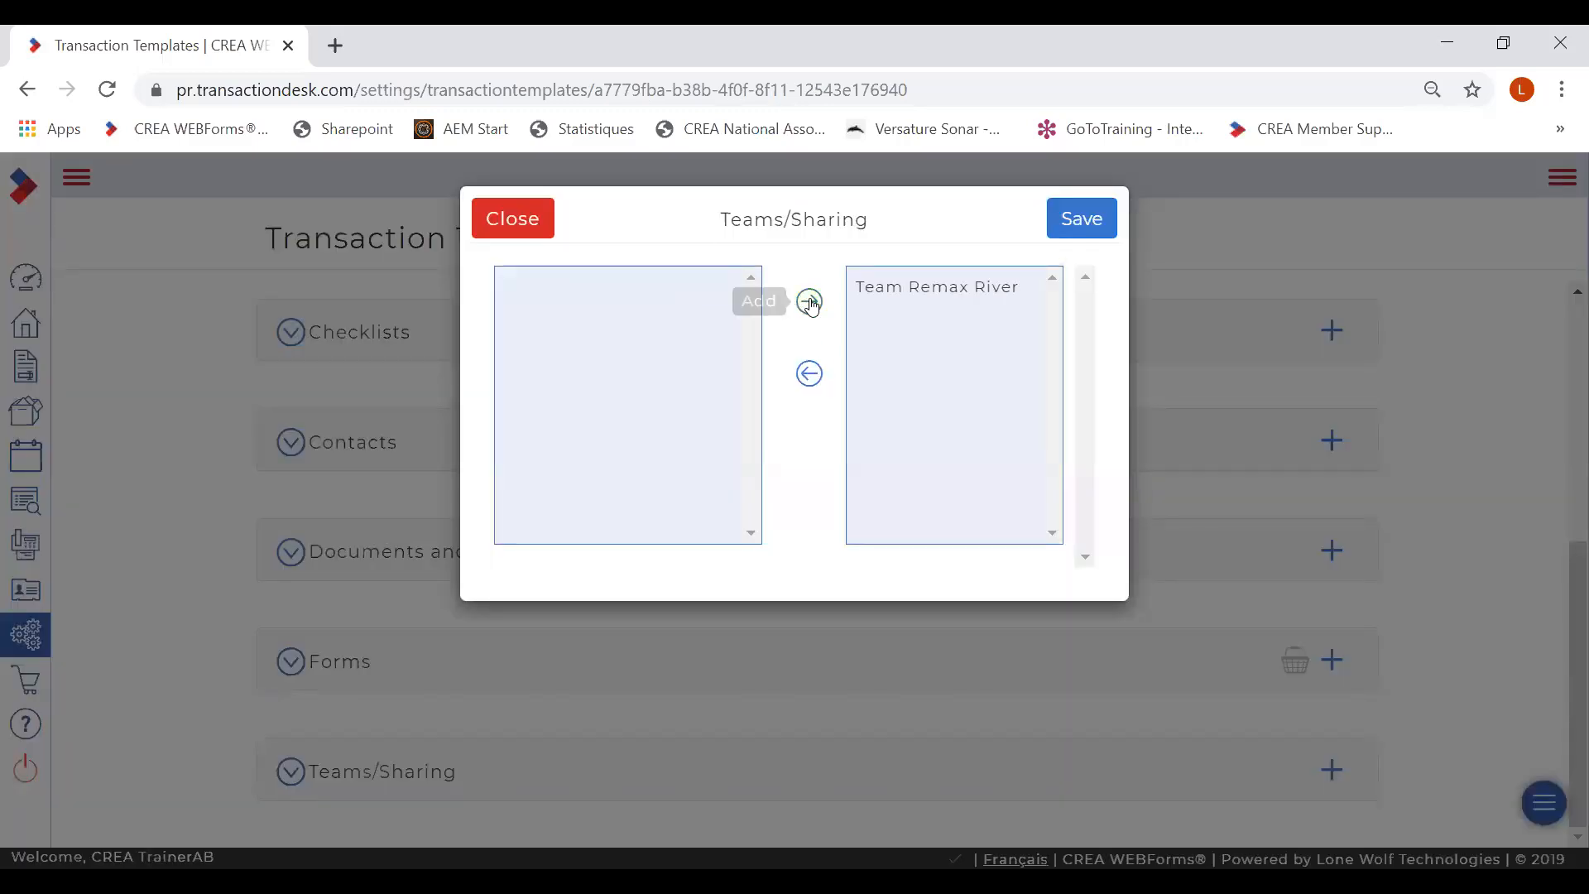
click(1085, 219)
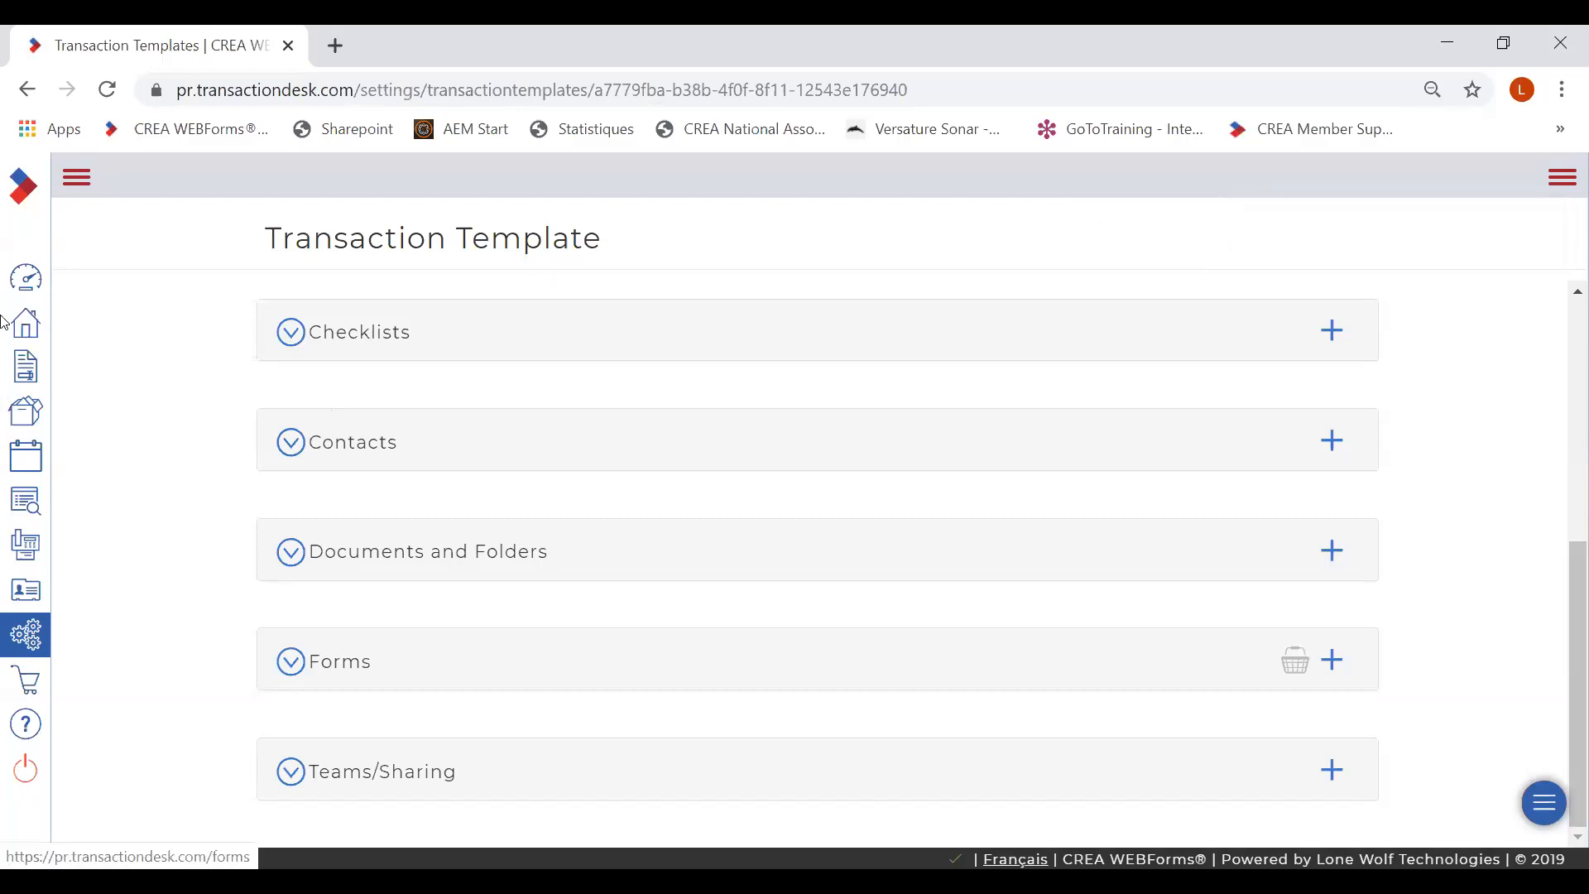
- From the dashboard, open Transaction december 12 and show its three-dot actions menu
click(29, 284)
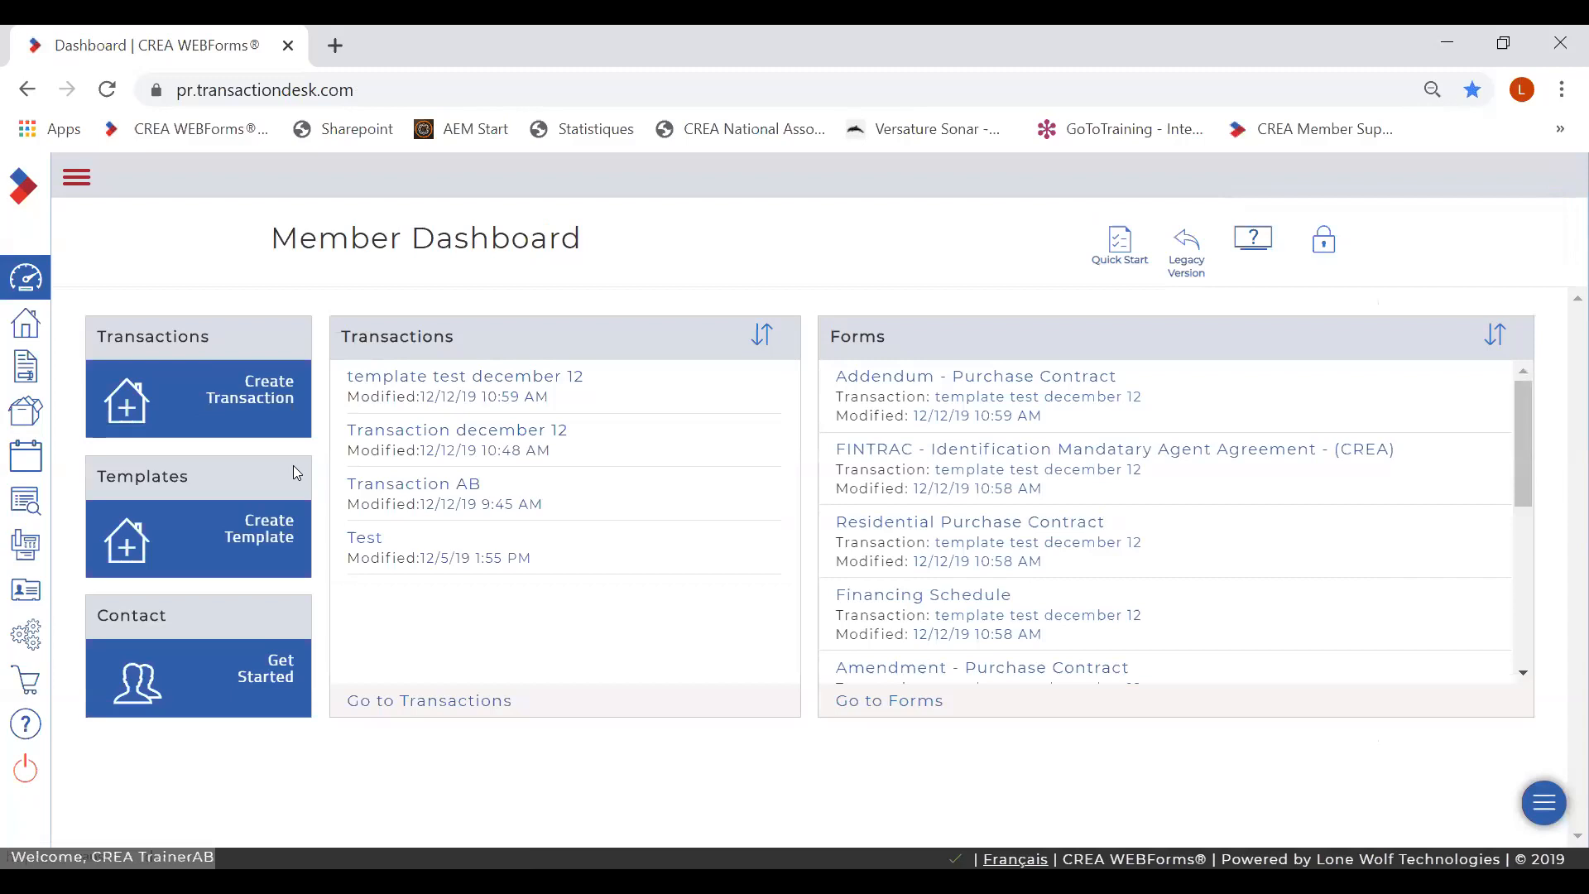
click(458, 432)
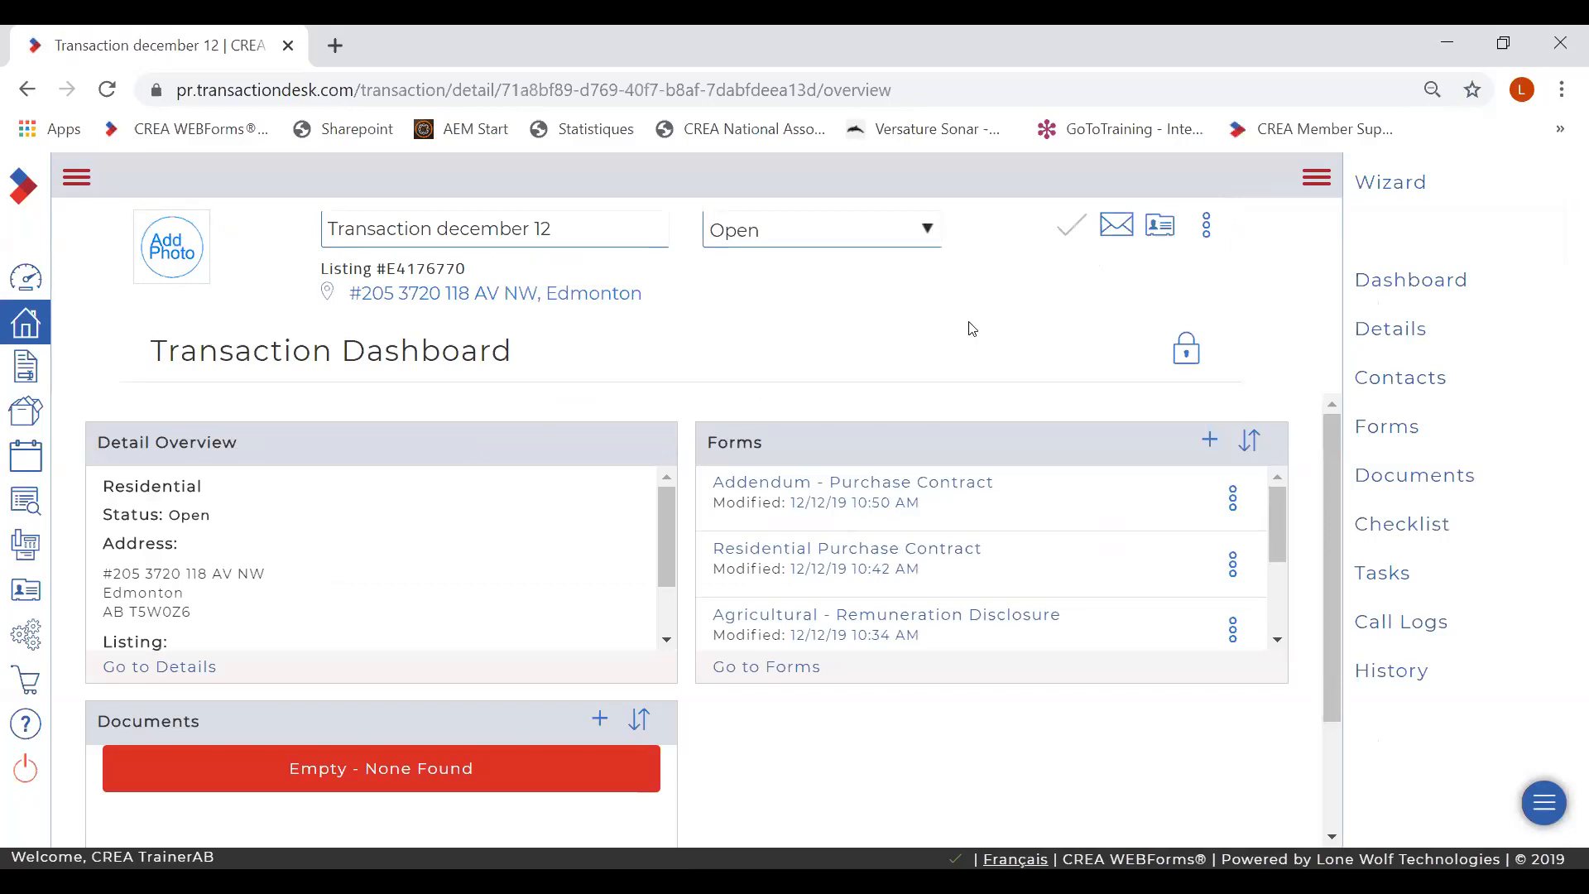
click(1207, 238)
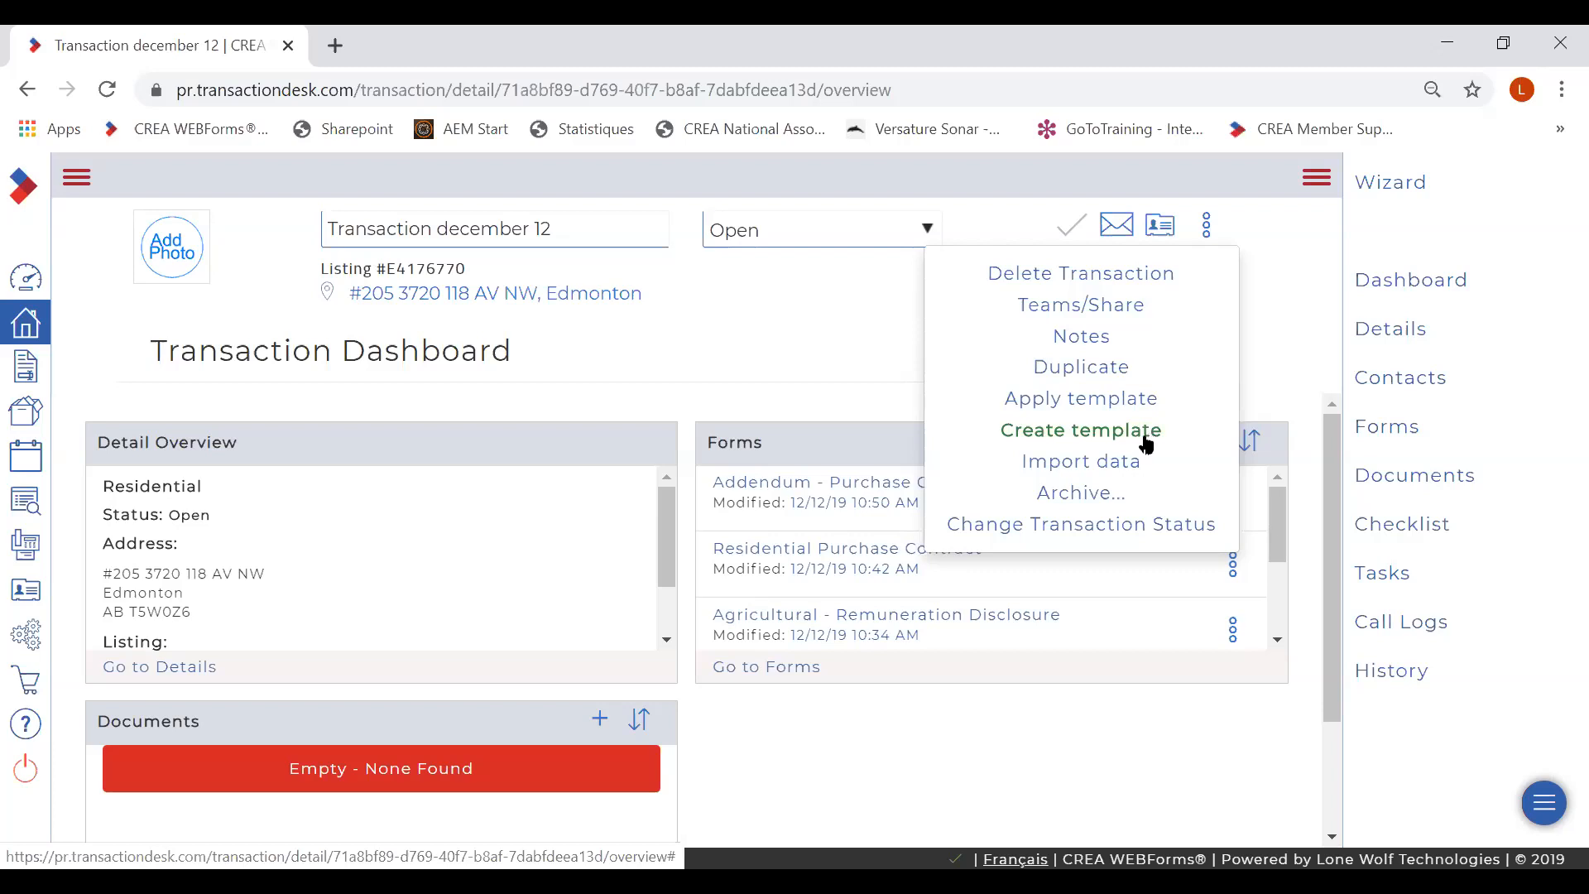
click(1050, 462)
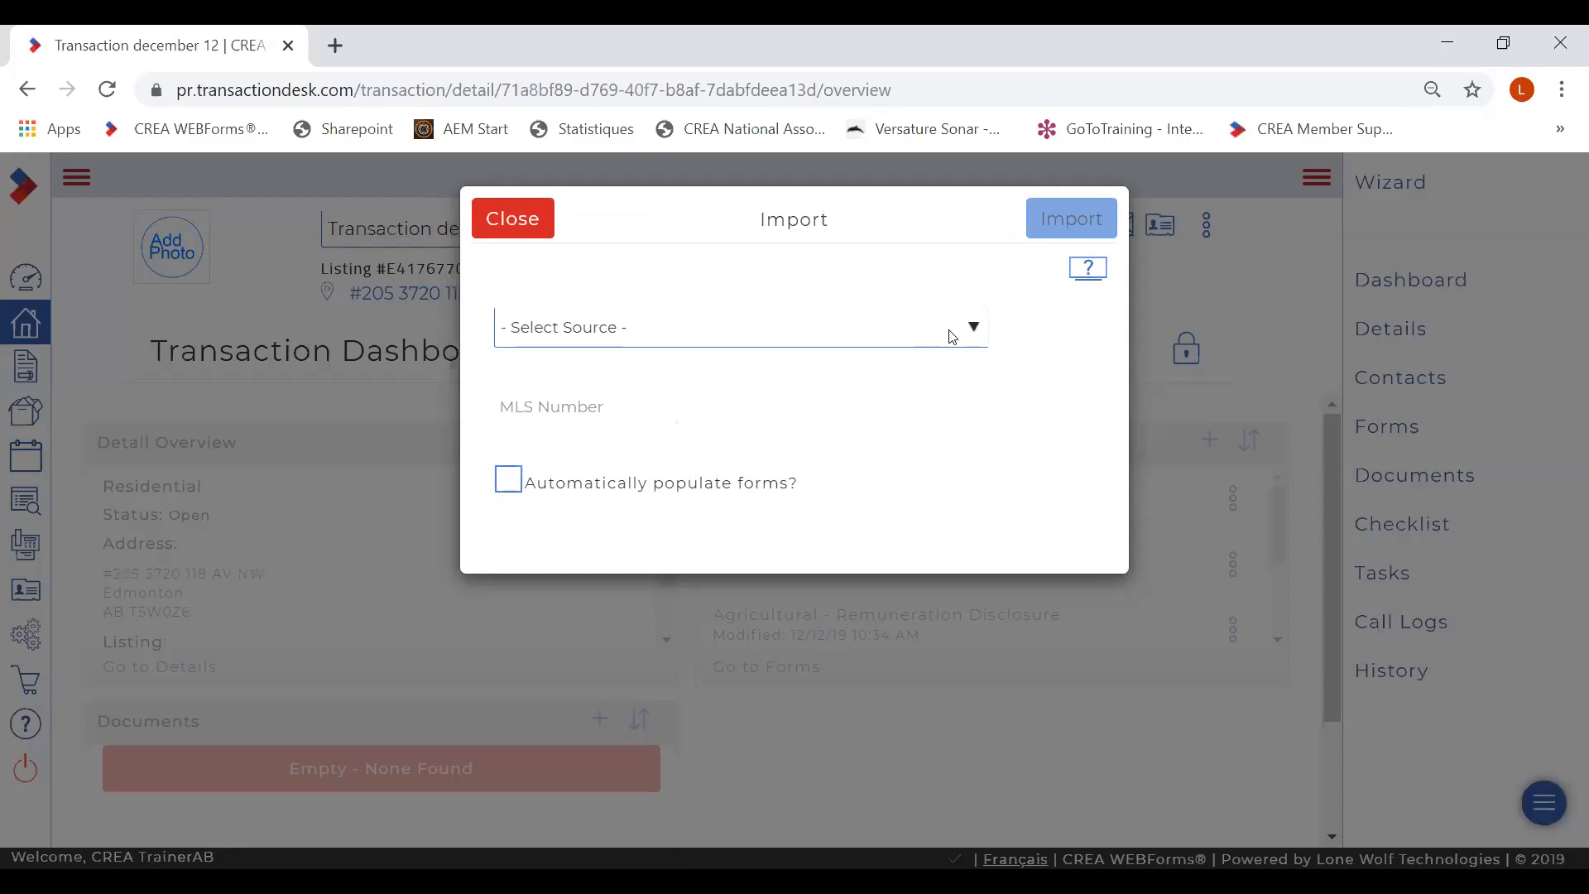
click(976, 330)
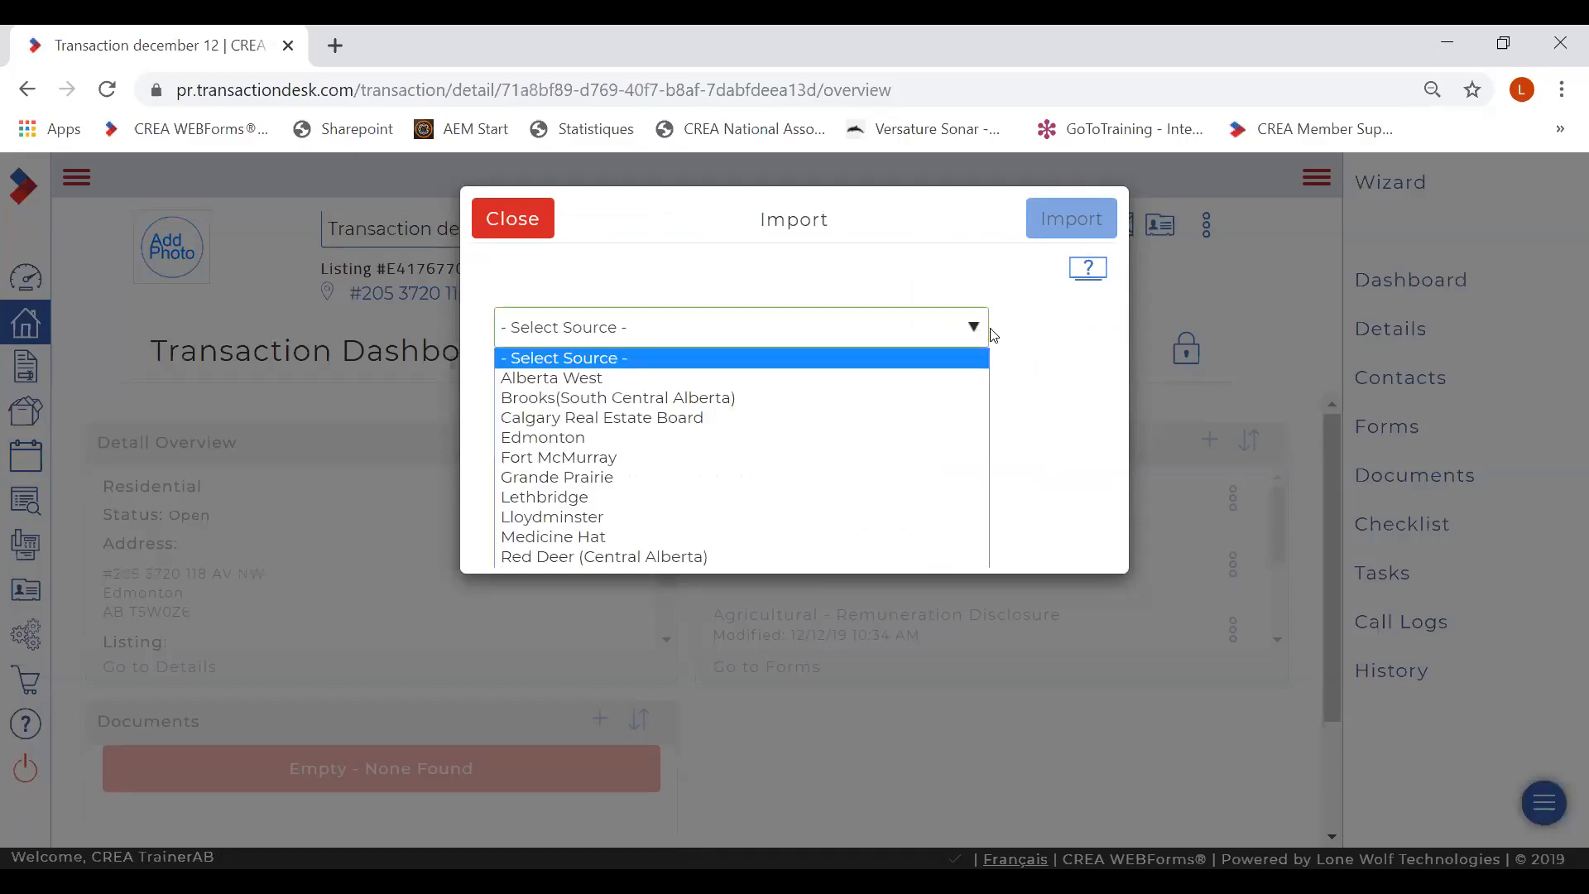
click(513, 503)
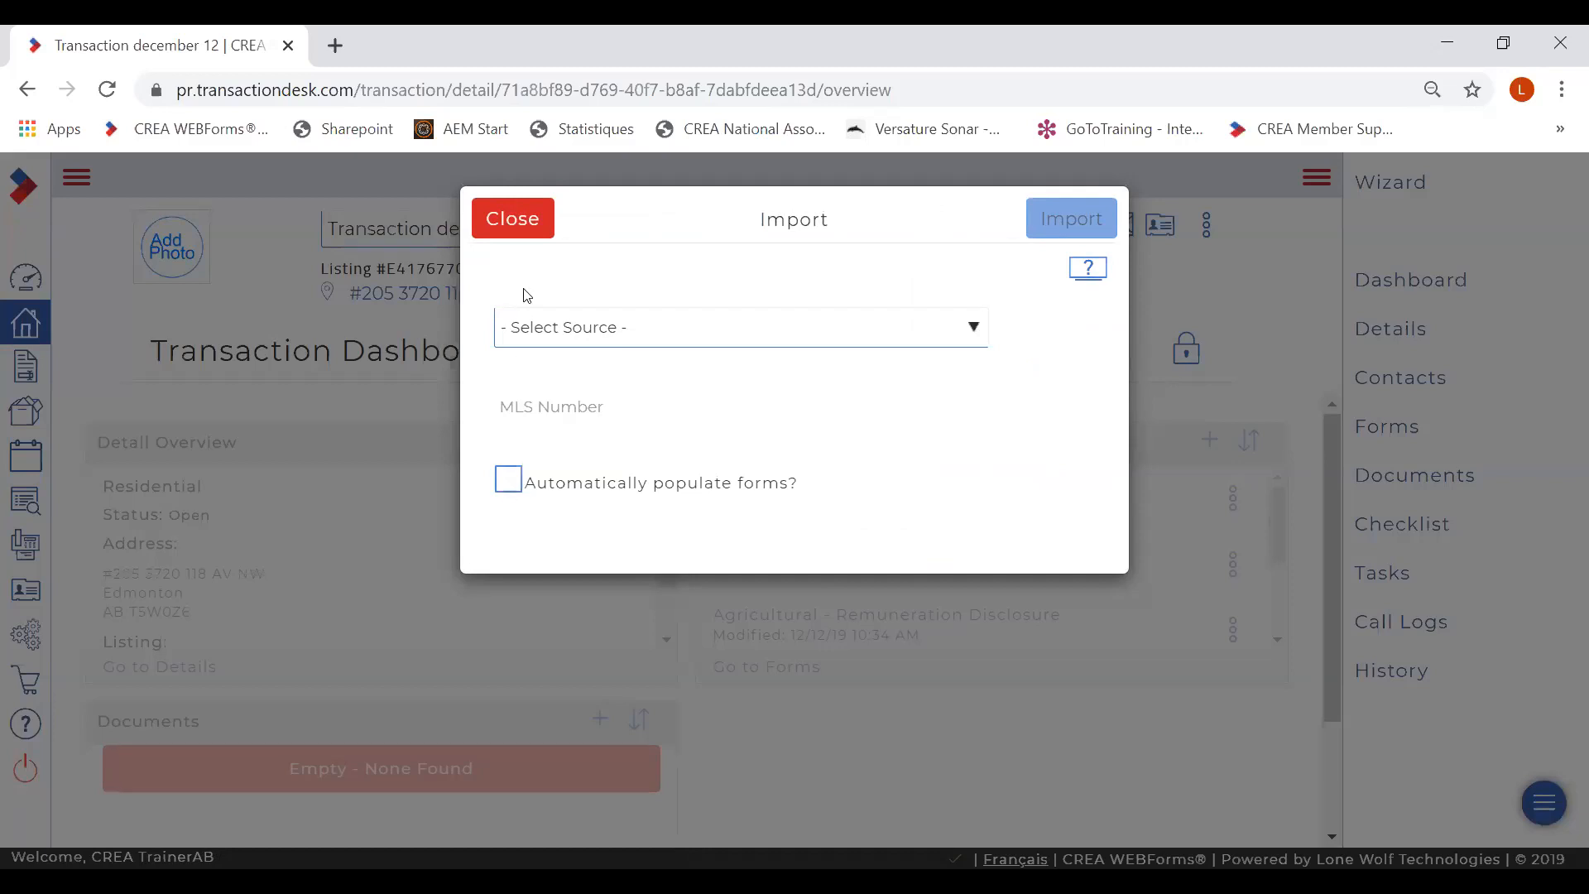
click(523, 221)
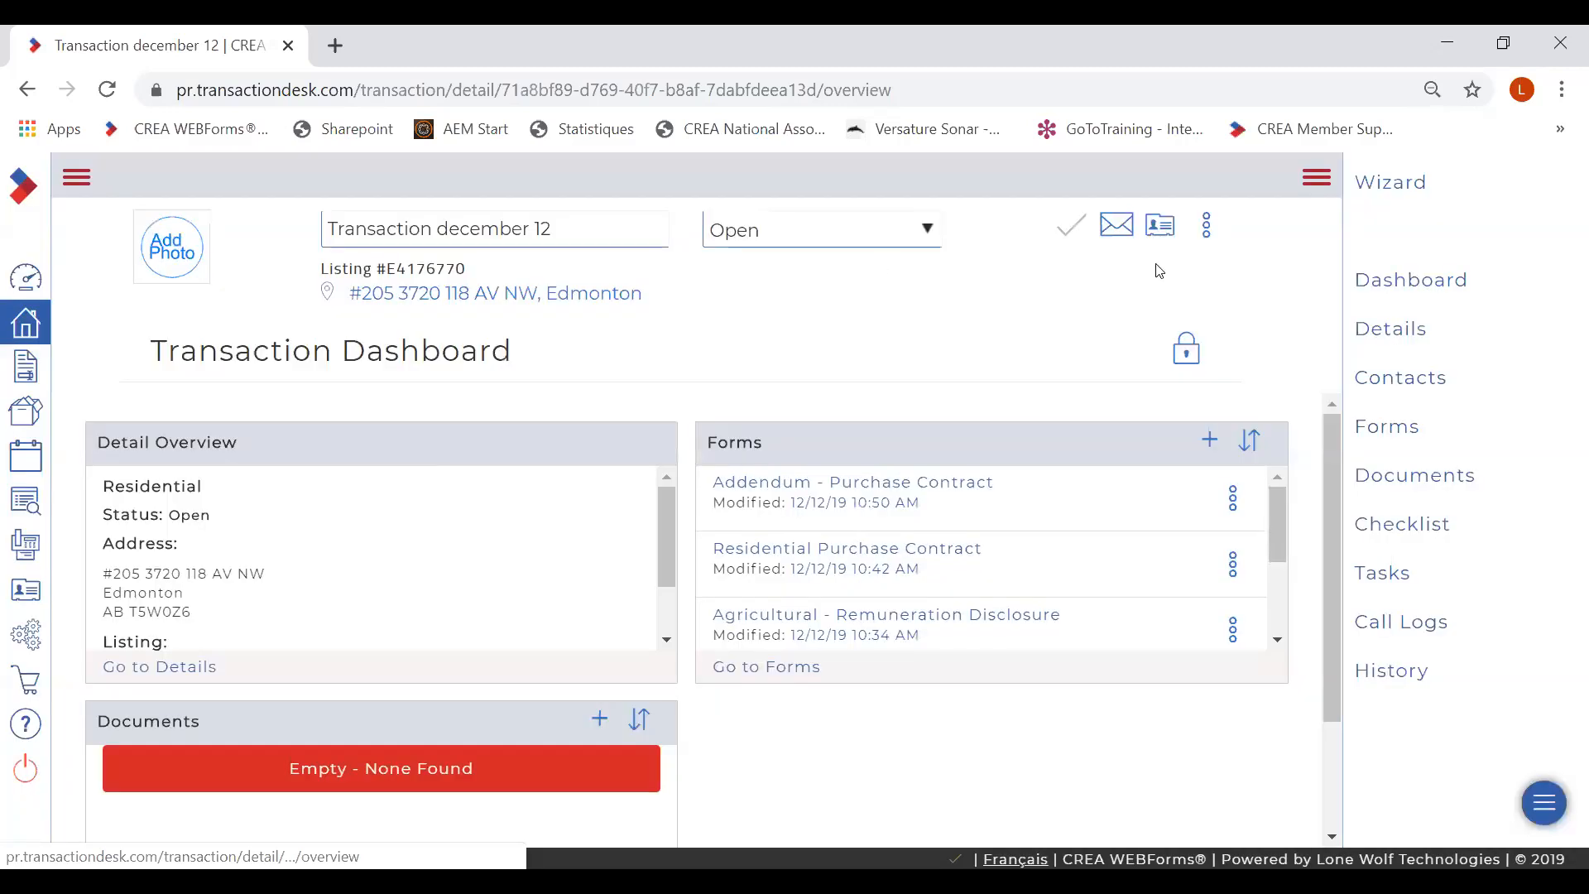
click(1206, 225)
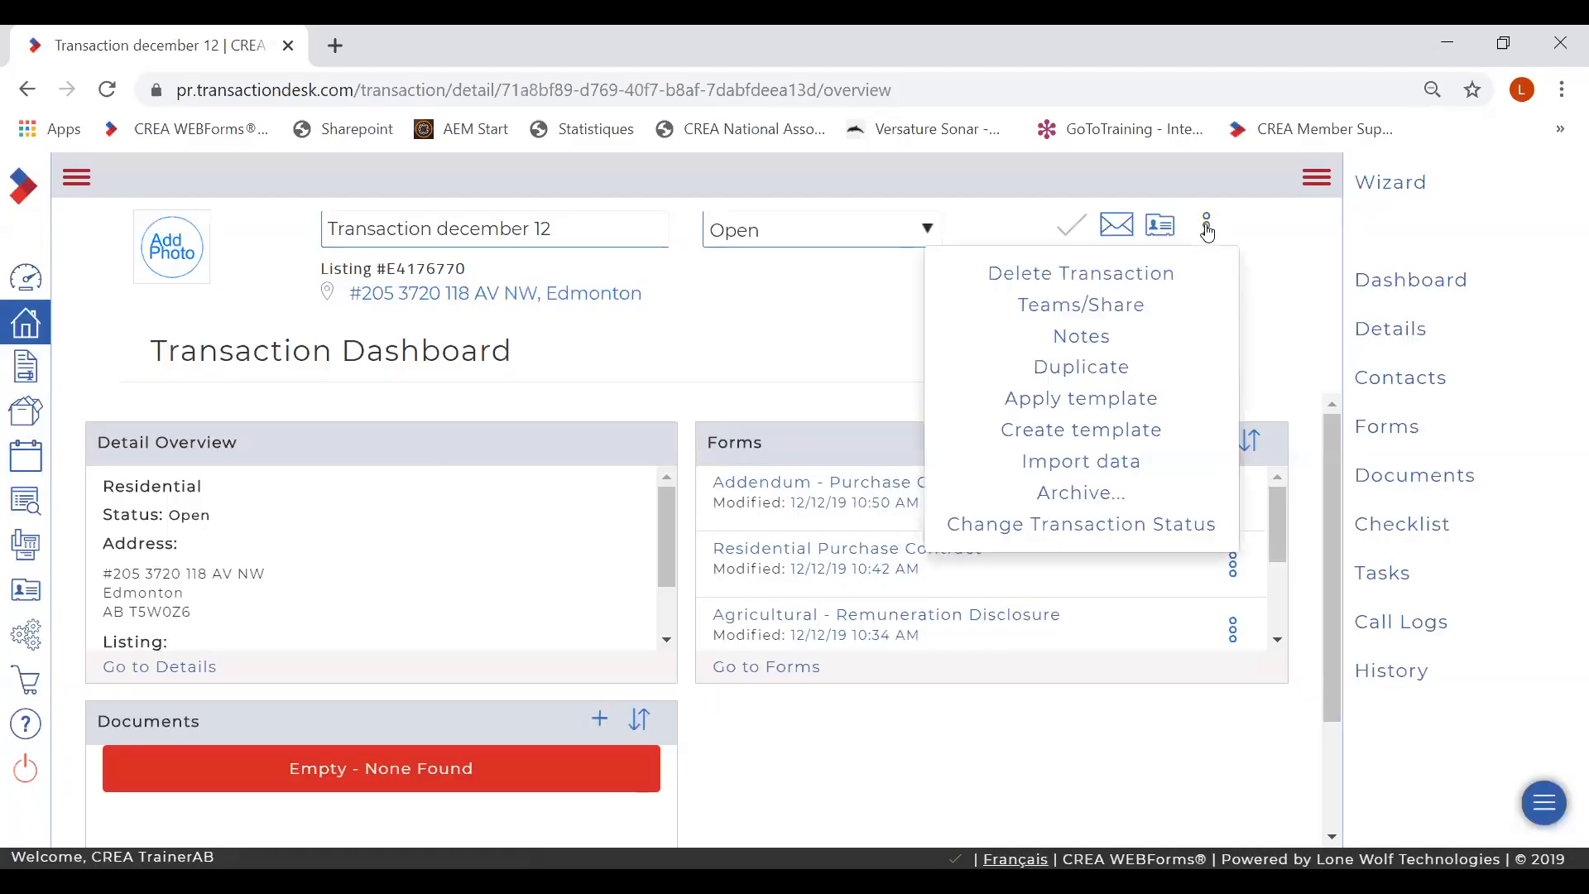
- Share Transaction december 12 with Team Remax River, notifying assigned users, then view all transactions
click(1122, 304)
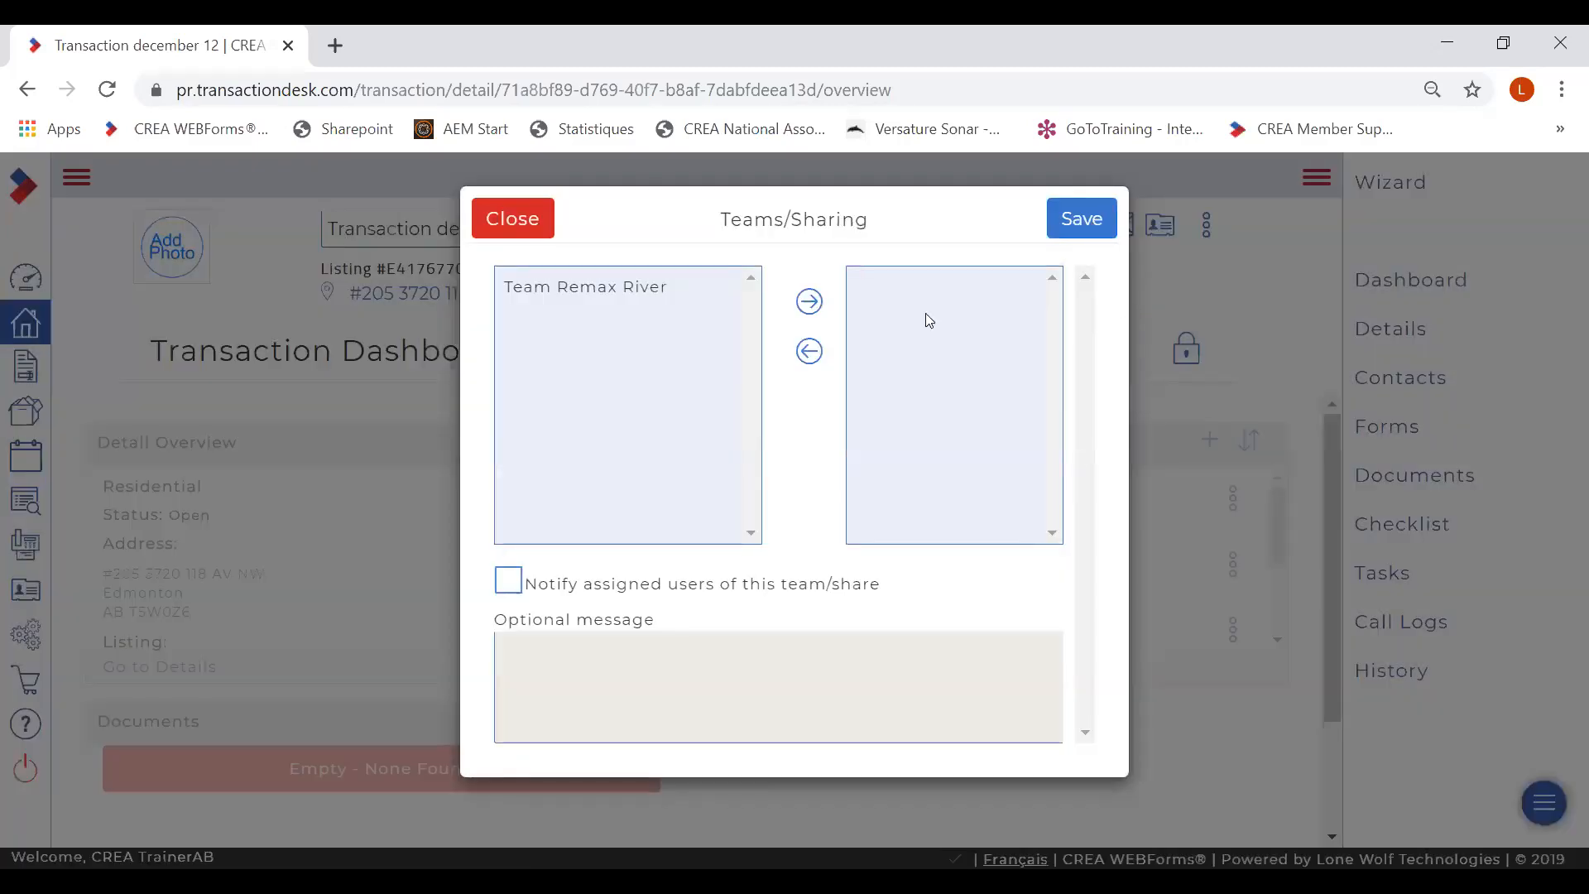
click(627, 290)
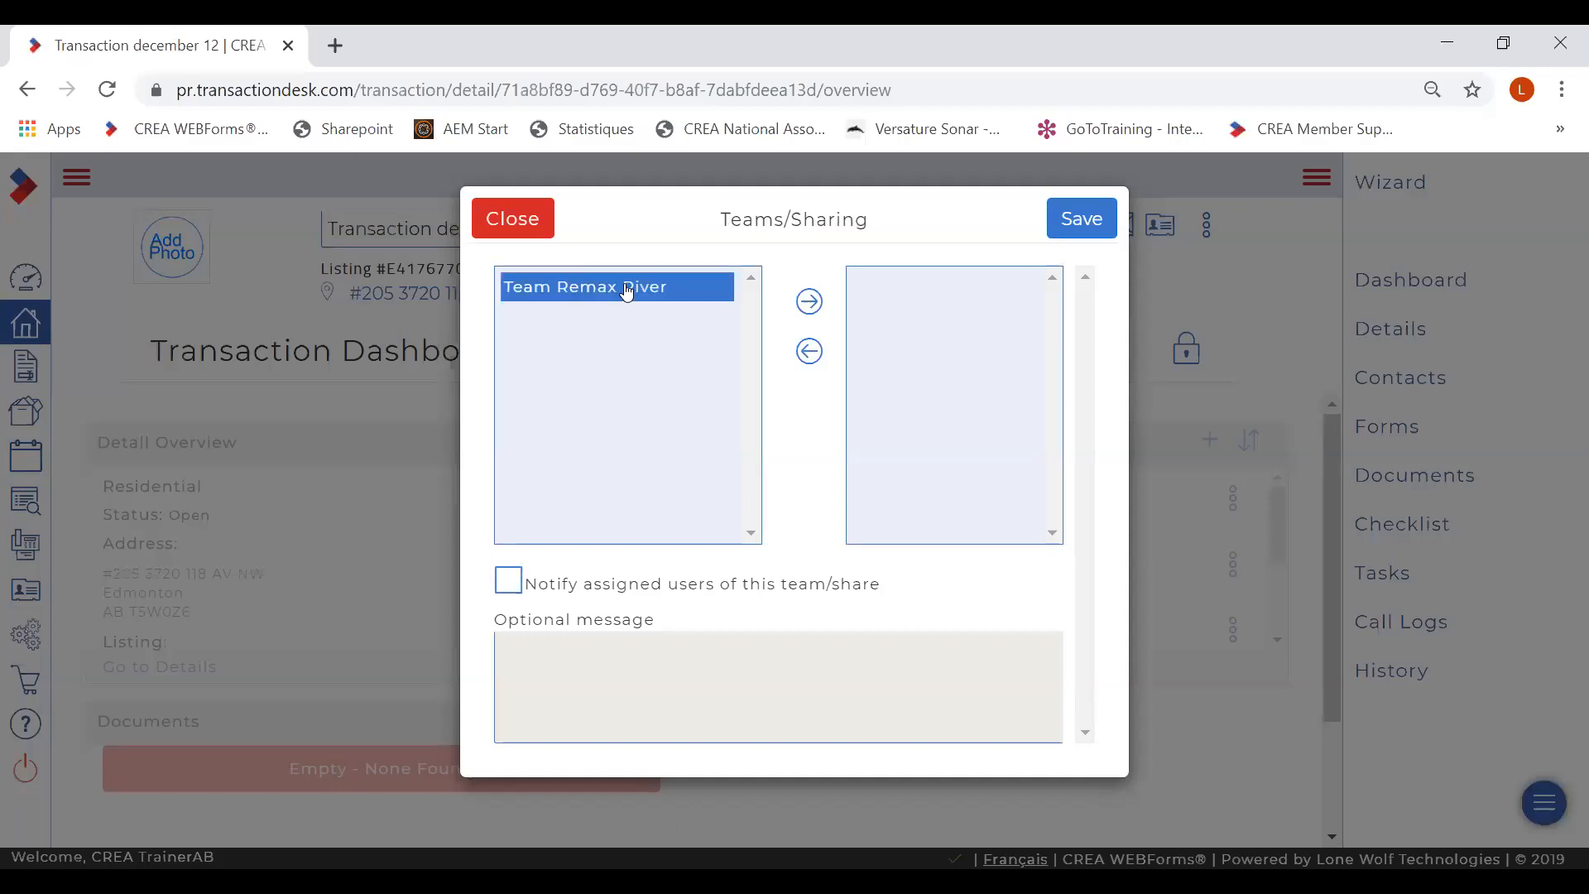
click(809, 303)
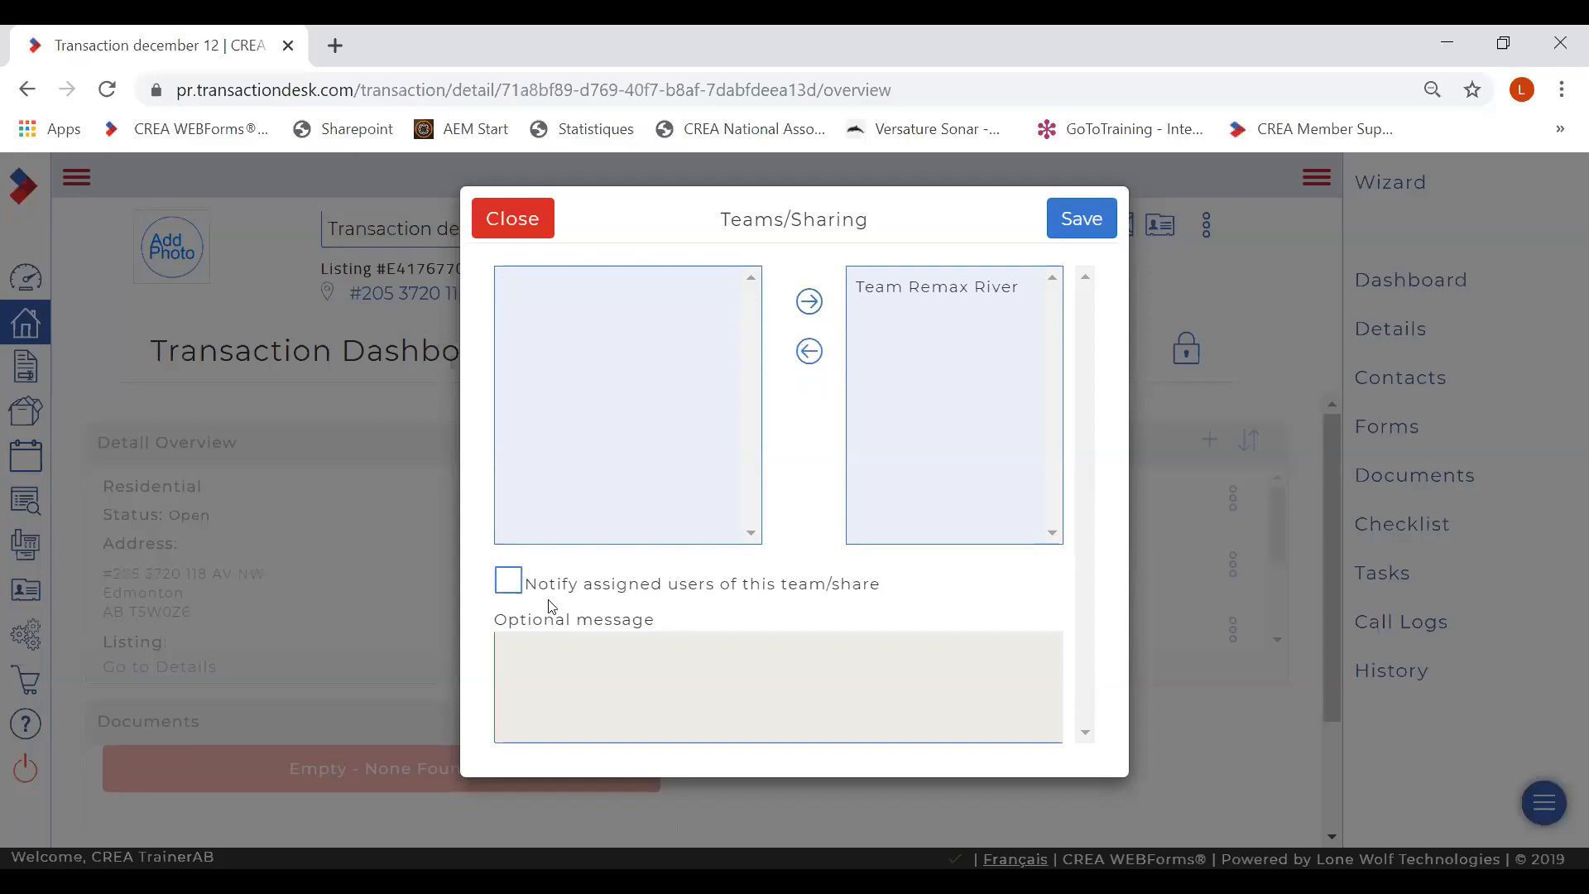
click(510, 581)
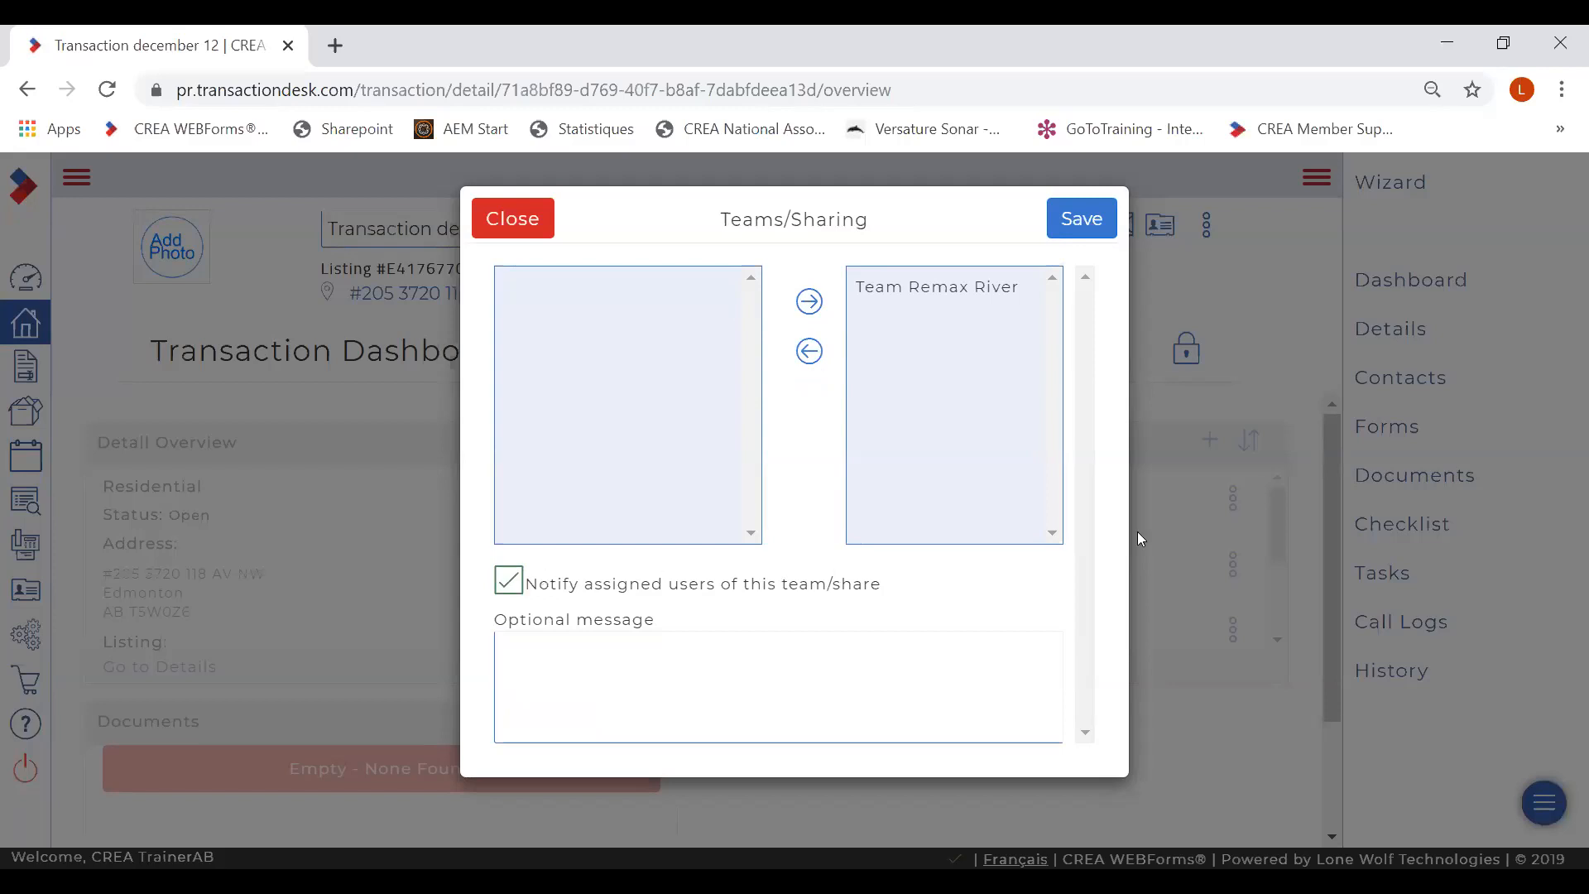
click(1084, 233)
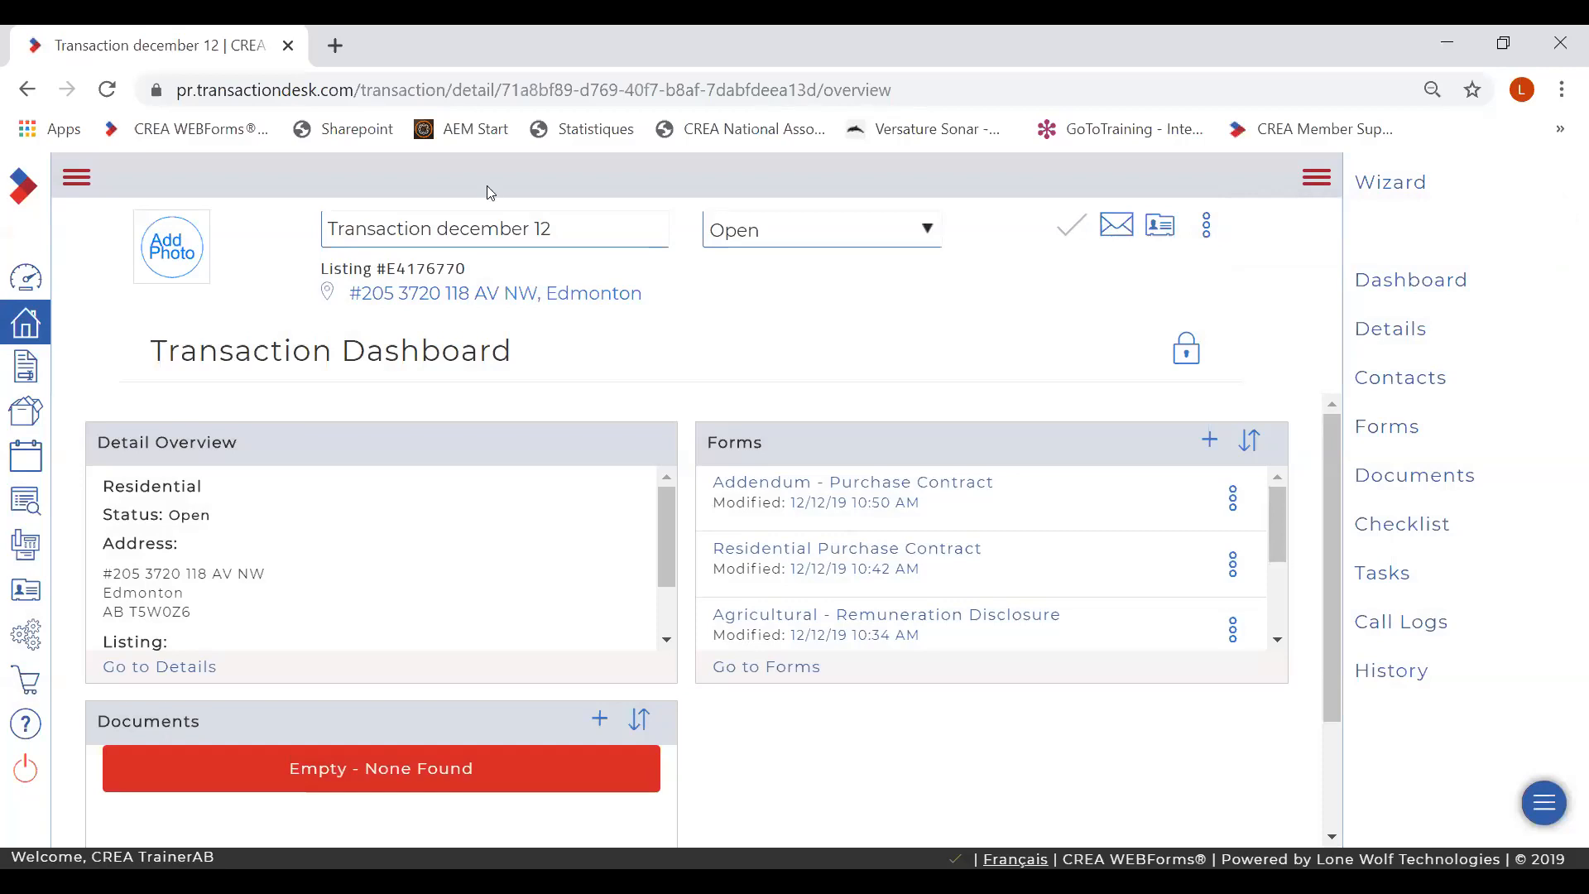
click(30, 329)
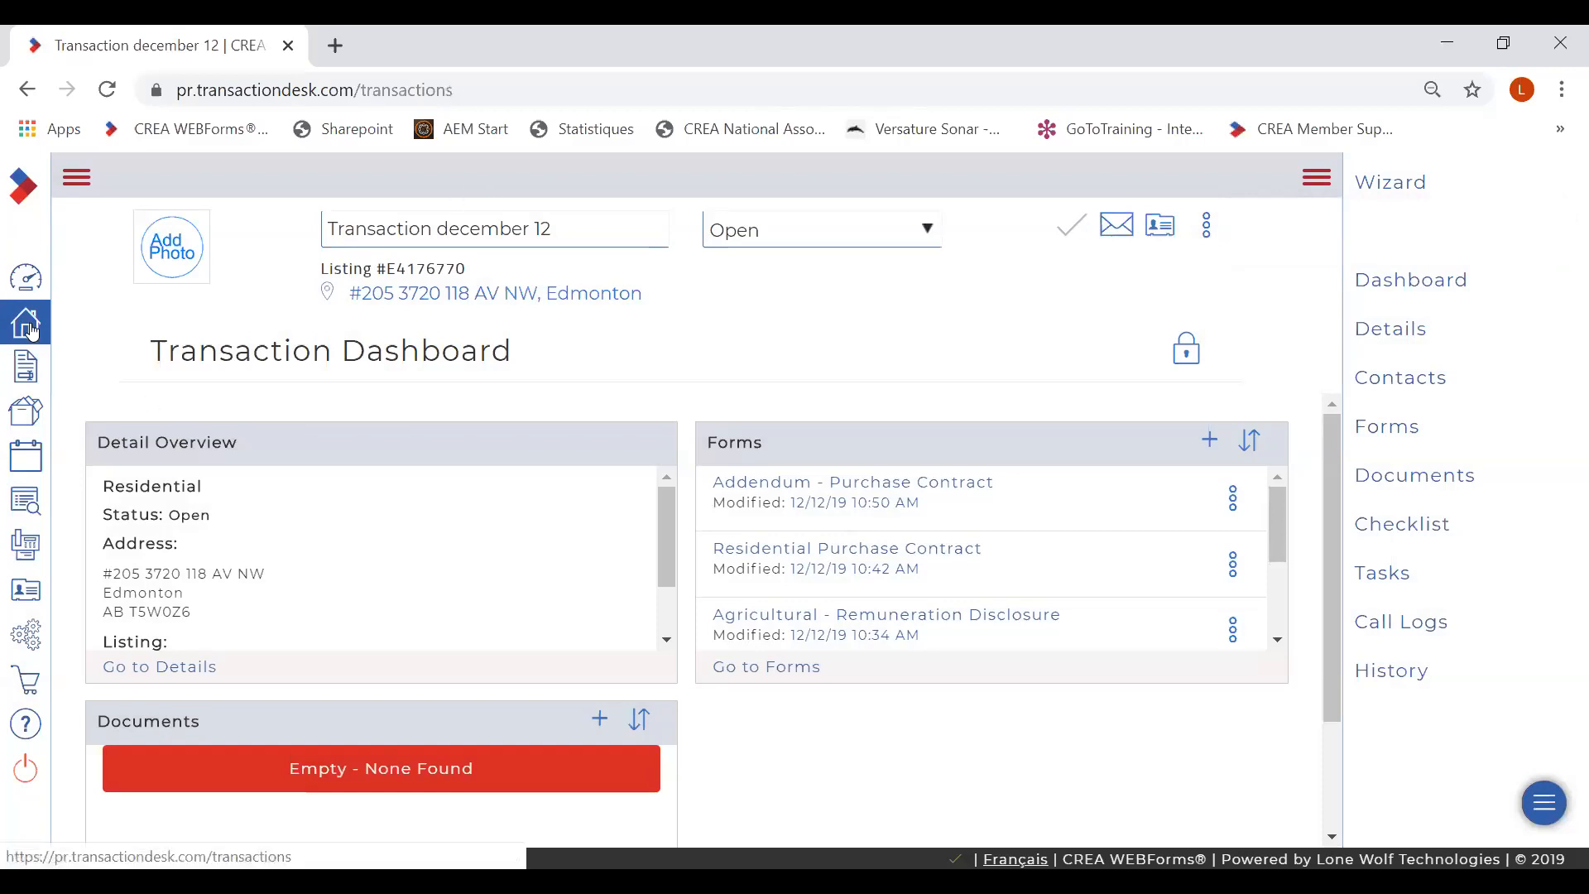
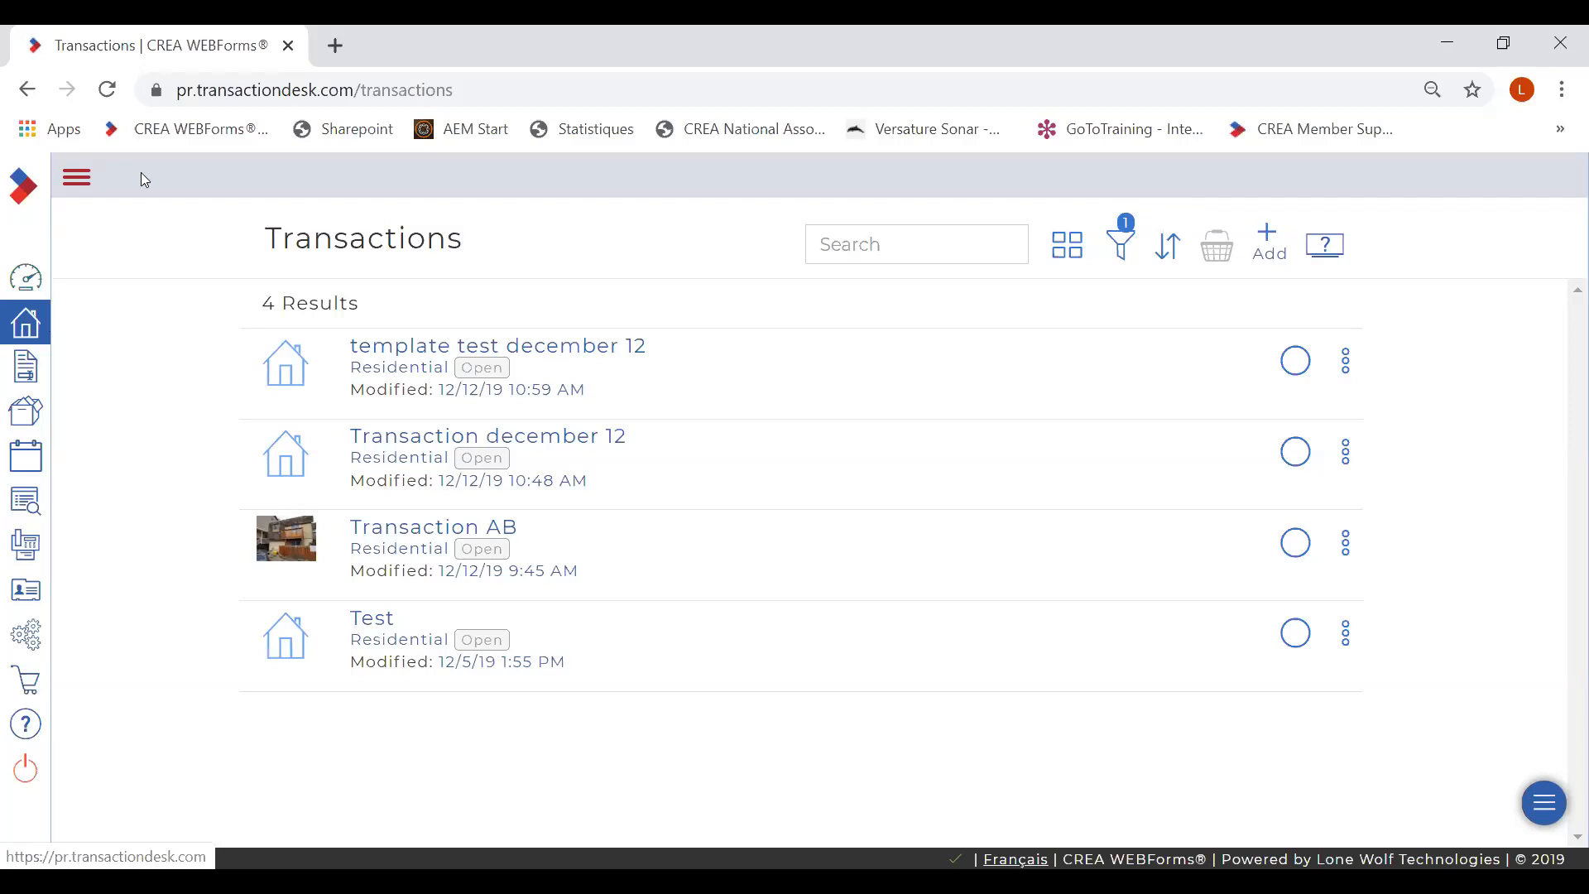
- Expand the side menu on the Transactions page so the section names appear
click(73, 178)
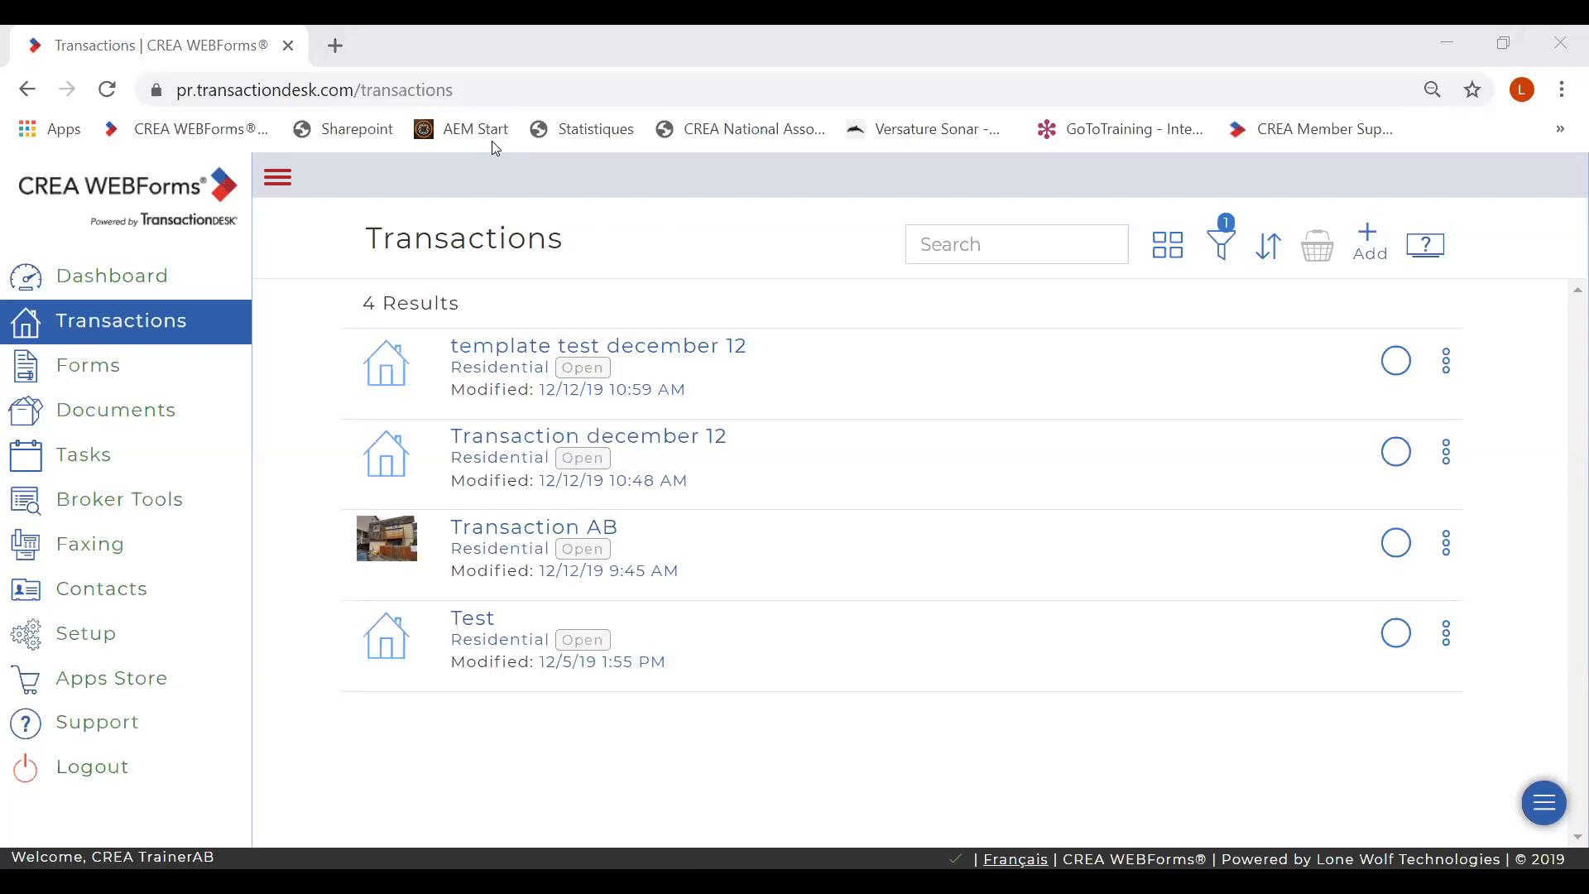
- Page through the webinar slides to the final slide 10, then play and exit the slide show
key(alt+Tab)
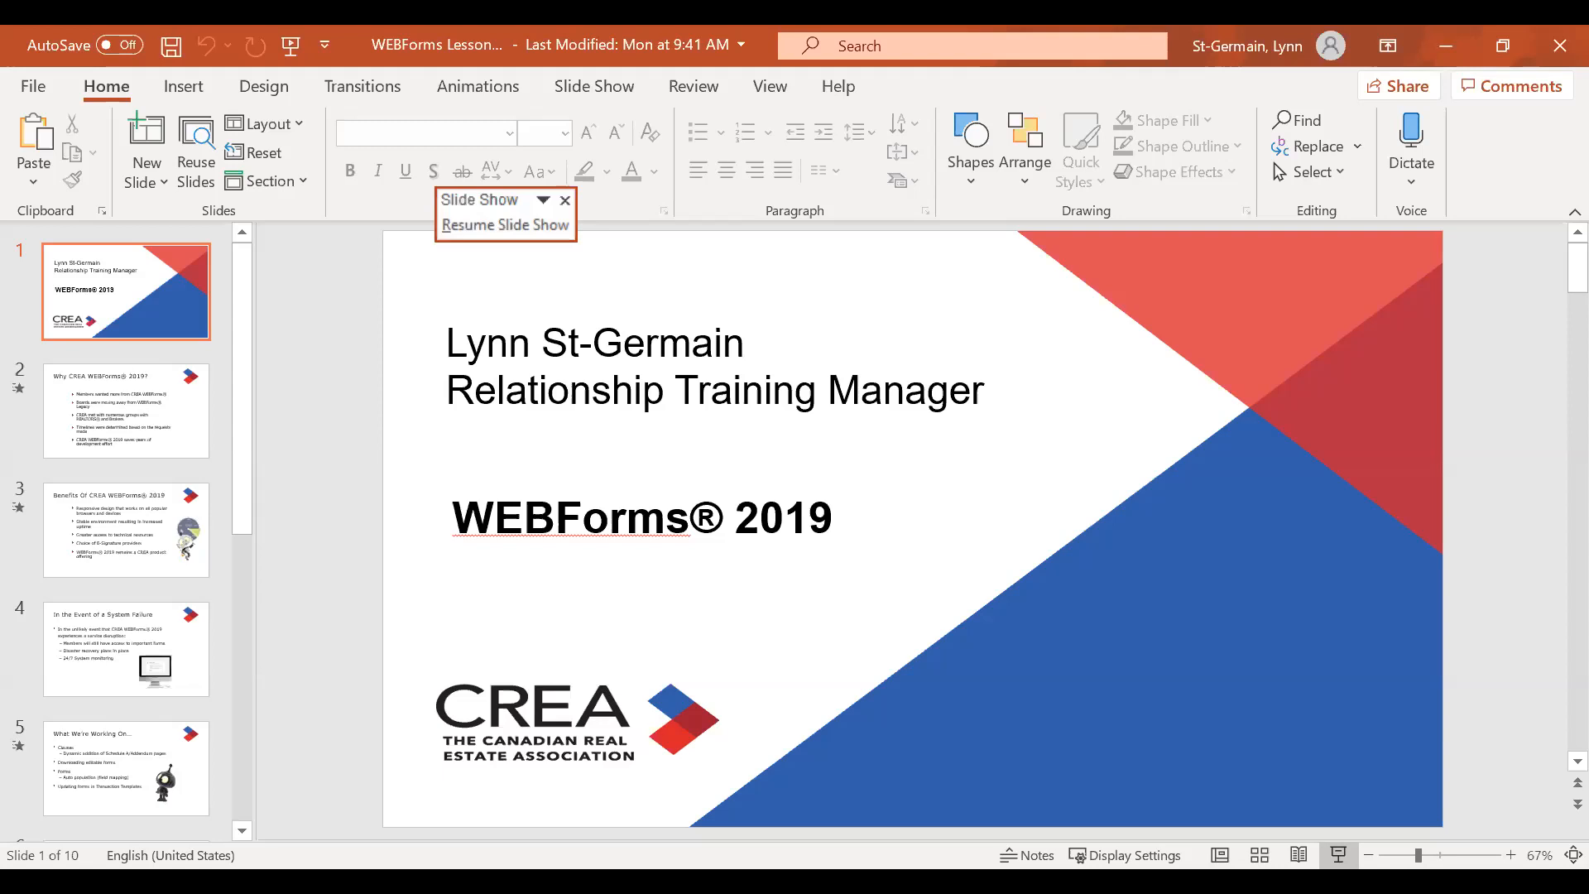
click(90, 745)
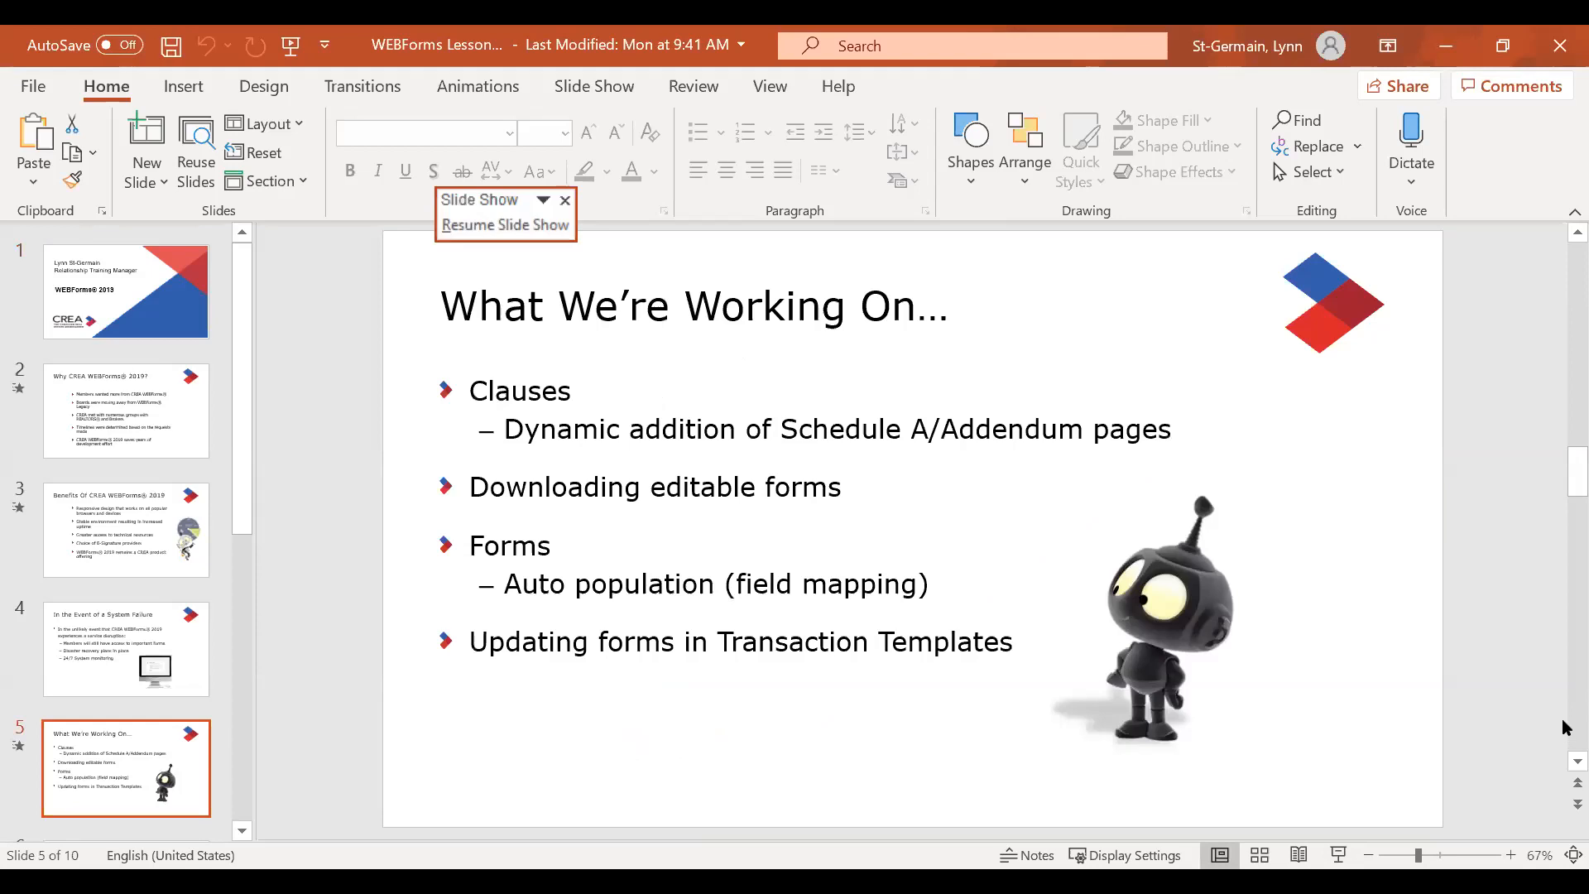
click(1566, 804)
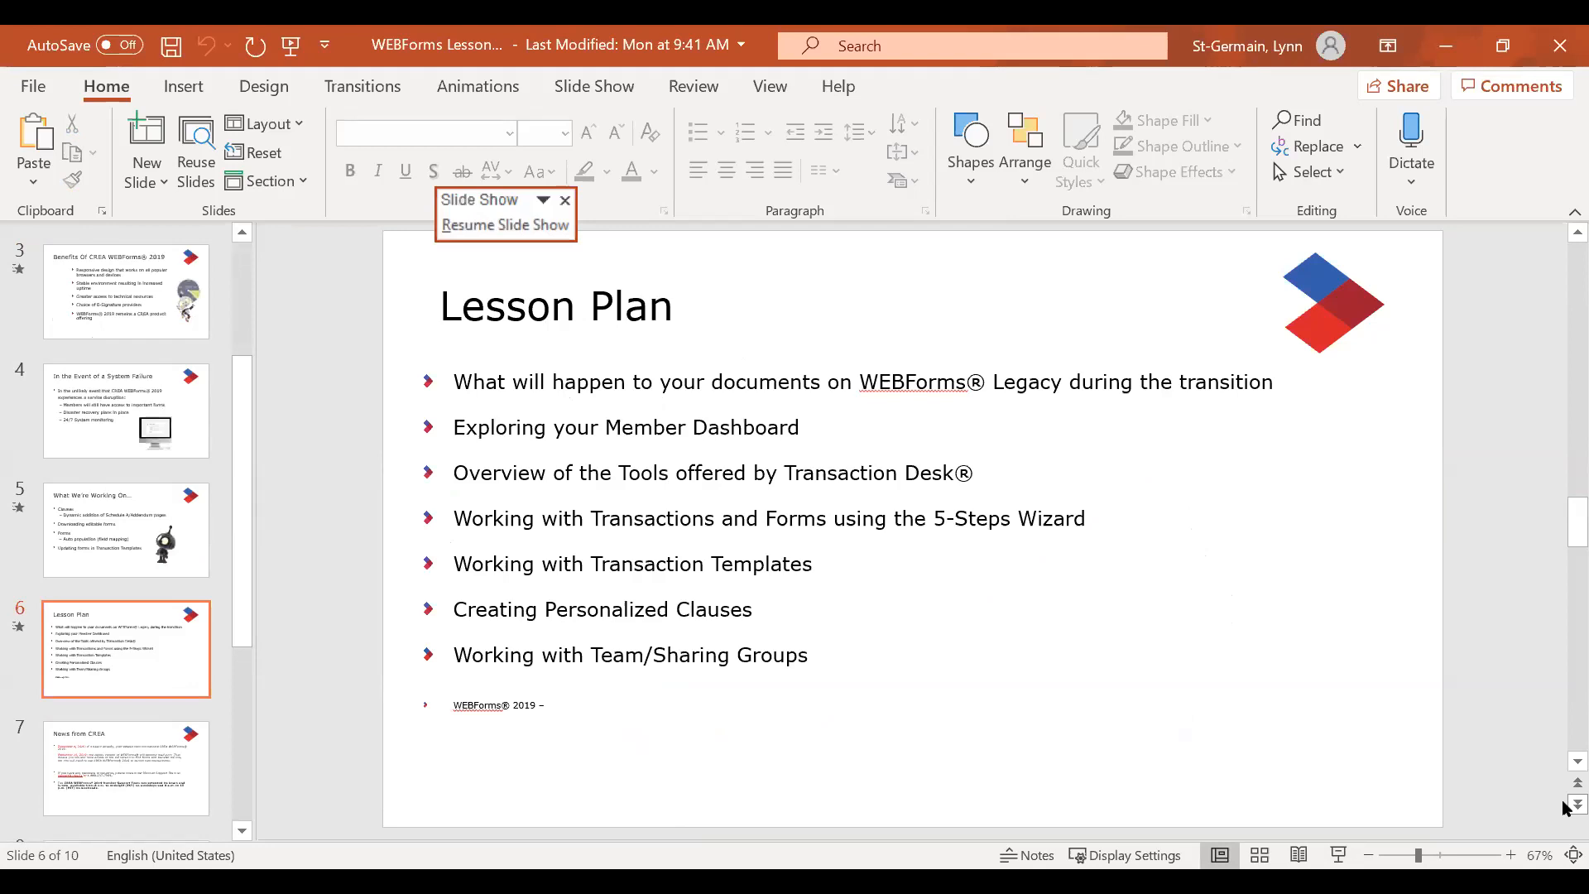
scroll(1566, 785, down, 3)
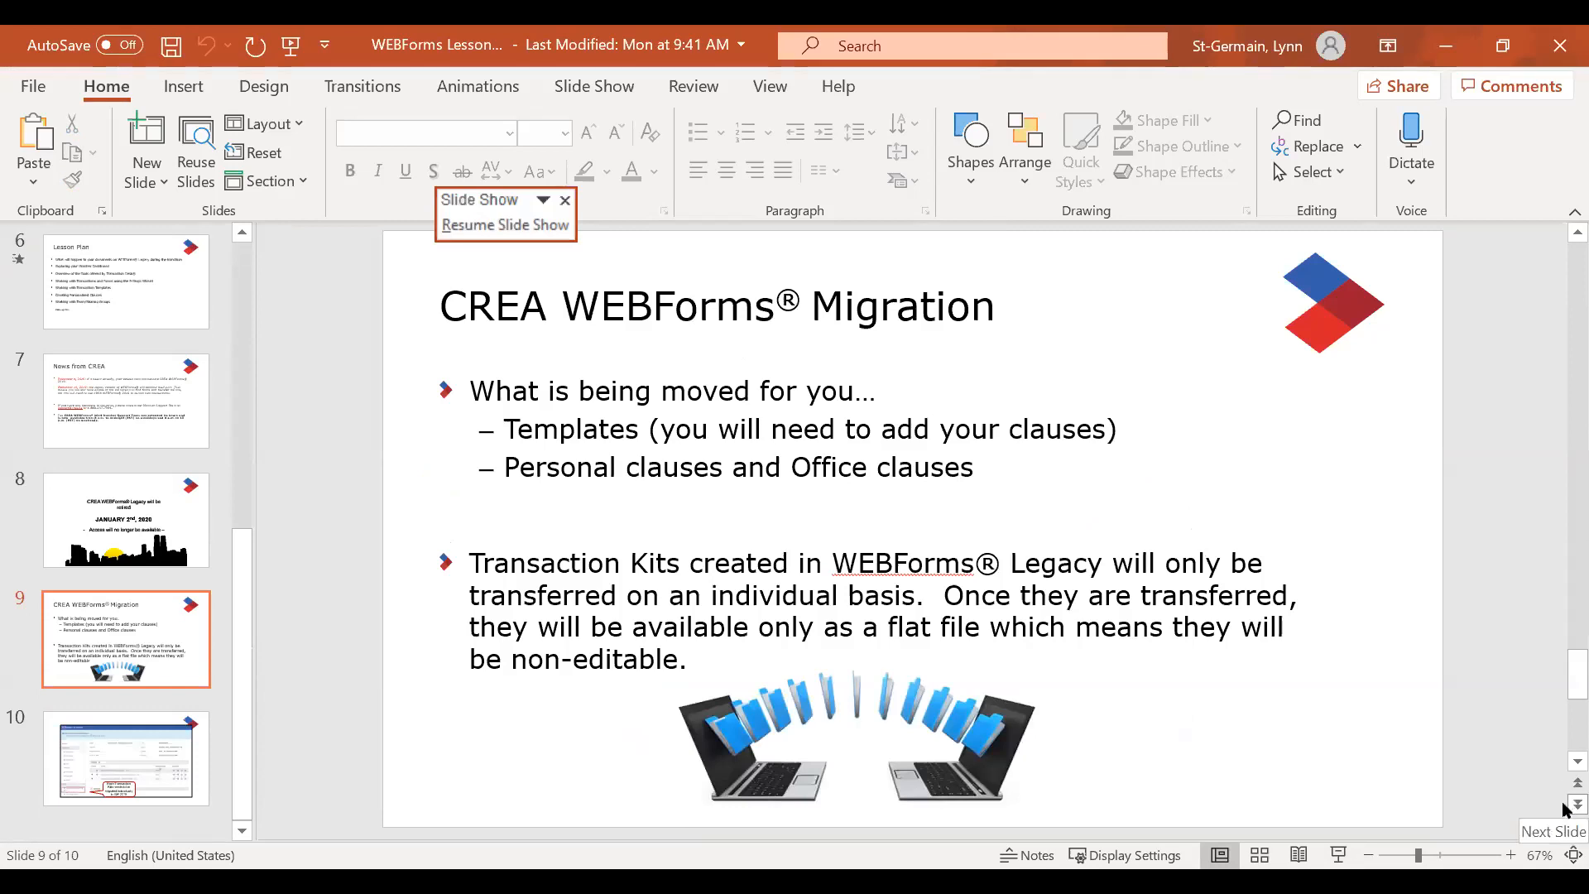
click(1566, 809)
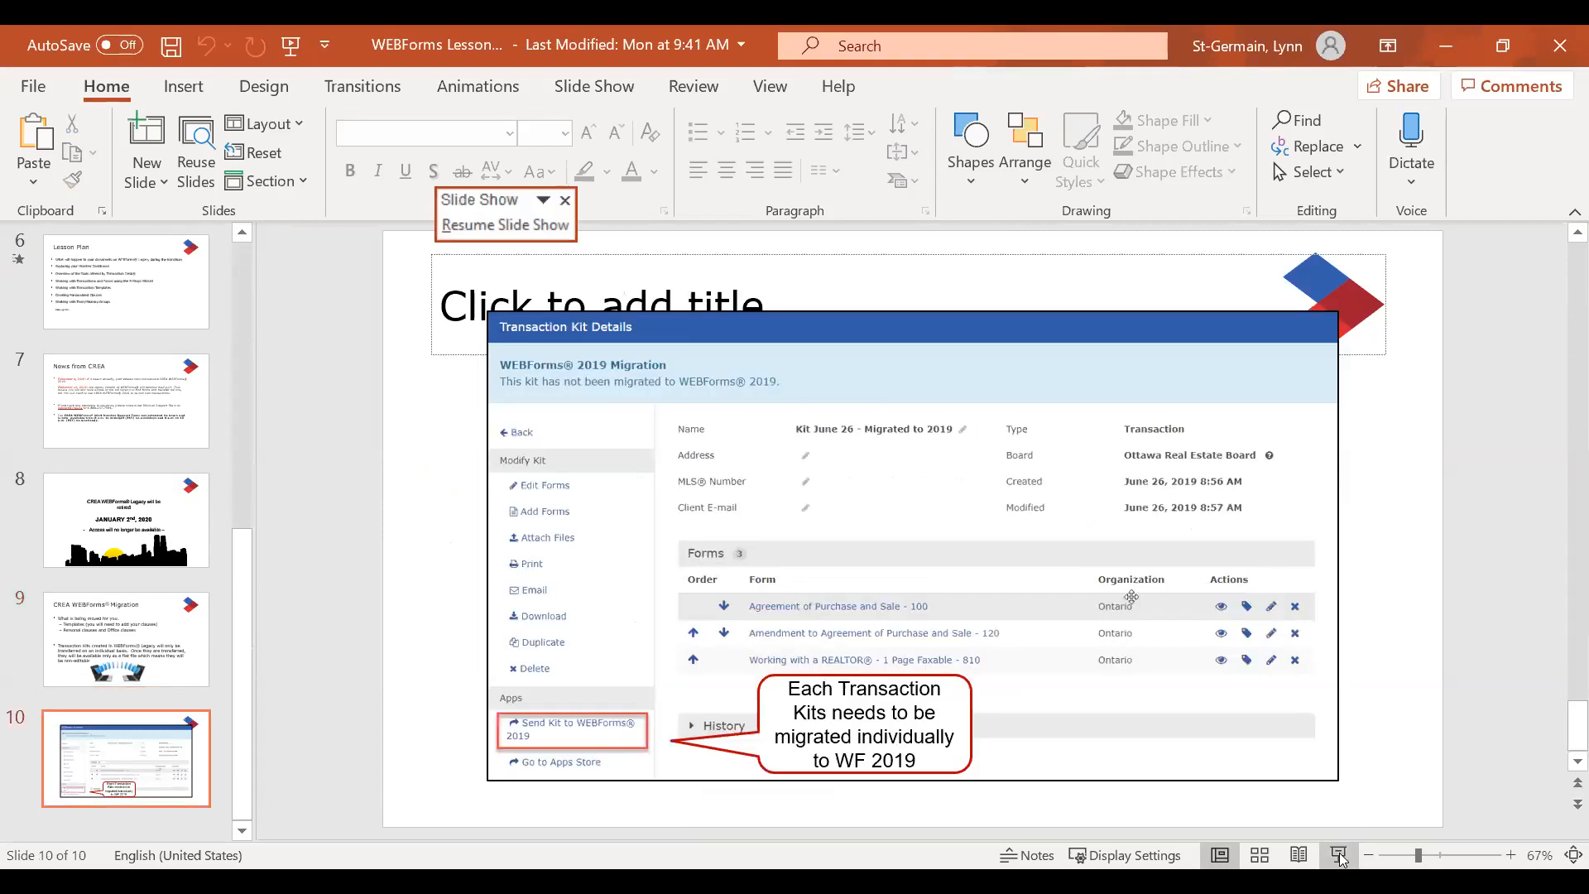
click(1338, 855)
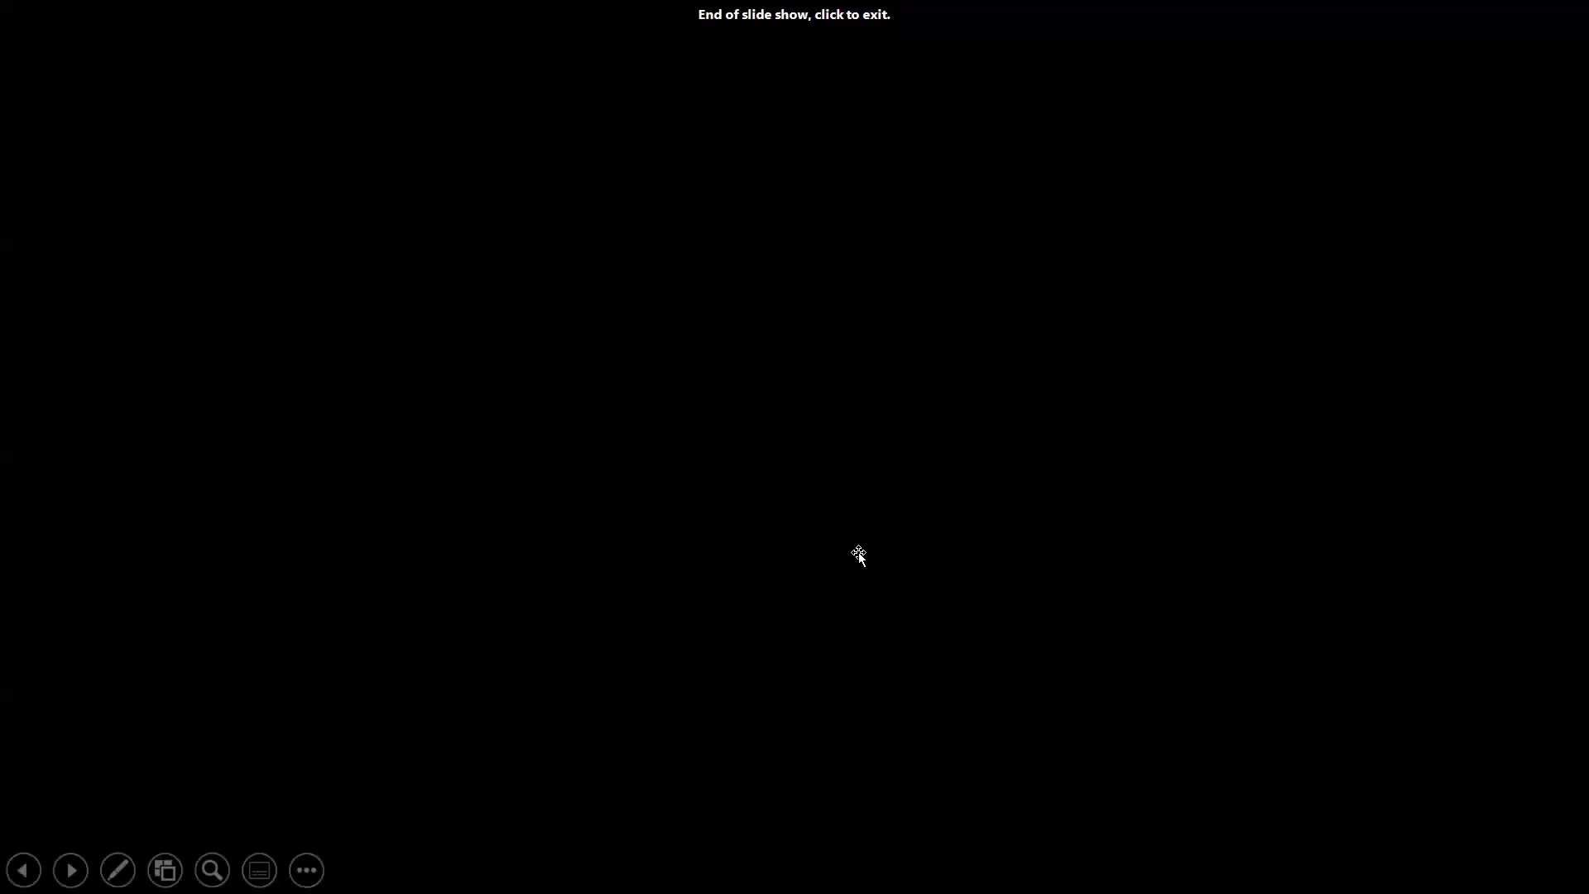
click(860, 553)
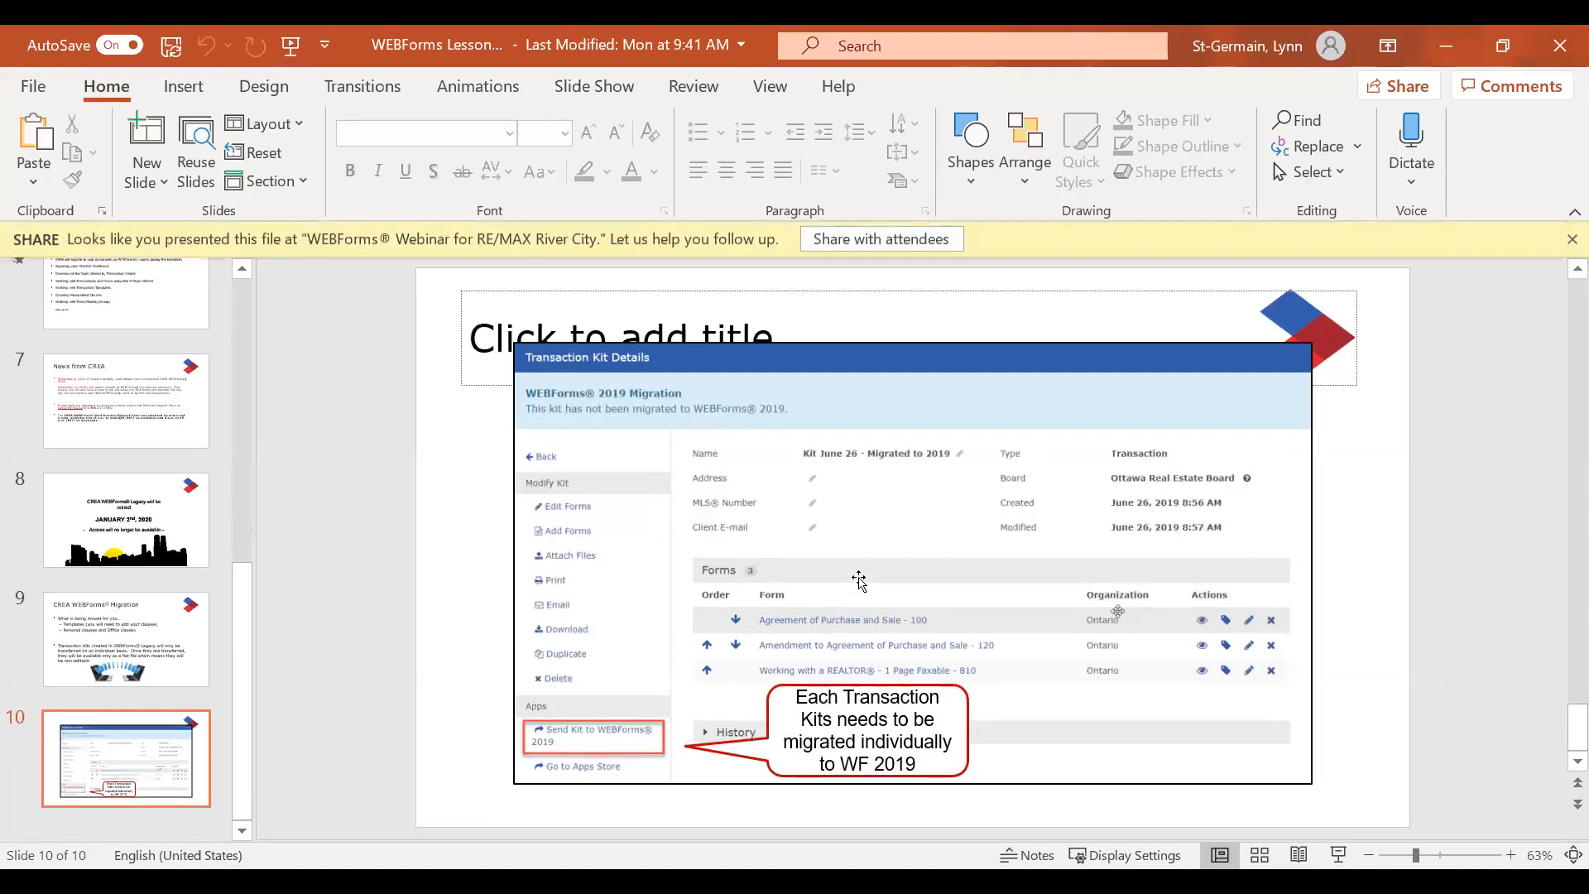
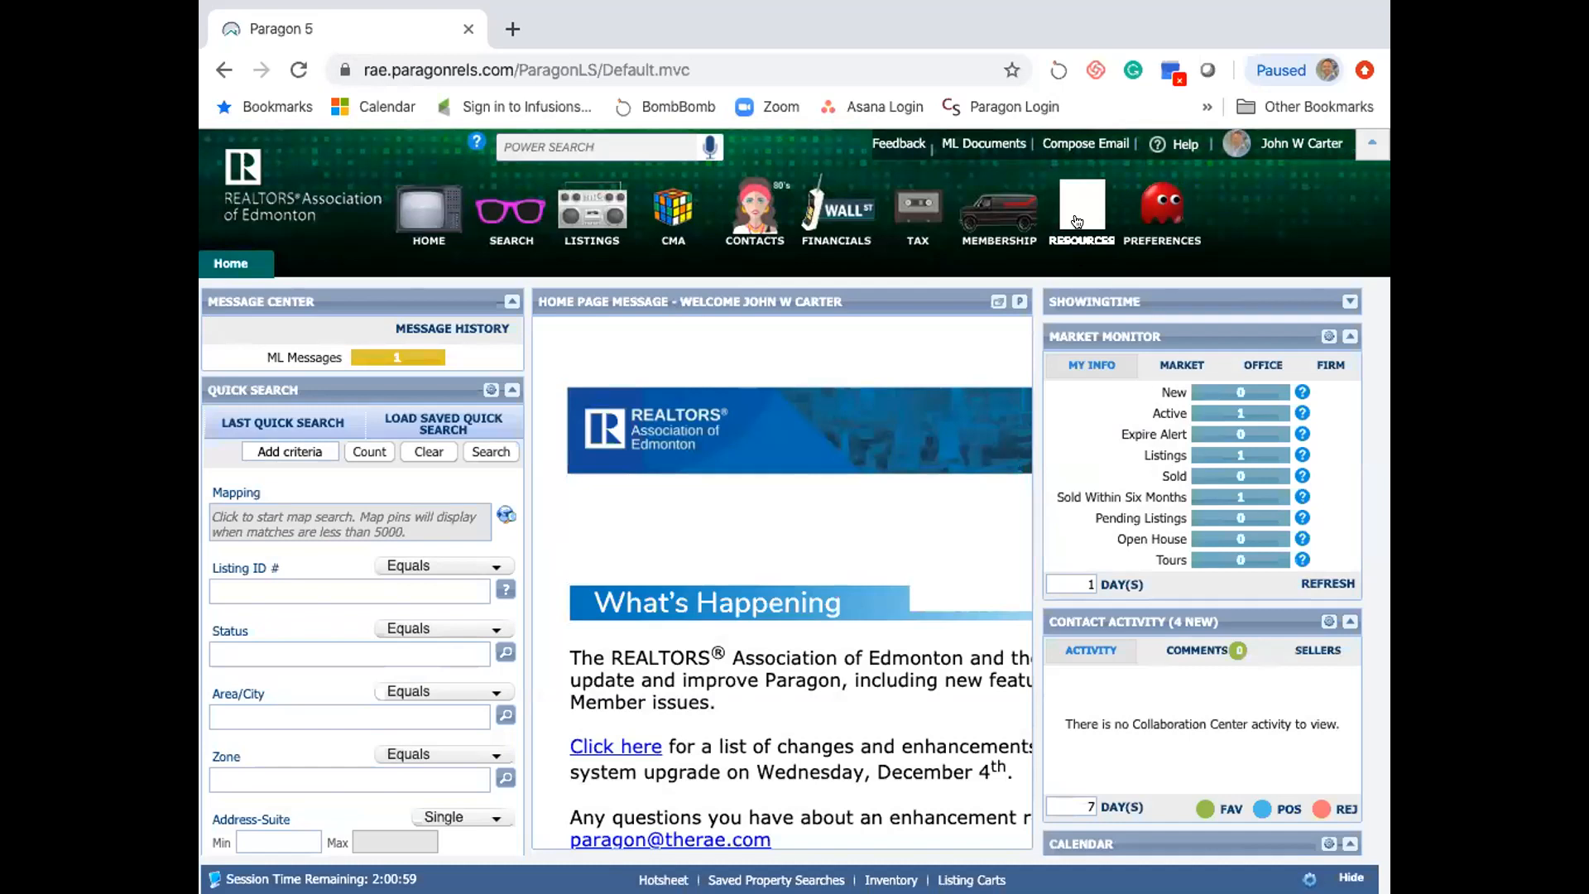
- Launch WEBForms from Paragon 5's Helpful Links, sign in, and postpone the Getting Started tour
click(1077, 222)
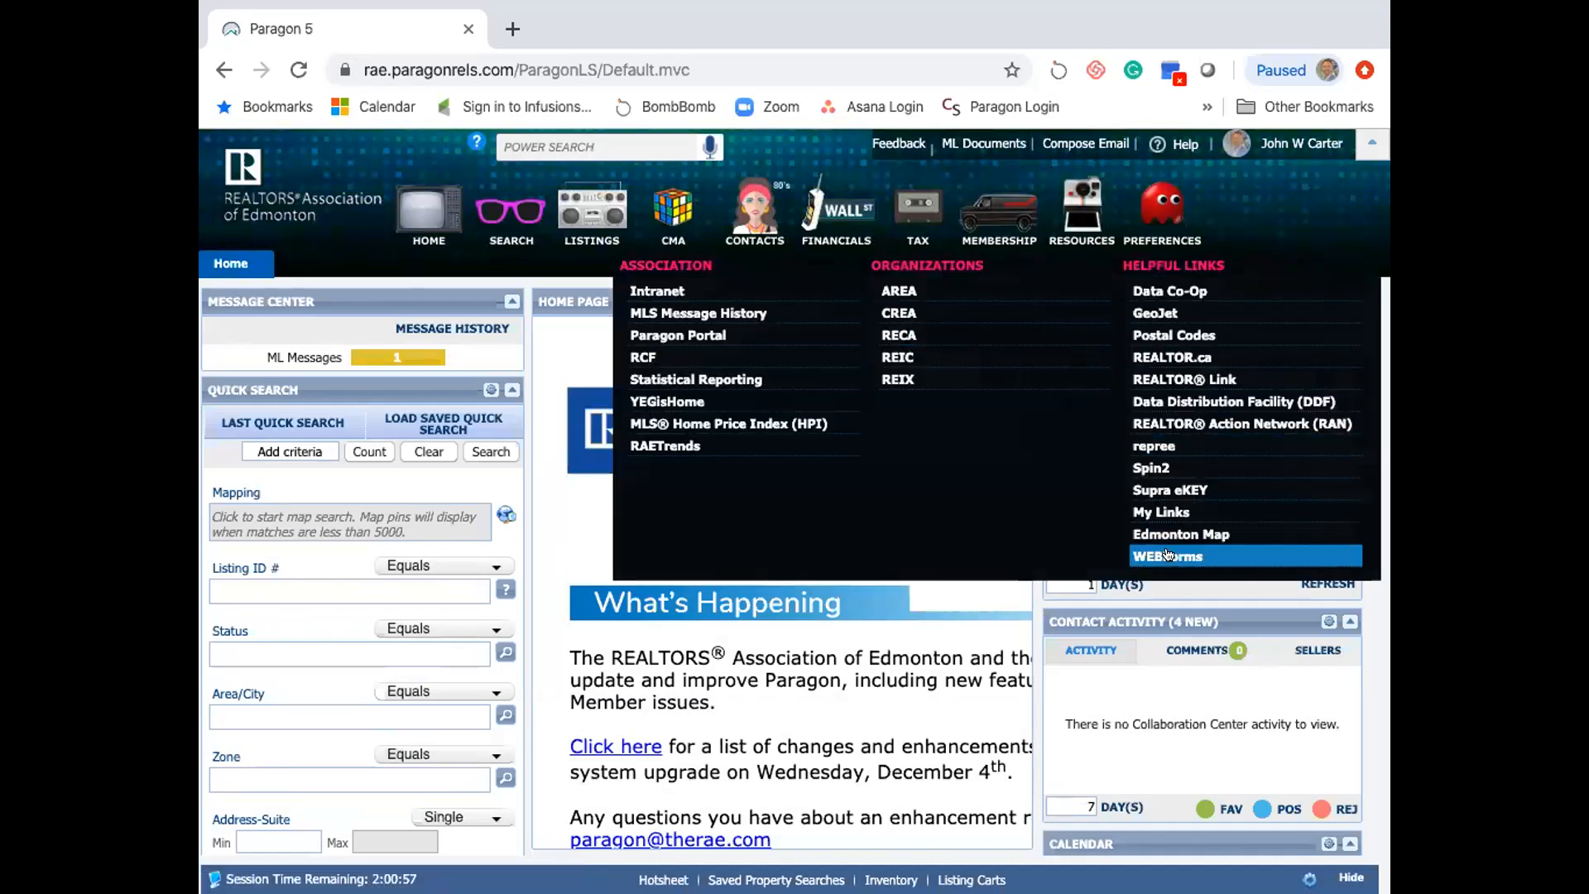
click(1167, 553)
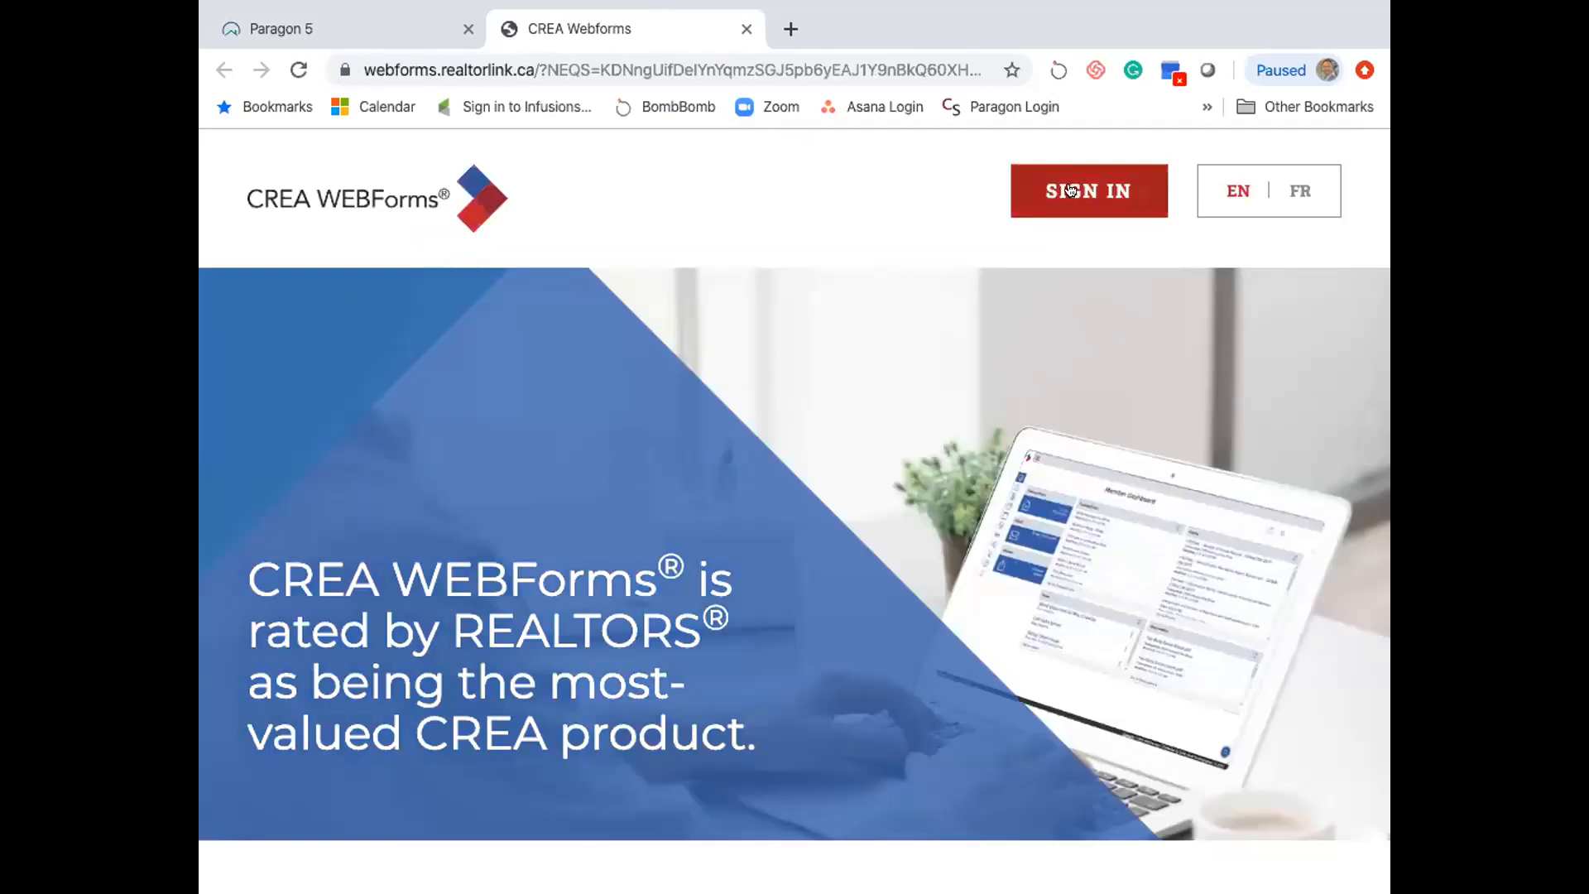
click(1071, 190)
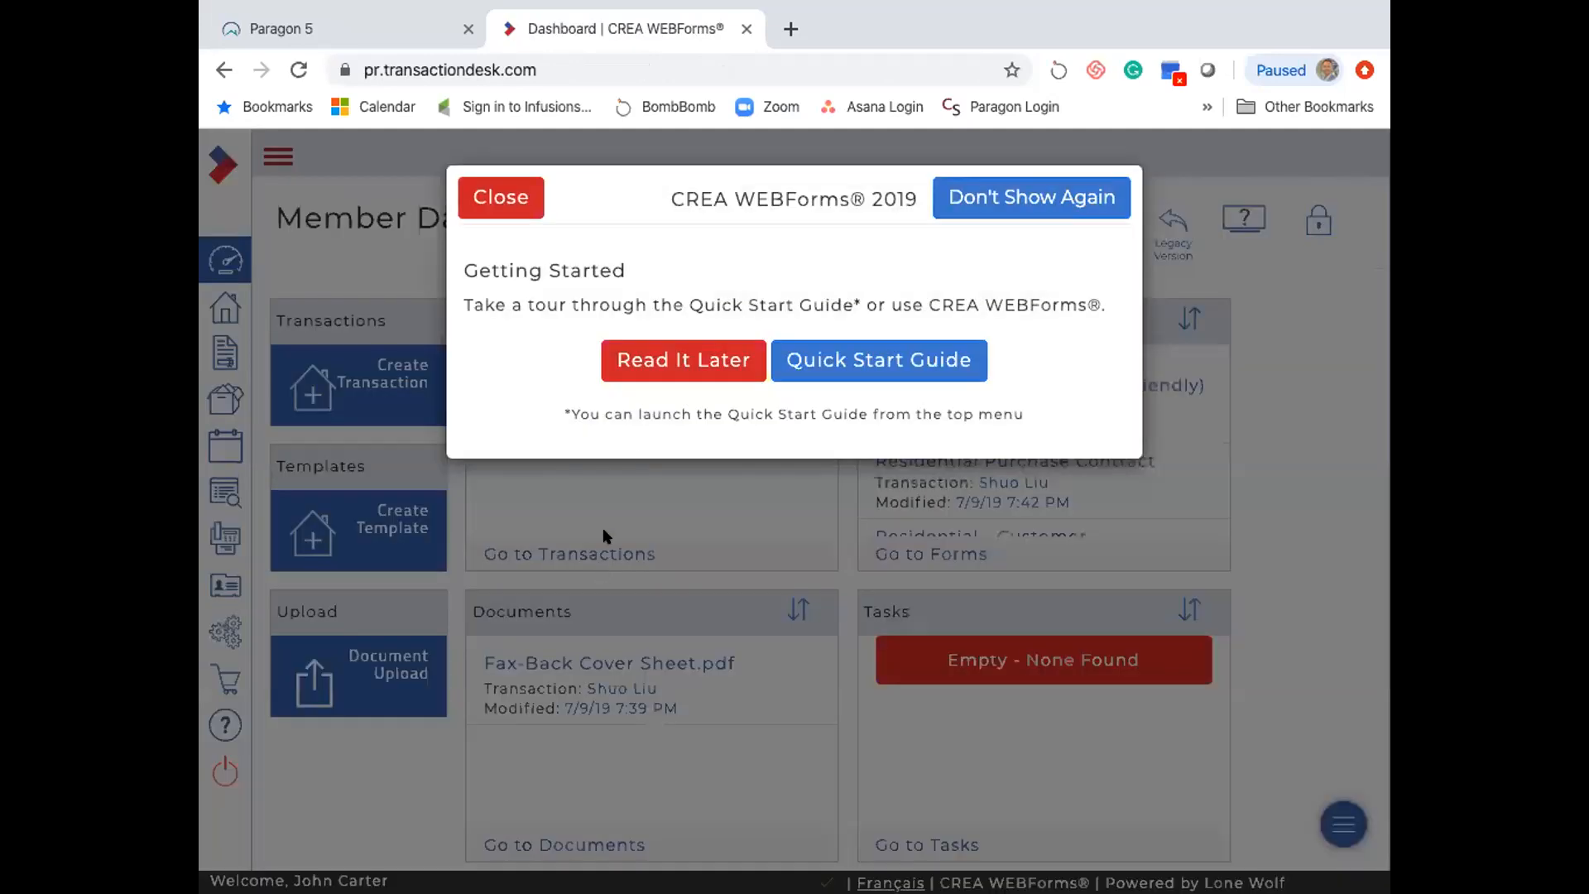
click(678, 369)
click(664, 365)
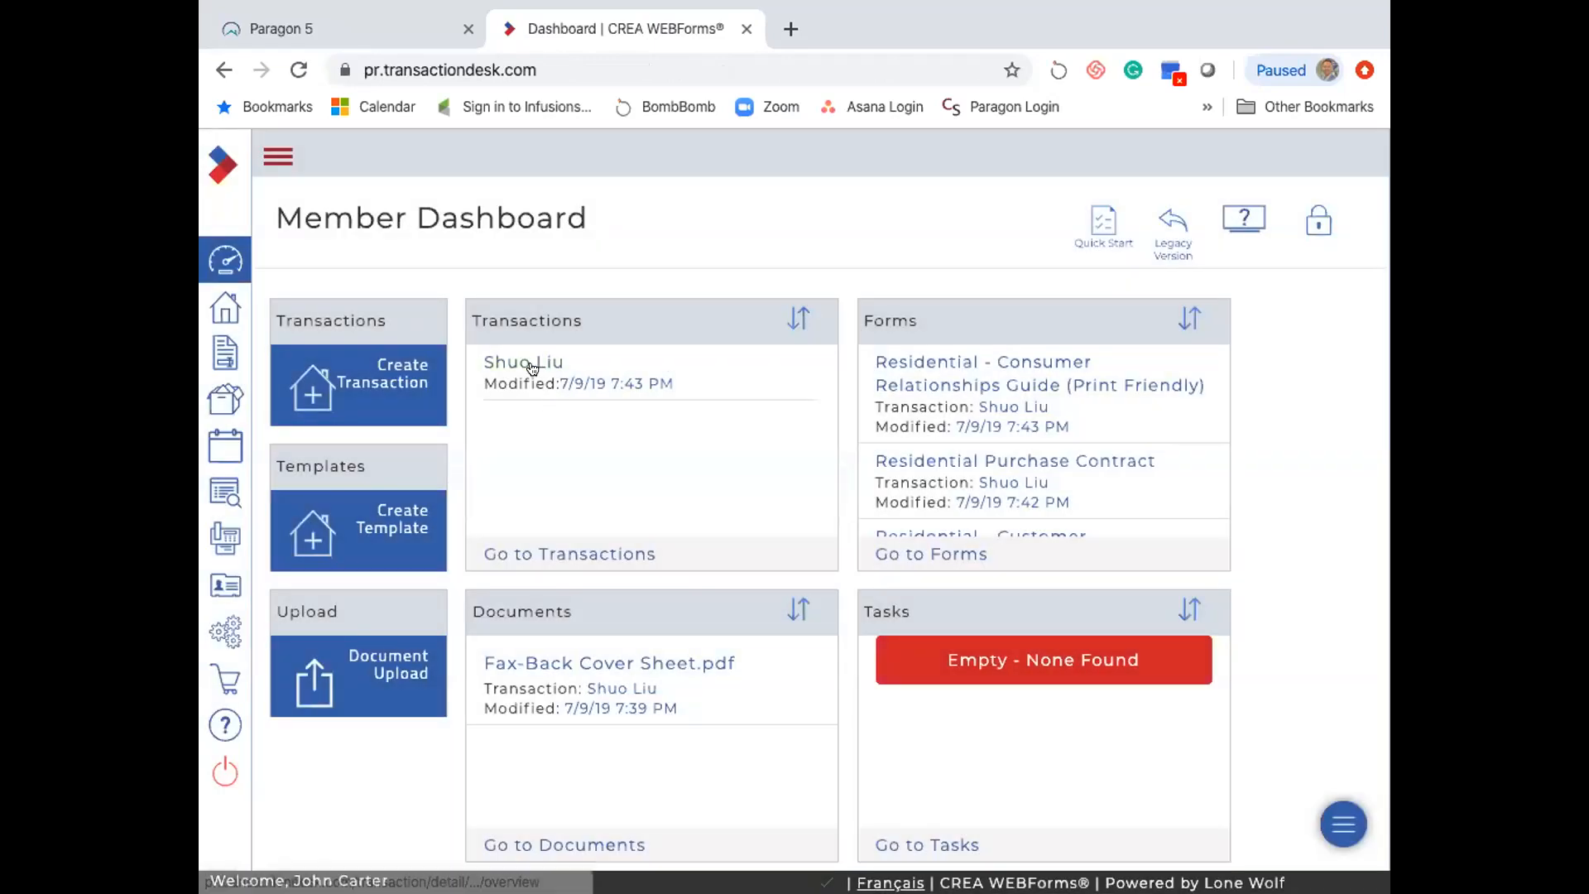
- Start a new transaction named TEST with the Seller Brokerage Agreement template and Edmonton import source
click(395, 383)
click(733, 267)
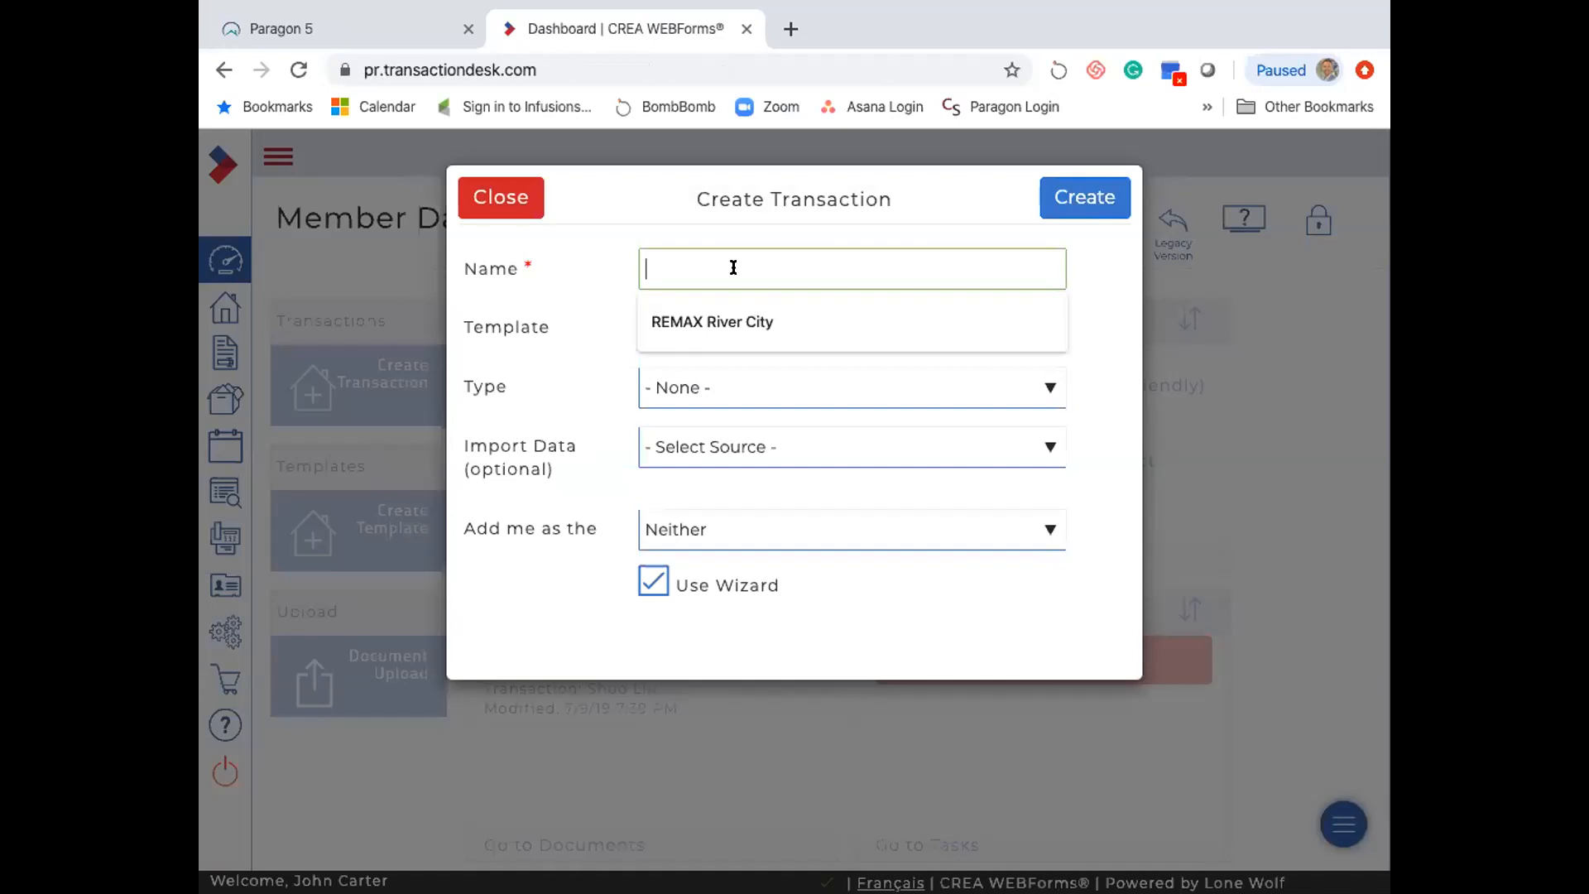
text(TEST)
click(768, 327)
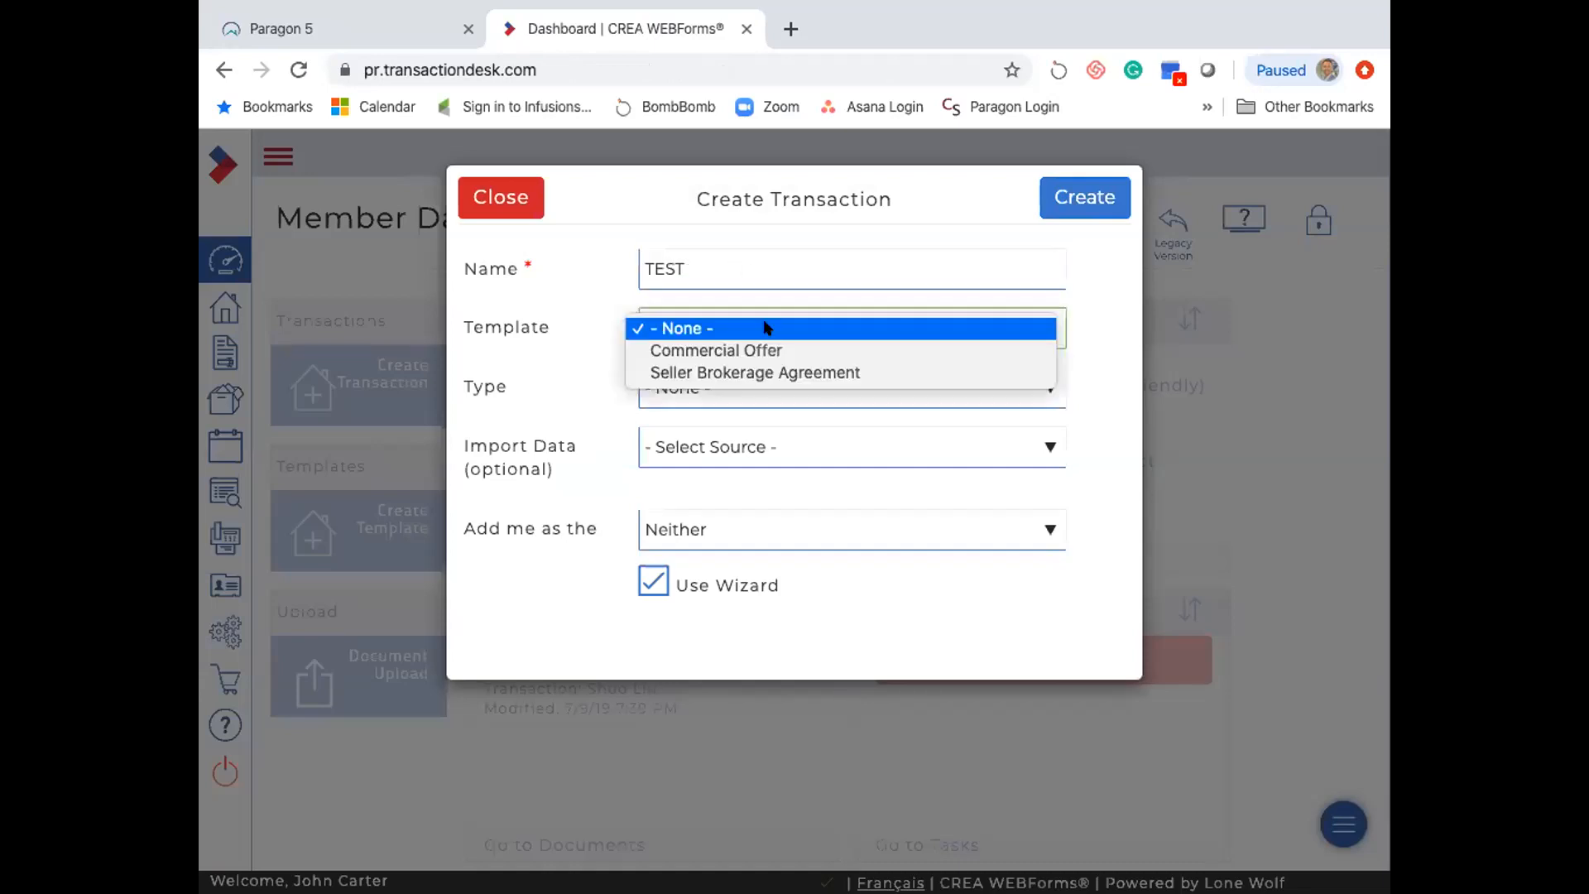
click(706, 372)
click(692, 387)
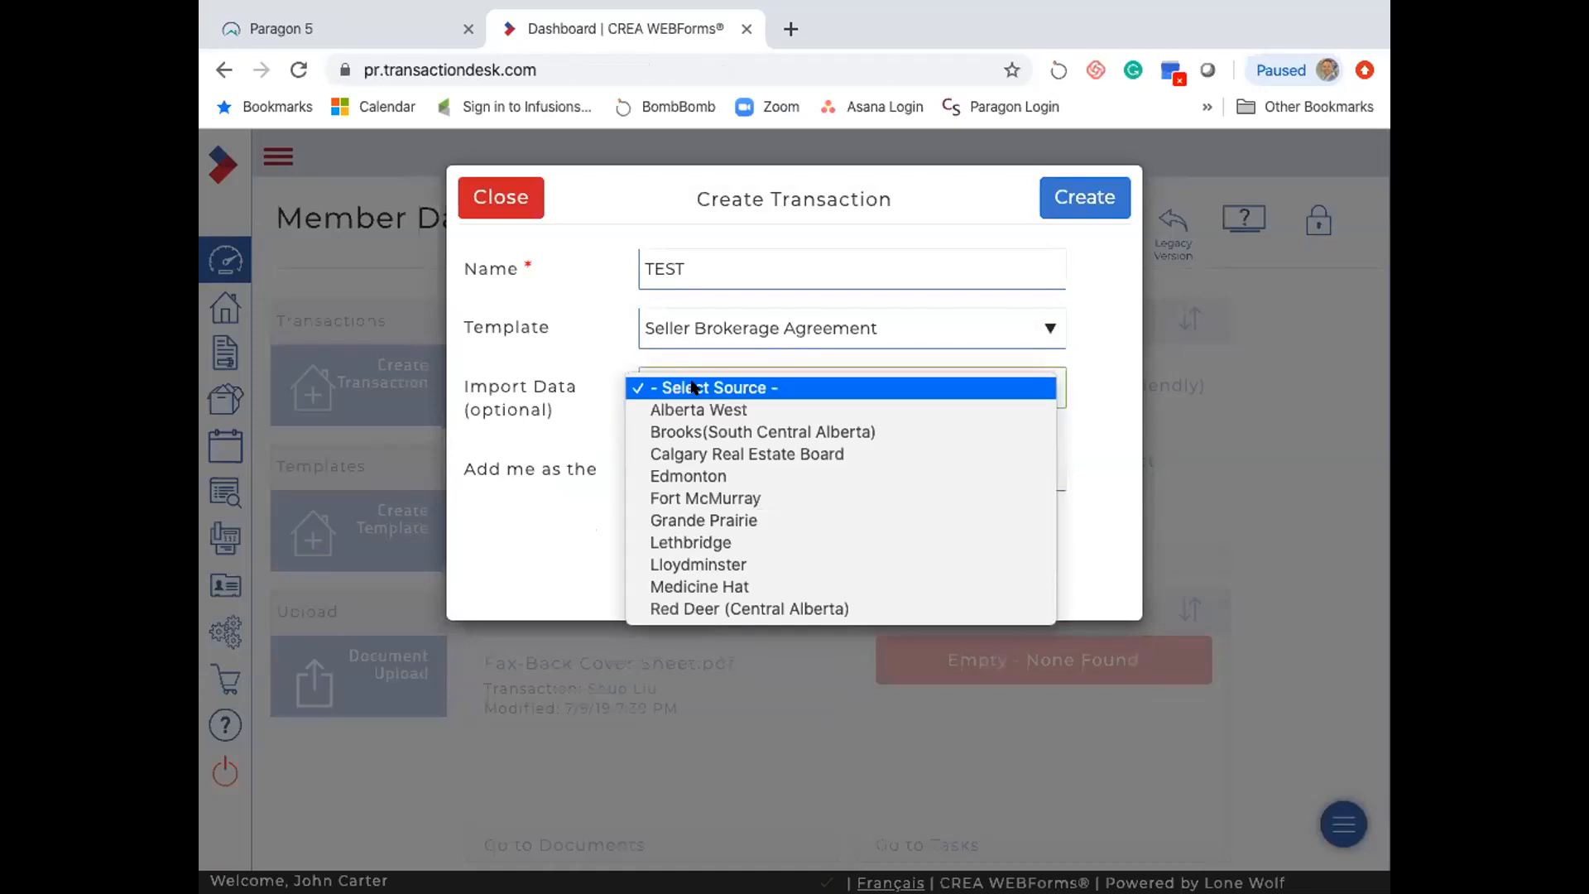
click(705, 475)
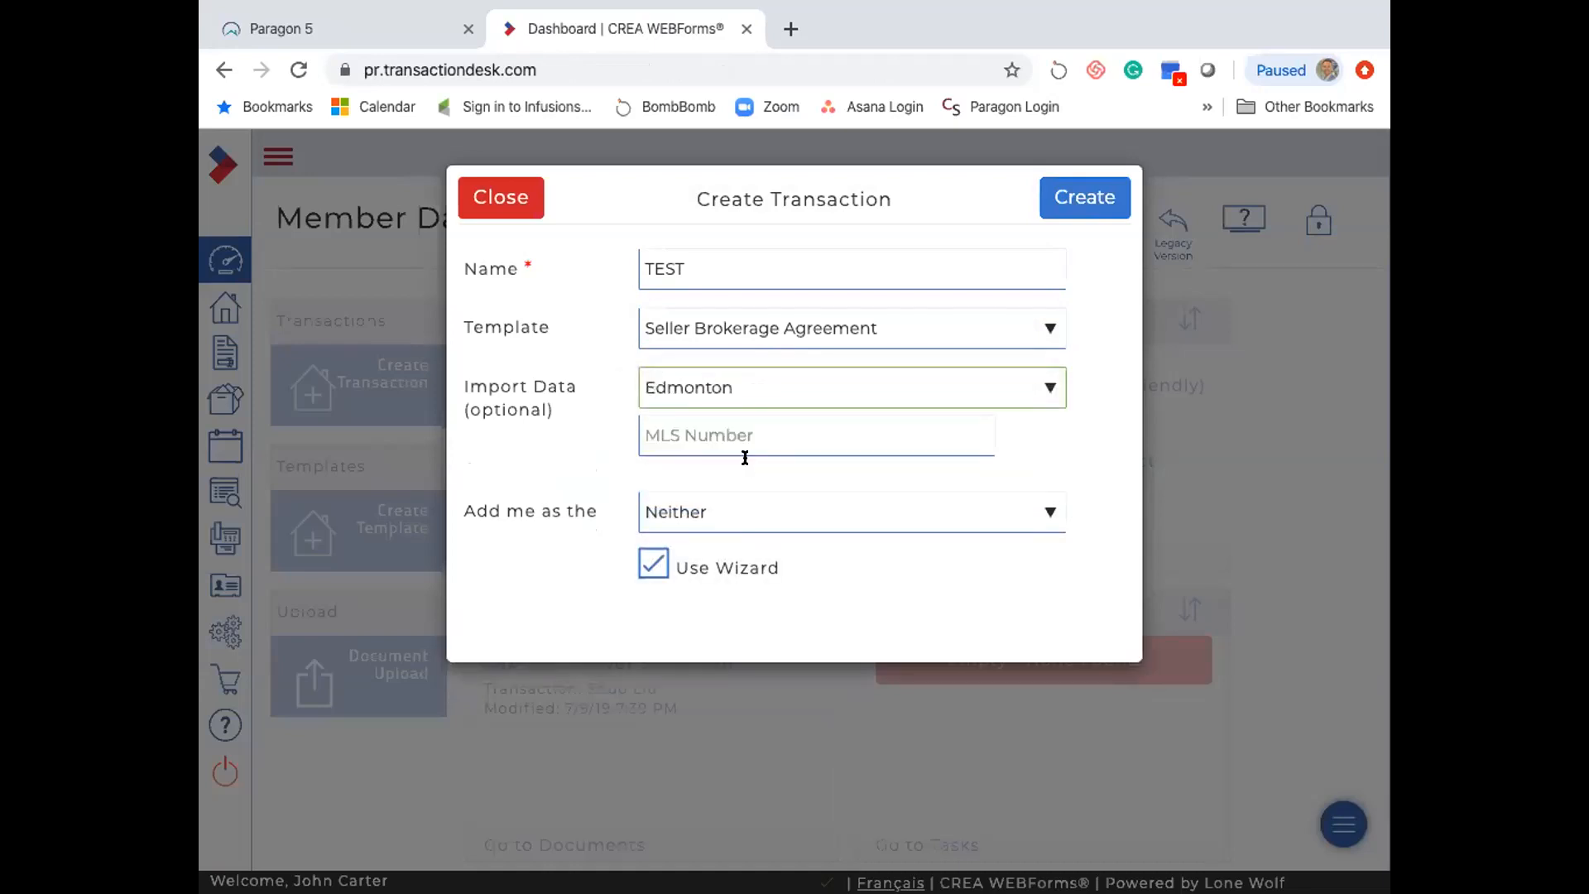
click(729, 437)
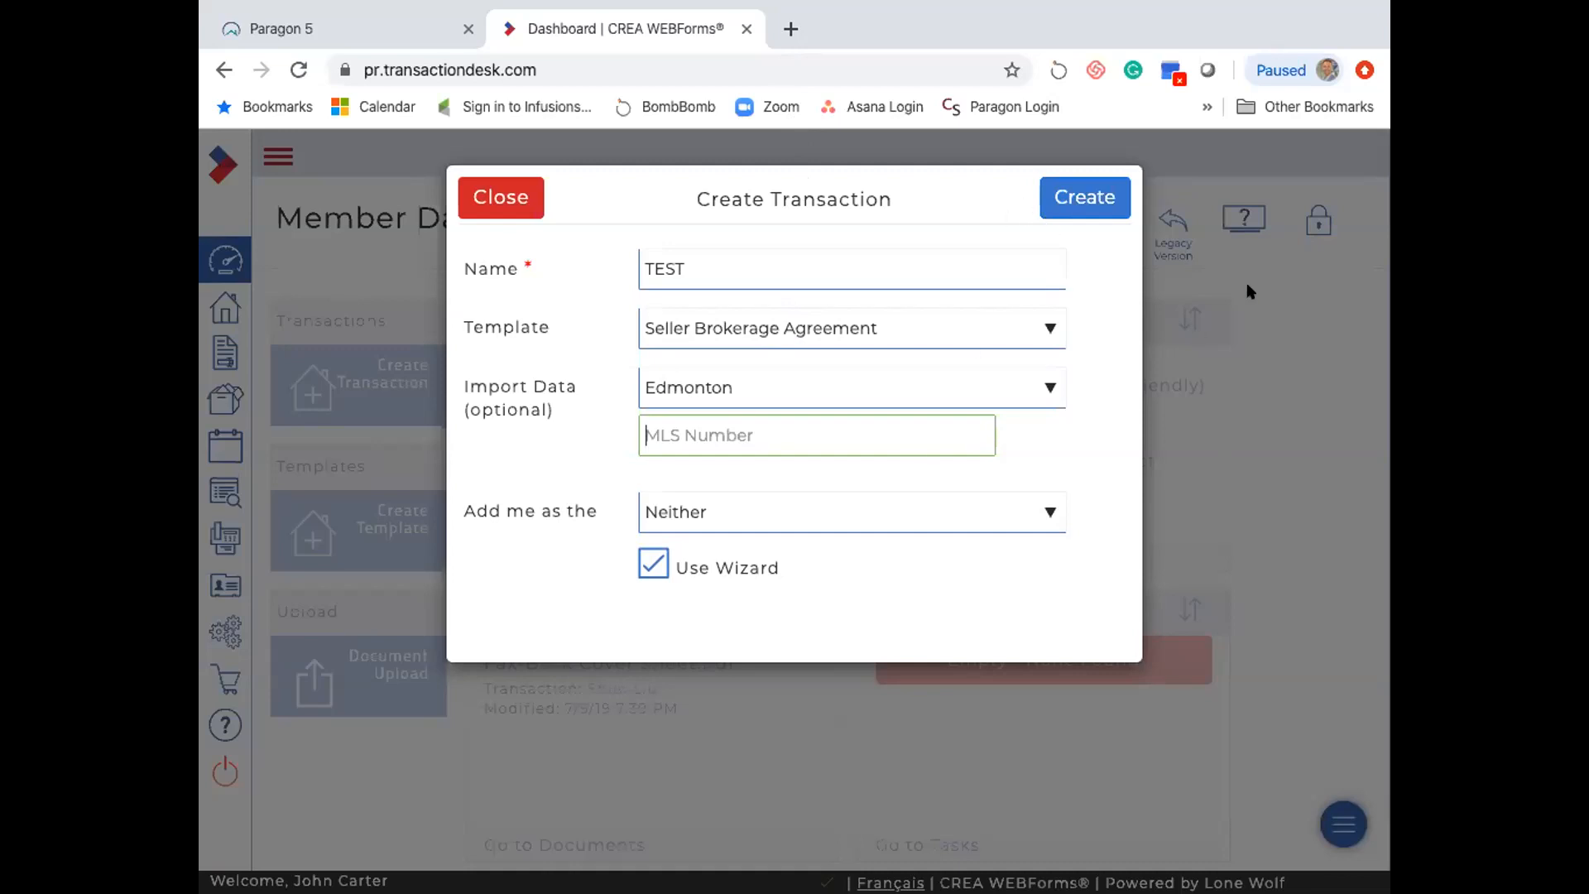
click(1306, 314)
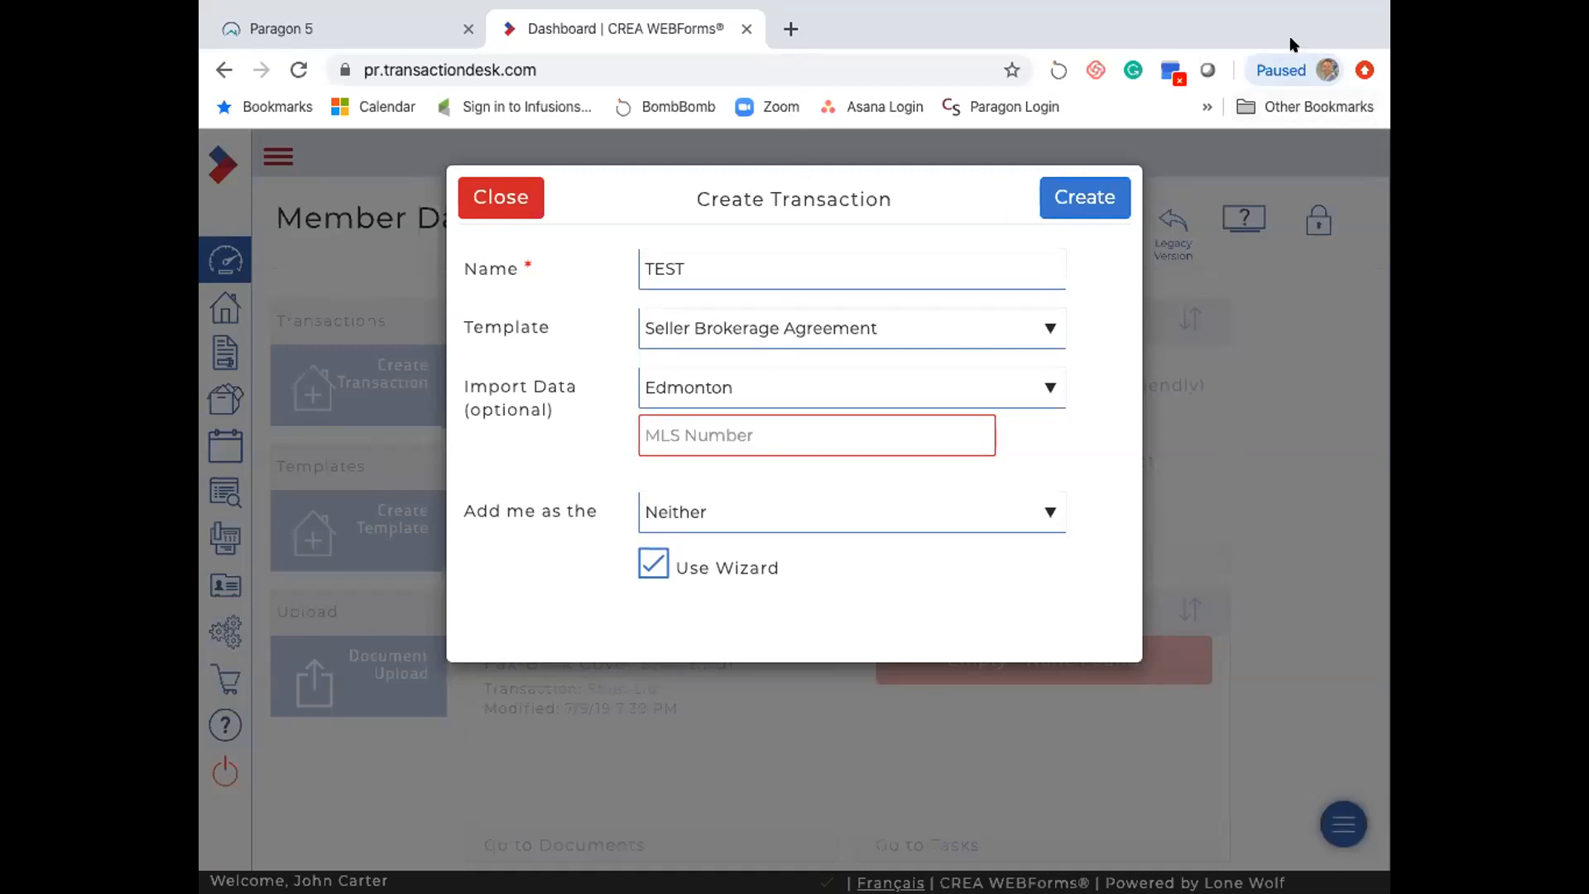
- Open rivercityrealestate.ca in a new browser tab
click(783, 30)
text(river)
key(Return)
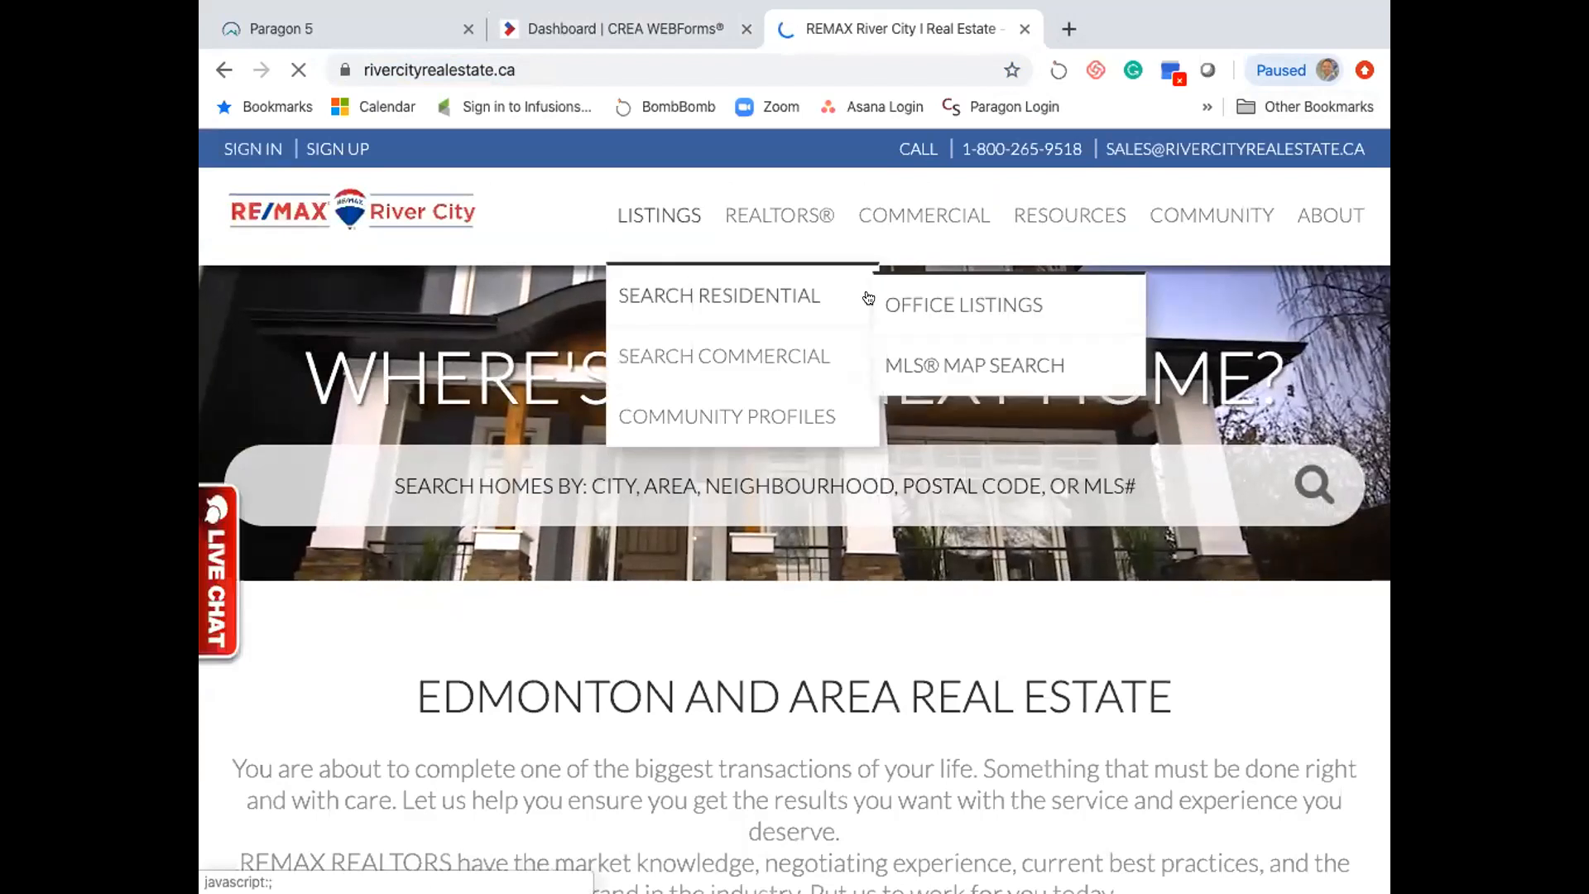
- Go to the River City office listings and select the Clareview Junction condo's MLS number E4182066
click(915, 297)
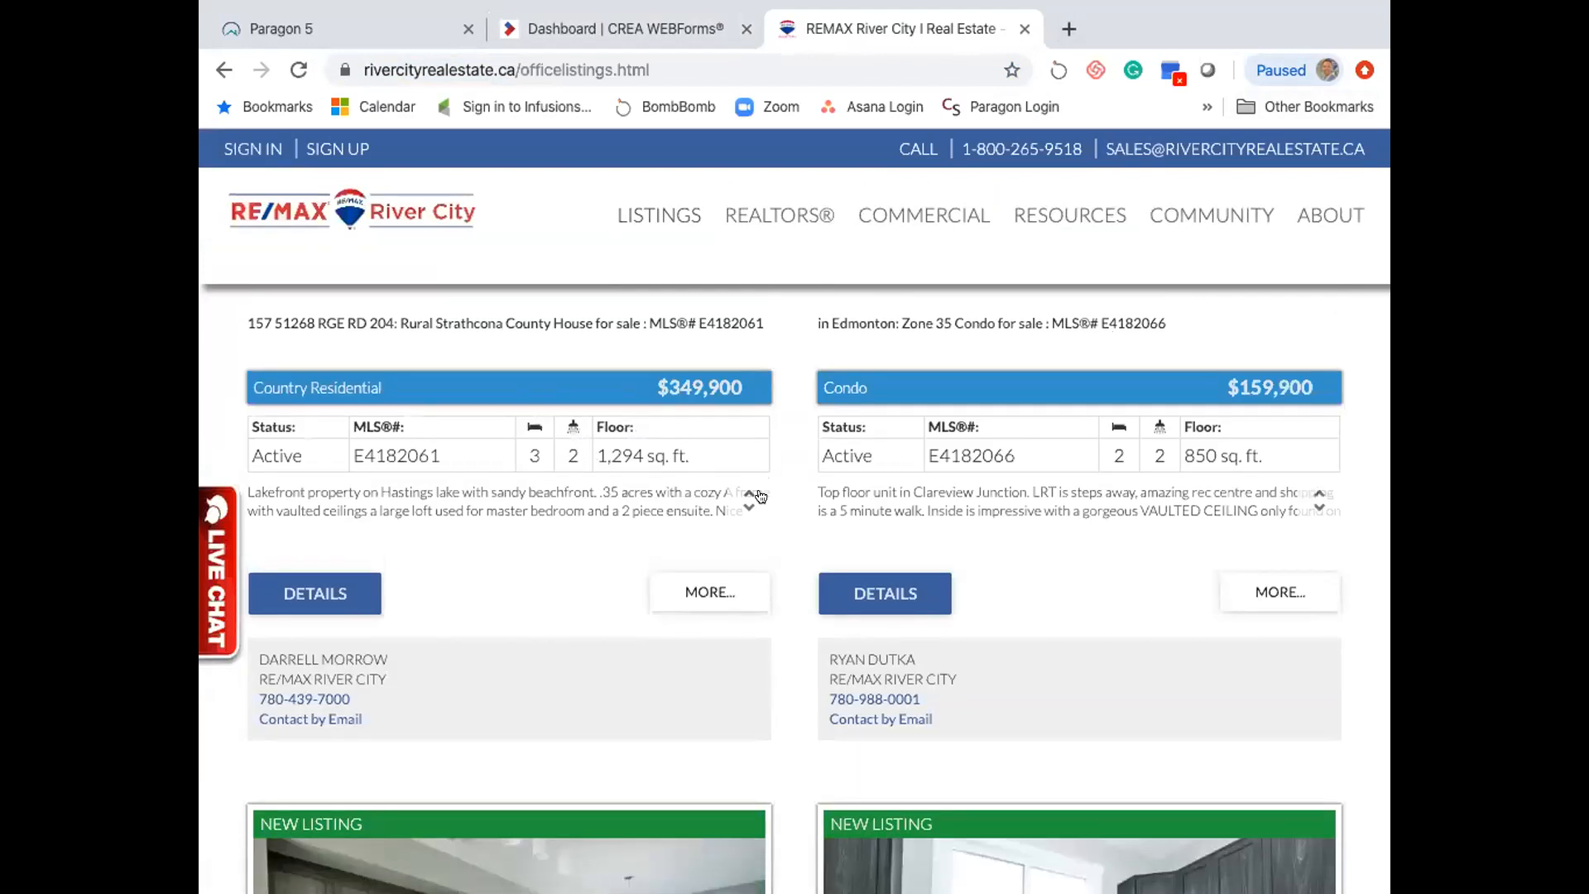
double_click(965, 446)
key(ctrl+c)
- Paste MLS number E4182066, add yourself as Buying Agent, and try creating the transaction
click(584, 30)
key(ctrl+v)
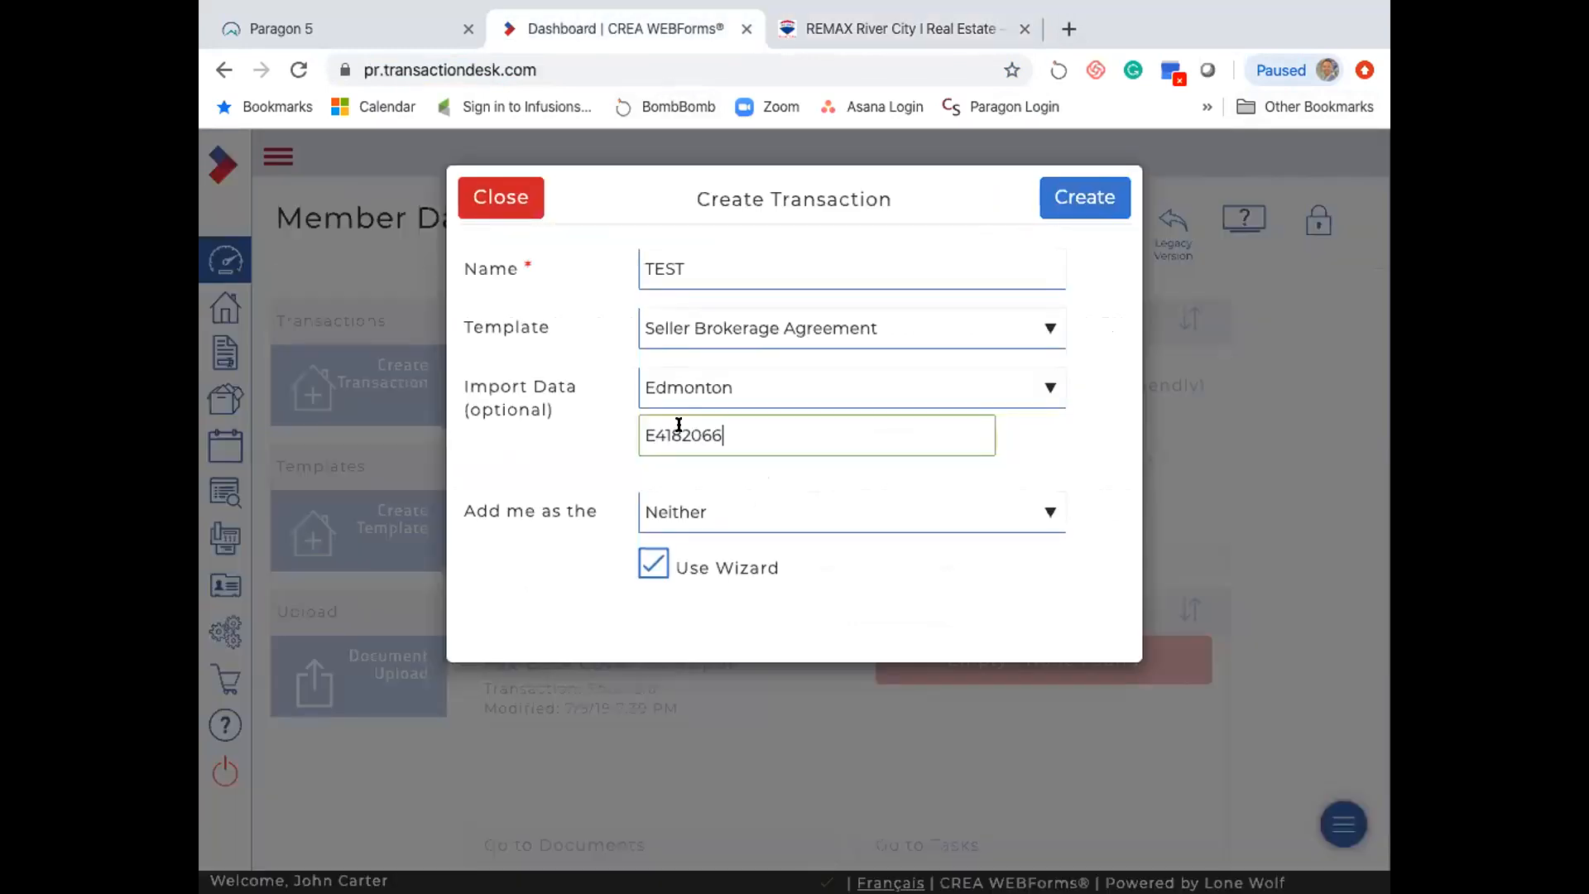
click(706, 515)
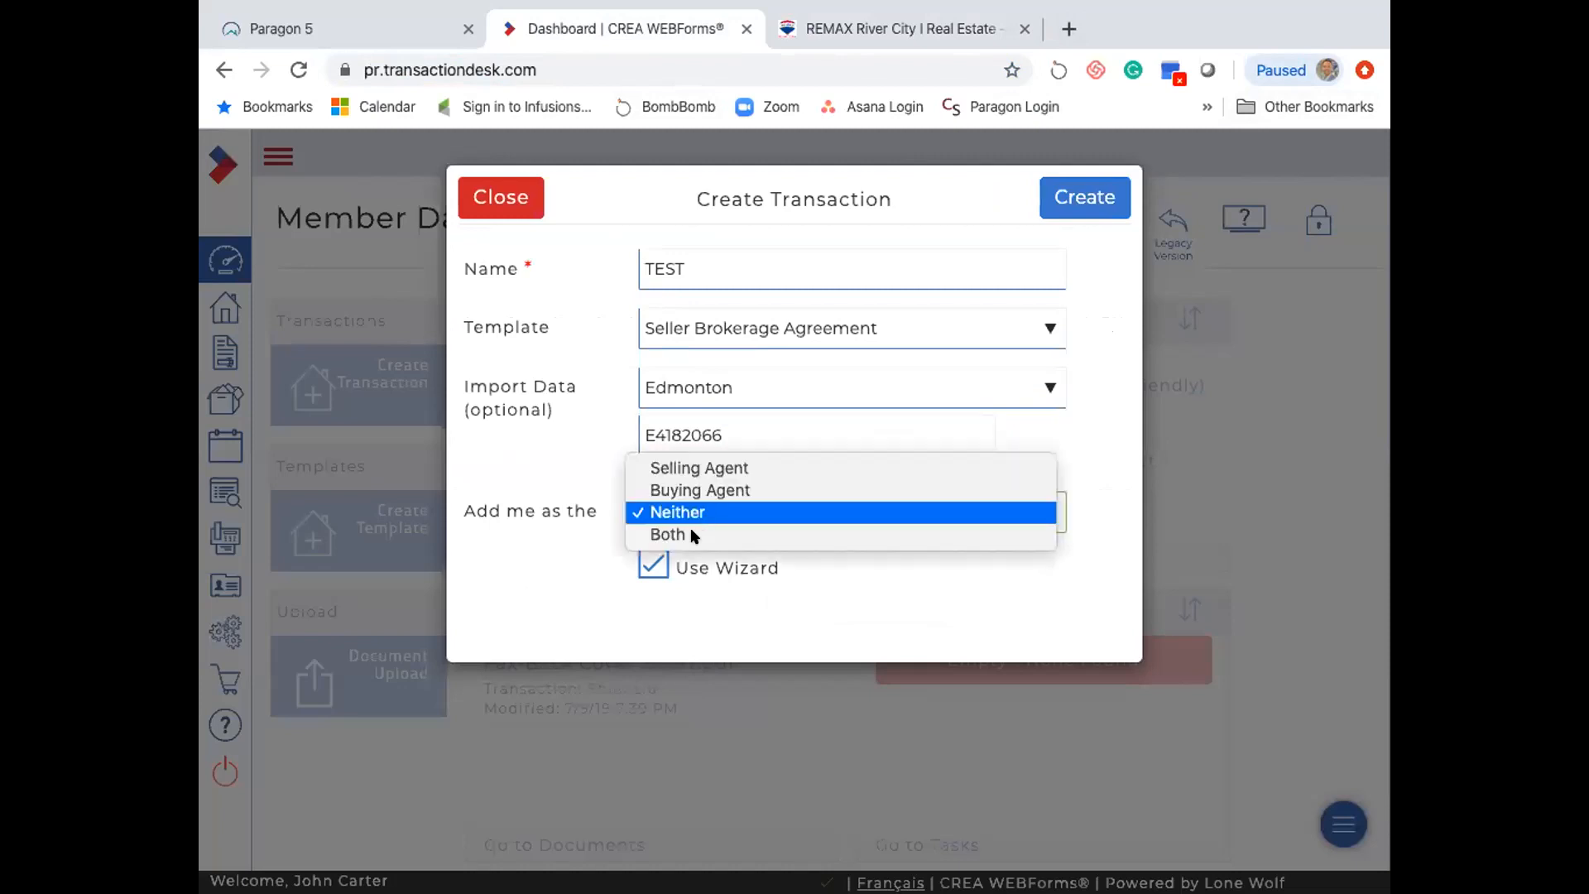
click(706, 493)
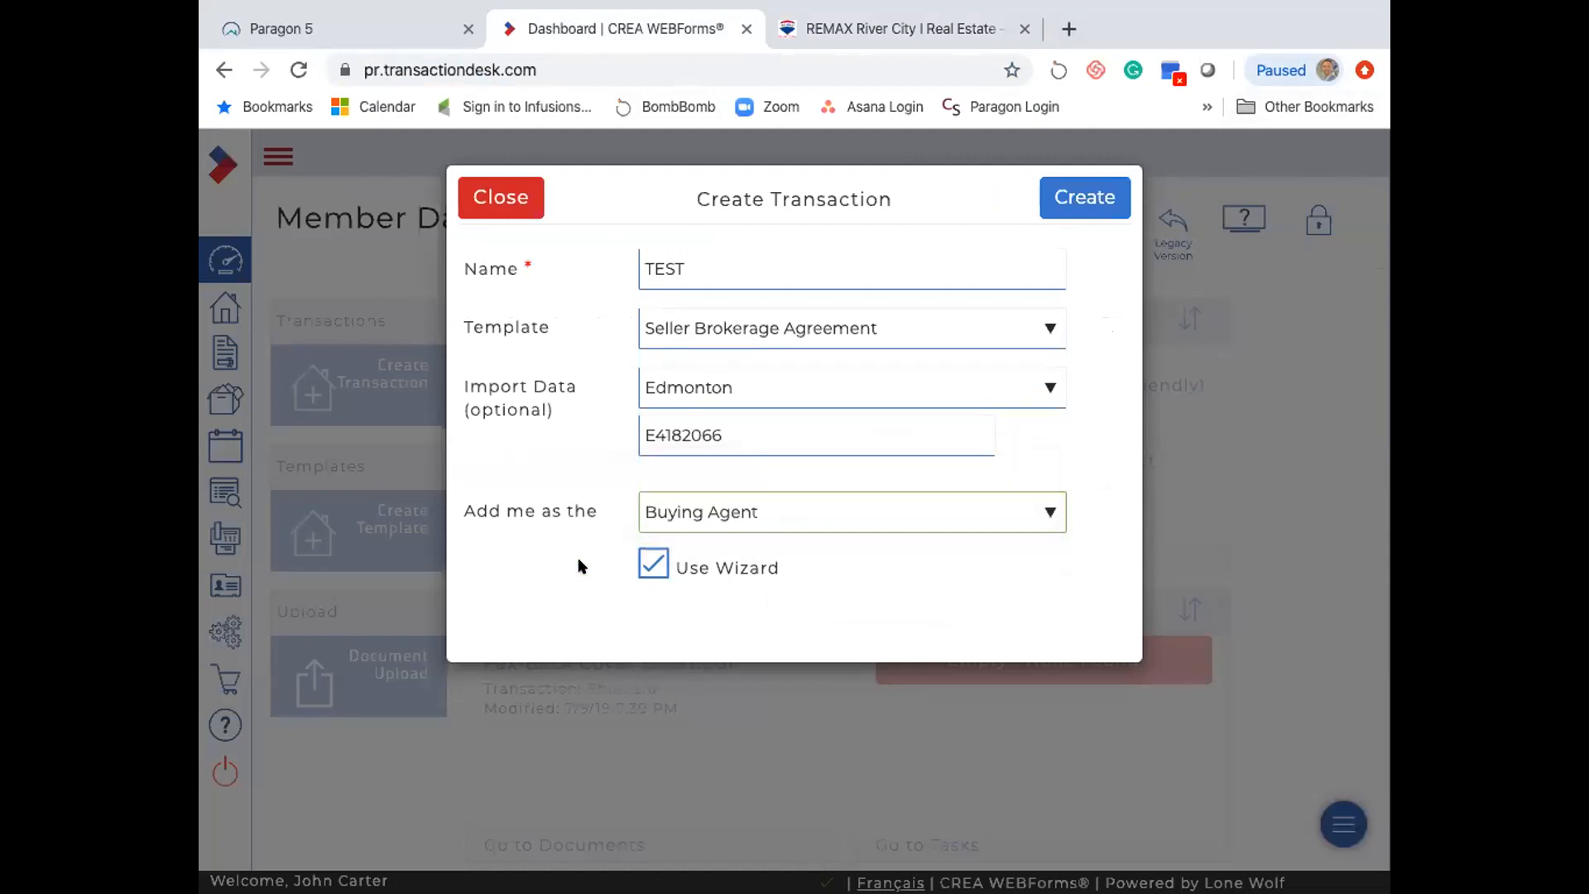
click(1064, 195)
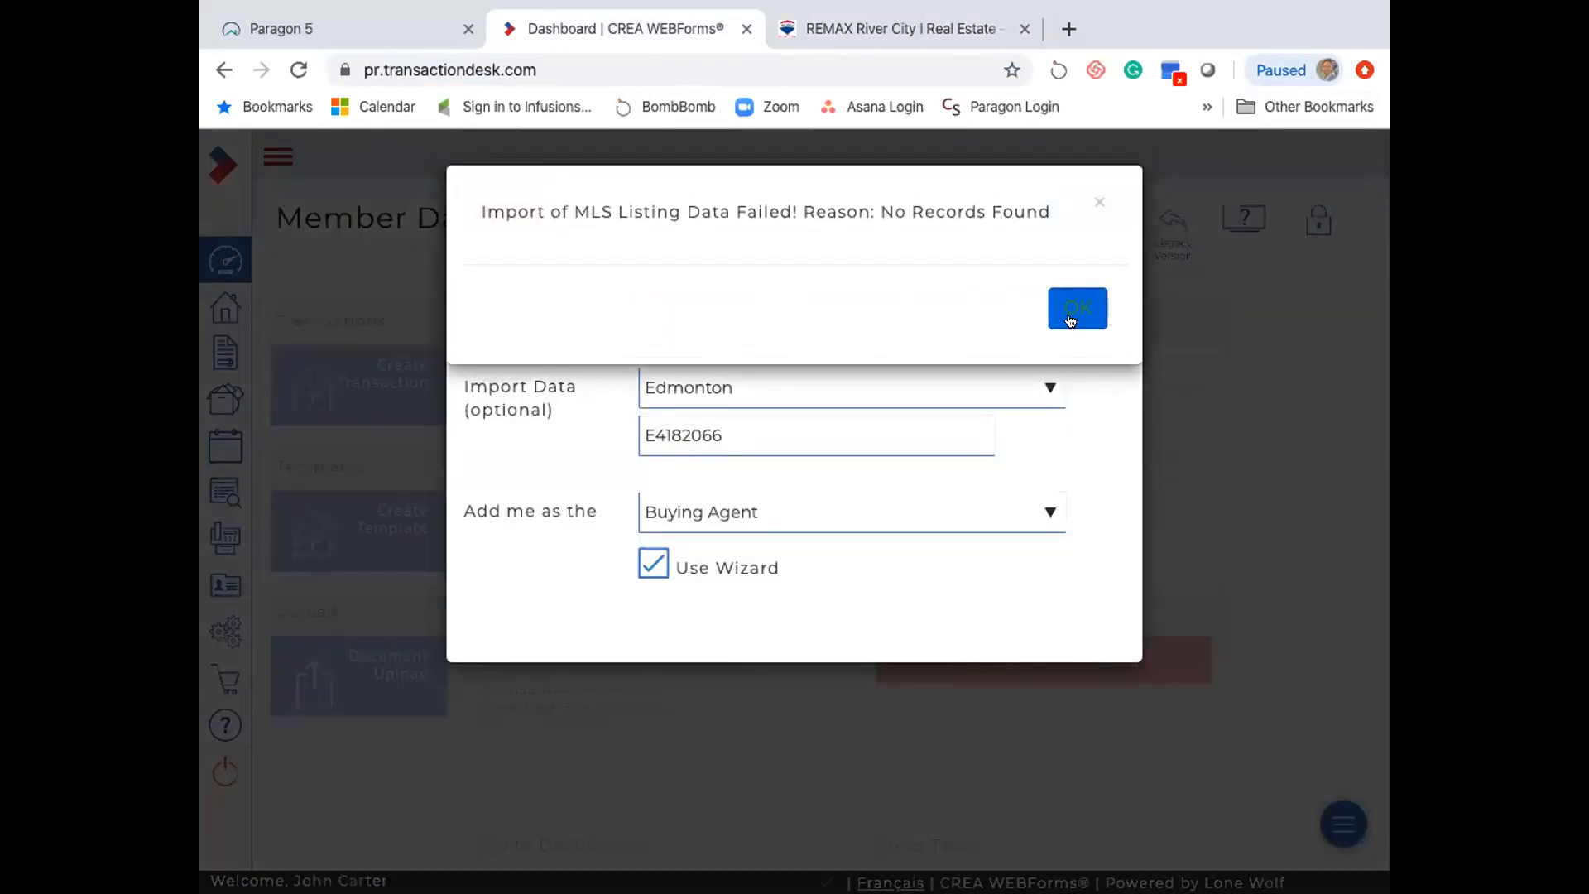
click(1077, 310)
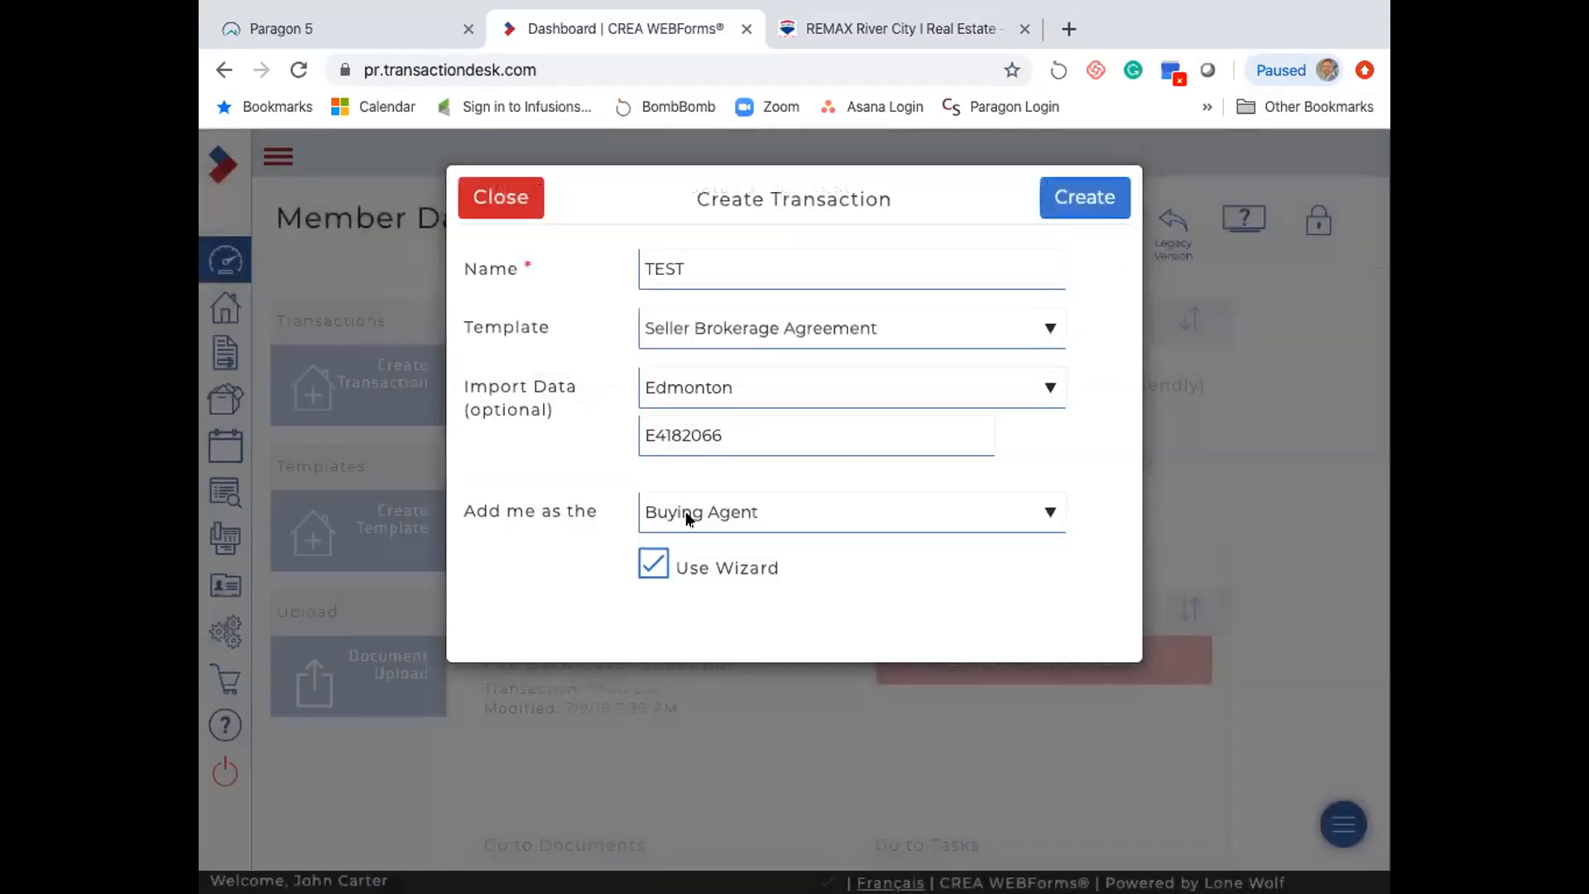
- Remove the template, set the type to Residential, and retry creation, which fails again
click(717, 327)
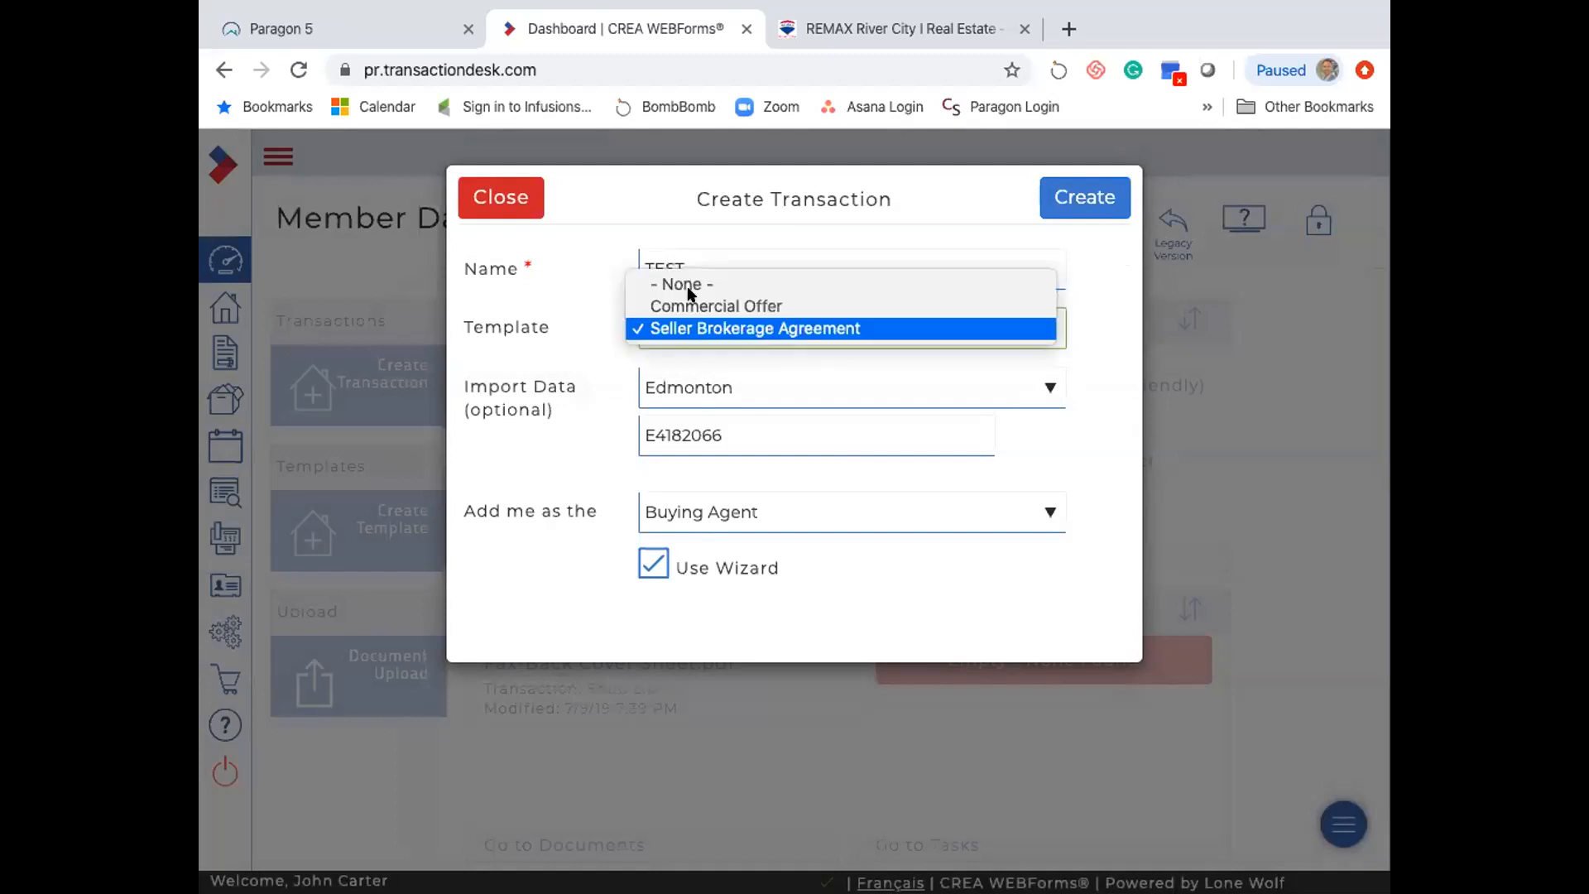
click(680, 284)
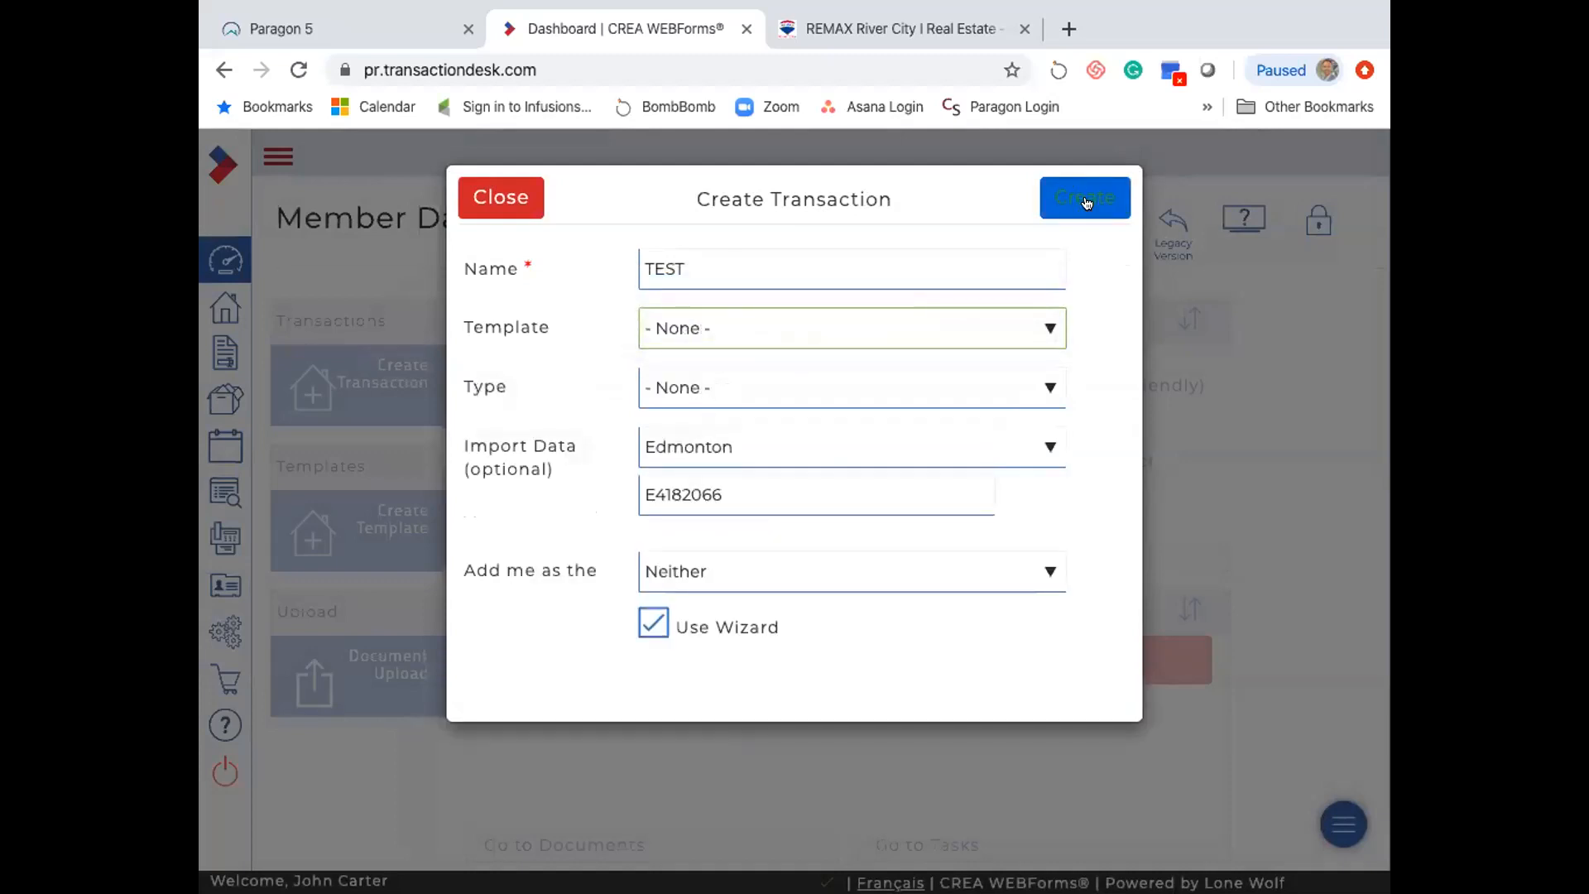
click(710, 388)
click(727, 431)
click(1071, 198)
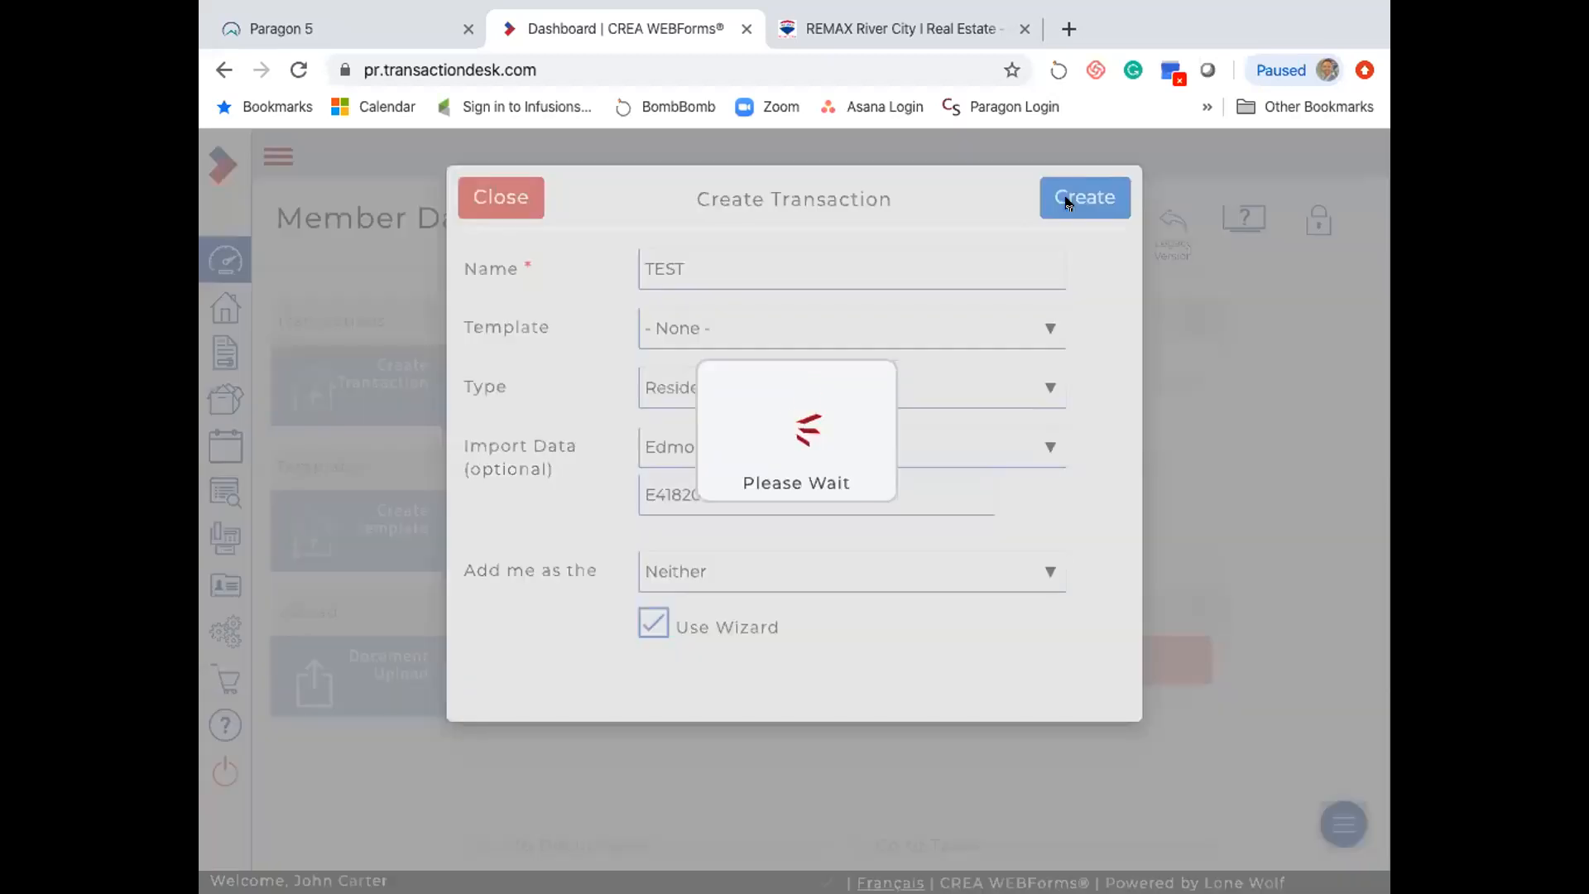
click(1074, 308)
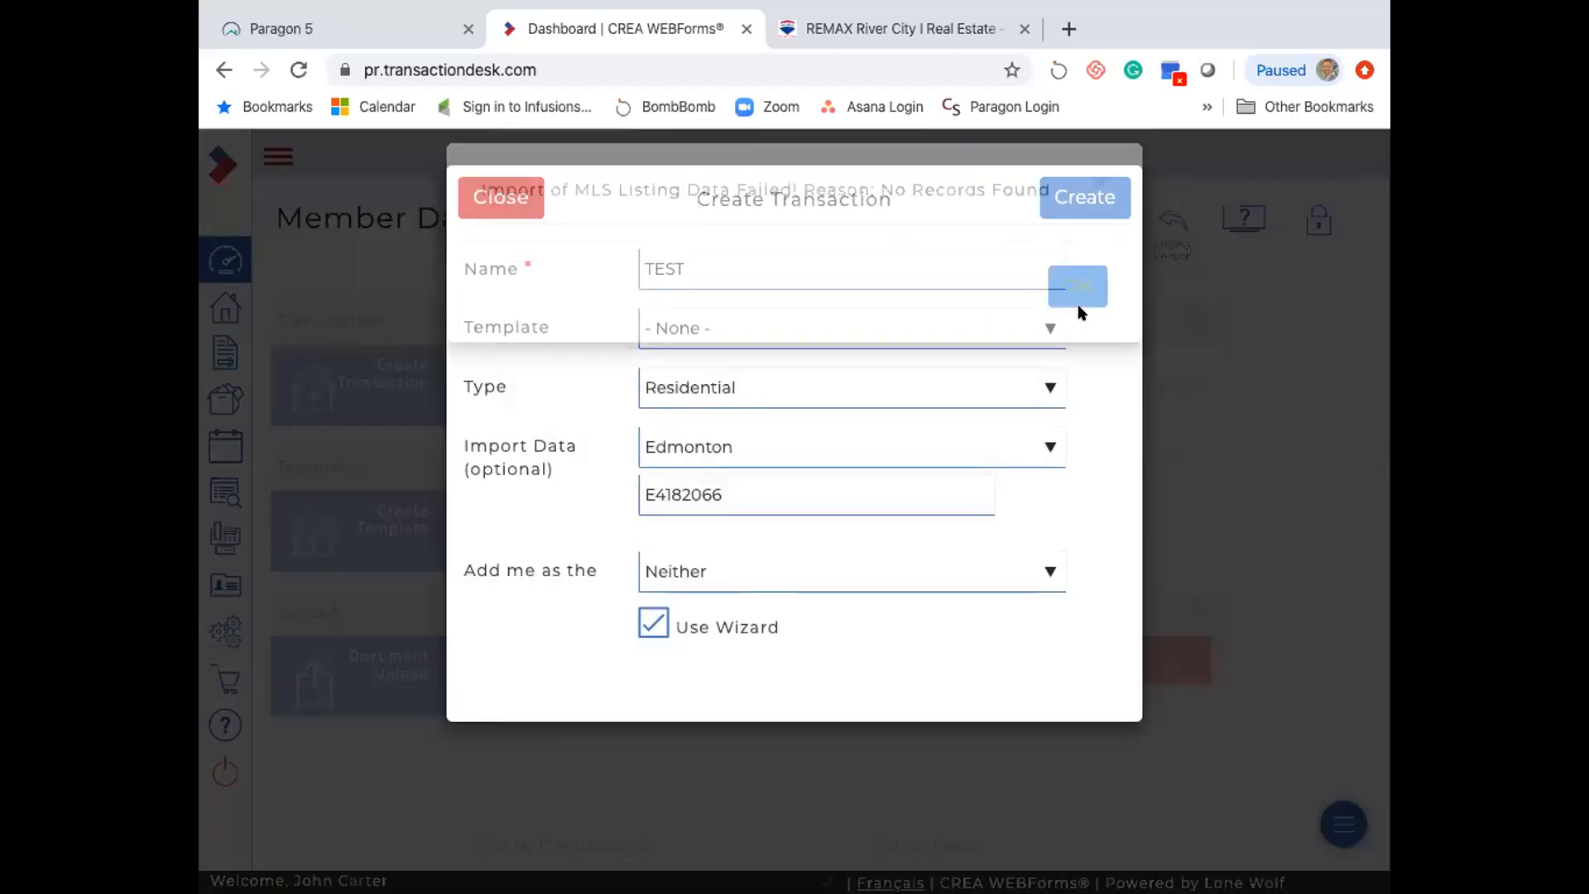
- Keep no template, re-add yourself as Buying Agent, and retry once more, dismissing 'No Records Found'
click(727, 326)
click(727, 325)
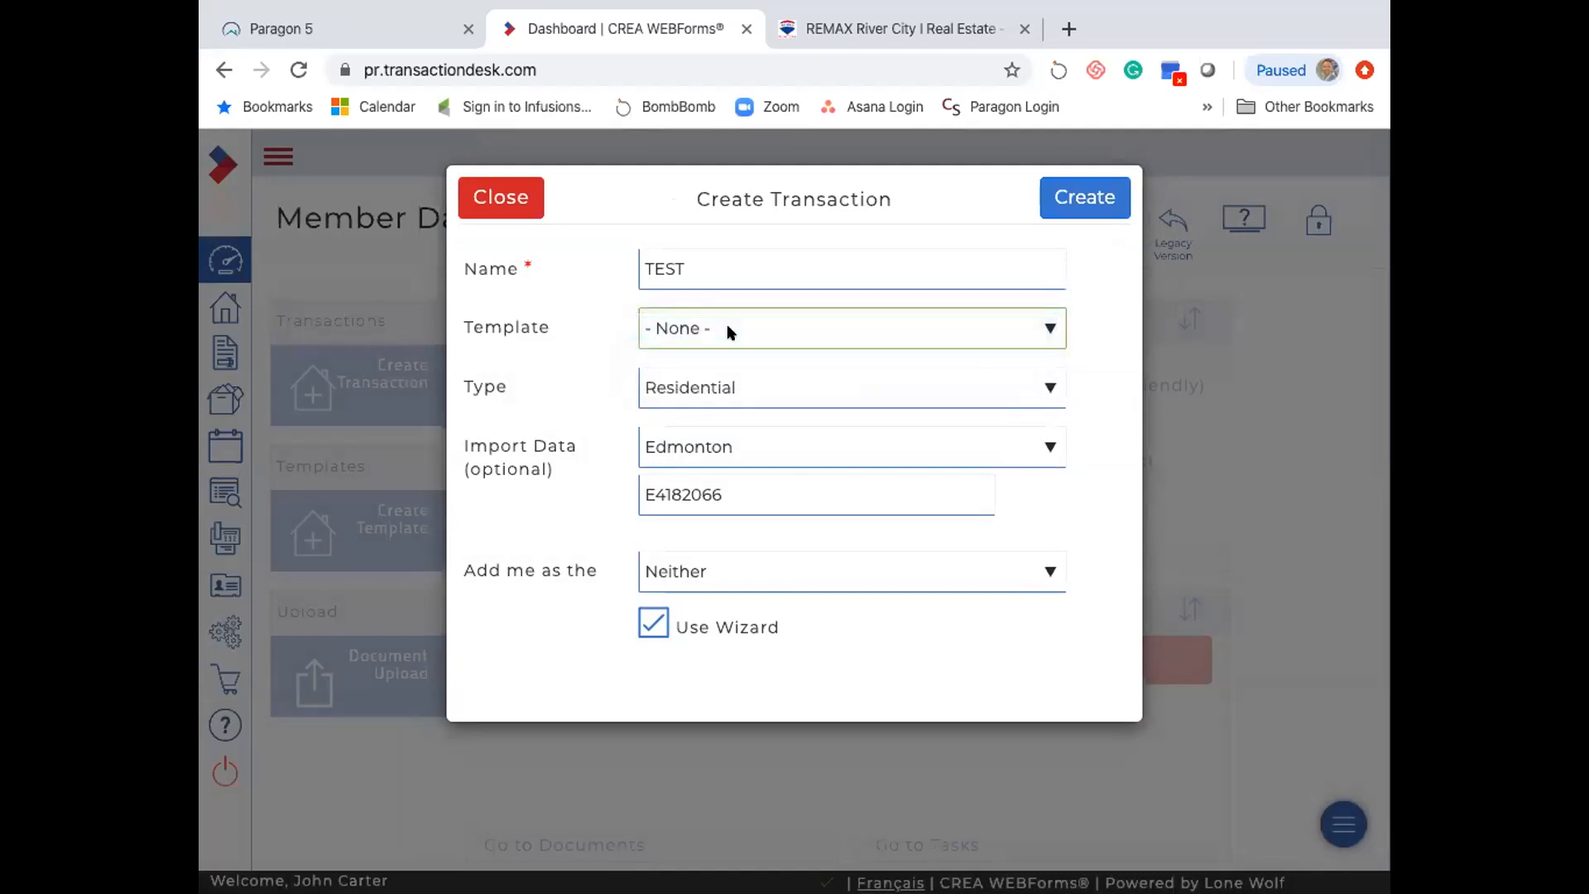
click(748, 481)
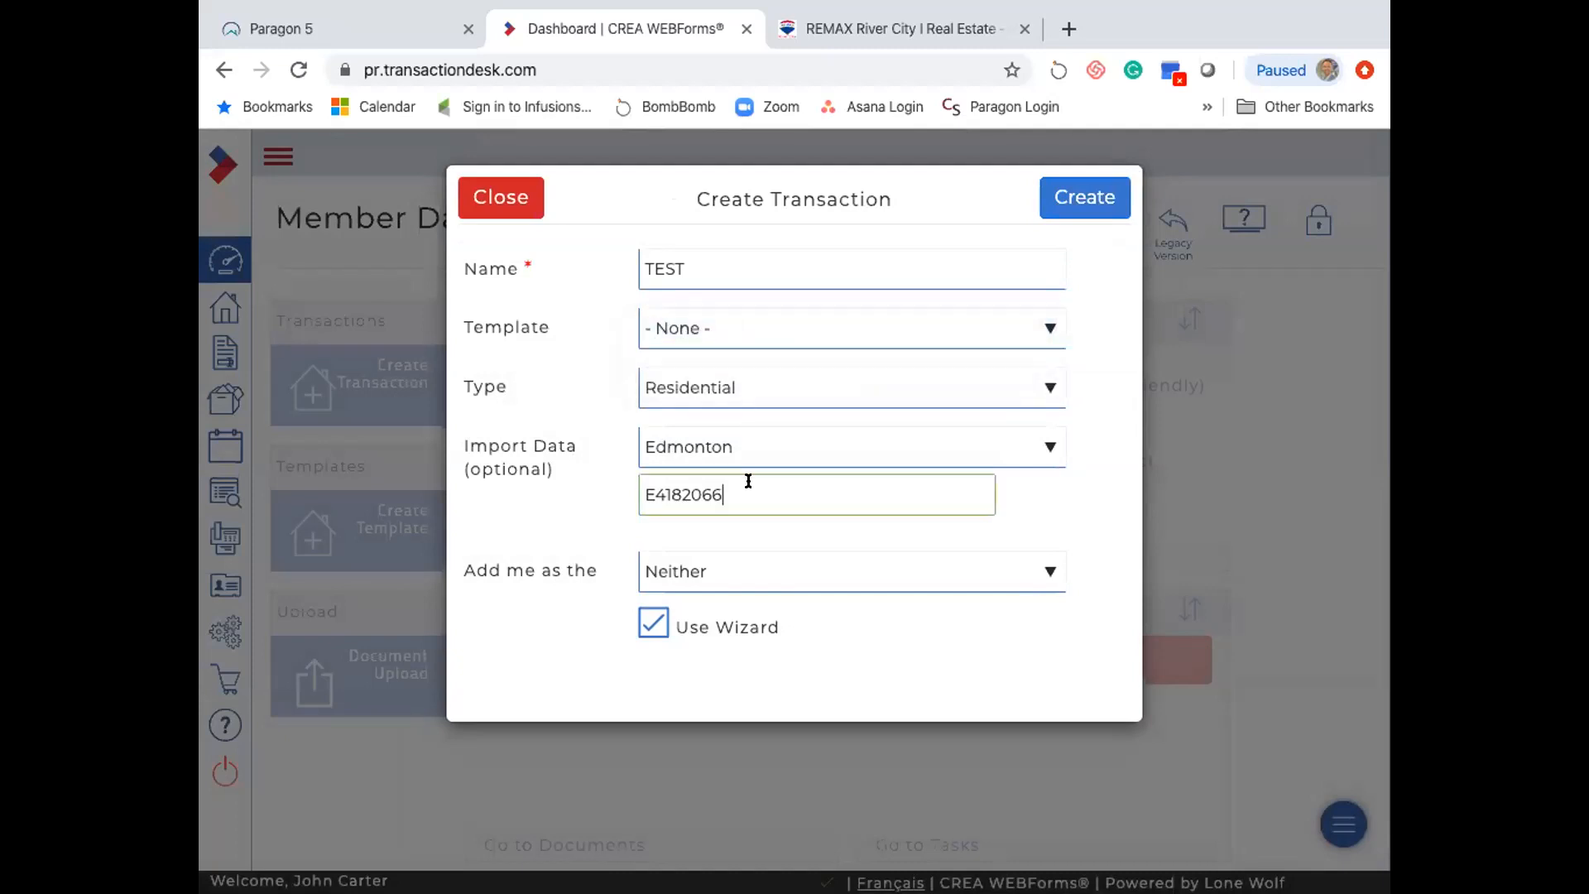
click(715, 569)
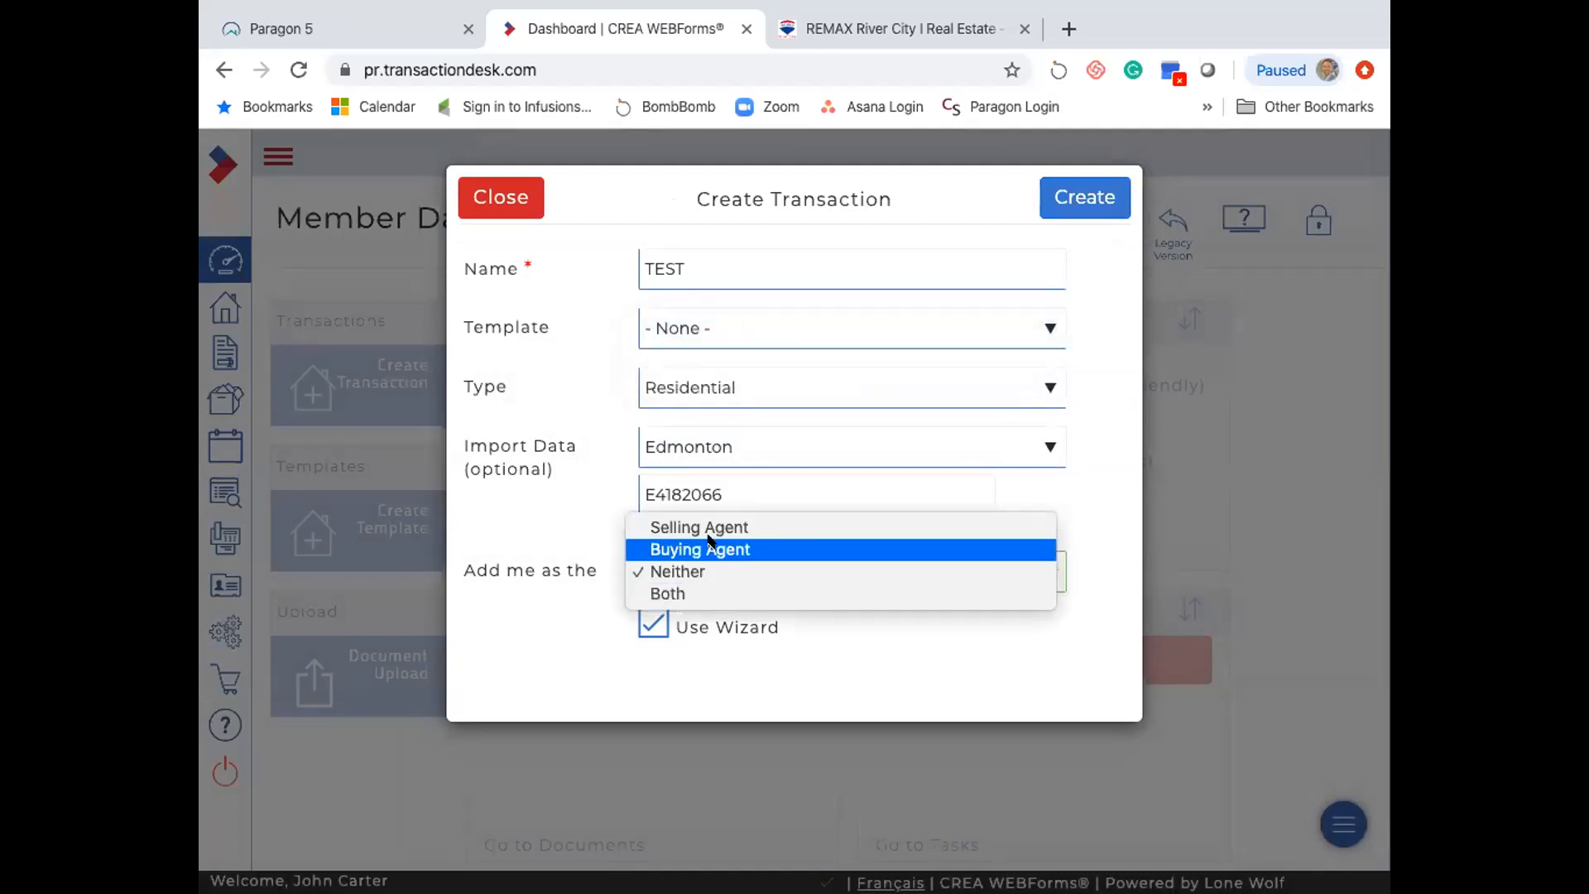
click(709, 549)
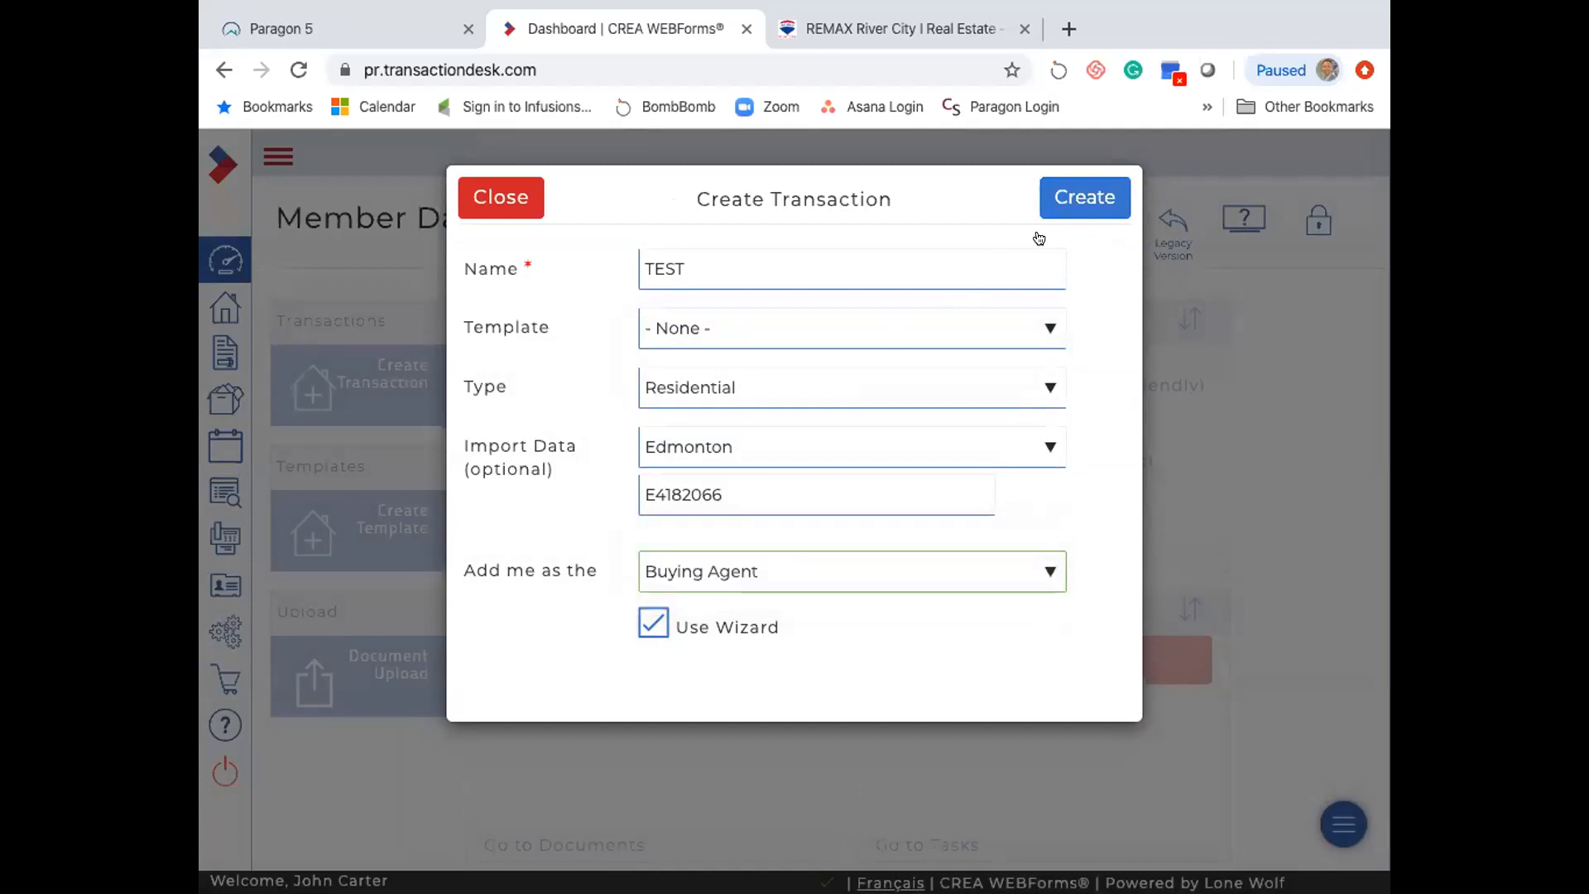
click(1078, 198)
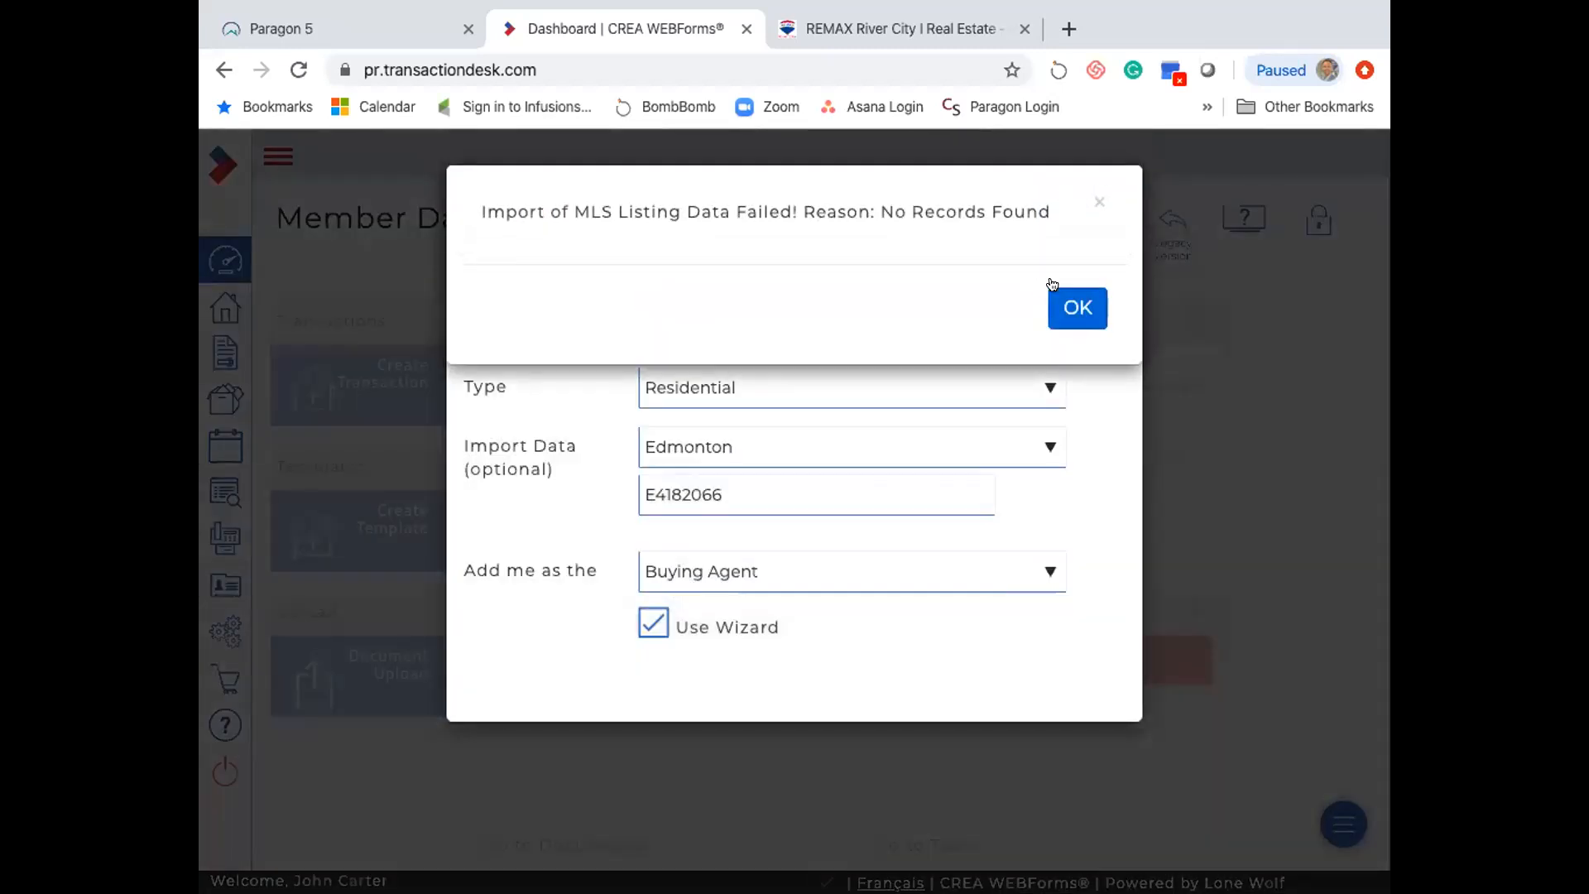
click(1069, 301)
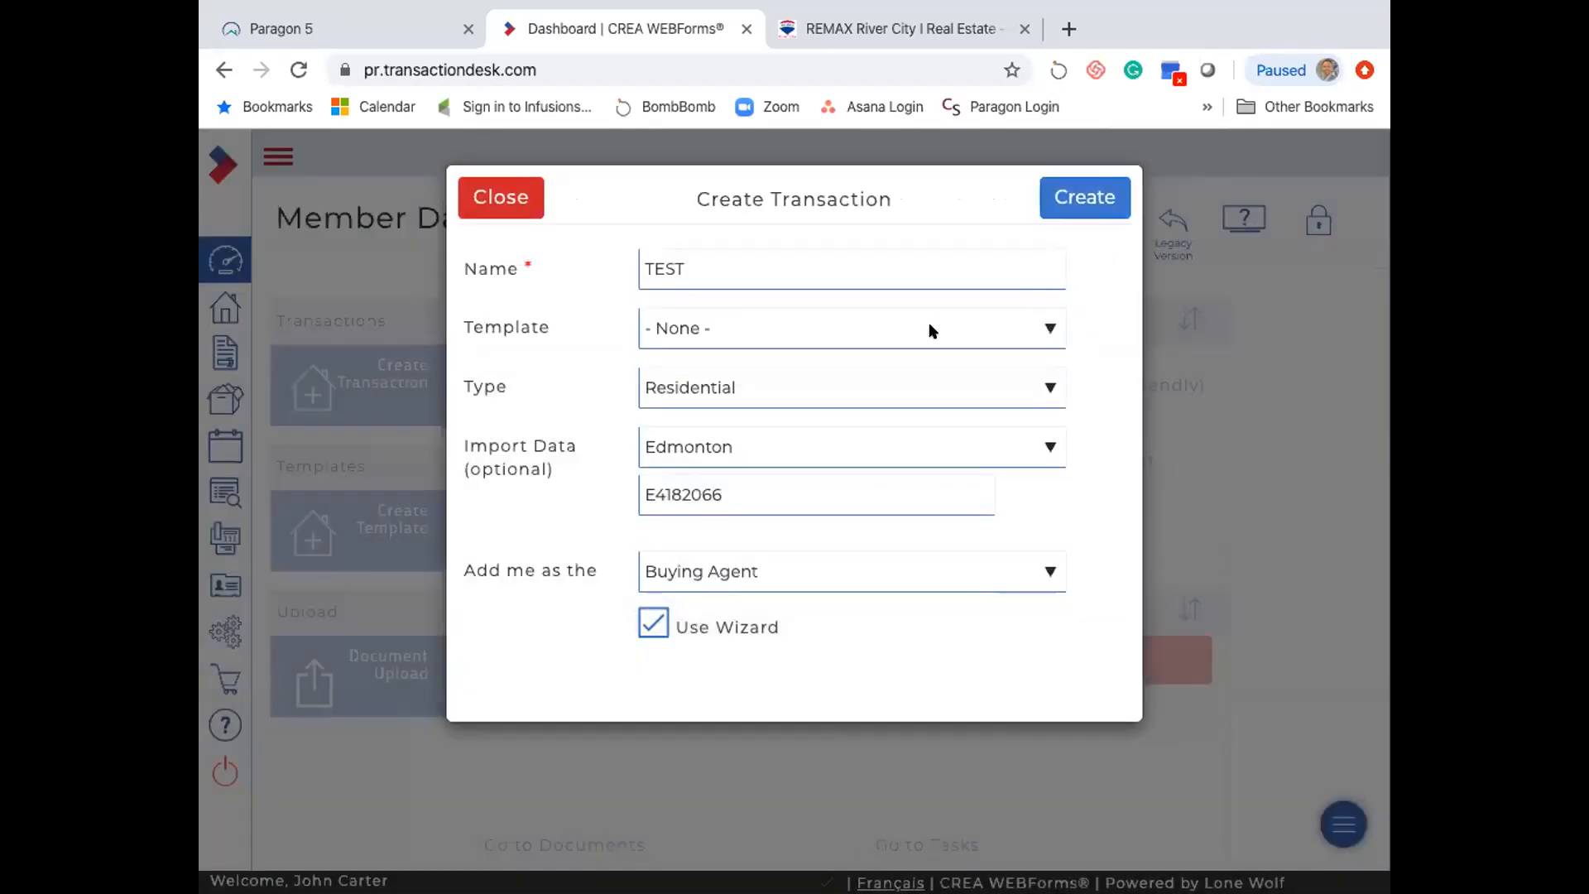
- Back on the River City office listings, select MLS number E4182082
click(861, 32)
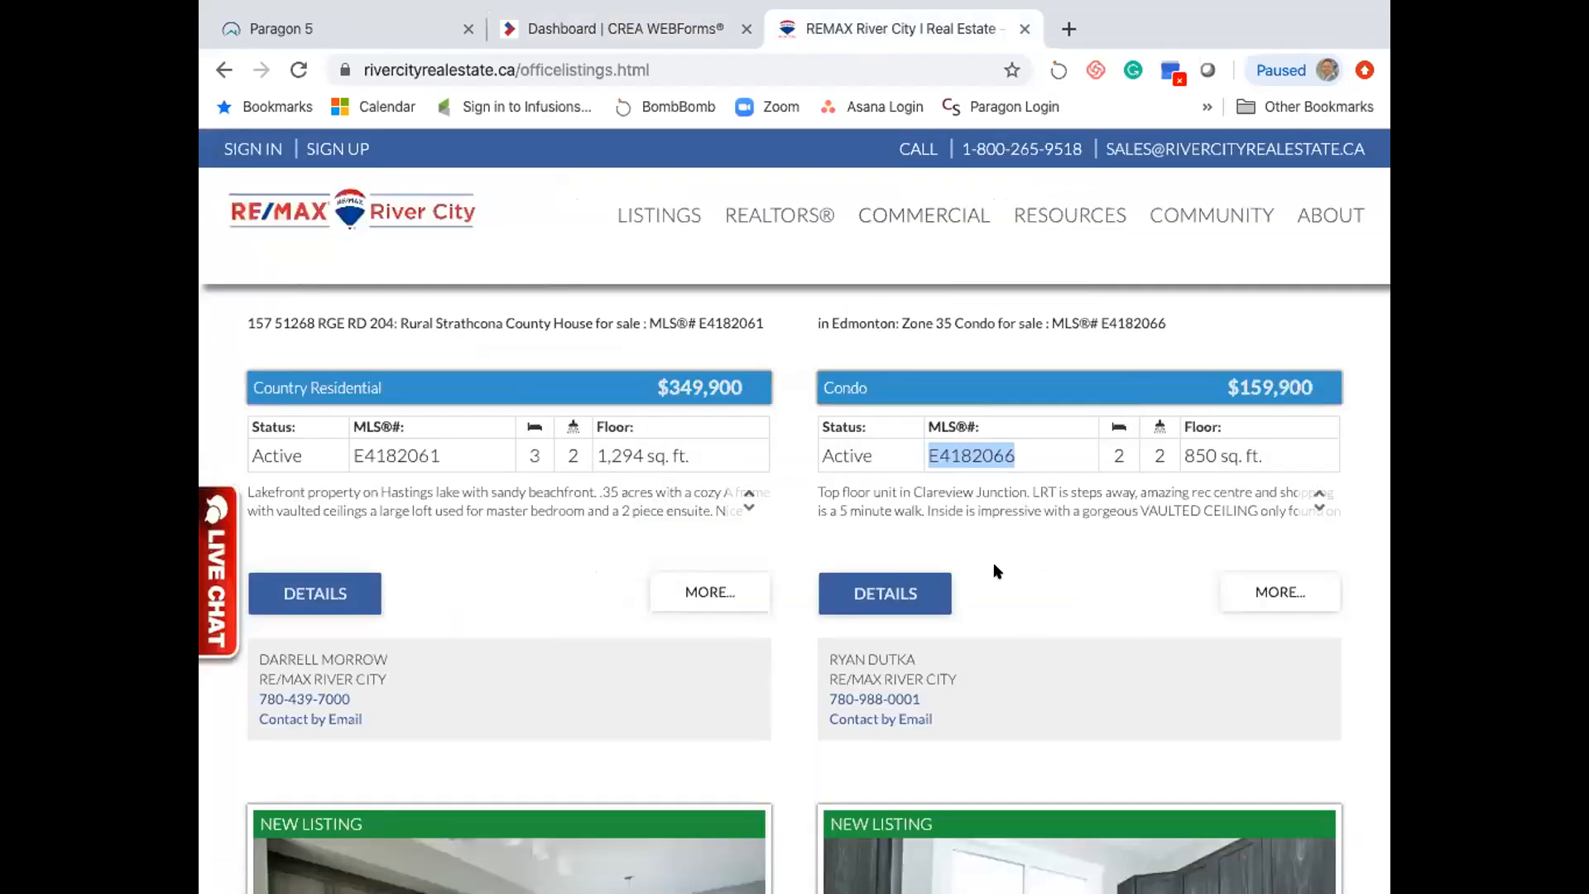
scroll(996, 571, down, 5)
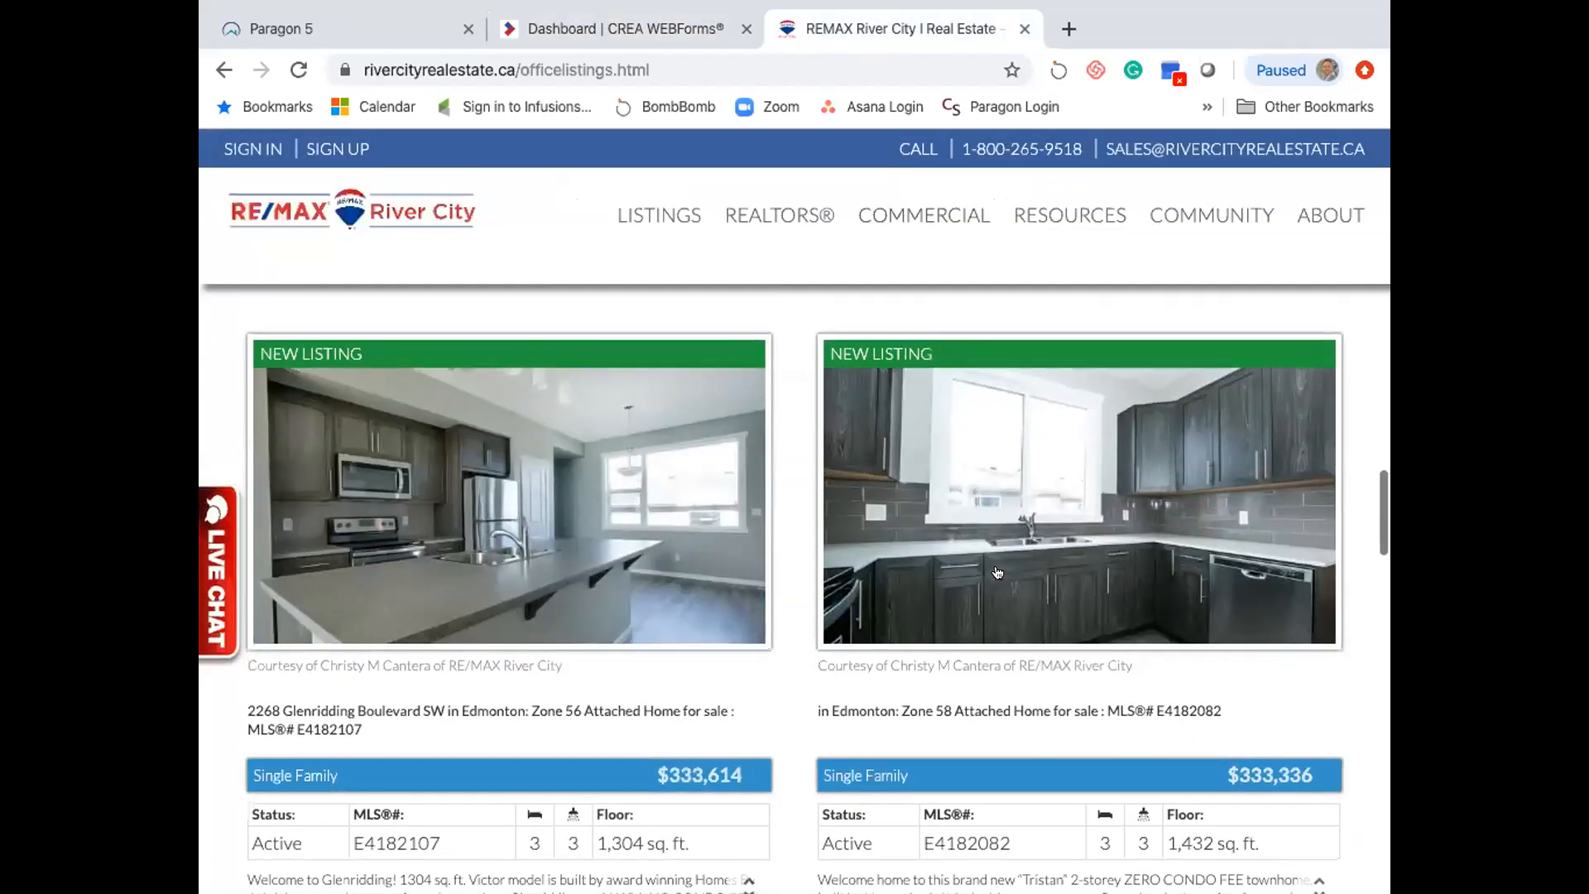
scroll(996, 570, down, 3)
scroll(996, 569, up, 1)
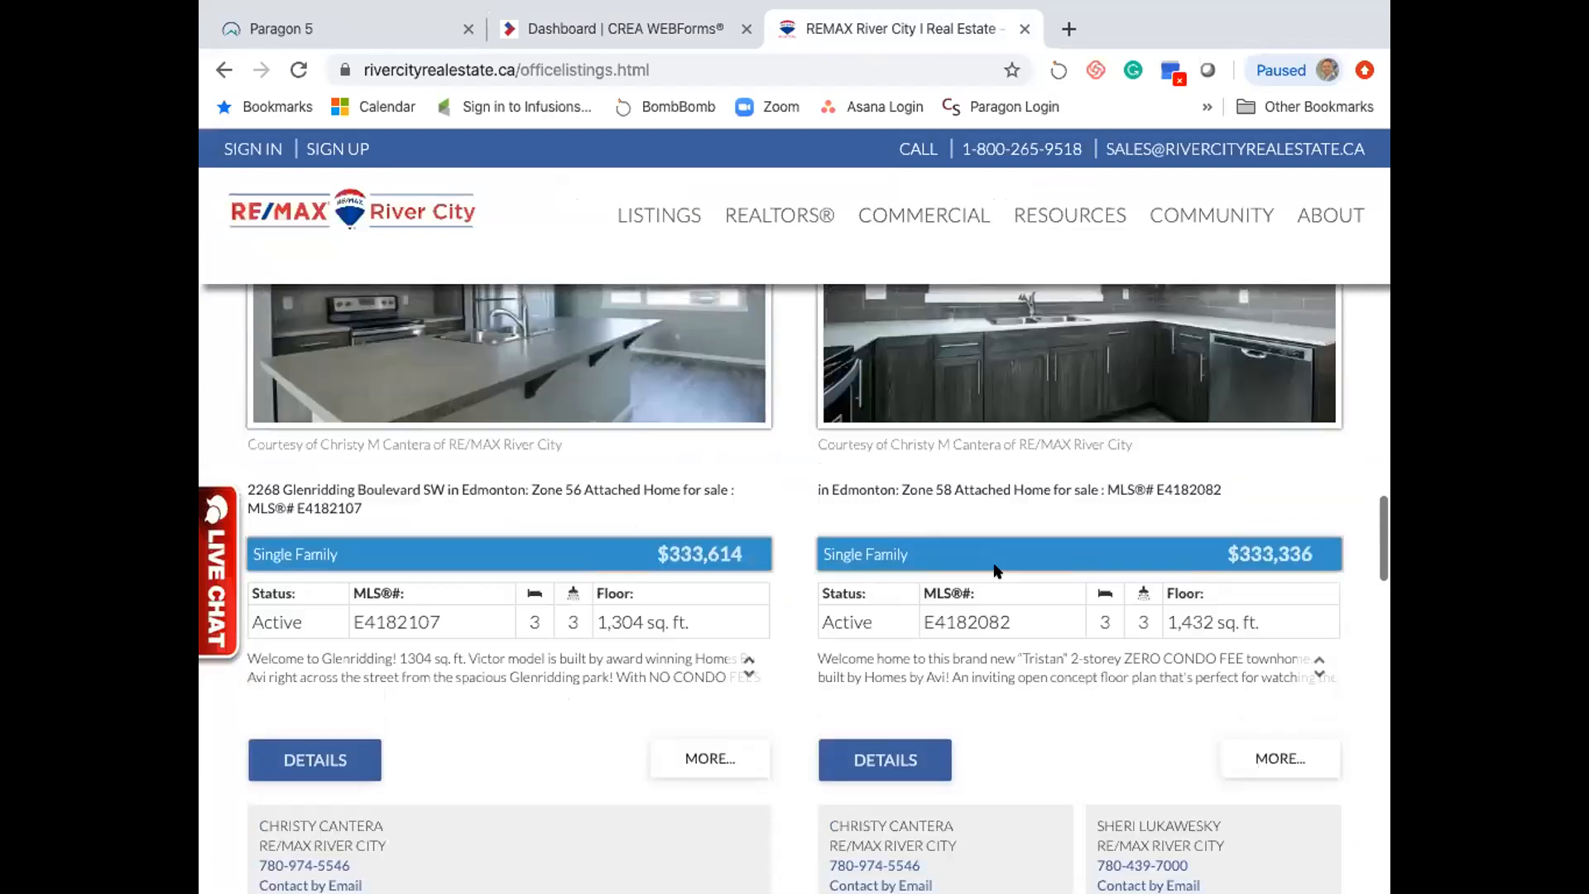
double_click(970, 622)
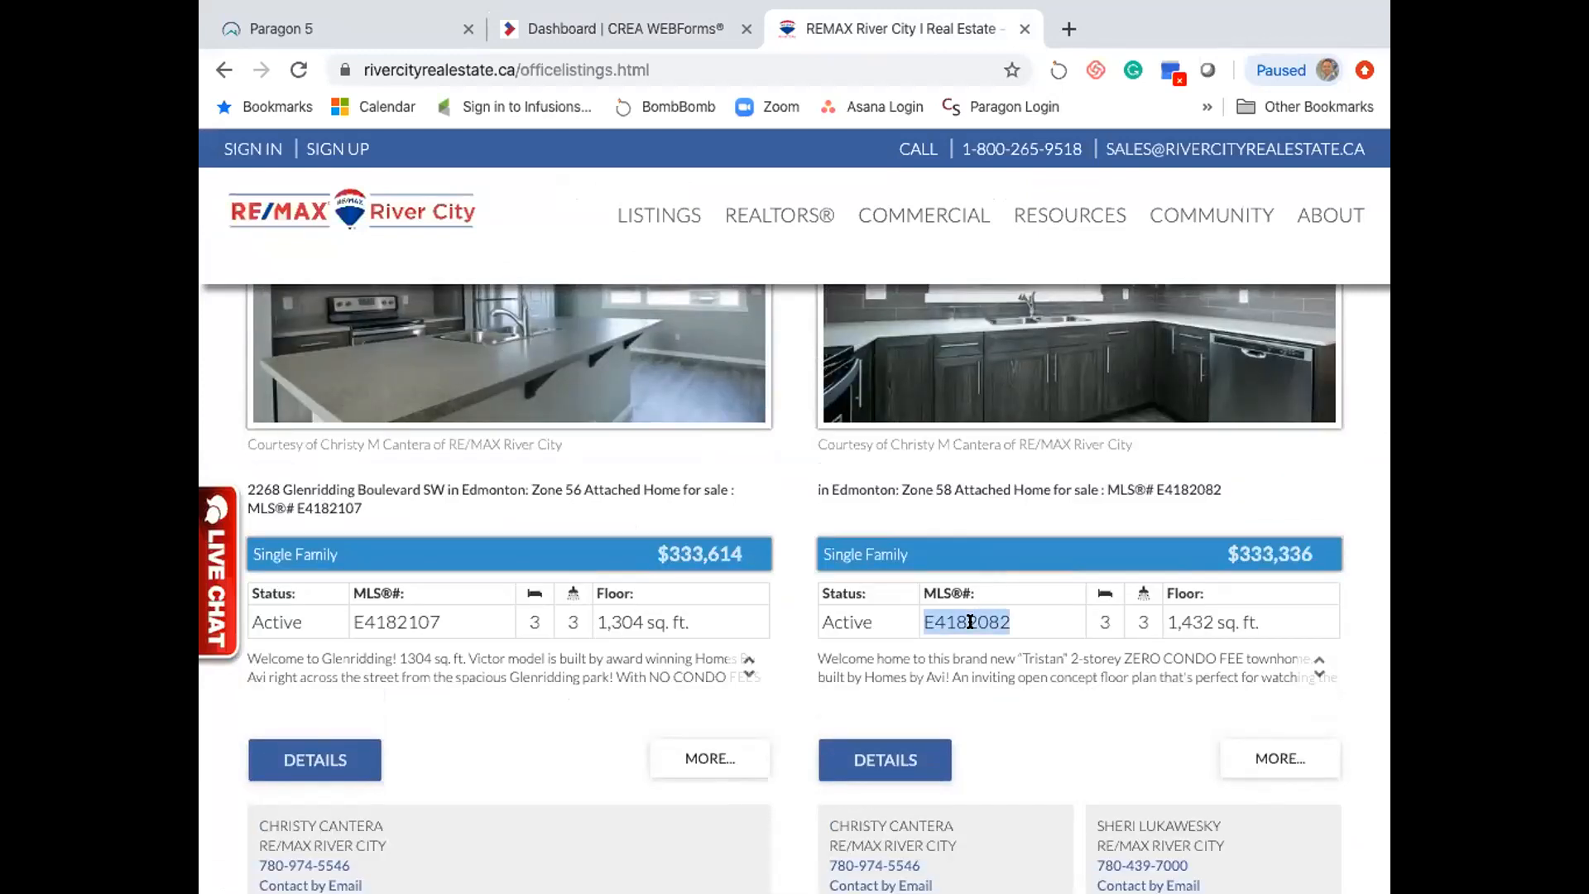
scroll(969, 630, down, 10)
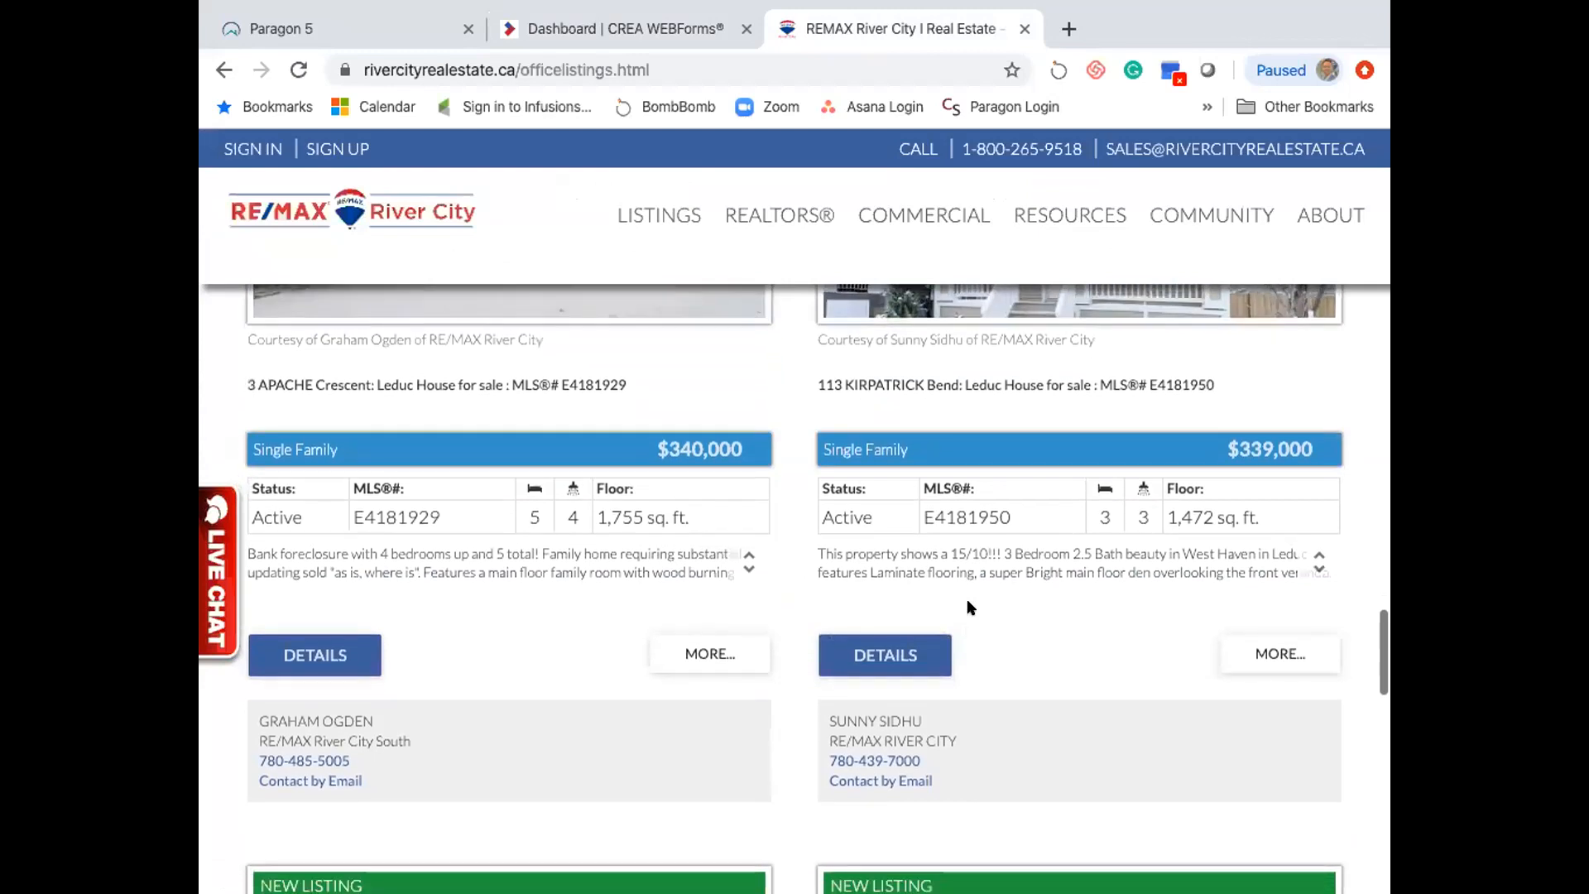
scroll(968, 523, down, 12)
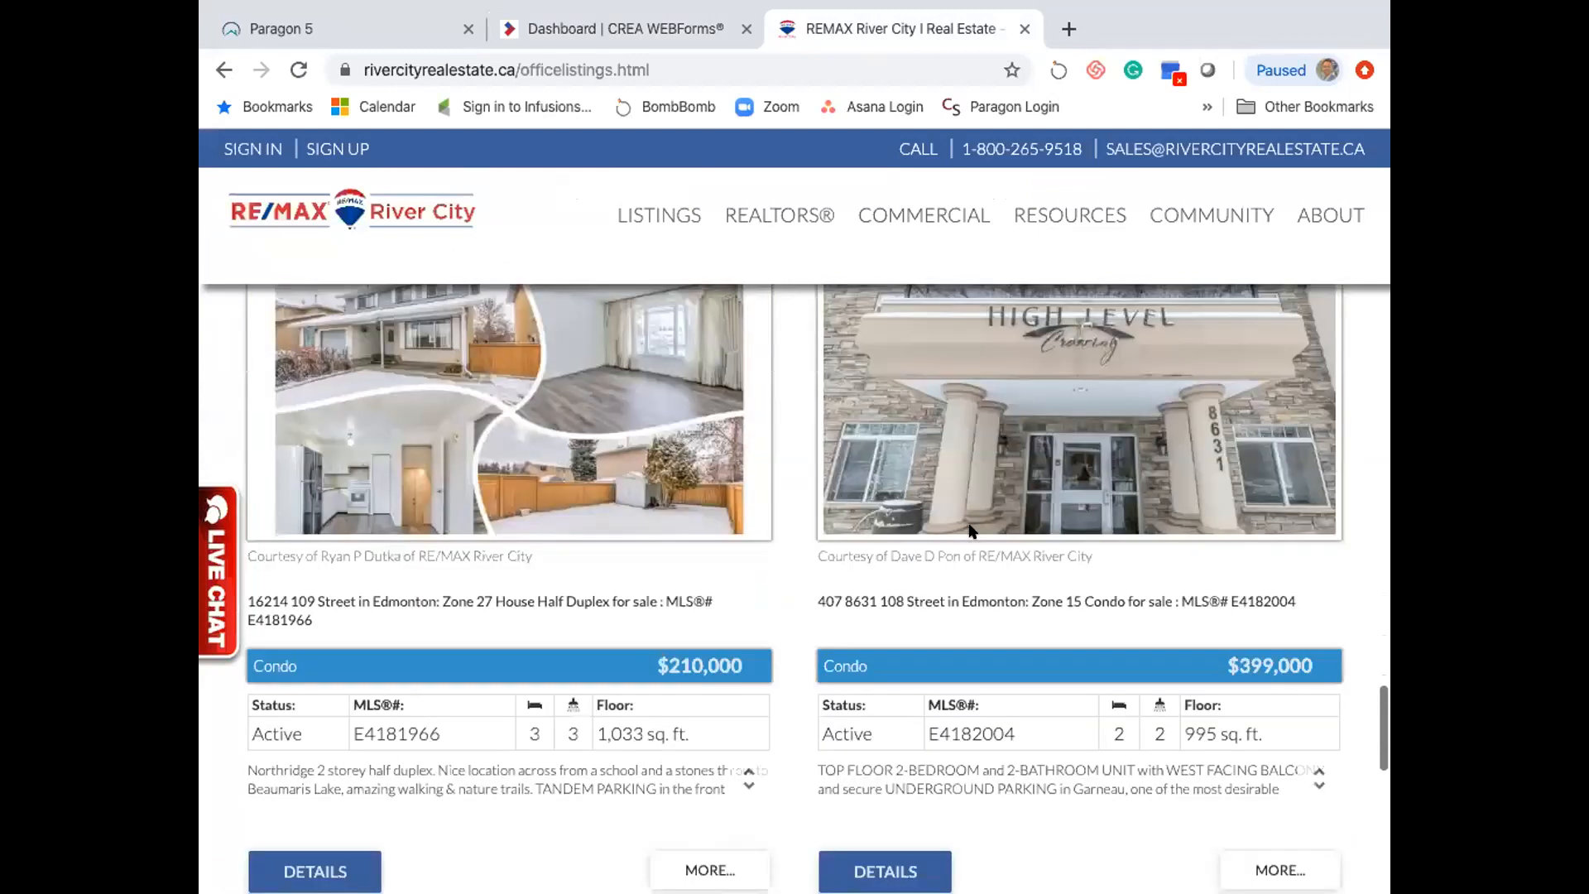
scroll(968, 523, down, 2)
click(820, 652)
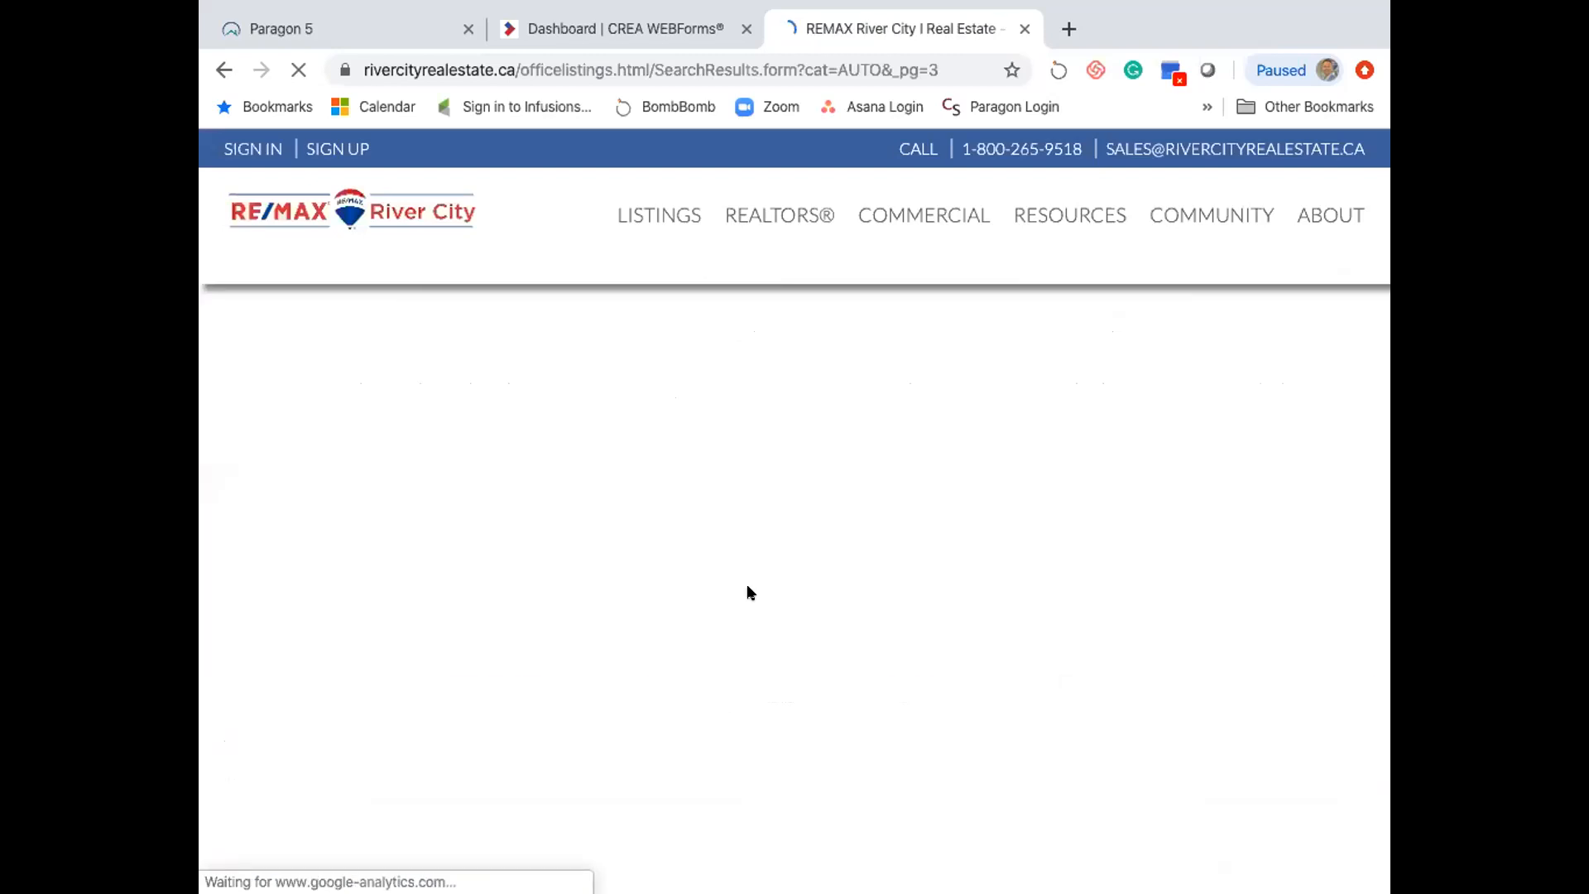
scroll(748, 593, down, 3)
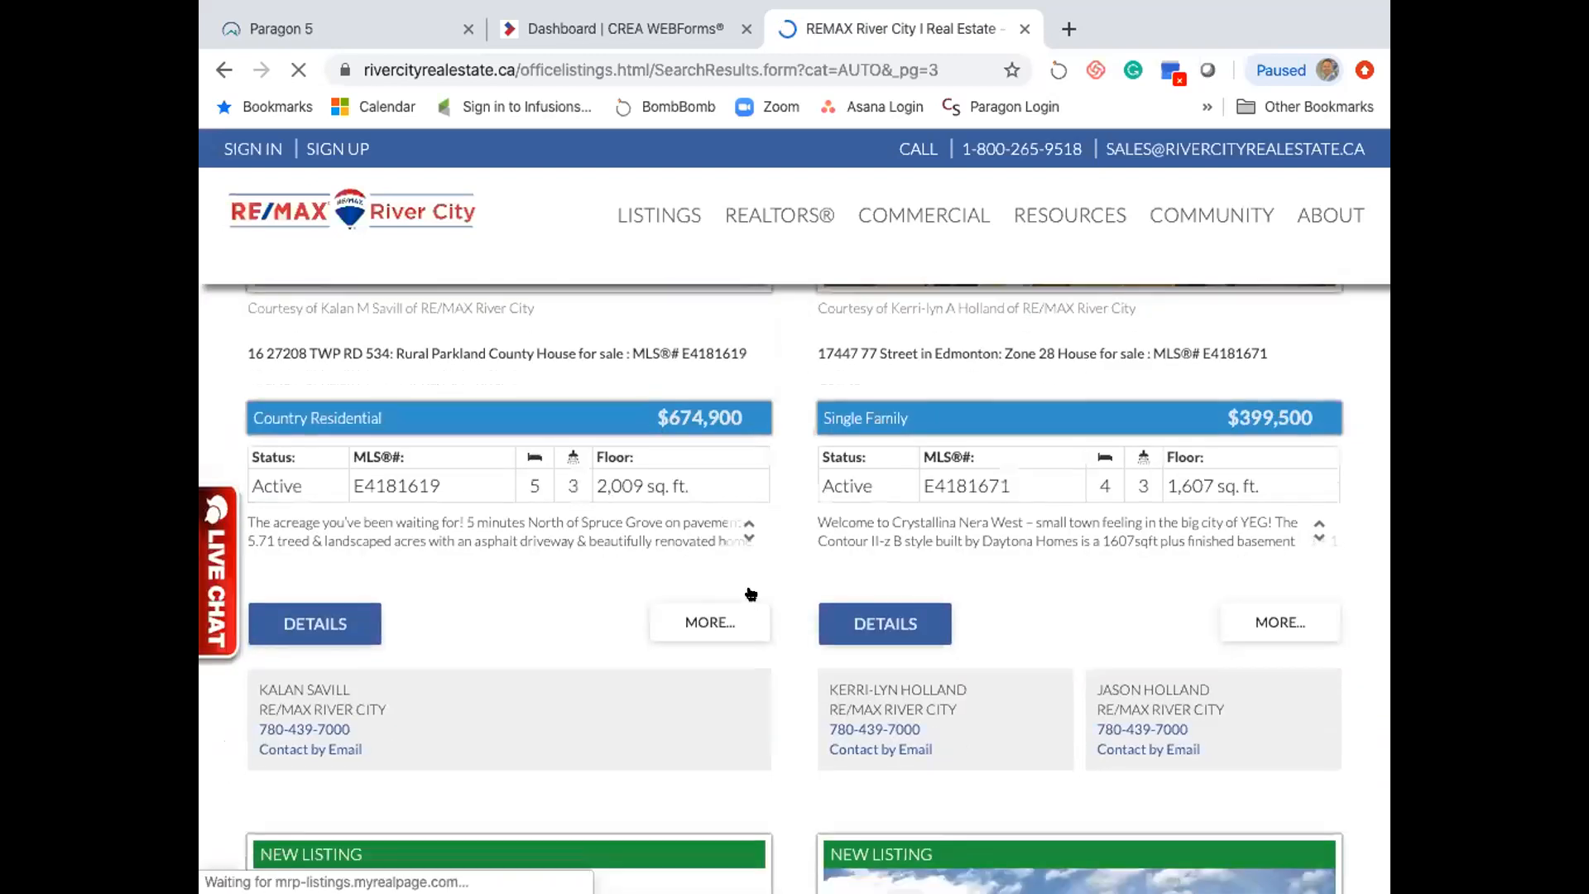
double_click(955, 486)
key(ctrl+c)
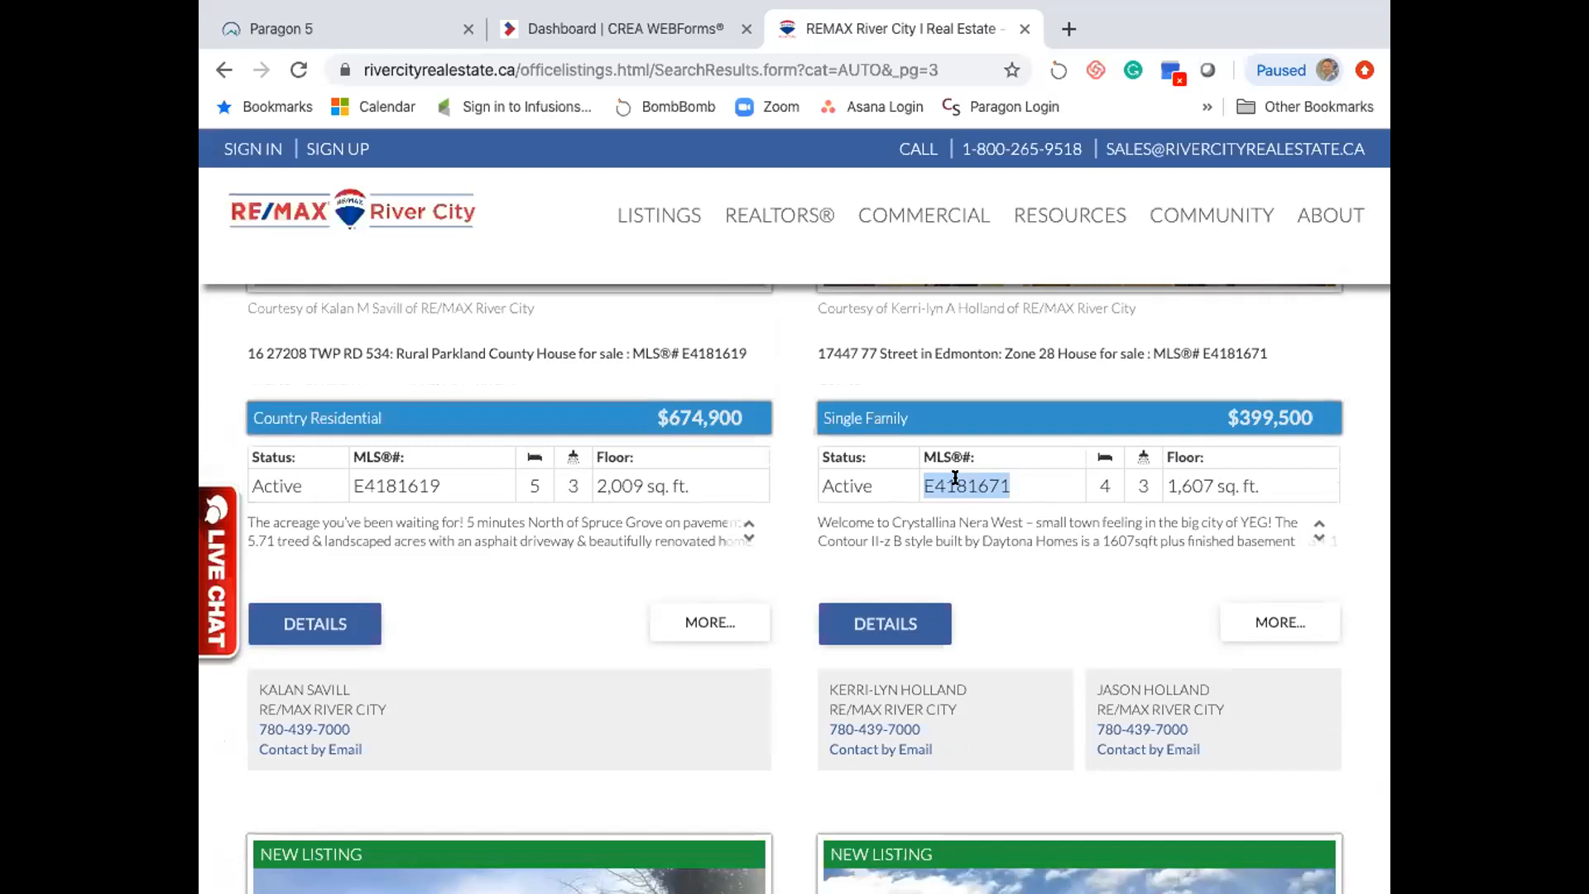
- Replace the import MLS number with E4181671, create the TEST transaction, and review the imported Edmonton details
click(617, 28)
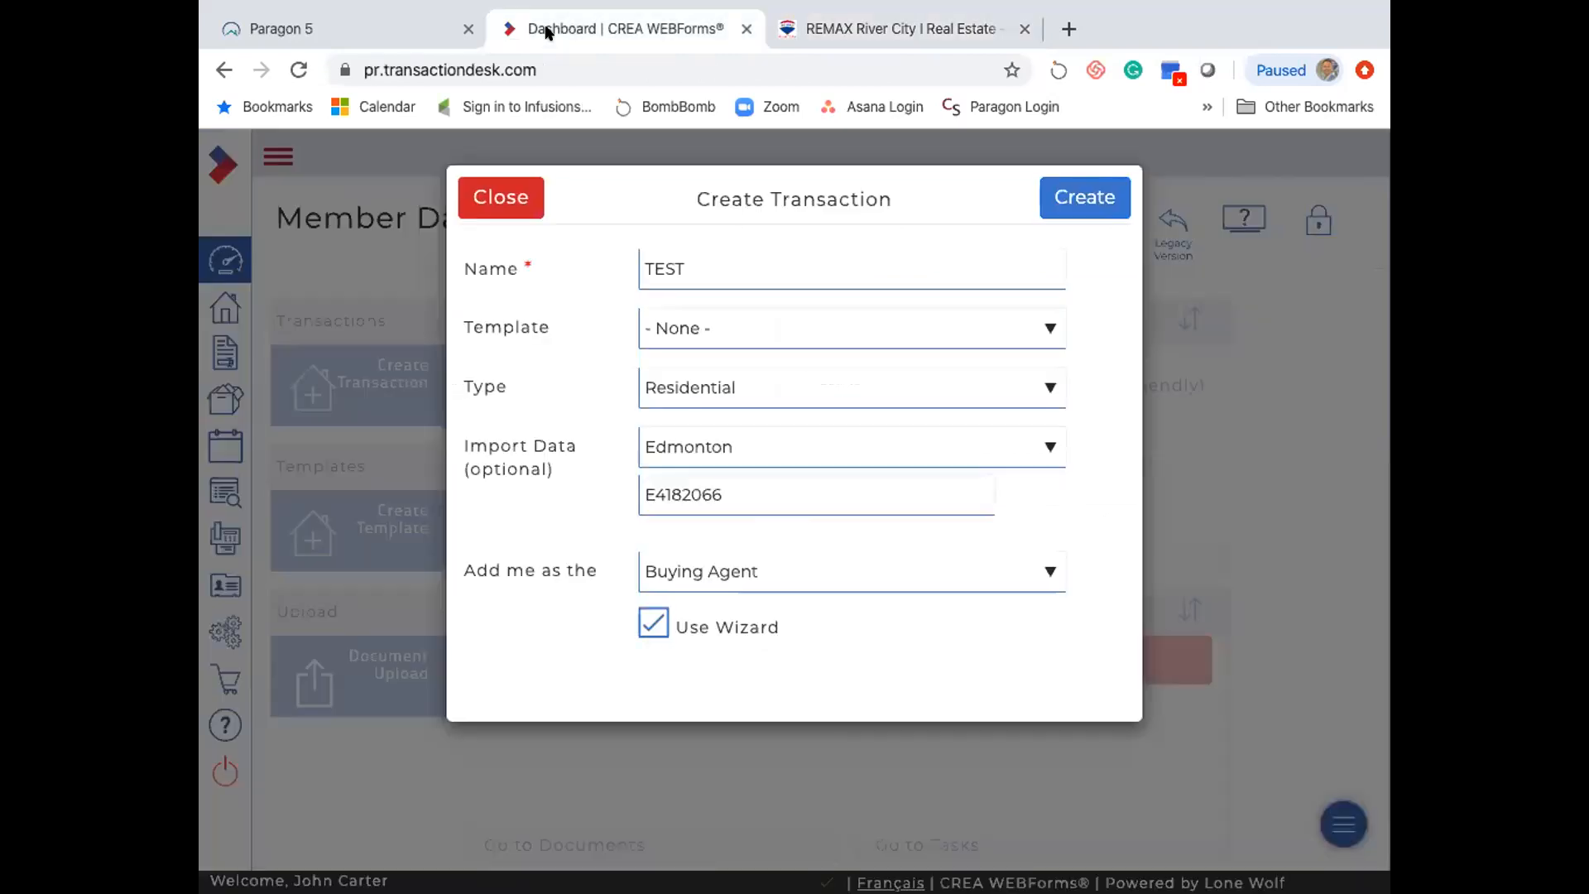
double_click(697, 494)
key(ctrl+v)
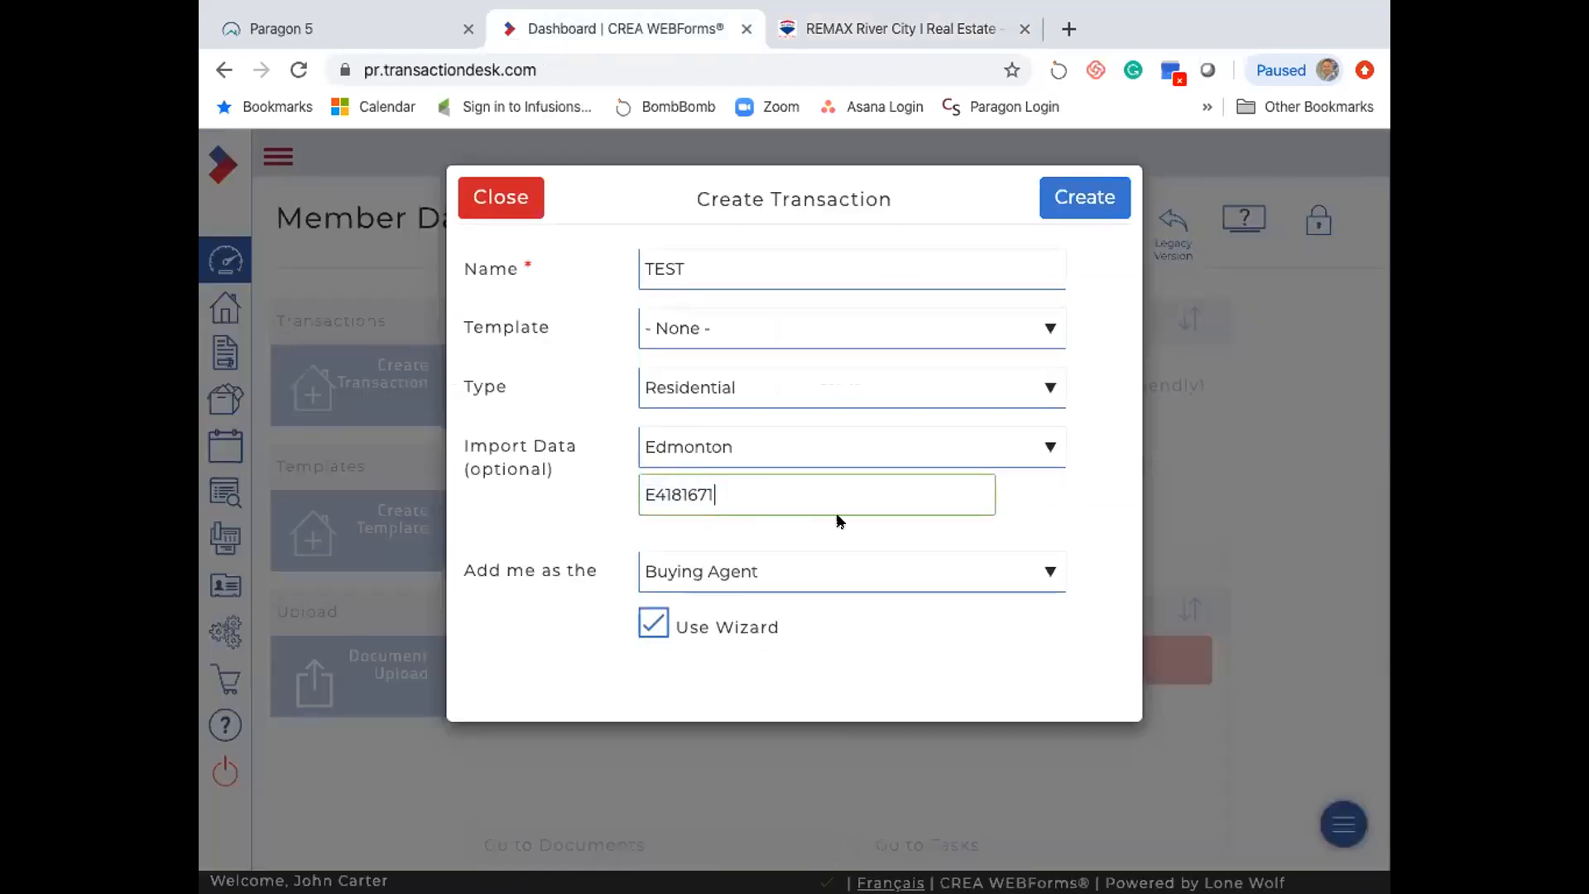
click(1078, 202)
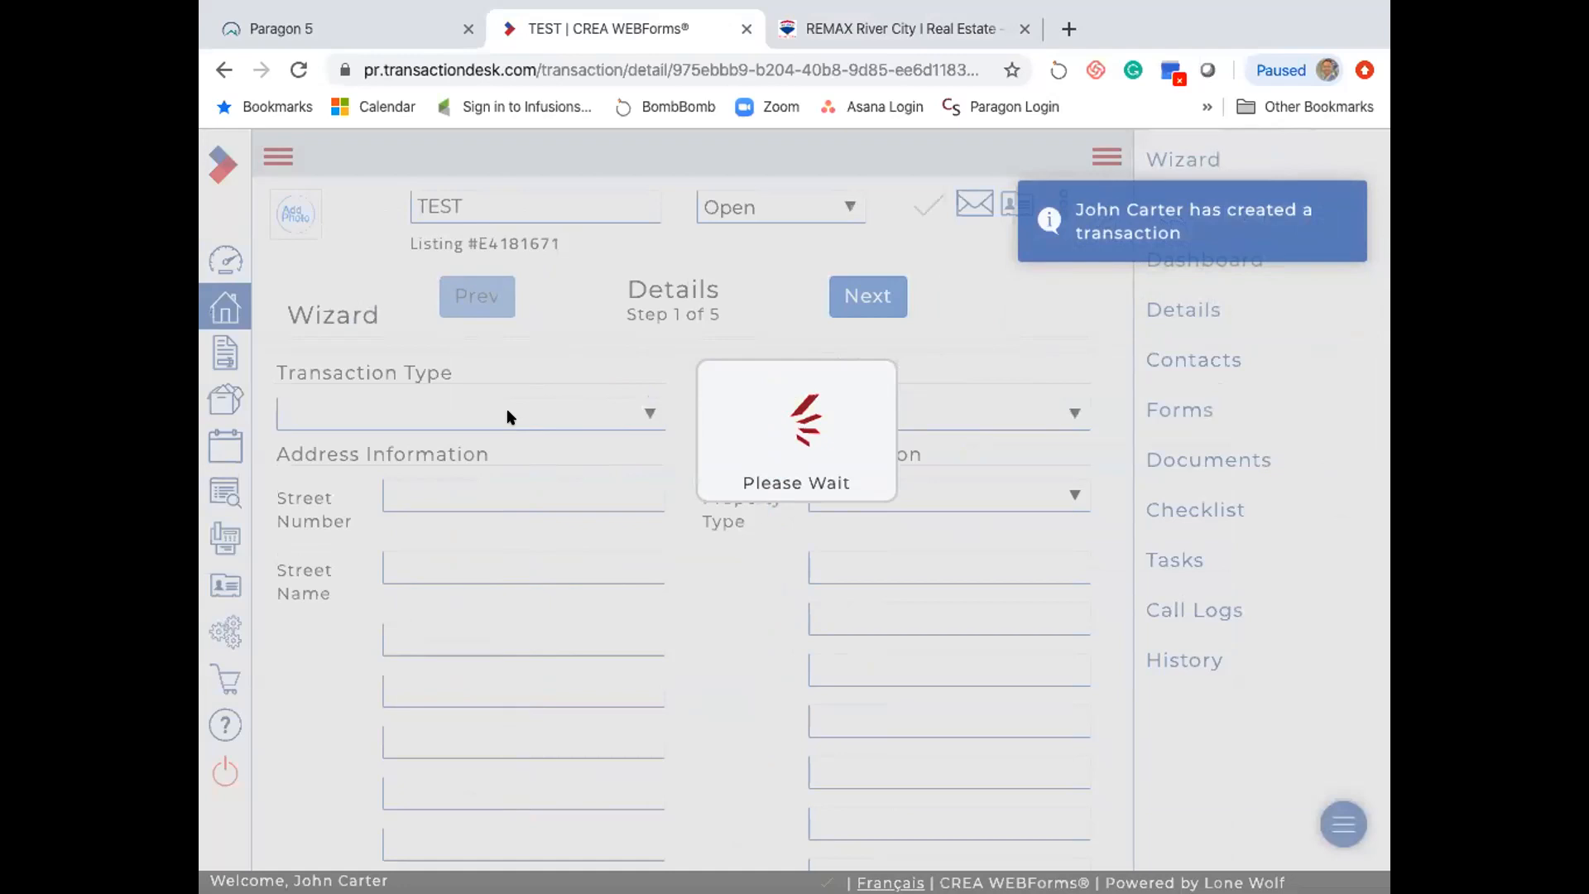
scroll(335, 604, down, 1)
scroll(336, 604, up, 1)
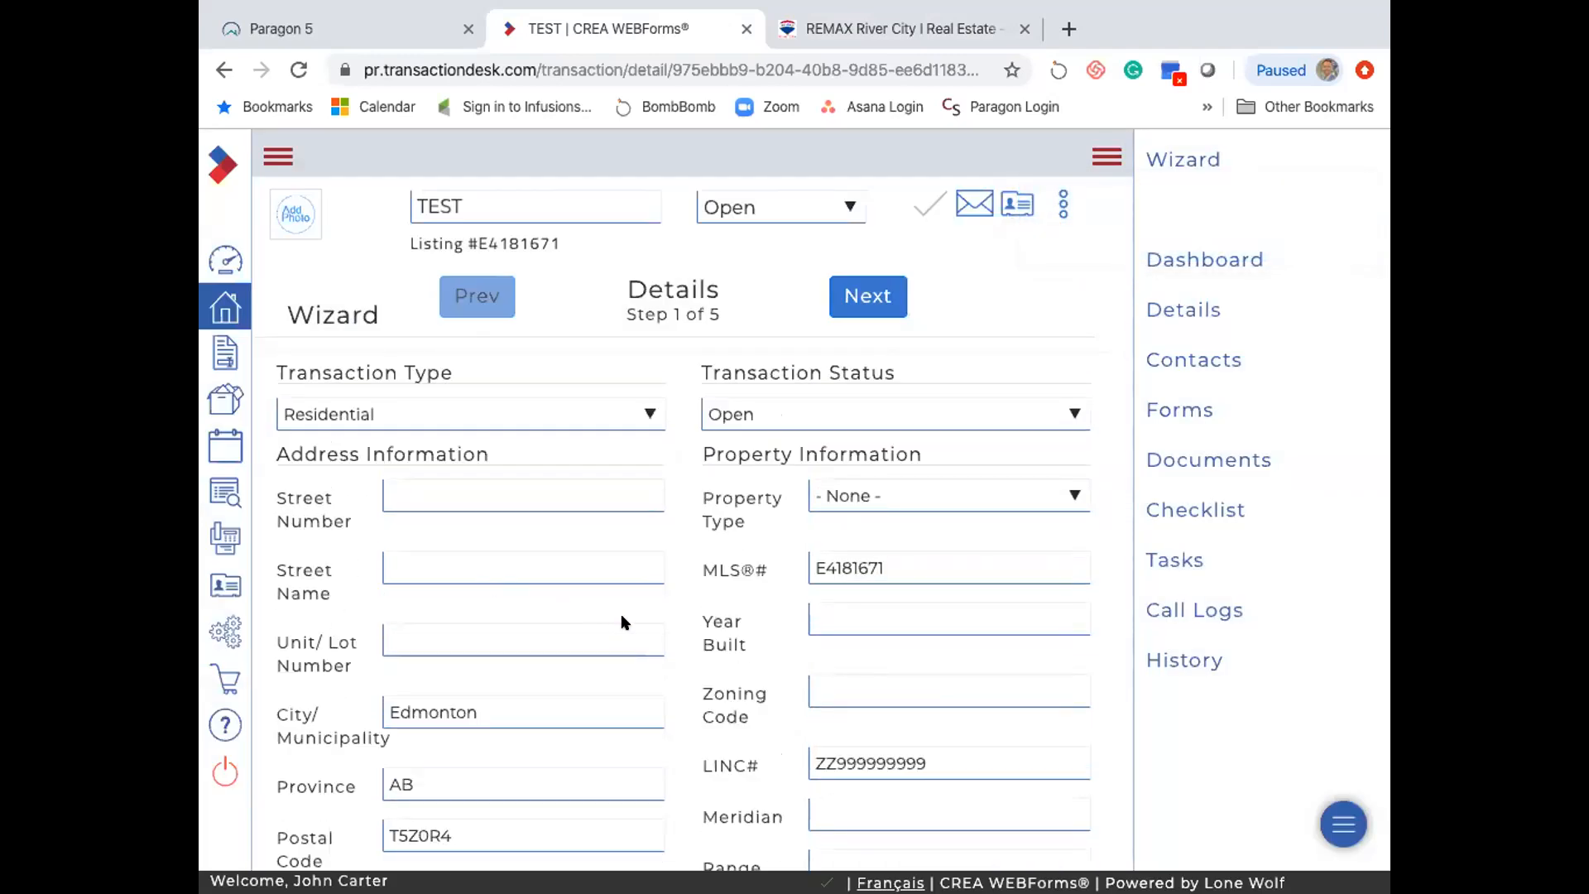
scroll(708, 629, down, 3)
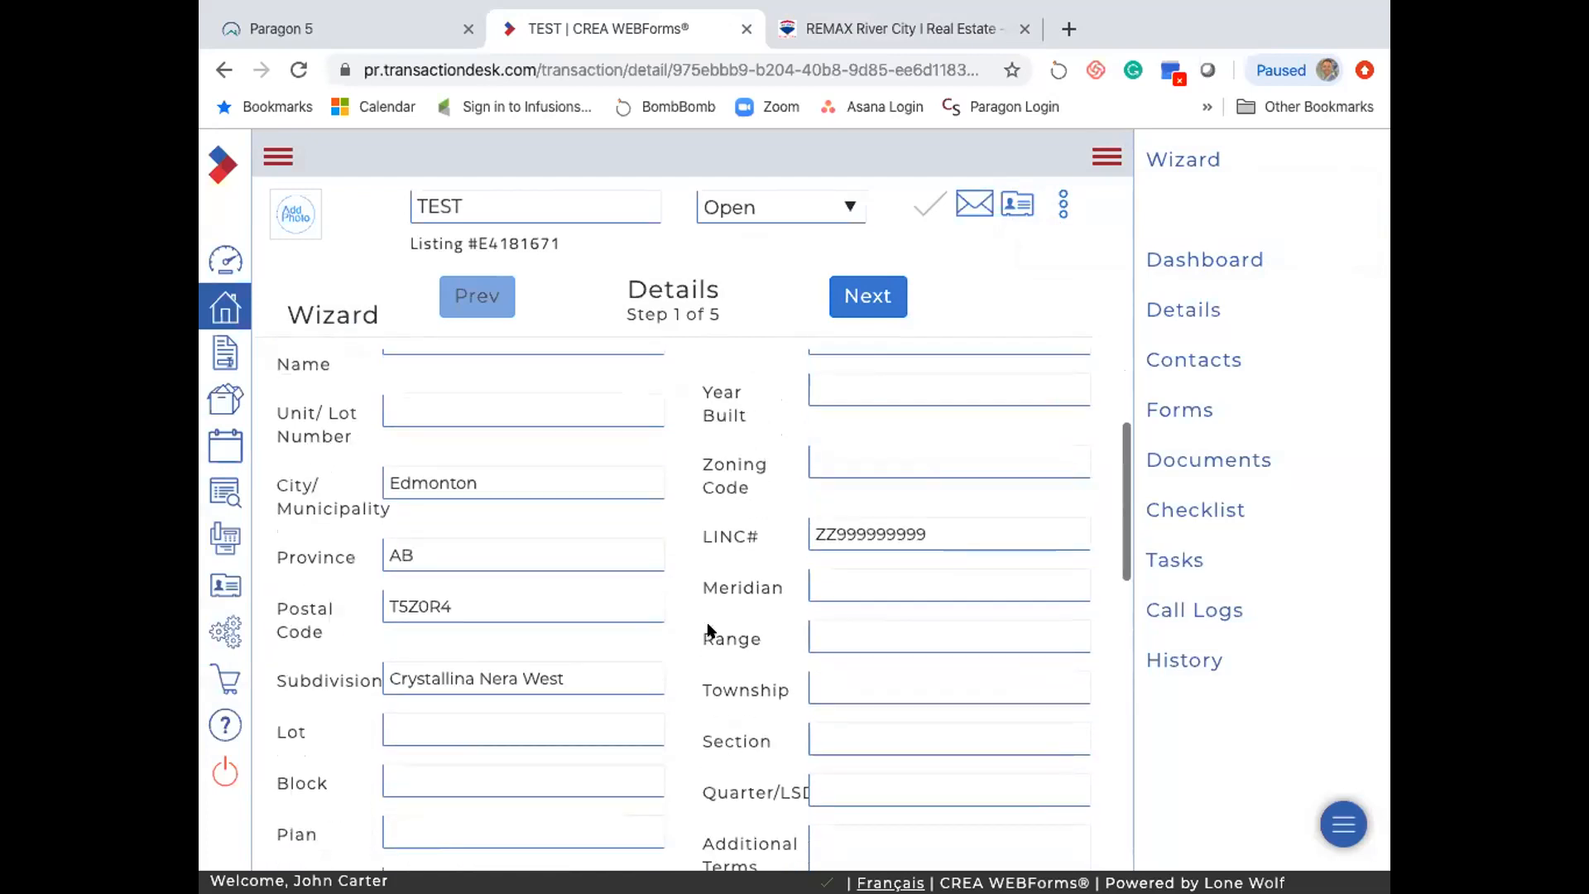
scroll(708, 629, down, 2)
scroll(708, 627, down, 2)
scroll(708, 627, down, 2)
scroll(707, 626, up, 9)
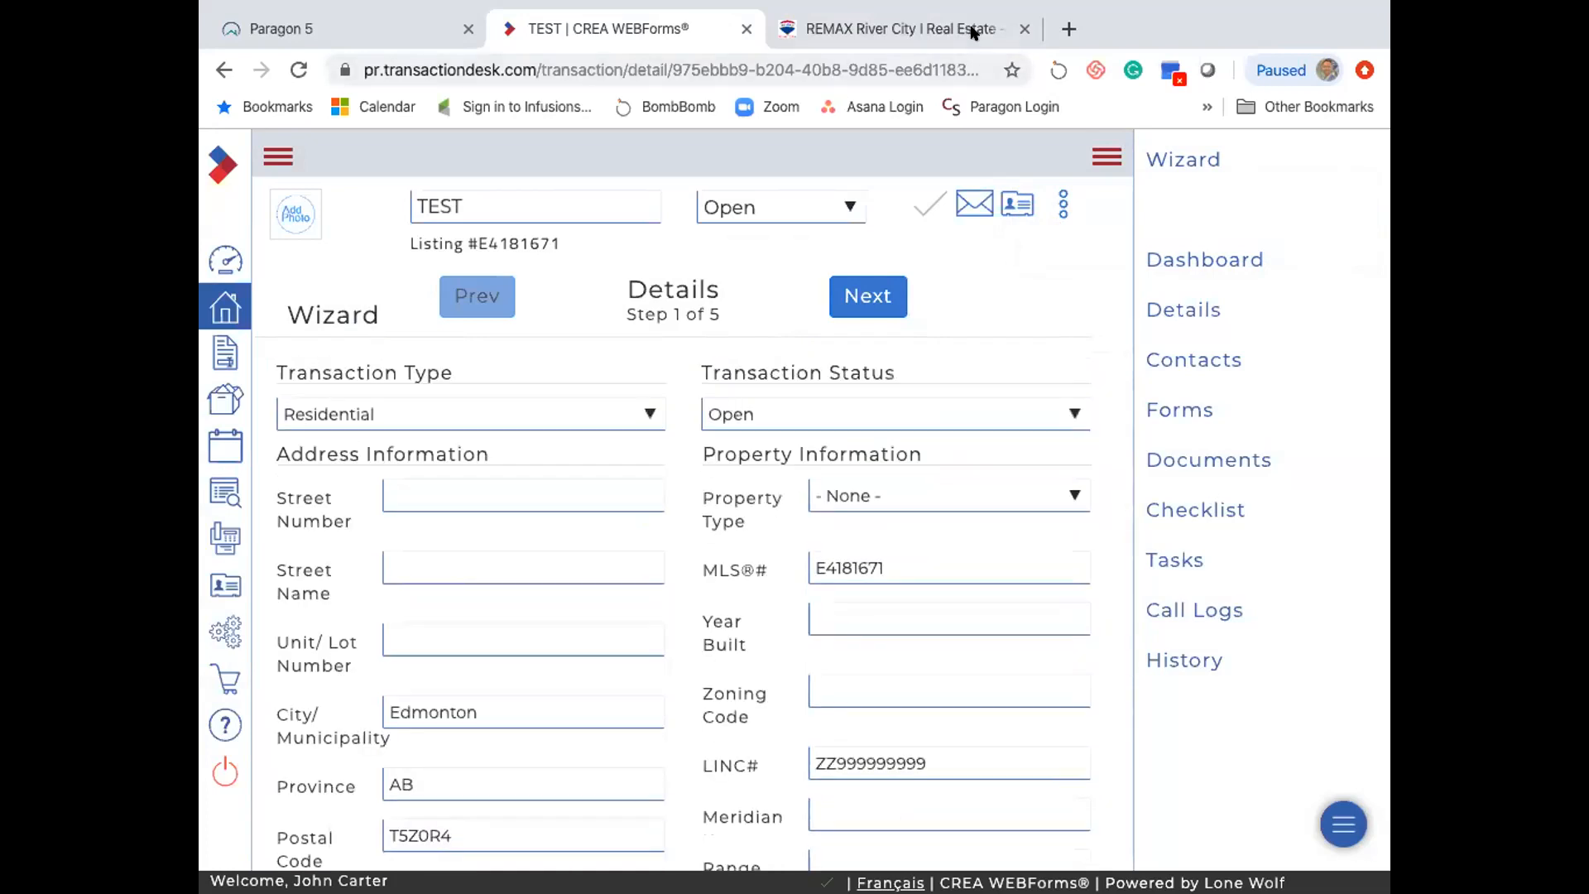
click(977, 32)
scroll(802, 571, up, 2)
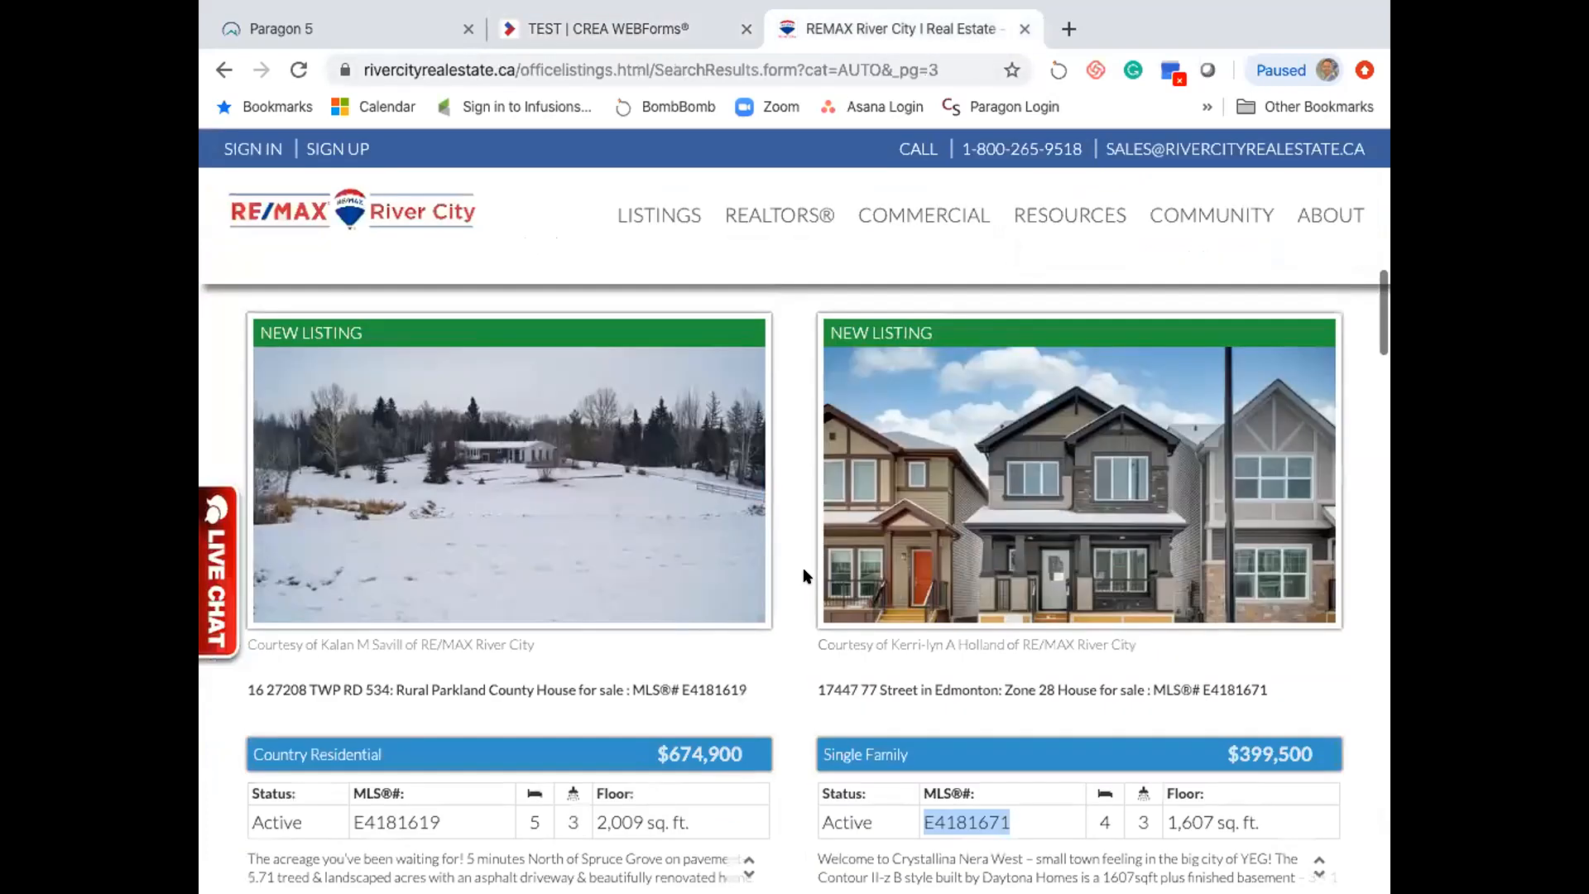
scroll(803, 568, down, 1)
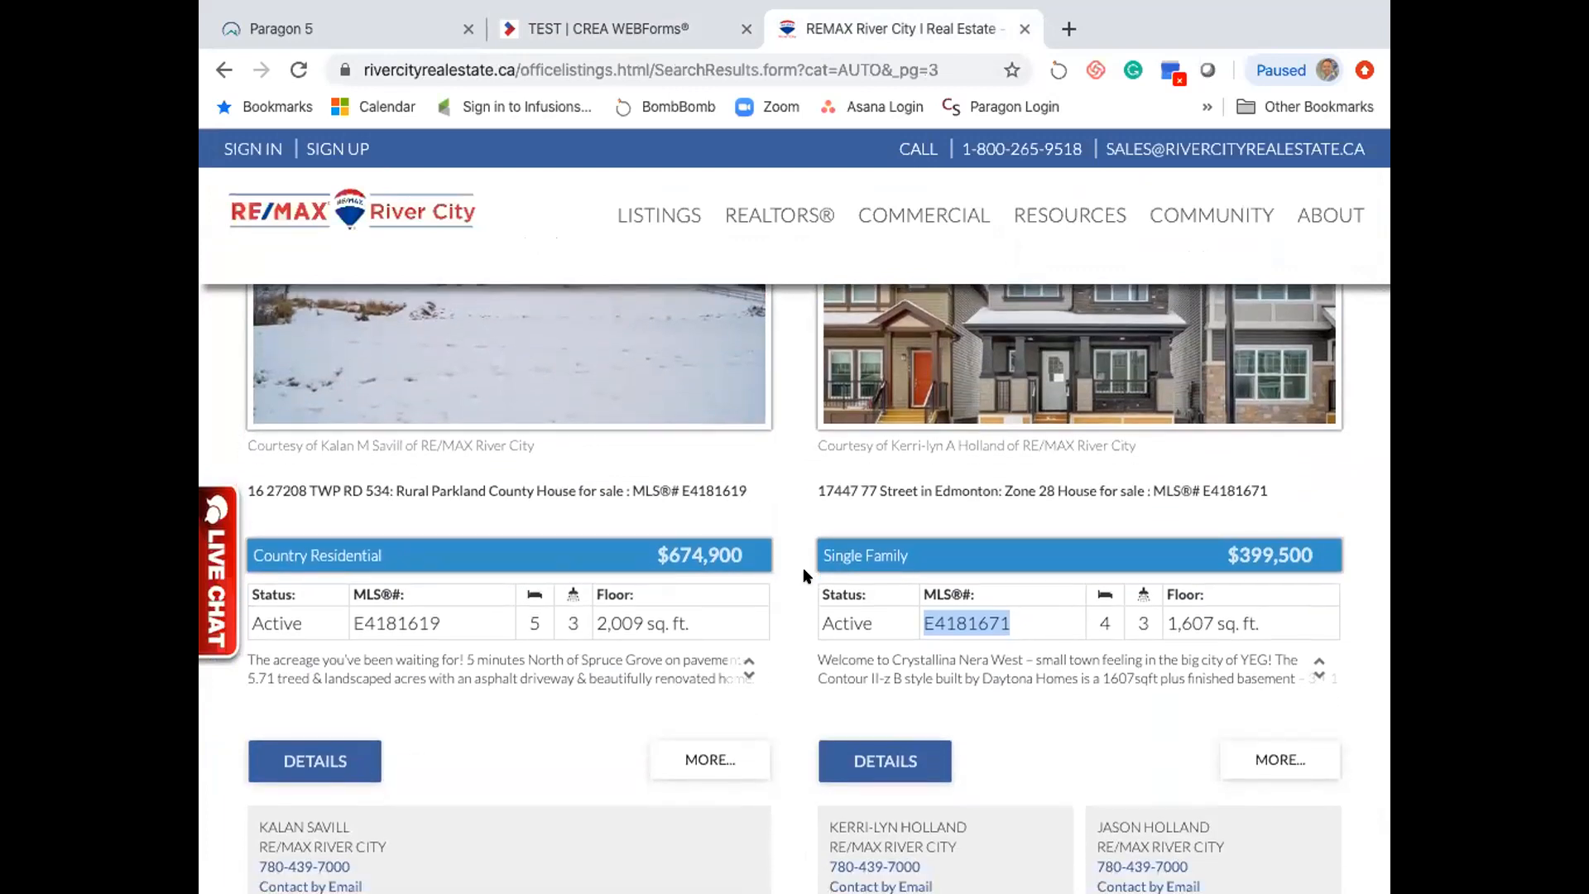
scroll(803, 568, up, 2)
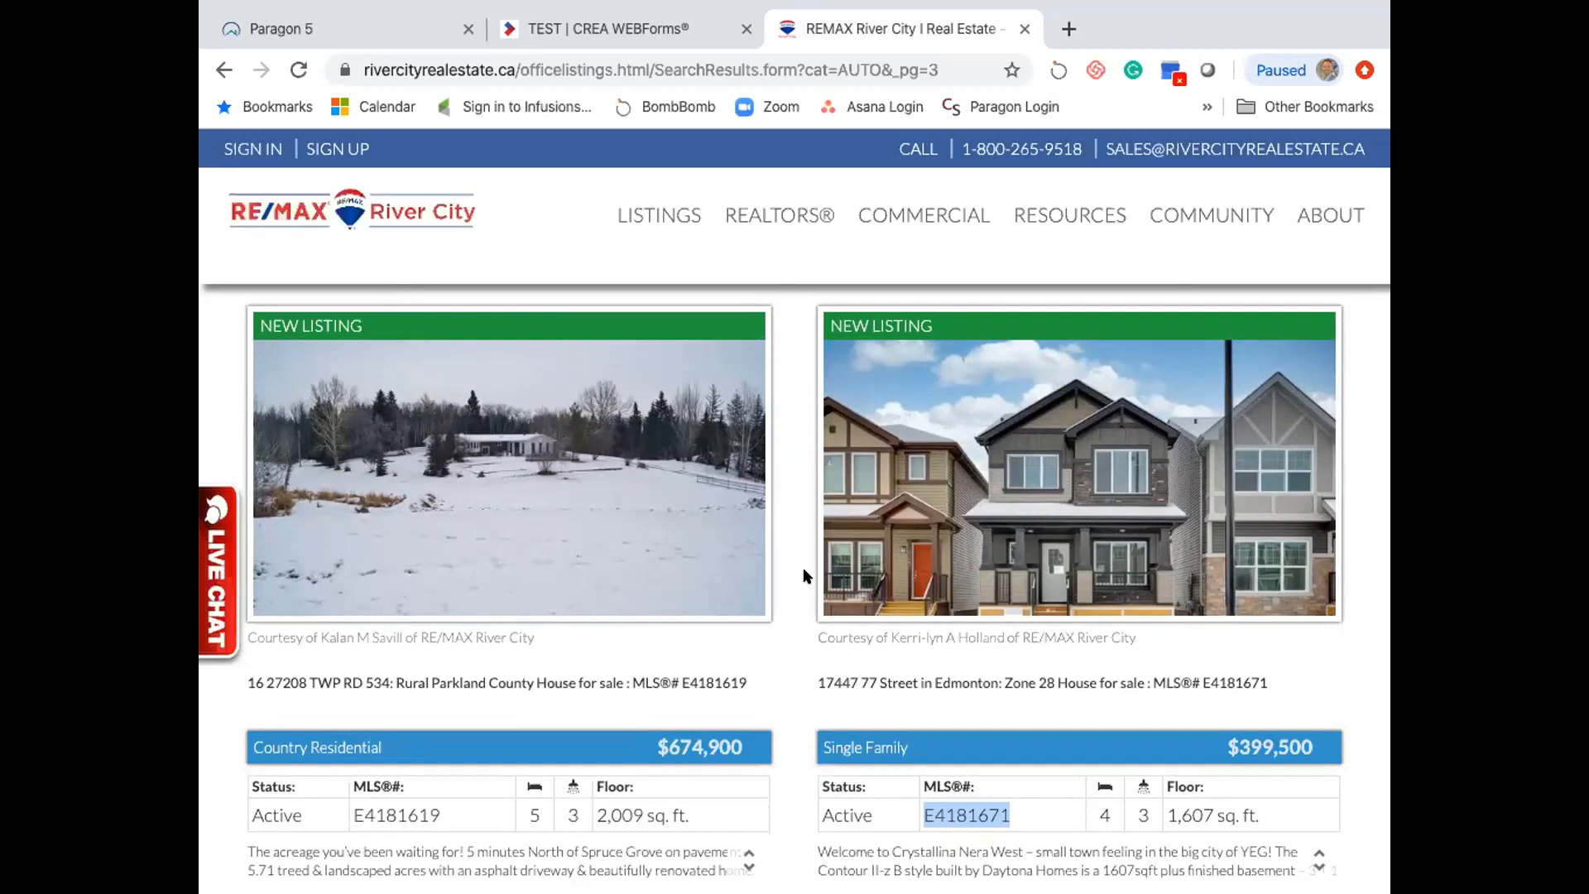
scroll(802, 567, down, 1)
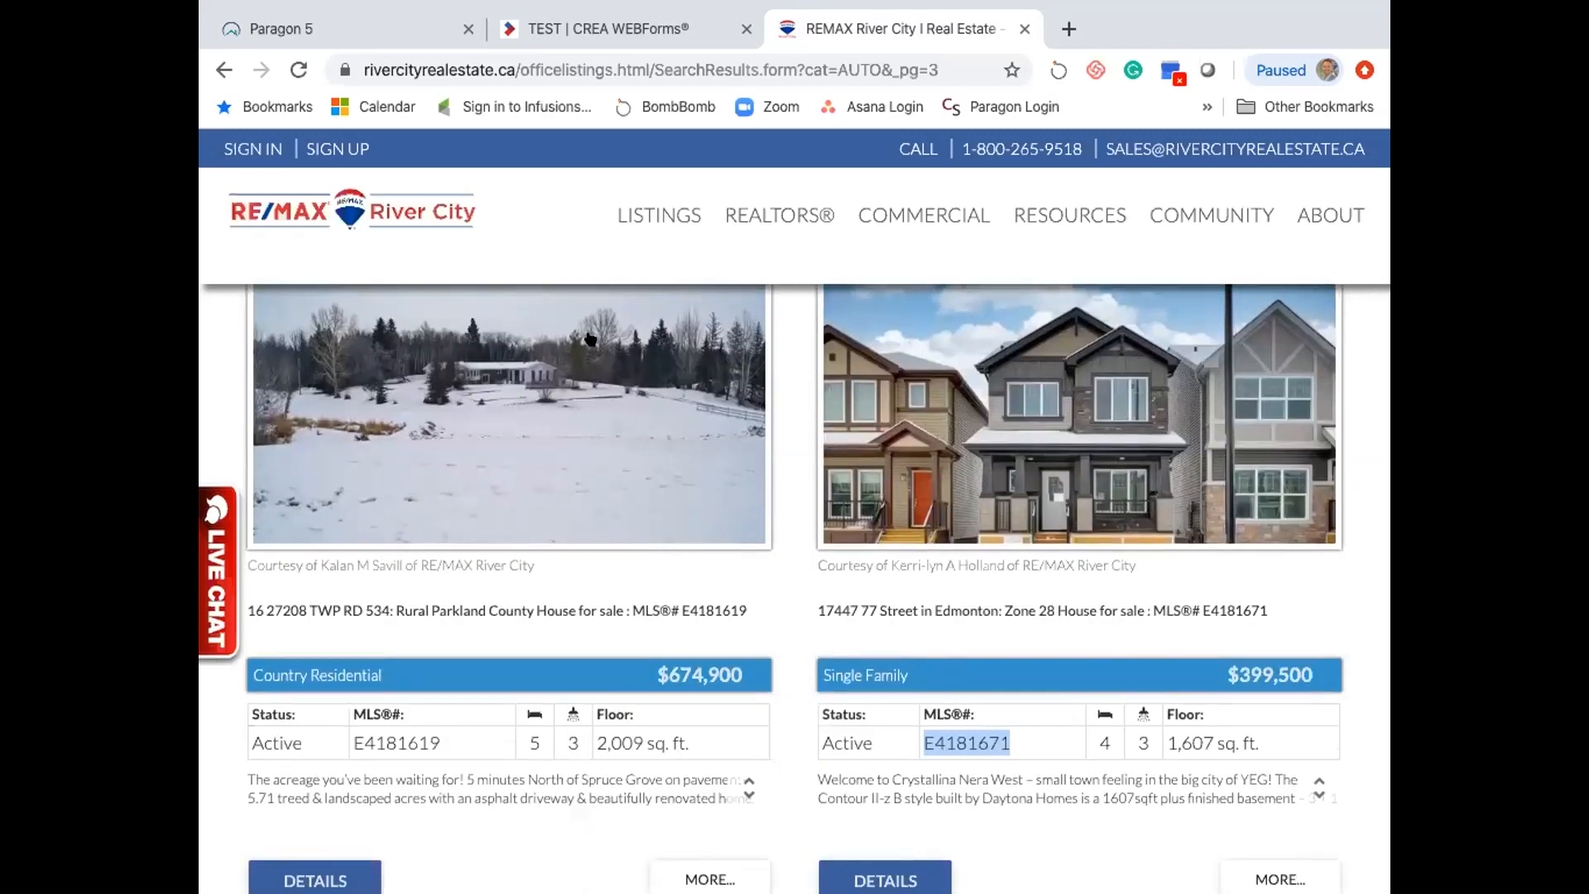
click(565, 25)
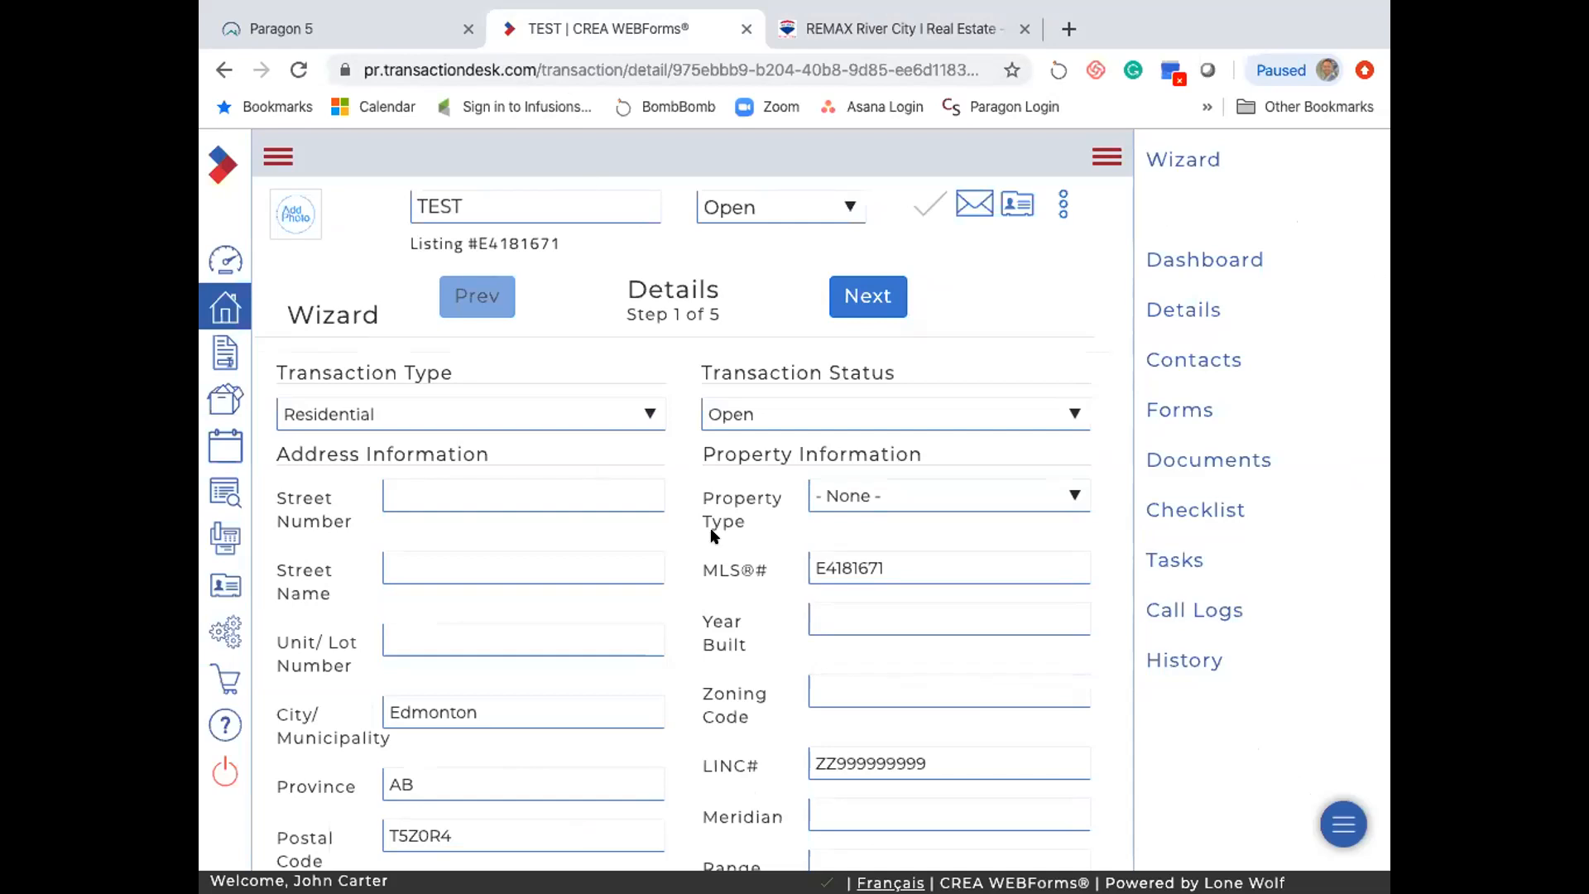
click(834, 36)
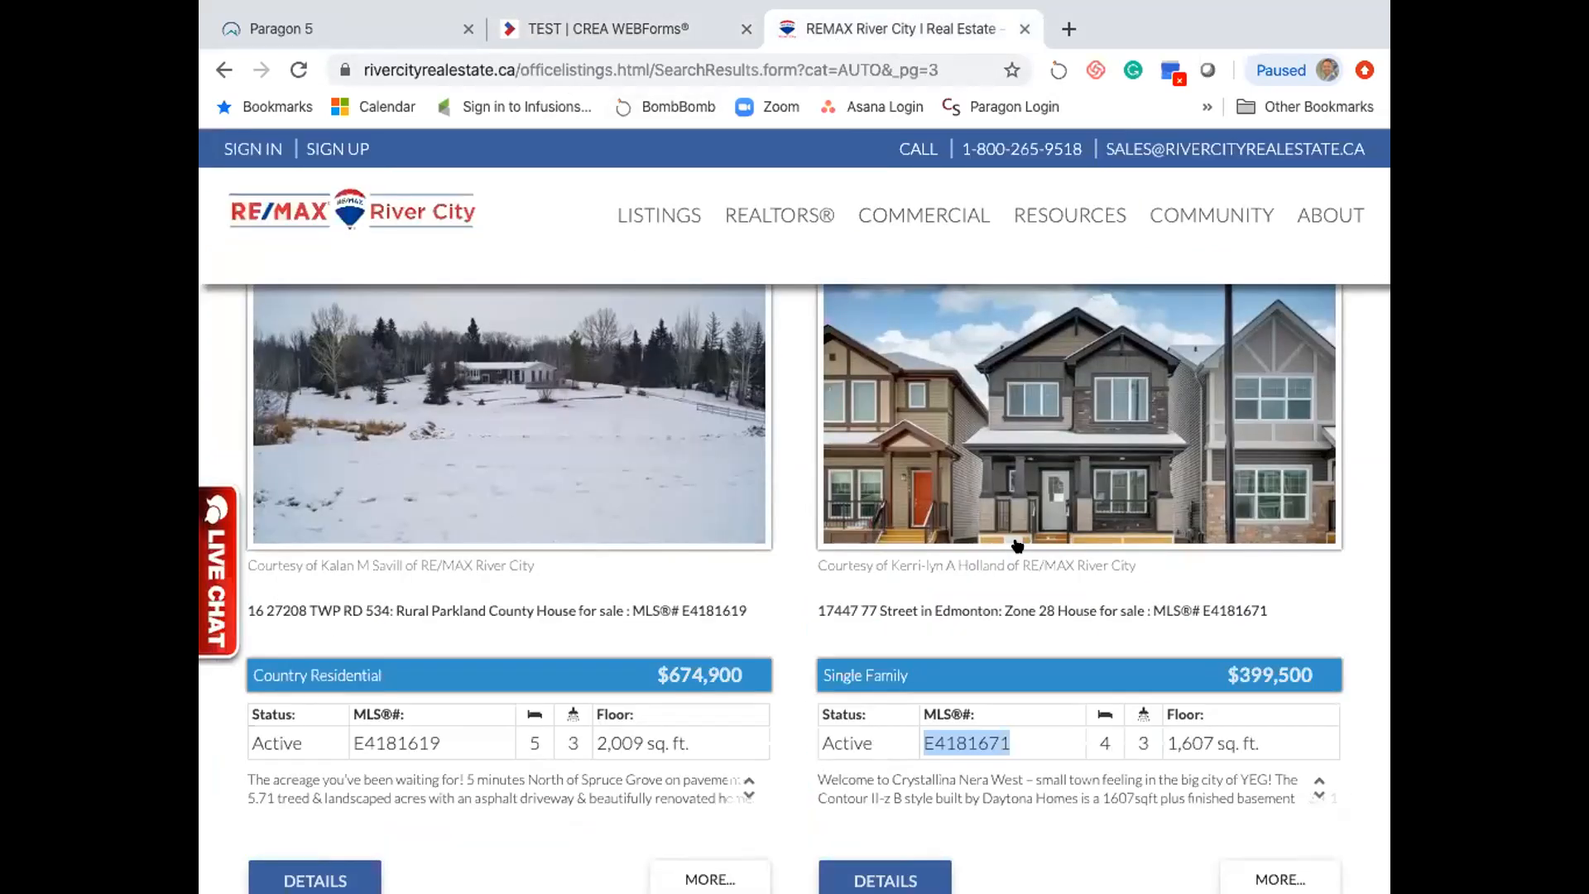
click(563, 33)
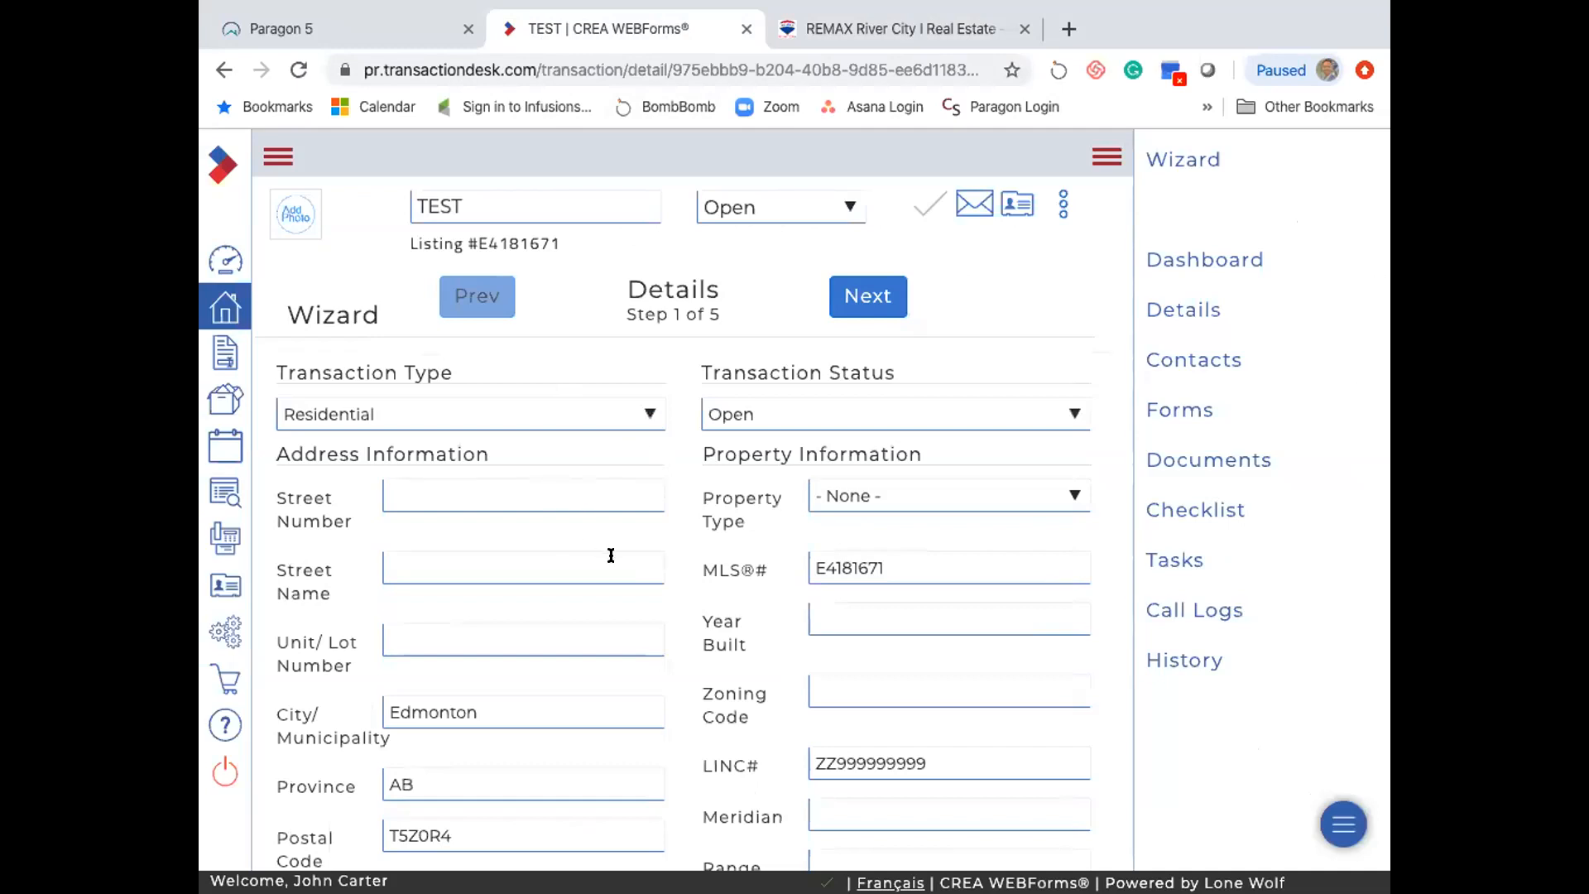
scroll(611, 554, down, 3)
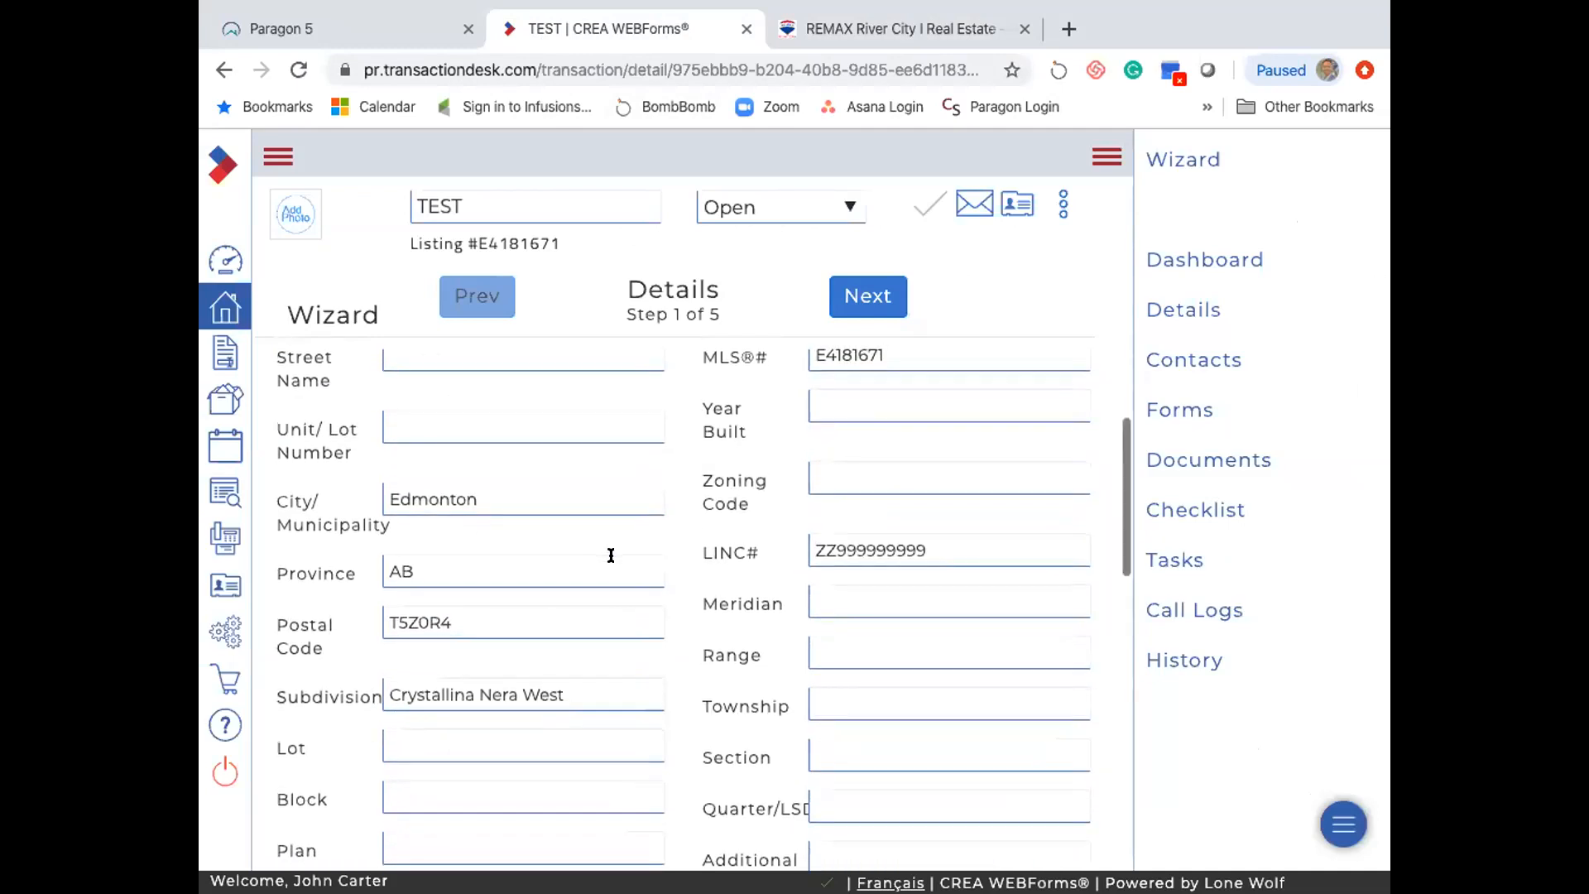
scroll(611, 554, down, 2)
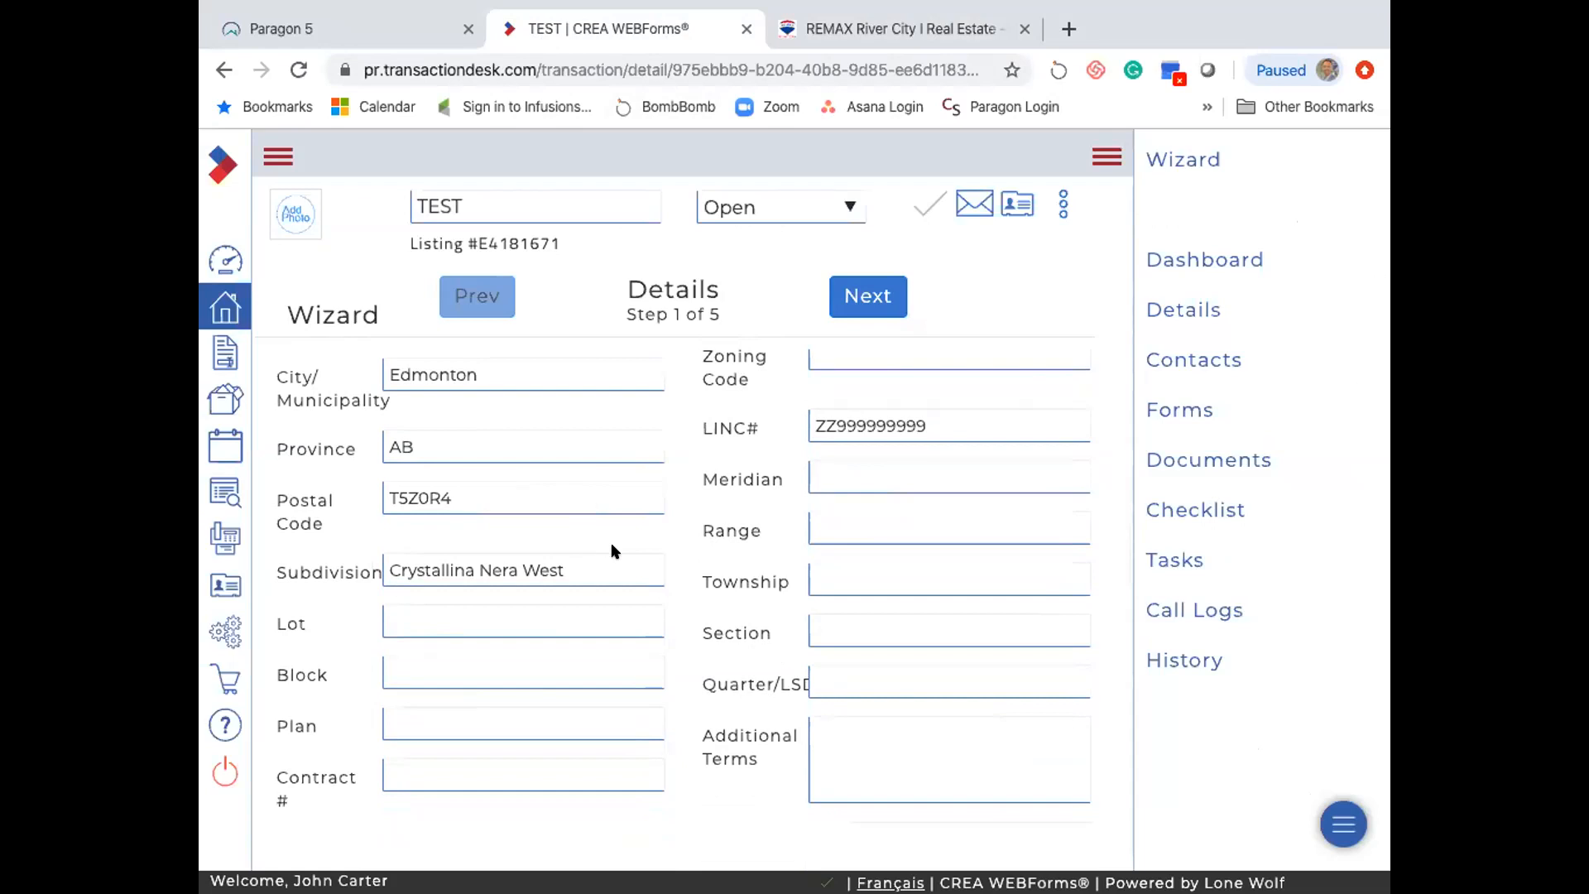
scroll(613, 551, down, 5)
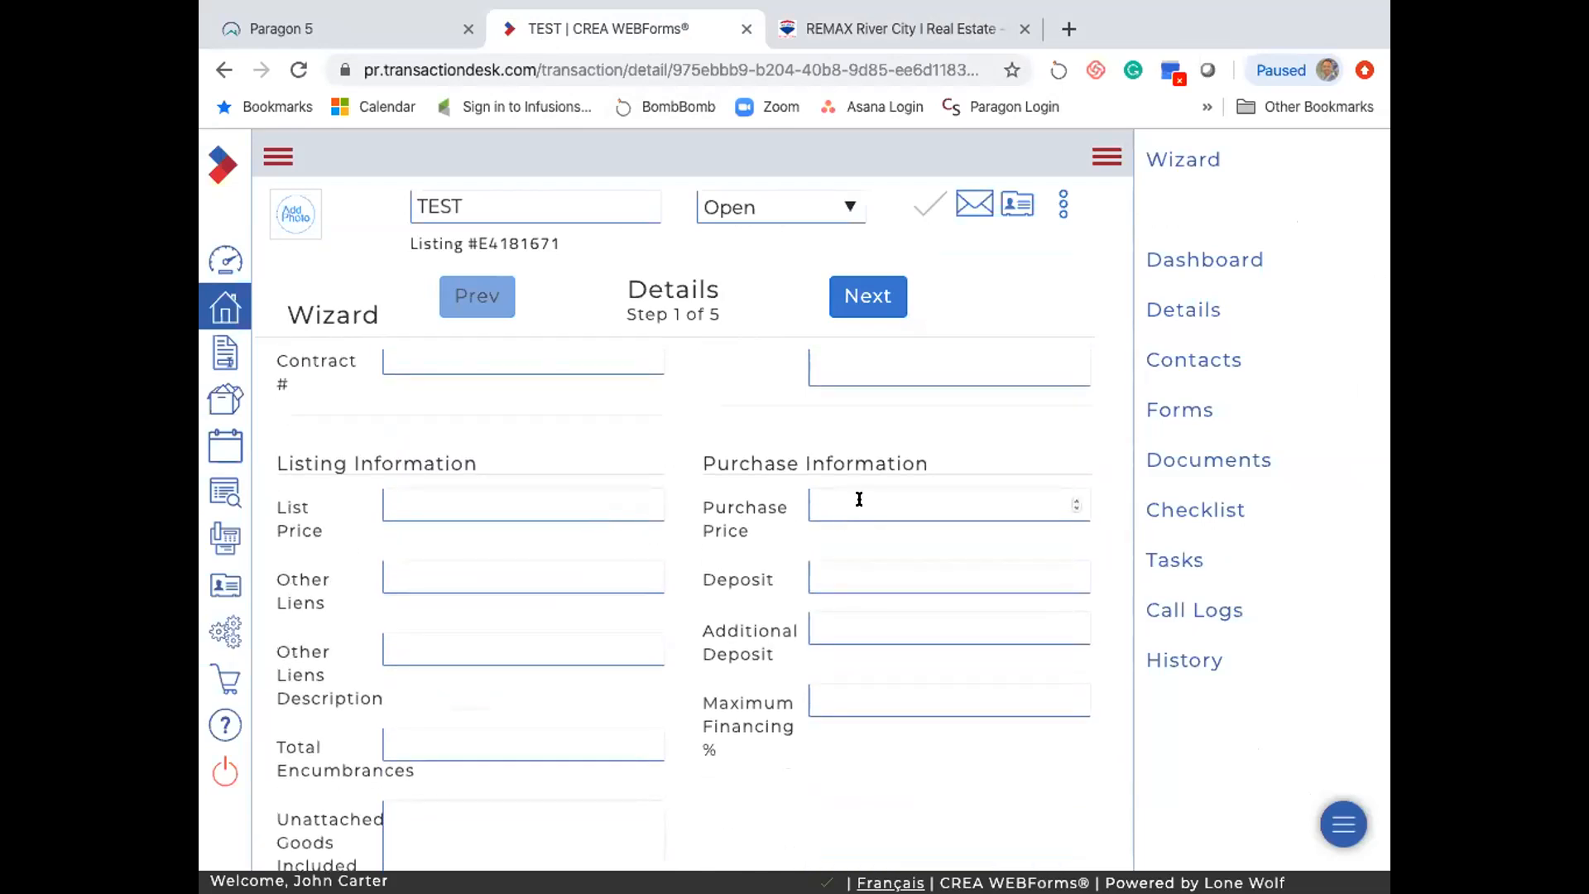
- Enter a purchase price of 400000 in the TEST transaction details
click(882, 32)
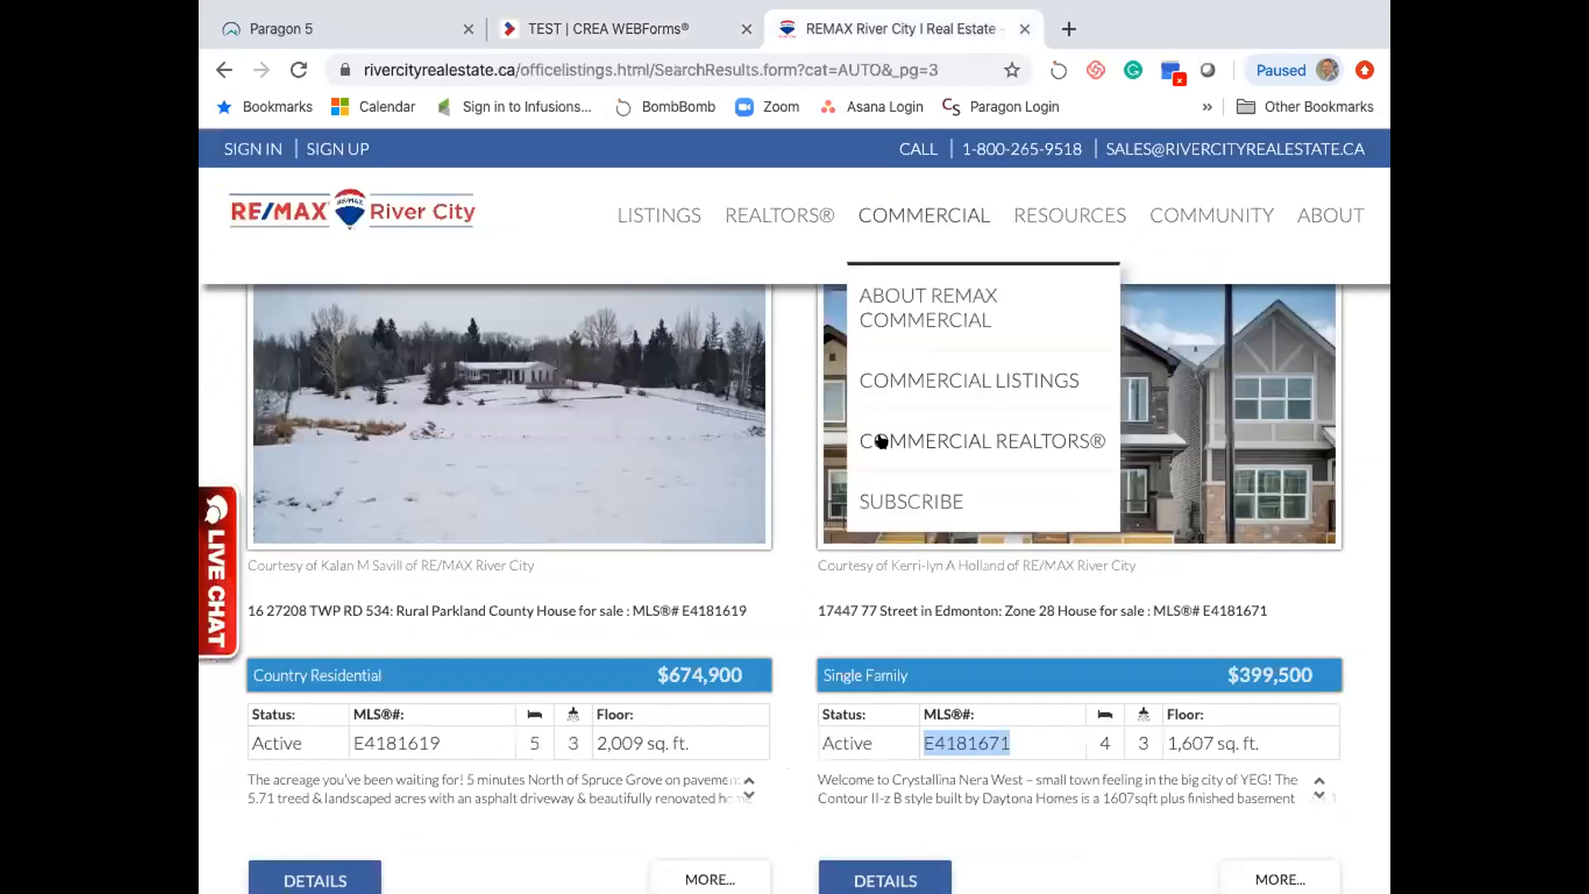
click(548, 32)
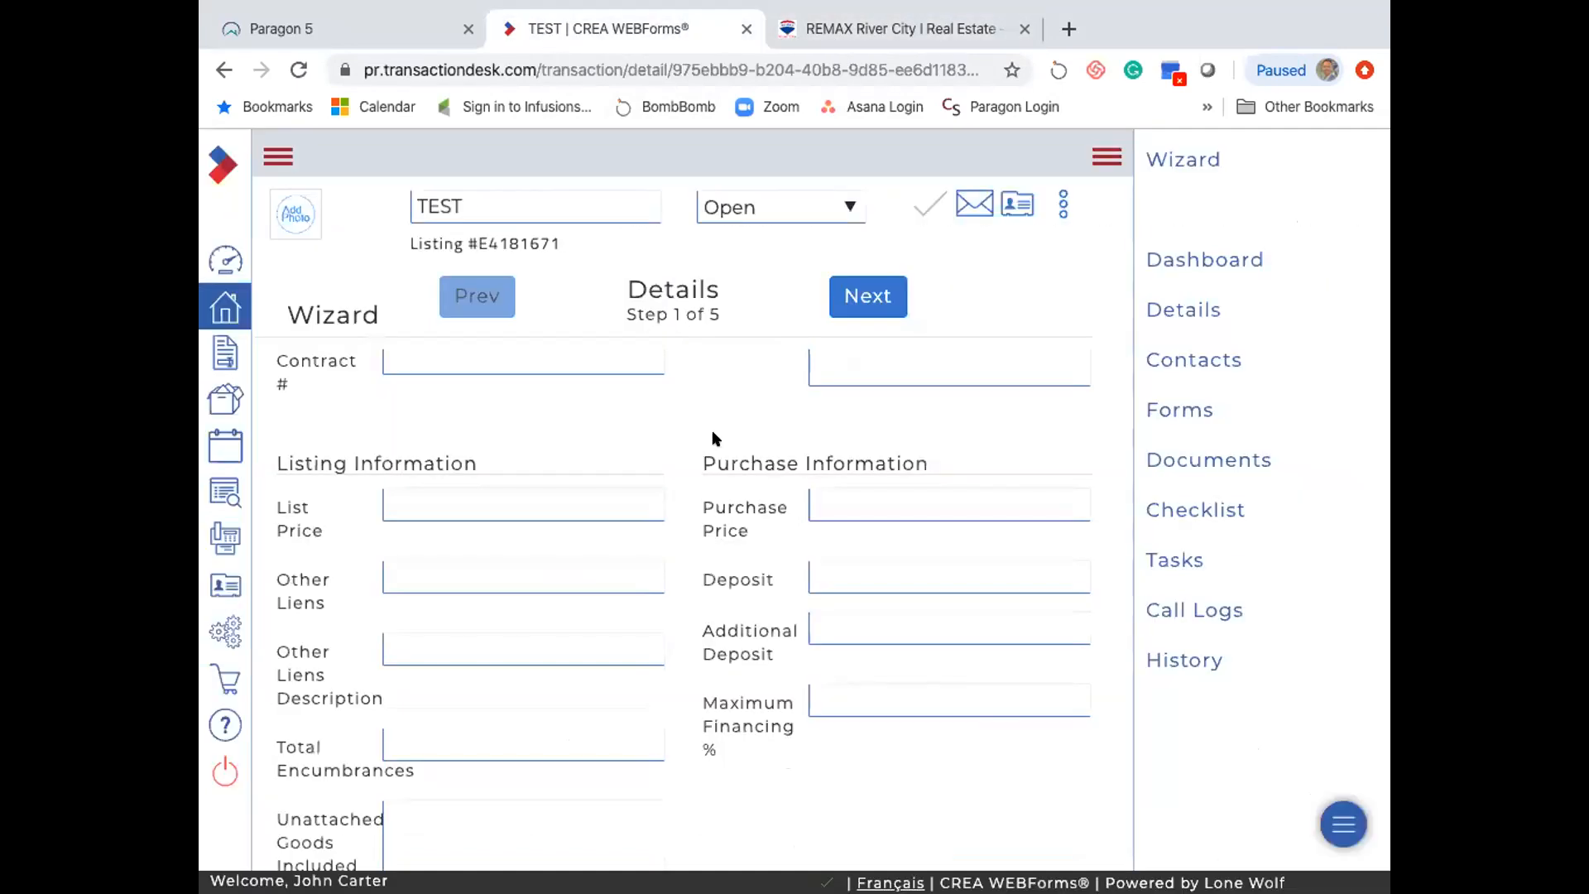
click(839, 501)
text(400000)
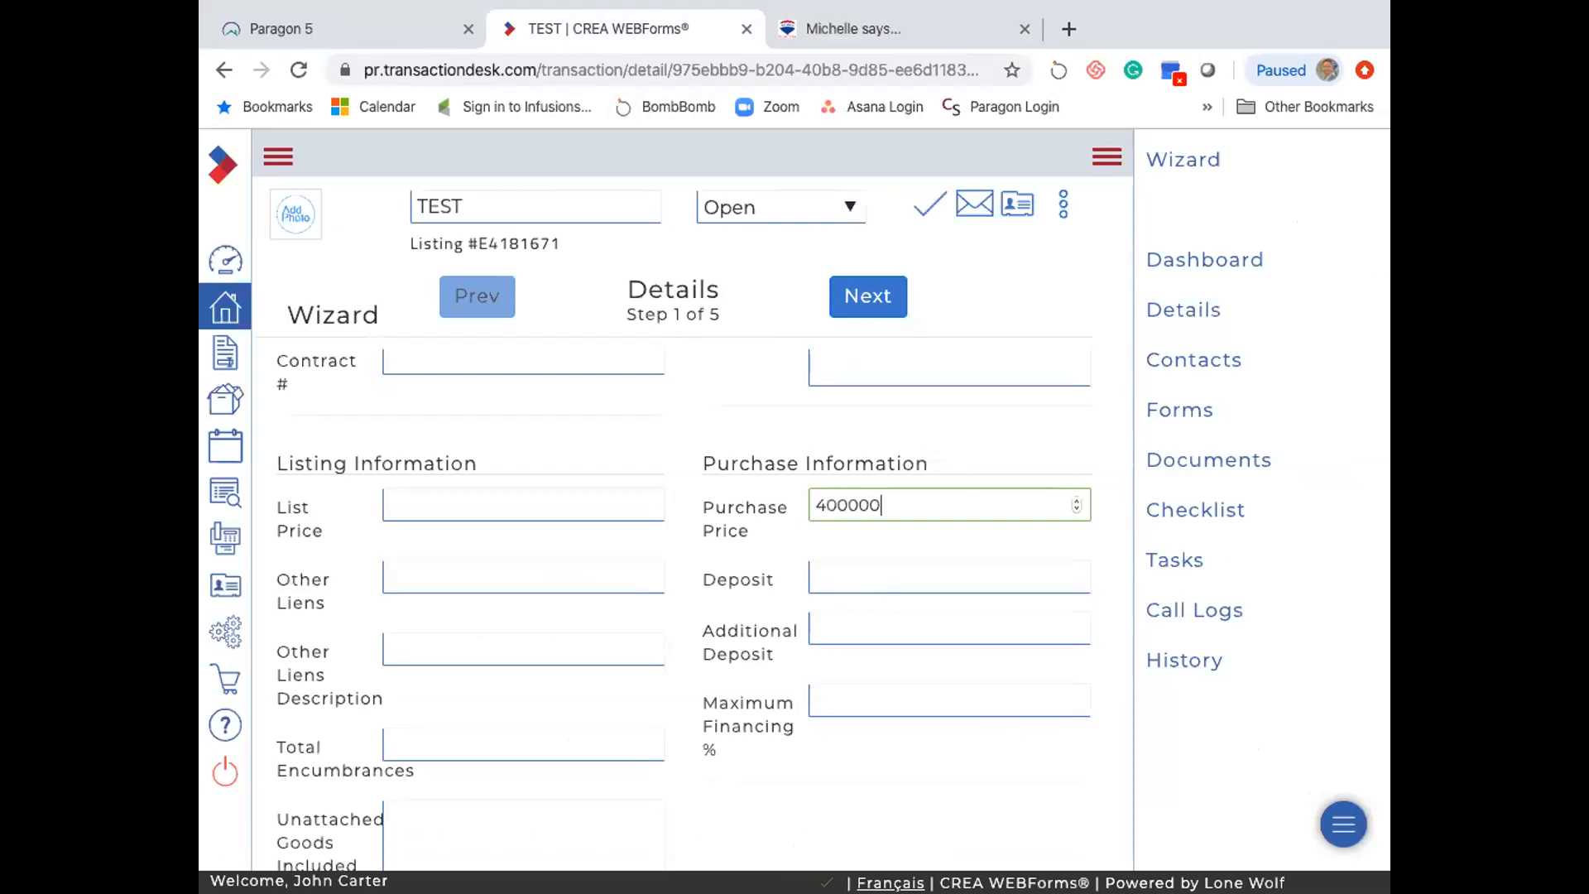
key(Tab)
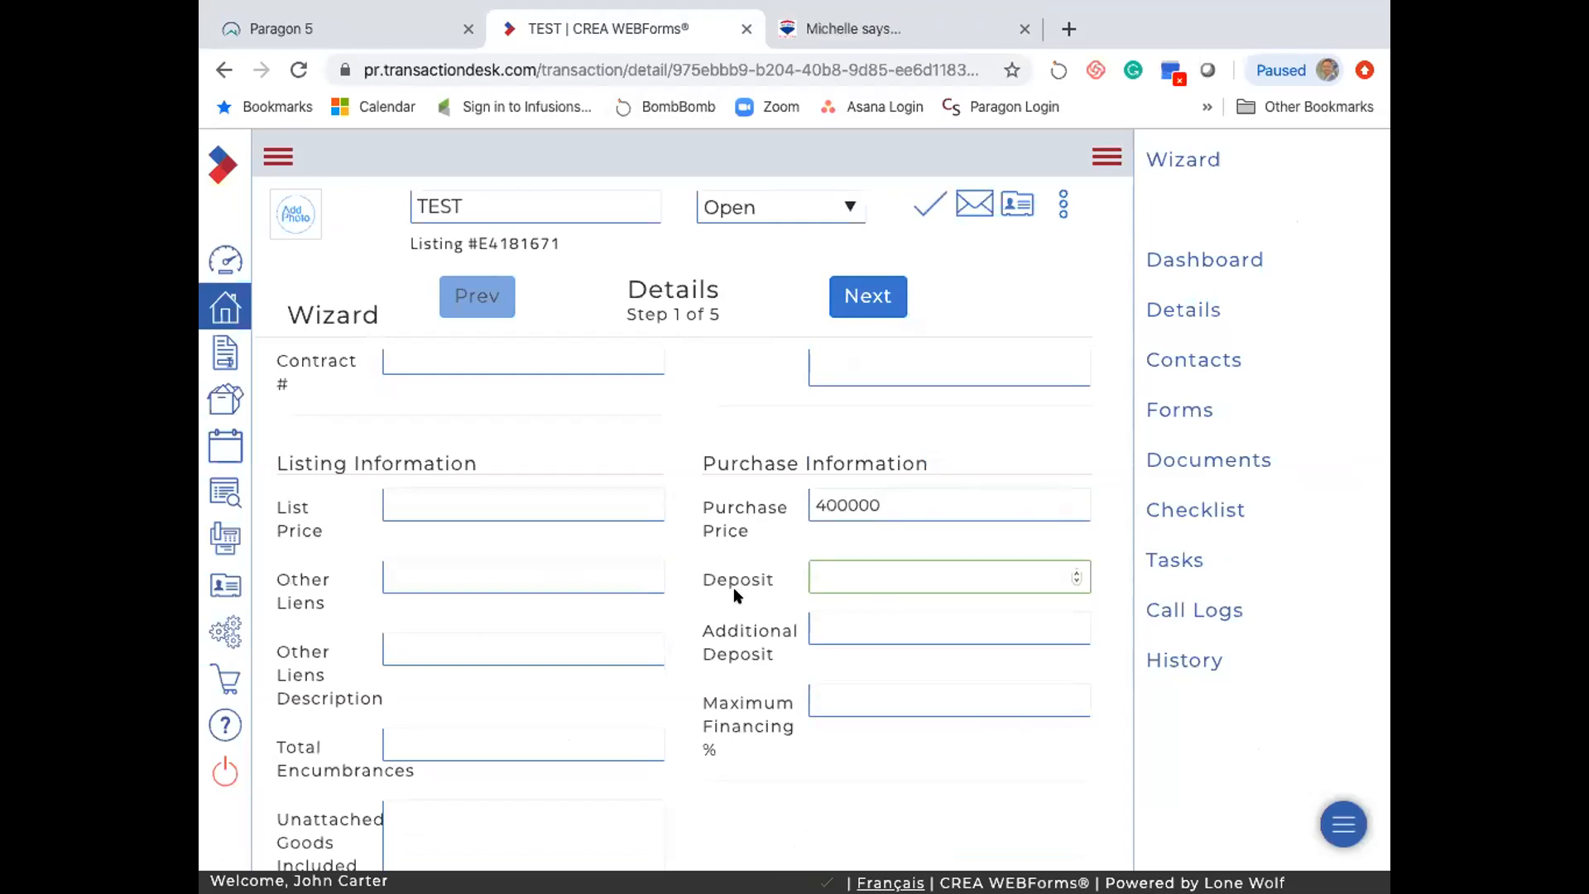
- Dismiss the listings site's chat popup, enter a 5000 deposit, and continue to Transaction Dates
click(825, 40)
click(1056, 330)
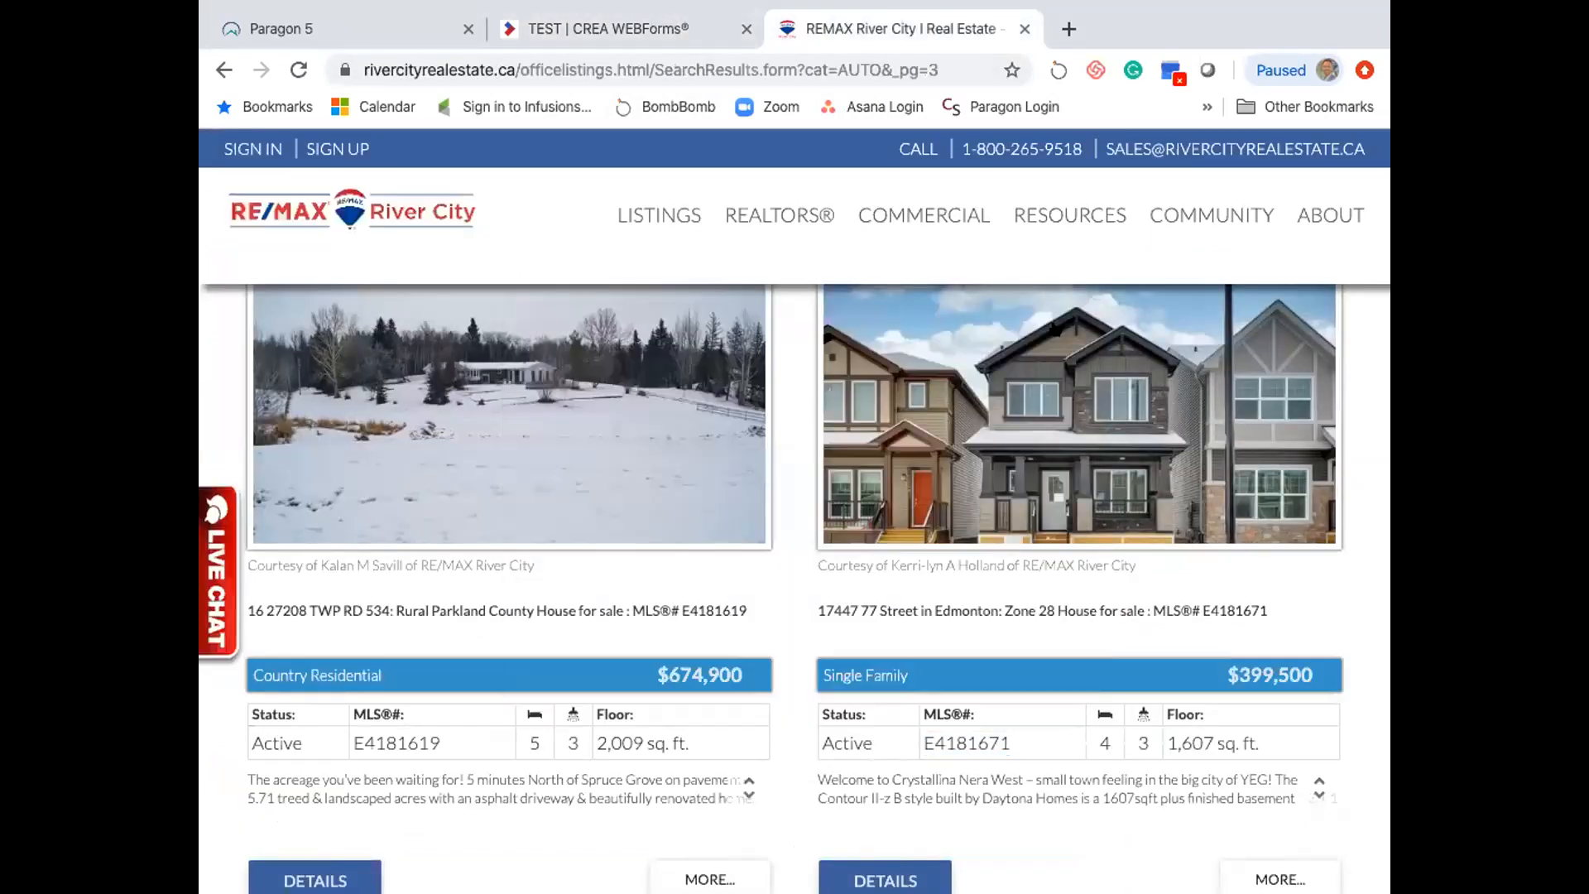
click(581, 34)
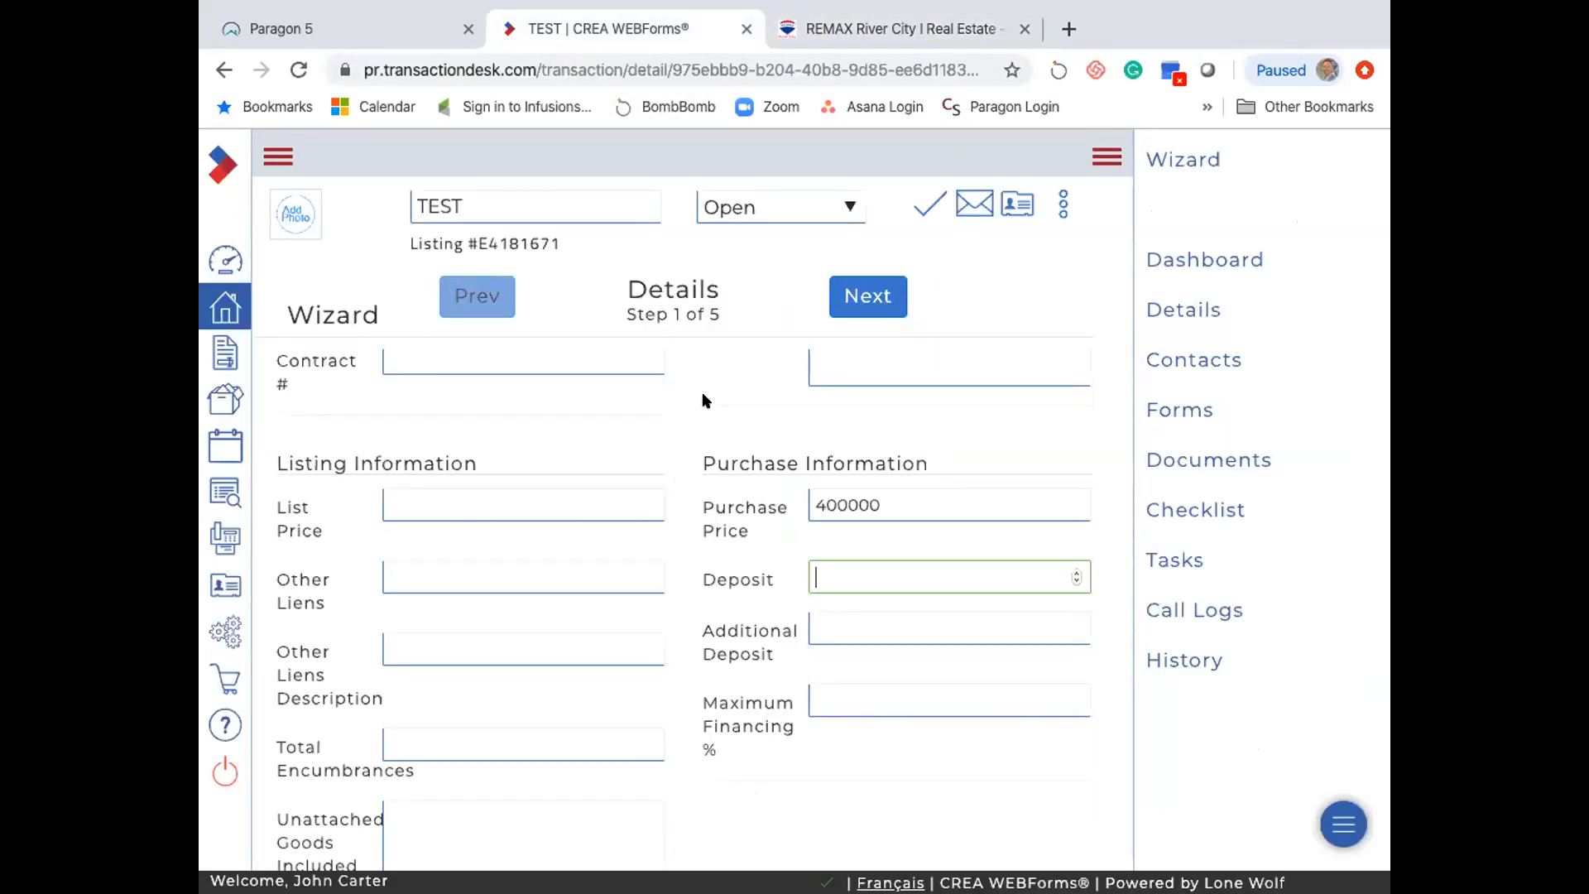
text(5000)
click(749, 695)
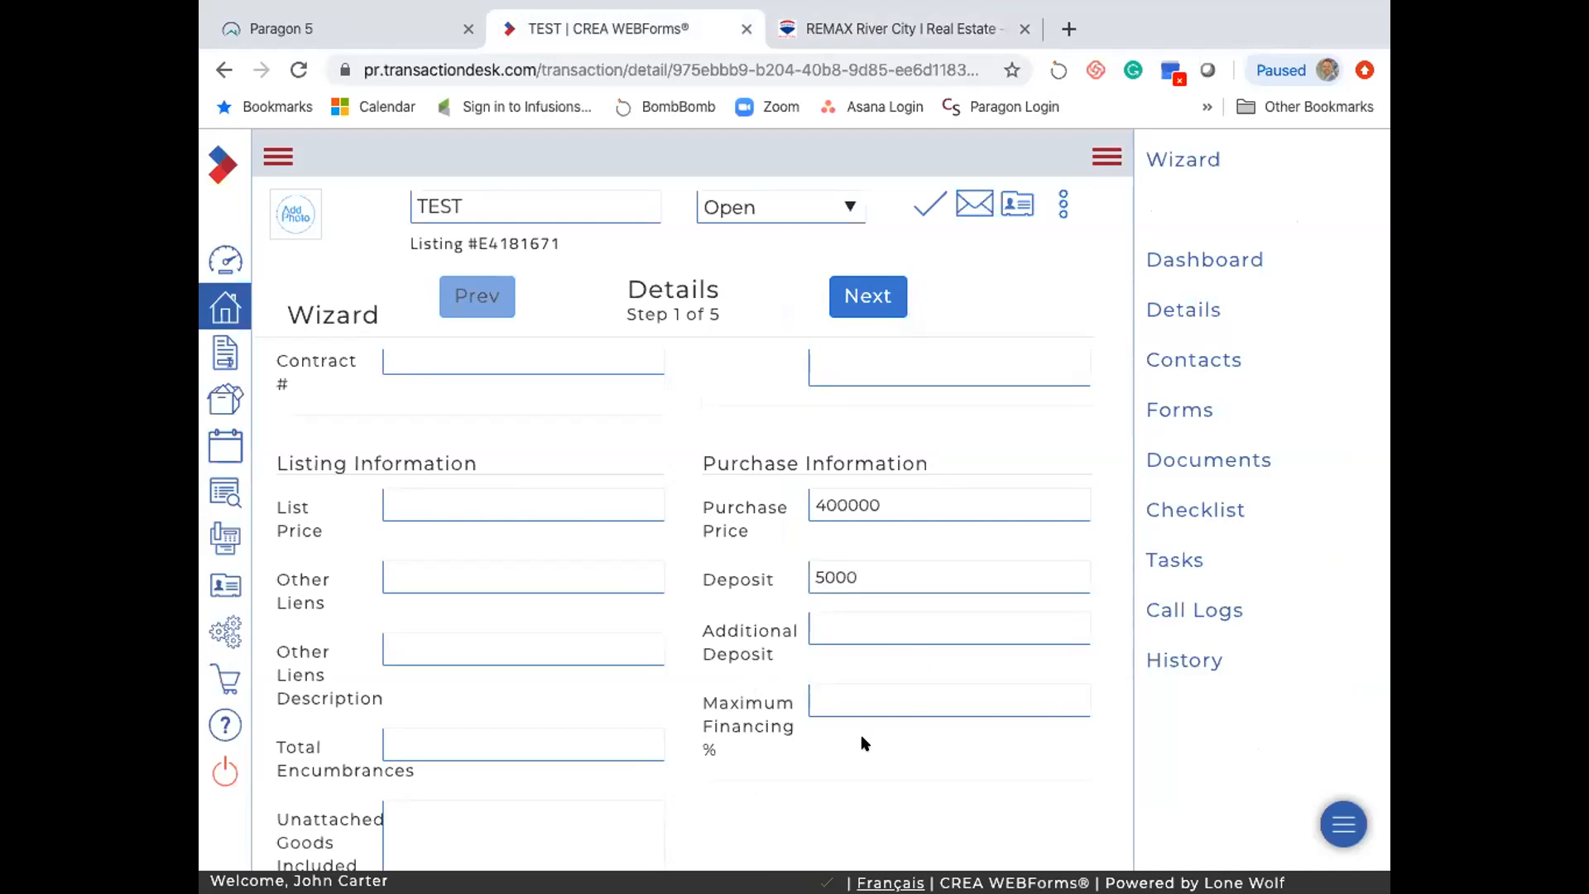
scroll(861, 742, up, 6)
click(863, 299)
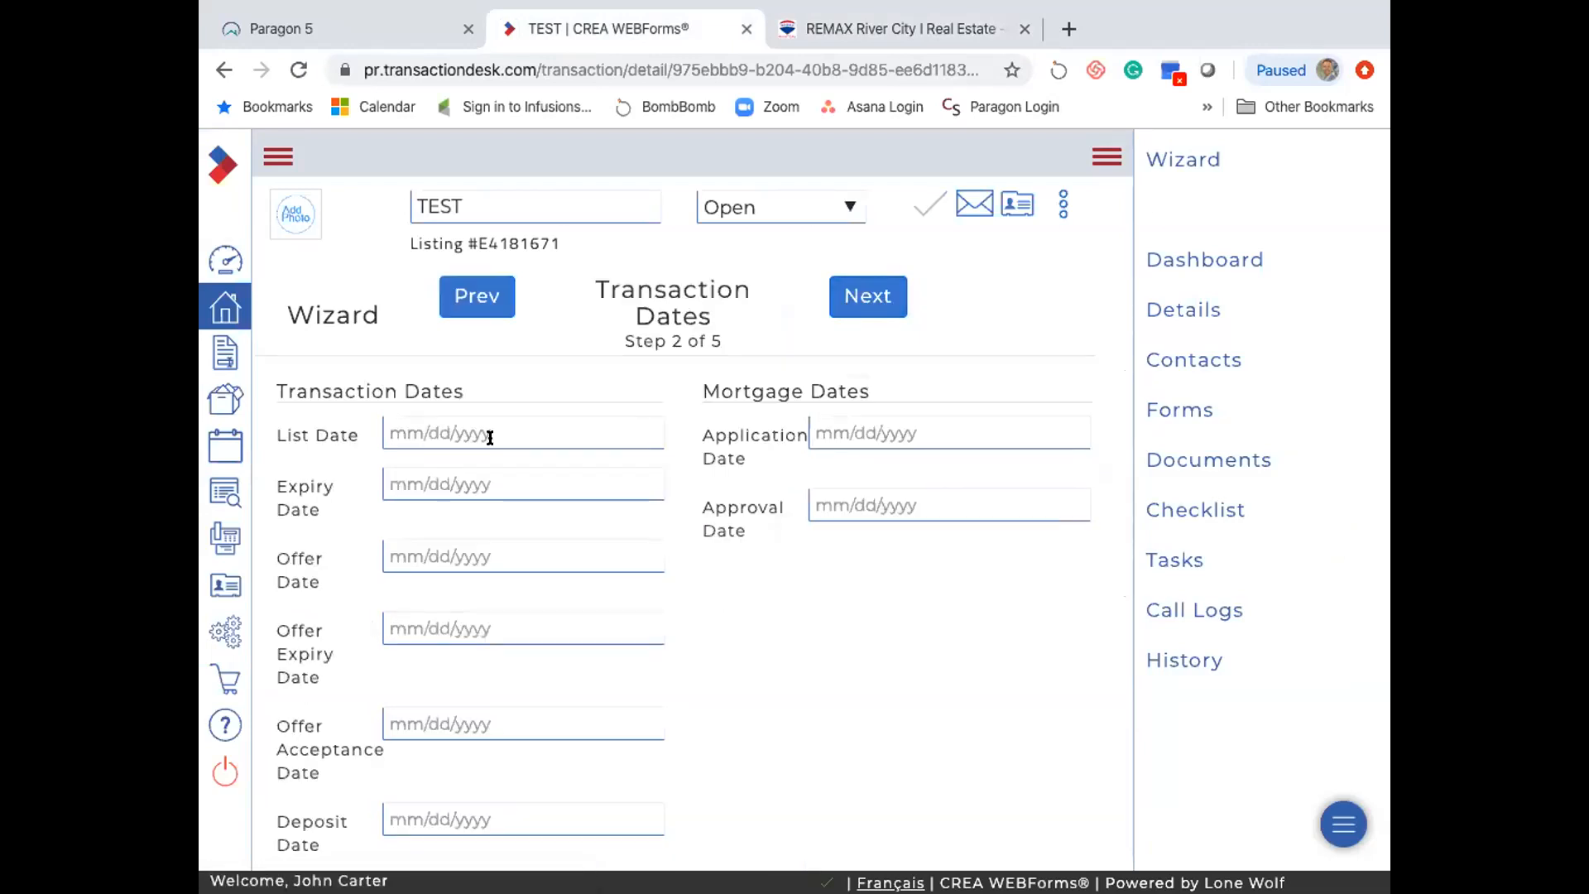
- Set offer date 12/12/2019, offer expiry 12/14/2019 and deposit date 12/16/2019, then continue to Contacts
scroll(430, 554, down, 1)
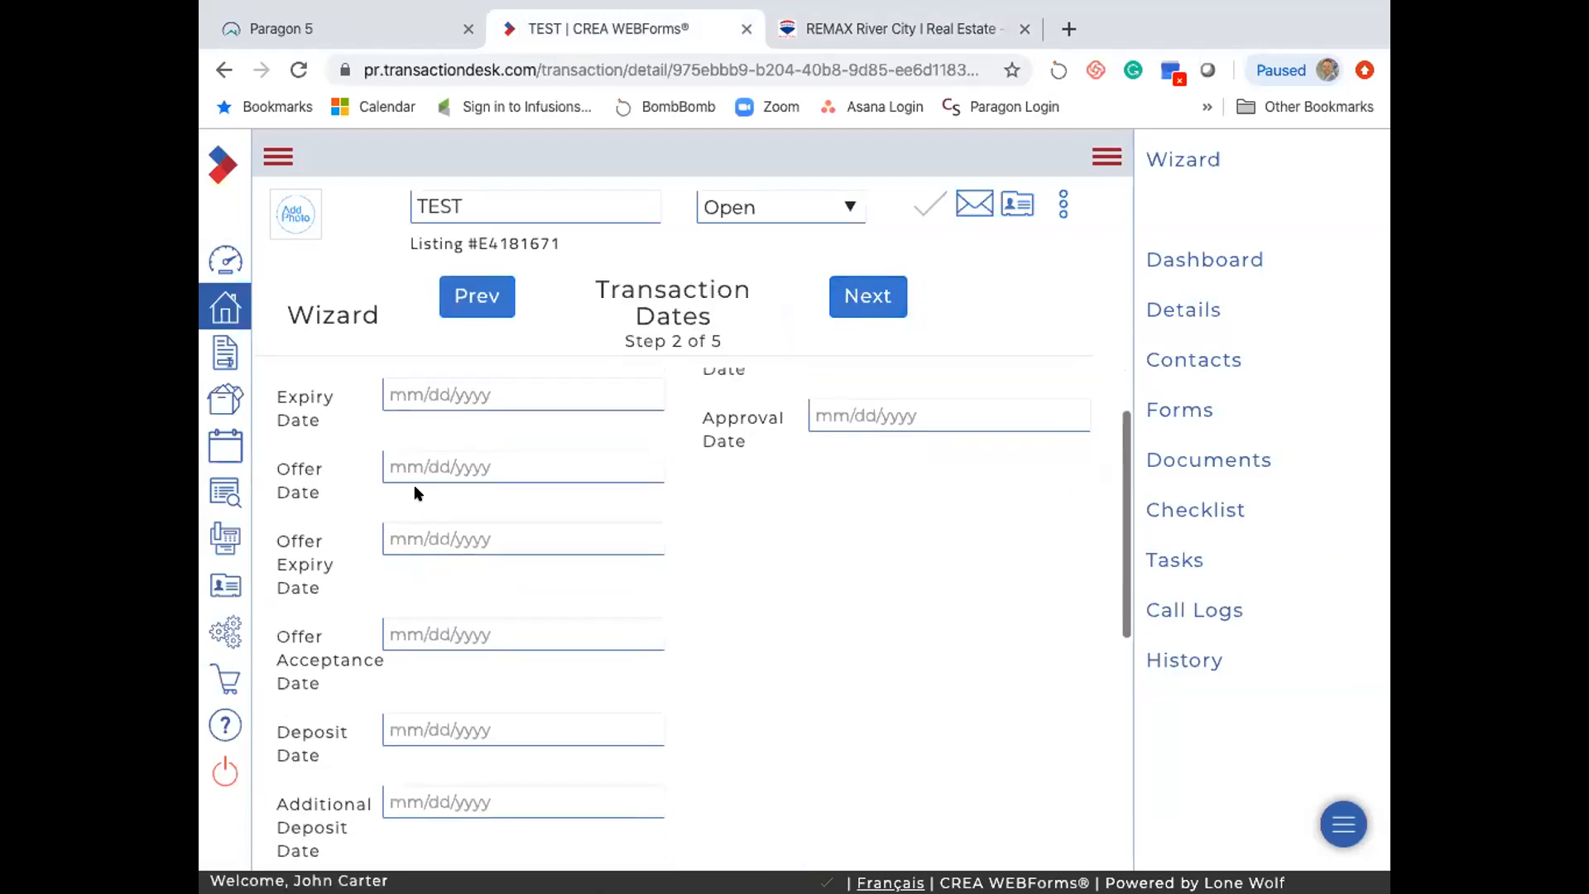
click(412, 463)
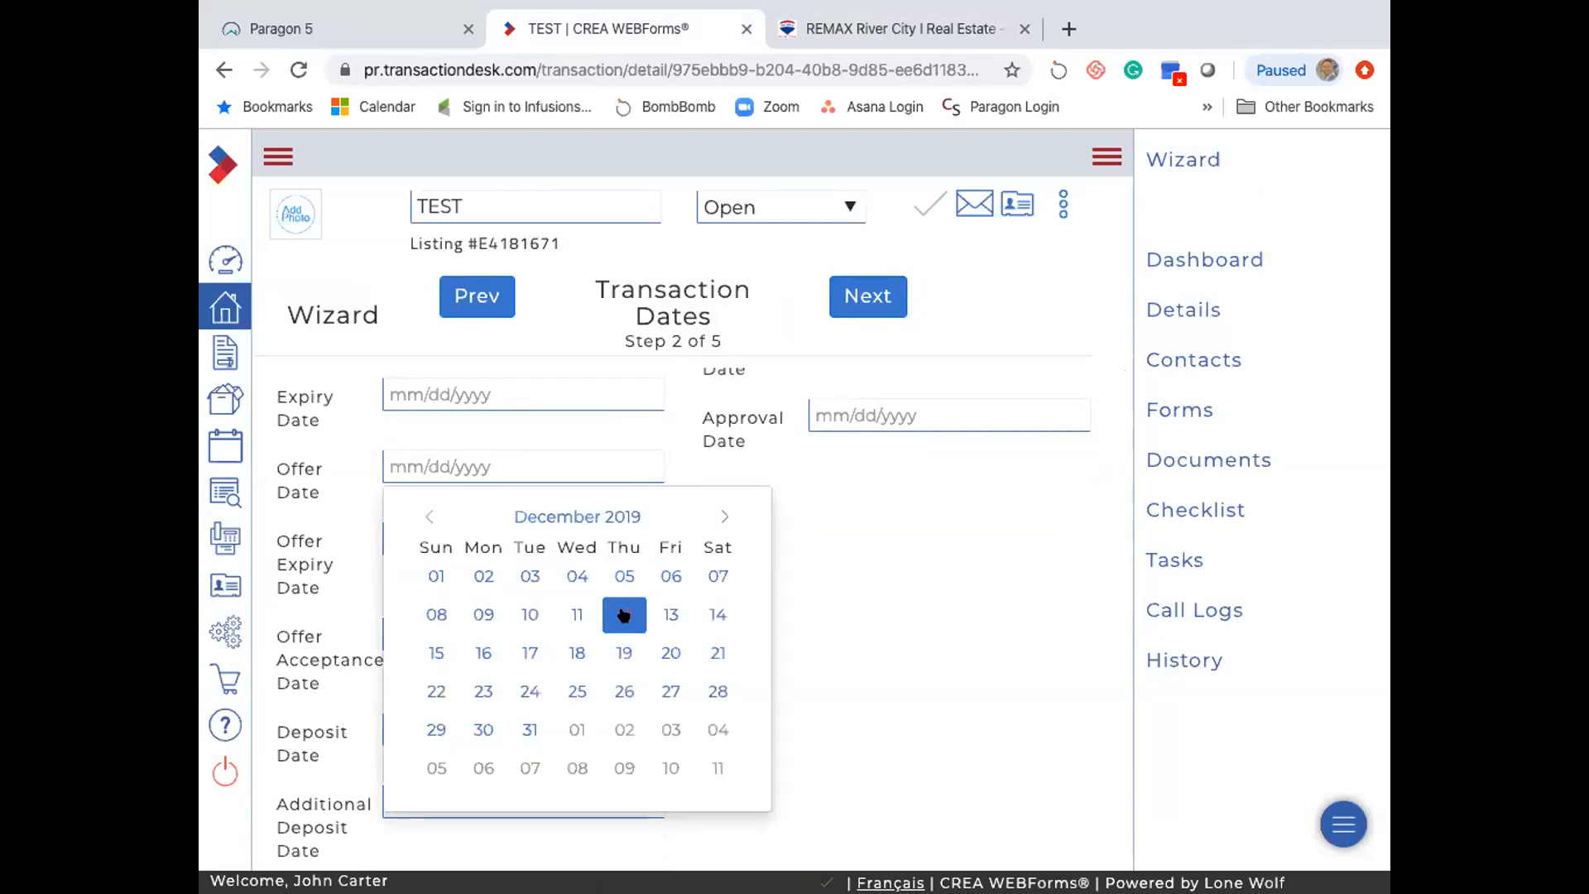
click(626, 614)
click(425, 520)
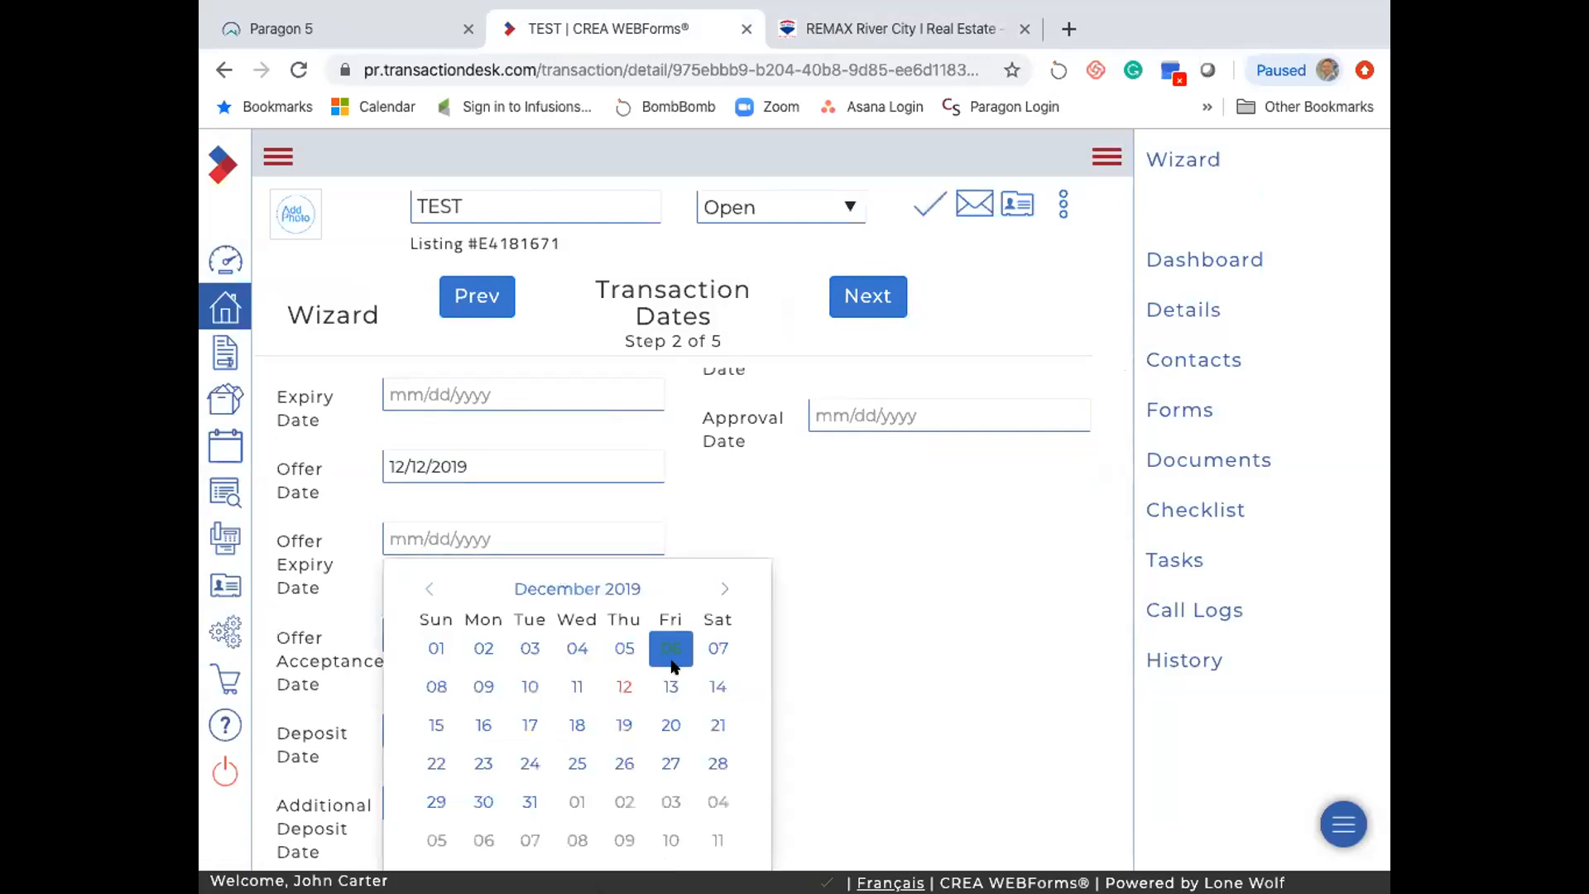
click(709, 680)
scroll(461, 614, down, 2)
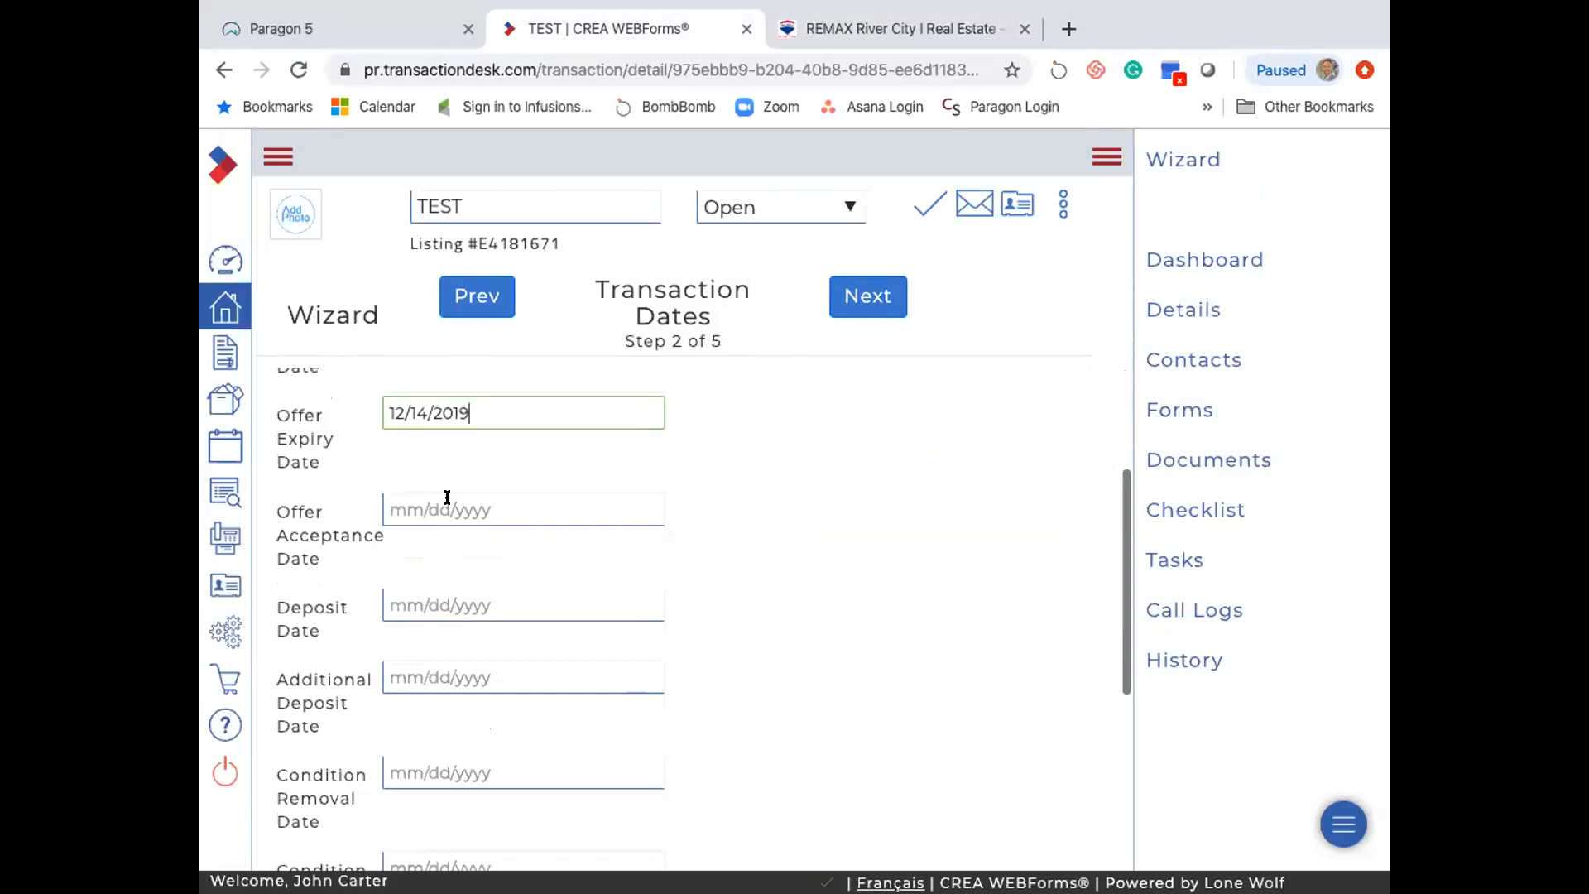
scroll(450, 501, down, 1)
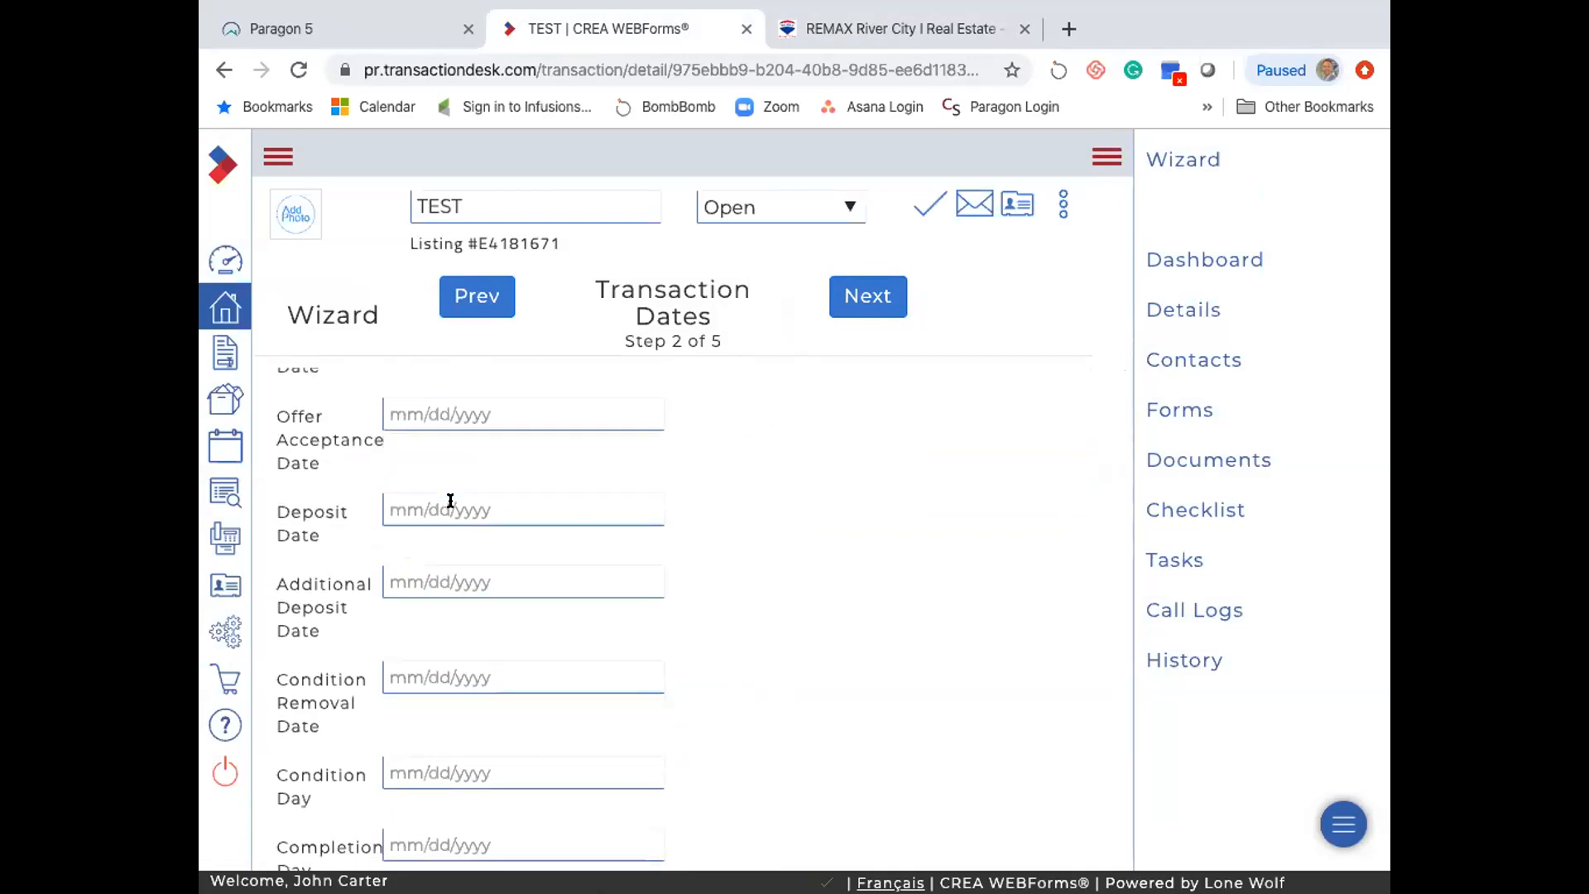
click(450, 503)
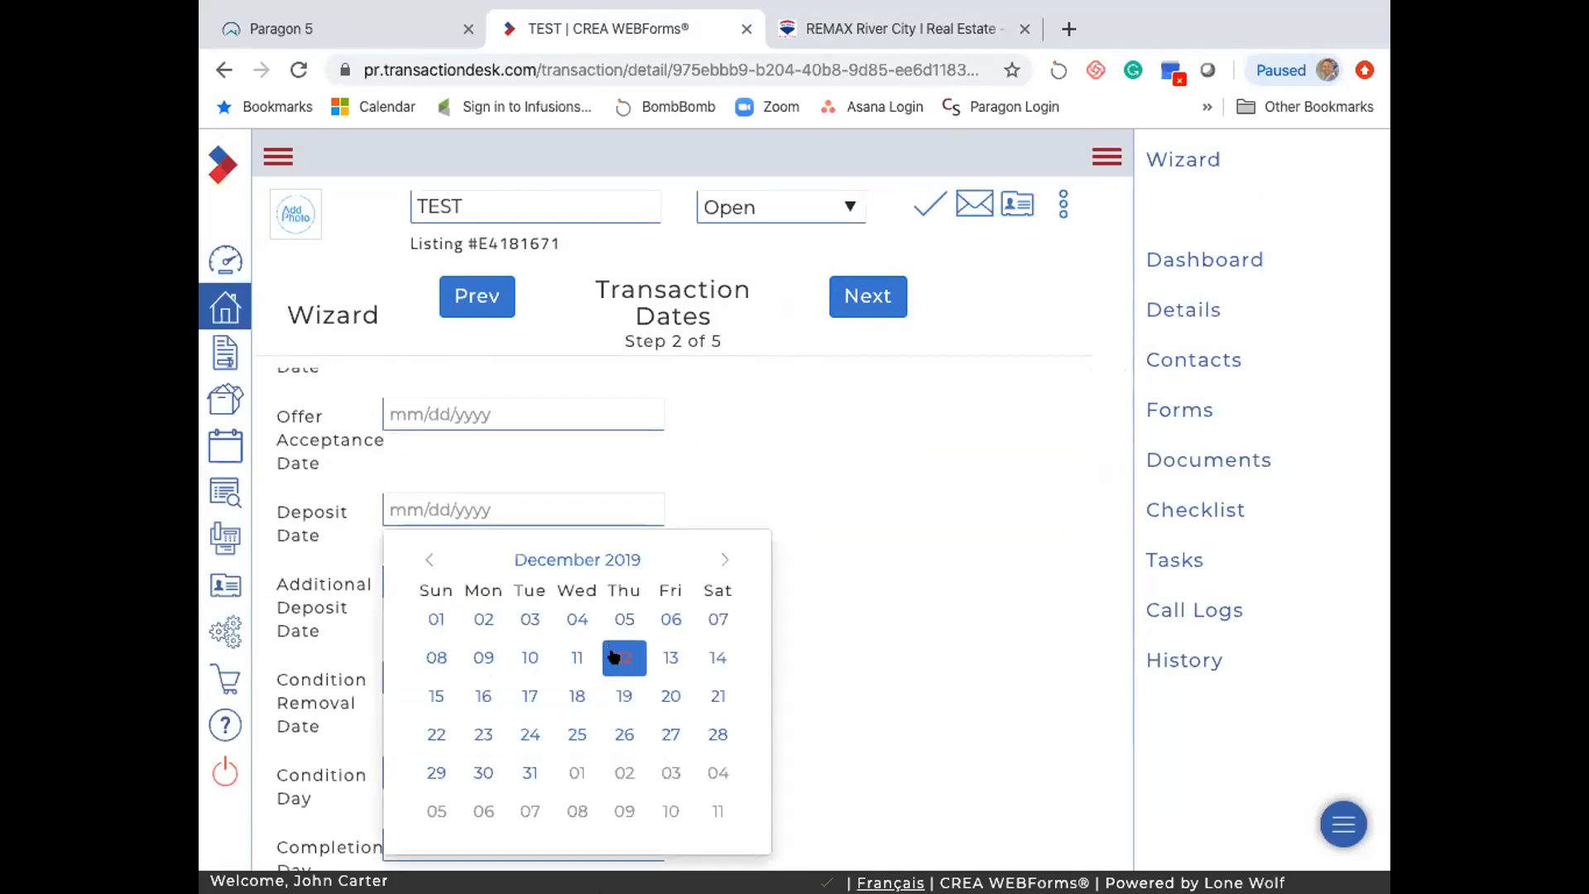
click(484, 695)
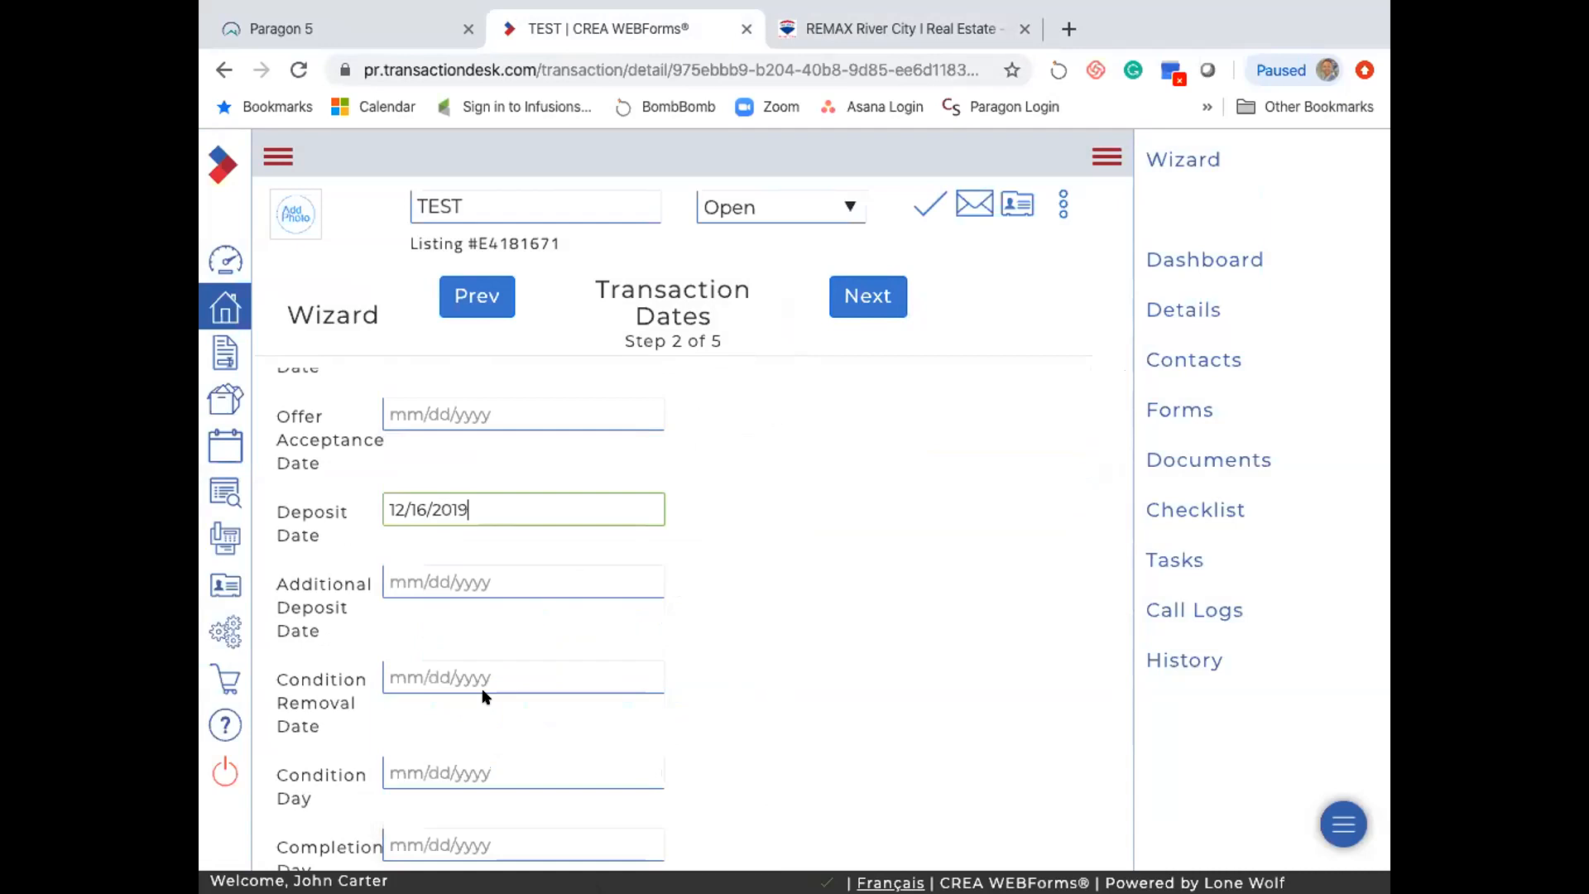
click(853, 311)
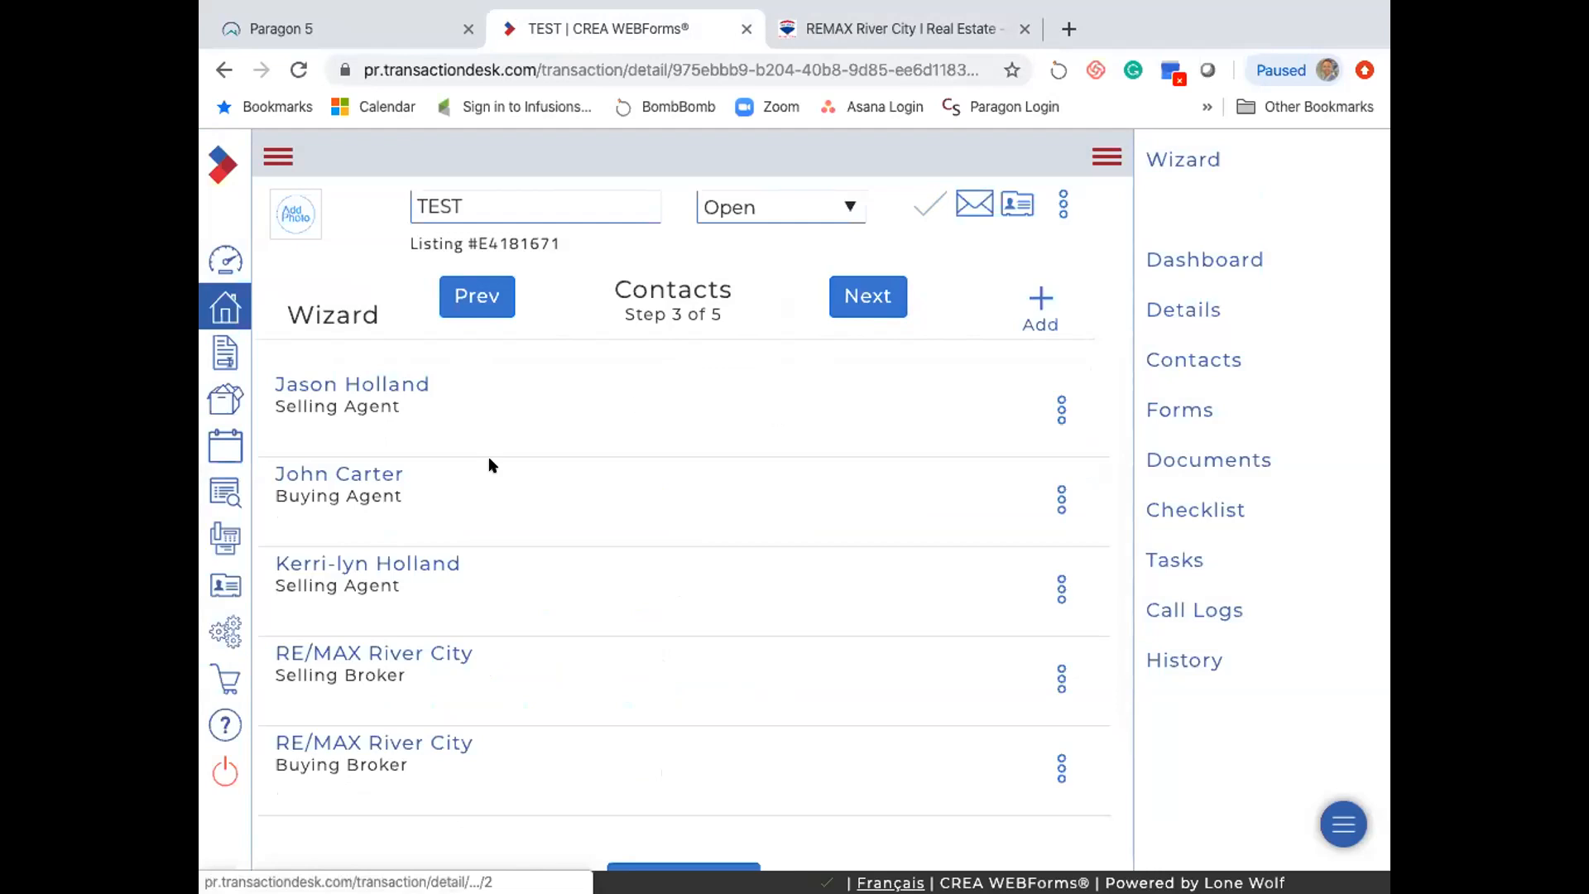
- Re-save the buying agent's contact details and continue to the Forms step
click(347, 474)
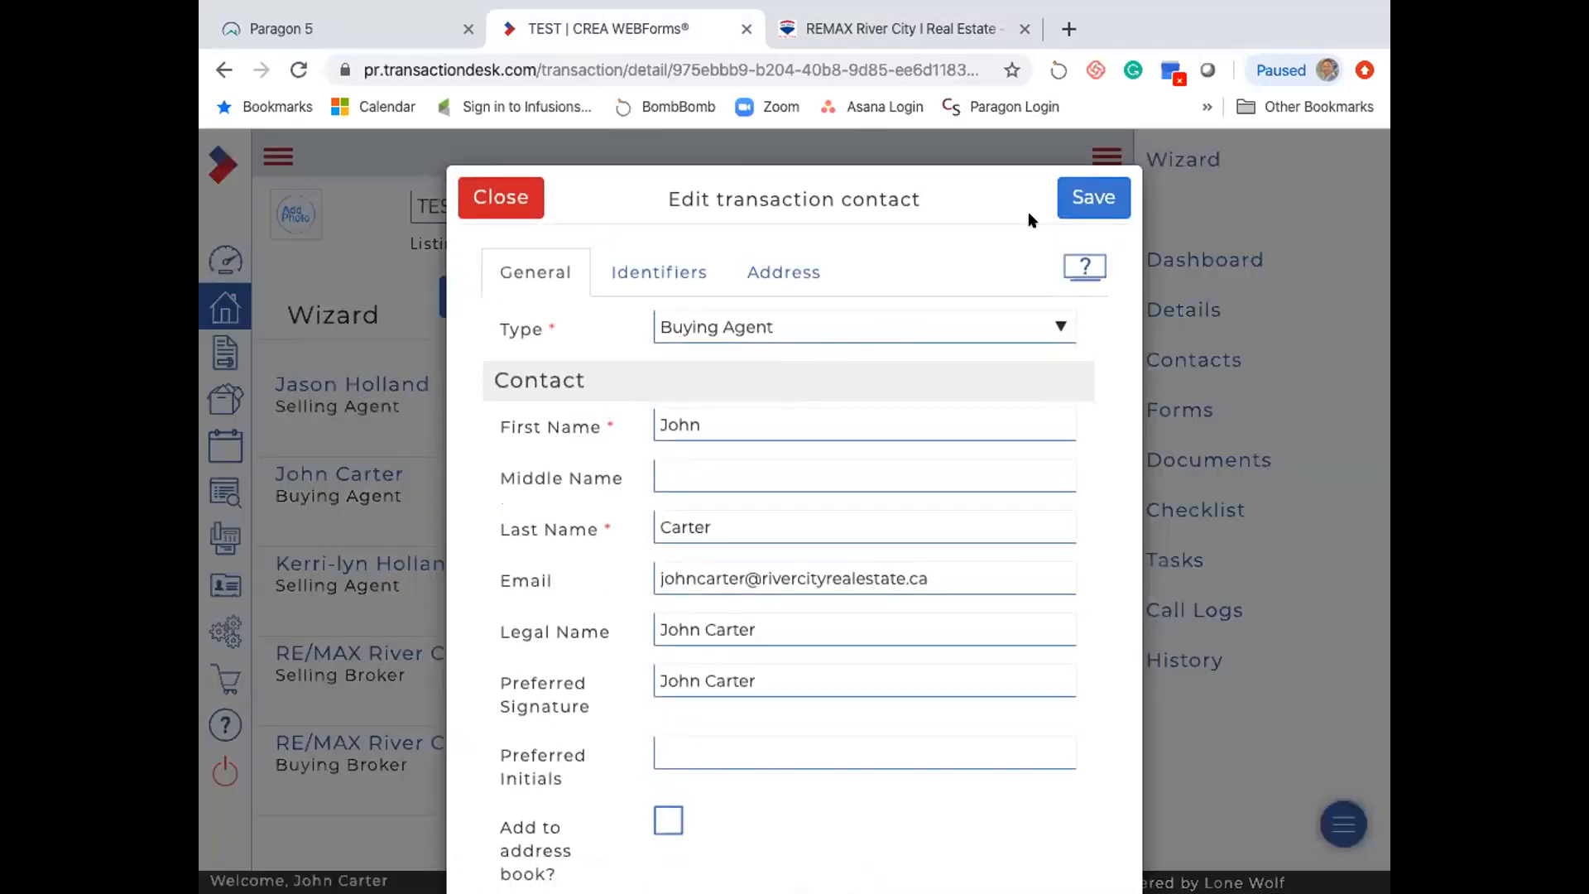
click(1075, 199)
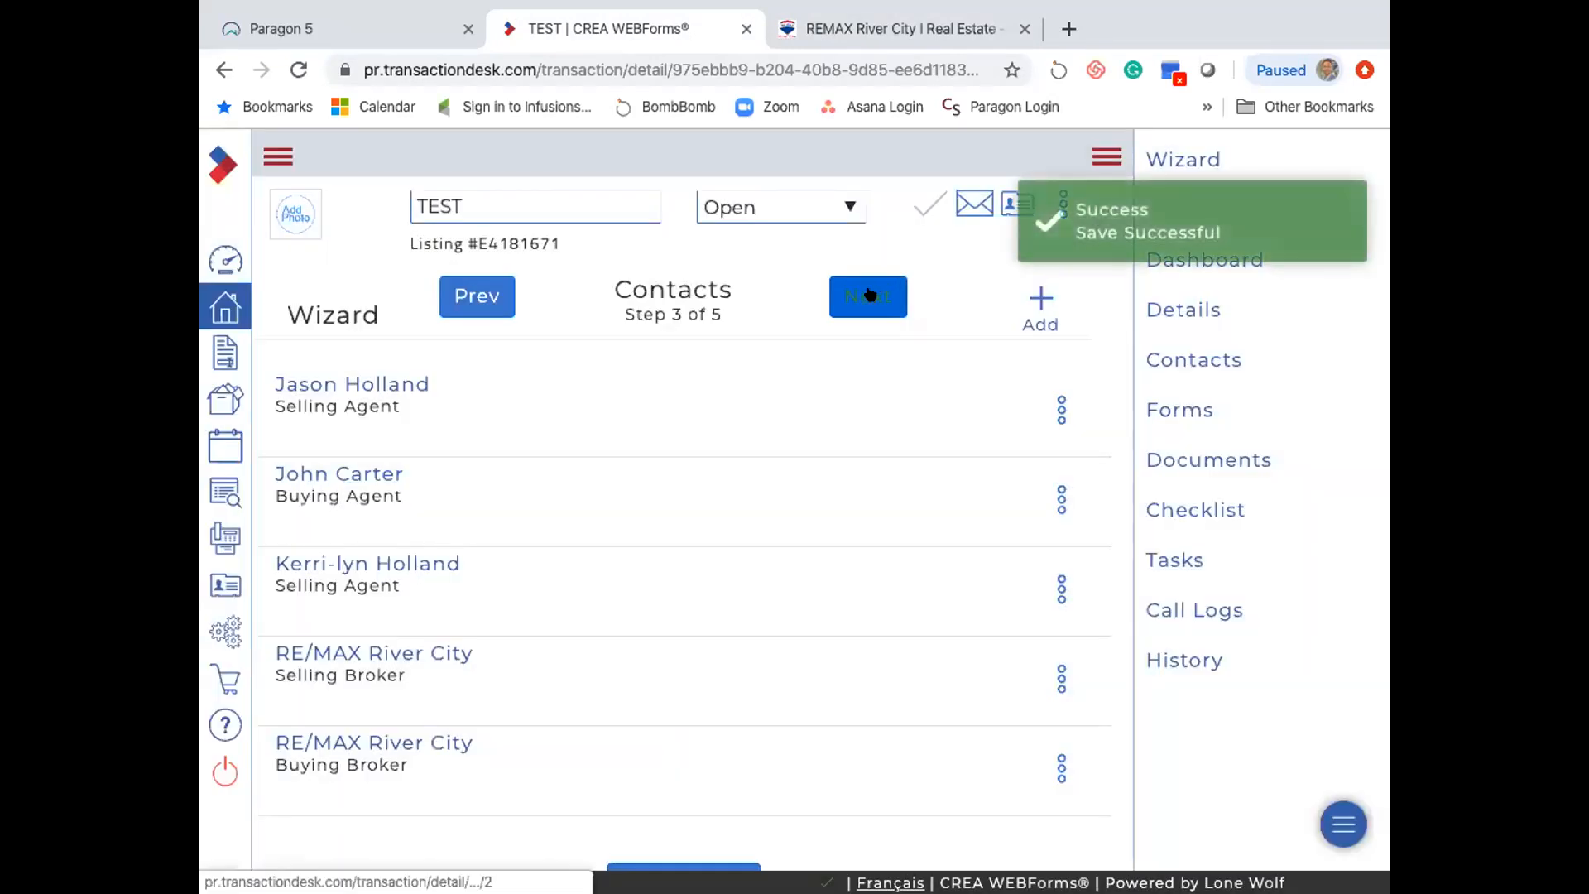
click(867, 296)
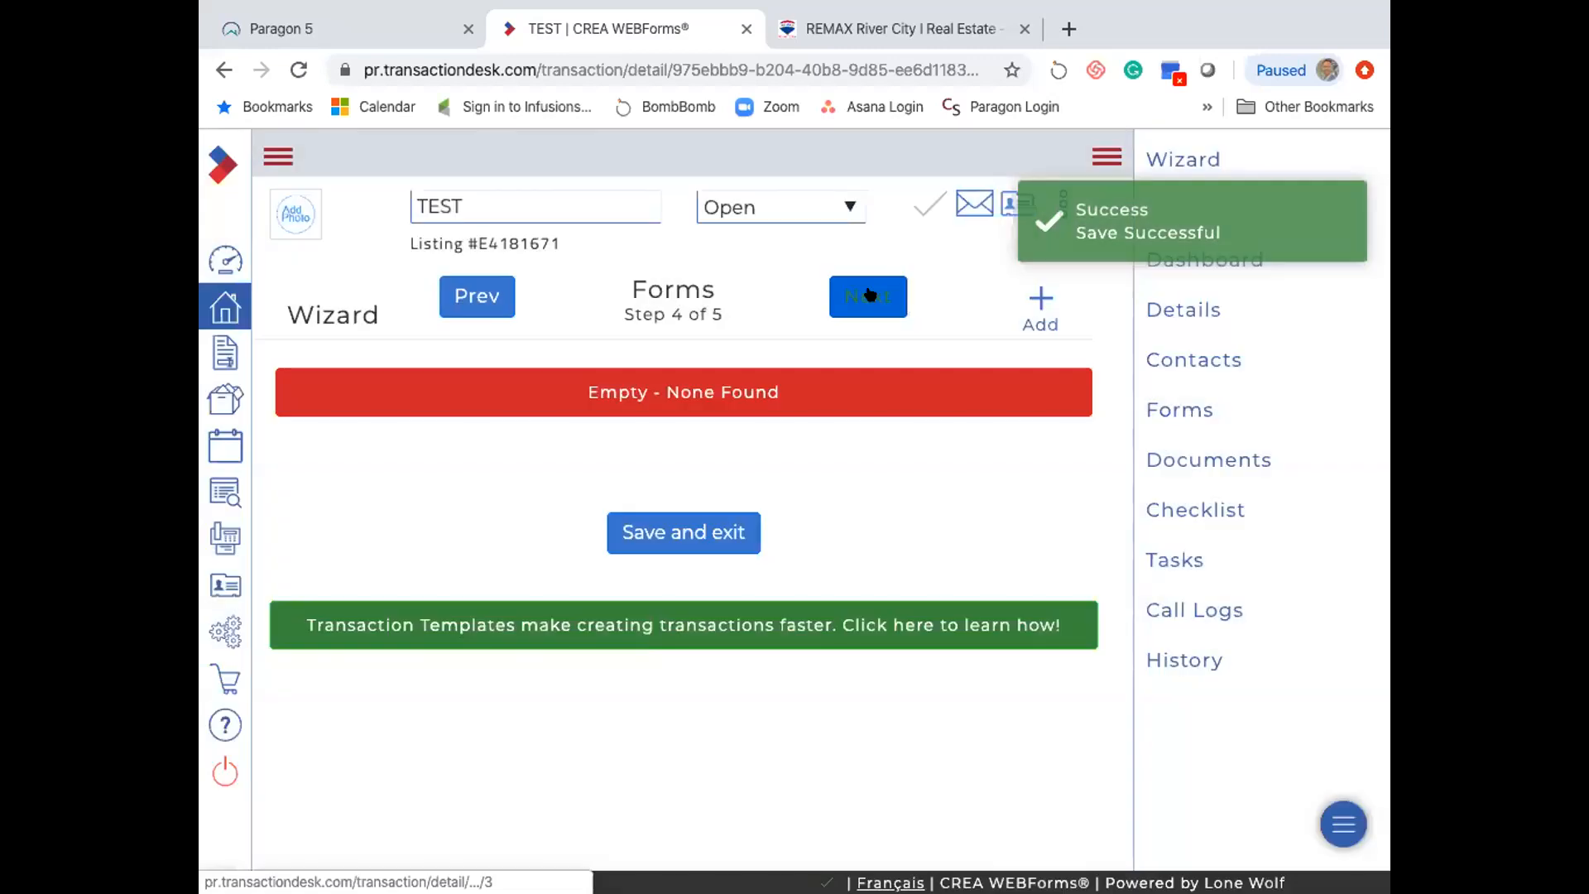
- Search the form library for 'purchase' and add the Residential Purchase Contract form
click(1036, 298)
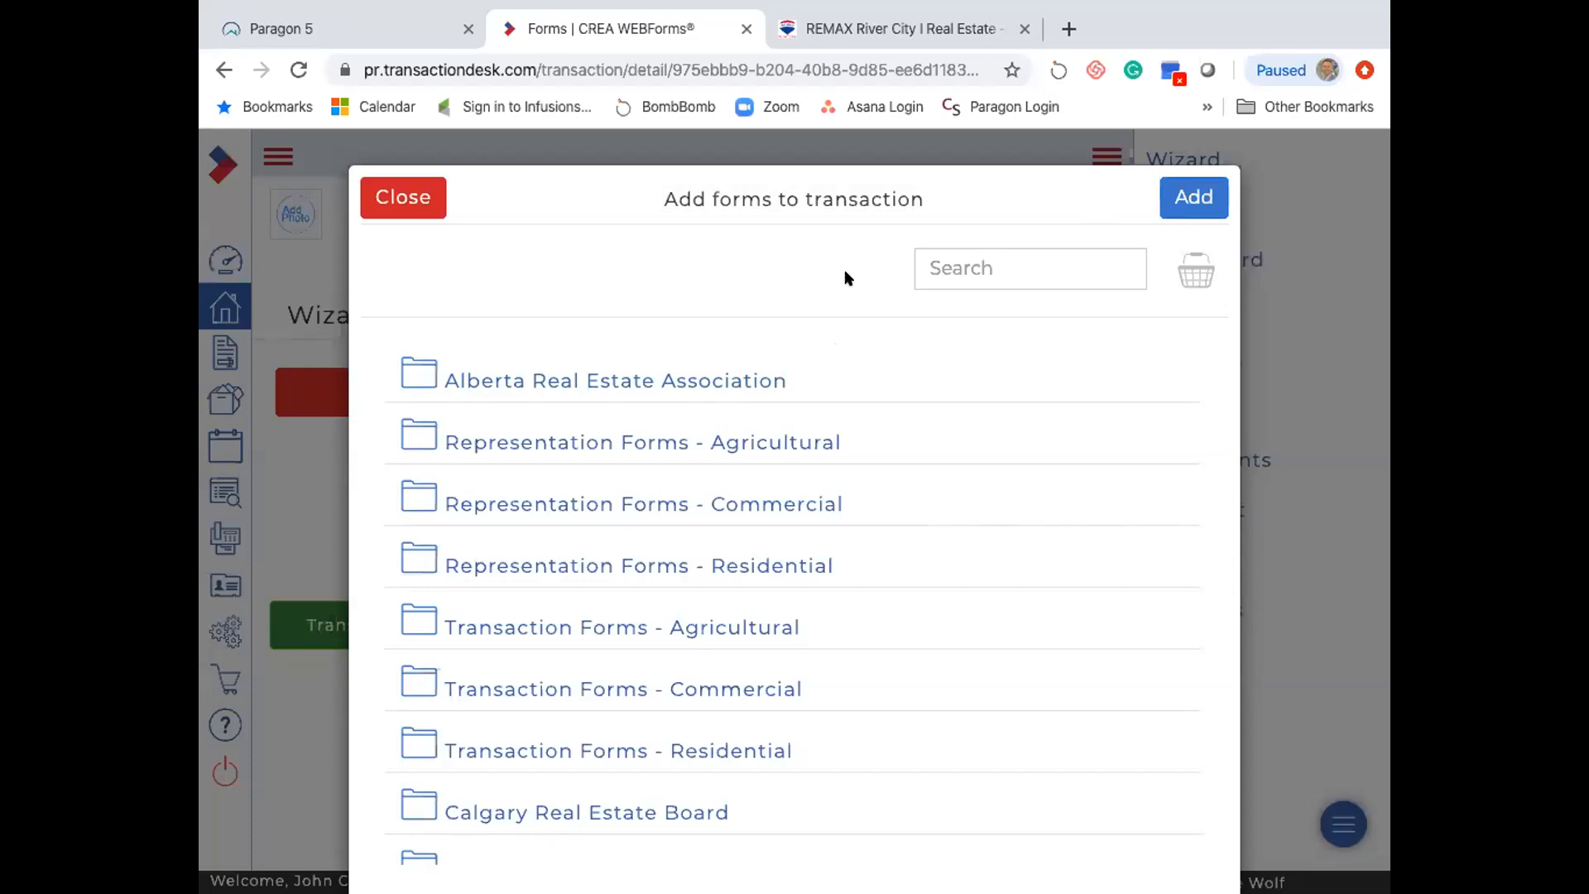
click(643, 382)
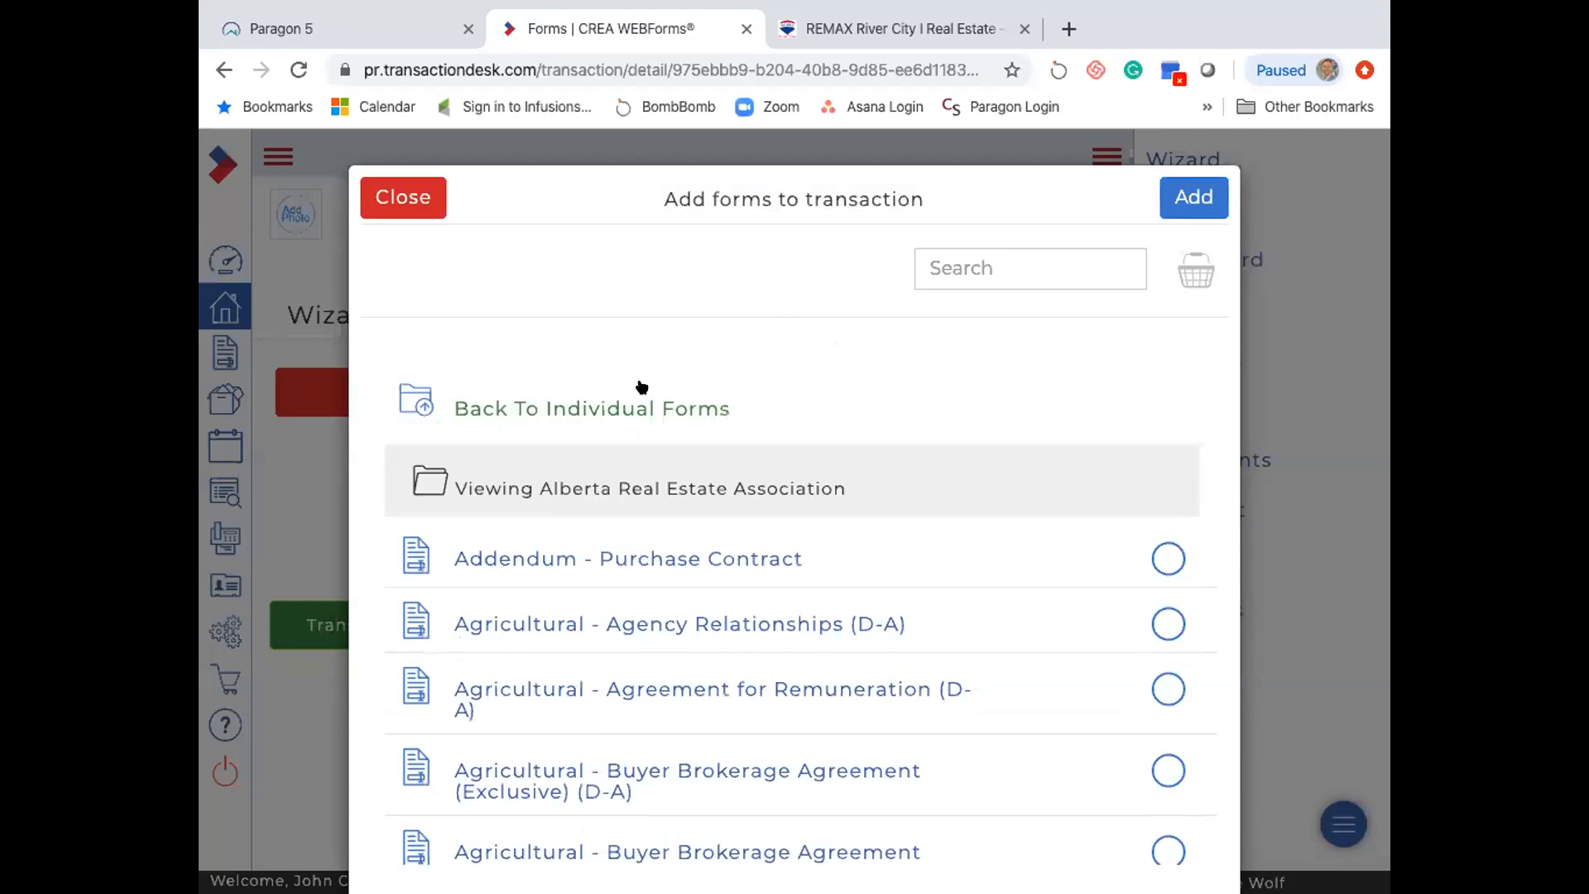
scroll(626, 409, down, 1)
scroll(654, 322, up, 1)
click(952, 267)
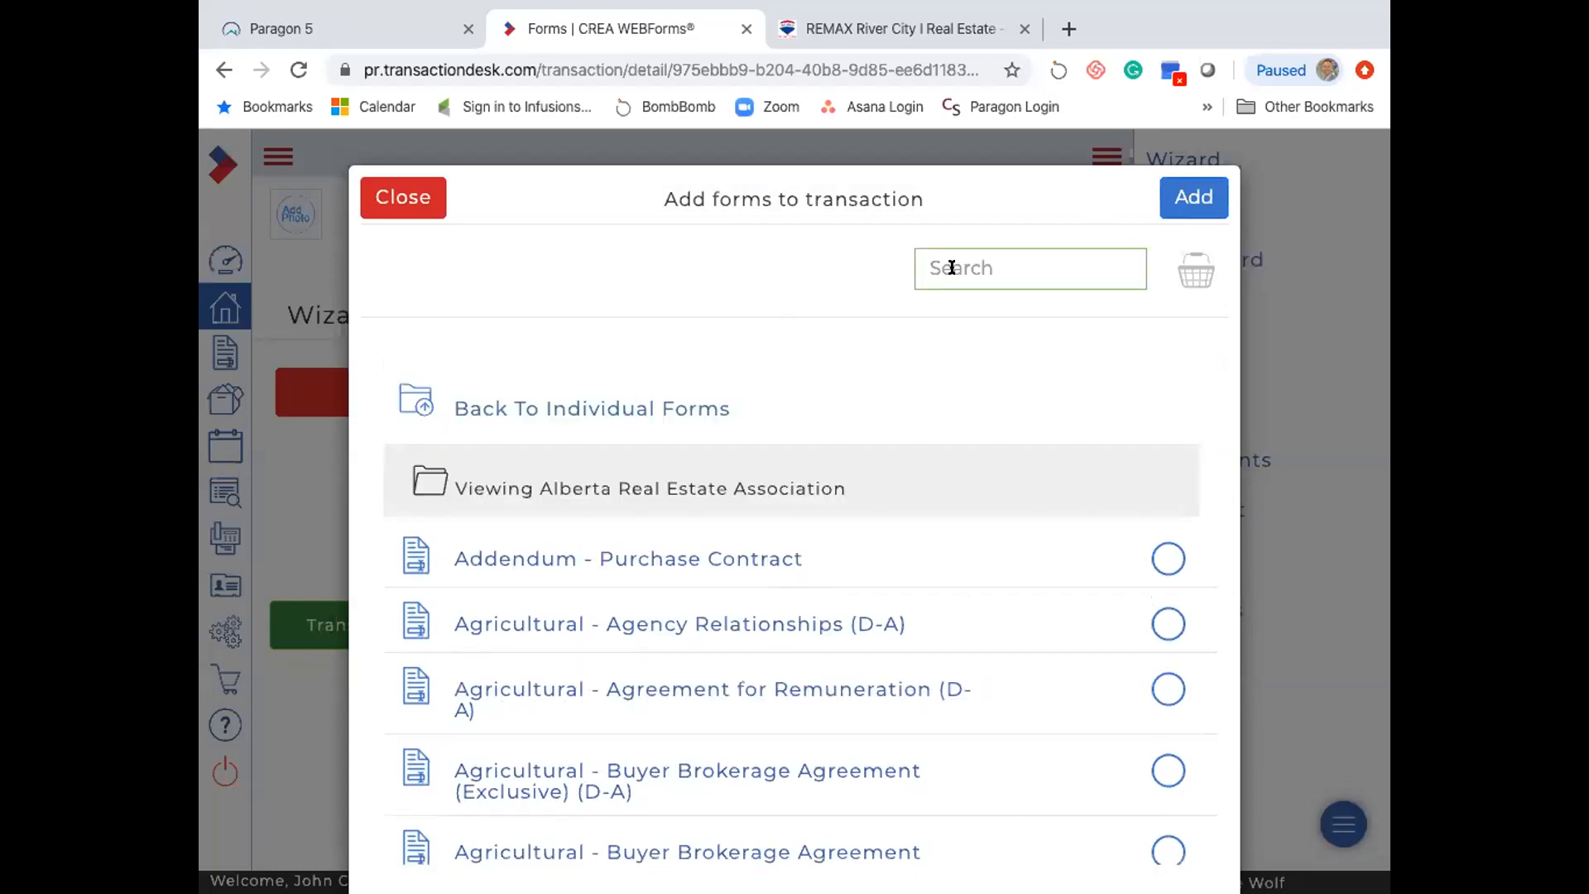
text(purchase)
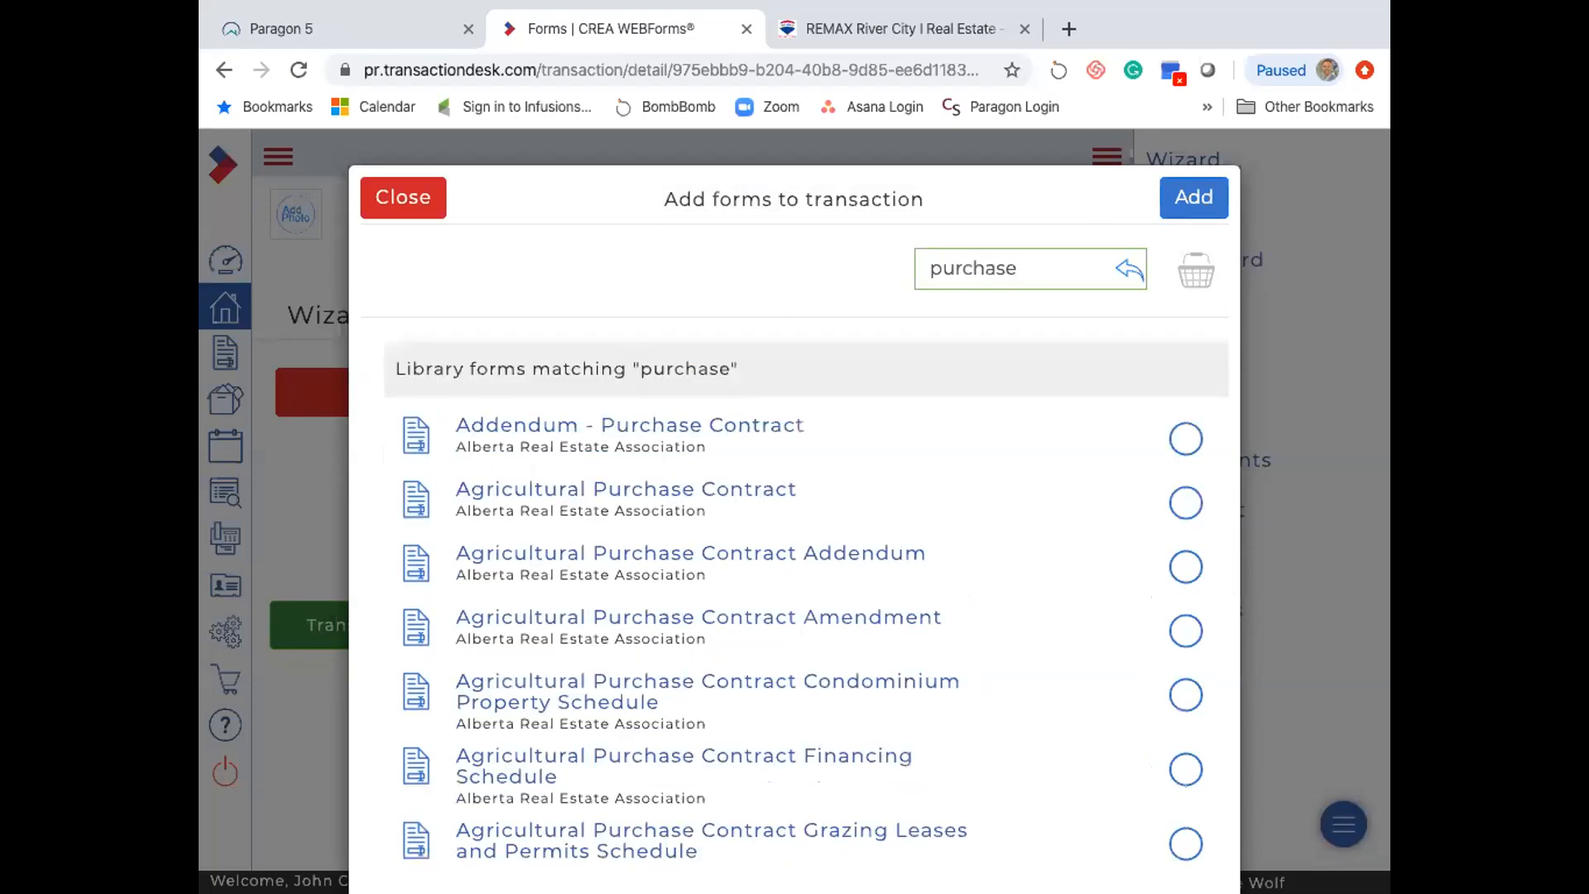
scroll(701, 480, down, 3)
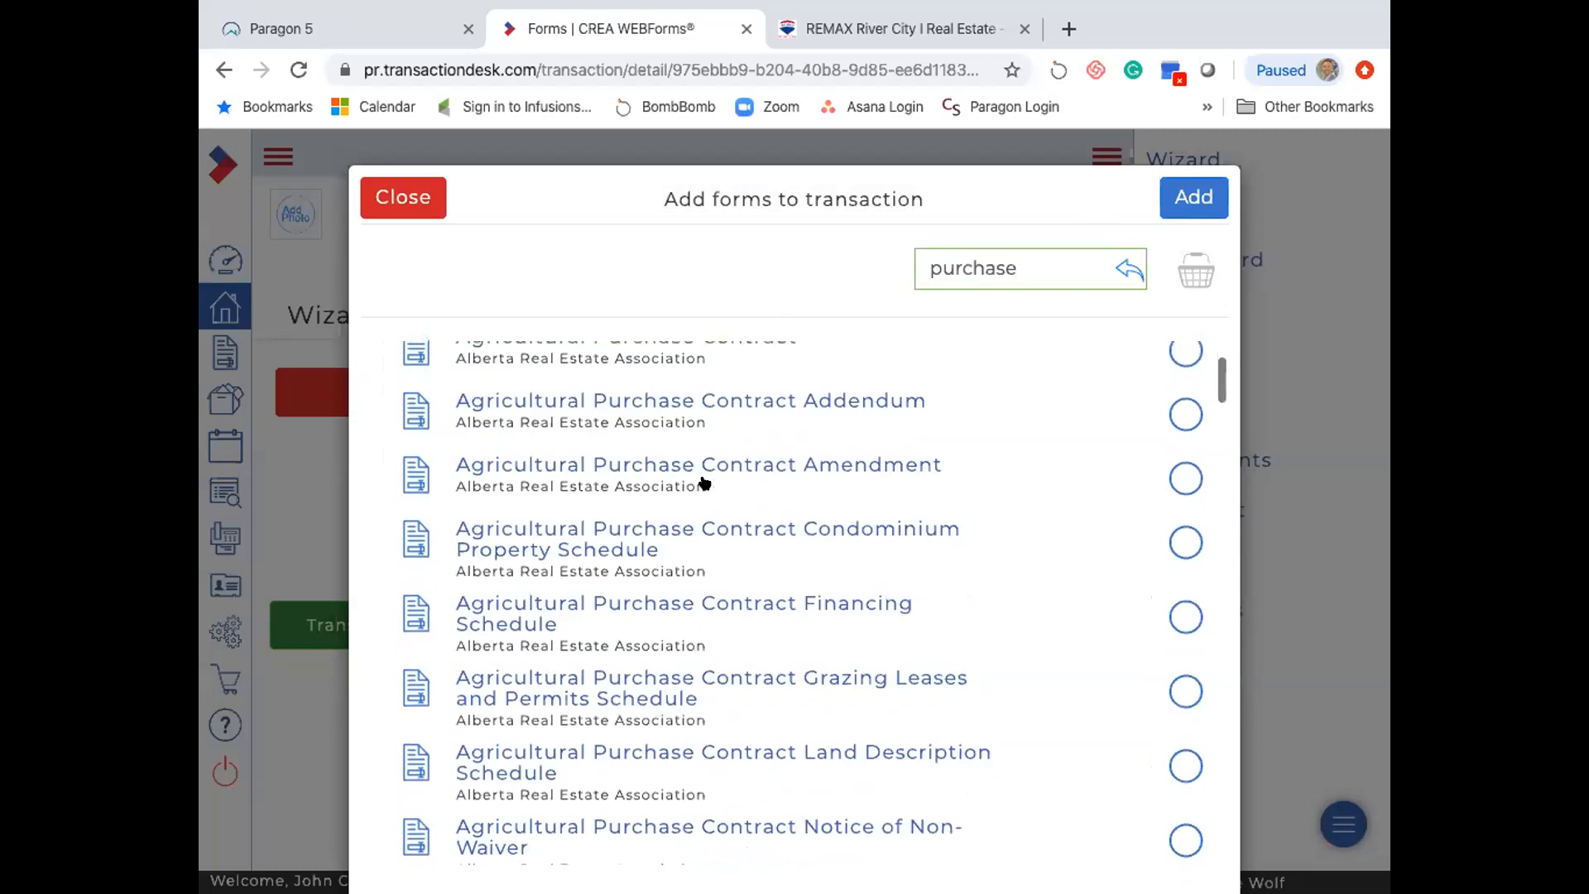
scroll(706, 480, down, 5)
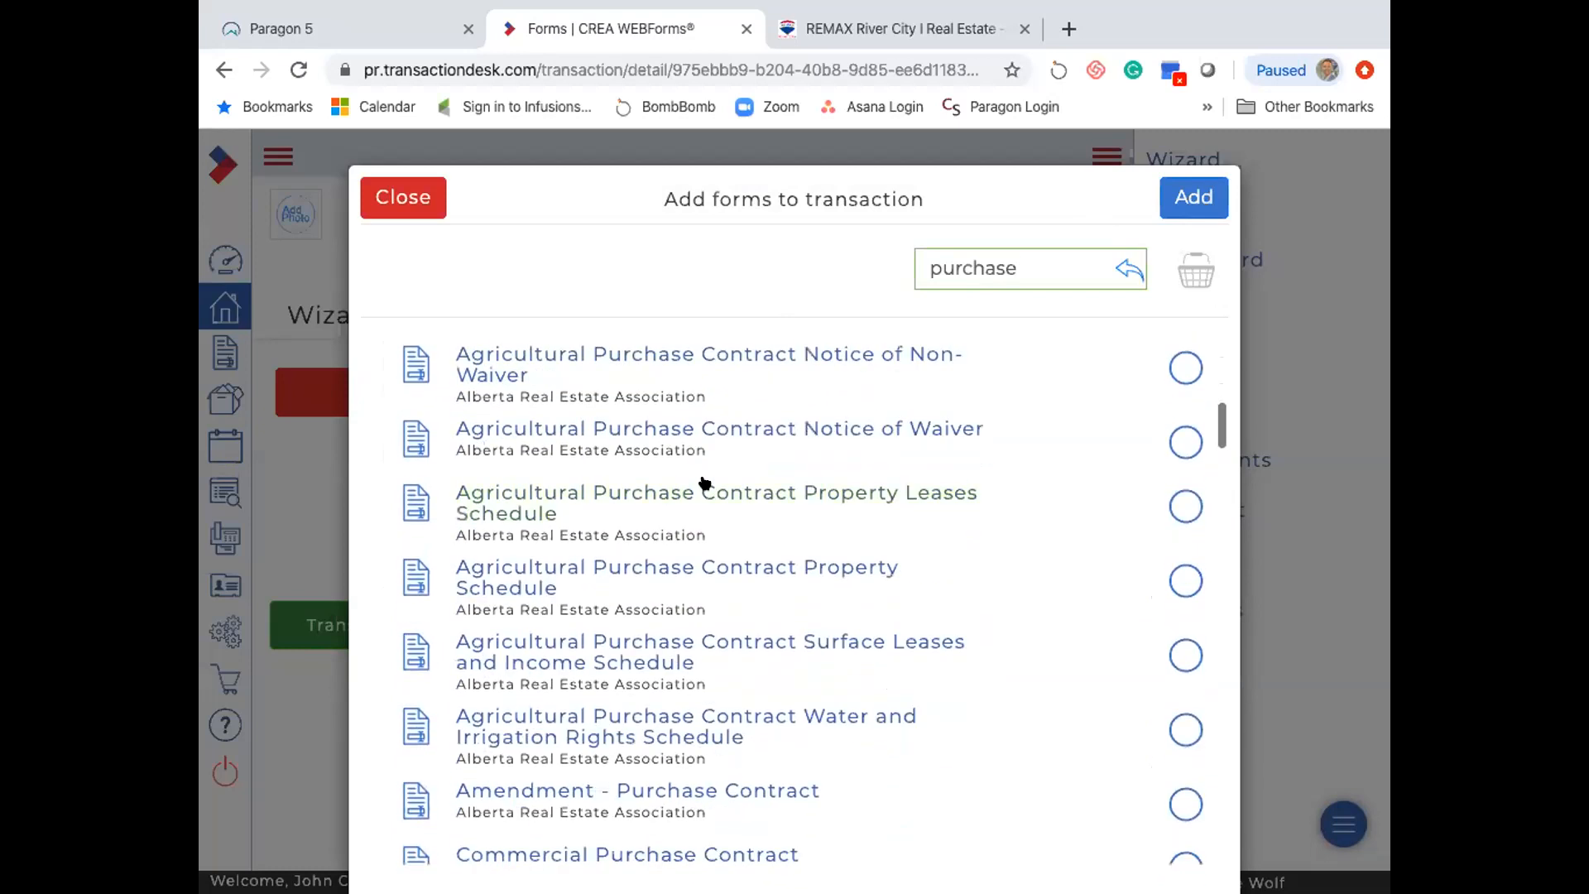
scroll(704, 482, down, 4)
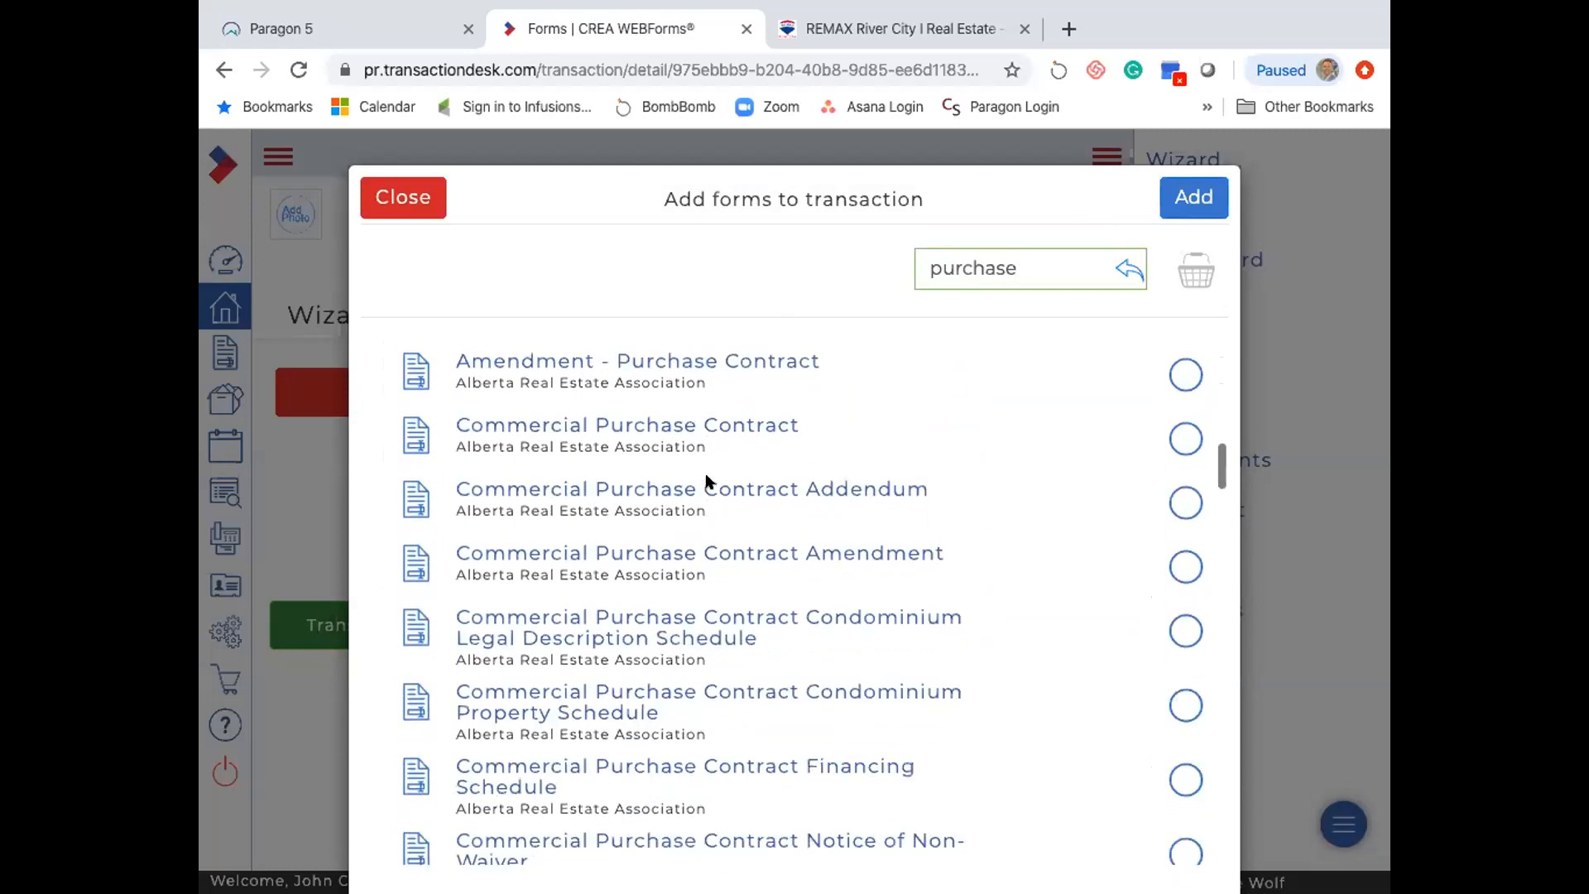
scroll(637, 495, down, 6)
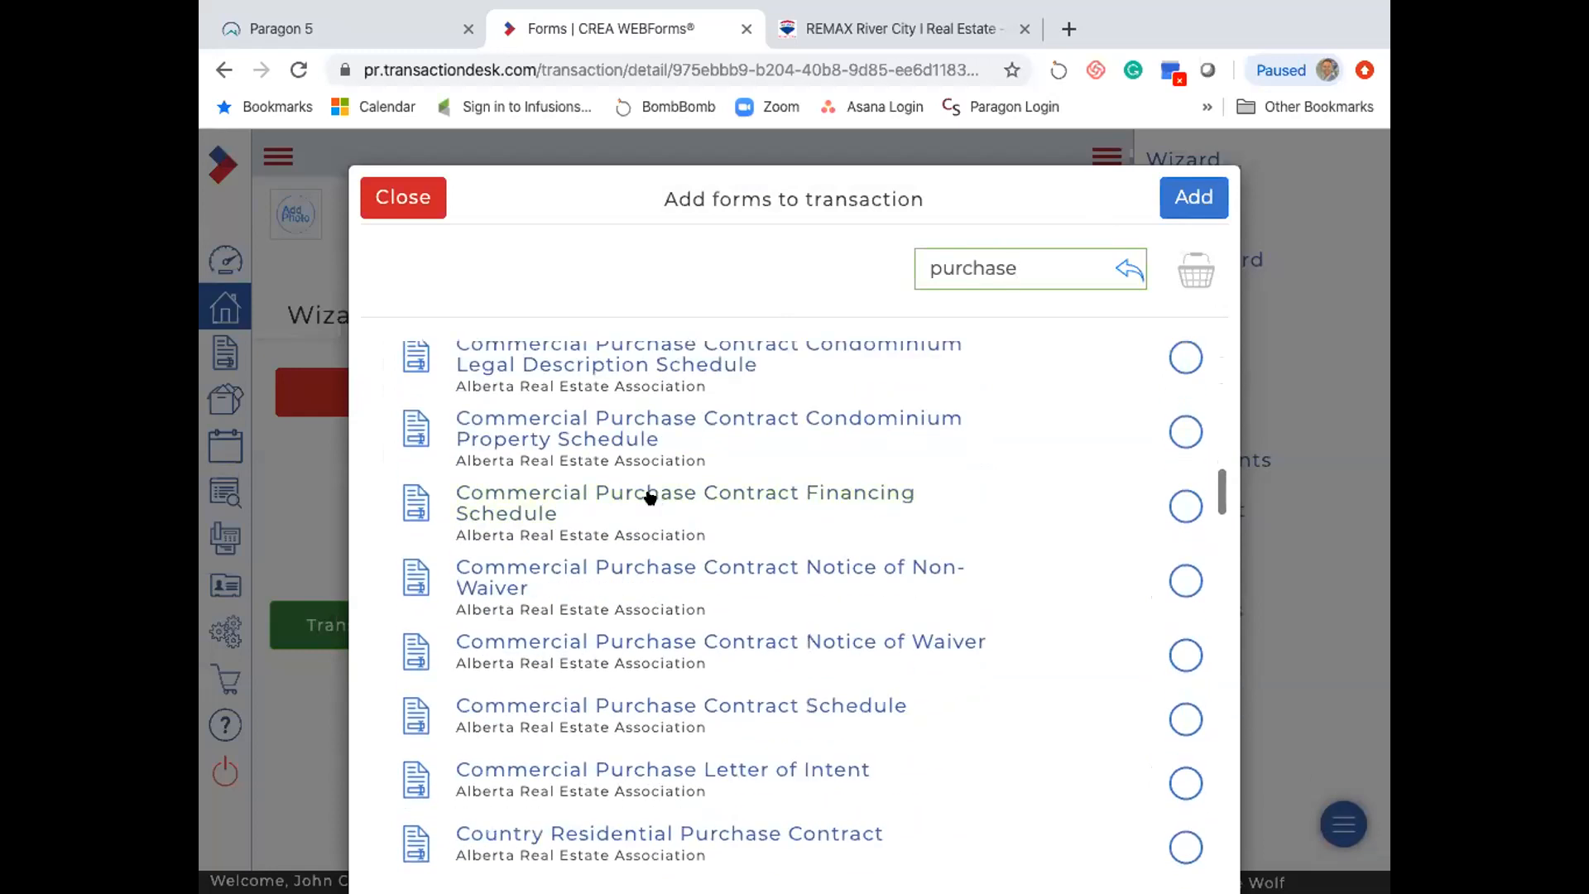
scroll(653, 495, down, 6)
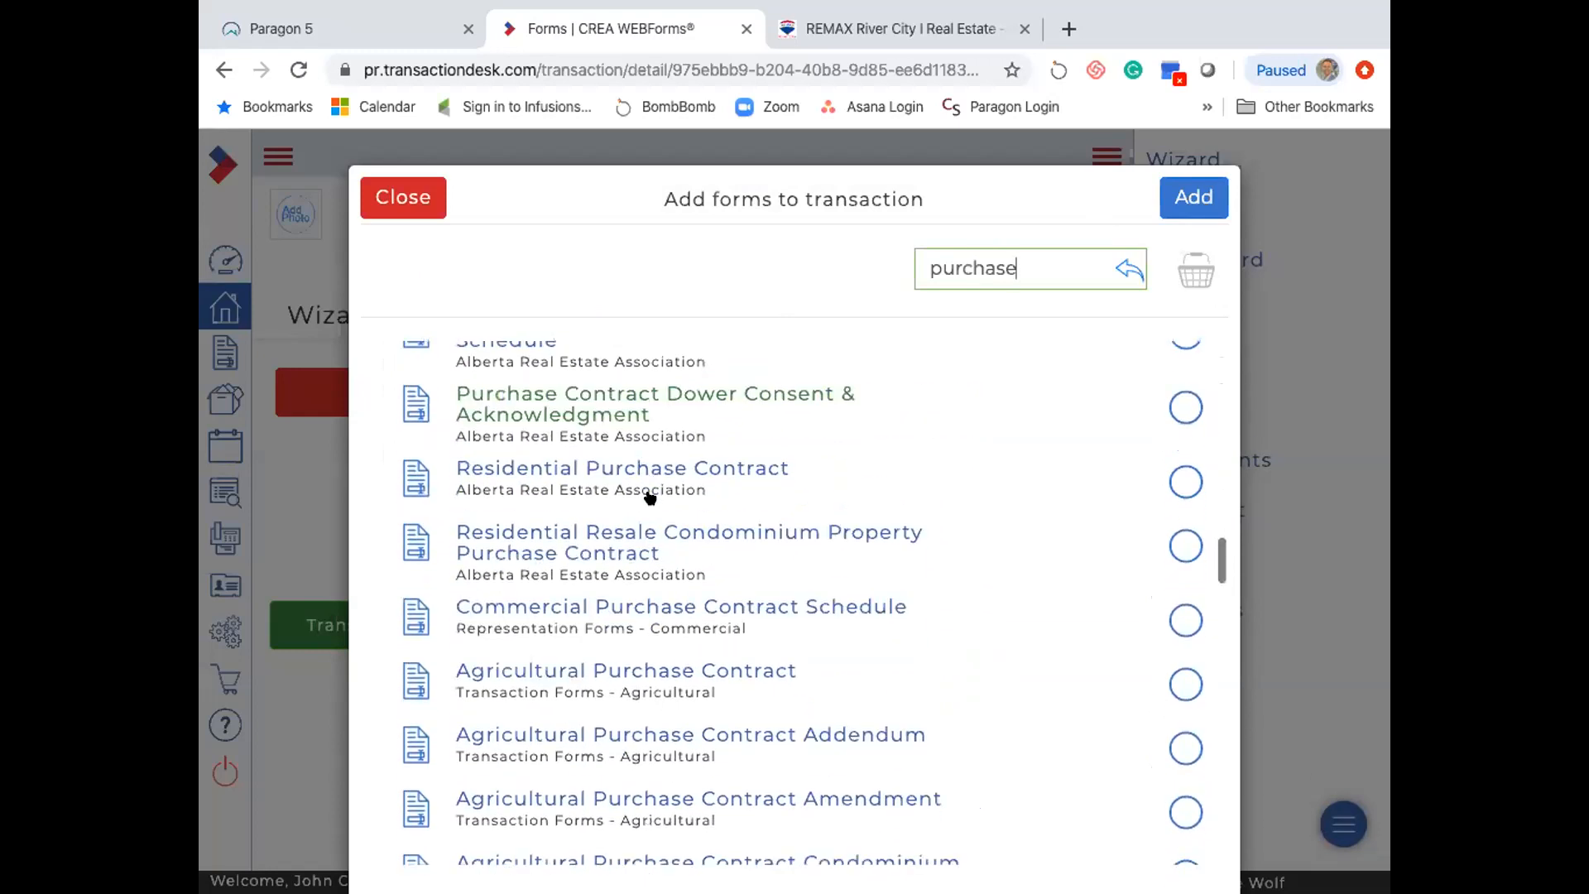
click(1184, 481)
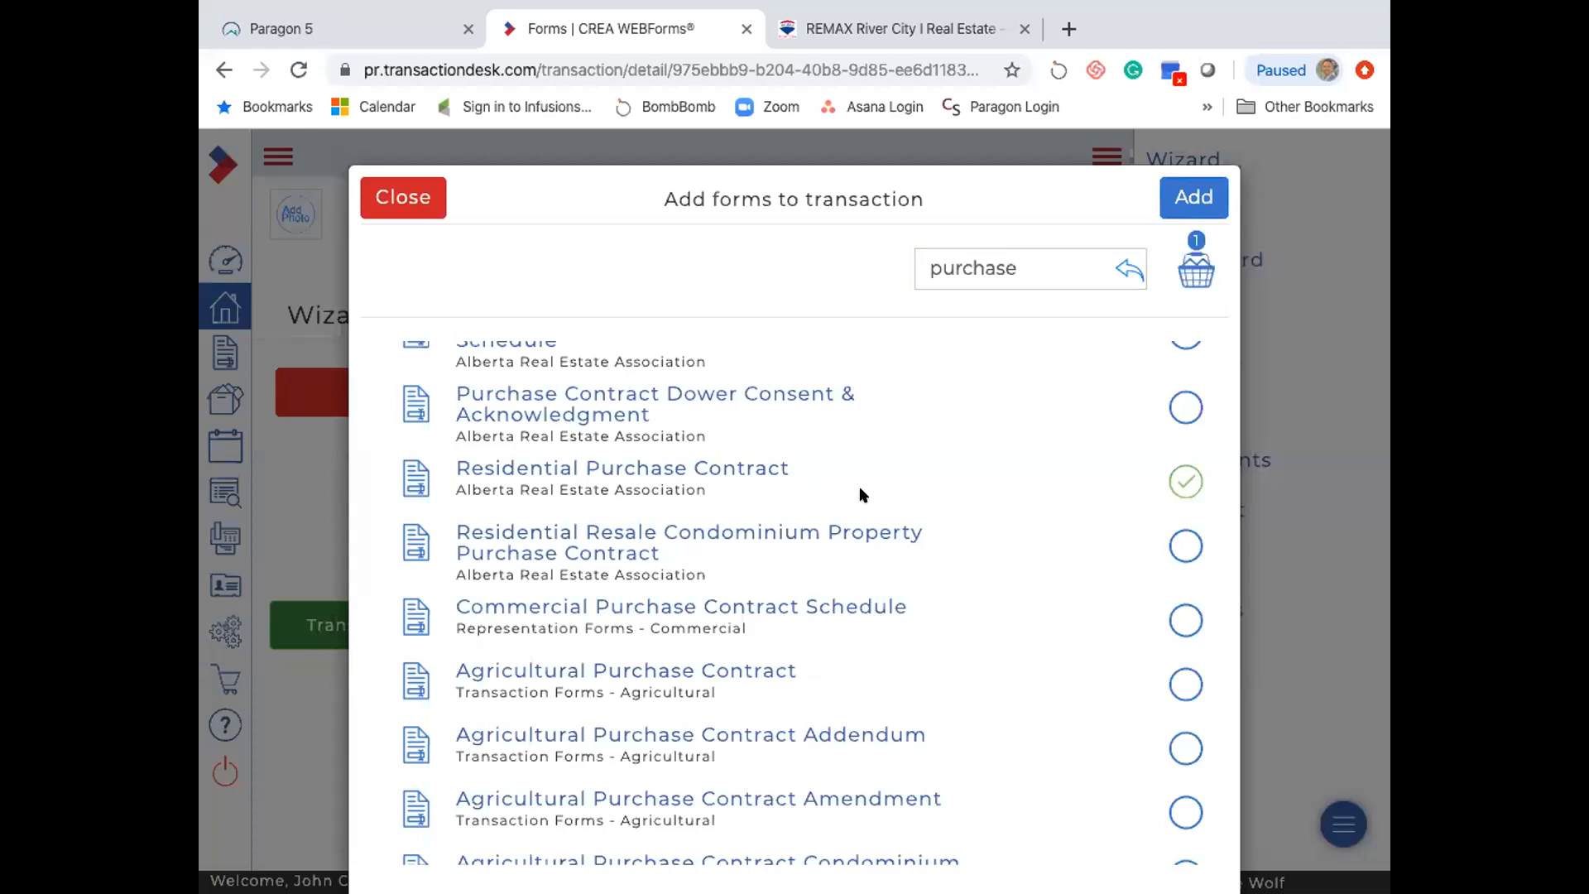
scroll(861, 495, up, 1)
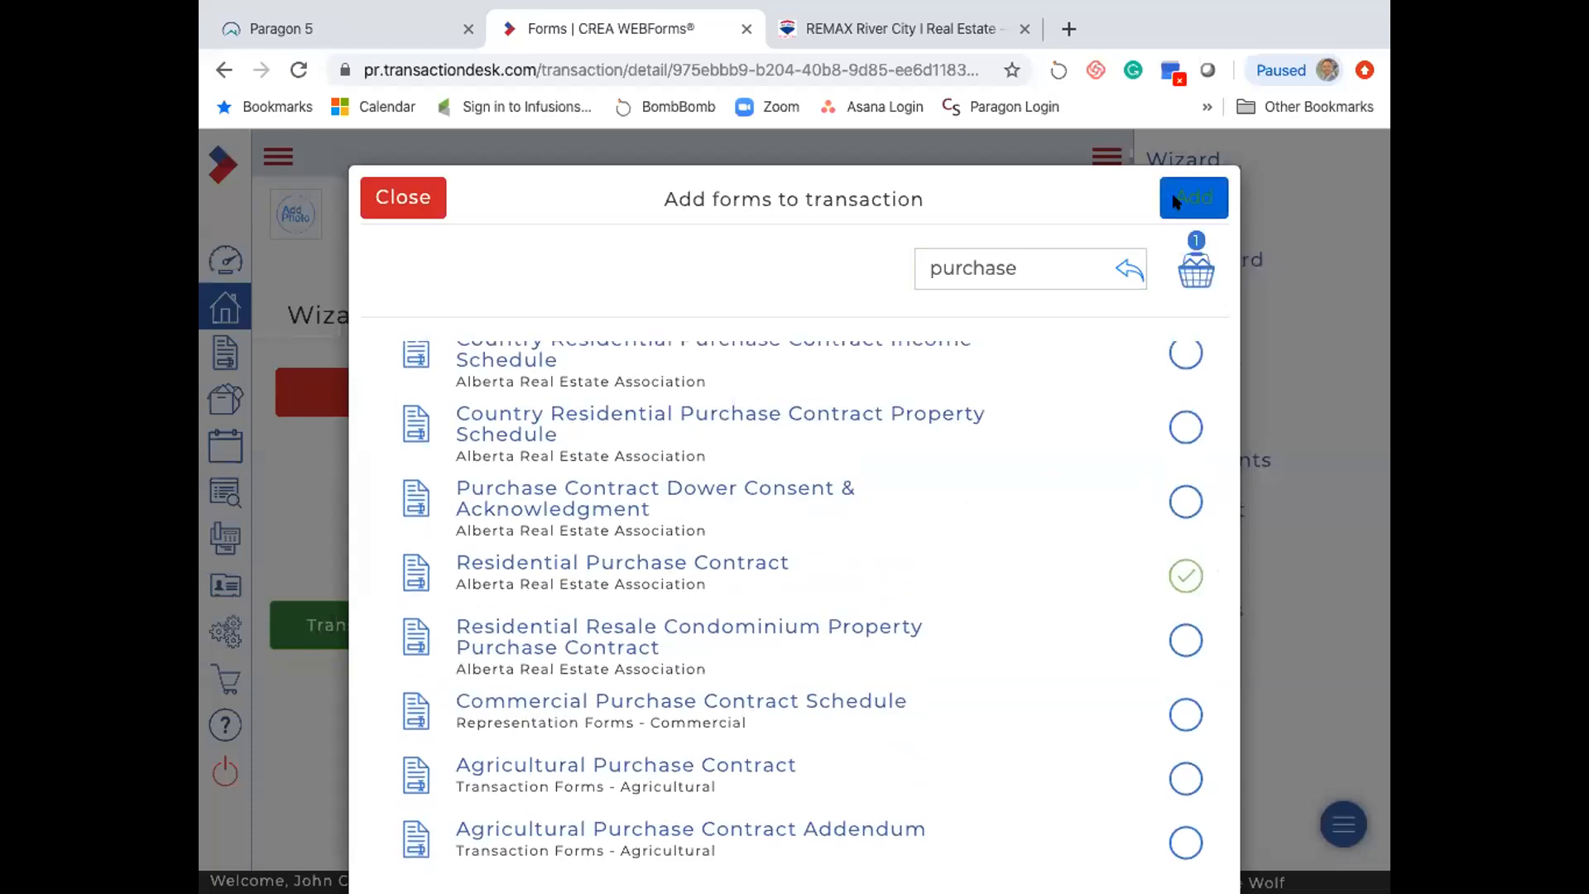
click(1175, 202)
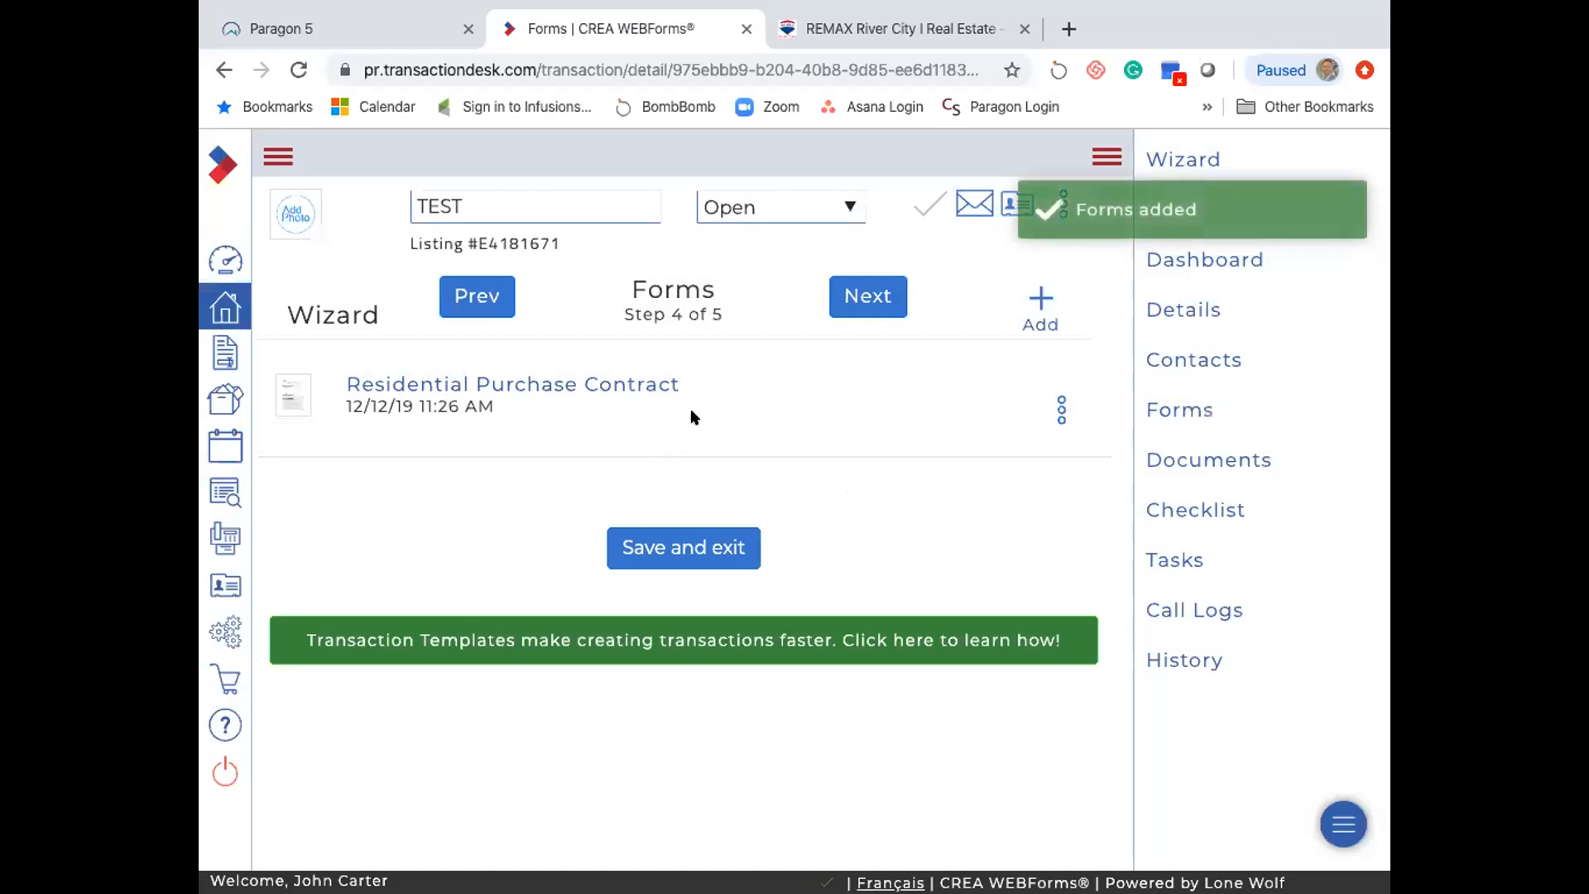
- Add the Addendum - Purchase Contract from the Alberta Real Estate Association folder, then continue to Documents
click(1035, 300)
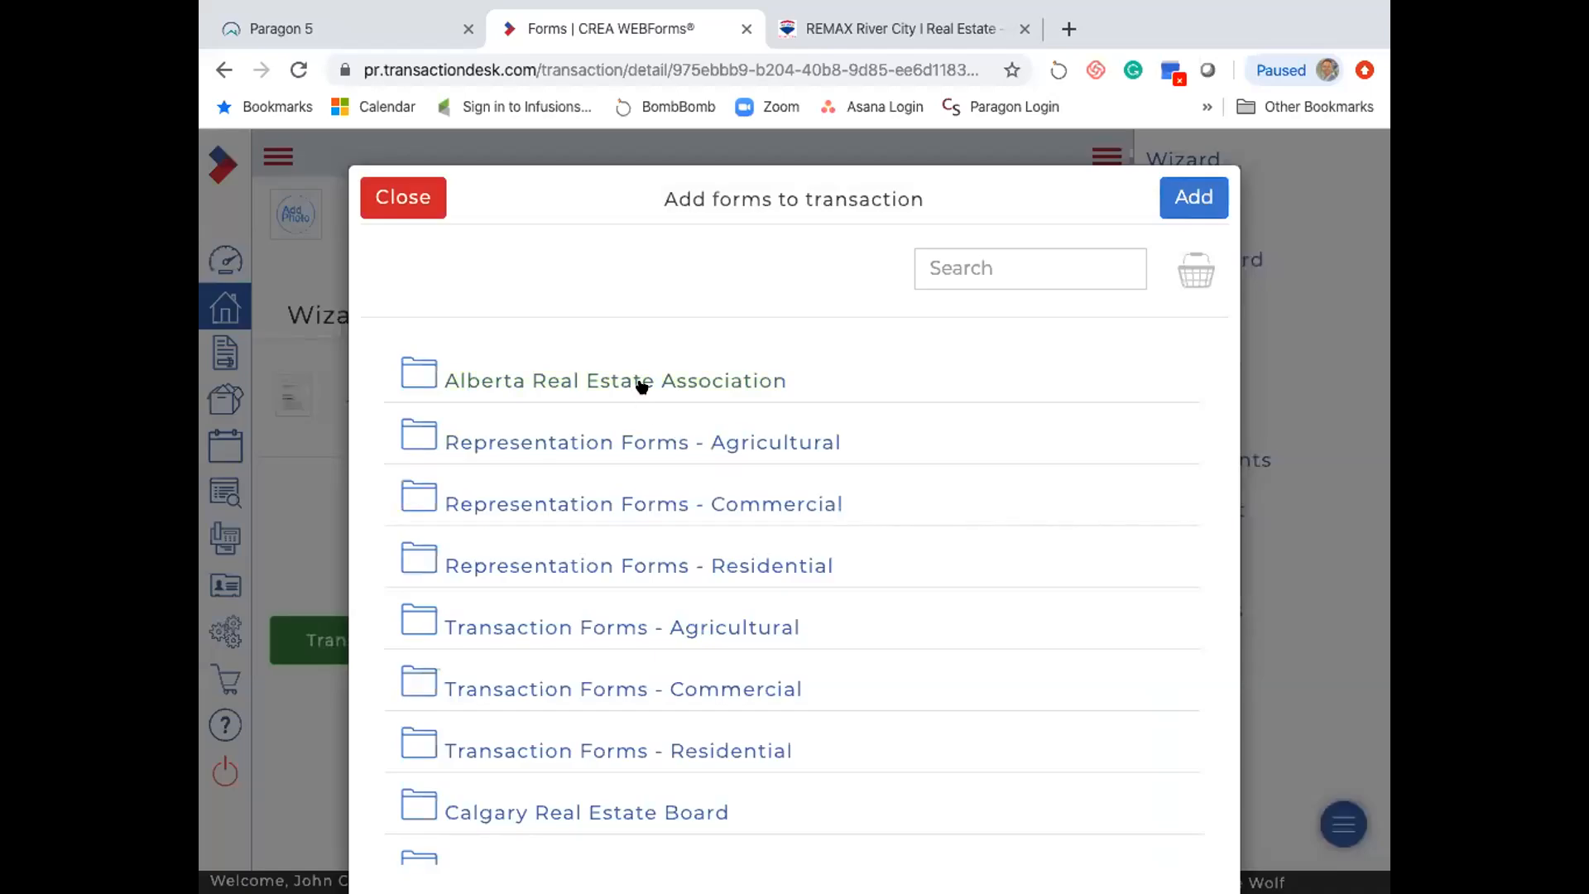
click(642, 382)
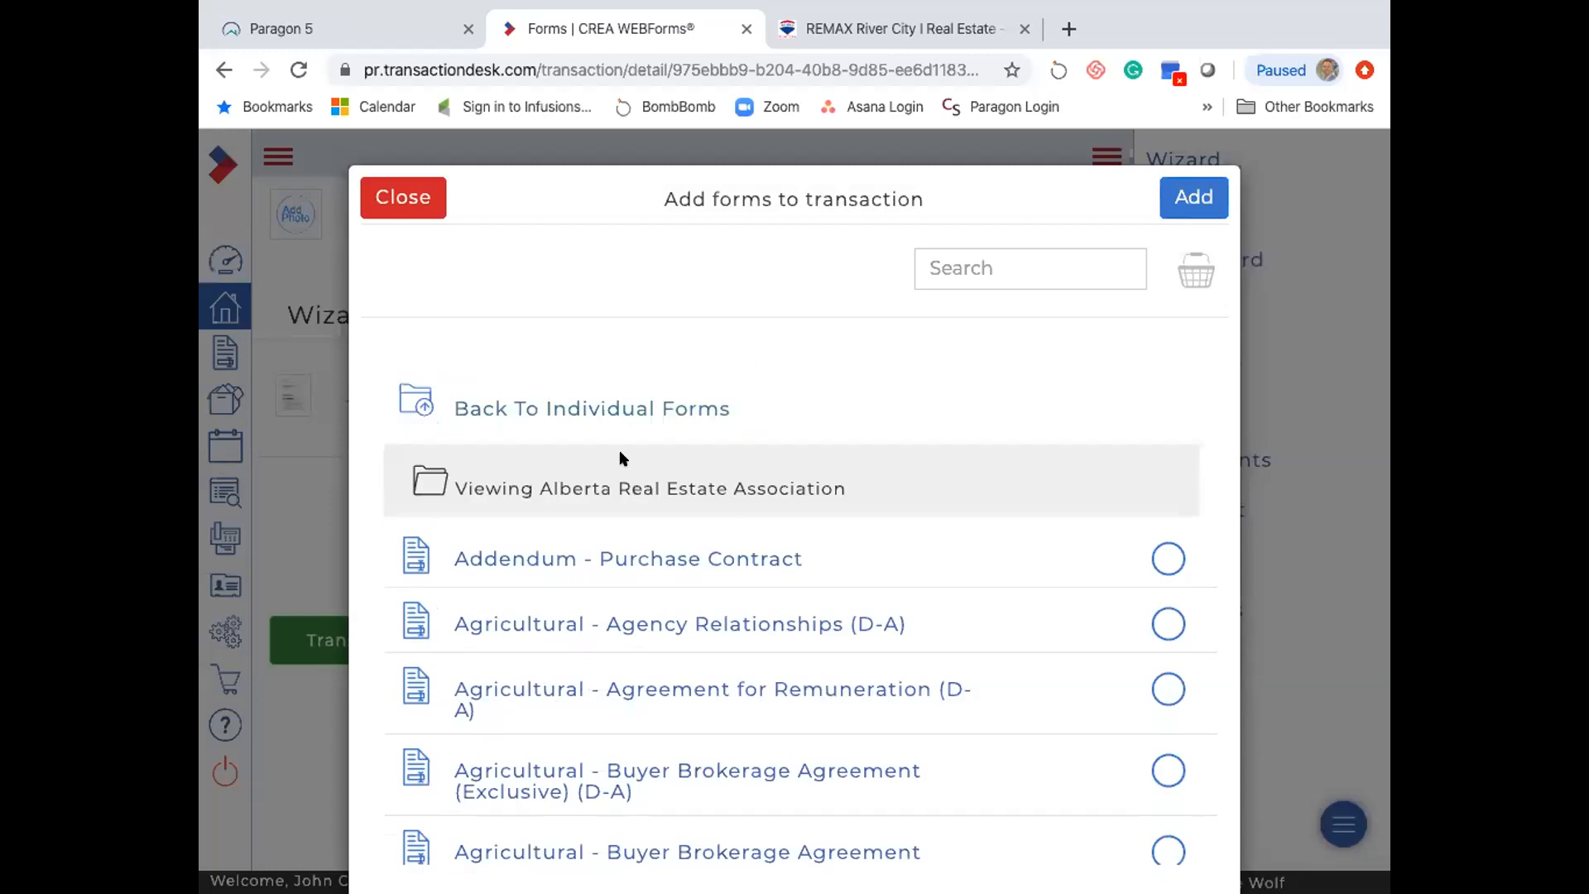
scroll(641, 485, down, 1)
click(660, 432)
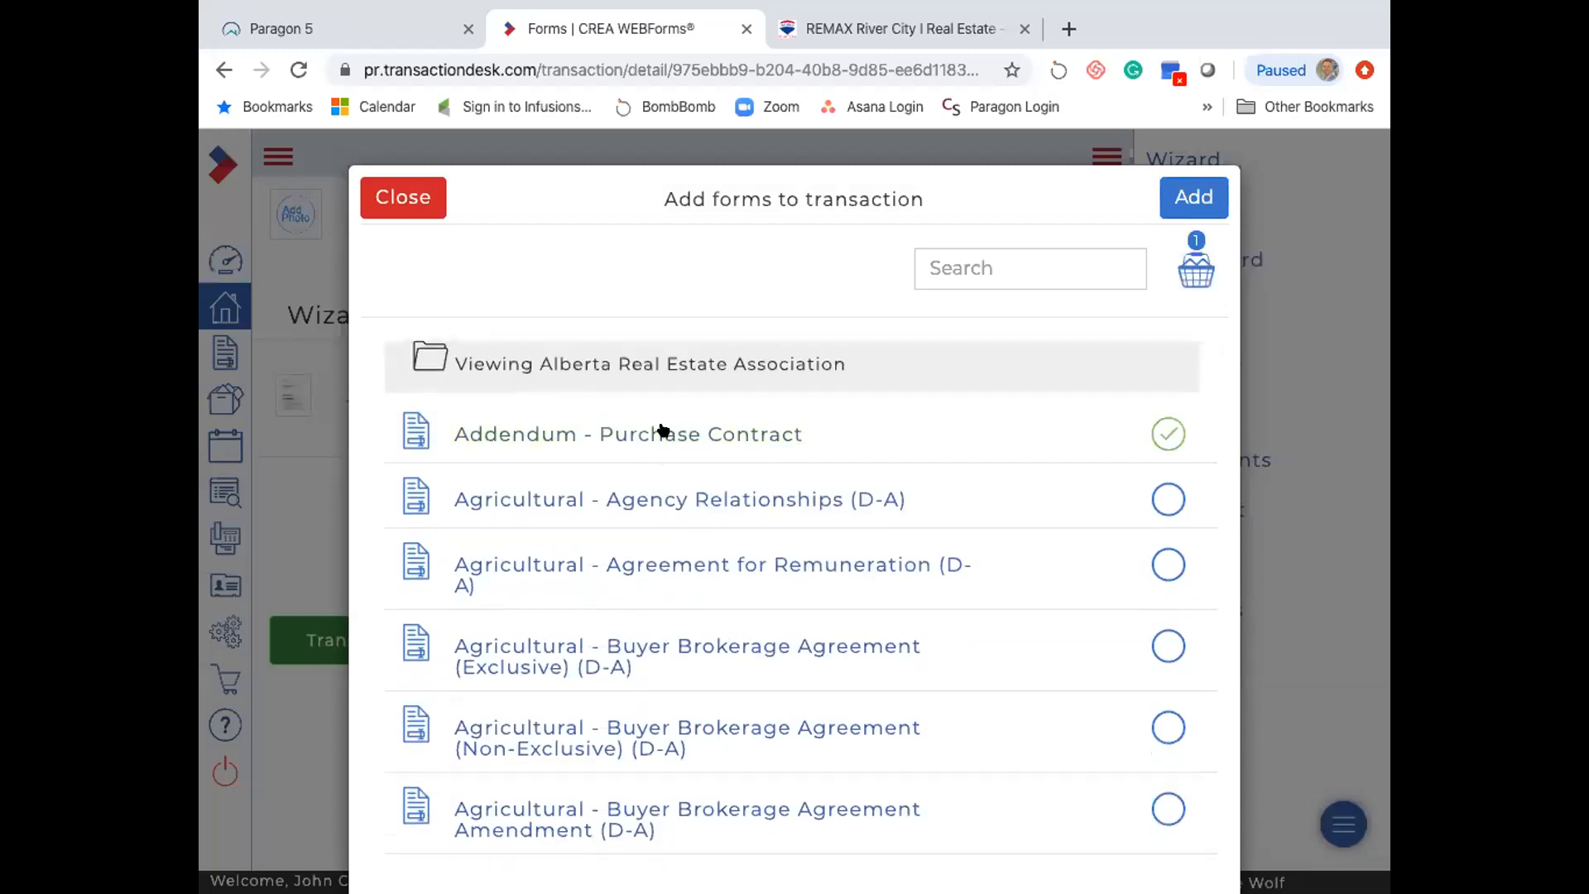
click(1193, 197)
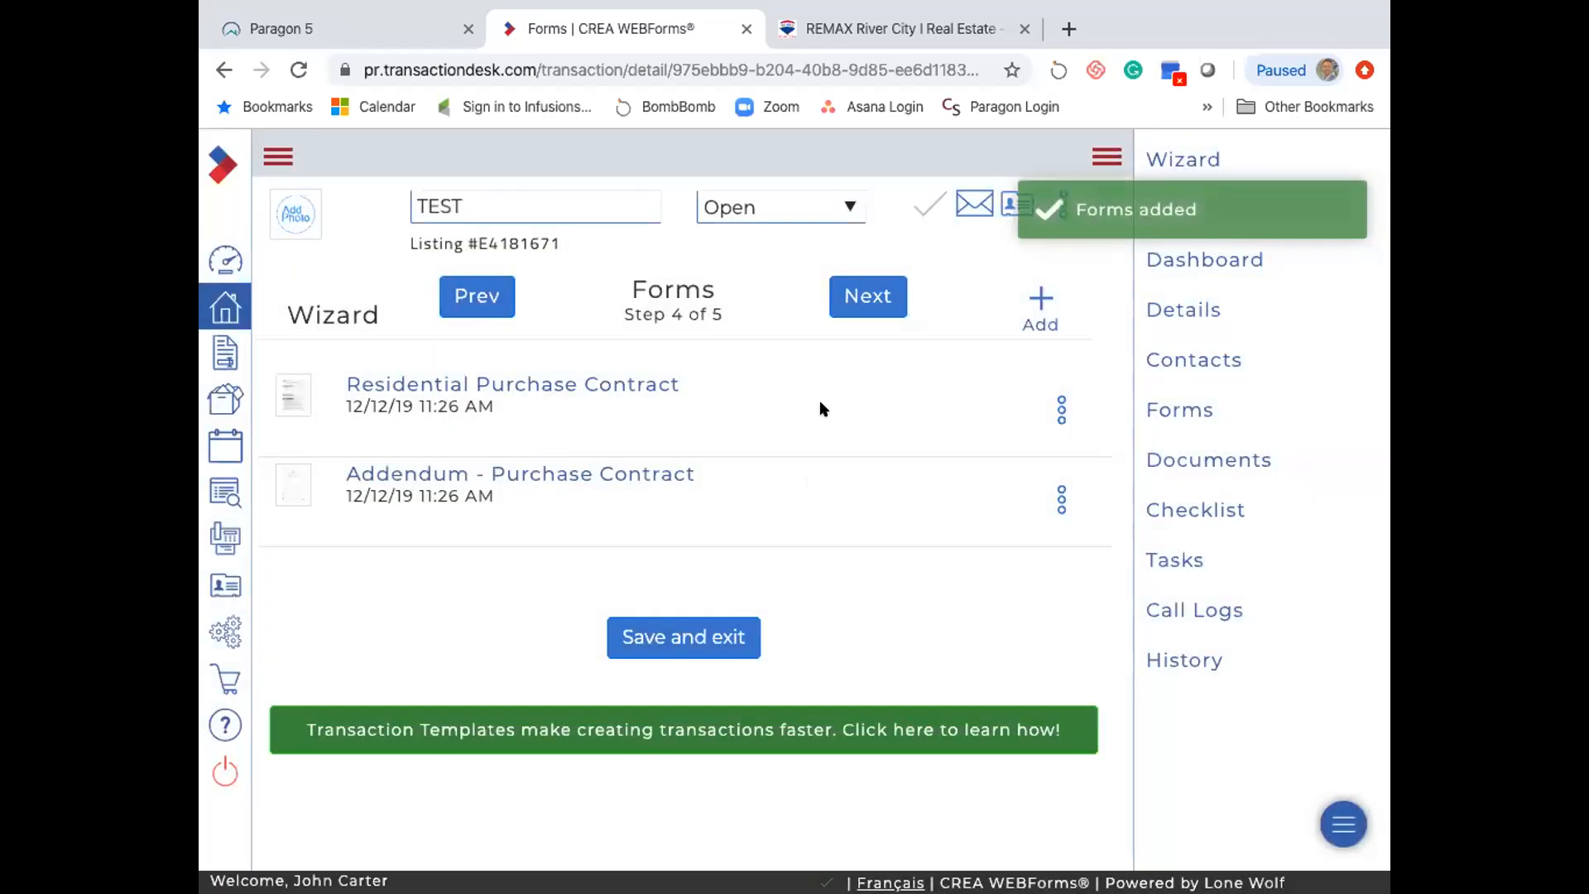
click(861, 299)
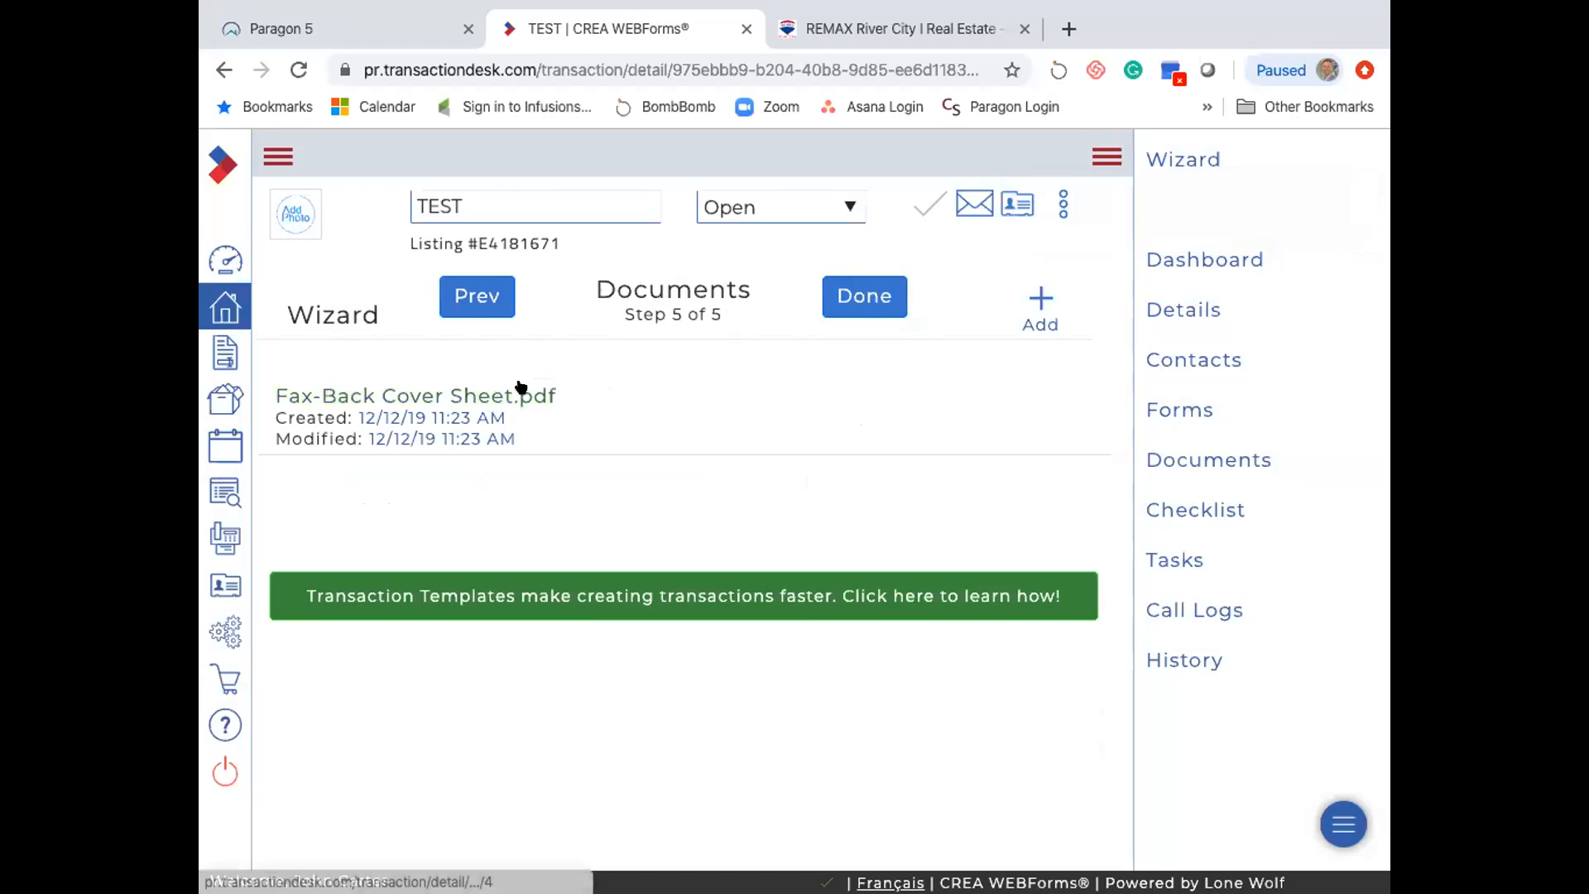
- Finish the Documents step of the TEST wizard and show its dashboard's transaction actions menu
click(843, 297)
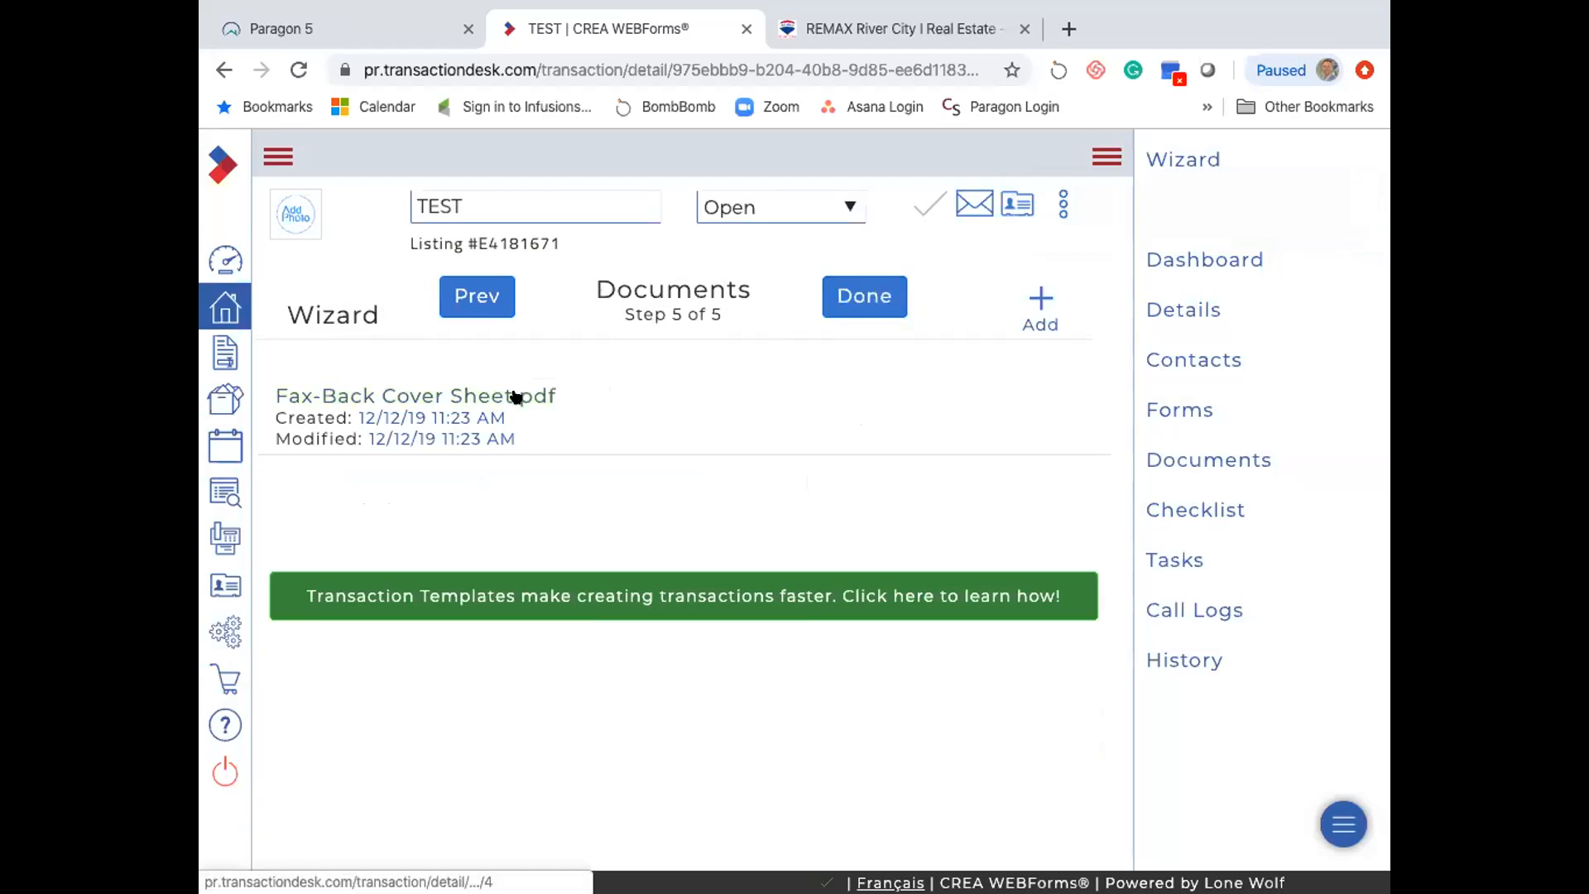
click(863, 300)
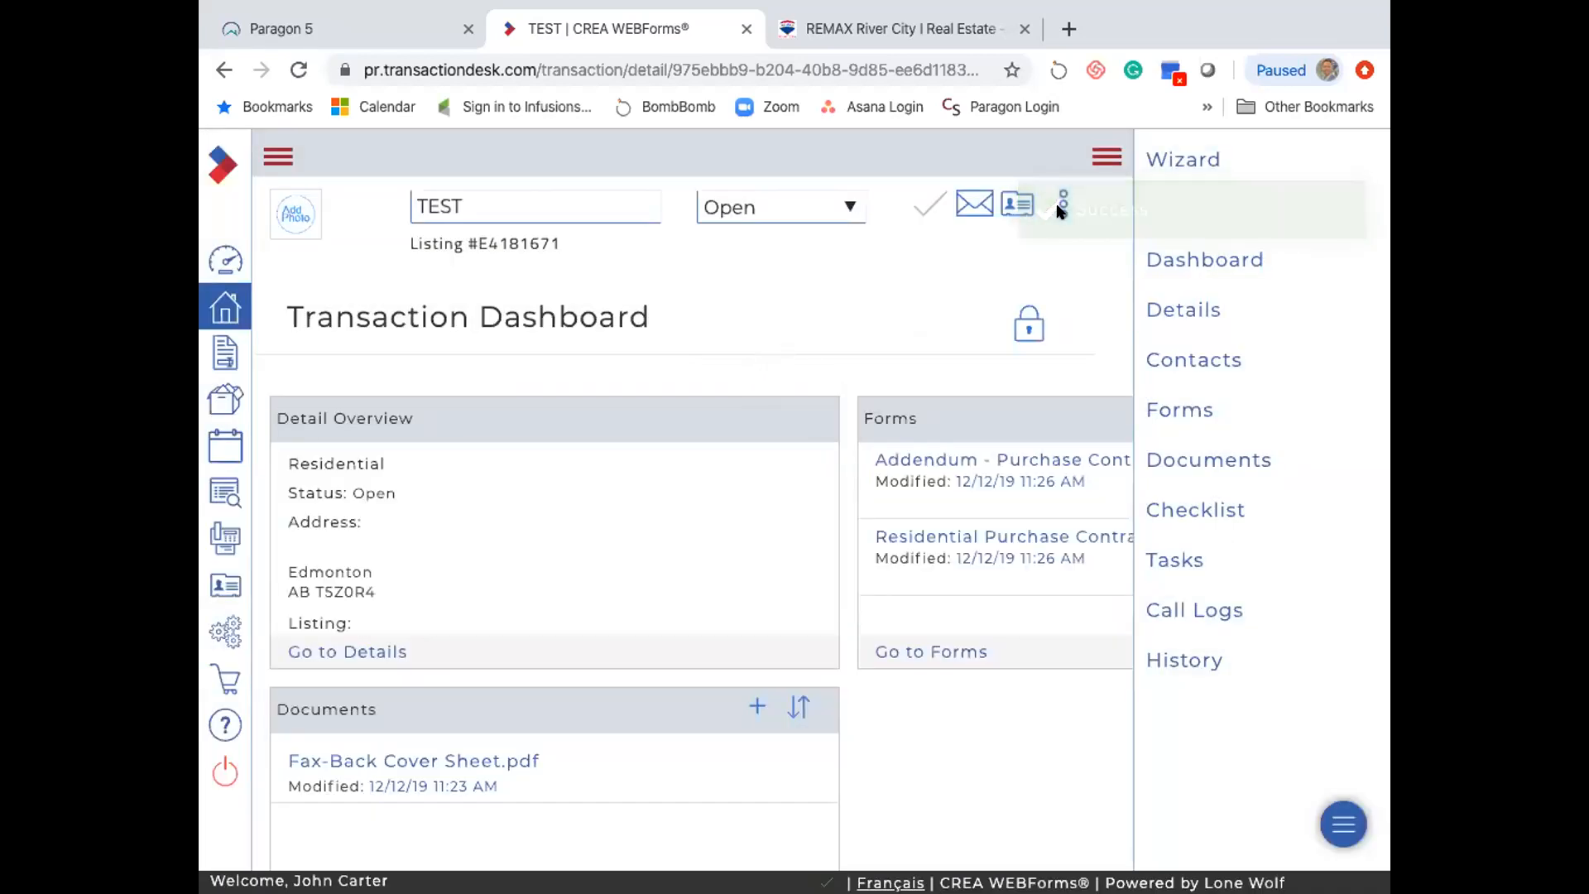
click(1061, 204)
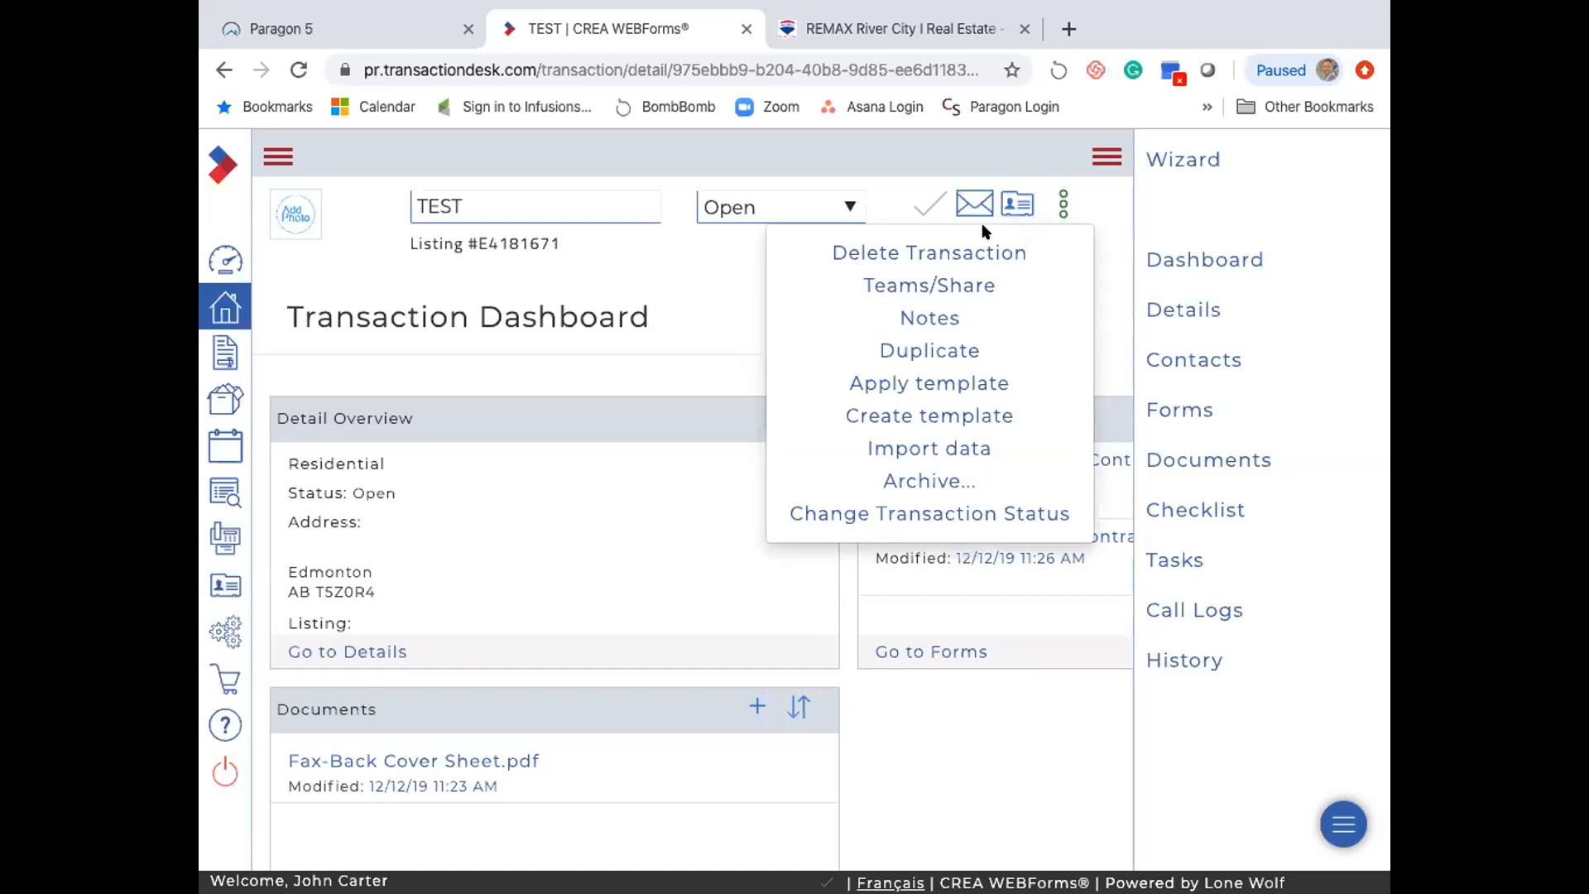
- Close the transaction actions list and open the Residential Purchase Contract form
click(729, 288)
scroll(695, 478, down, 1)
scroll(695, 478, up, 1)
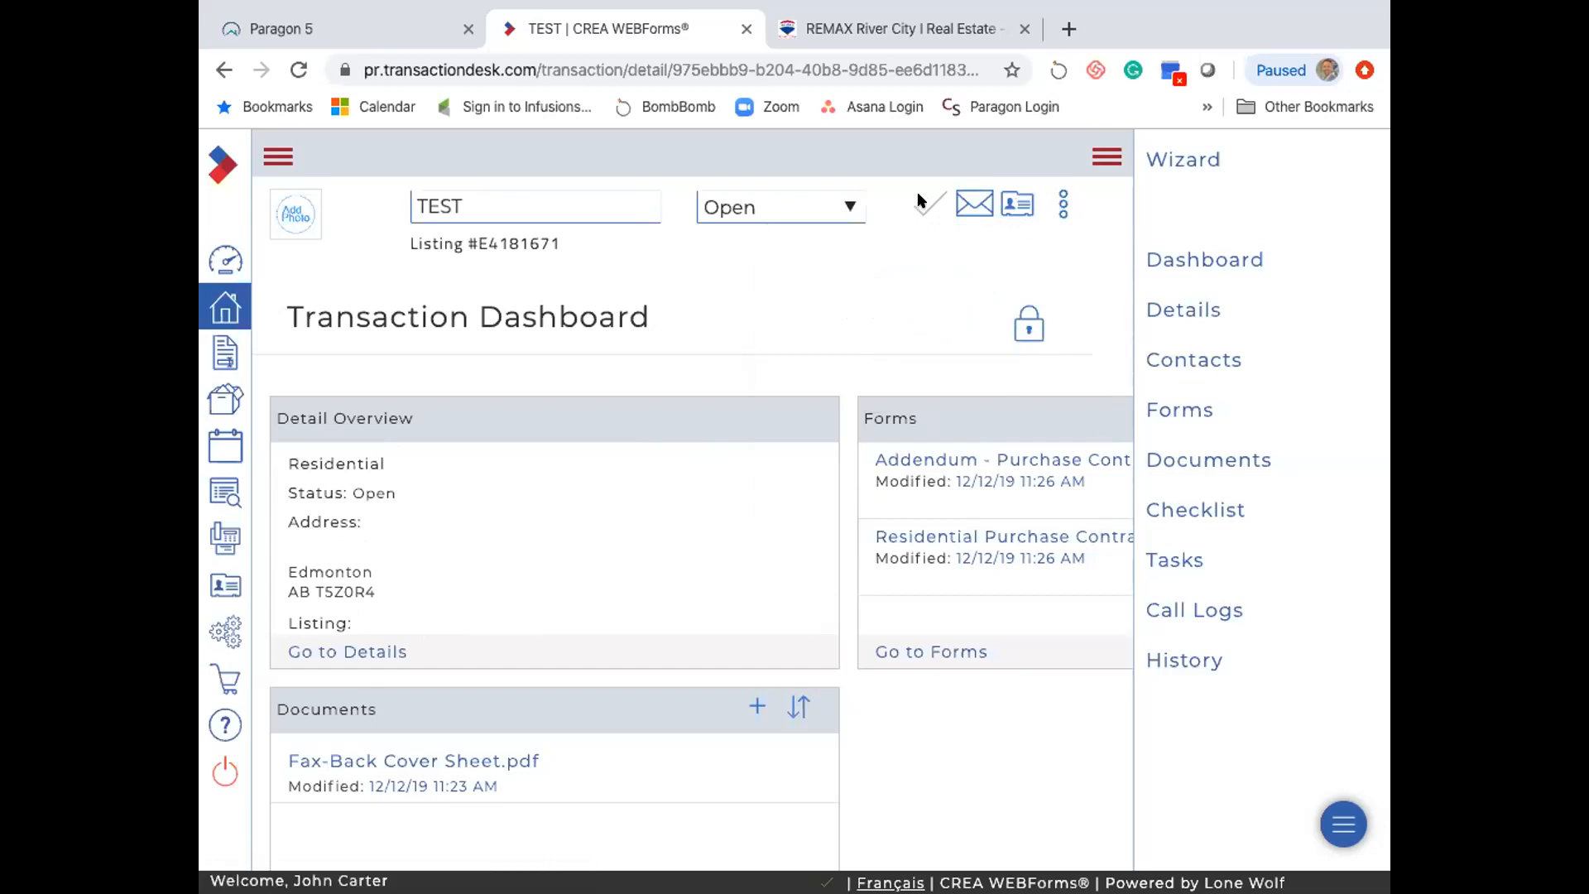
click(1063, 204)
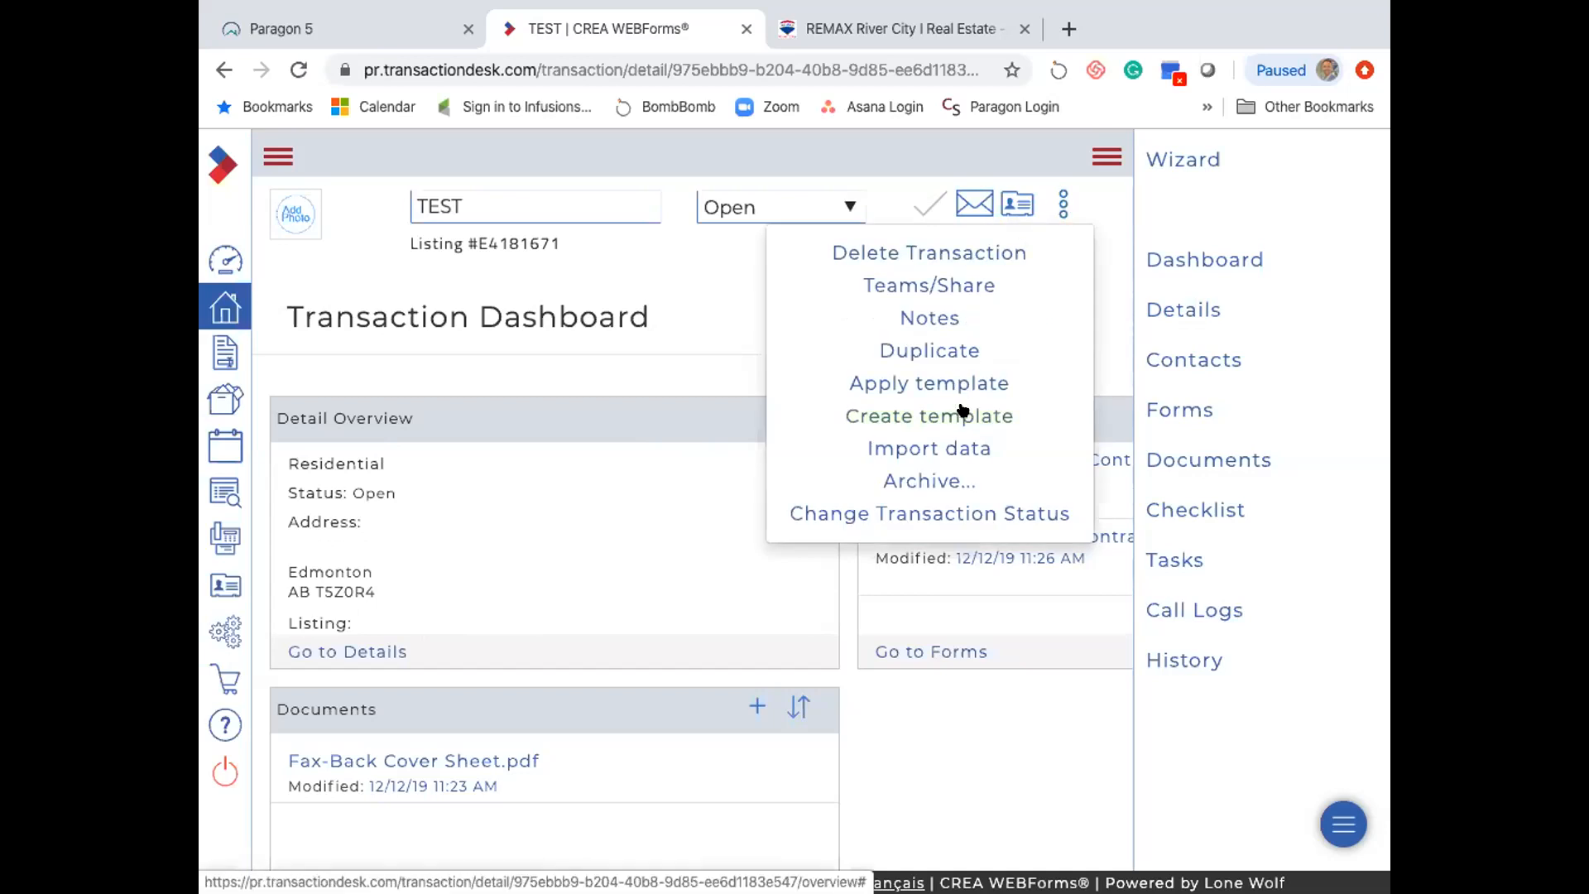
click(706, 308)
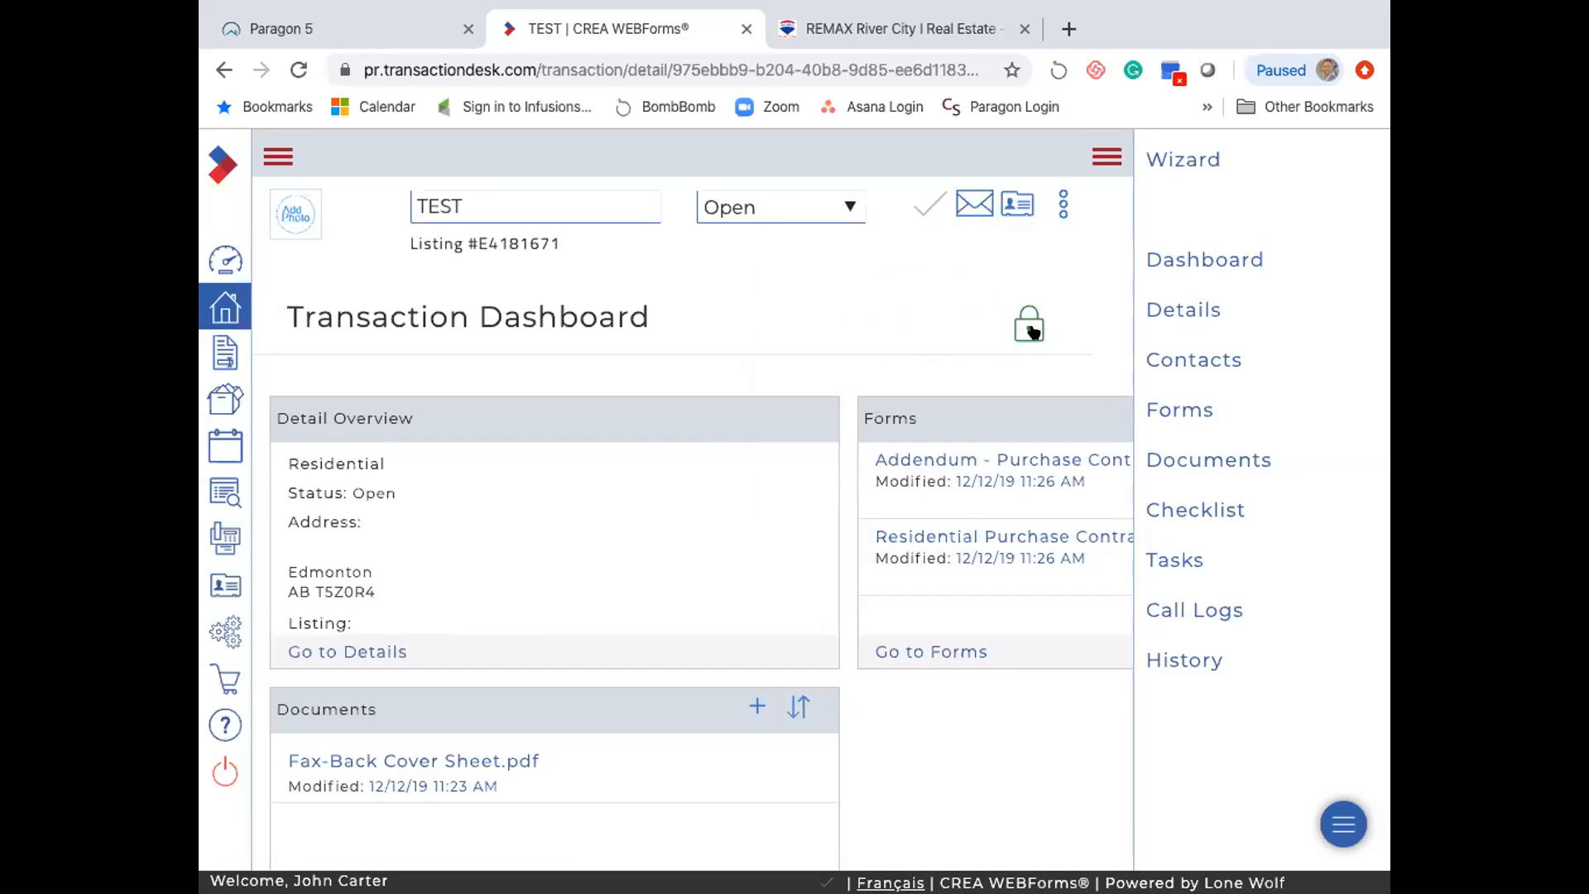
click(966, 536)
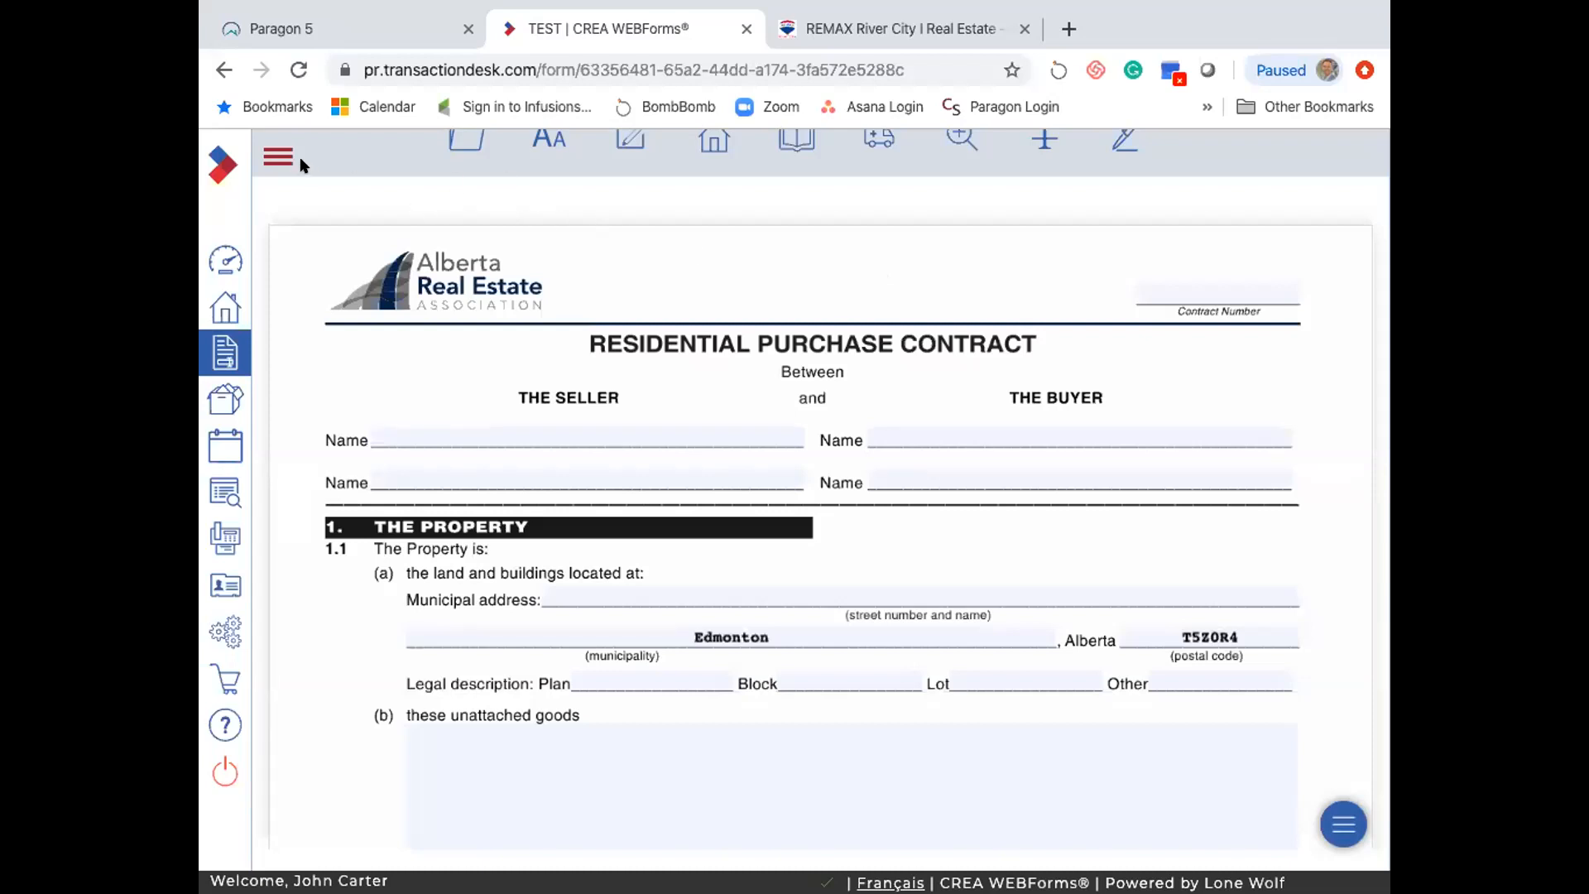
- Close the Residential Purchase Contract from its file-actions menu, back to the TEST Transaction Dashboard
click(278, 157)
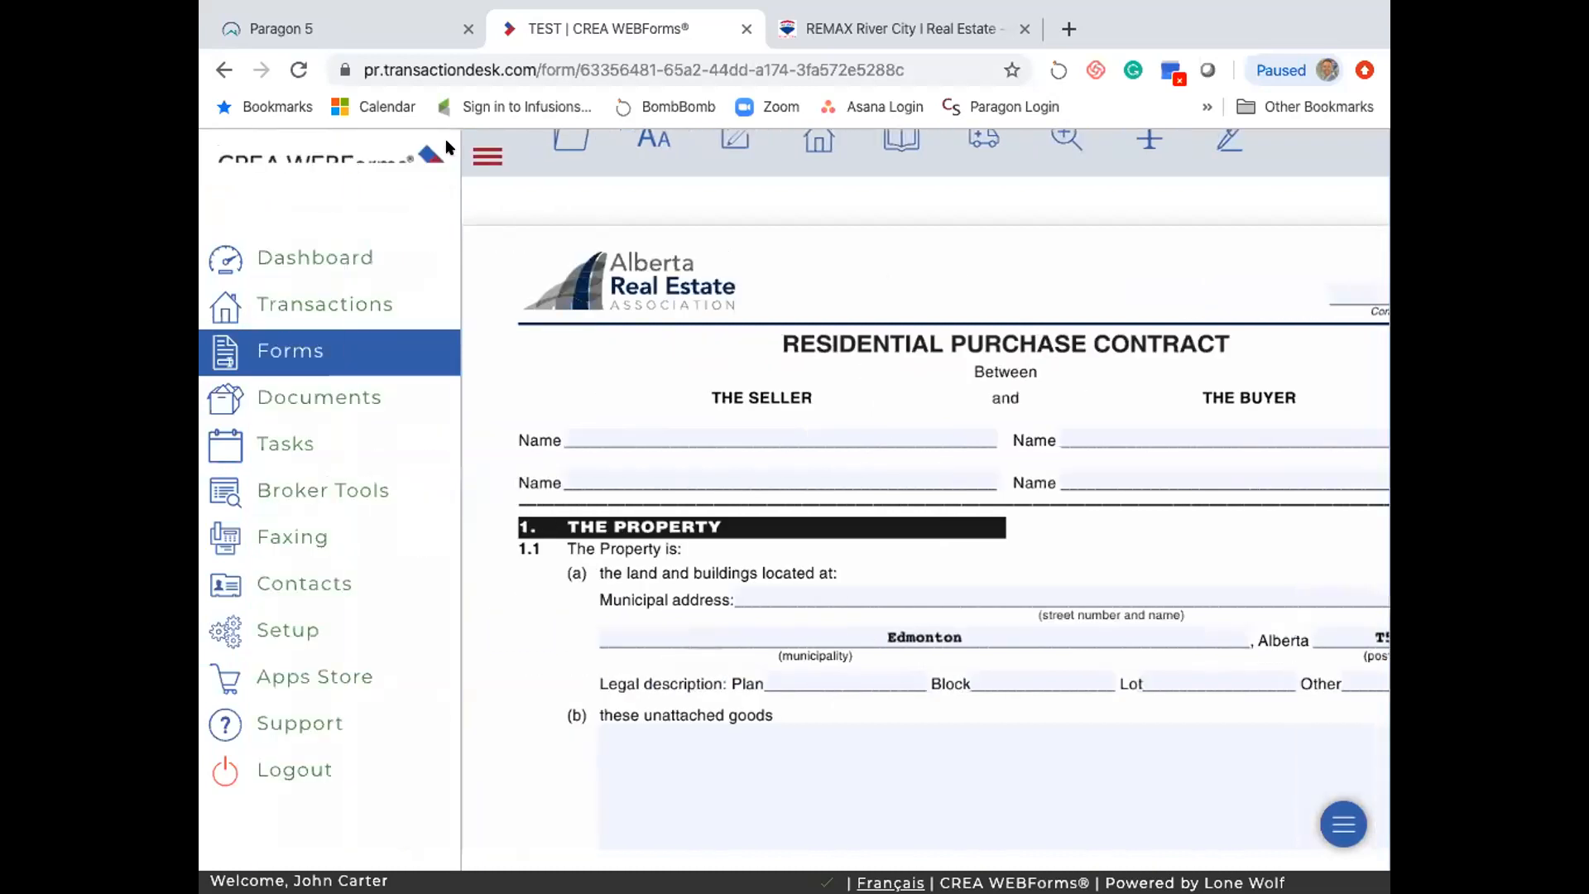
click(466, 139)
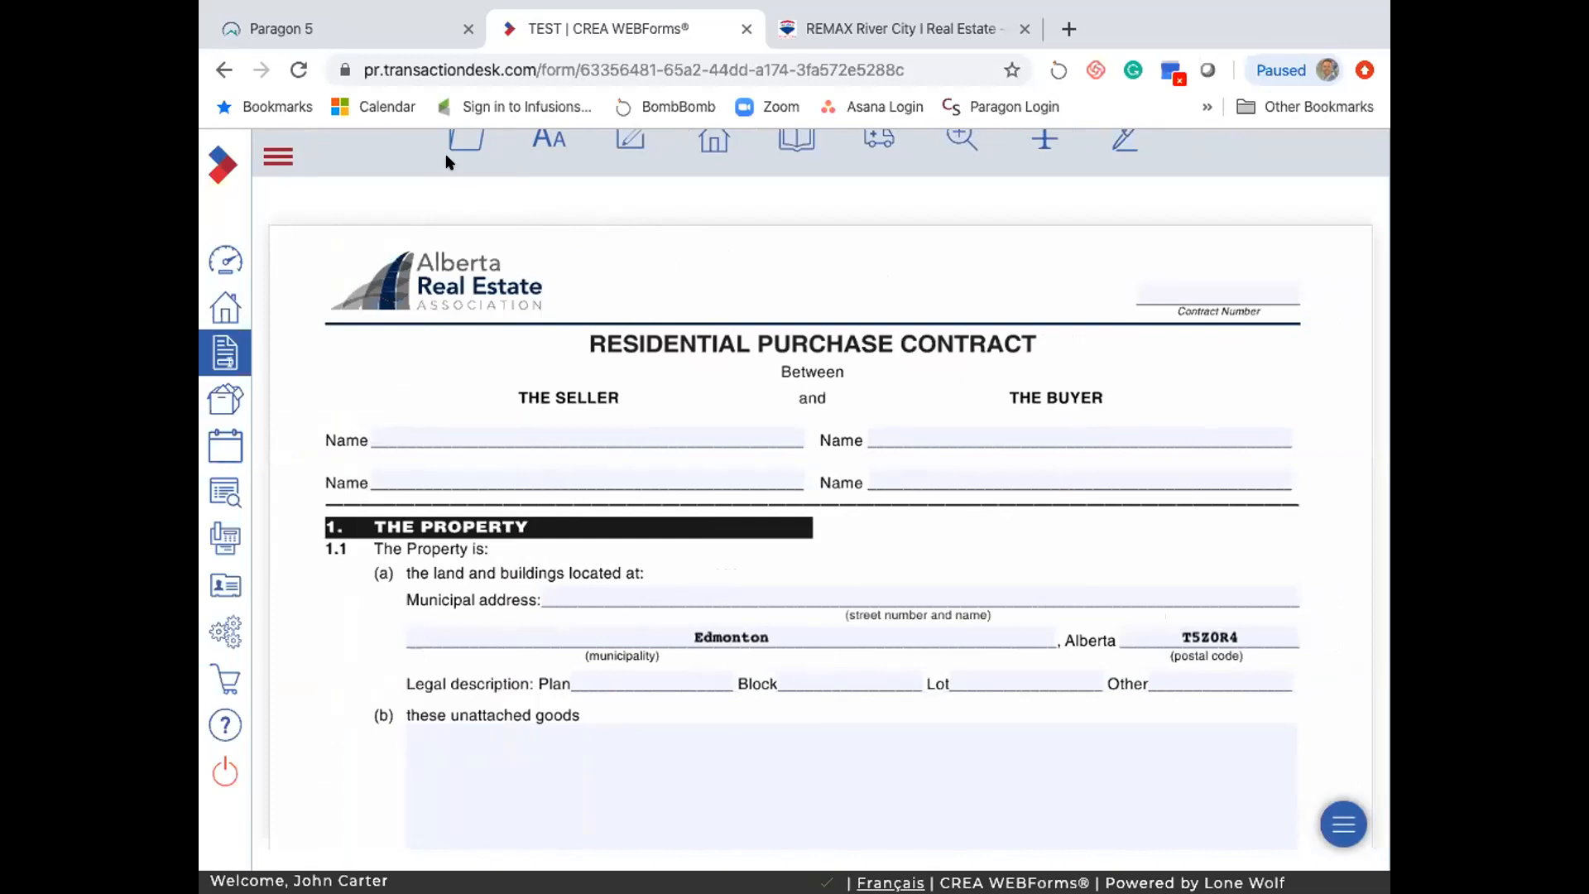
click(463, 142)
click(466, 717)
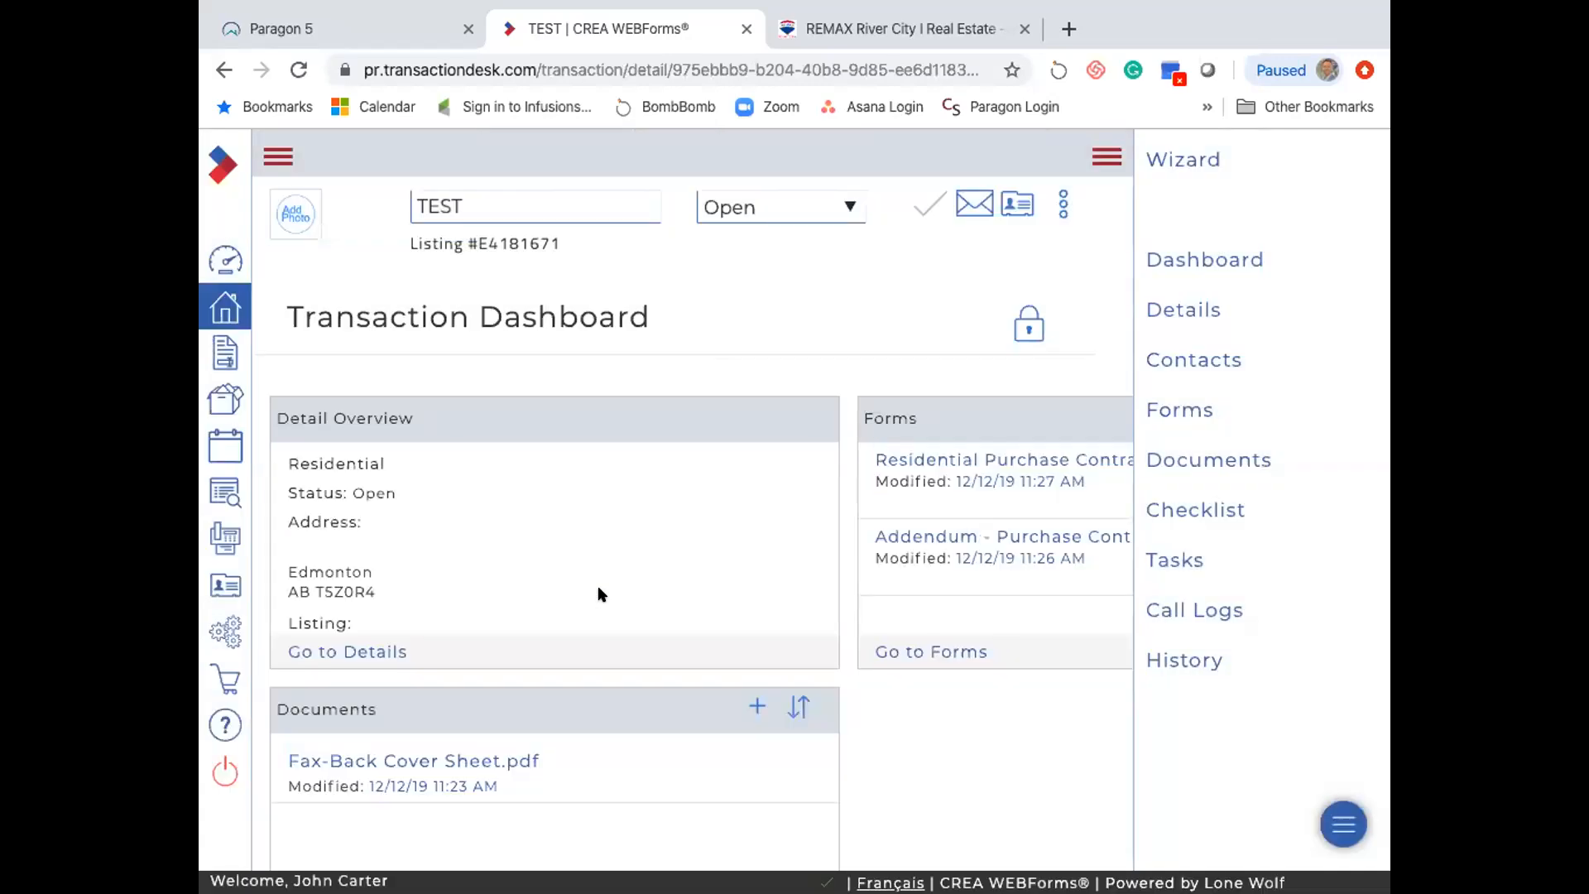
- Select the Residential Purchase Contract and its Addendum and gather them in Transaction Forms
scroll(754, 546, right, 5)
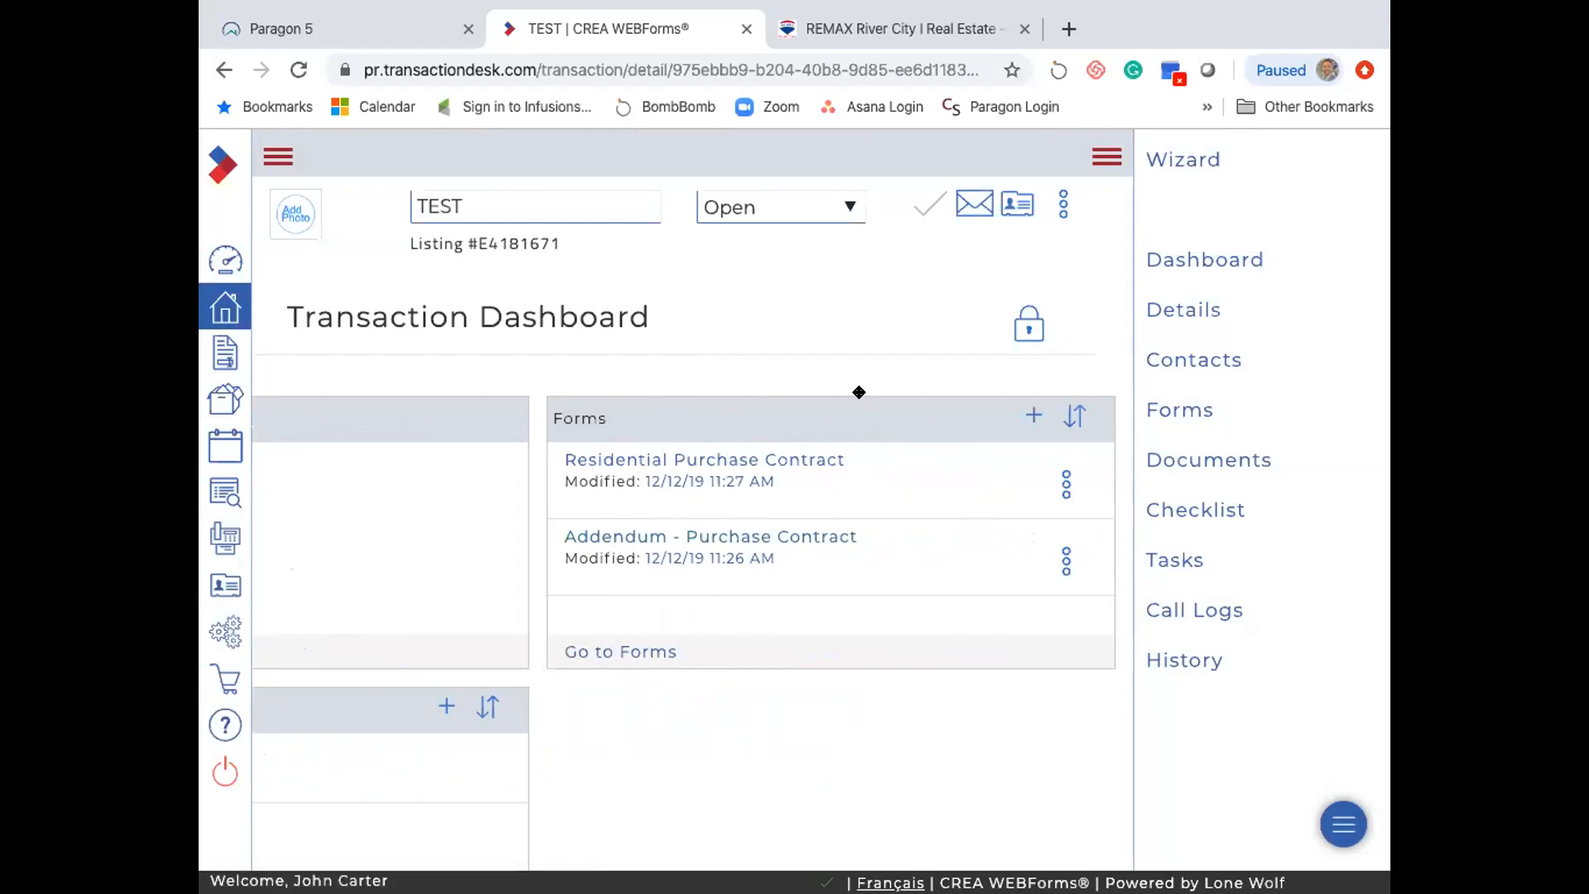
click(1164, 411)
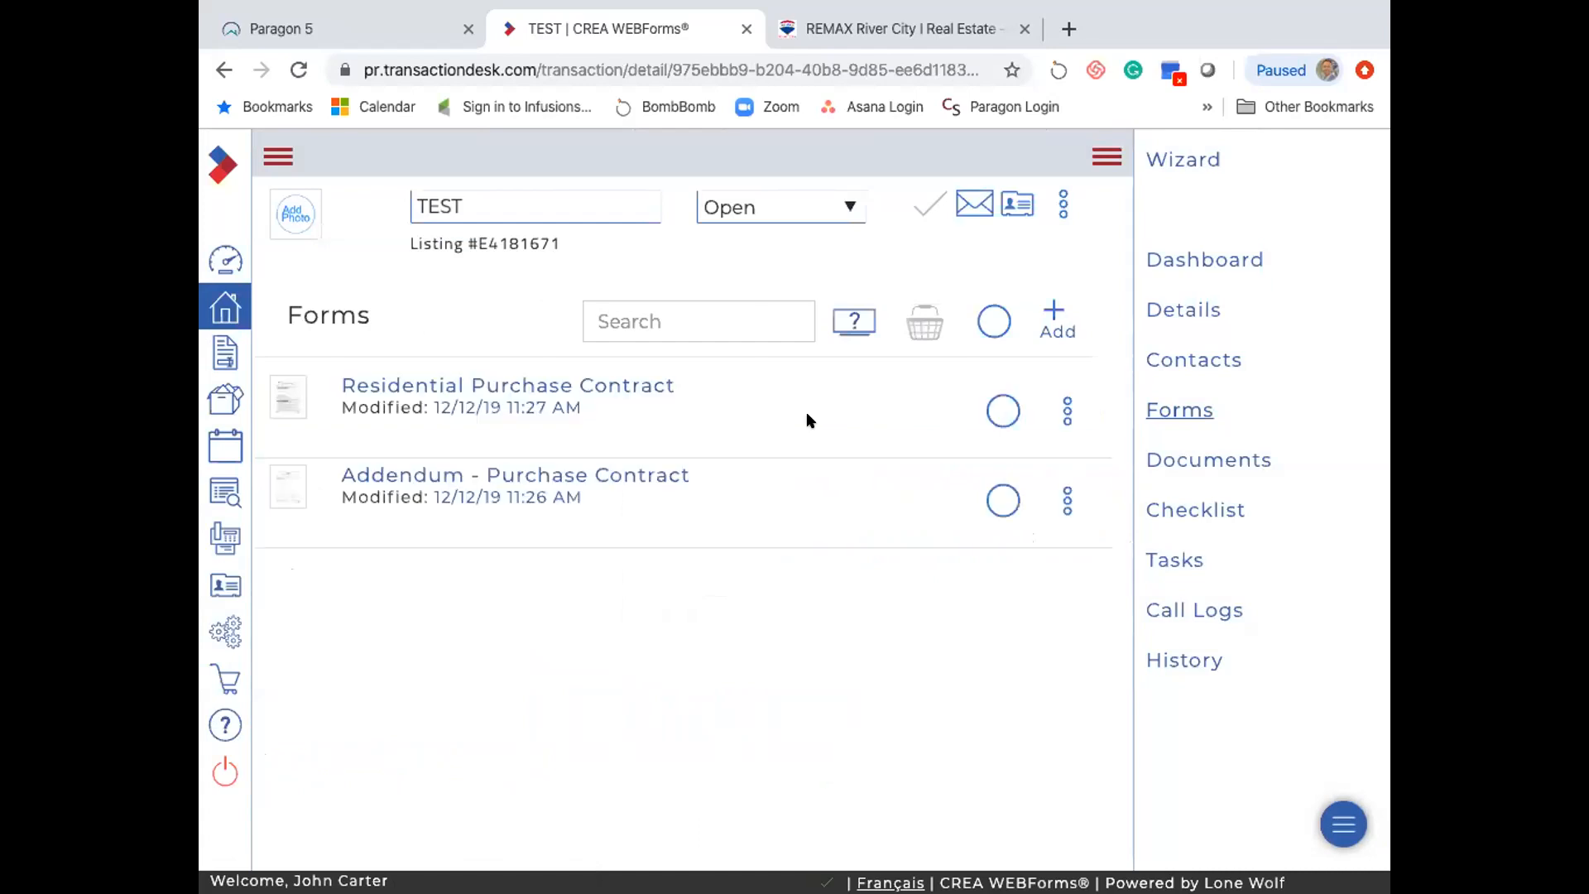
click(1003, 411)
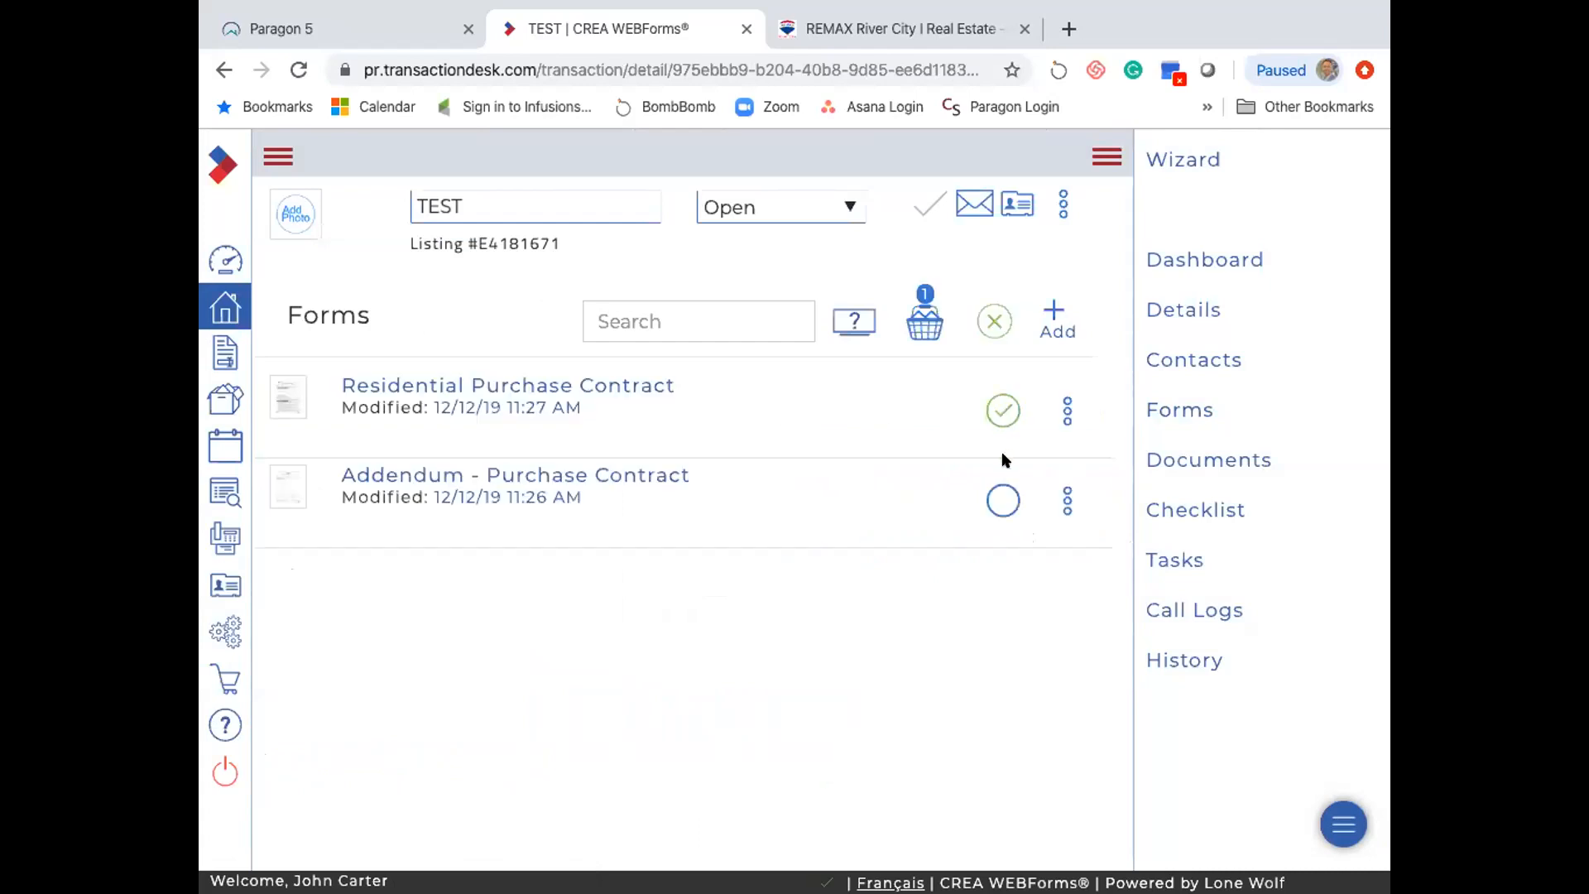
click(993, 320)
click(923, 323)
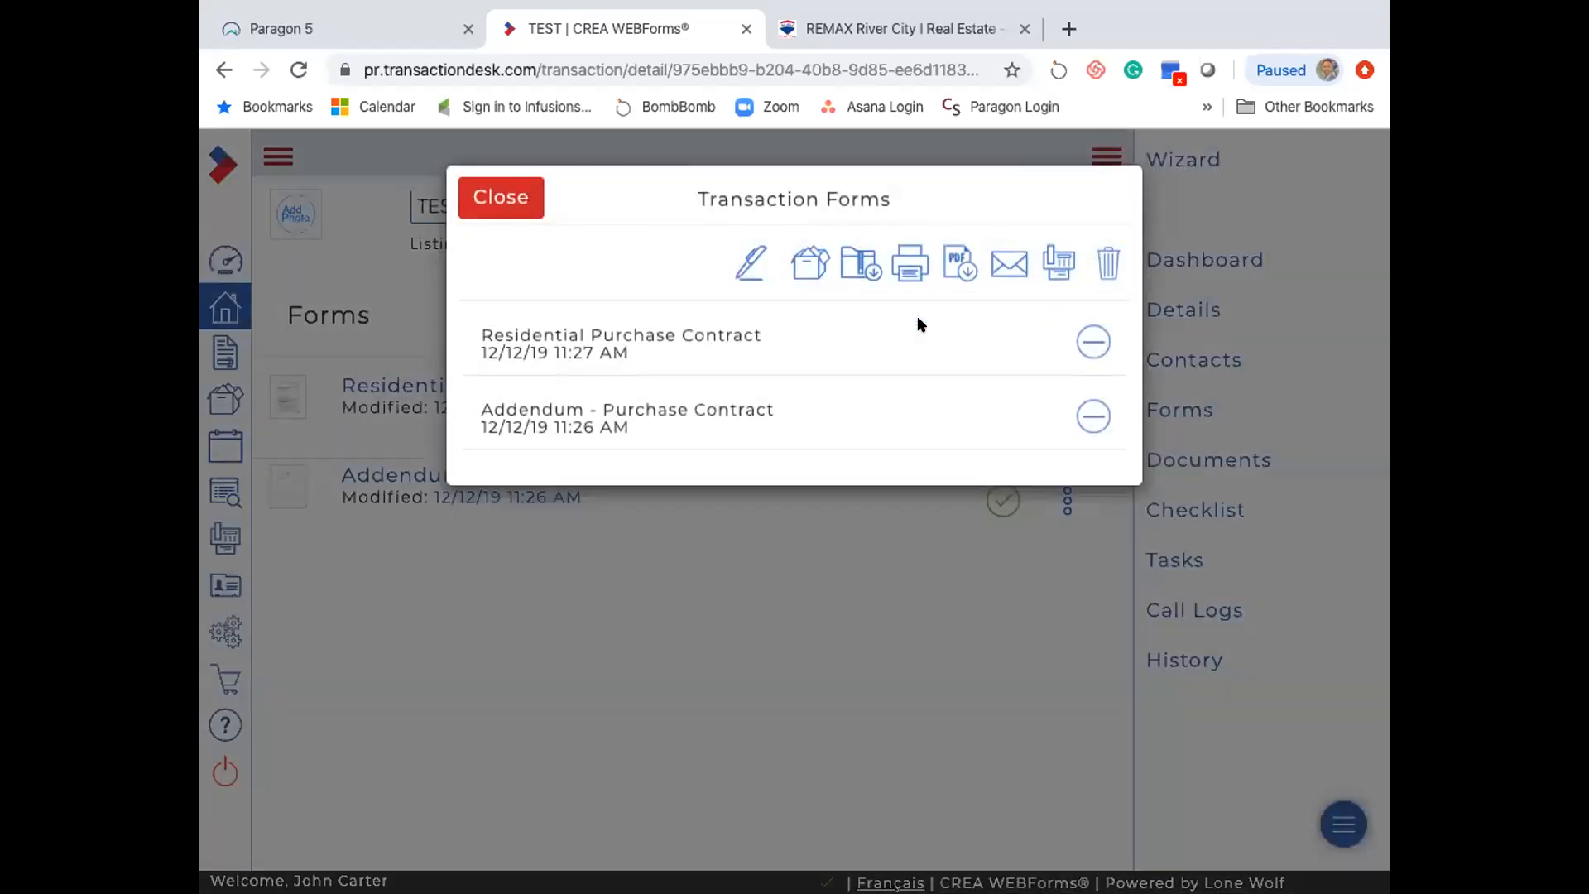
- Send the selected forms to DocuSign and apply the offer to purchase template's fields
click(743, 263)
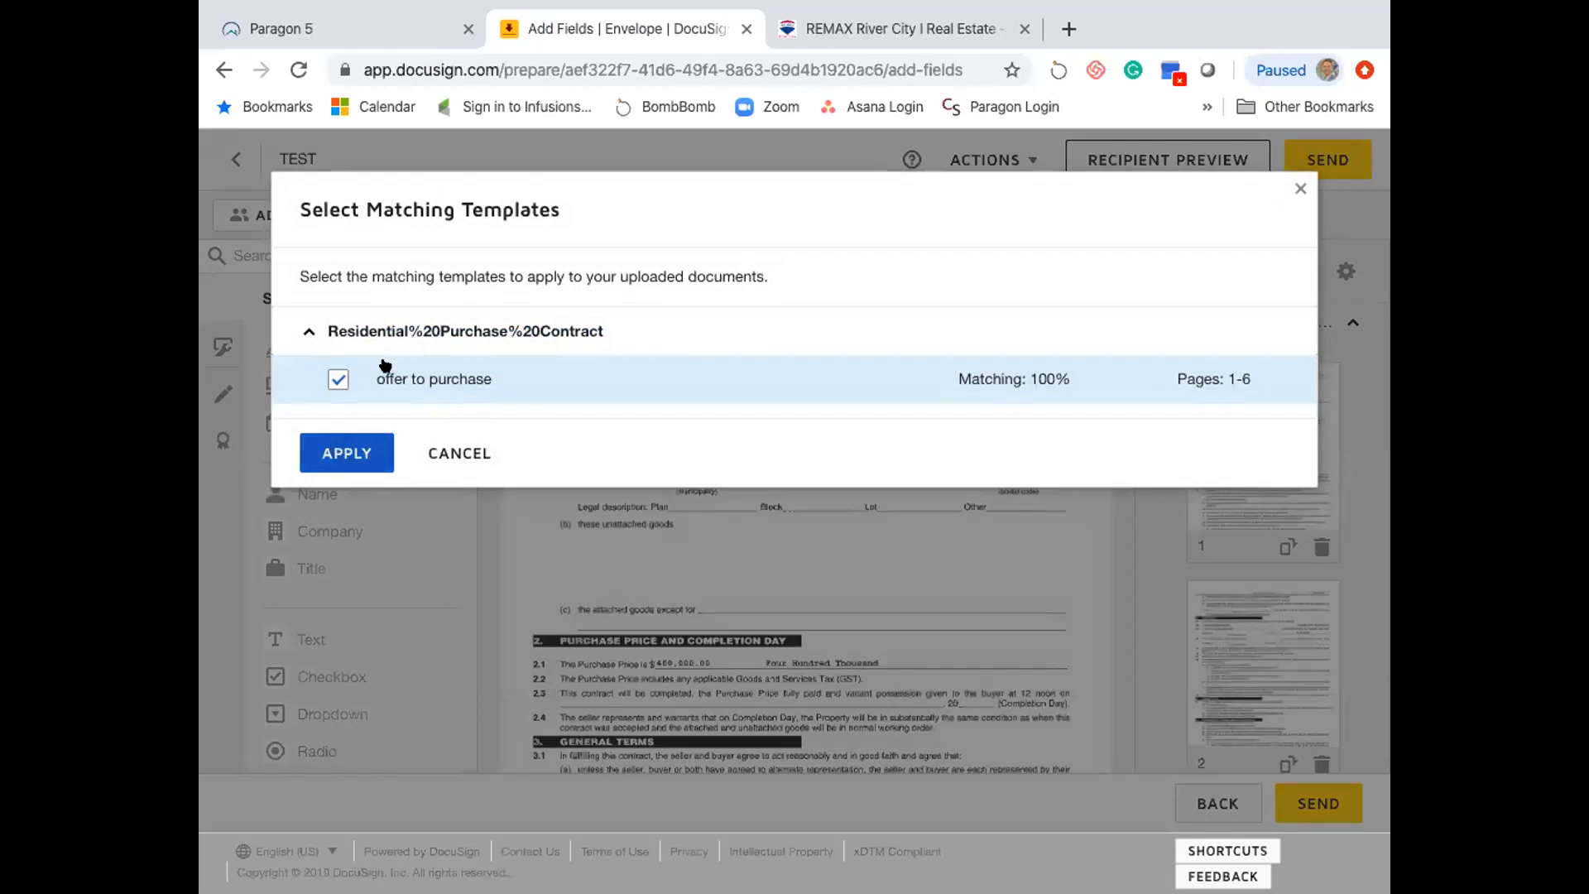
click(347, 449)
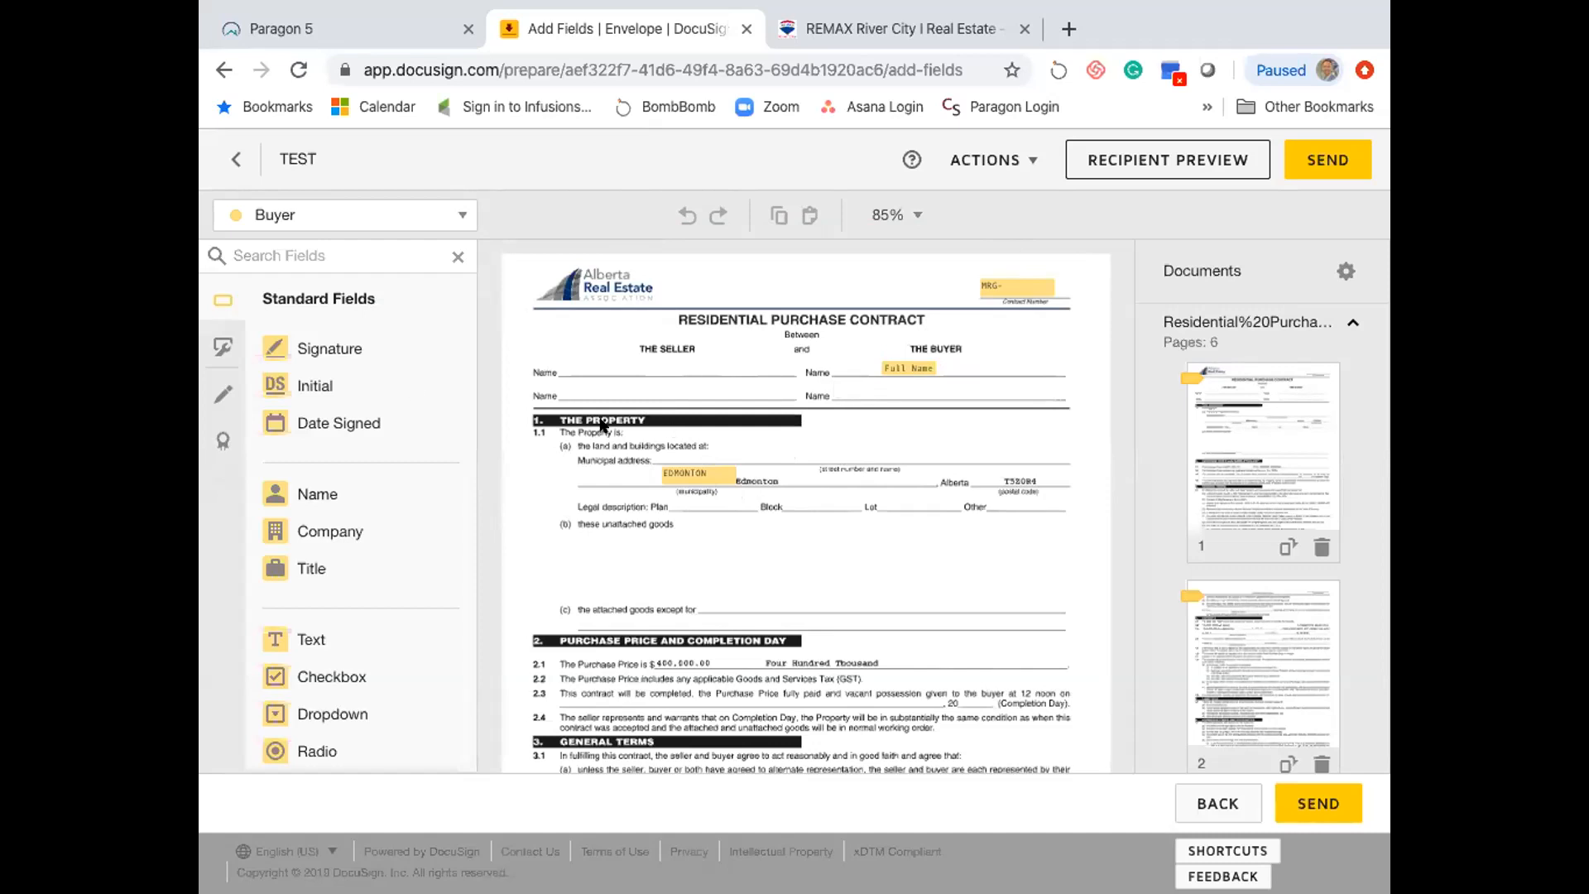
- Place a Text field under item (b)'s unattached goods line and widen it nearly full width
scroll(528, 470, down, 5)
scroll(530, 474, down, 2)
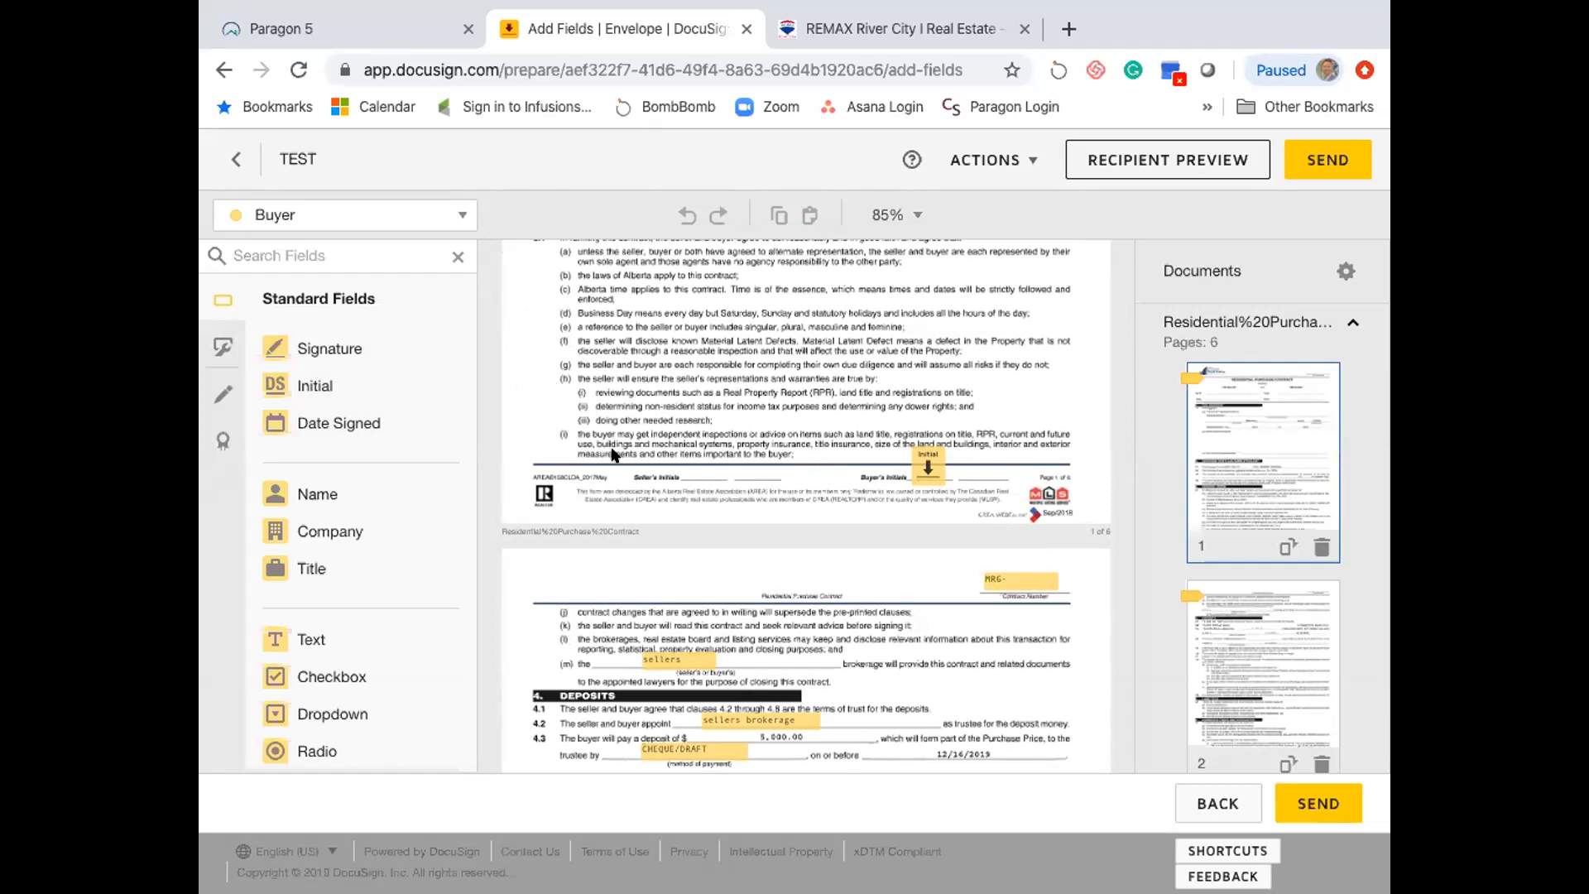
scroll(612, 453, down, 2)
scroll(637, 463, up, 3)
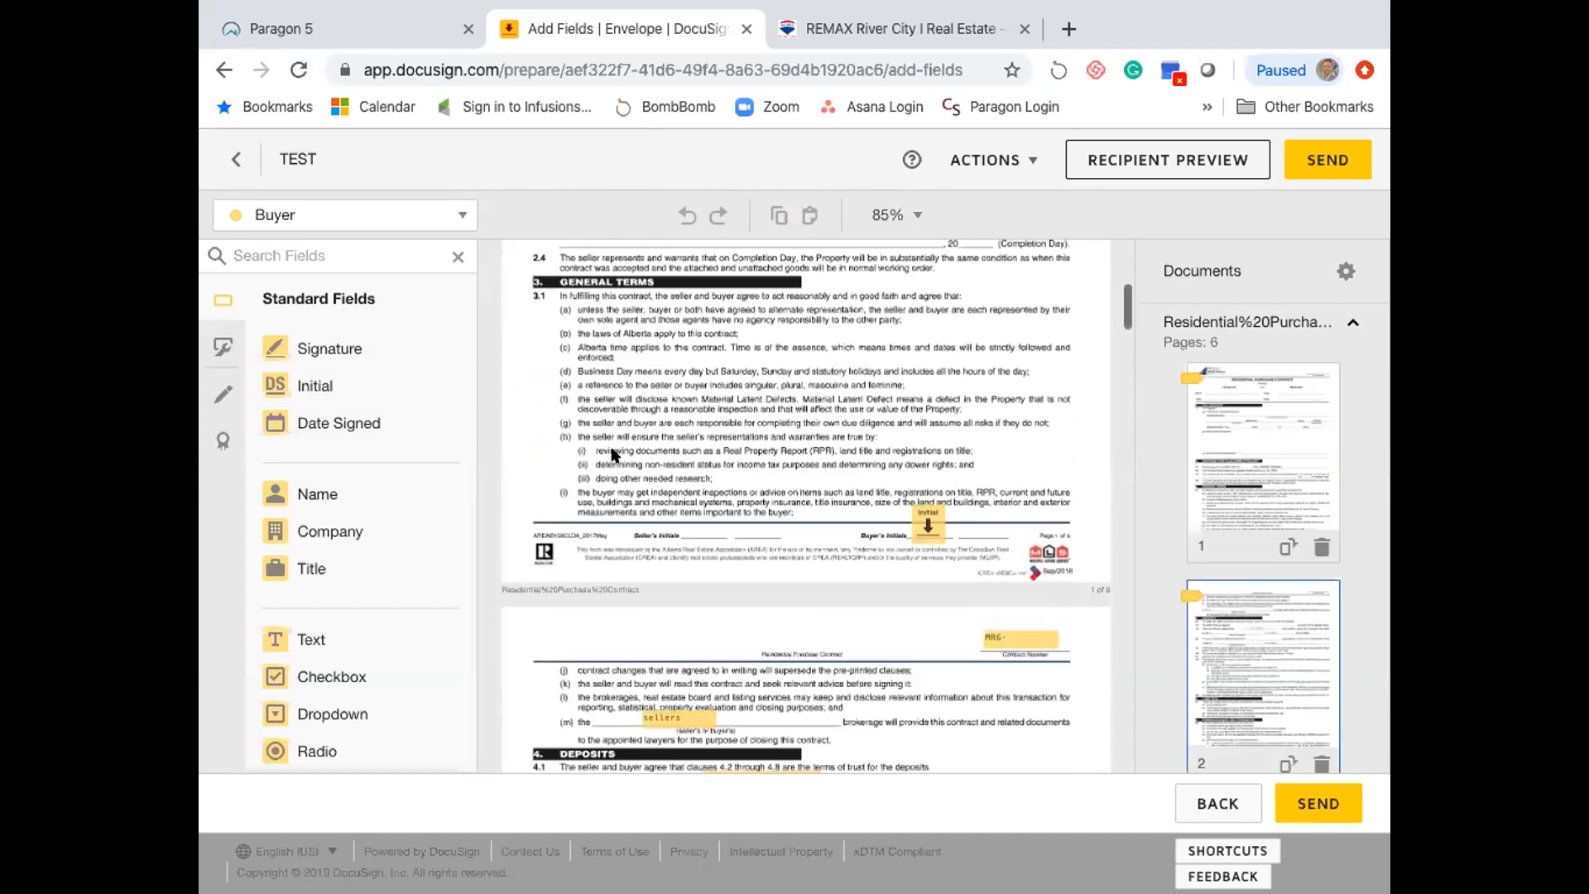
scroll(658, 473, up, 3)
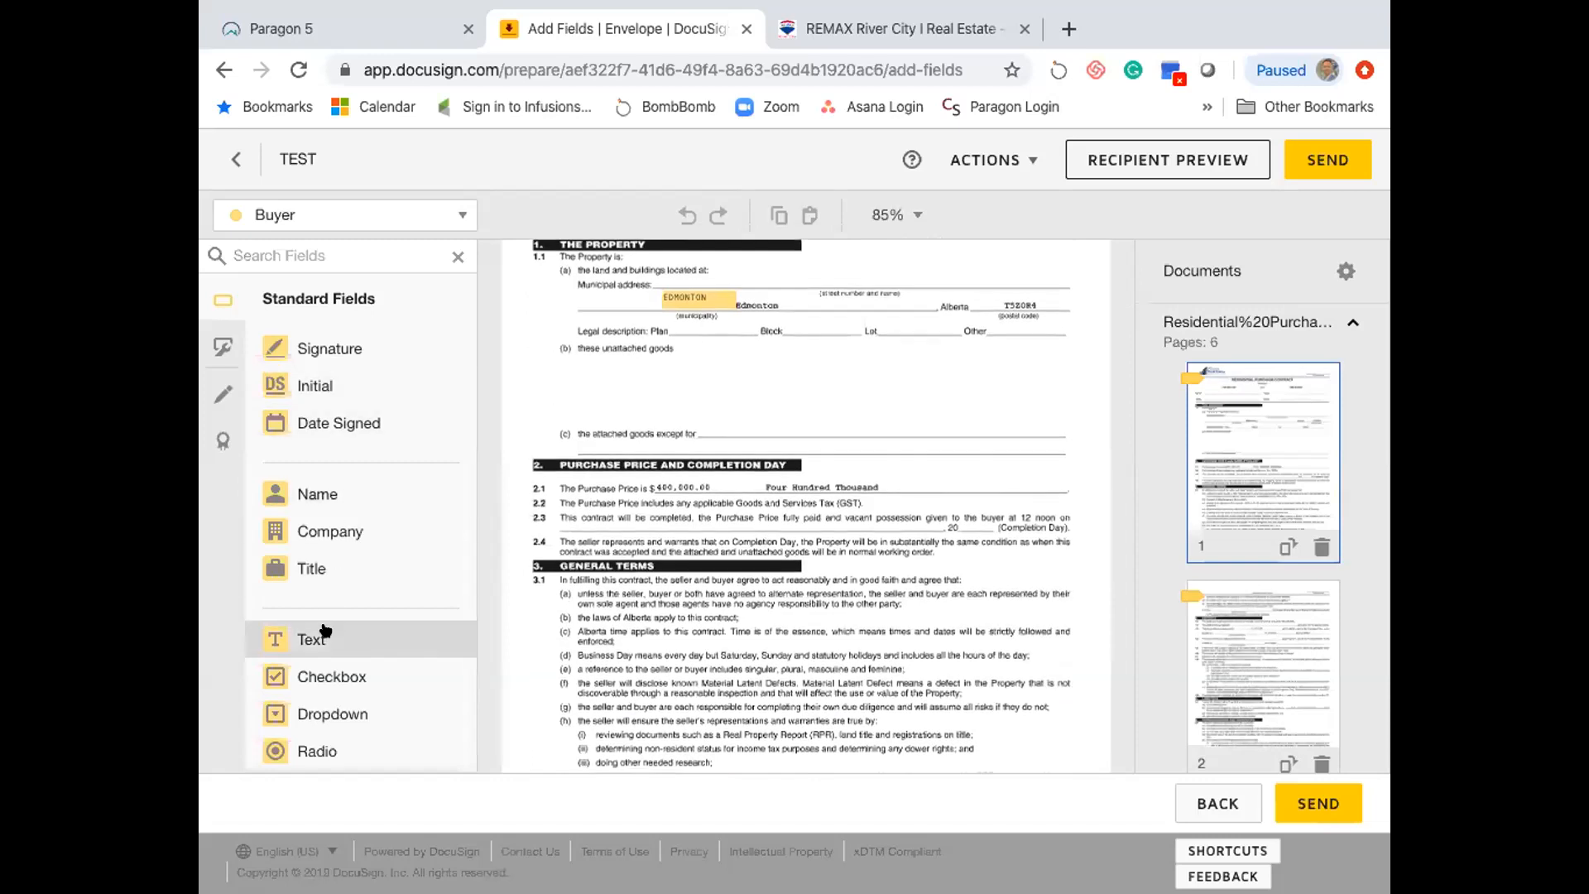
drag(323, 638, 574, 365)
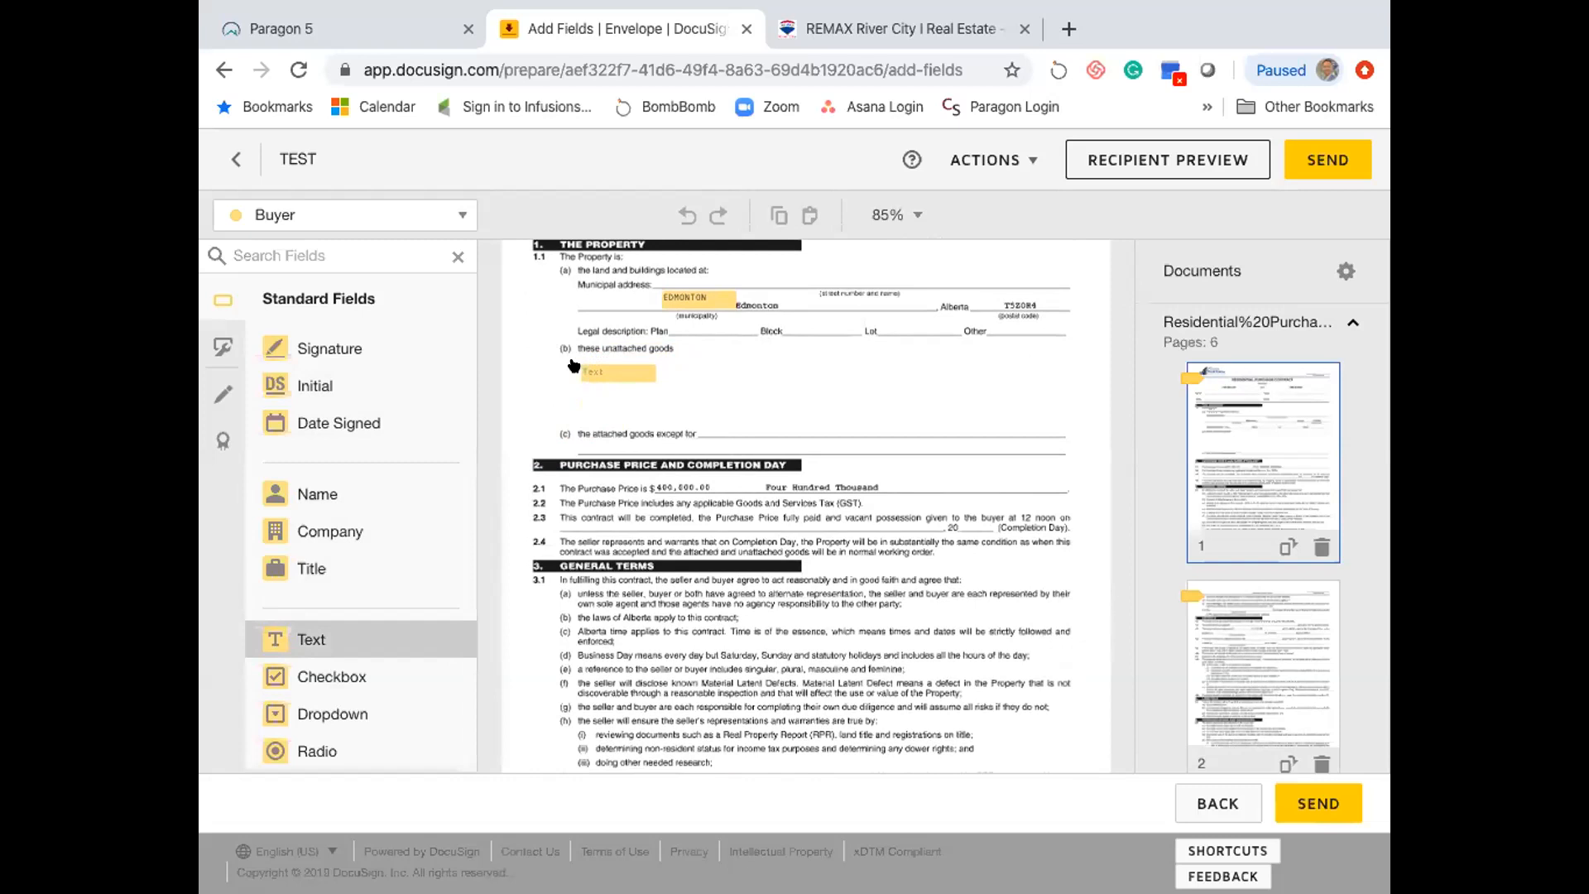
drag(574, 365, 740, 405)
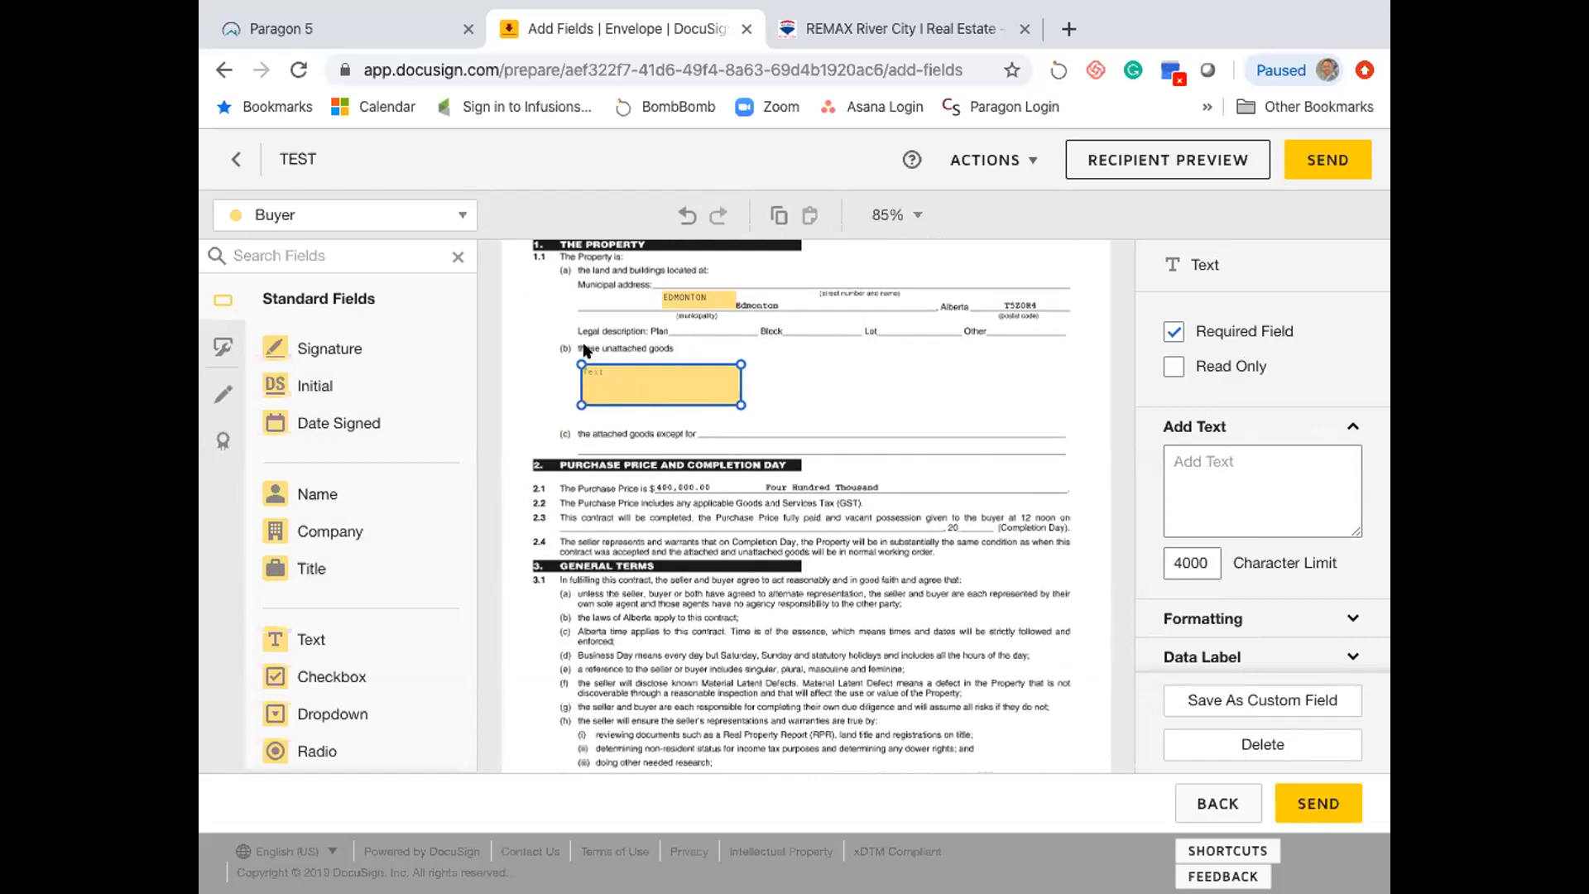
drag(740, 405, 1000, 395)
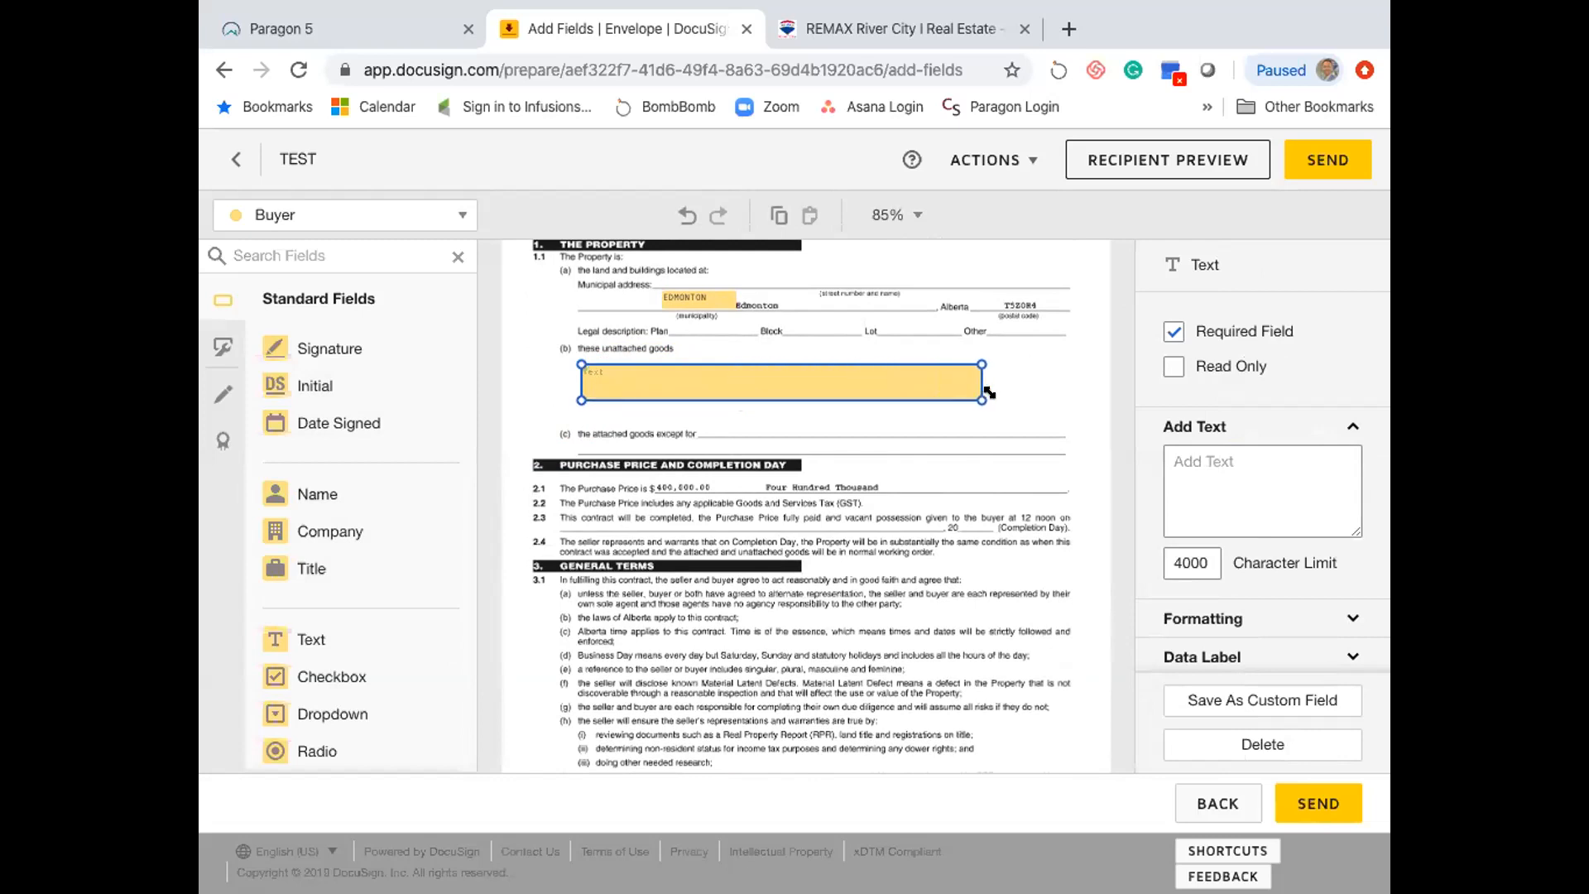
click(1264, 482)
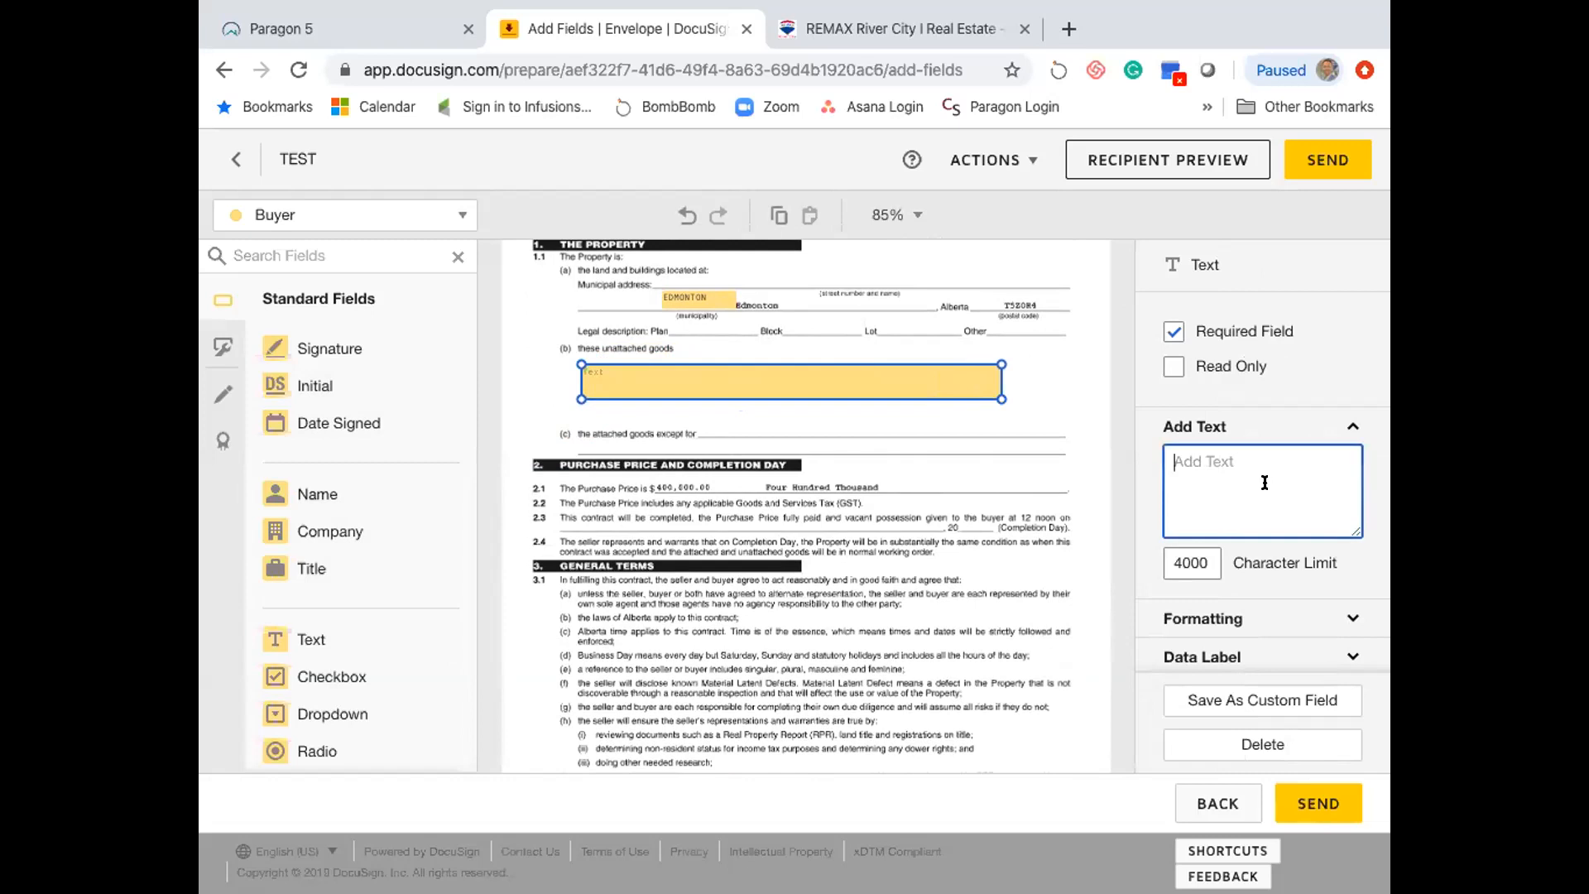
- Enter the sample text 'daskfj kdsaj' in the new Buyer text field
text(daskfj kdsaj)
scroll(1246, 575, down, 3)
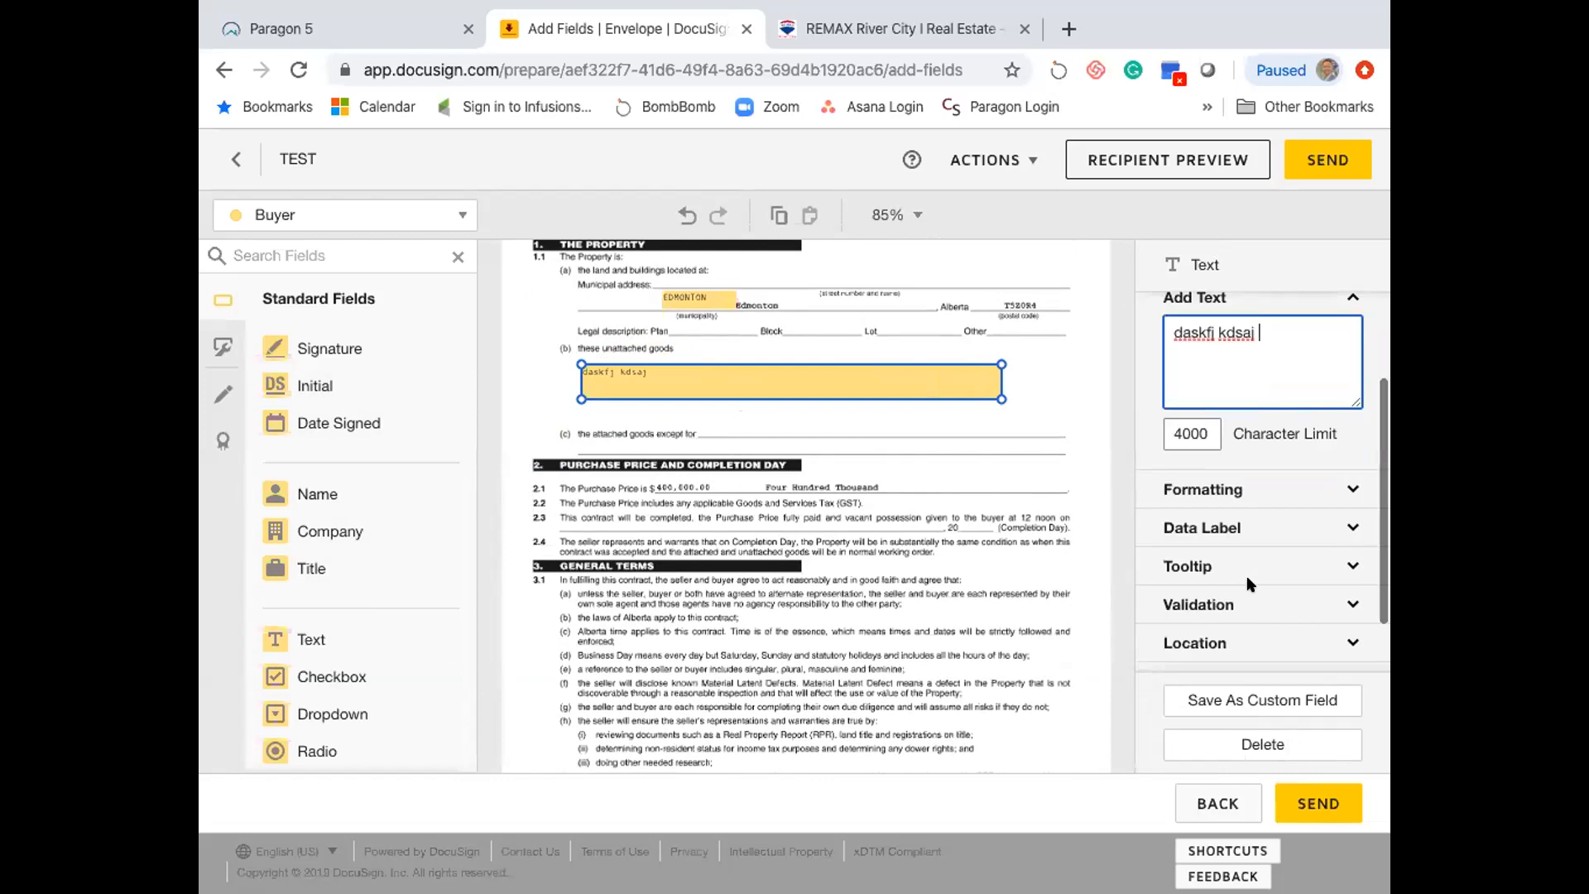
scroll(1247, 574, up, 3)
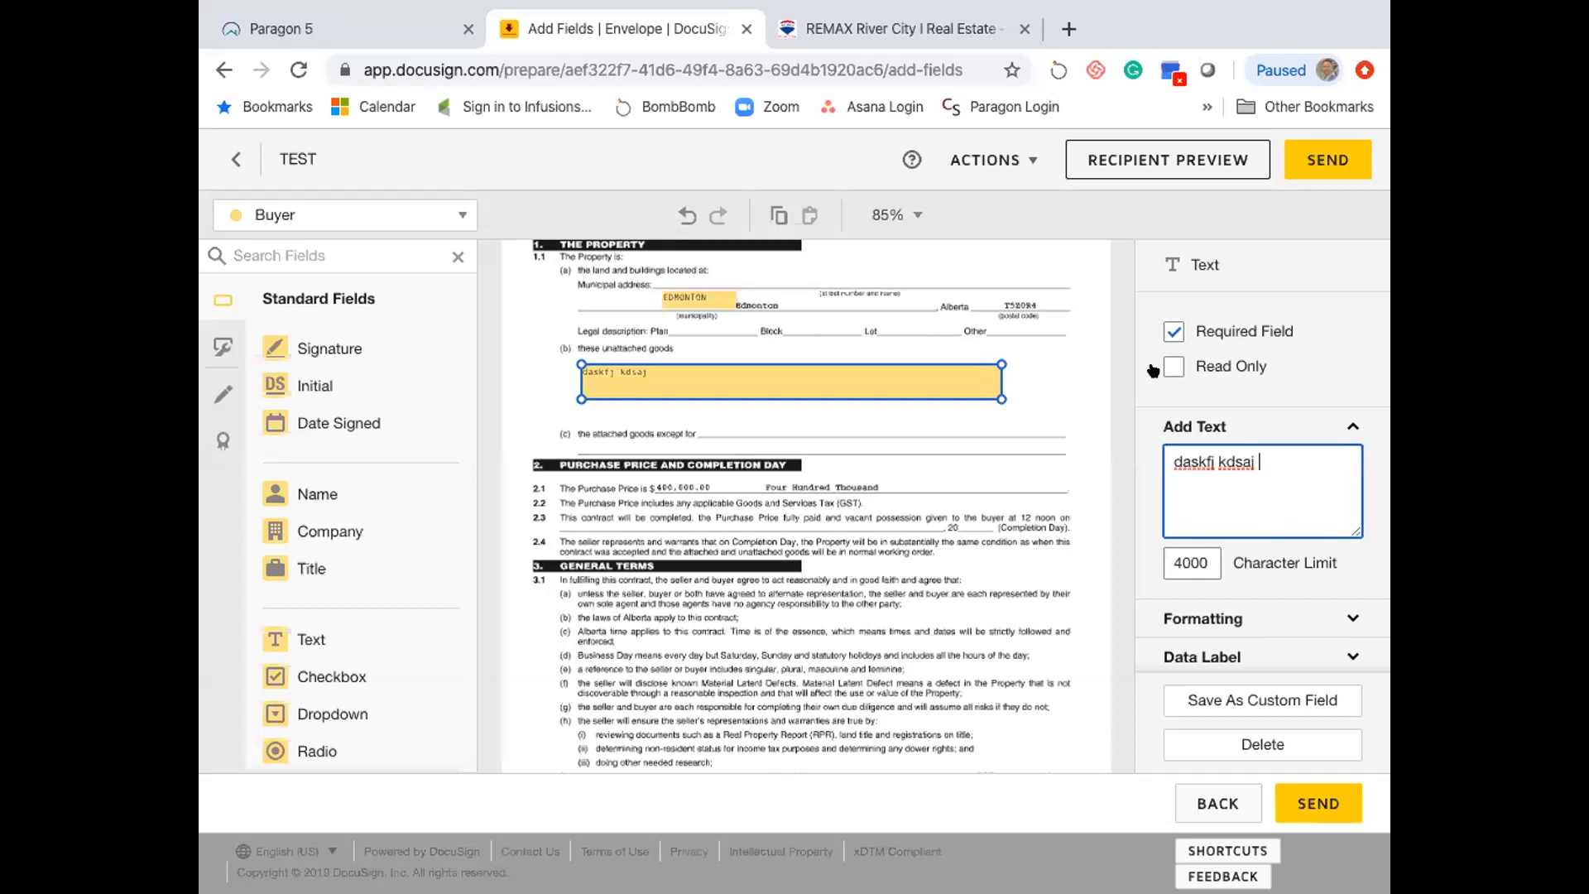
scroll(968, 556, down, 7)
scroll(966, 555, down, 8)
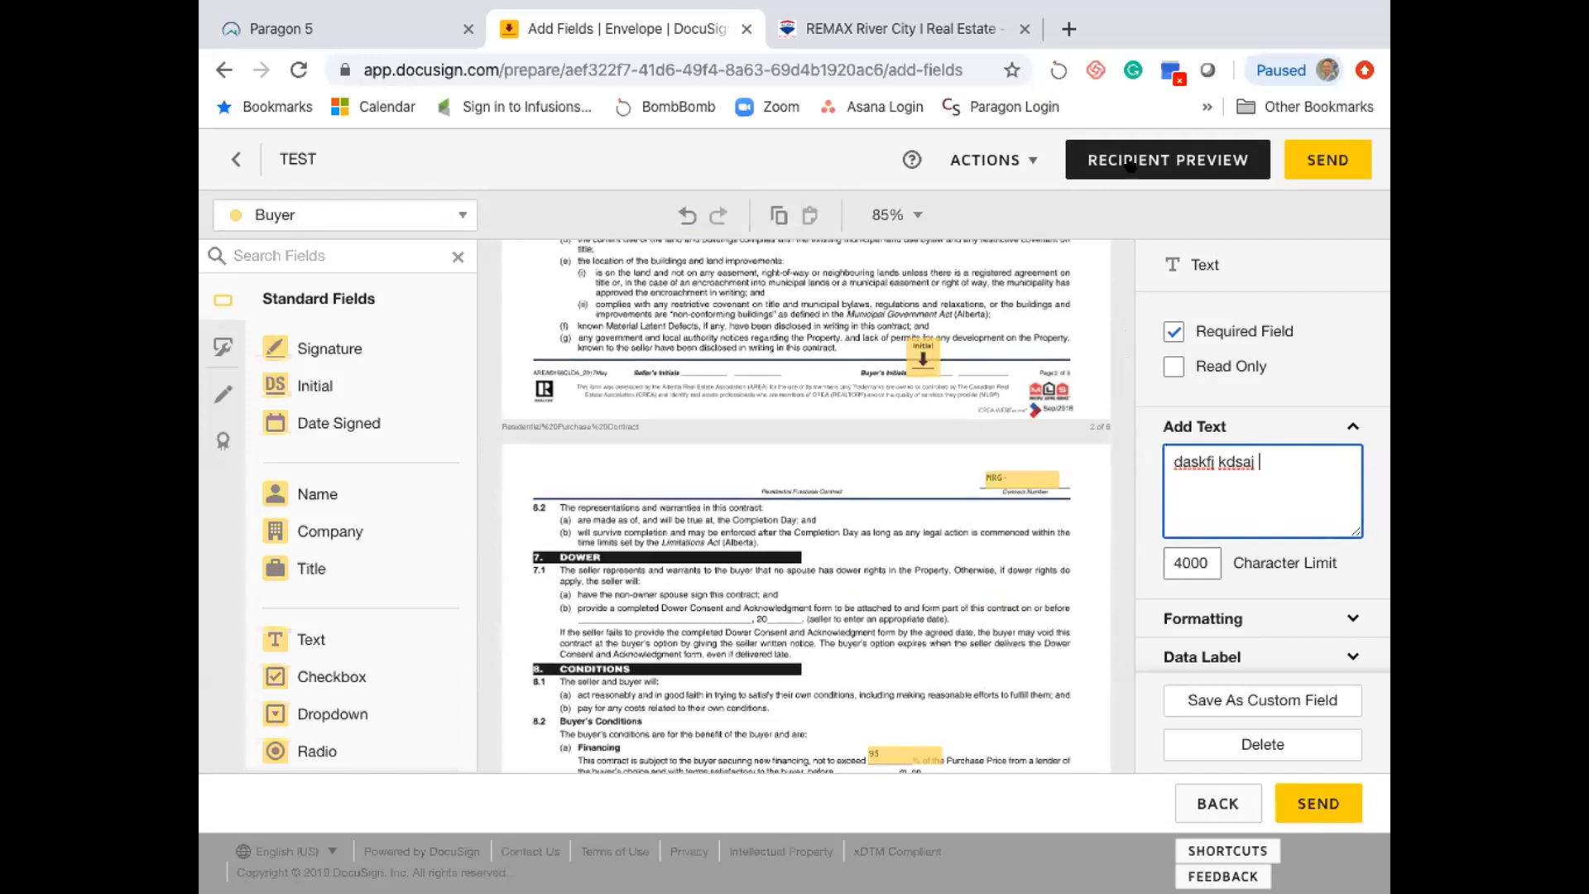
- Open the envelope's recipients for editing and add a third recipient
click(1002, 161)
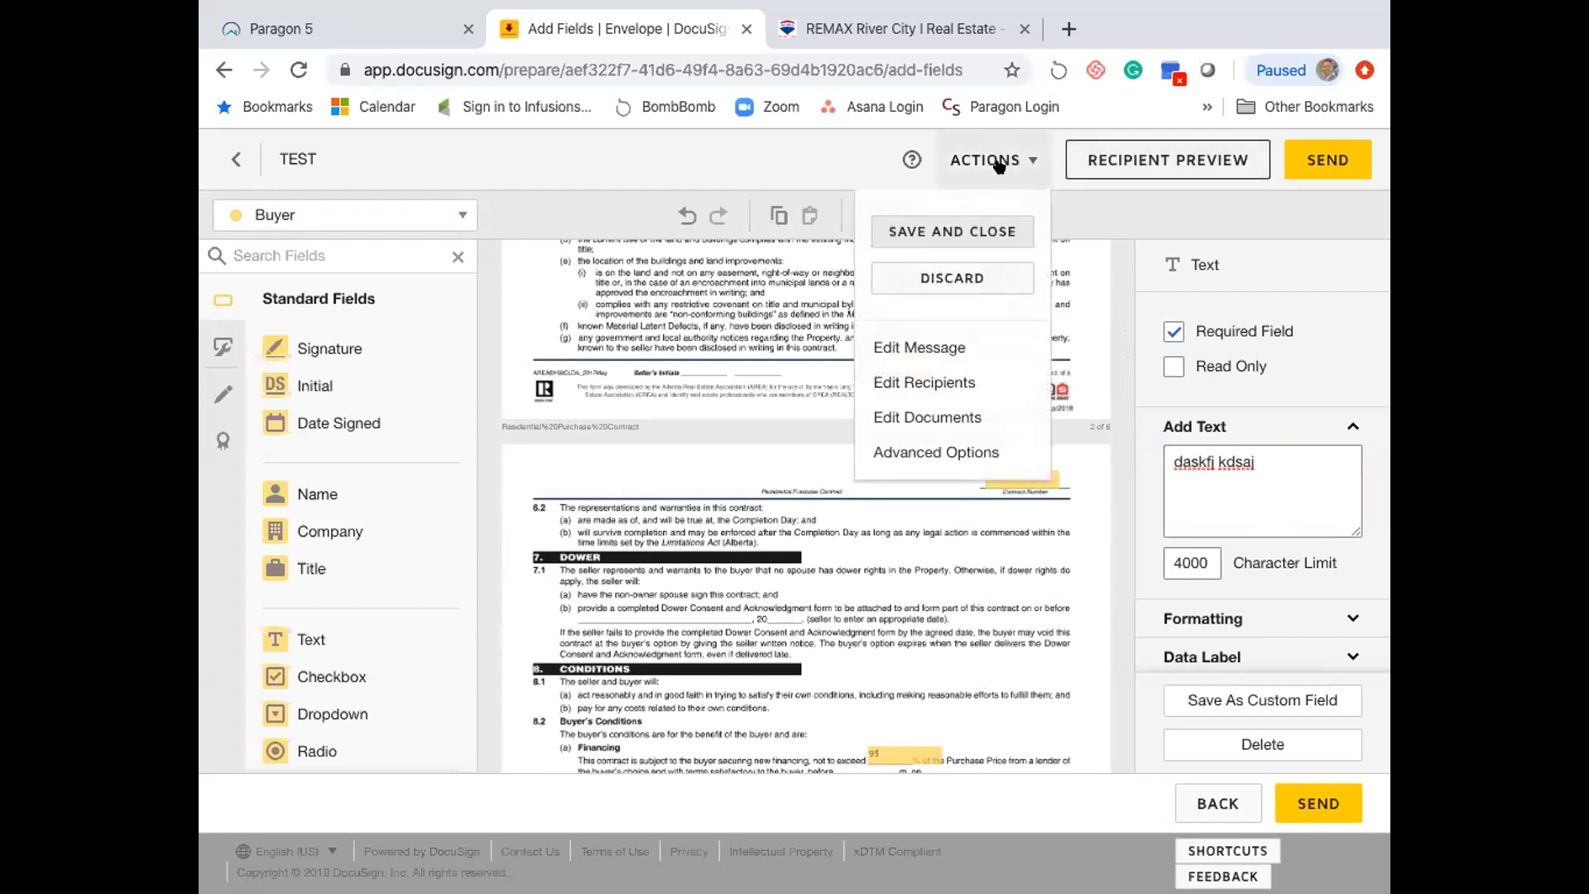
click(944, 383)
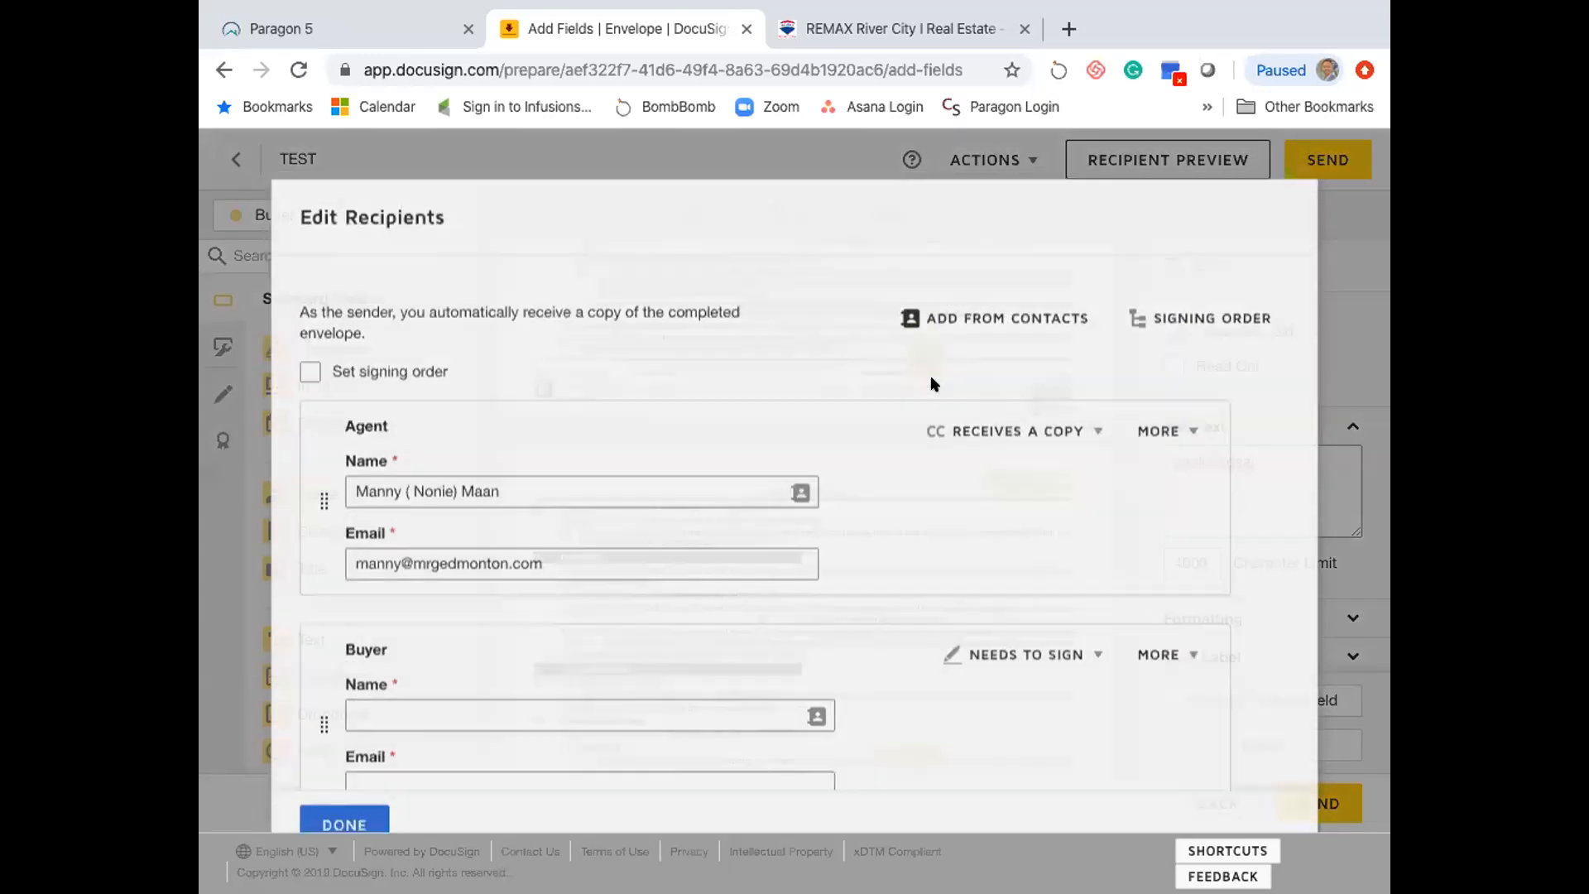
scroll(704, 425, down, 2)
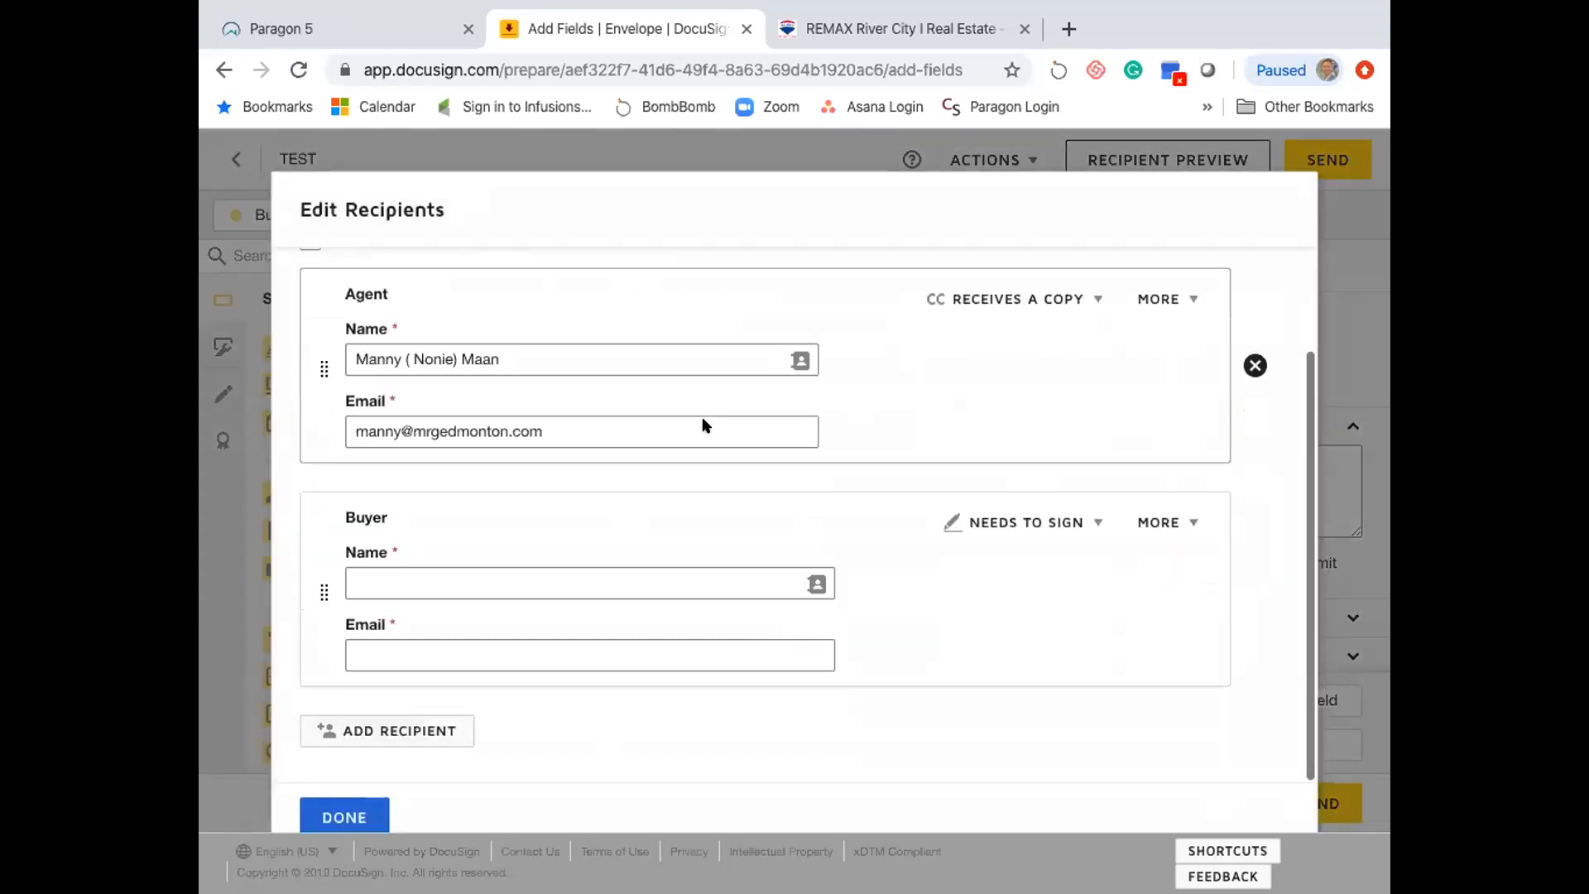
click(408, 722)
scroll(438, 563, up, 3)
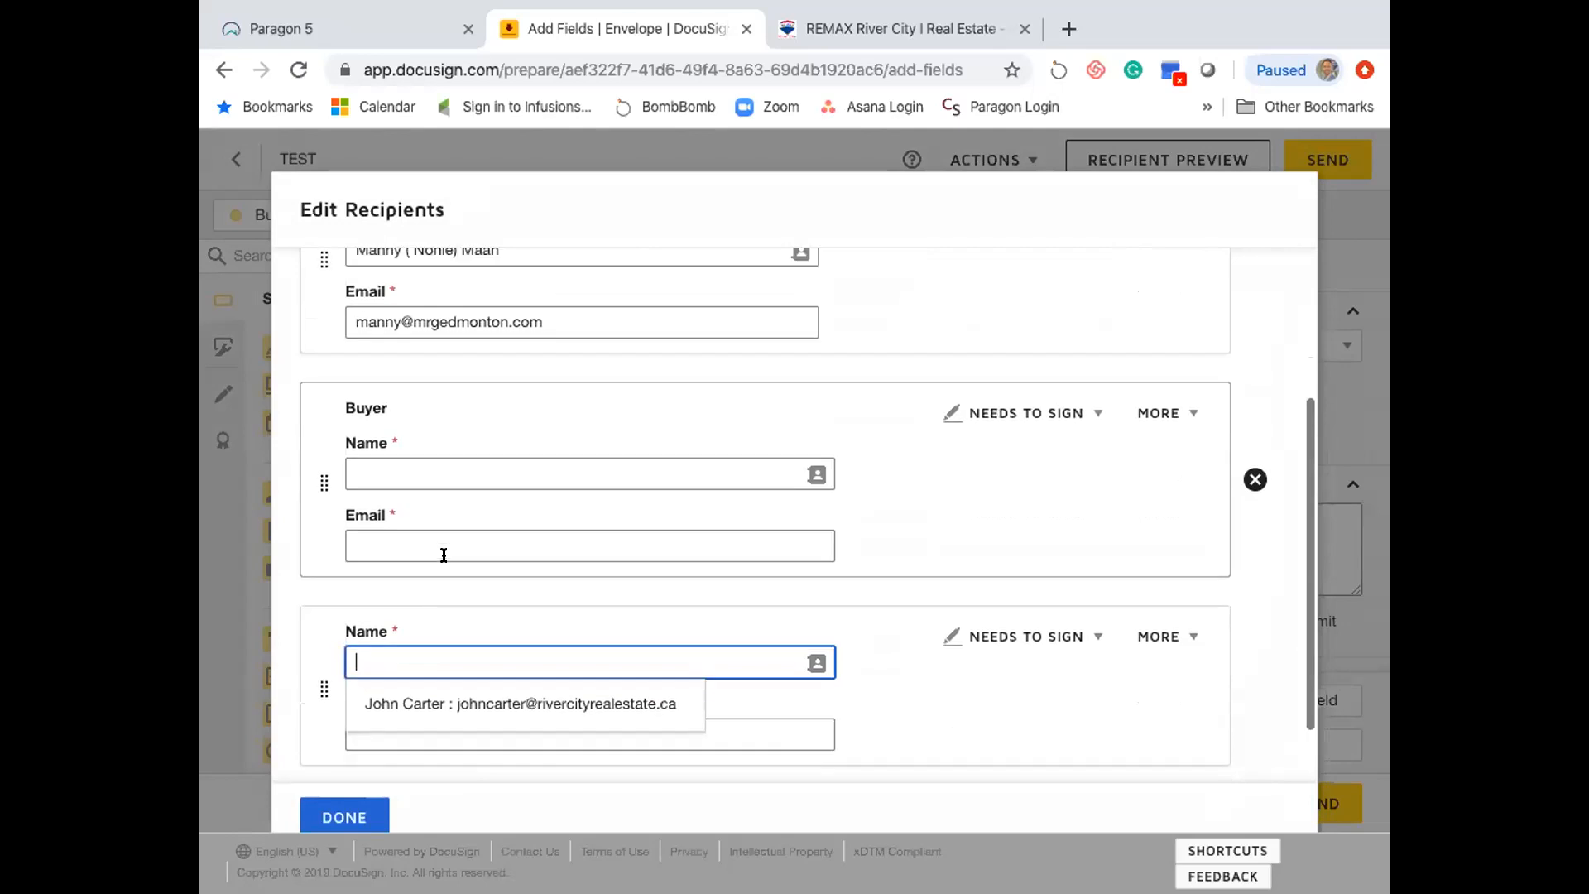
scroll(501, 491, down, 2)
scroll(500, 491, up, 2)
scroll(546, 480, down, 3)
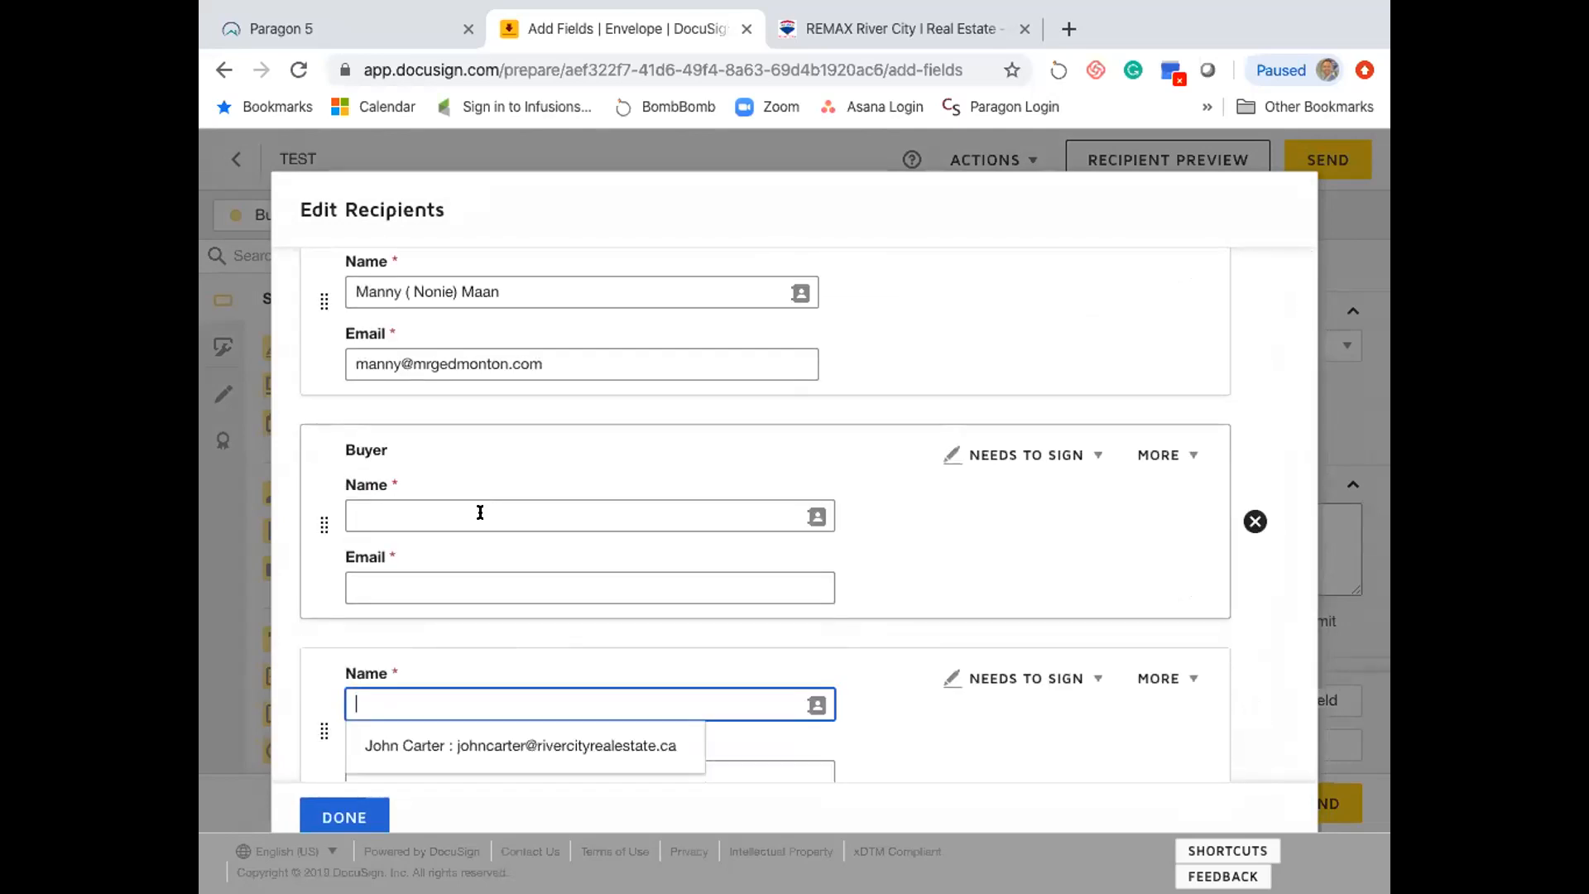
scroll(475, 513, up, 3)
scroll(468, 516, down, 1)
scroll(469, 514, down, 1)
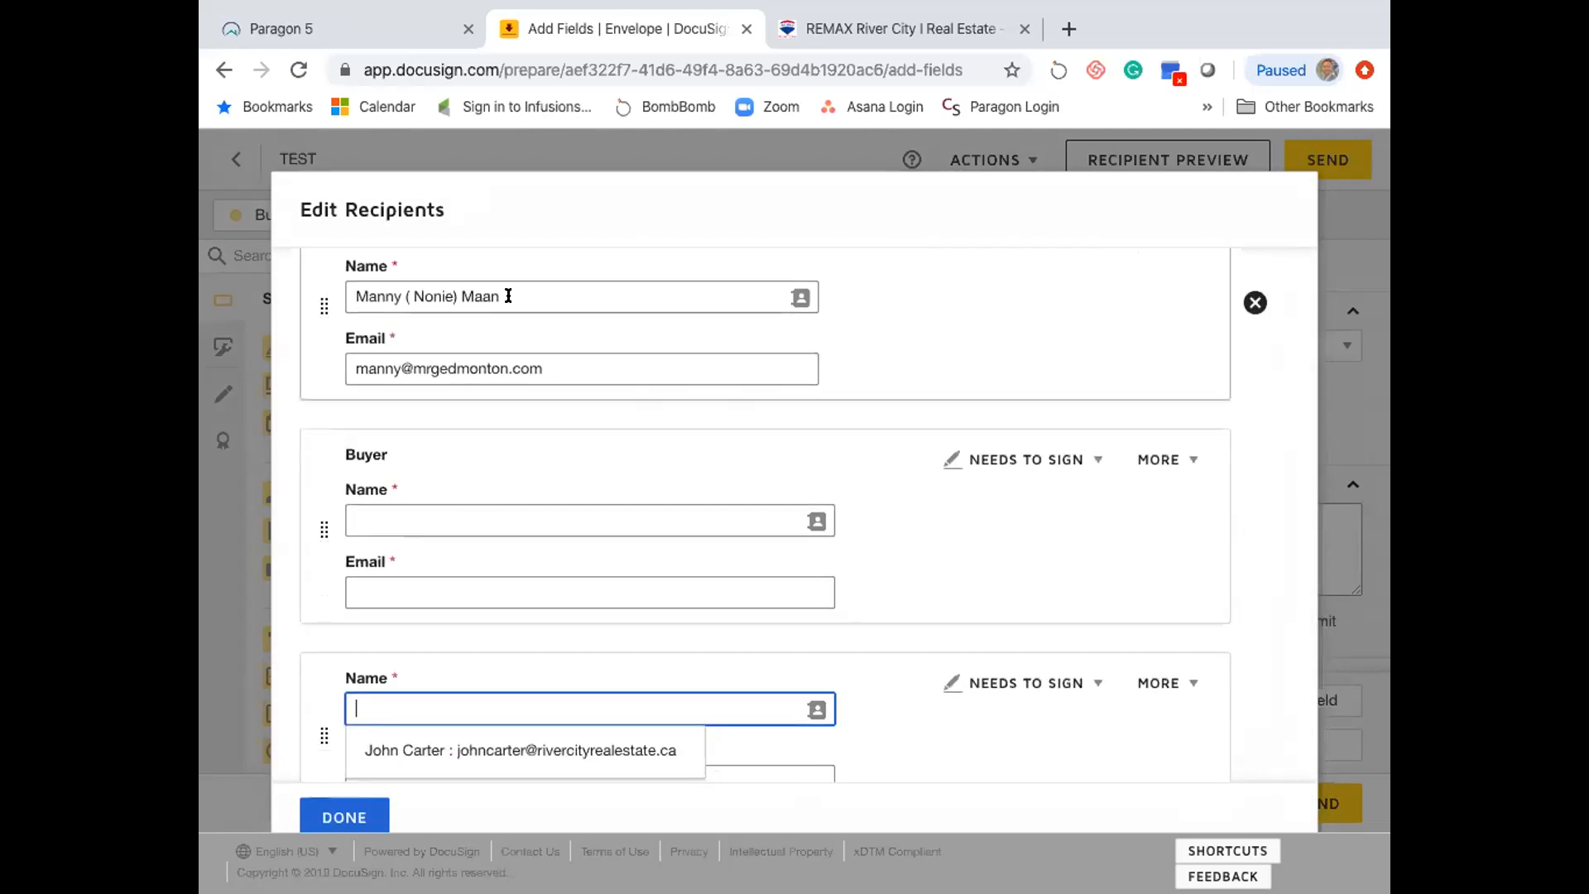
click(508, 295)
- Fill the Buyer from the suggested contact and add a Conveyancing recipient who receives a copy
click(453, 508)
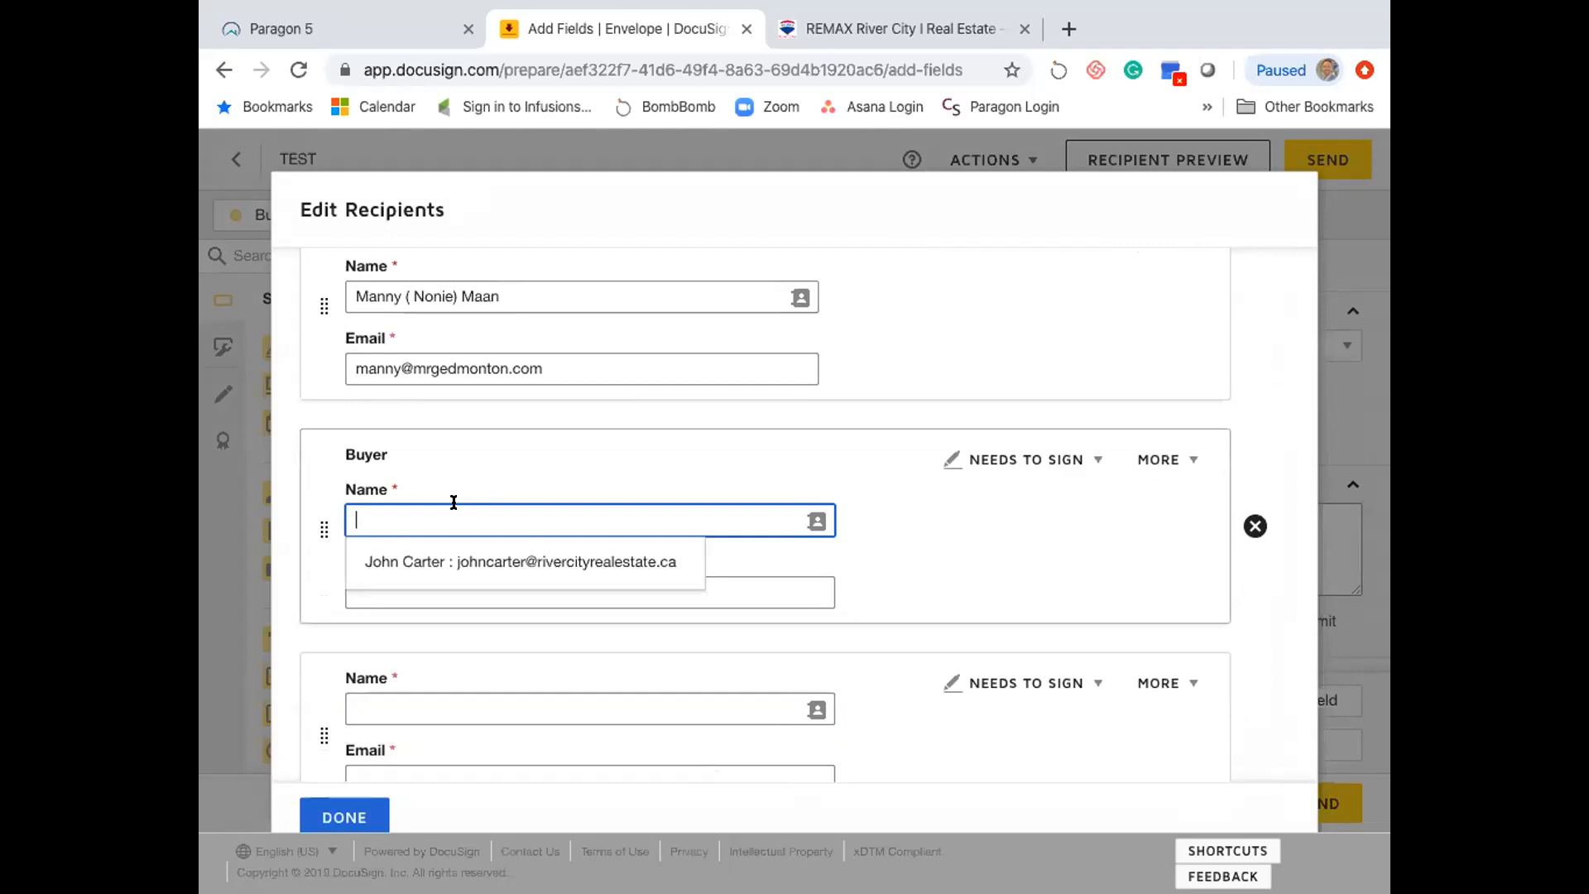
click(497, 561)
scroll(311, 539, down, 2)
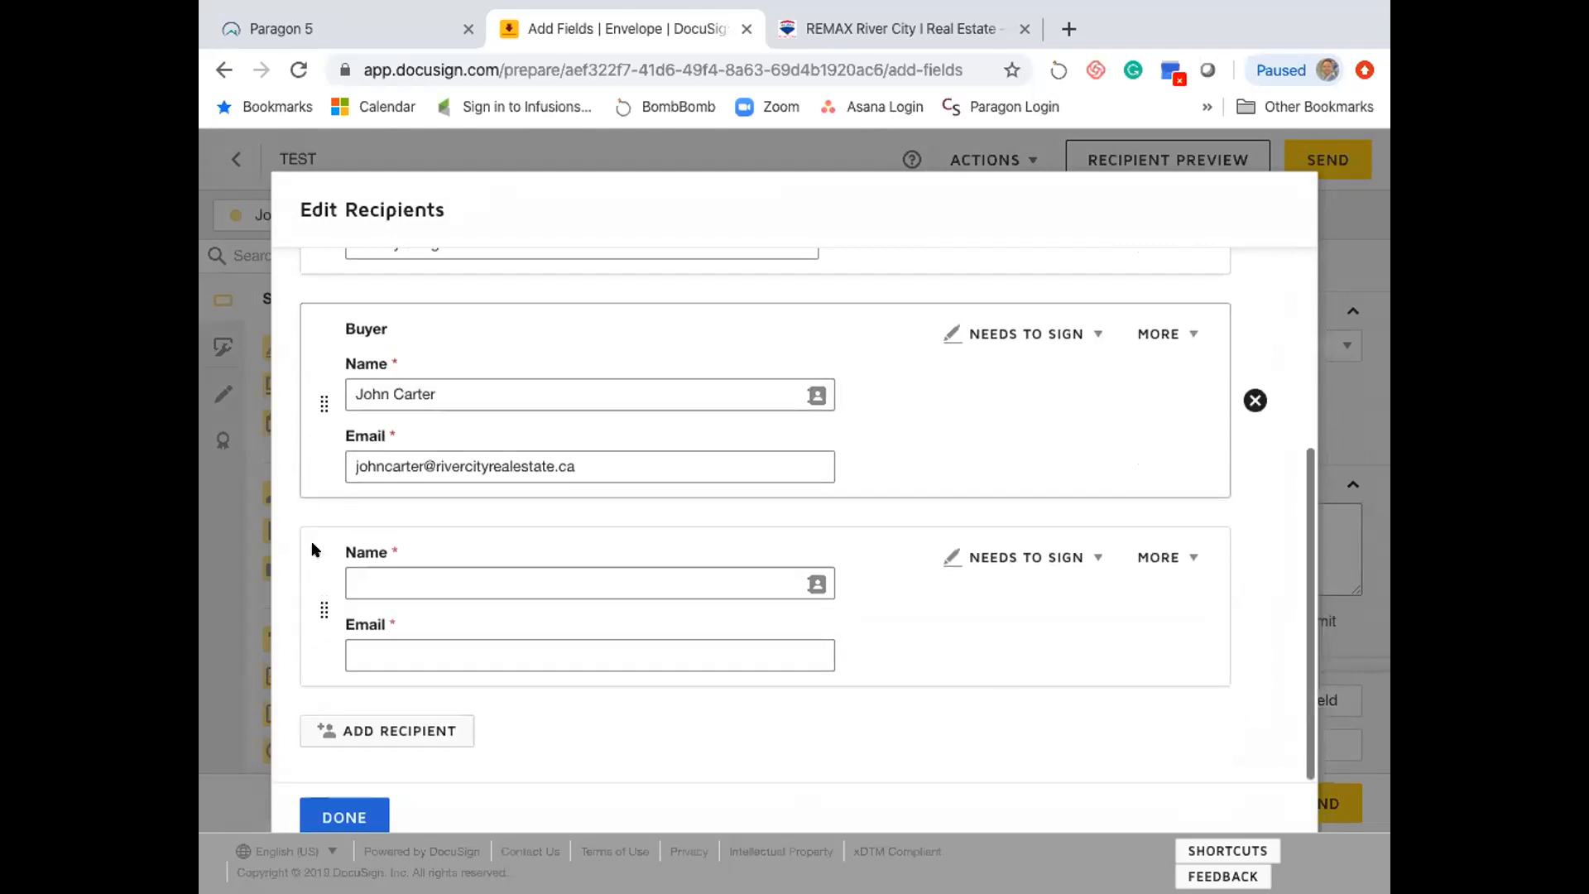
click(396, 580)
text(Conveyancing)
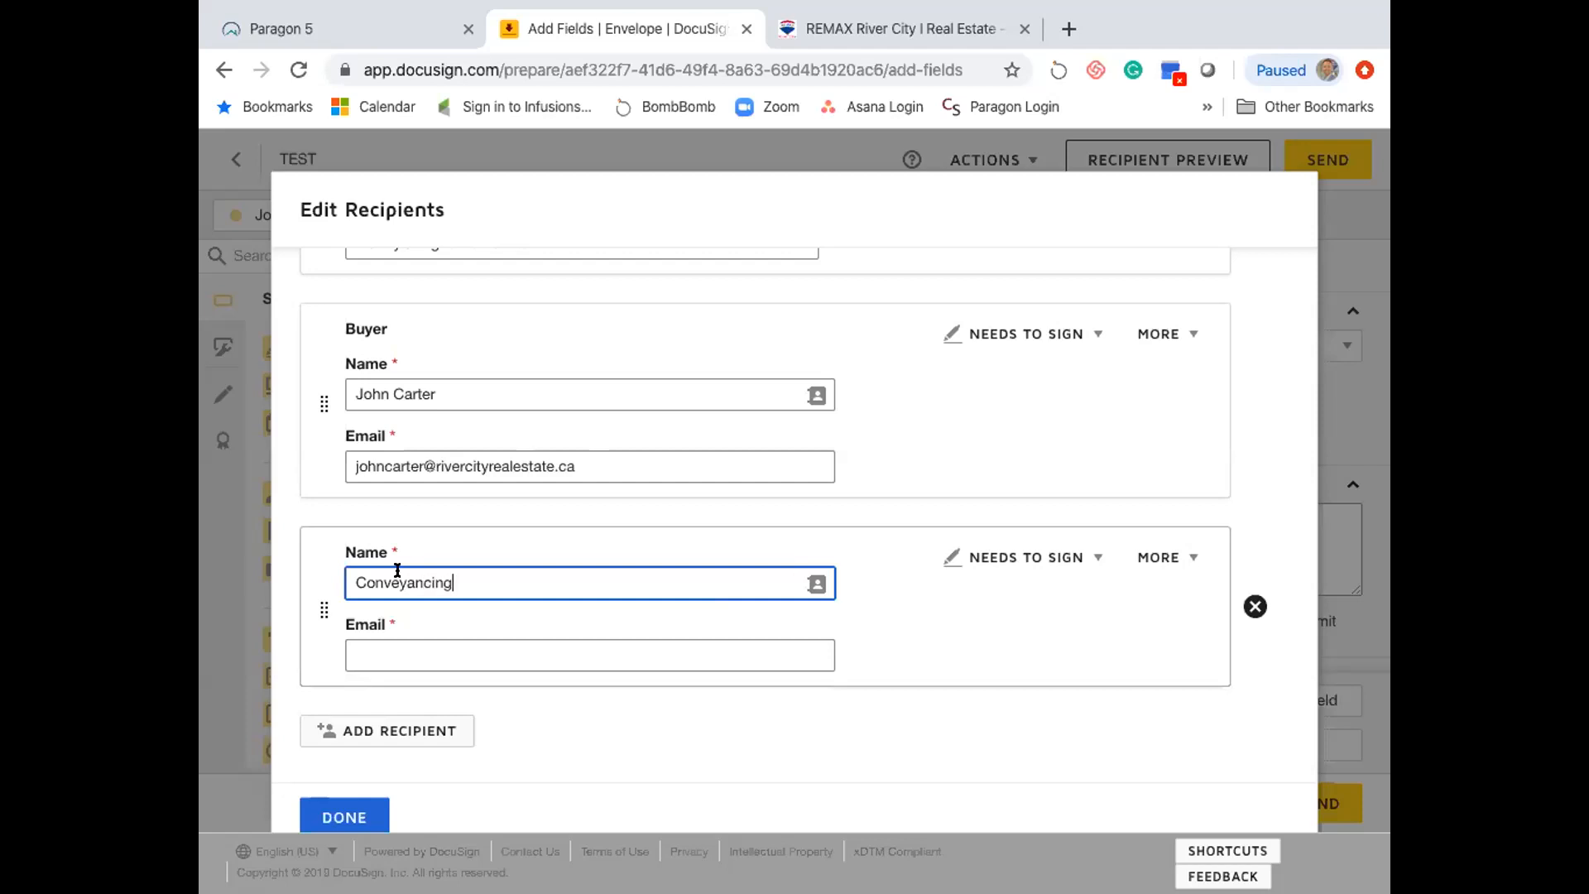
click(485, 625)
key(ctrl+v)
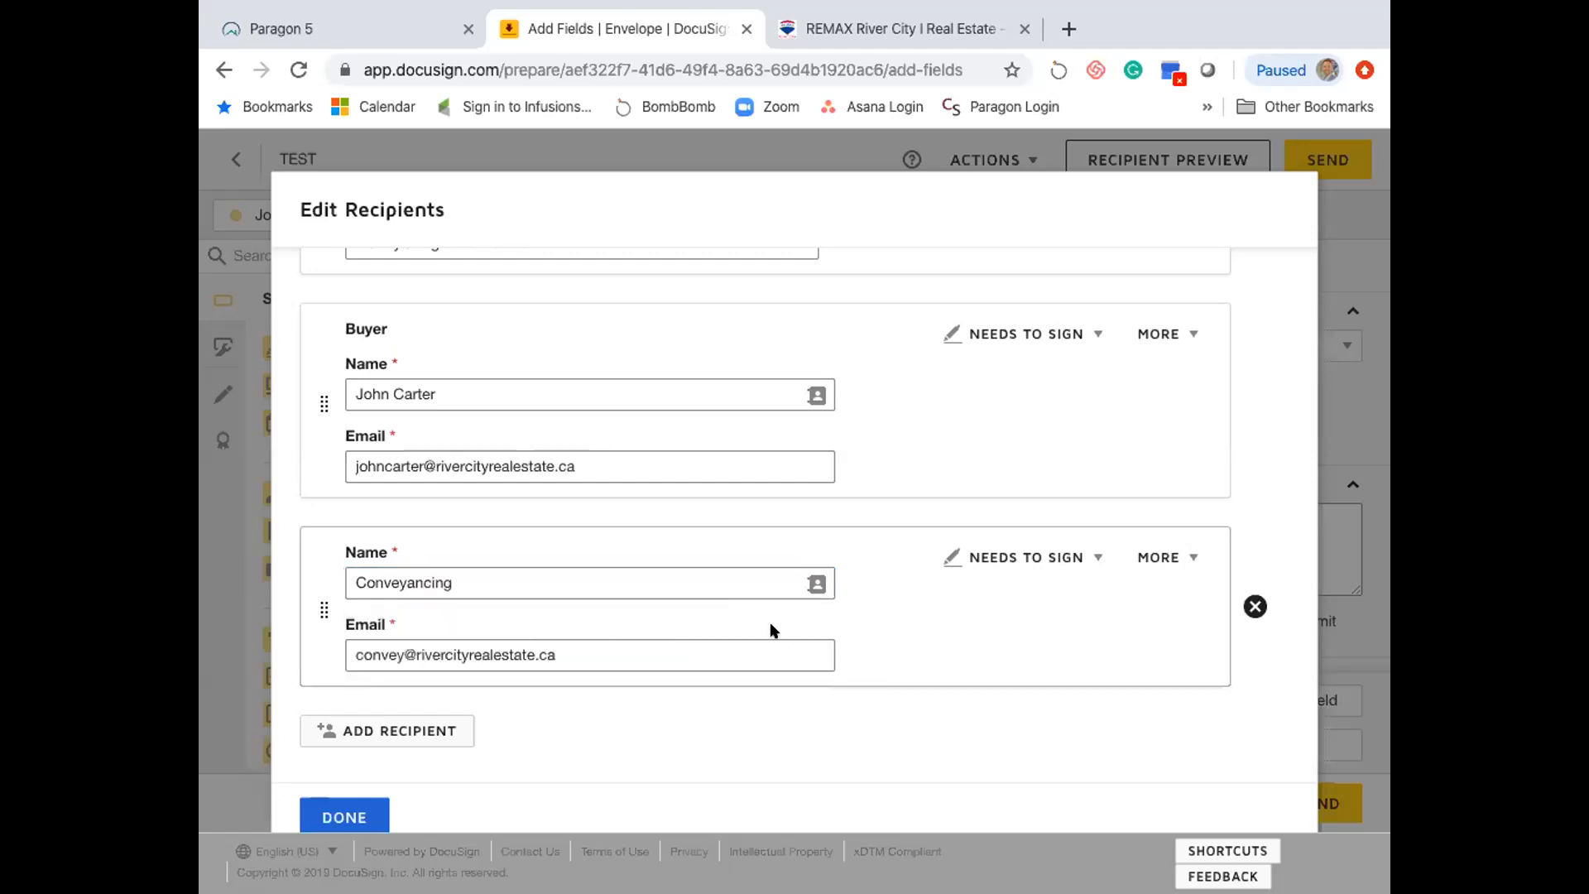
click(1048, 558)
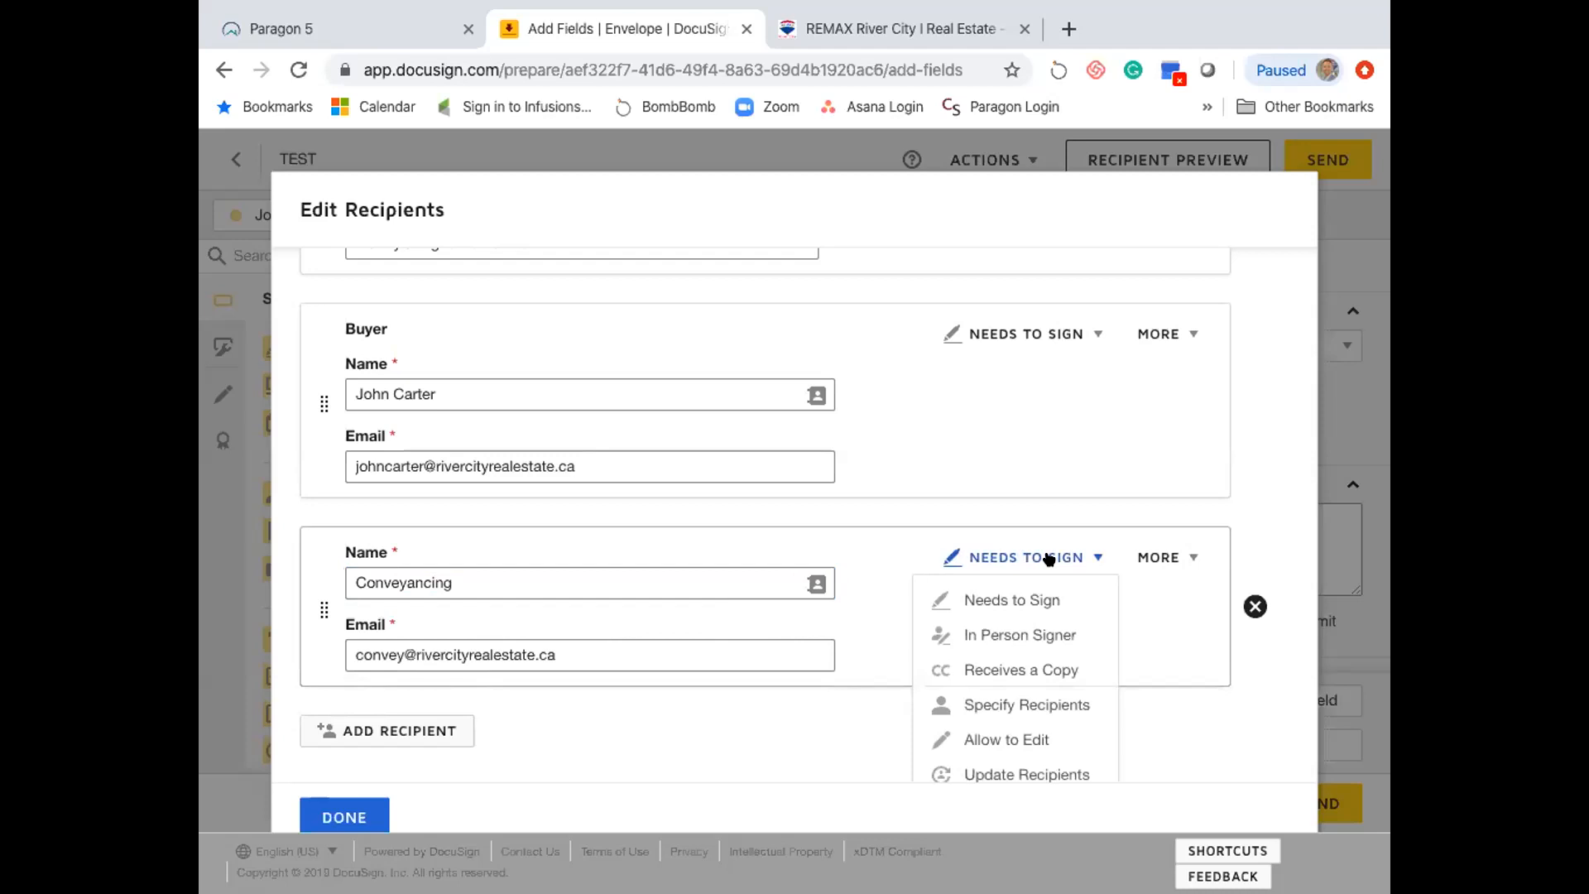
click(1025, 667)
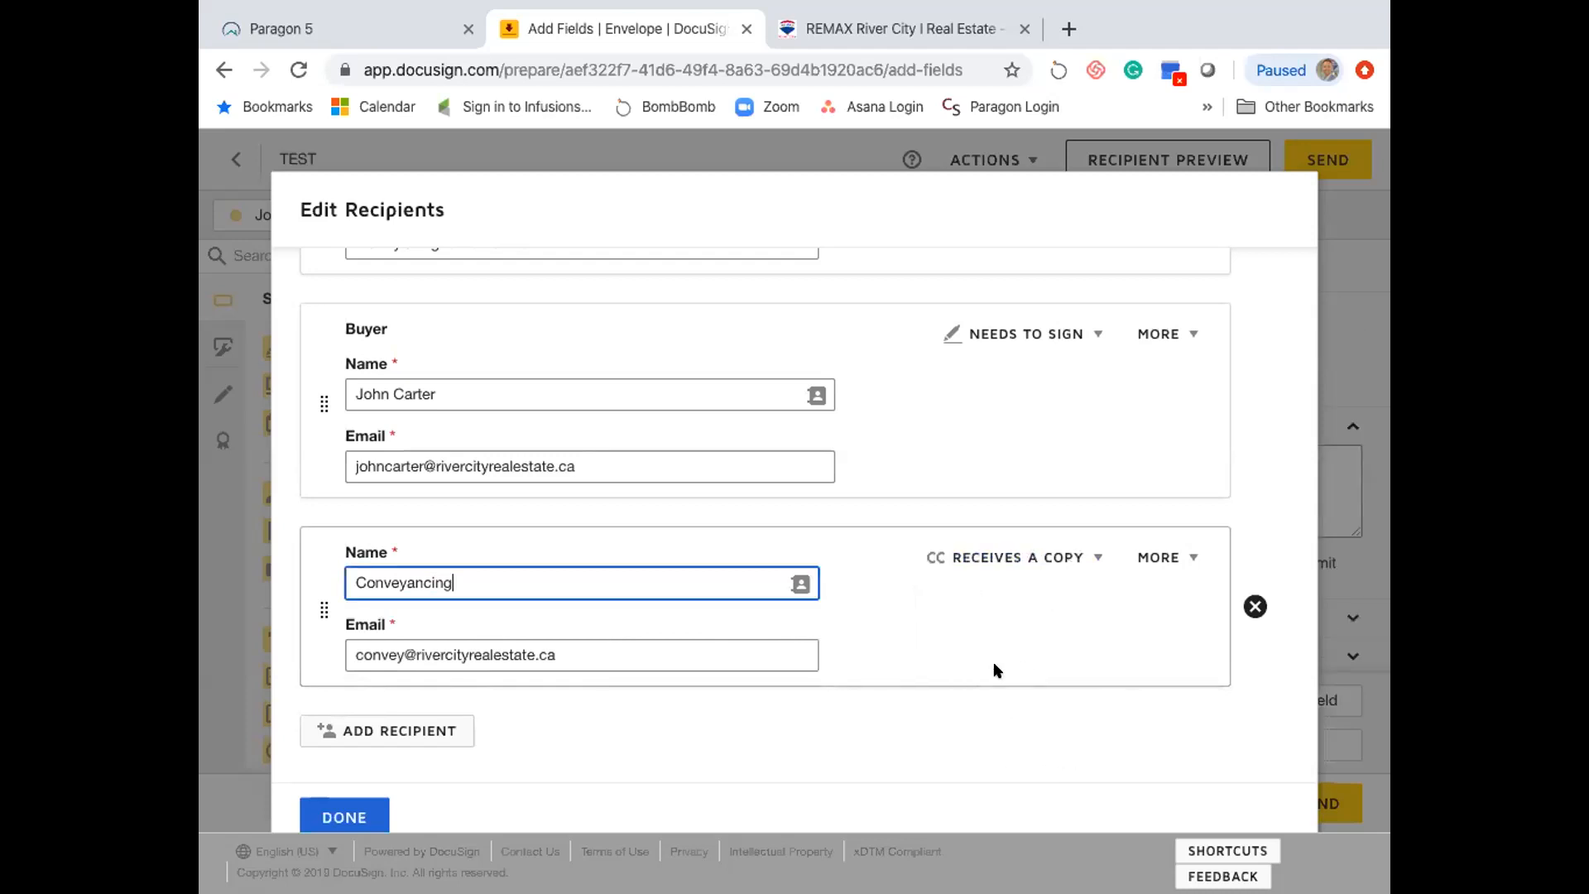
click(1018, 559)
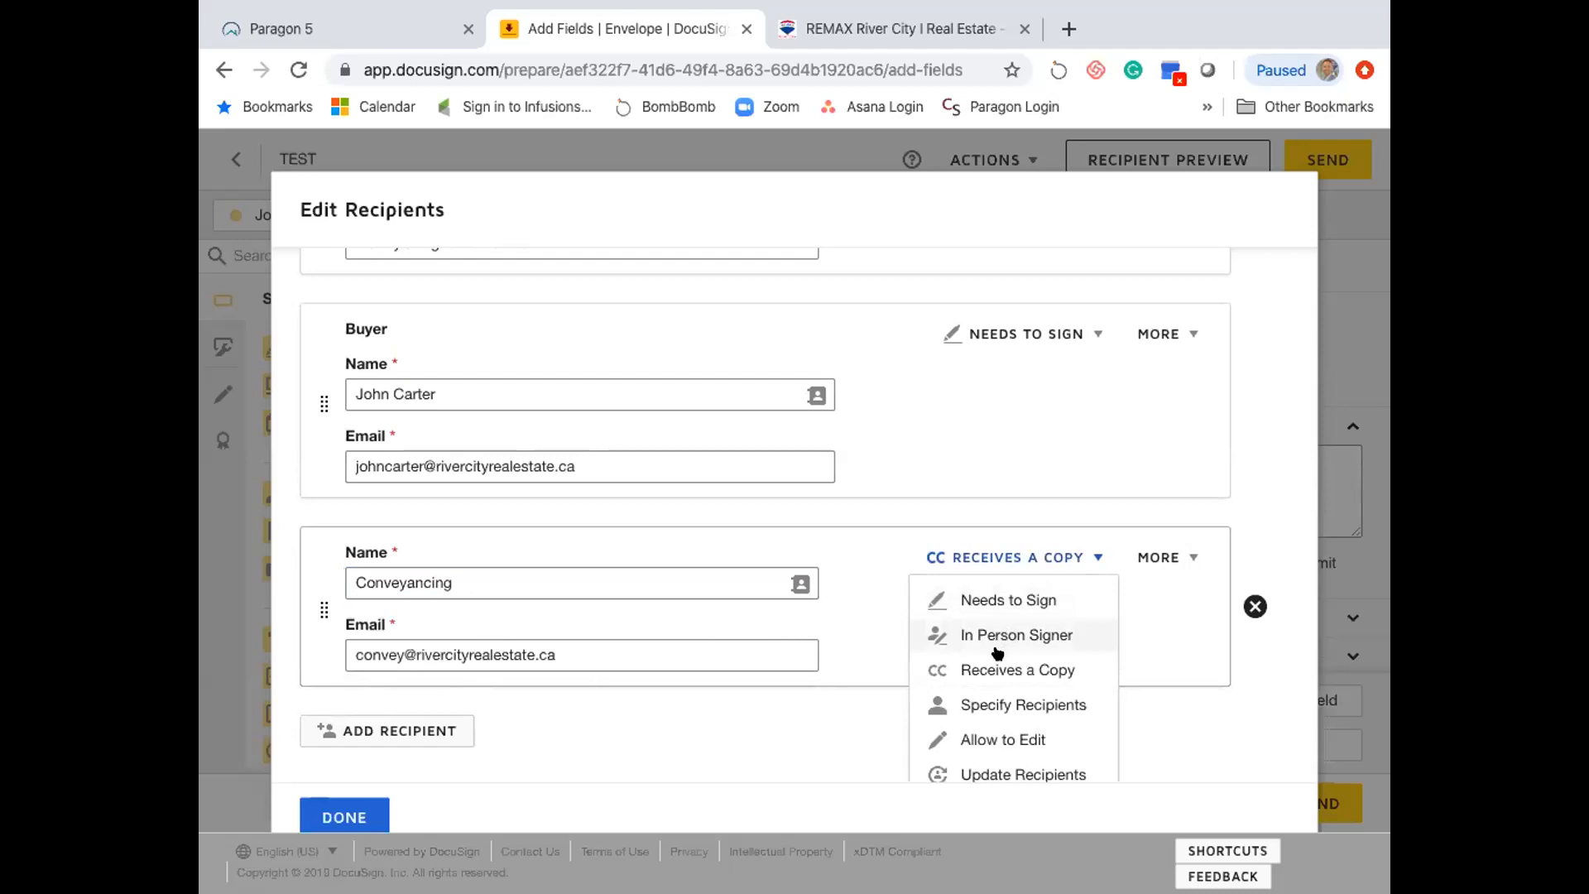
click(880, 627)
- Turn on 'Set signing order' for the envelope's recipients
scroll(850, 469, up, 2)
scroll(852, 476, up, 2)
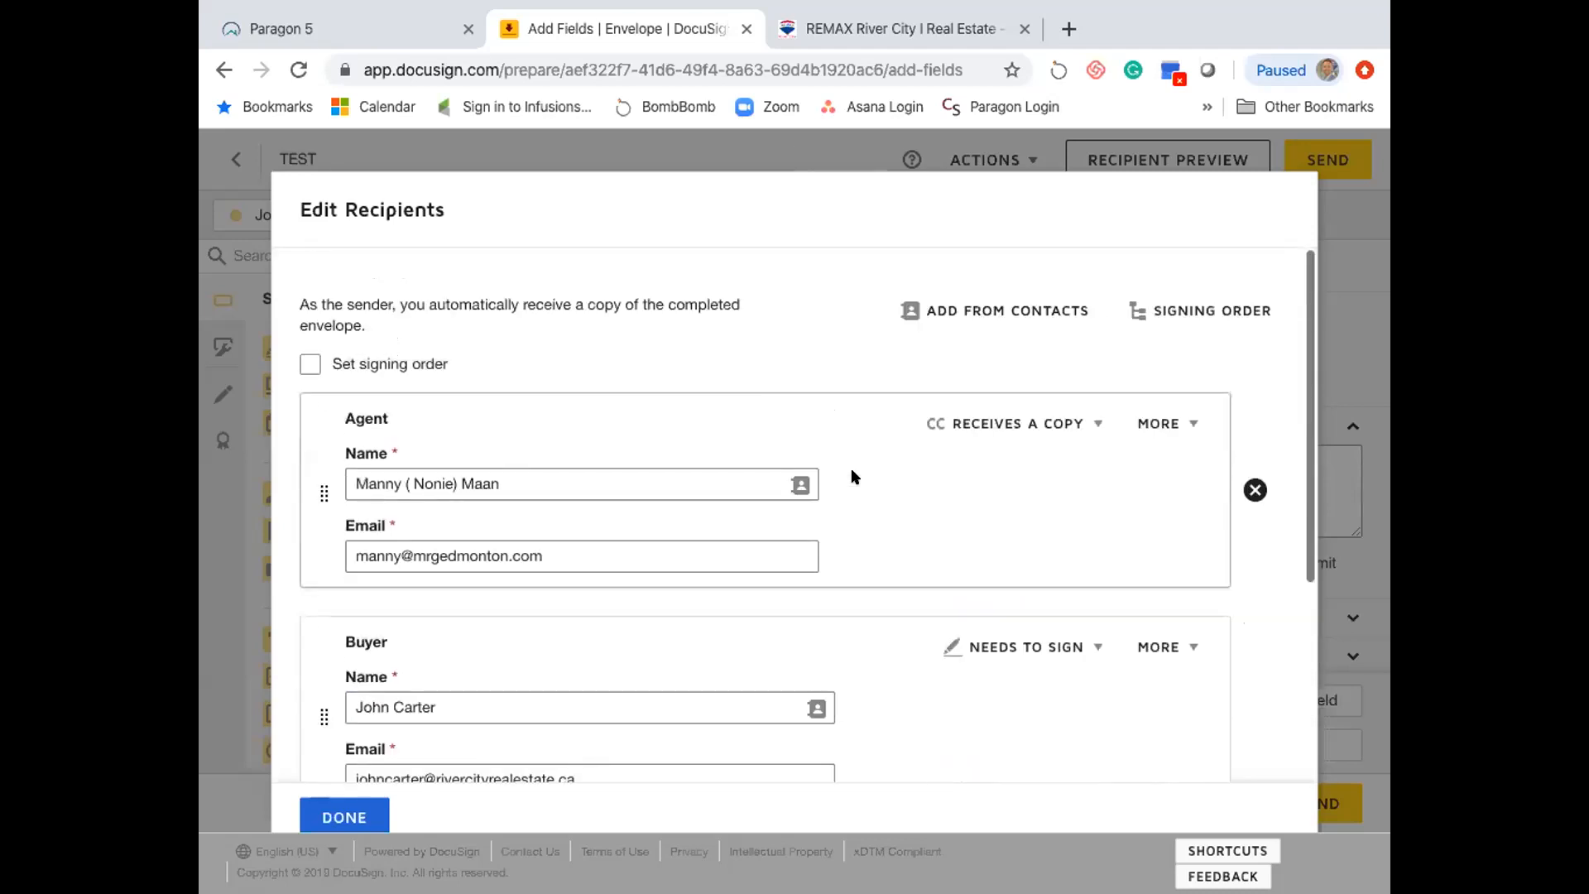
scroll(854, 477, up, 1)
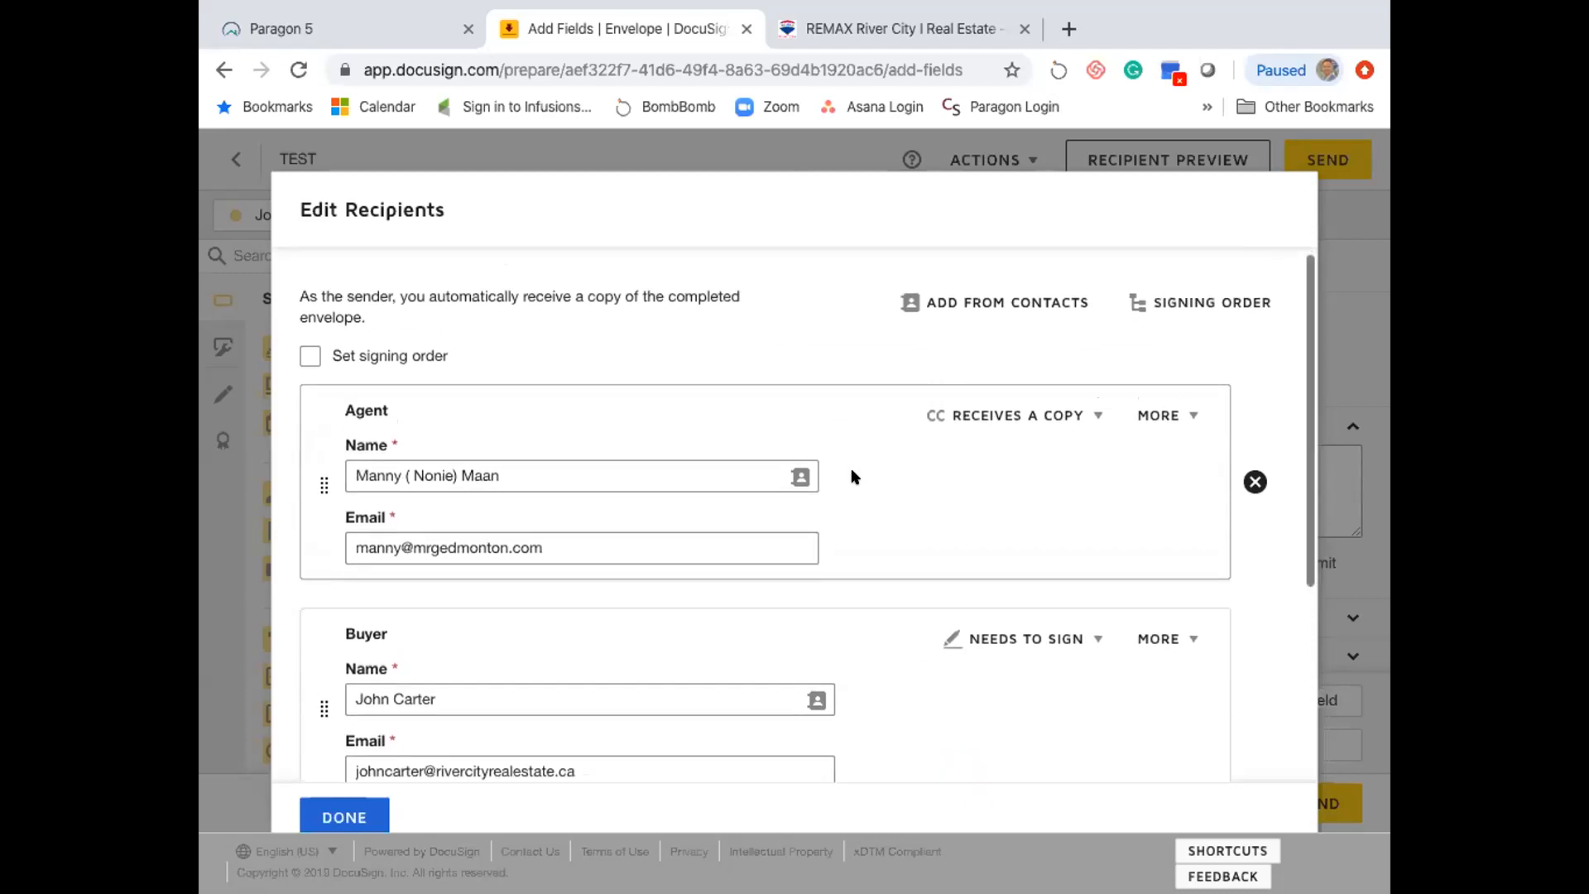
click(308, 364)
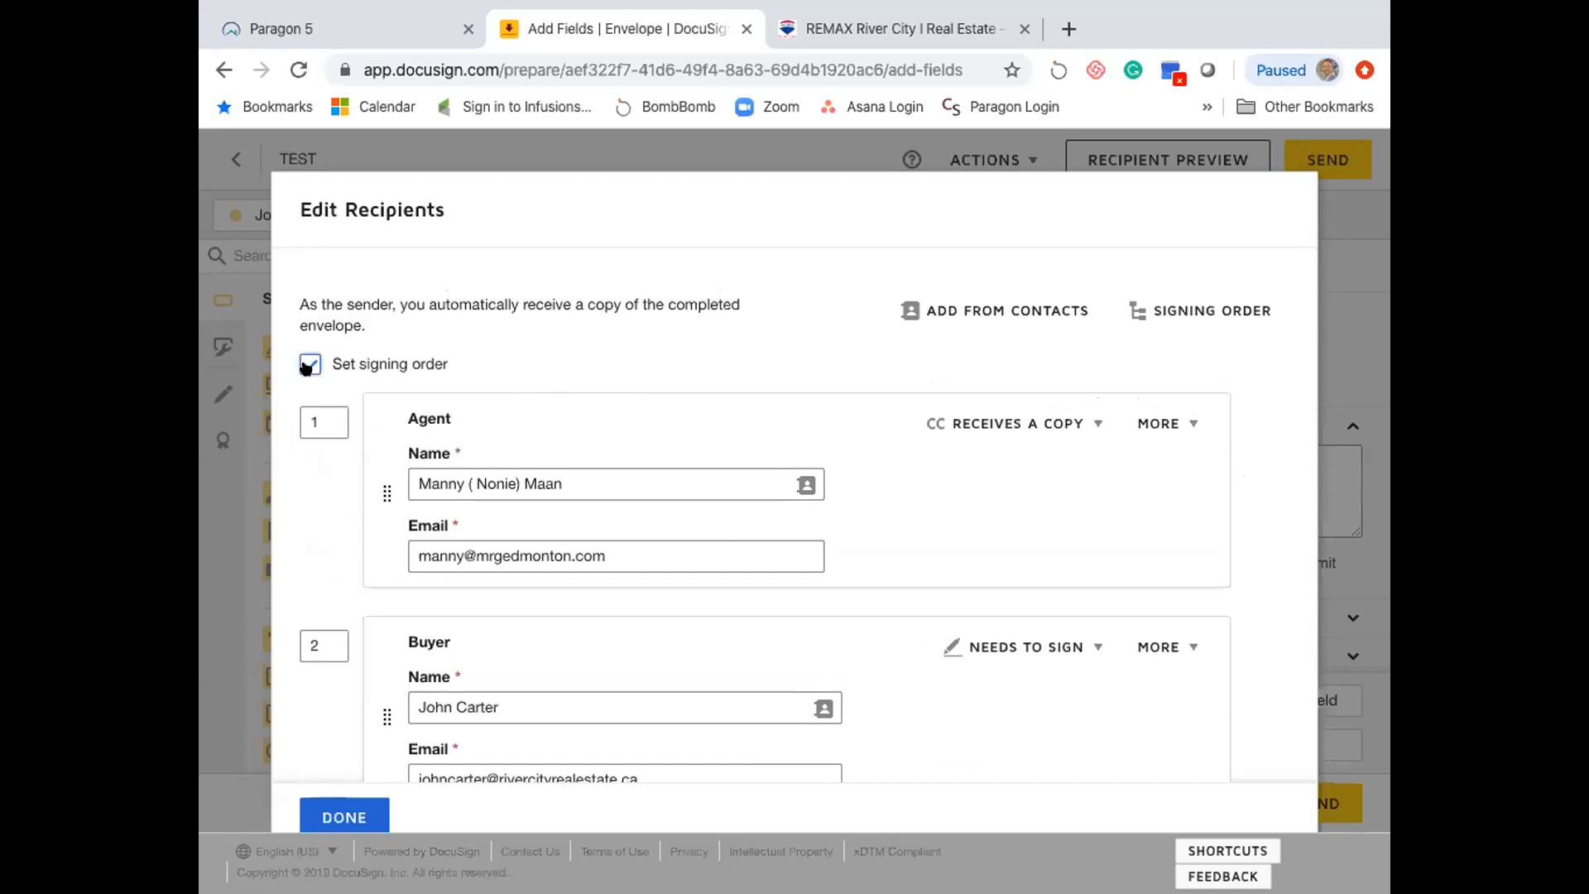
scroll(501, 351, down, 2)
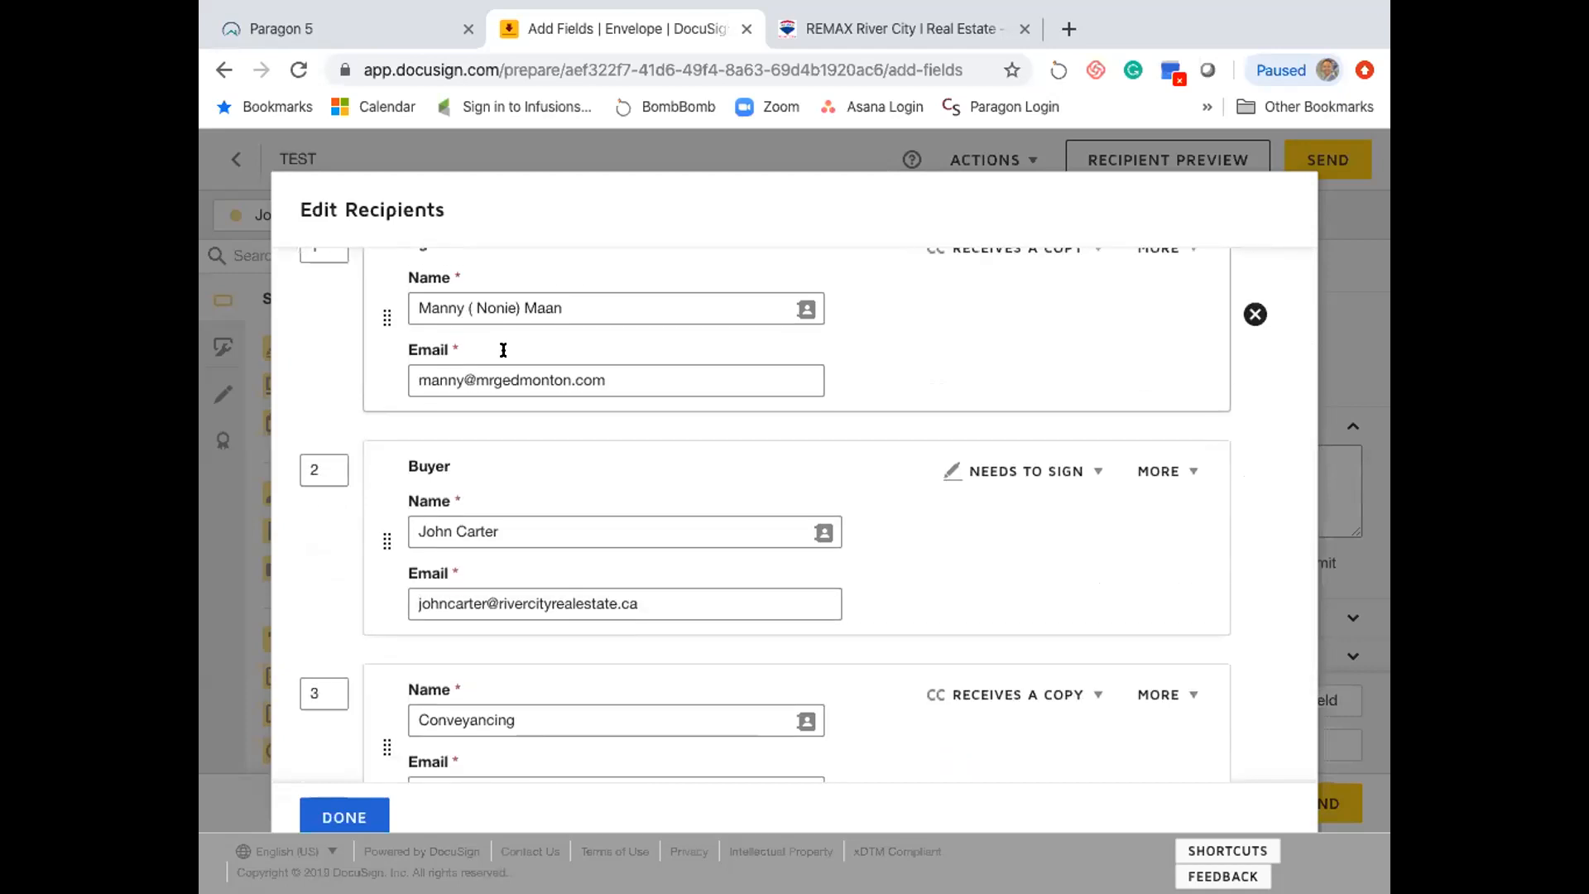
scroll(503, 350, up, 2)
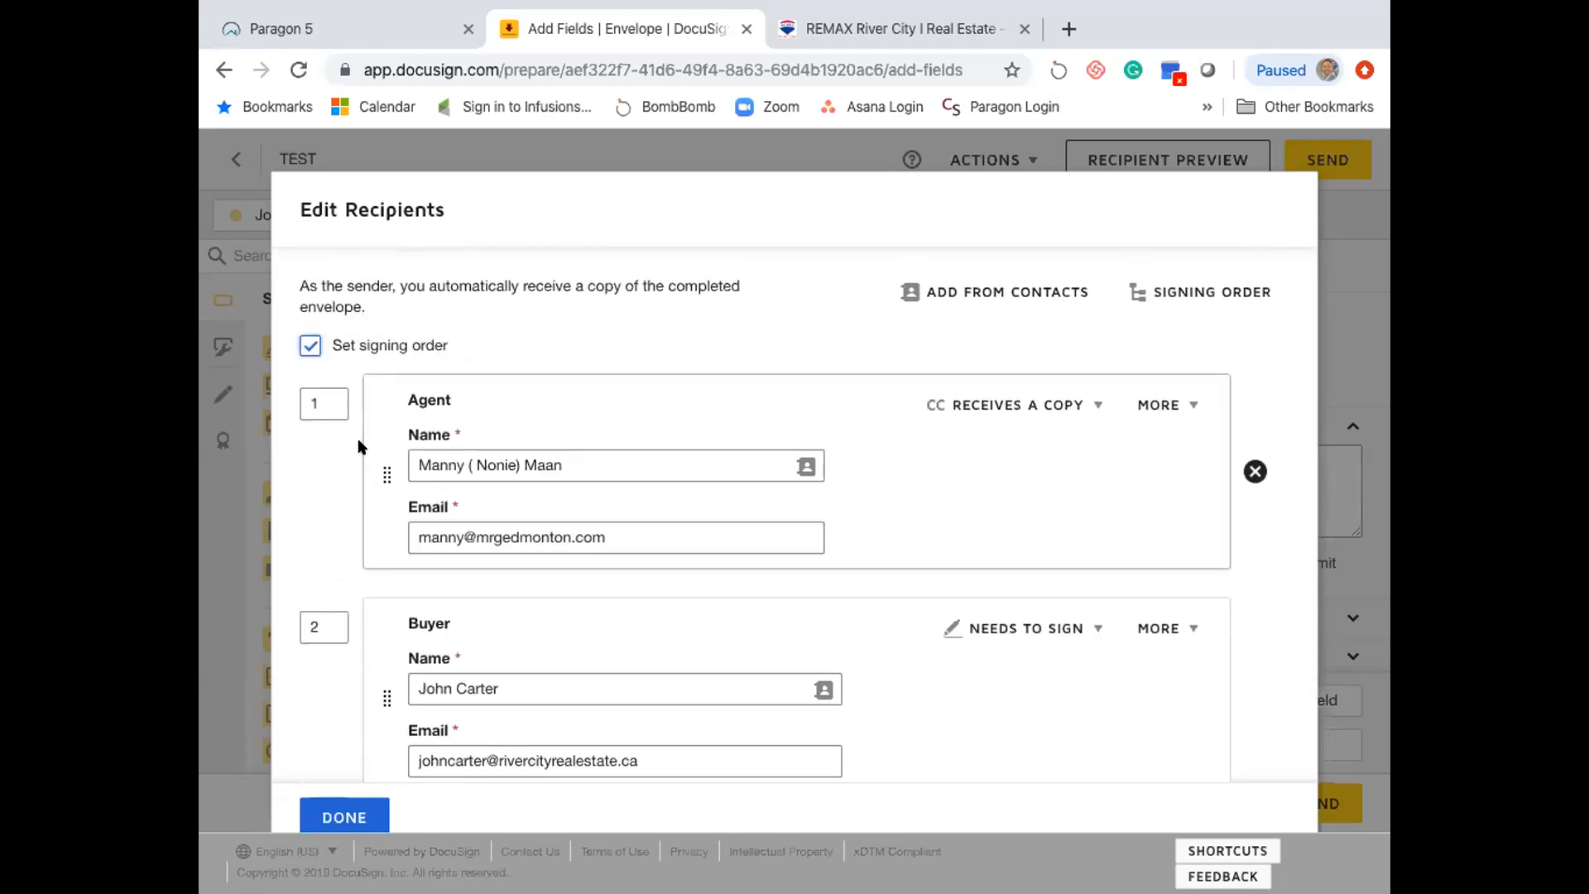
scroll(355, 447, down, 2)
- Move the Buyer ahead of the Agent and change the Agent's order number to 2
drag(377, 500, 378, 390)
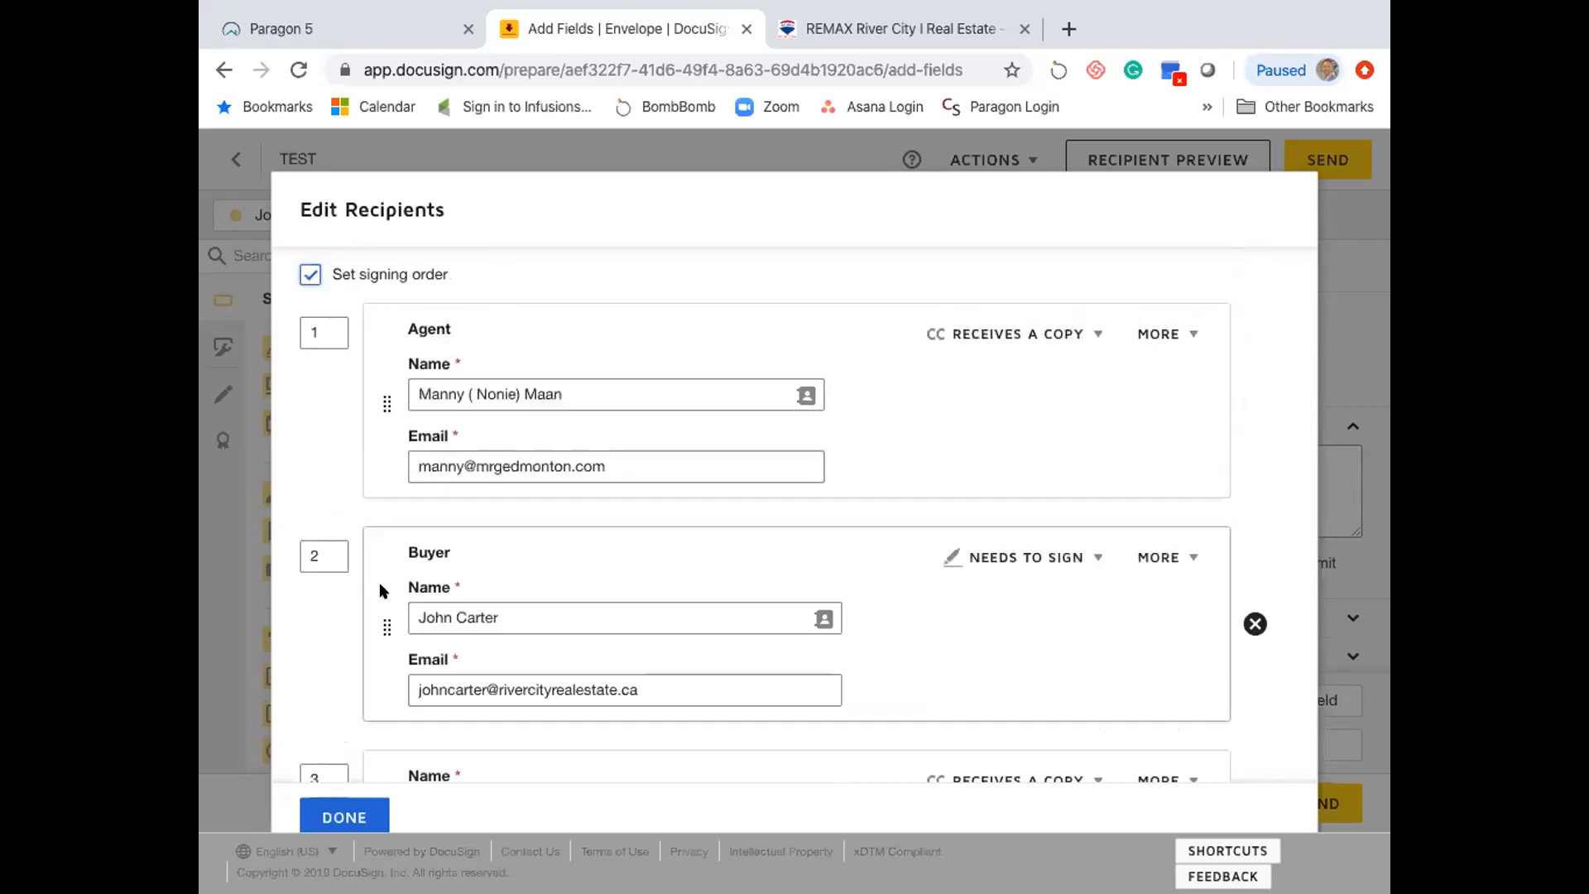
drag(379, 621, 415, 369)
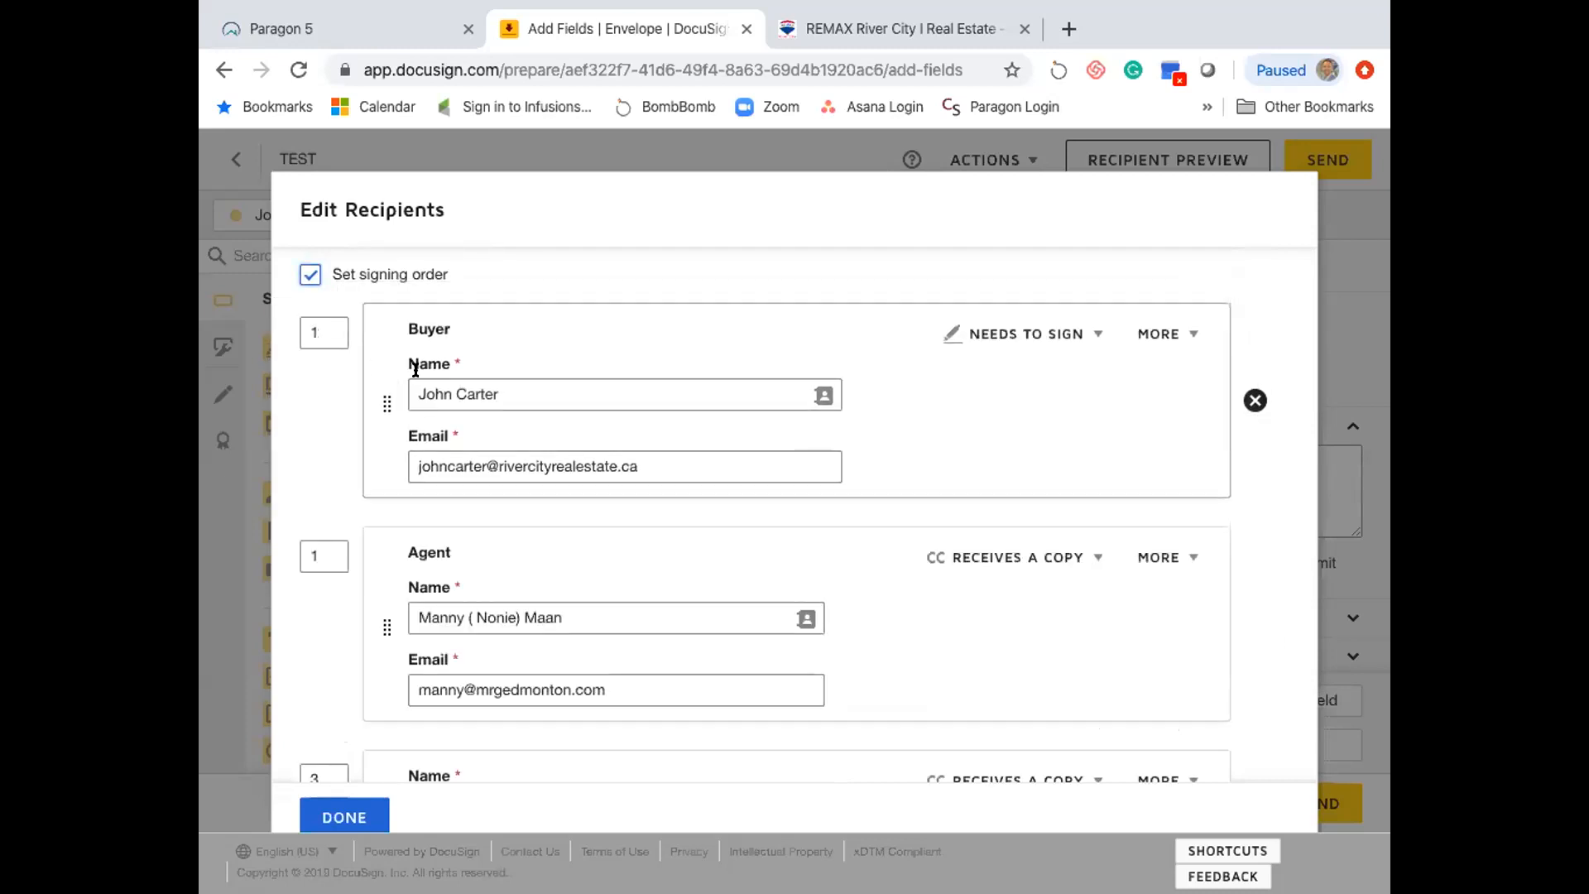
scroll(323, 577, down, 2)
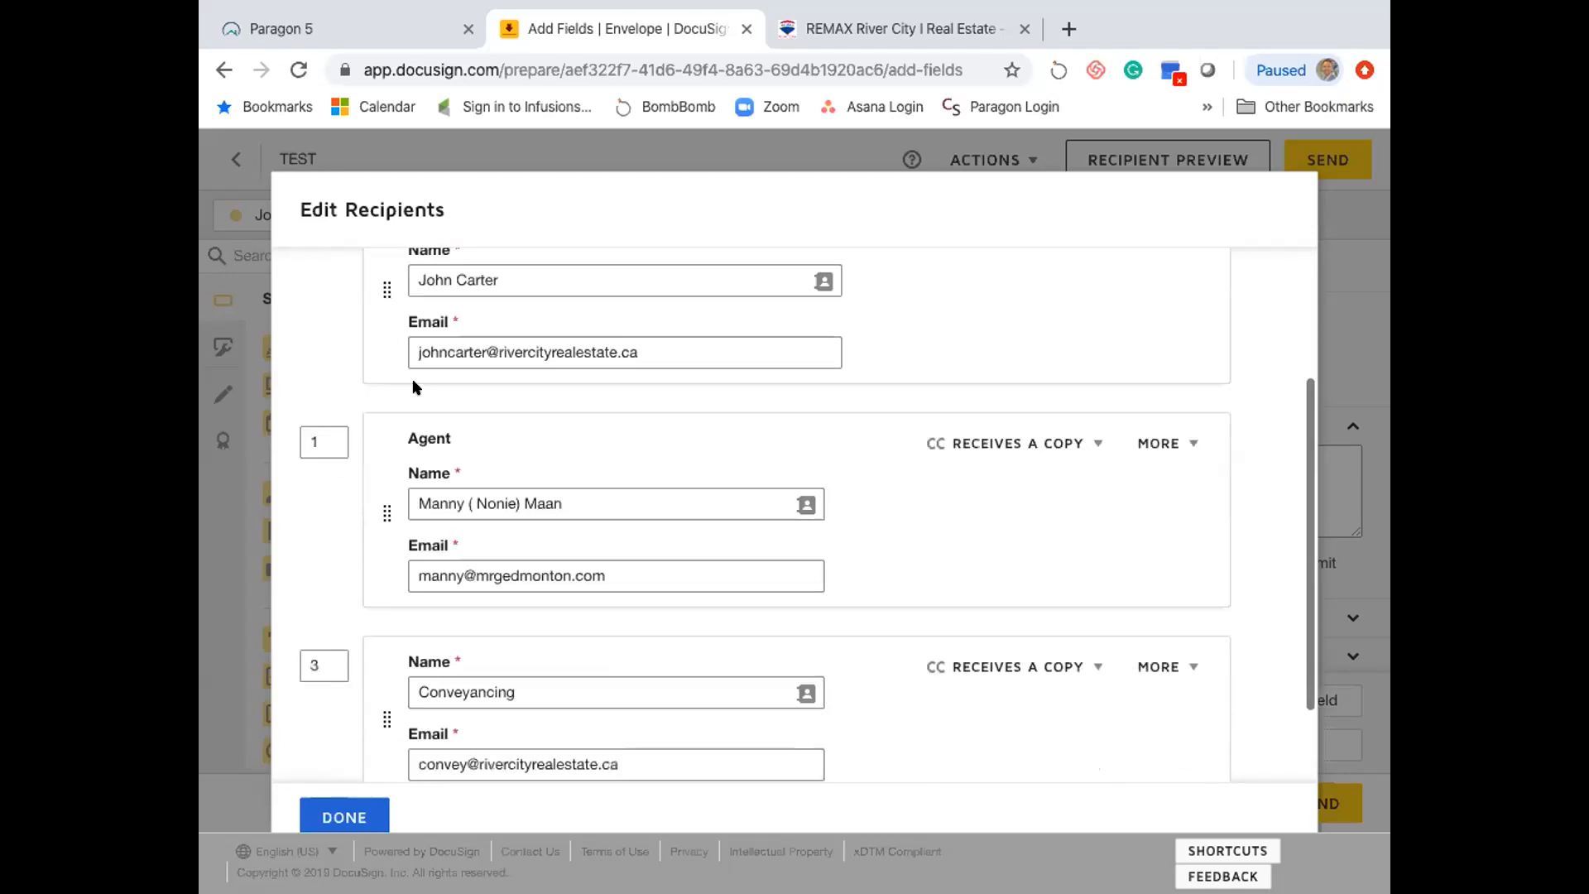
scroll(330, 465, up, 2)
click(331, 570)
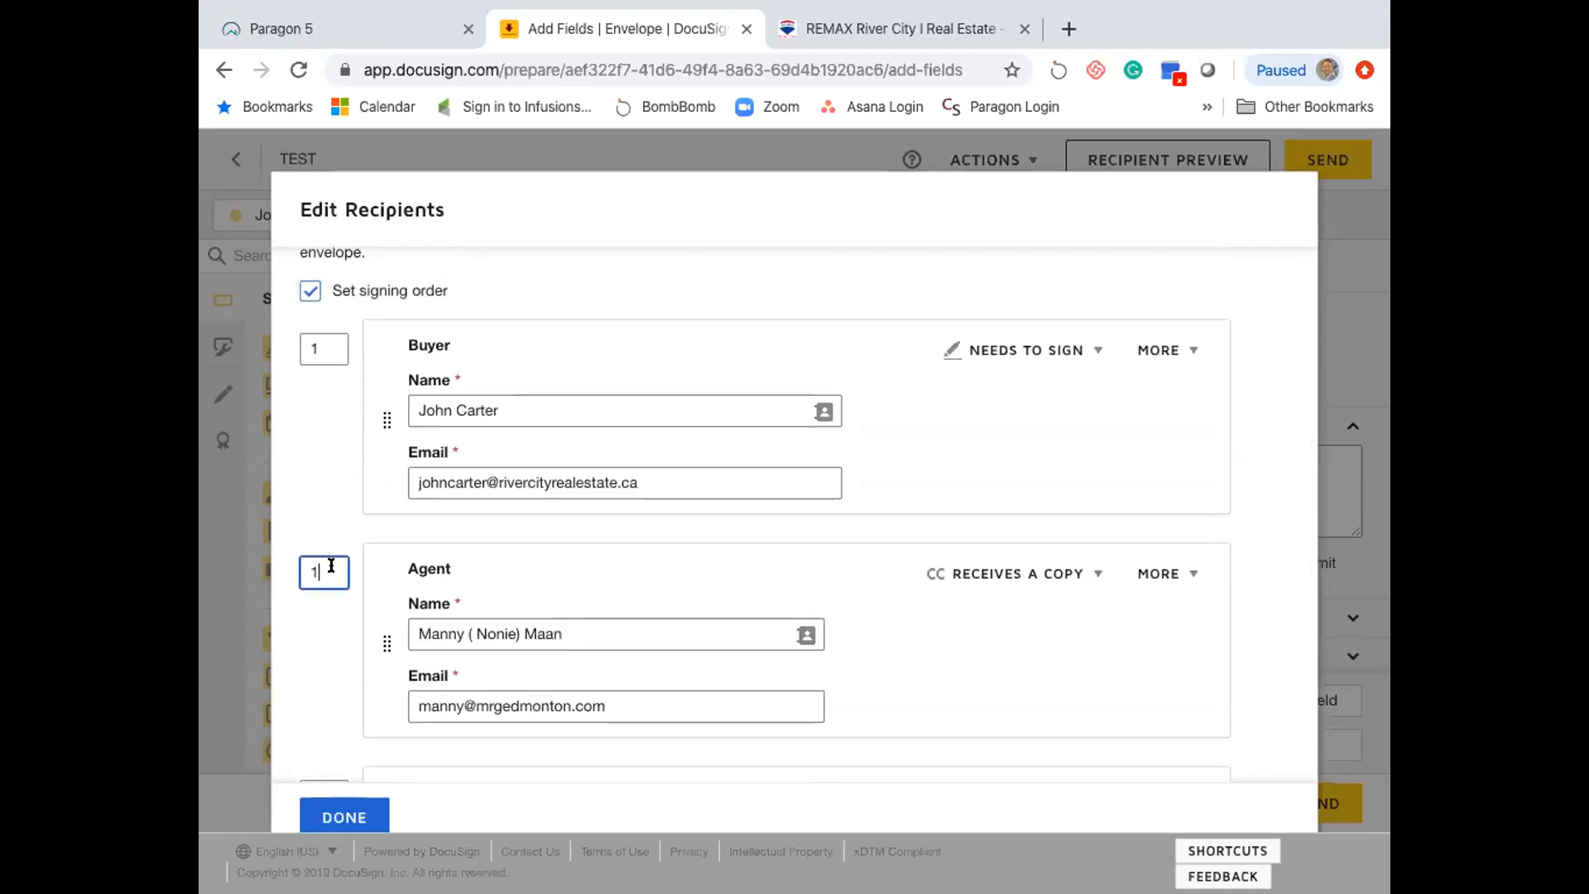
key(BackSpace)
text(2)
click(317, 652)
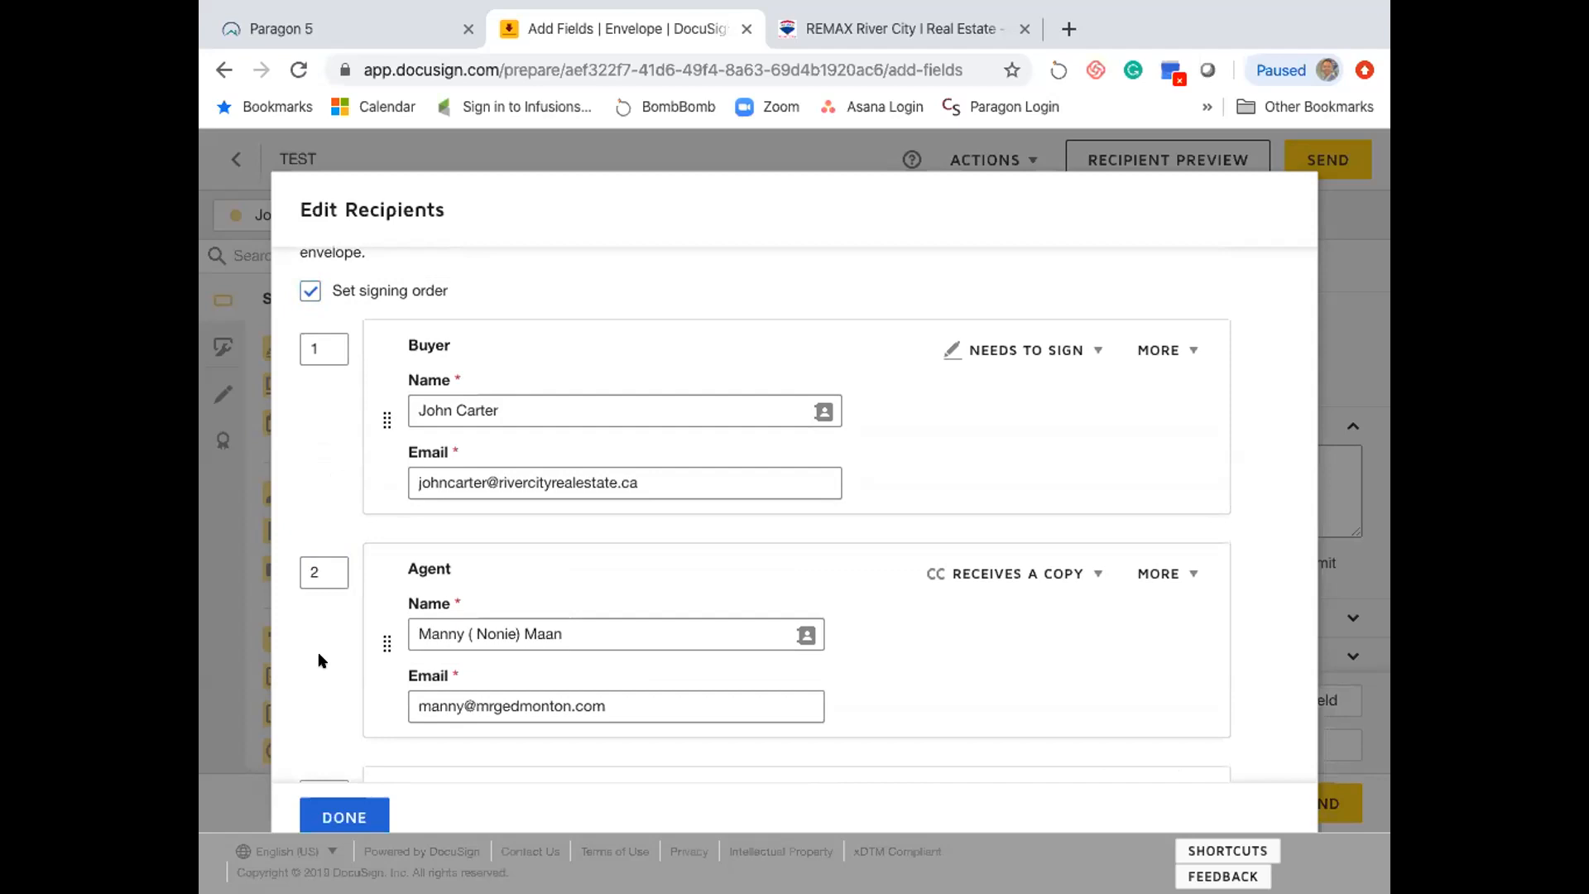
scroll(319, 658, down, 2)
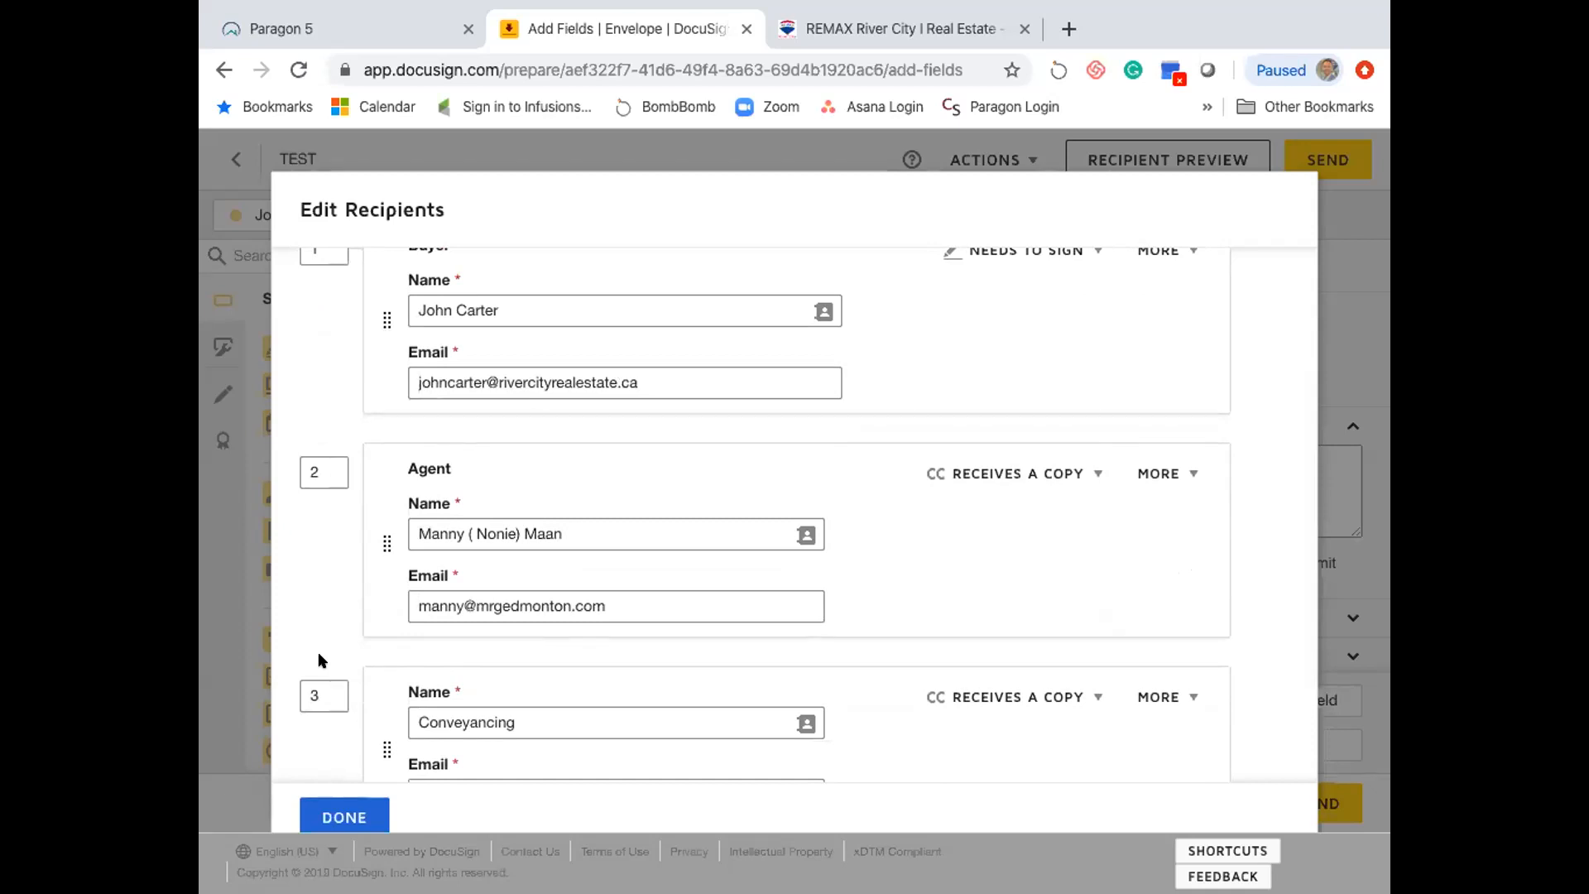
scroll(319, 660, down, 3)
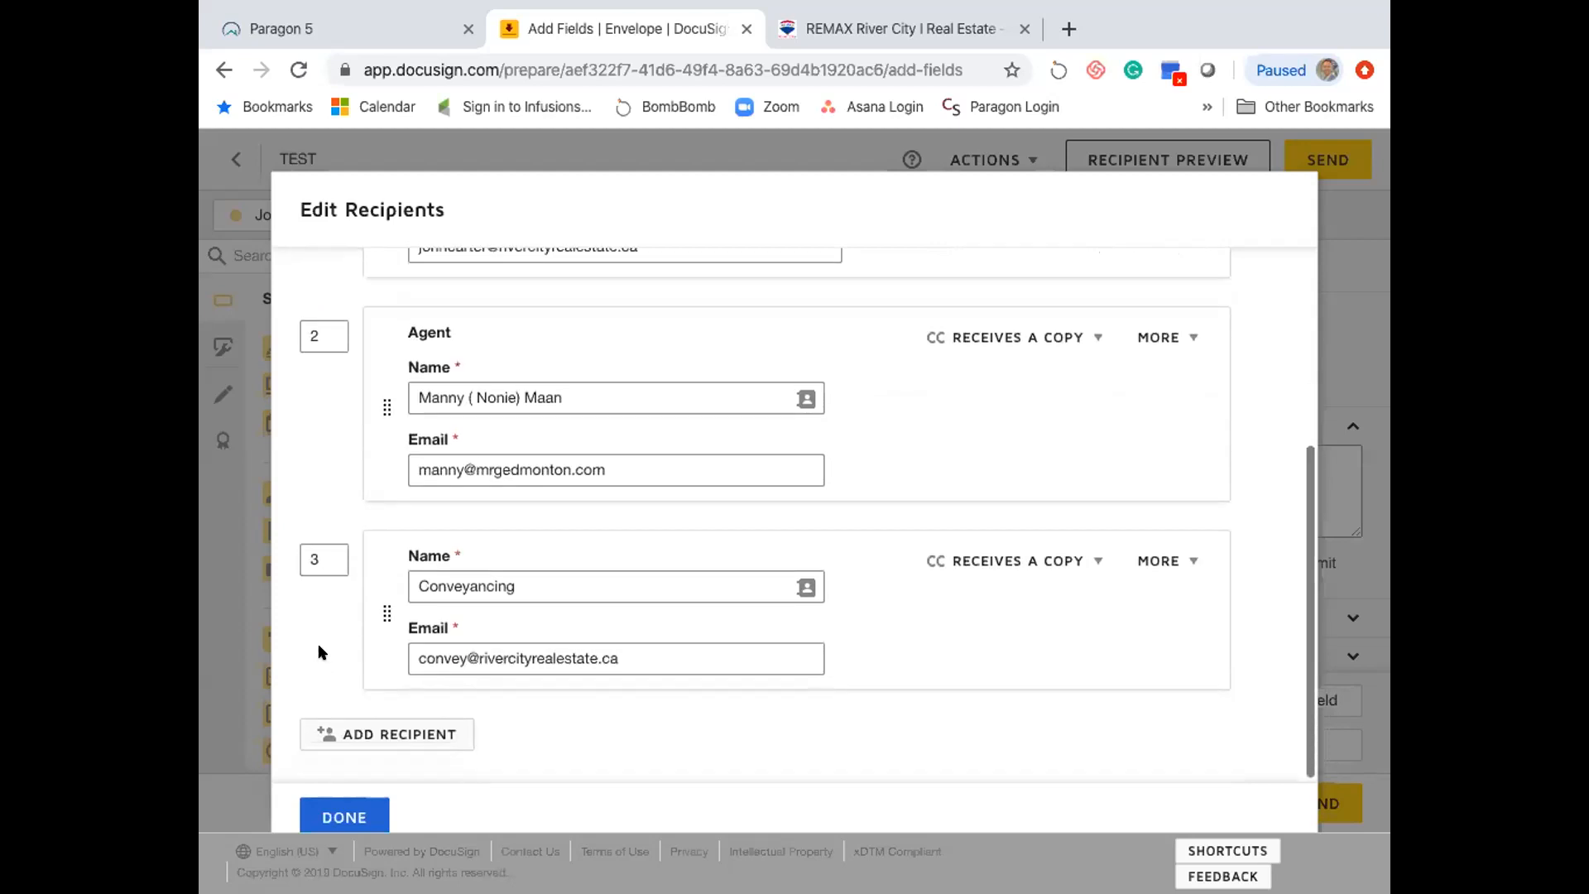
scroll(976, 397, up, 3)
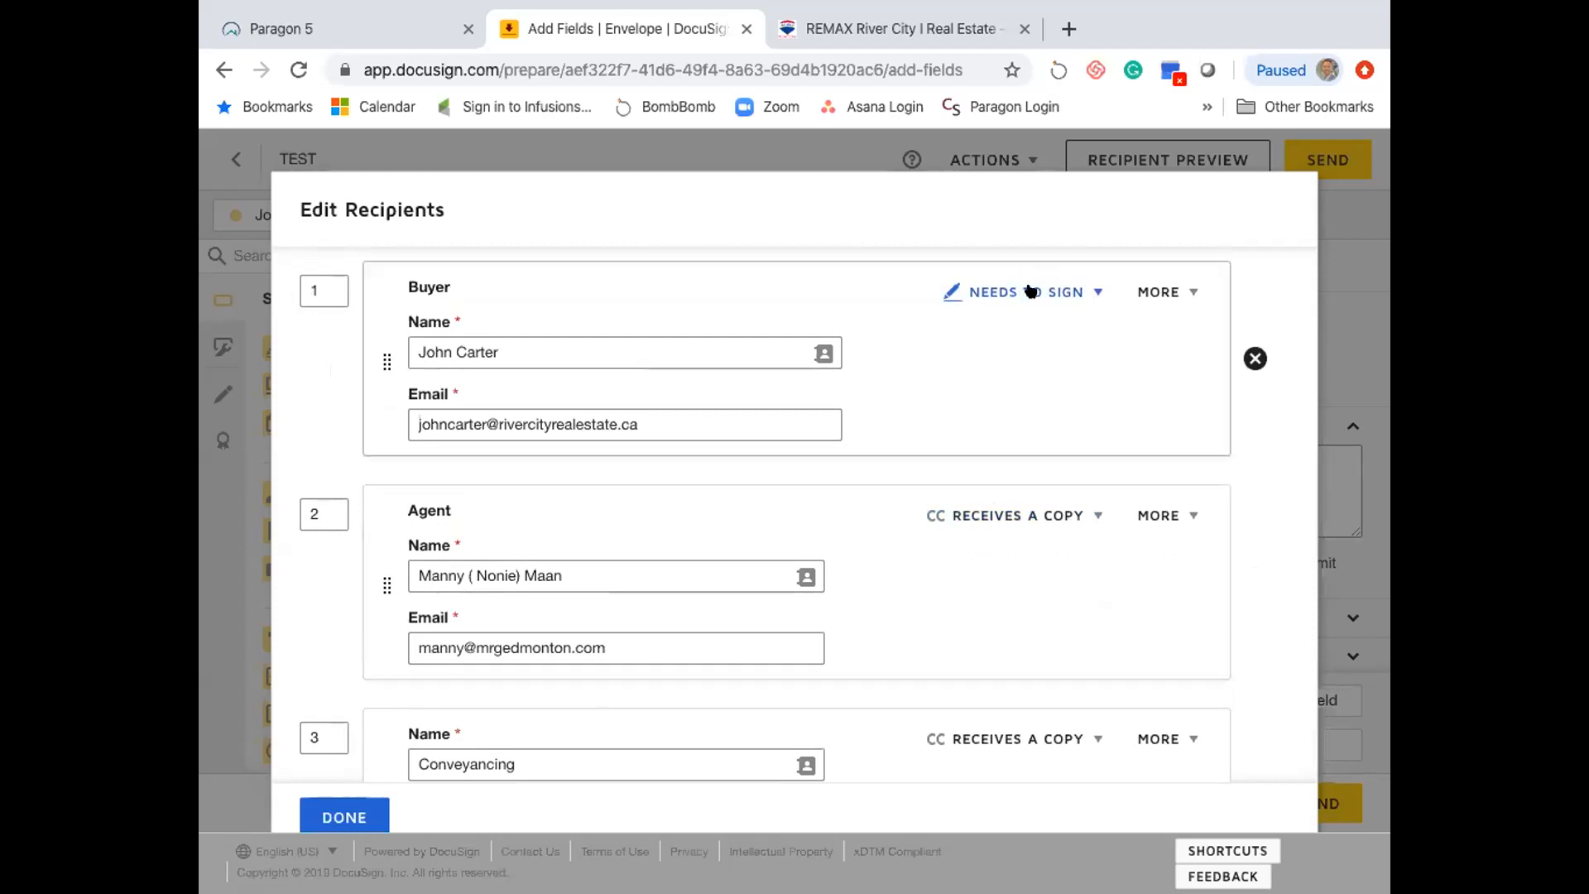
click(1055, 284)
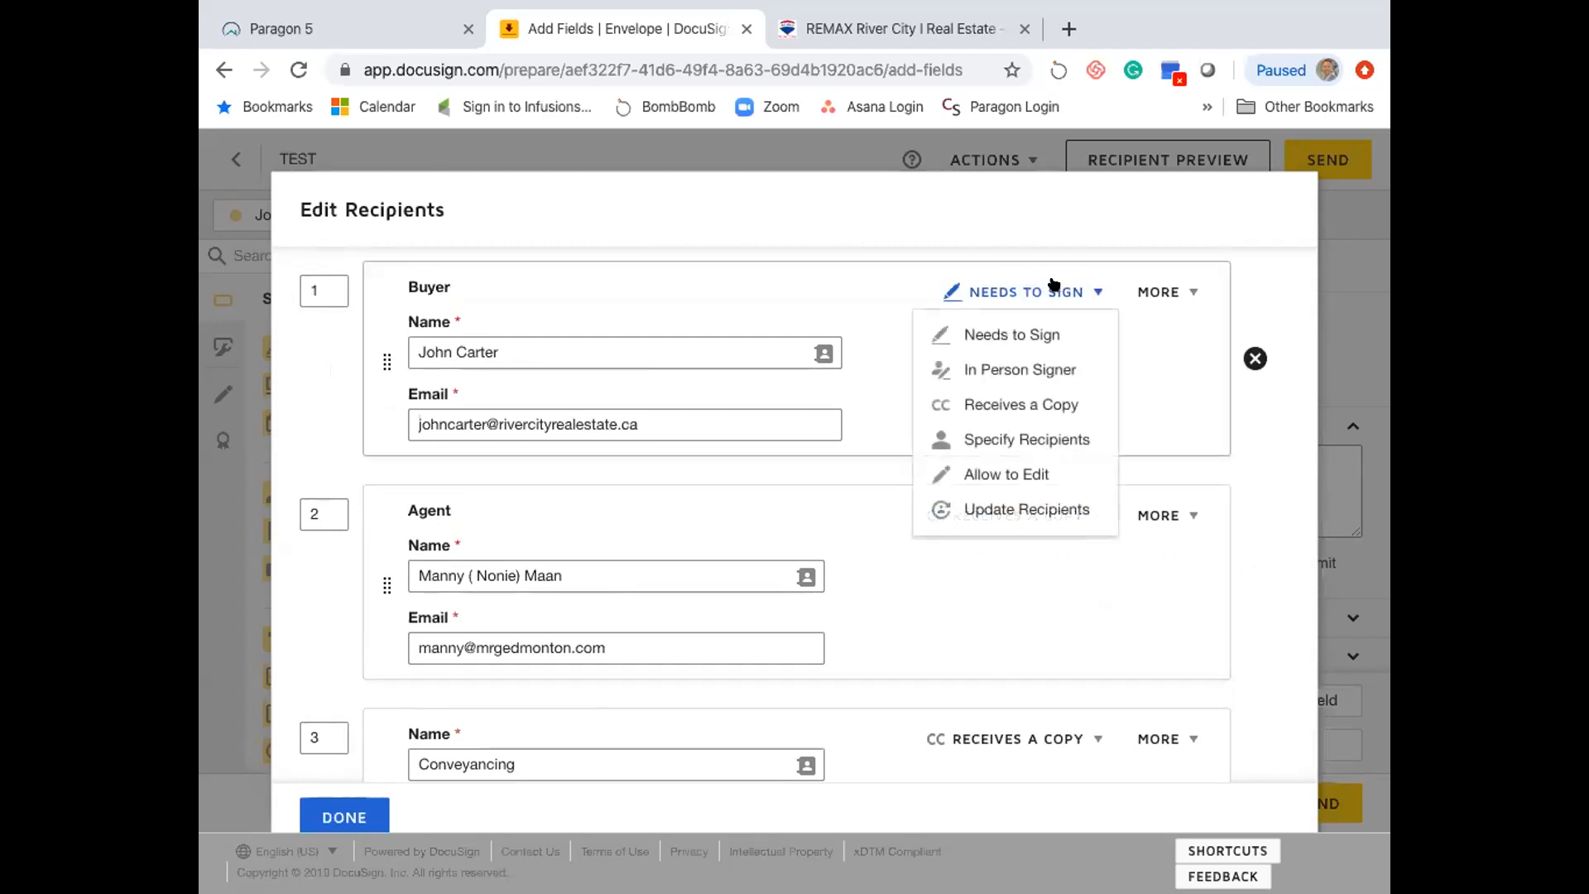
click(1158, 291)
click(1158, 293)
click(1158, 293)
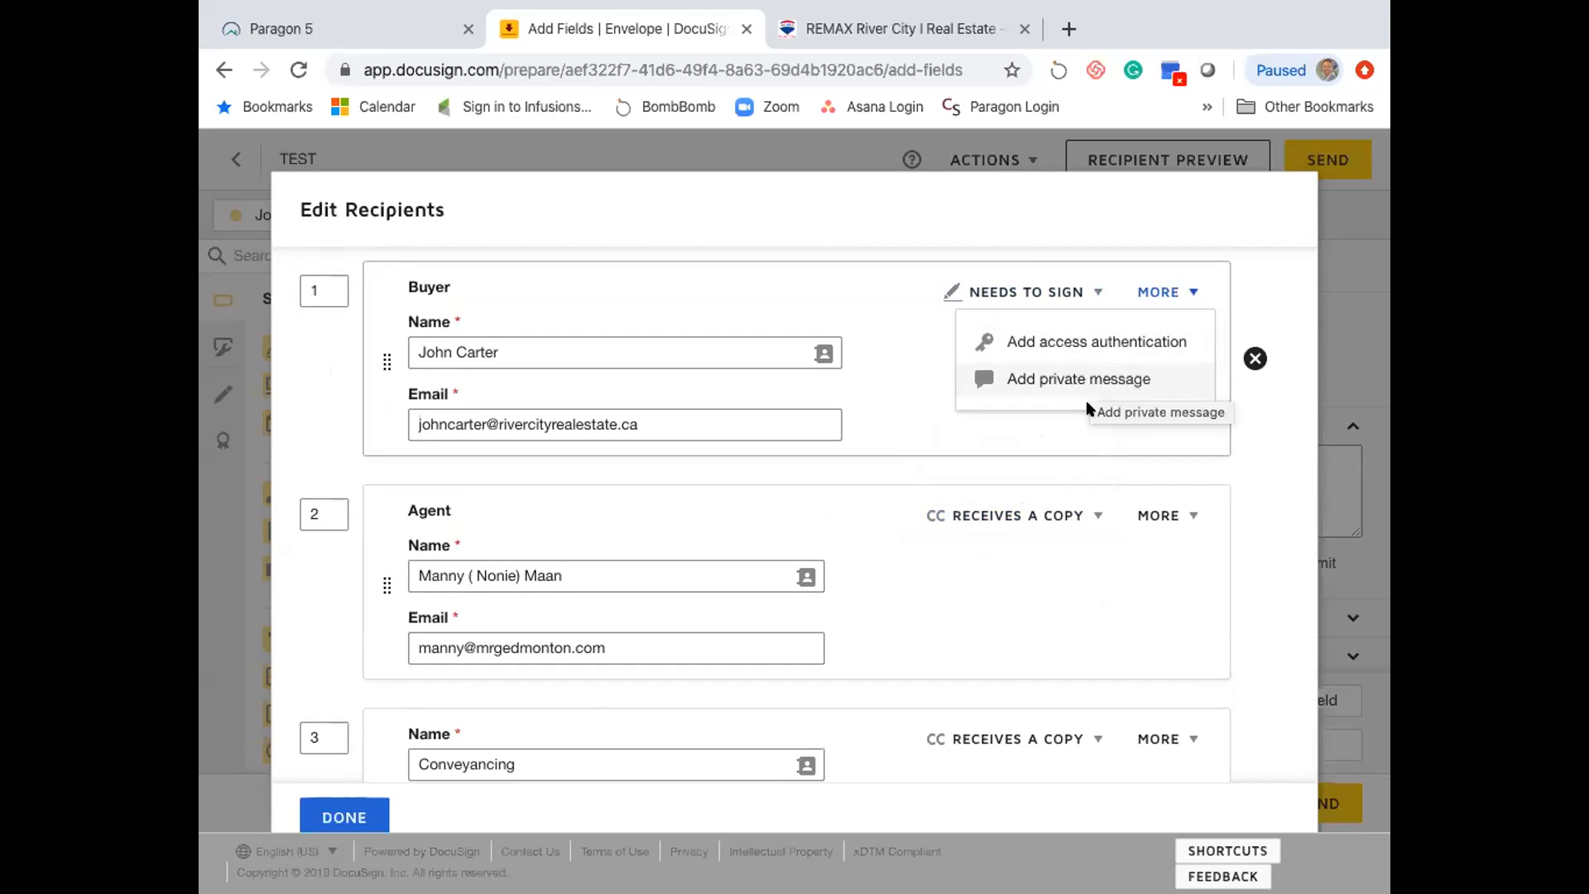
click(889, 530)
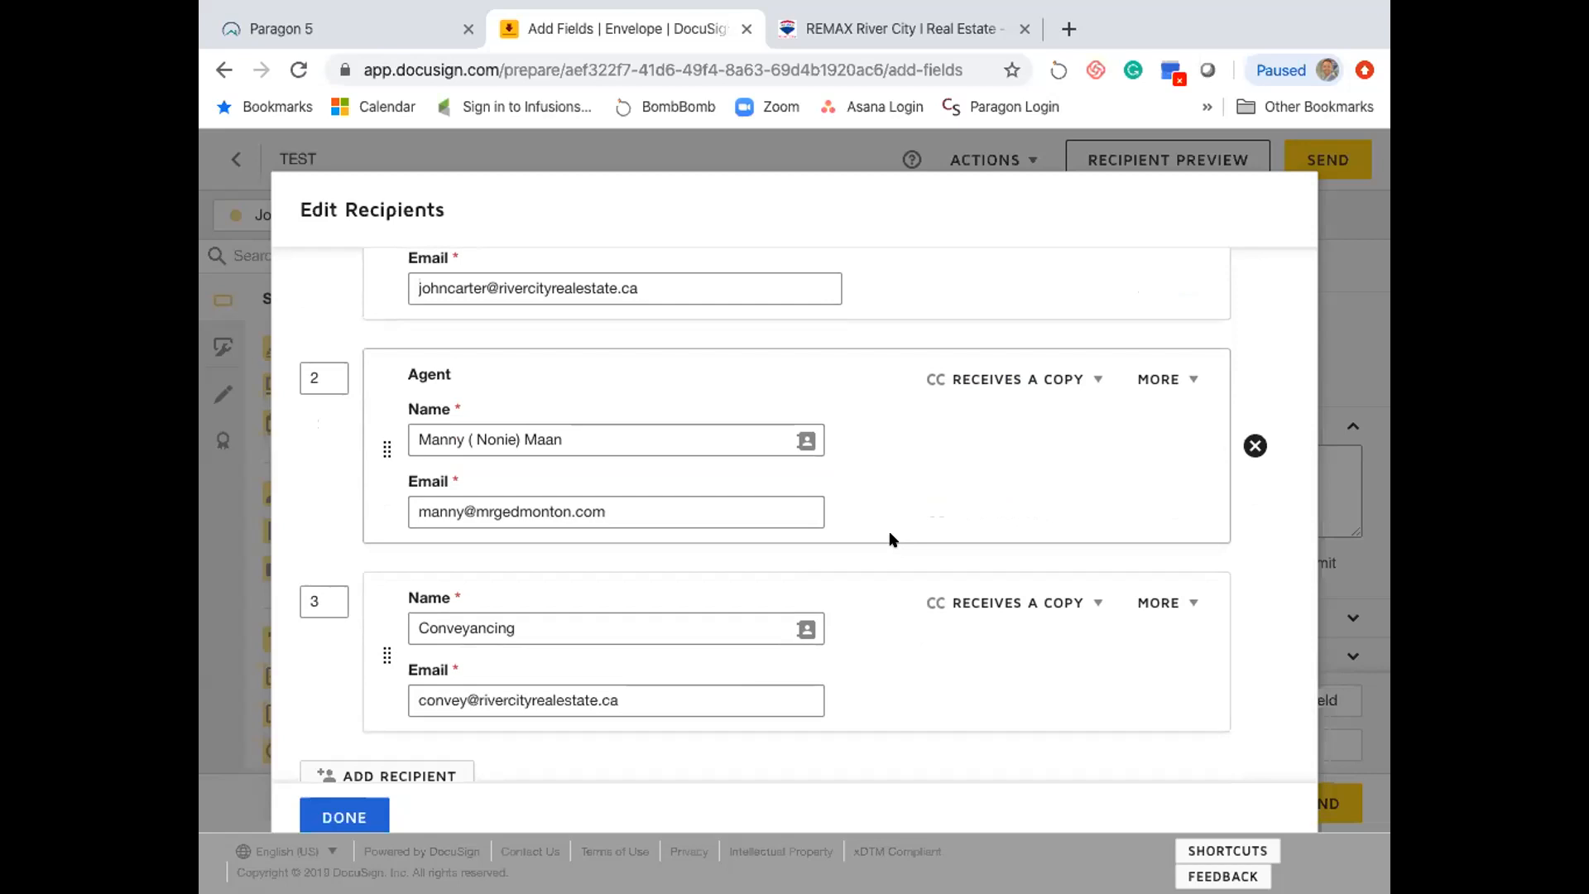
scroll(889, 540, down, 1)
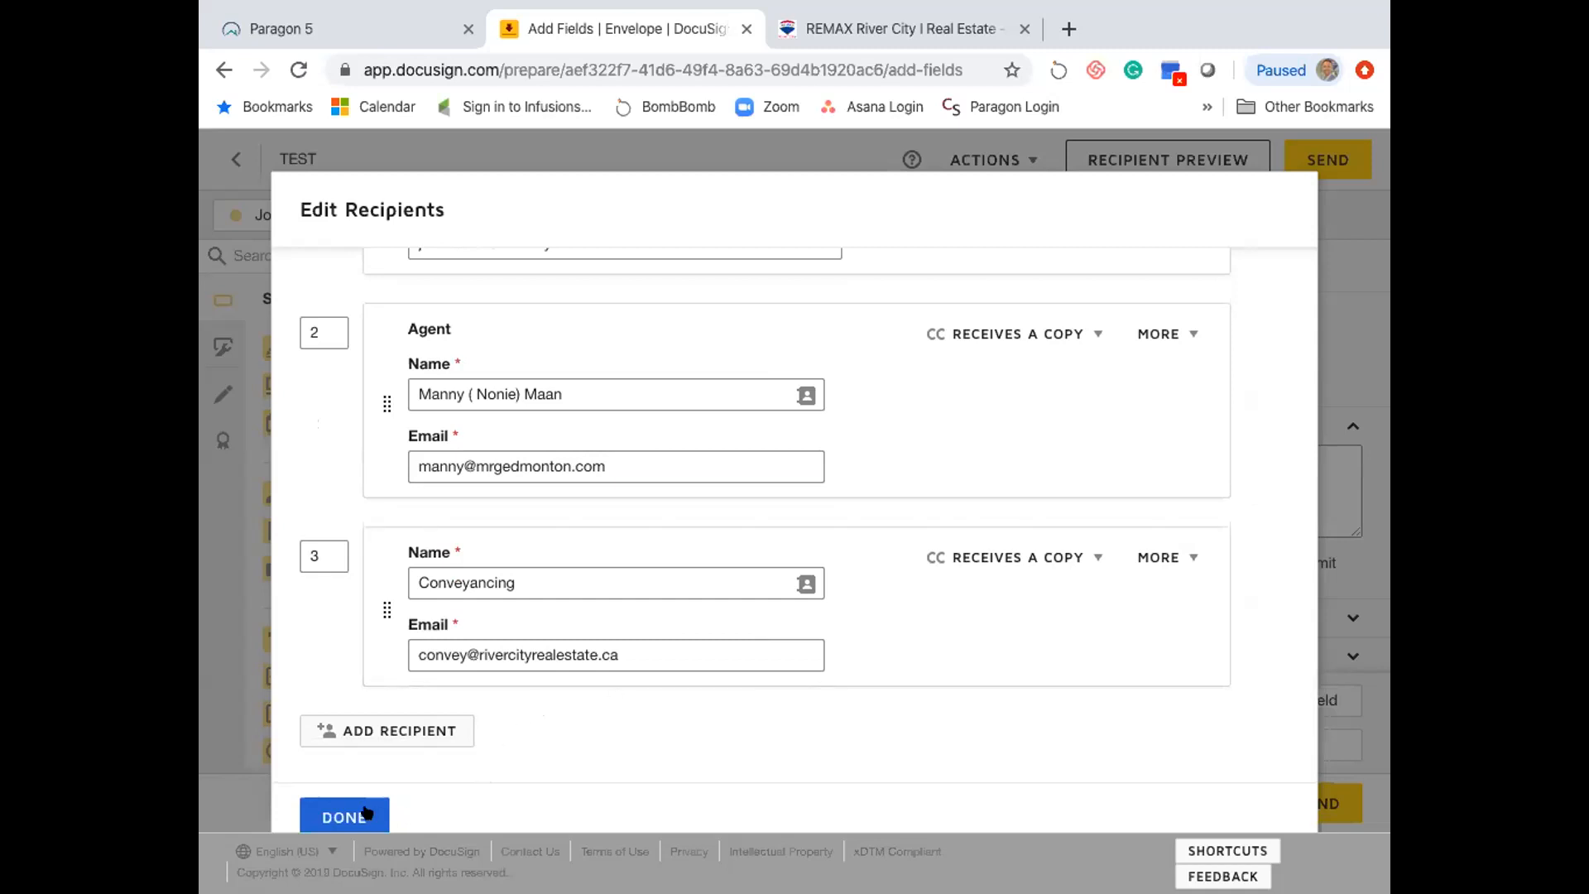
click(1038, 557)
click(876, 571)
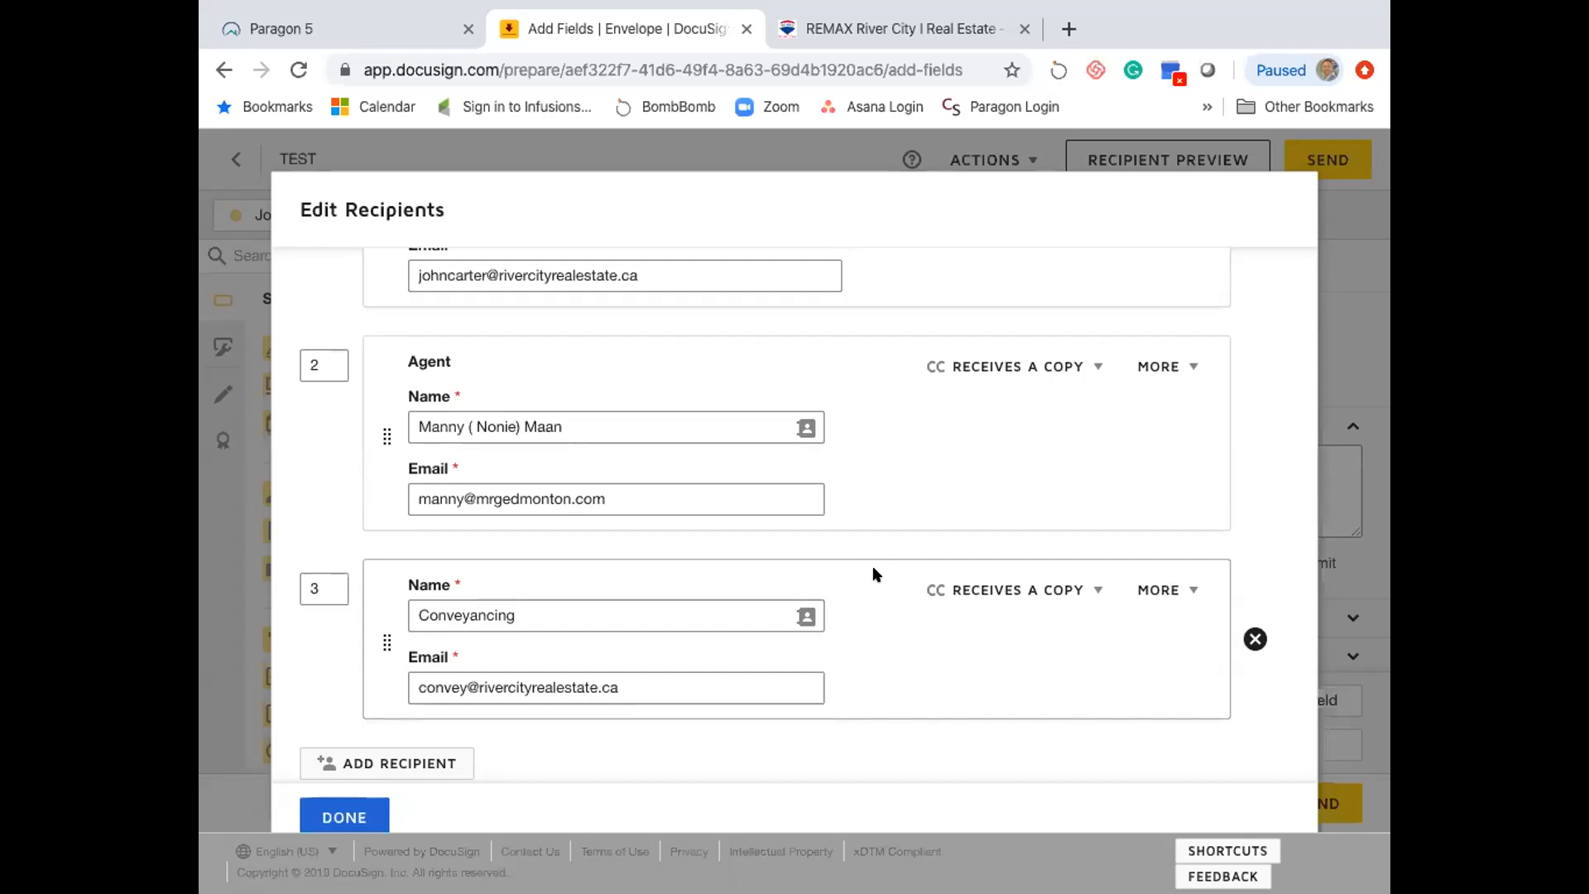
- Add a fourth recipient named 'Buyer 2' and fill its email from the buyer's contact
scroll(872, 565, up, 3)
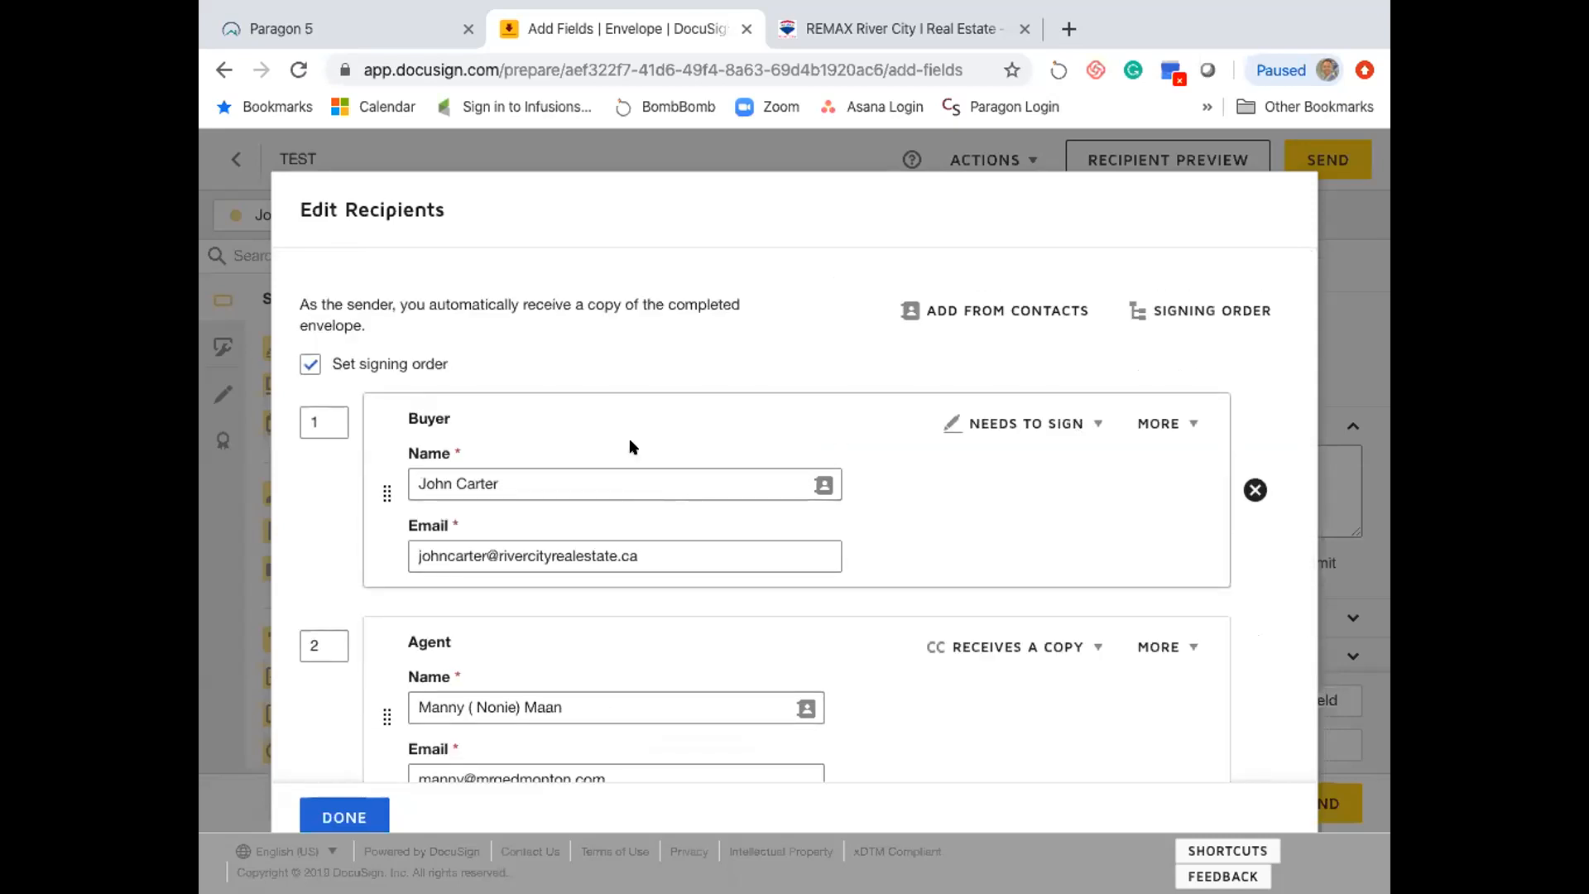
scroll(631, 446, down, 2)
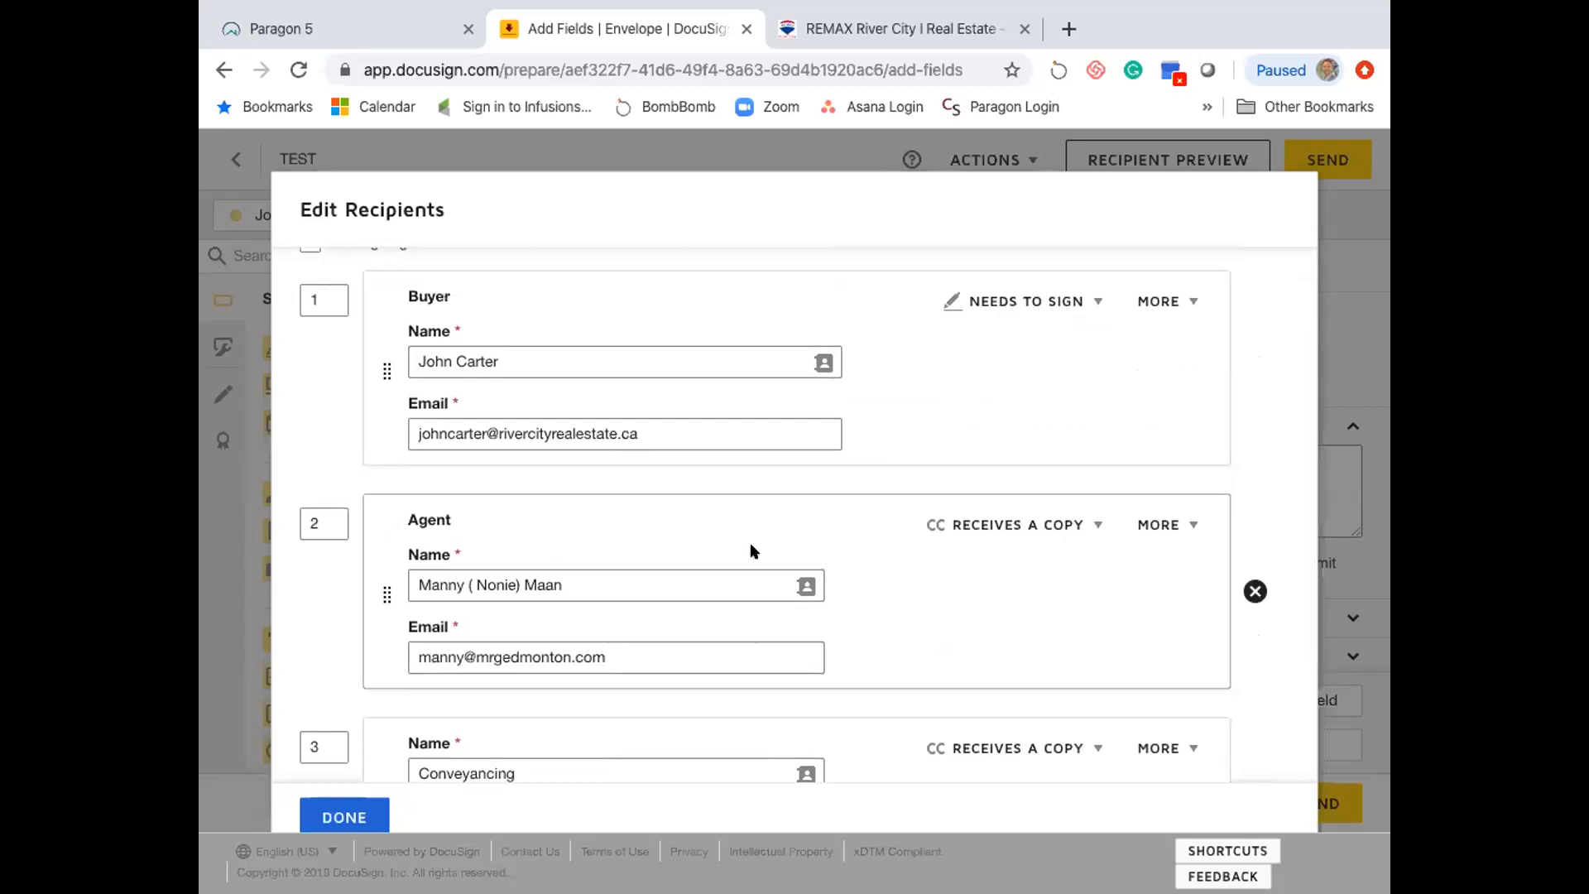
scroll(634, 504, up, 2)
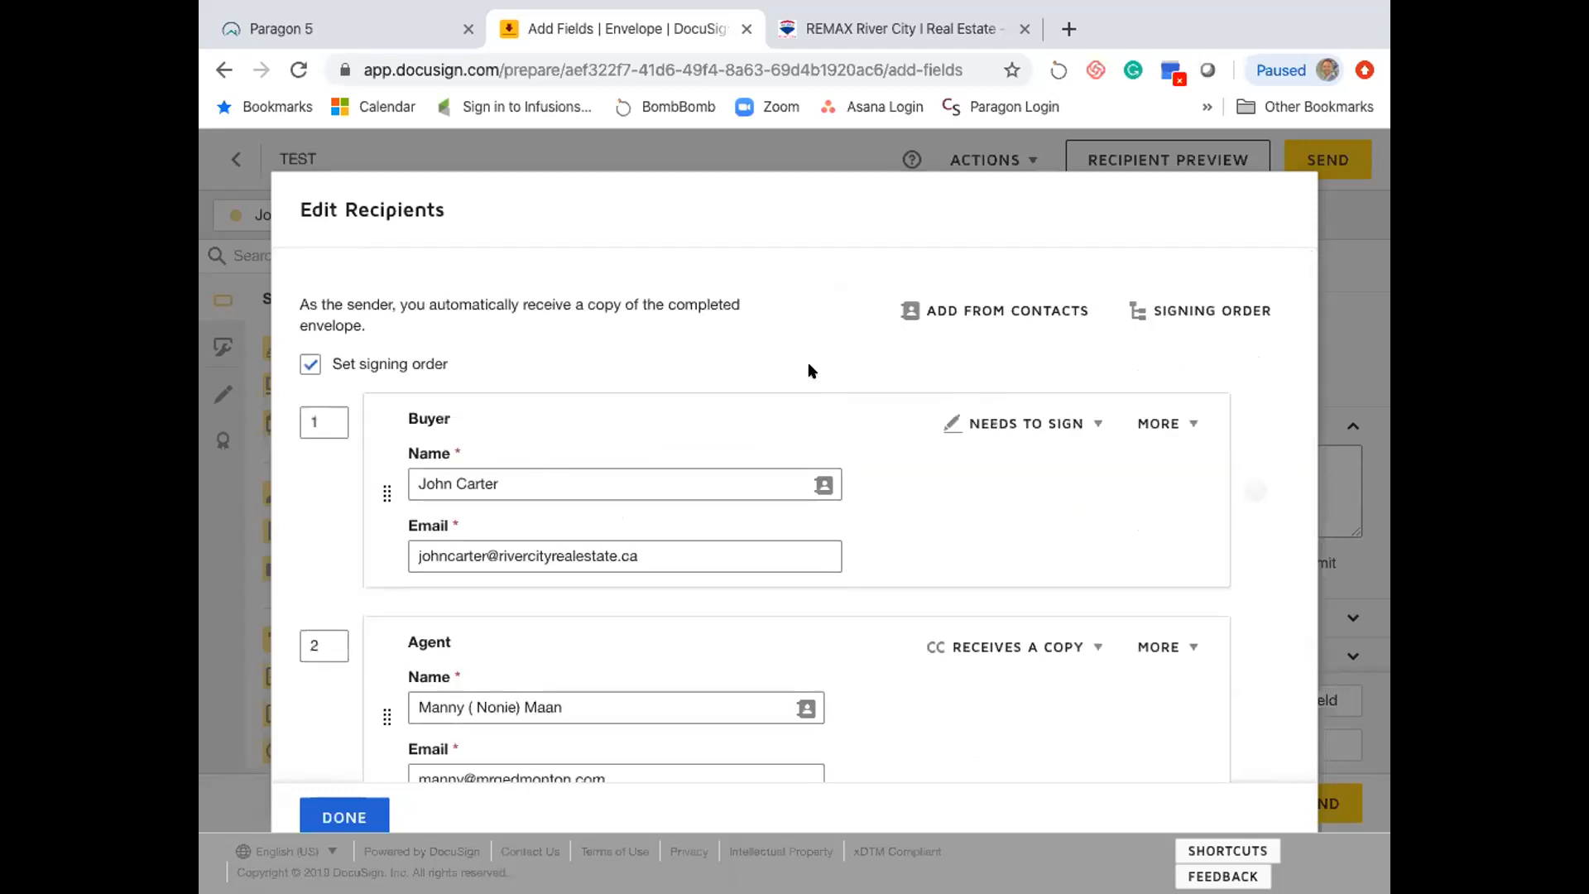
scroll(912, 409, down, 4)
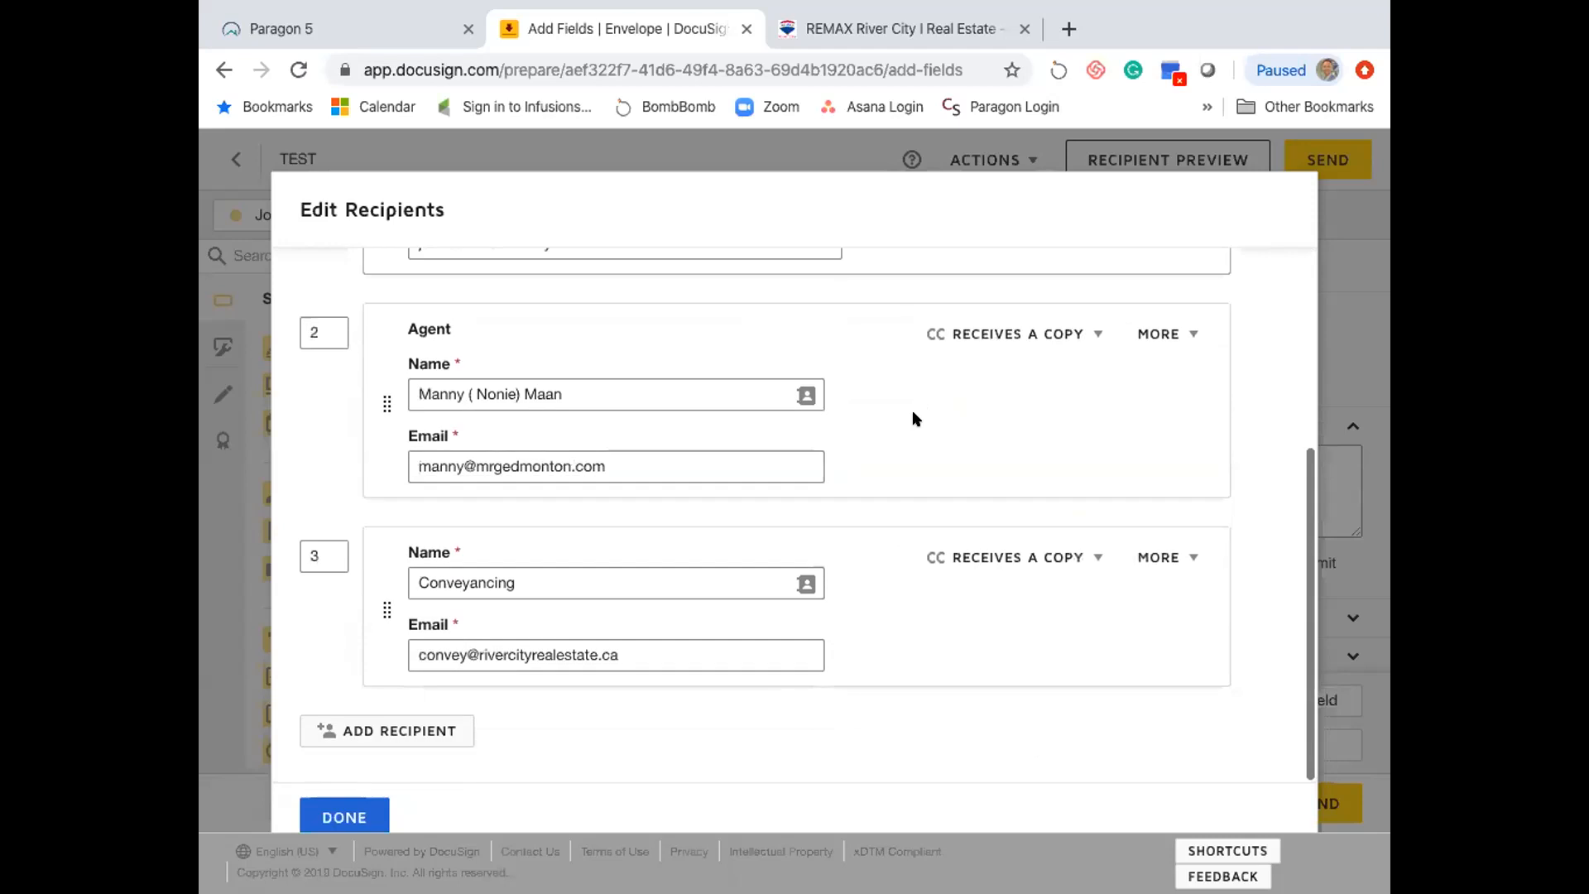
click(397, 731)
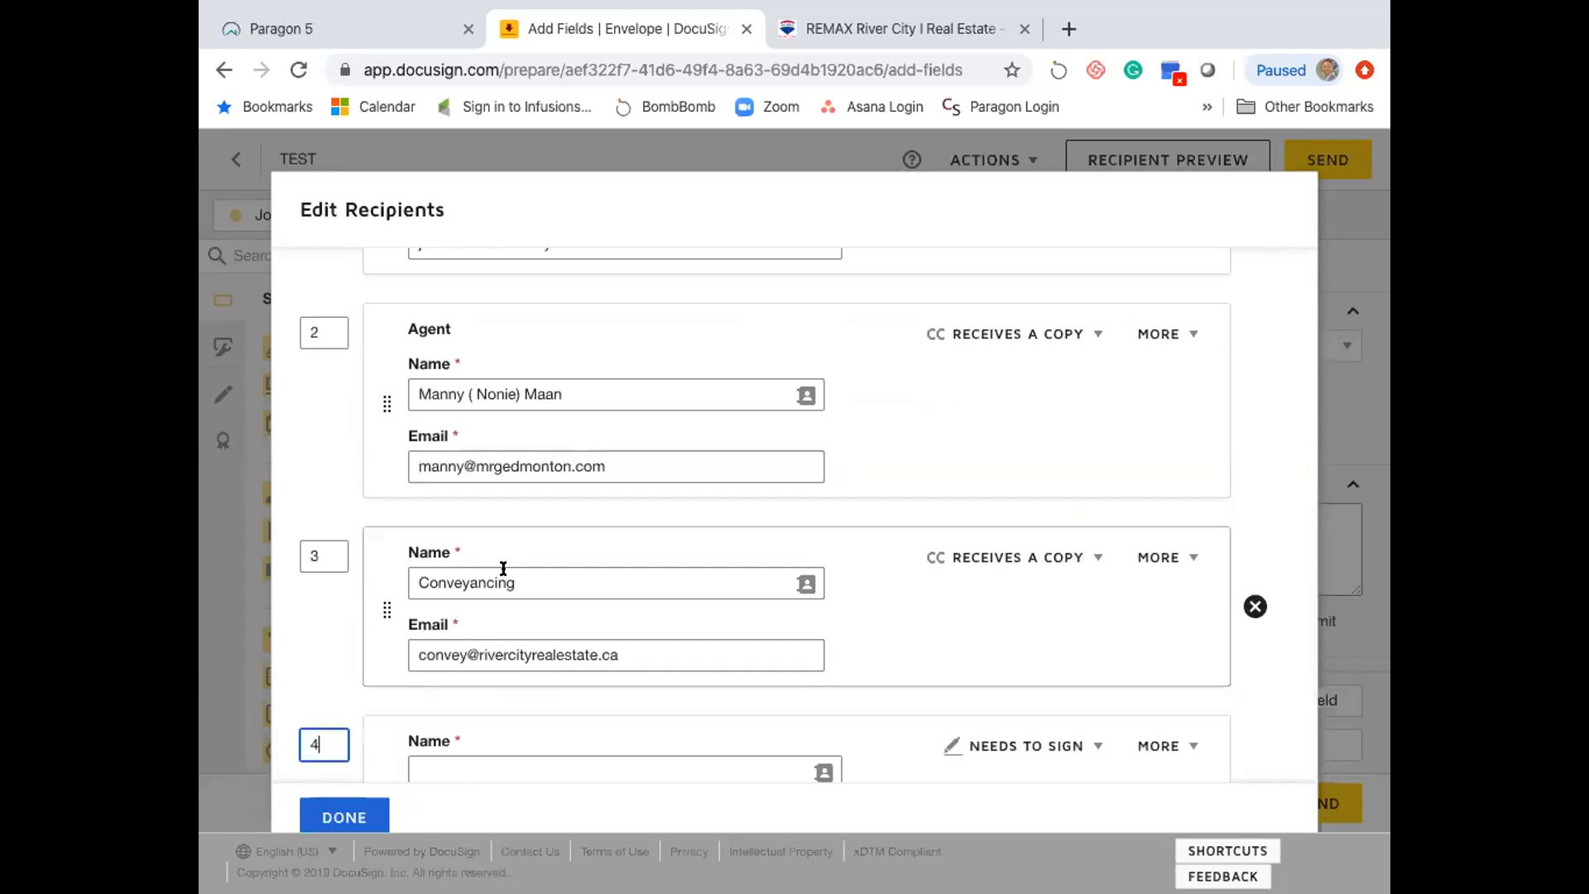
scroll(532, 624, down, 2)
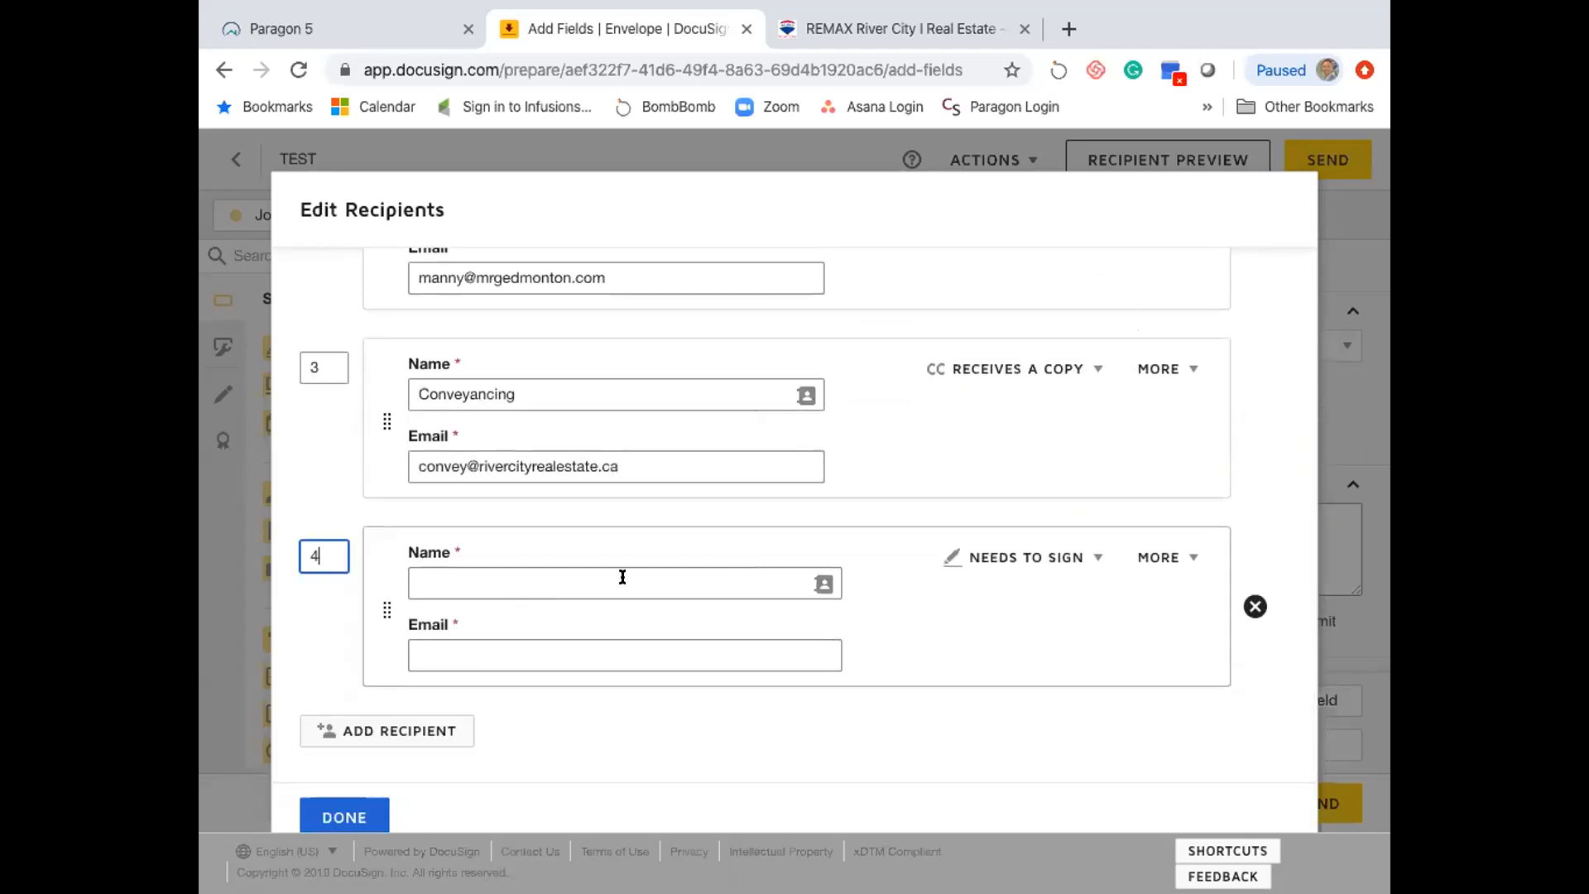
click(510, 583)
text(Buyer 2)
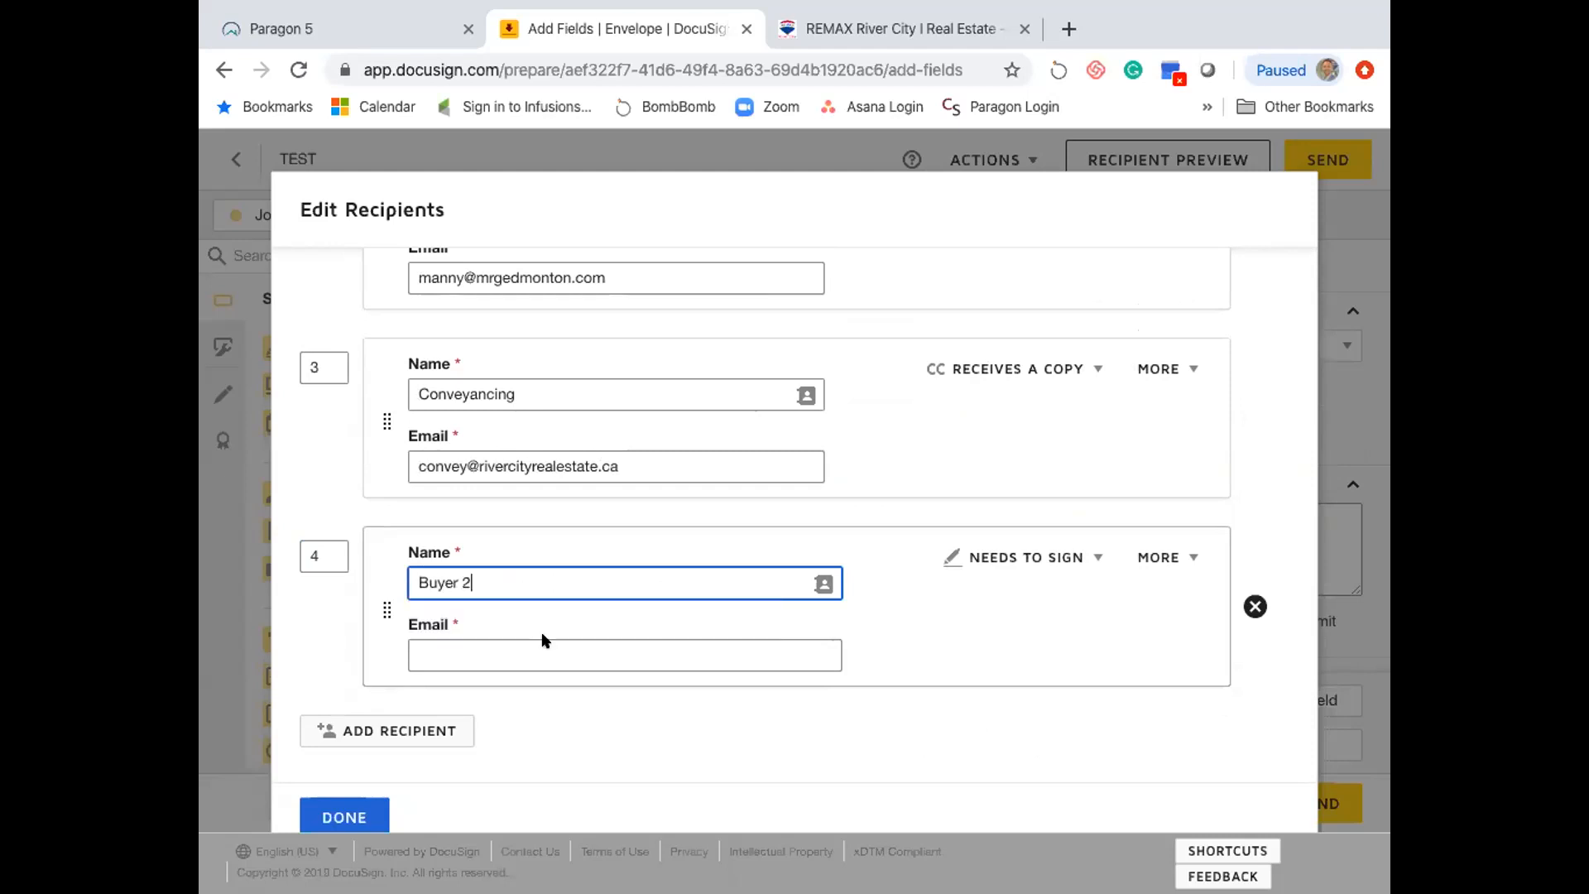
click(522, 645)
scroll(561, 455, up, 5)
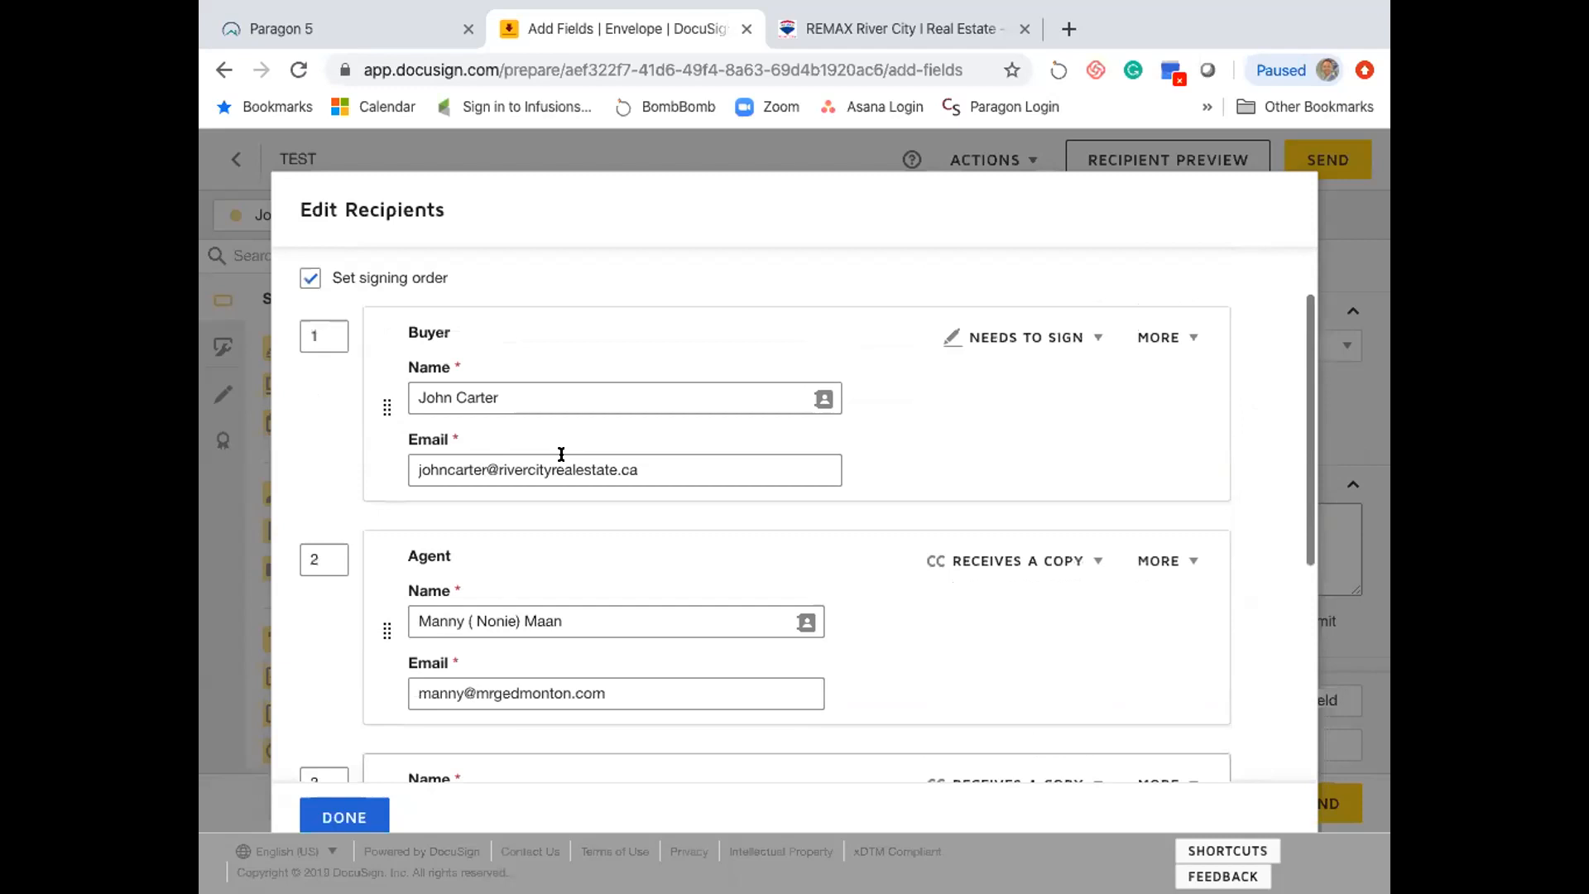
scroll(537, 497, up, 1)
scroll(497, 595, down, 6)
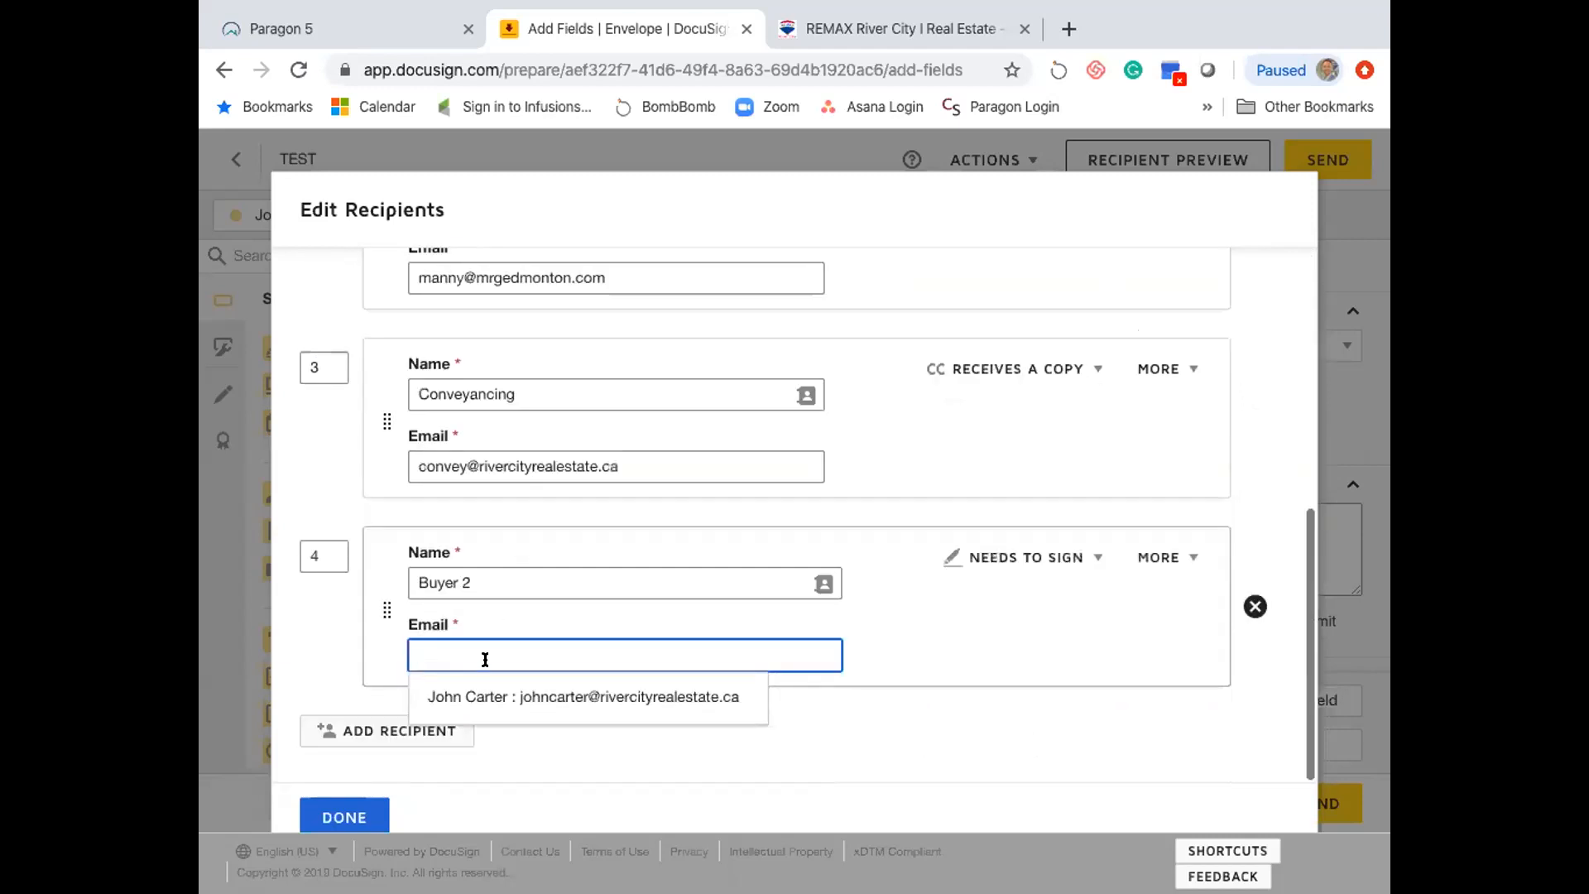
click(534, 693)
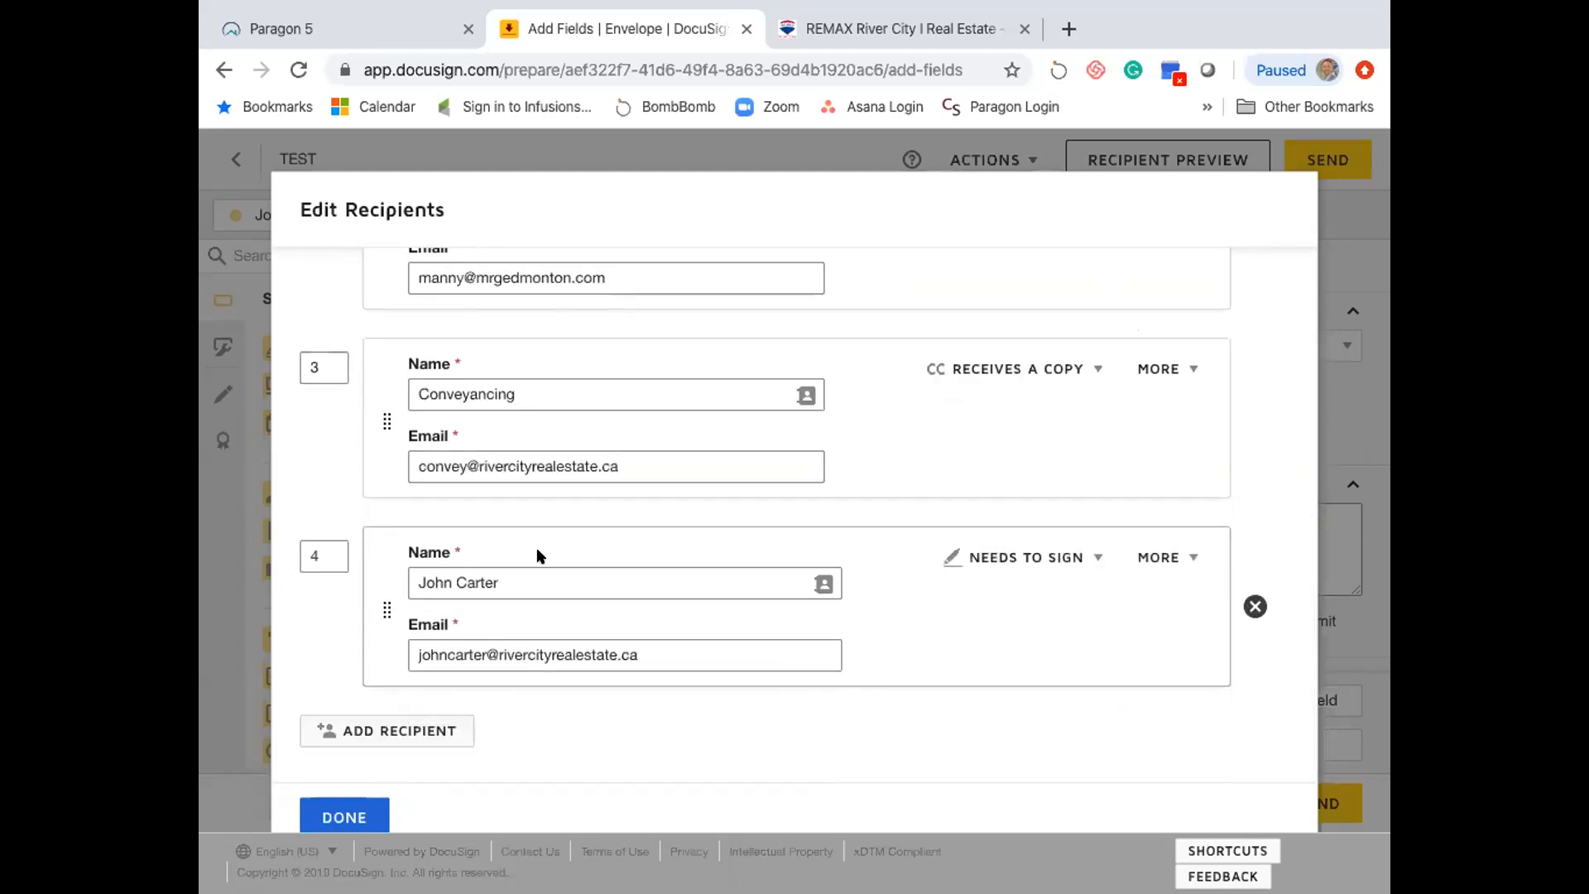
- Drag the new recipient card under the Buyer so it also signs at order 1
scroll(629, 562, up, 2)
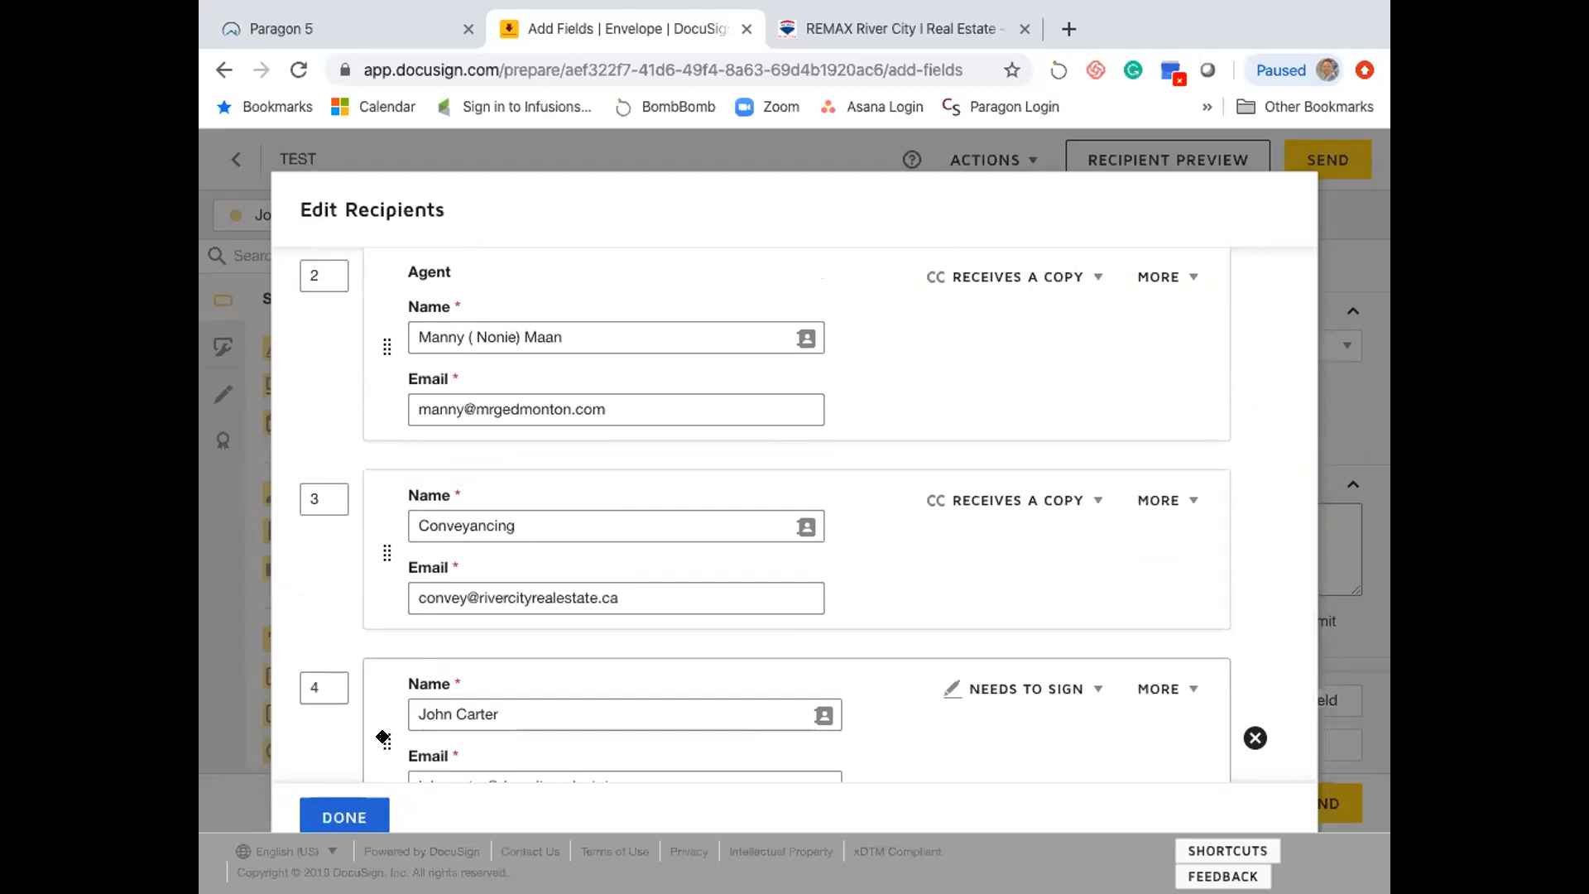
drag(380, 705, 355, 397)
scroll(369, 397, up, 3)
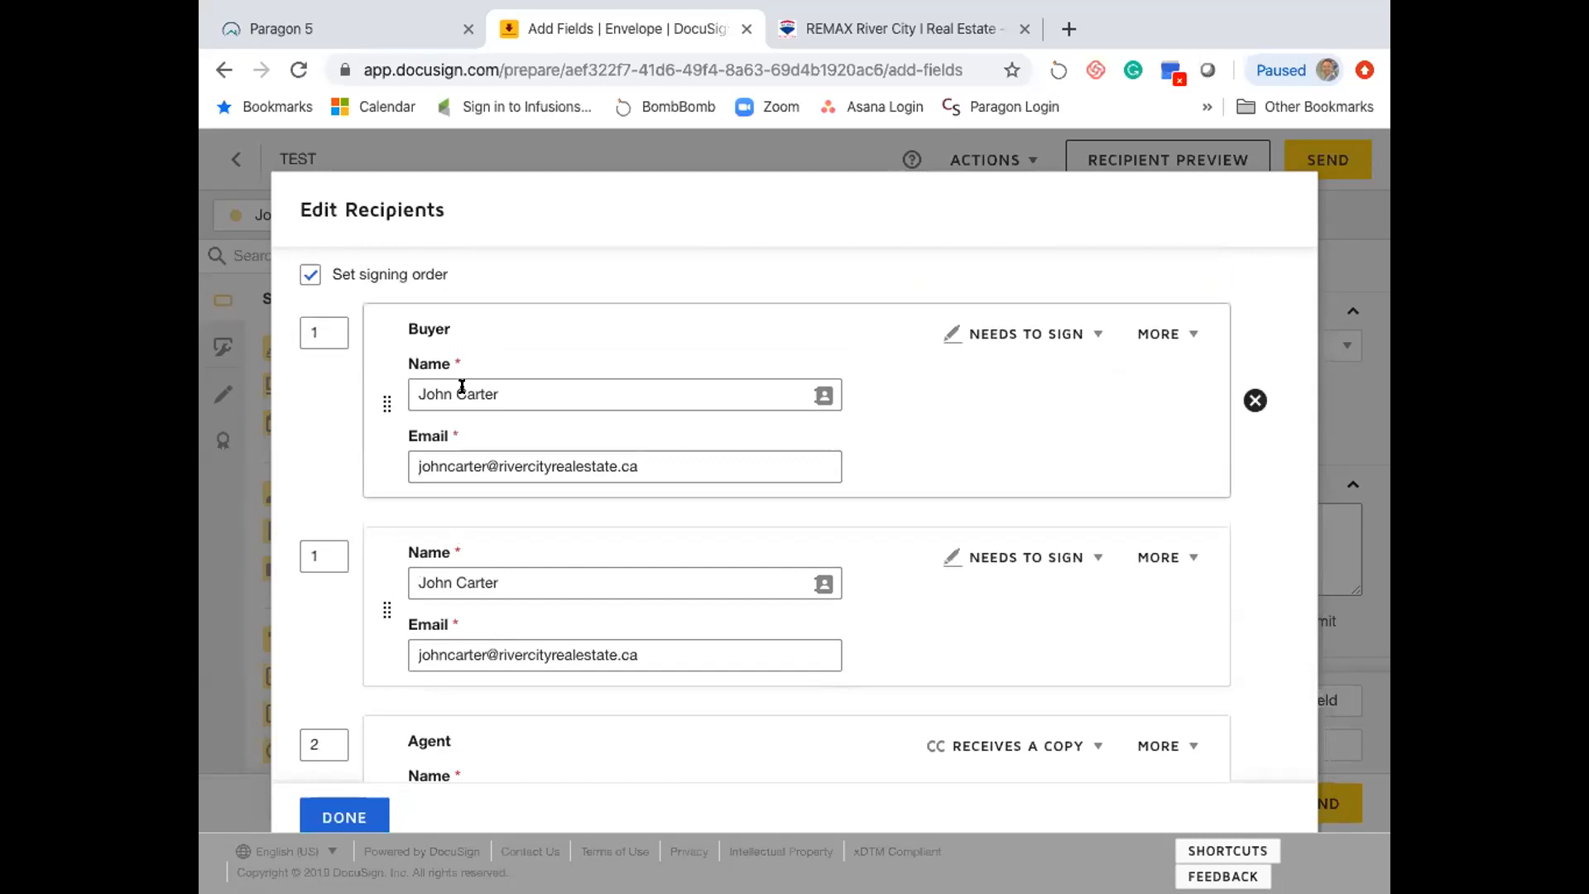
scroll(485, 547, down, 1)
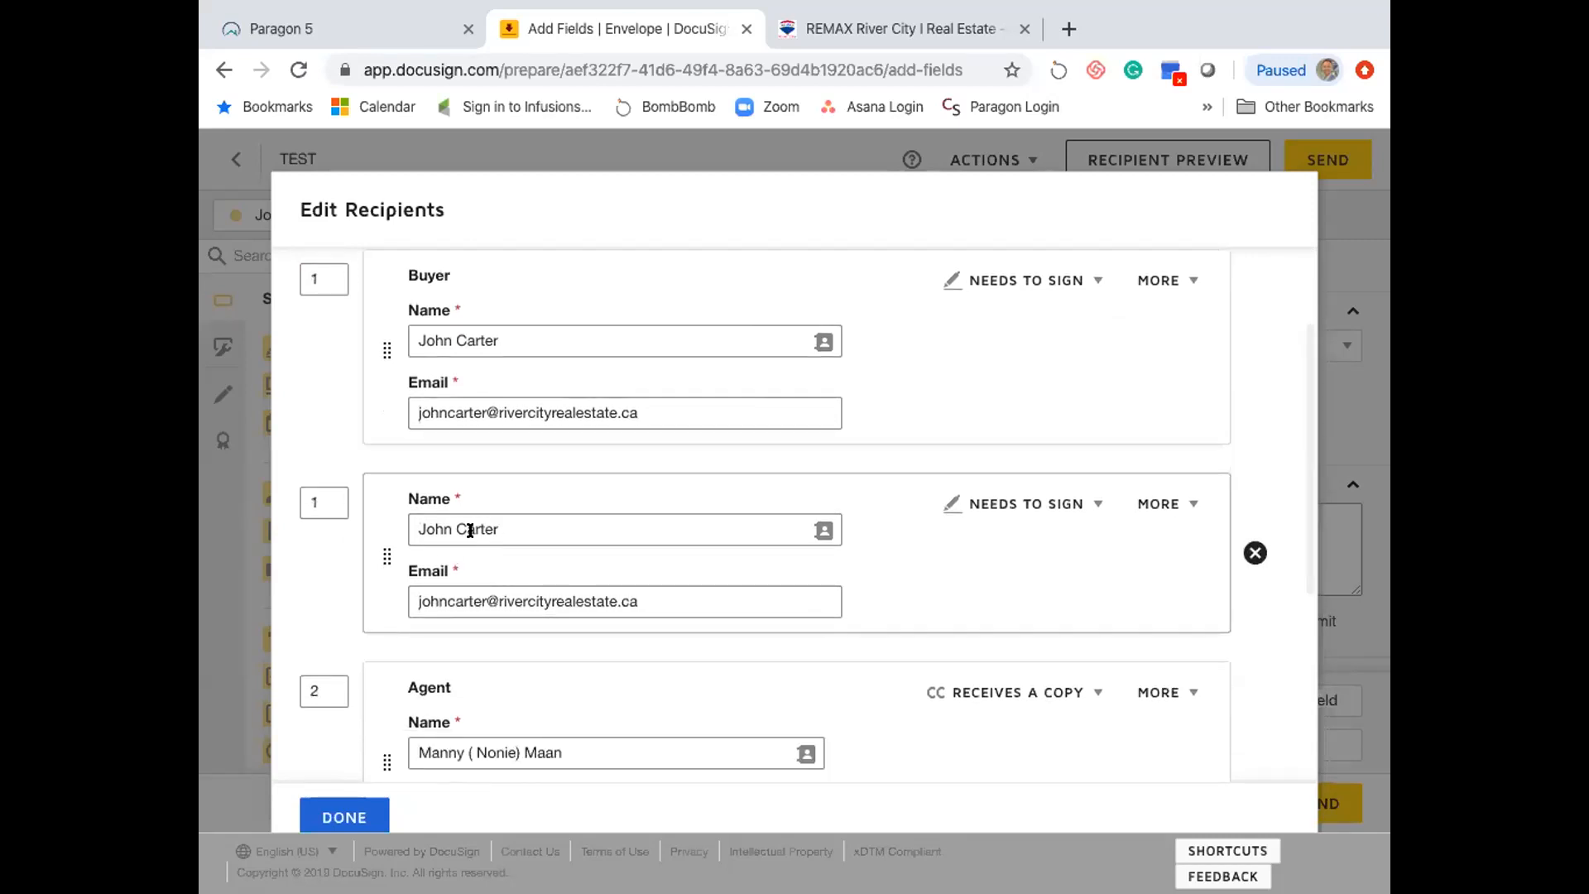
scroll(465, 530, down, 5)
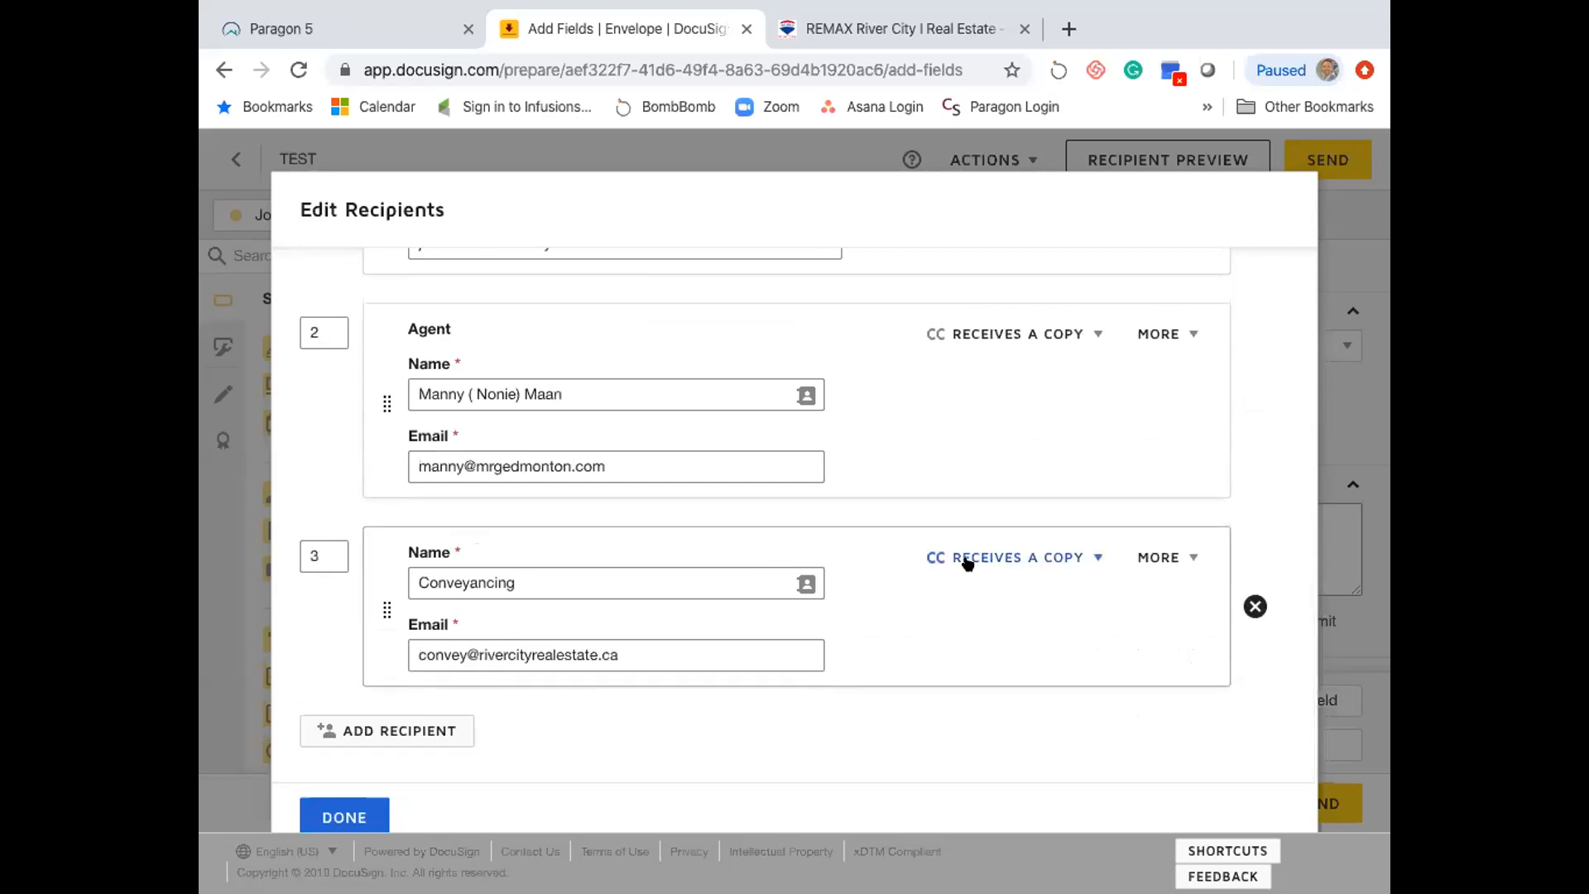
scroll(929, 376, up, 5)
scroll(927, 381, up, 2)
scroll(768, 410, down, 2)
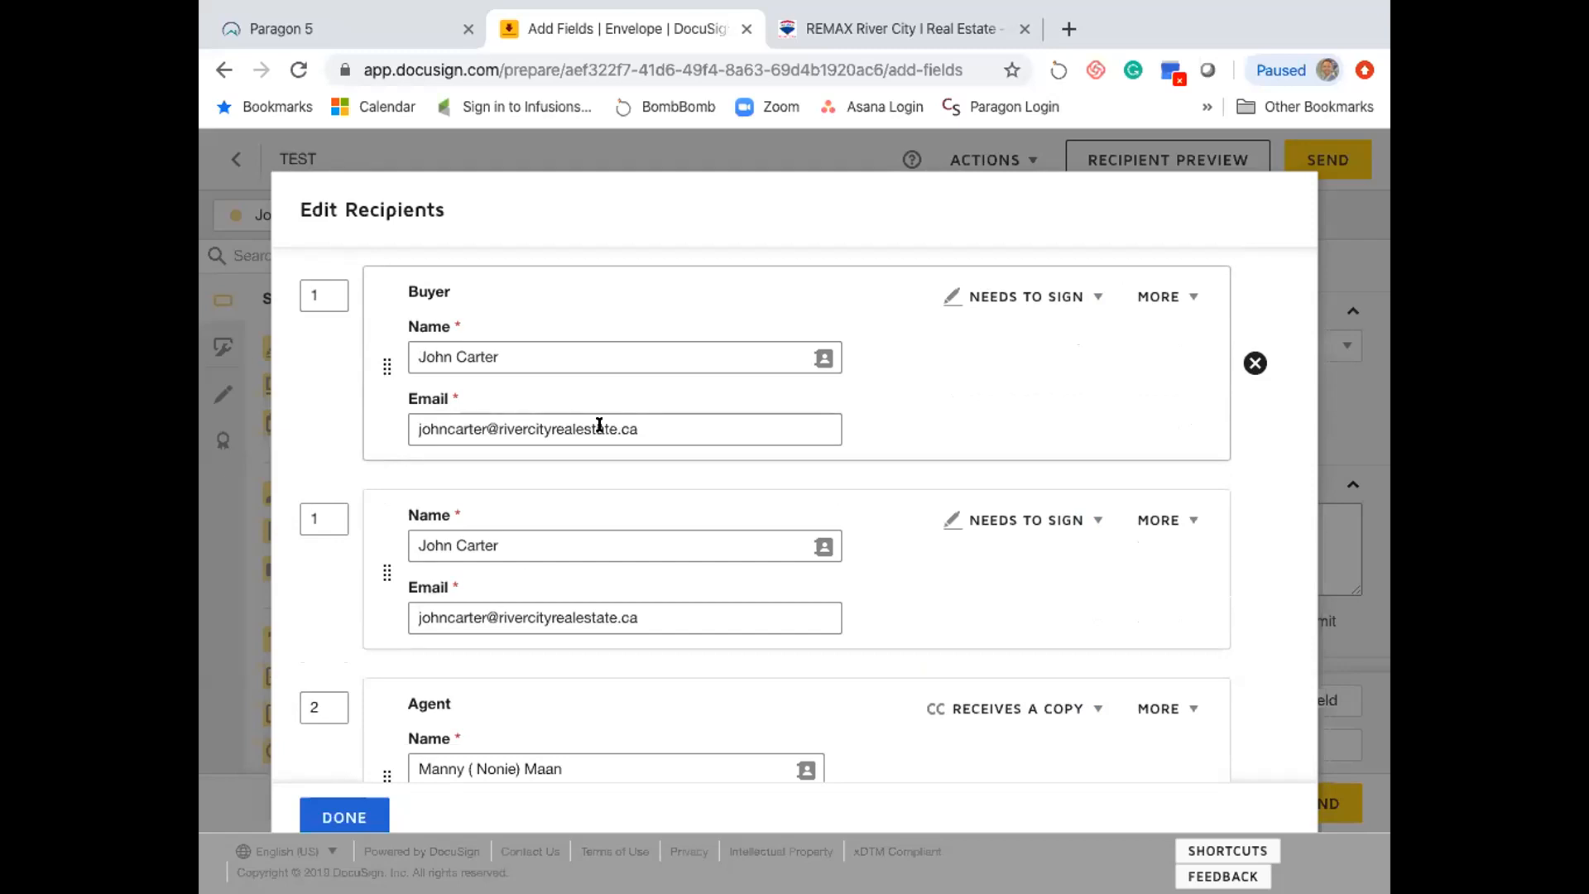
- Rename the second signer to 'Buyer 2' and finish editing recipients
double_click(450, 534)
drag(419, 544, 499, 545)
text(Buyer 2)
click(859, 563)
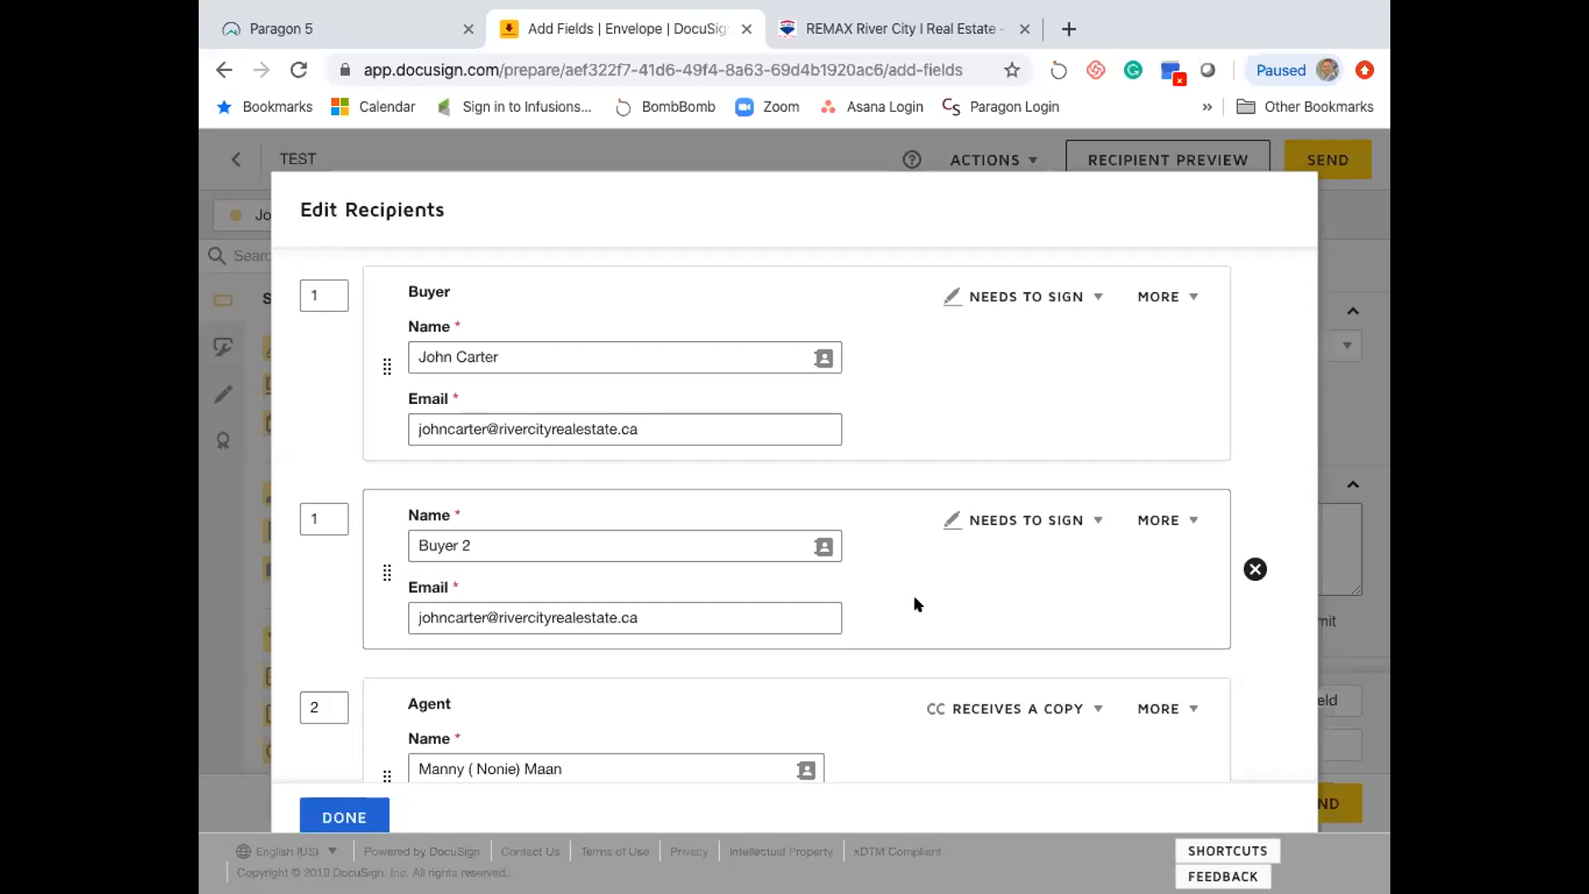
click(349, 815)
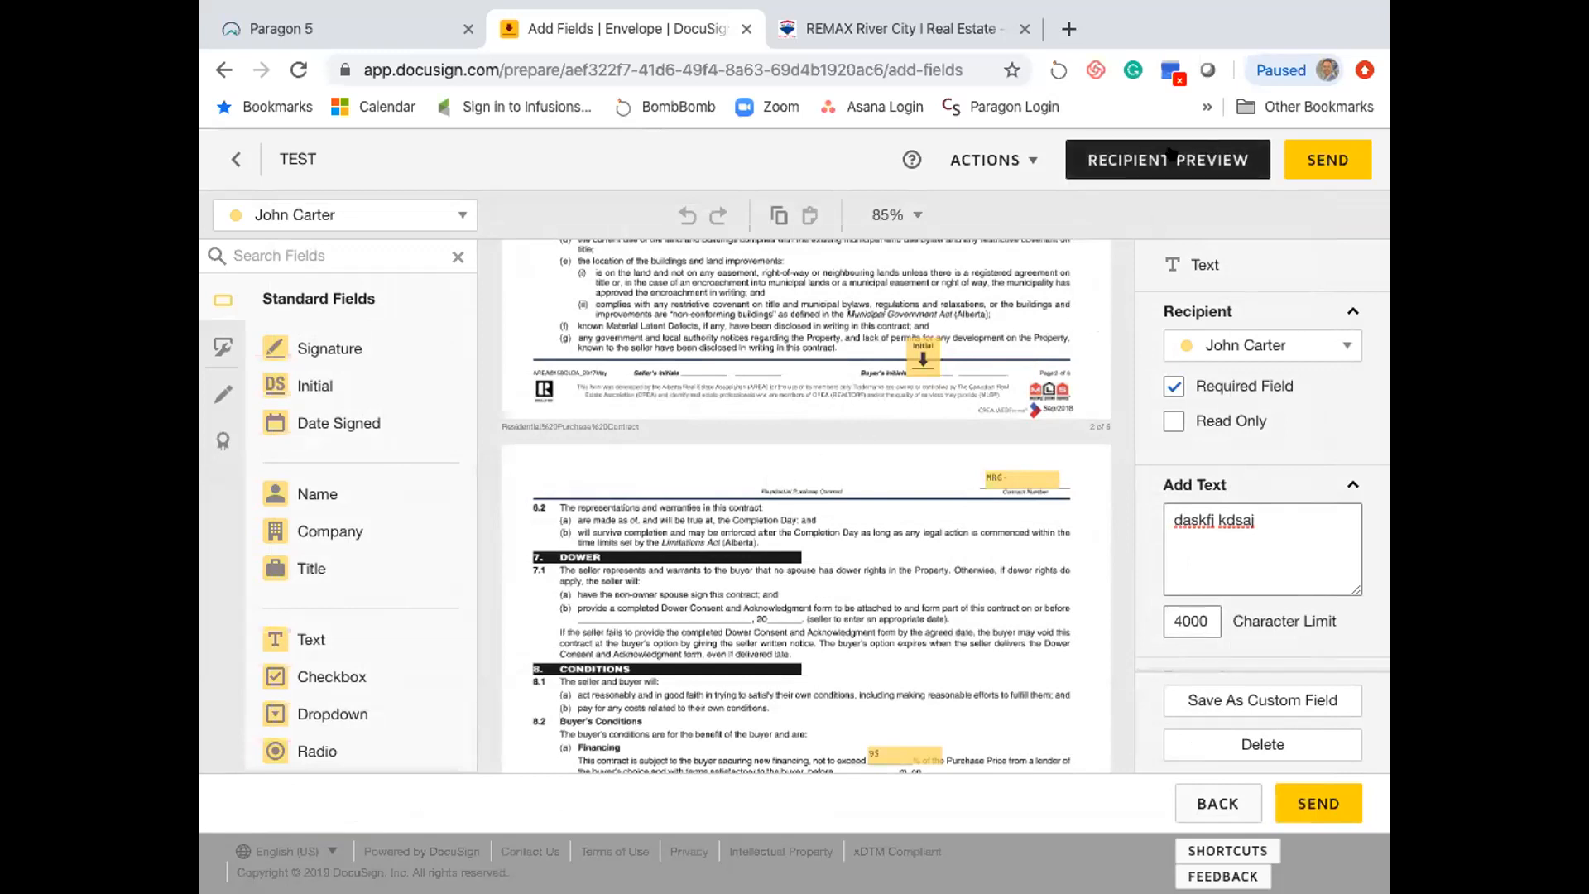
click(997, 159)
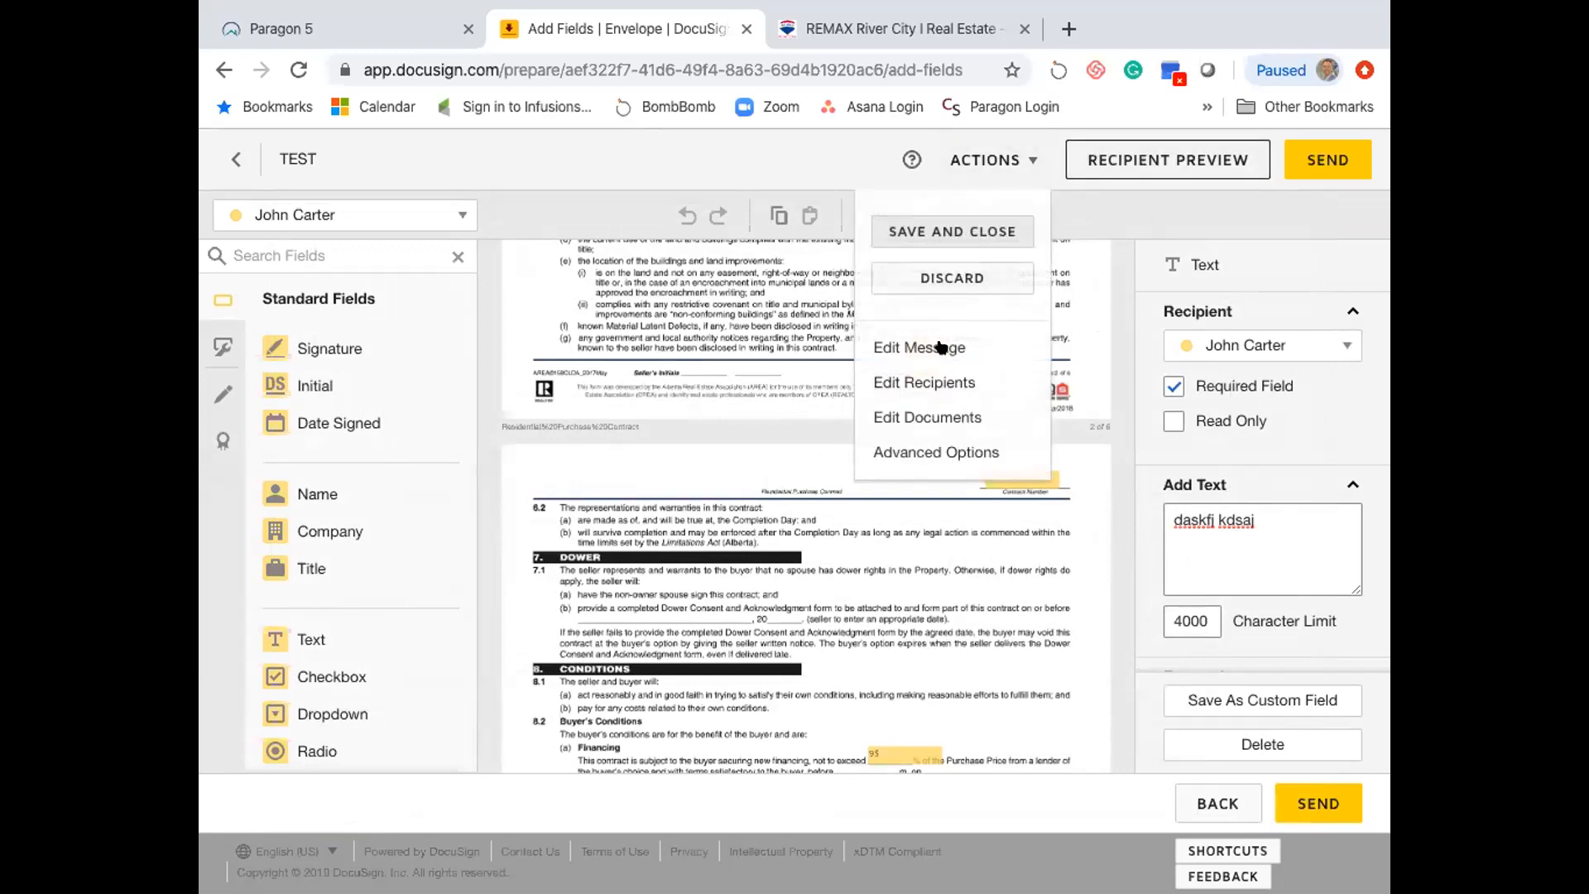
click(954, 380)
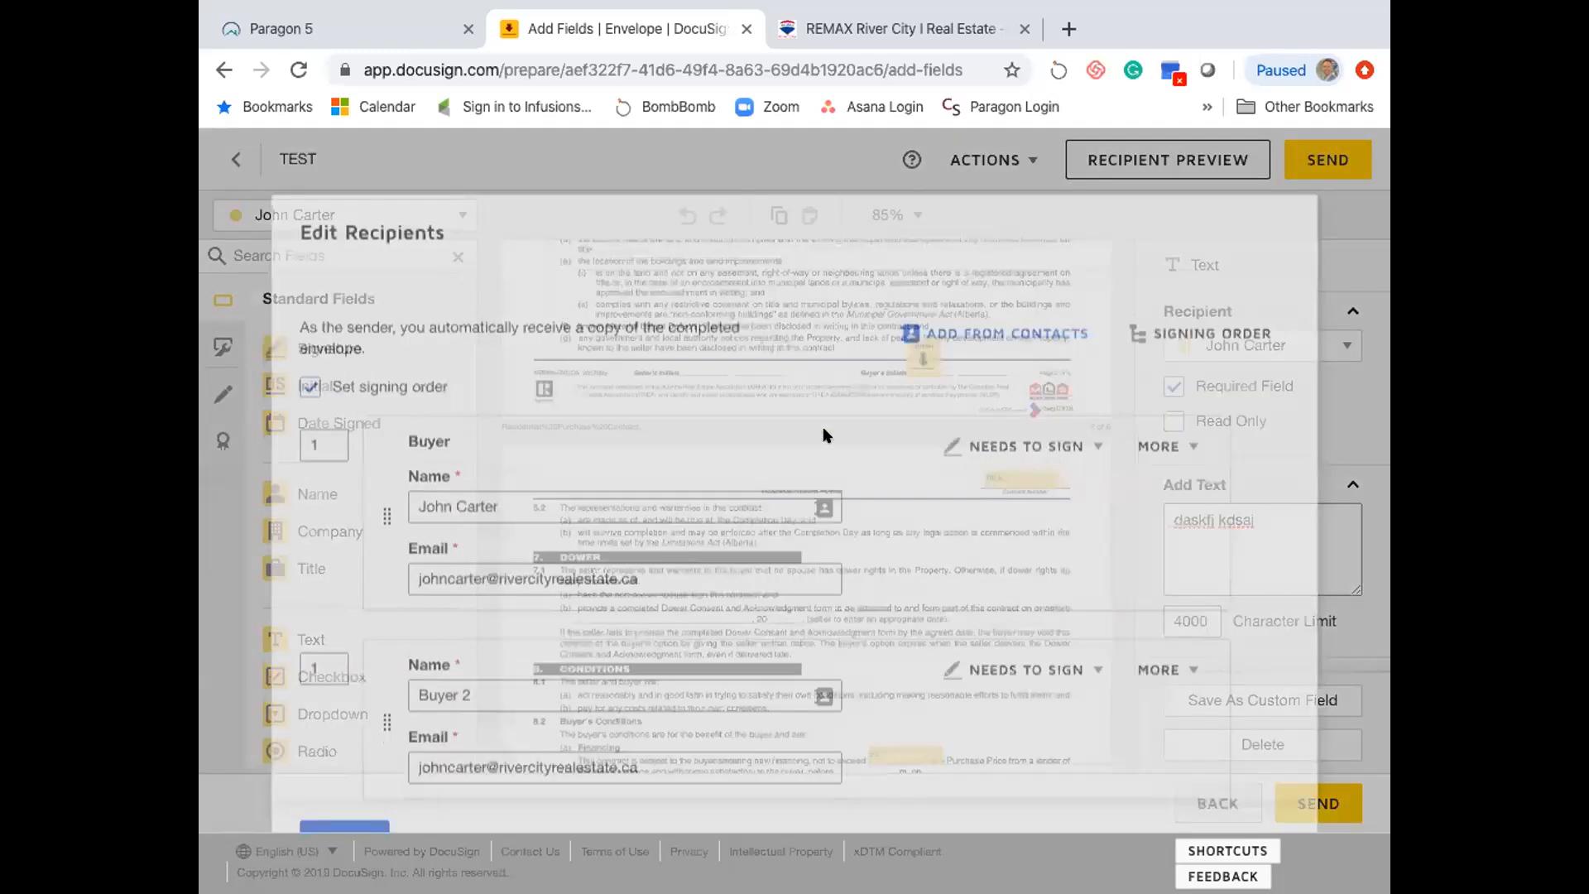
scroll(852, 476, down, 3)
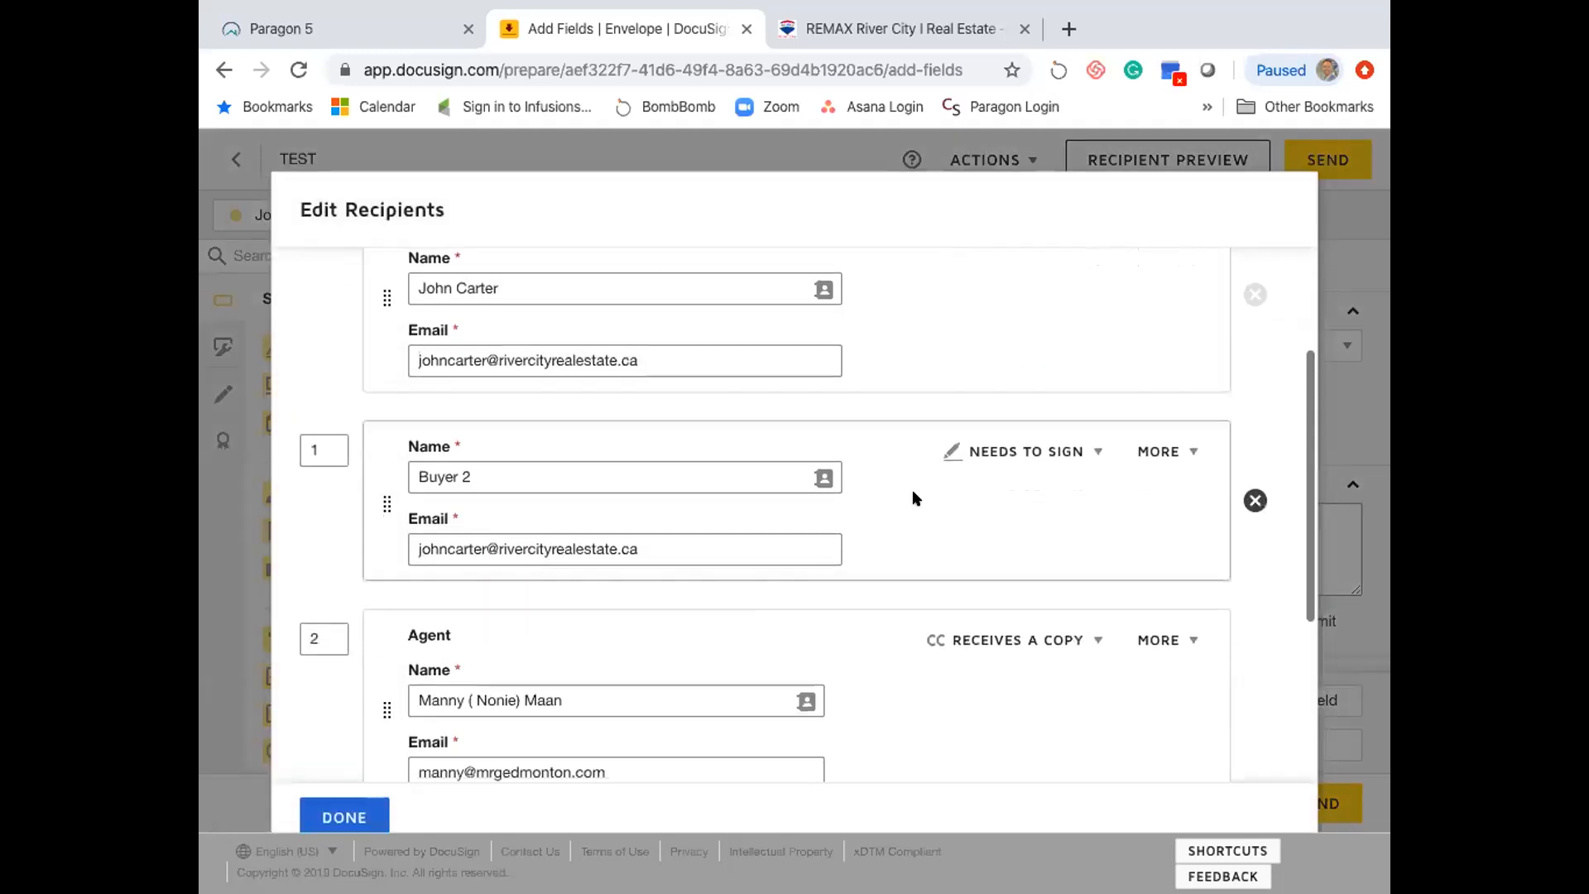
click(1165, 450)
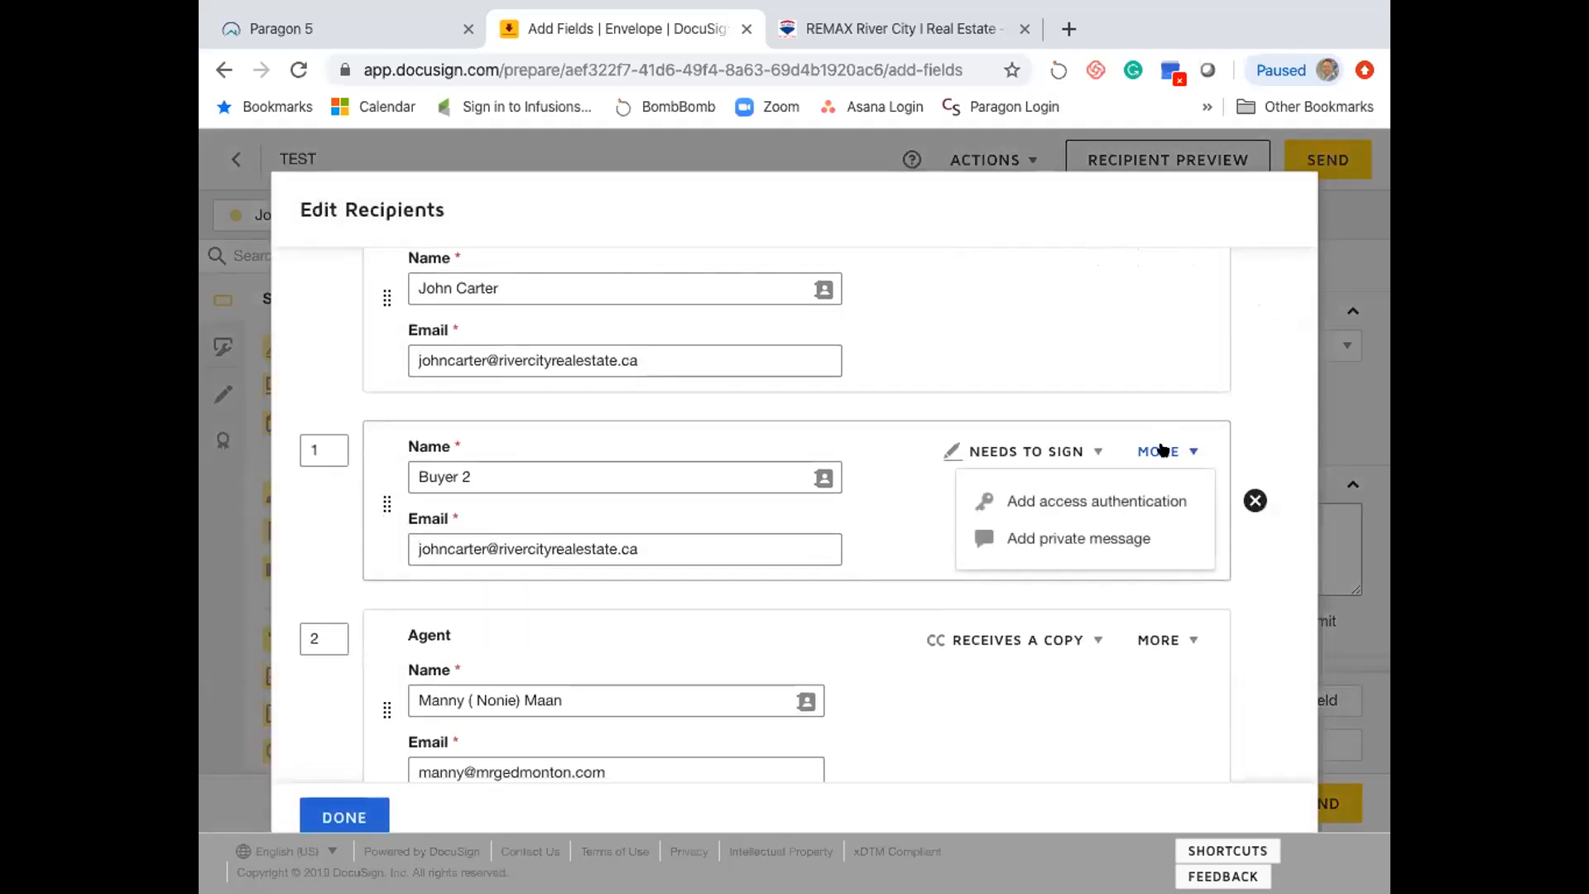
click(1073, 501)
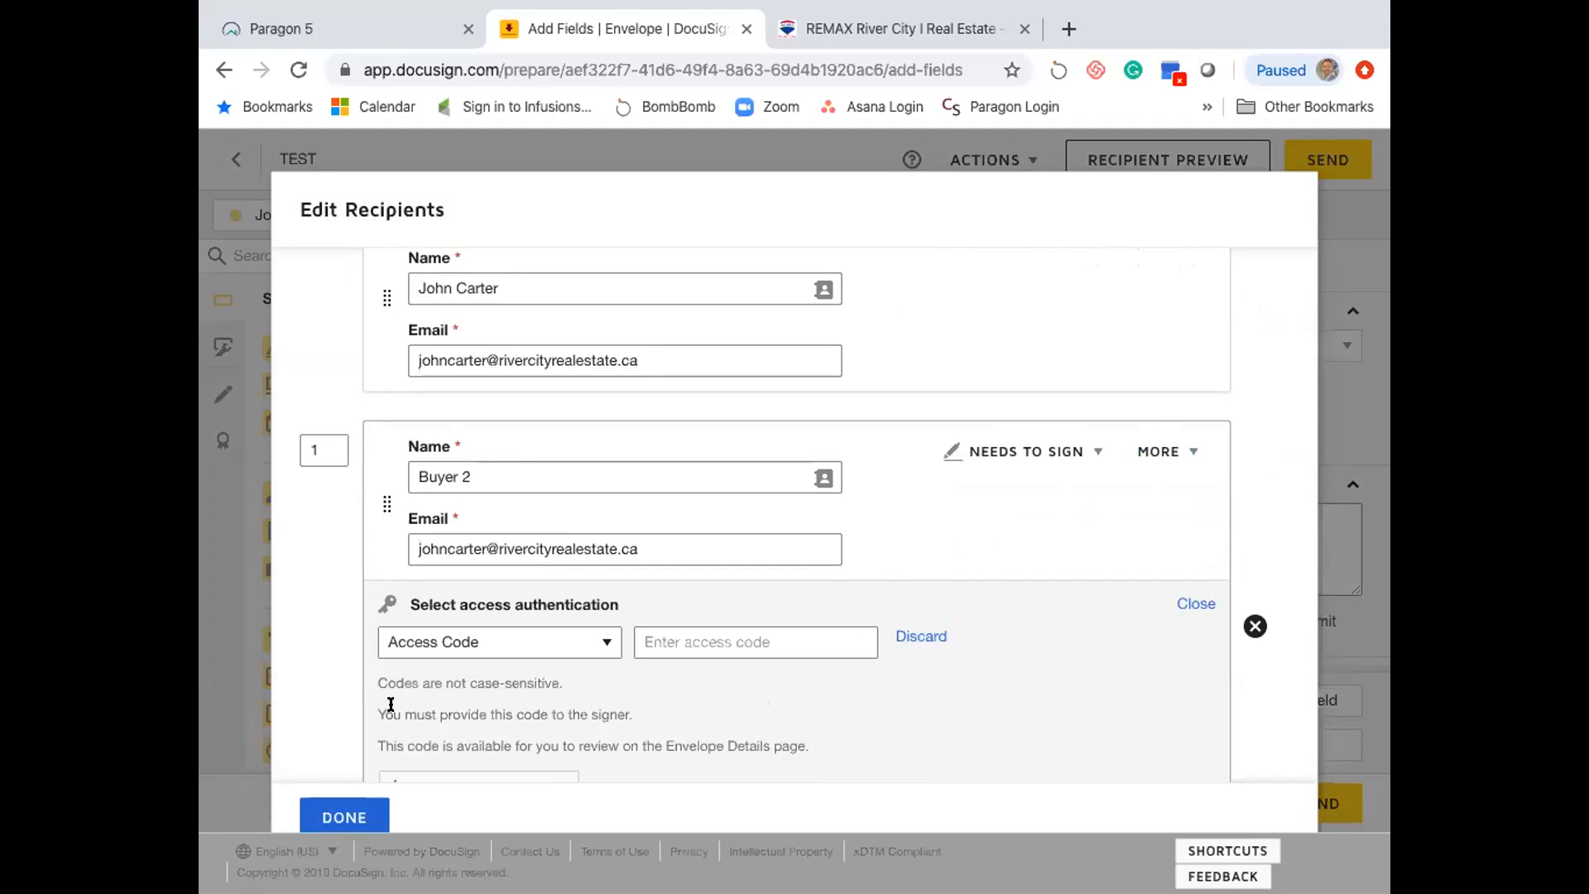
click(342, 815)
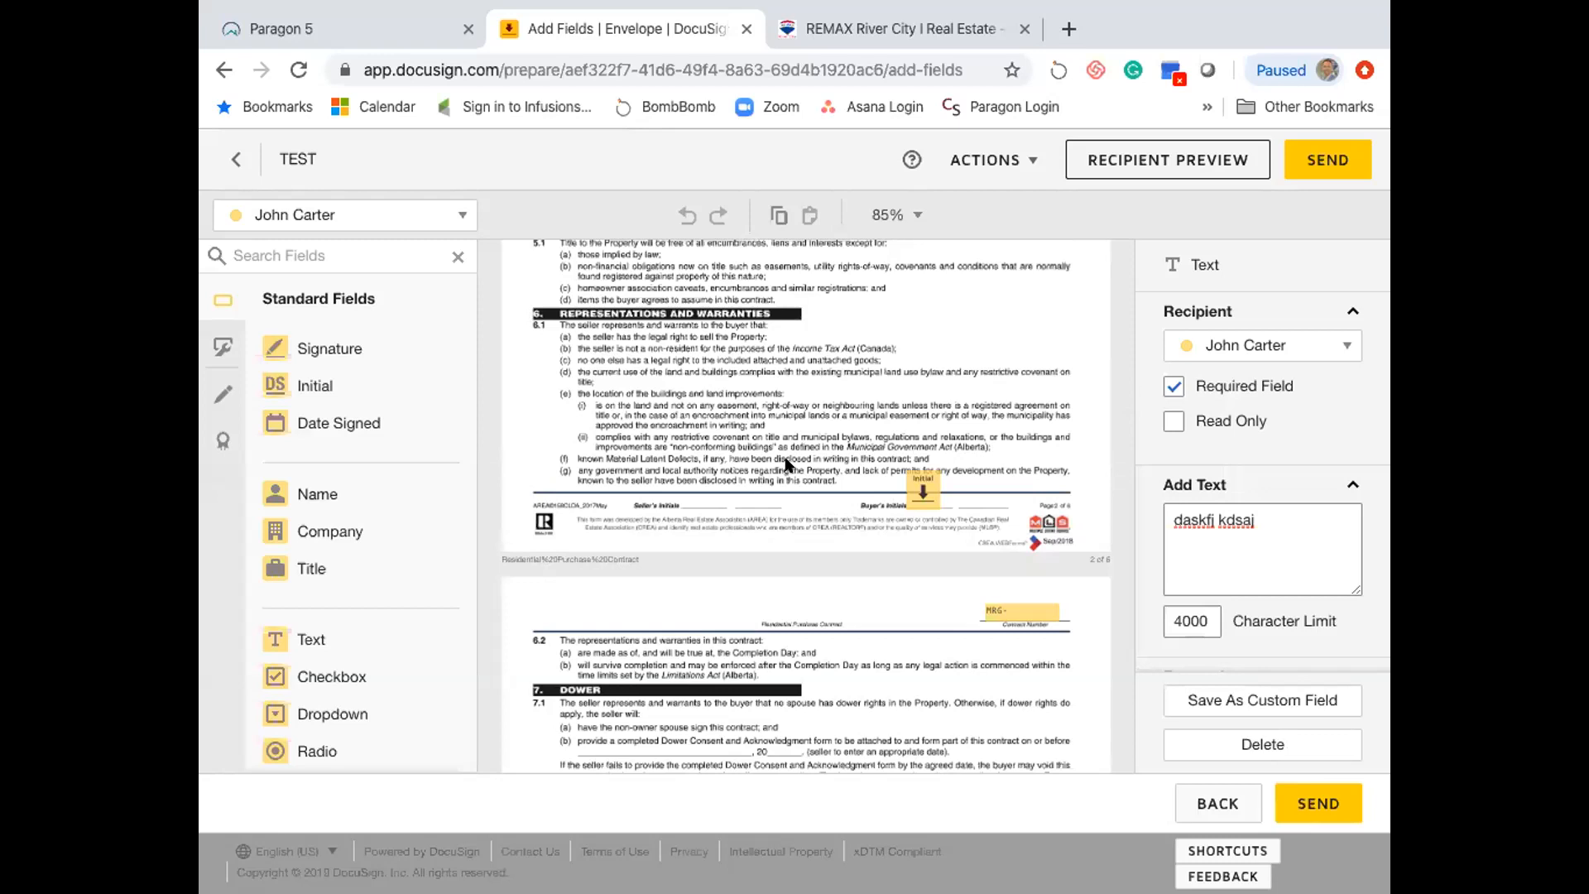
- Switch the field-placement recipient to Buyer 2
scroll(786, 462, up, 6)
scroll(786, 461, down, 10)
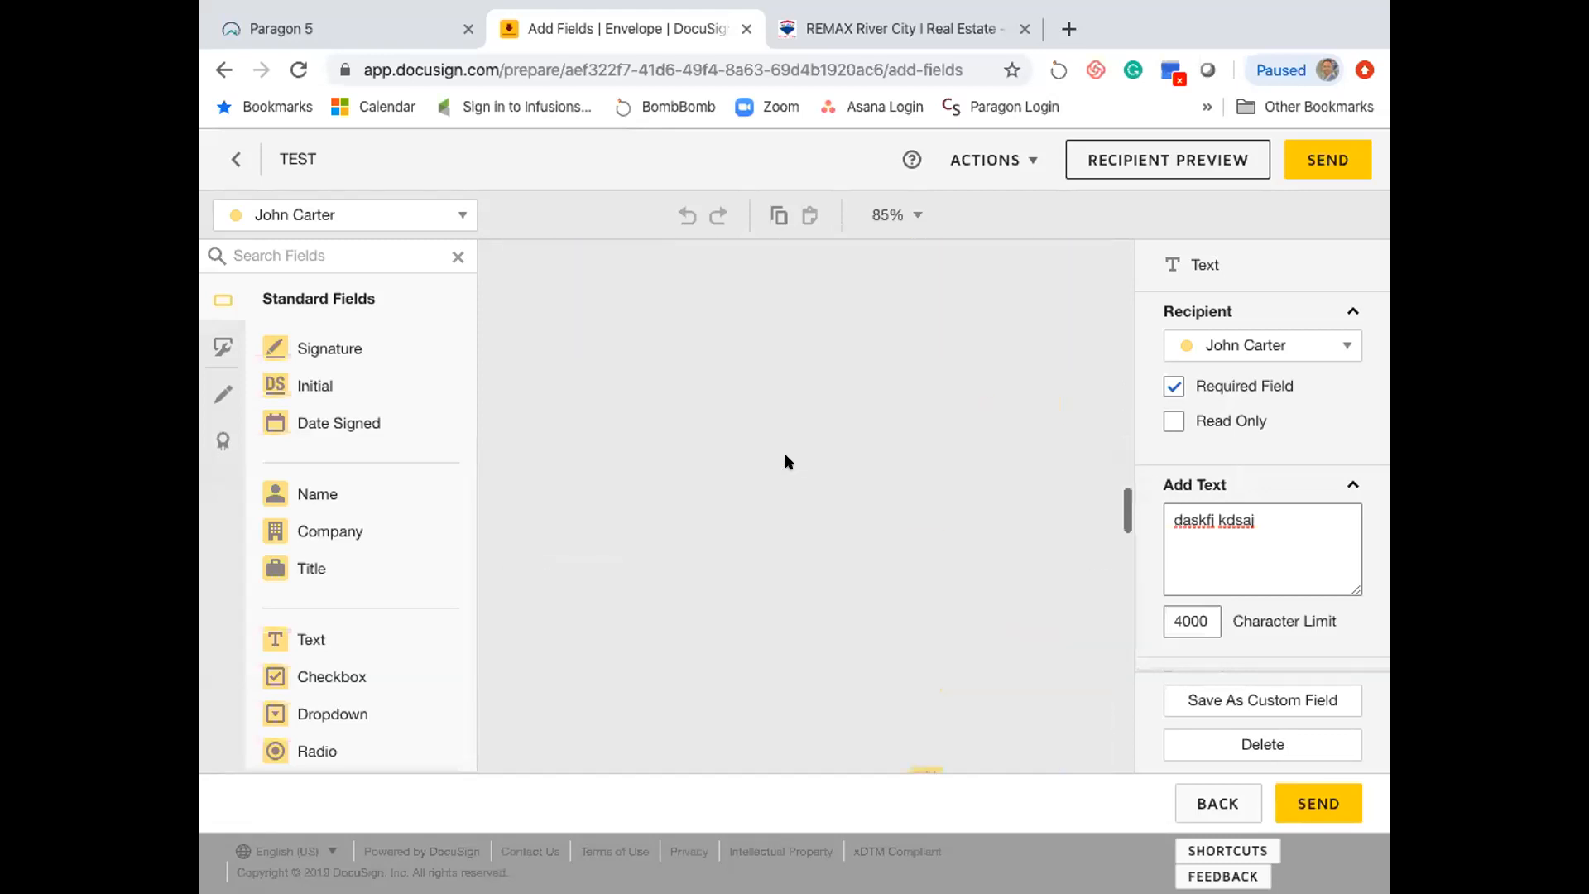
scroll(785, 454, down, 10)
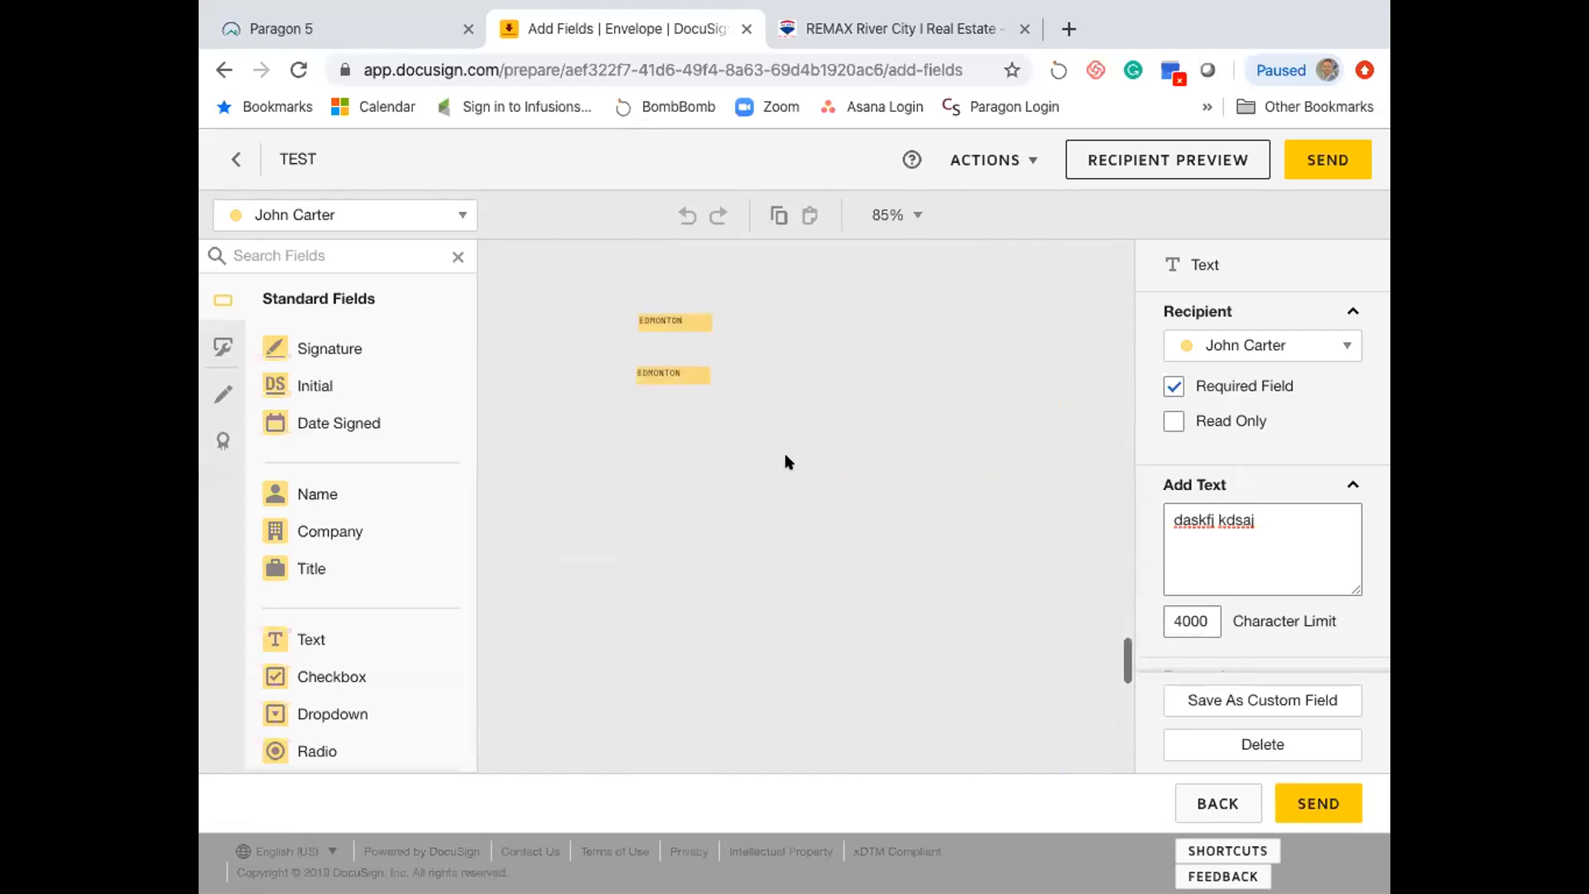
scroll(785, 454, down, 5)
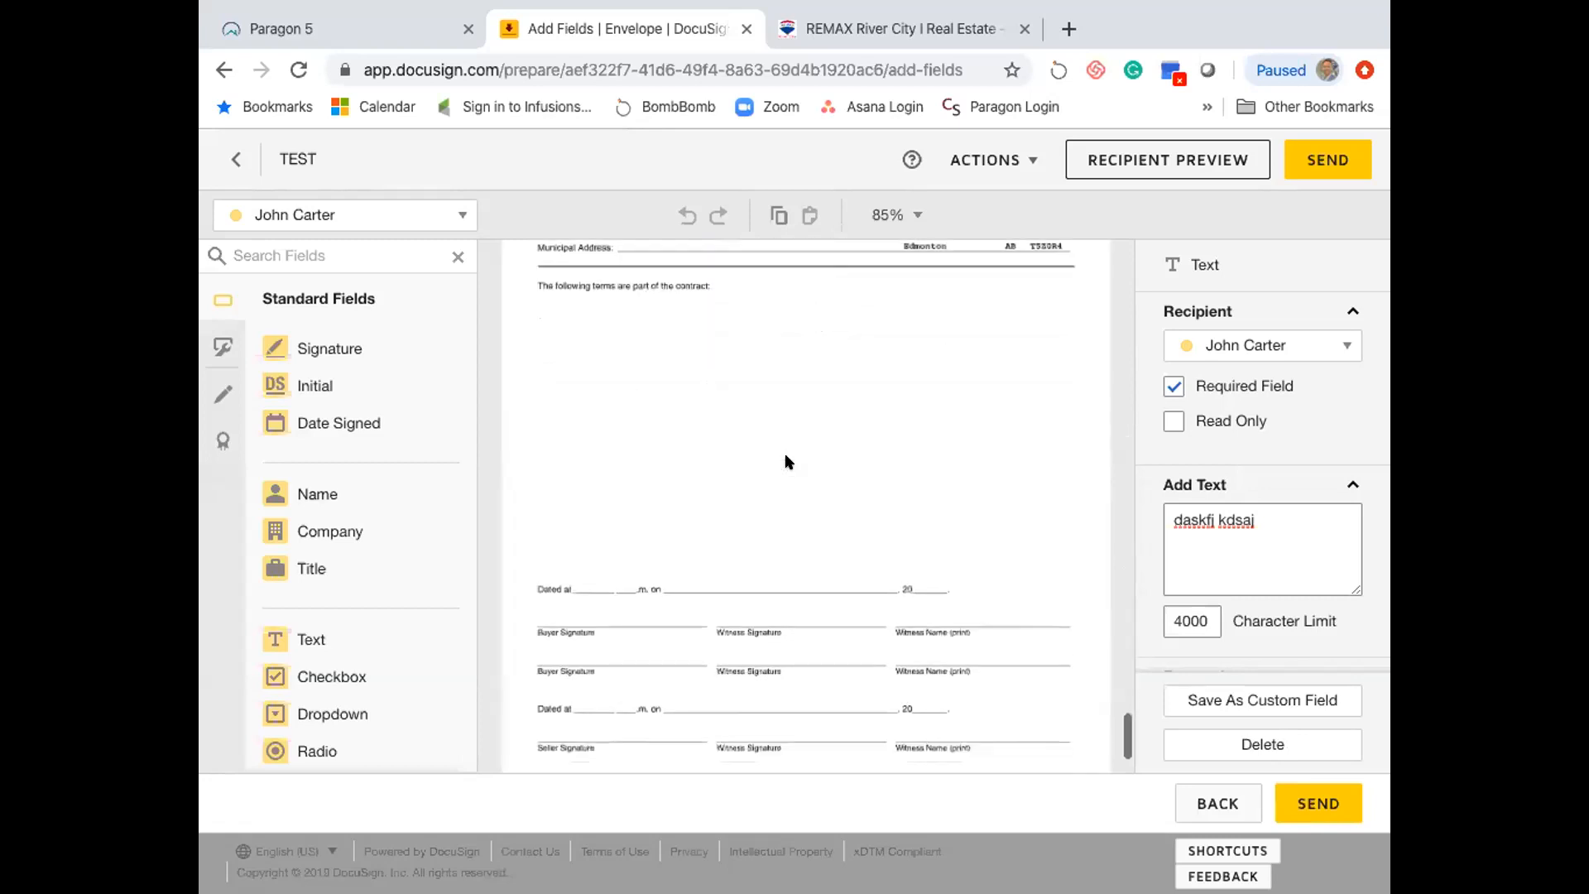
scroll(785, 462, down, 3)
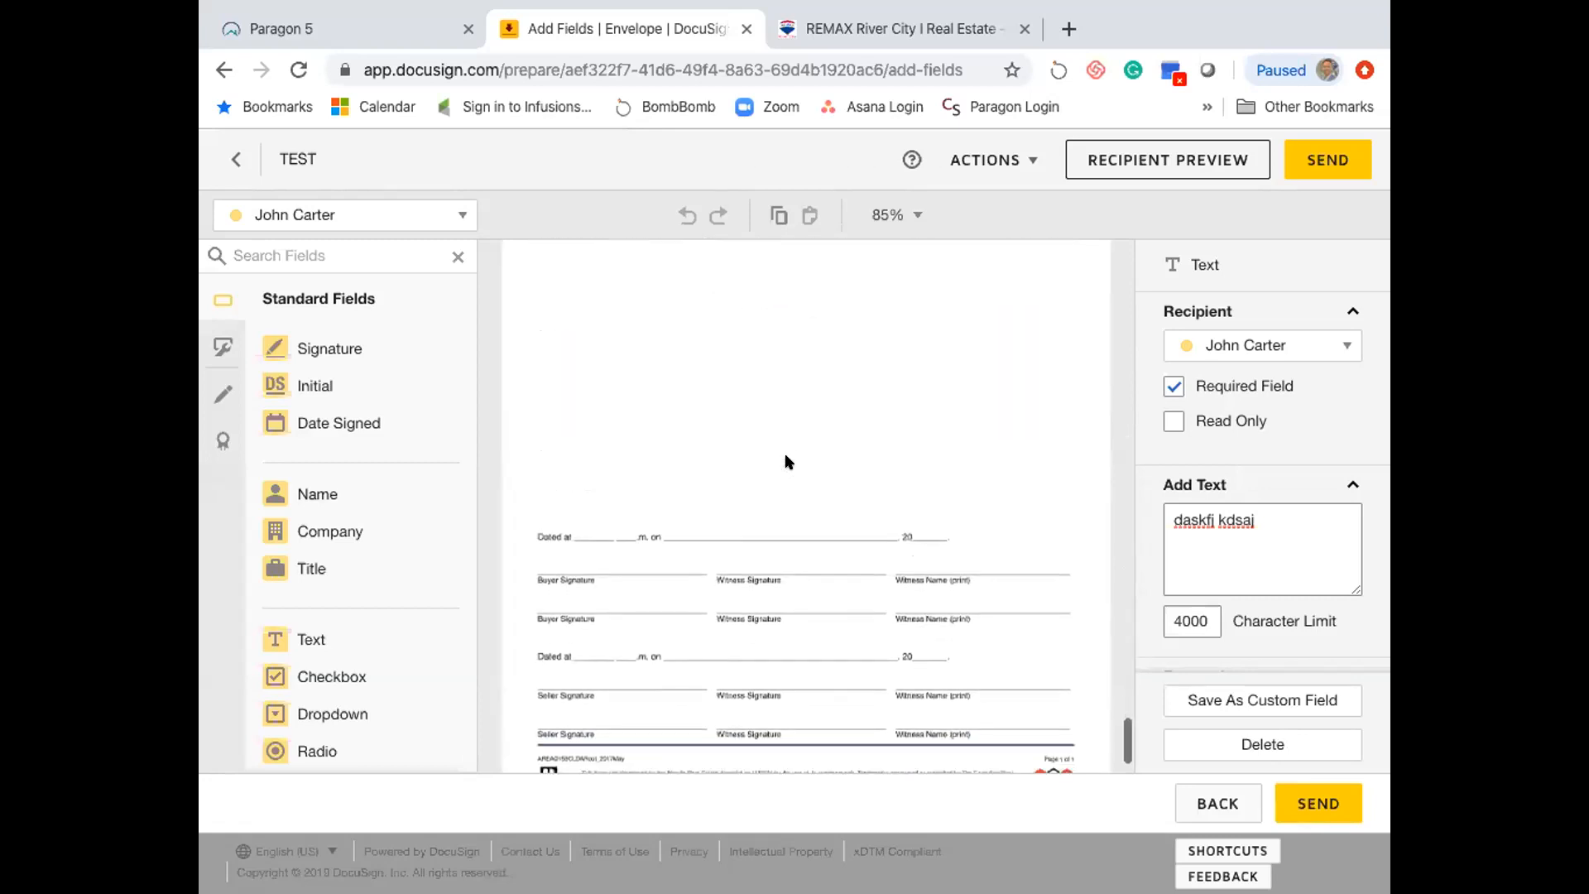
scroll(786, 462, up, 8)
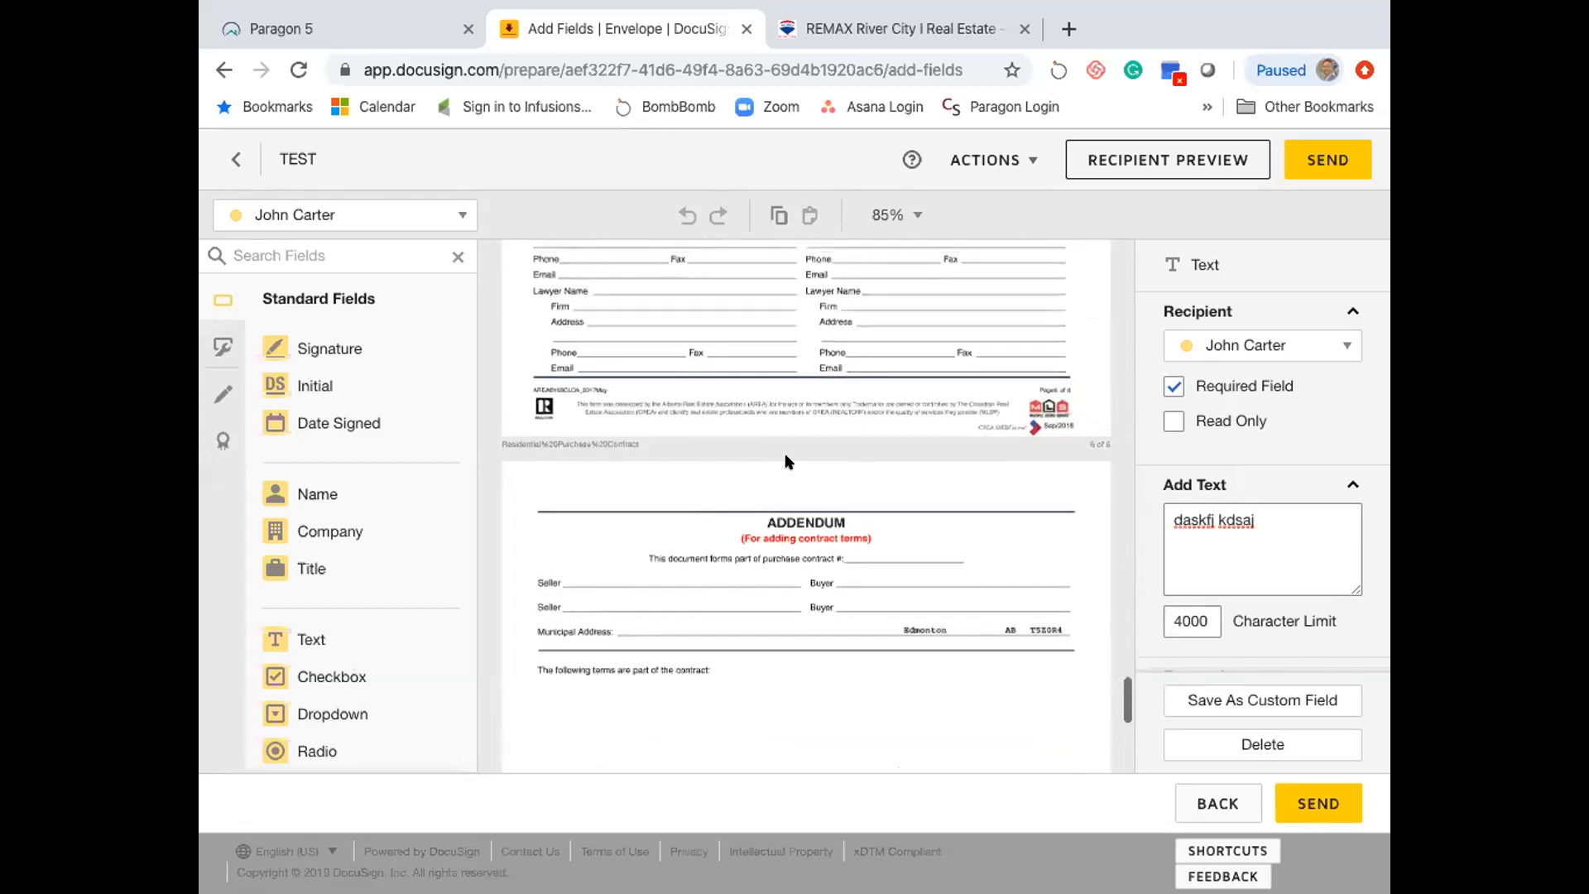
scroll(789, 462, up, 1)
scroll(787, 461, up, 3)
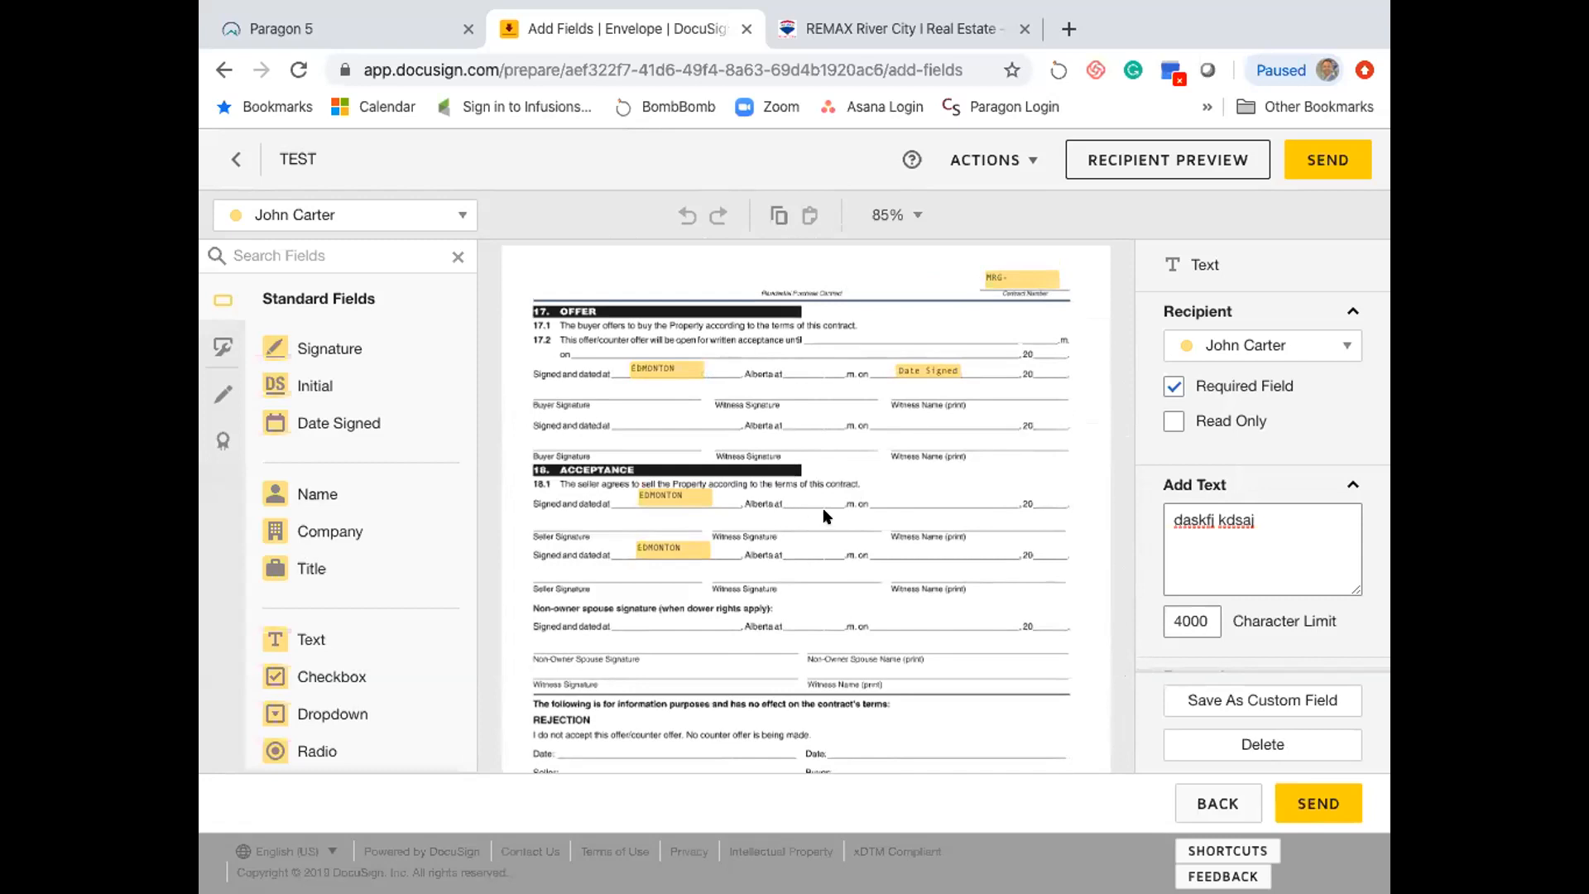
scroll(823, 513, down, 2)
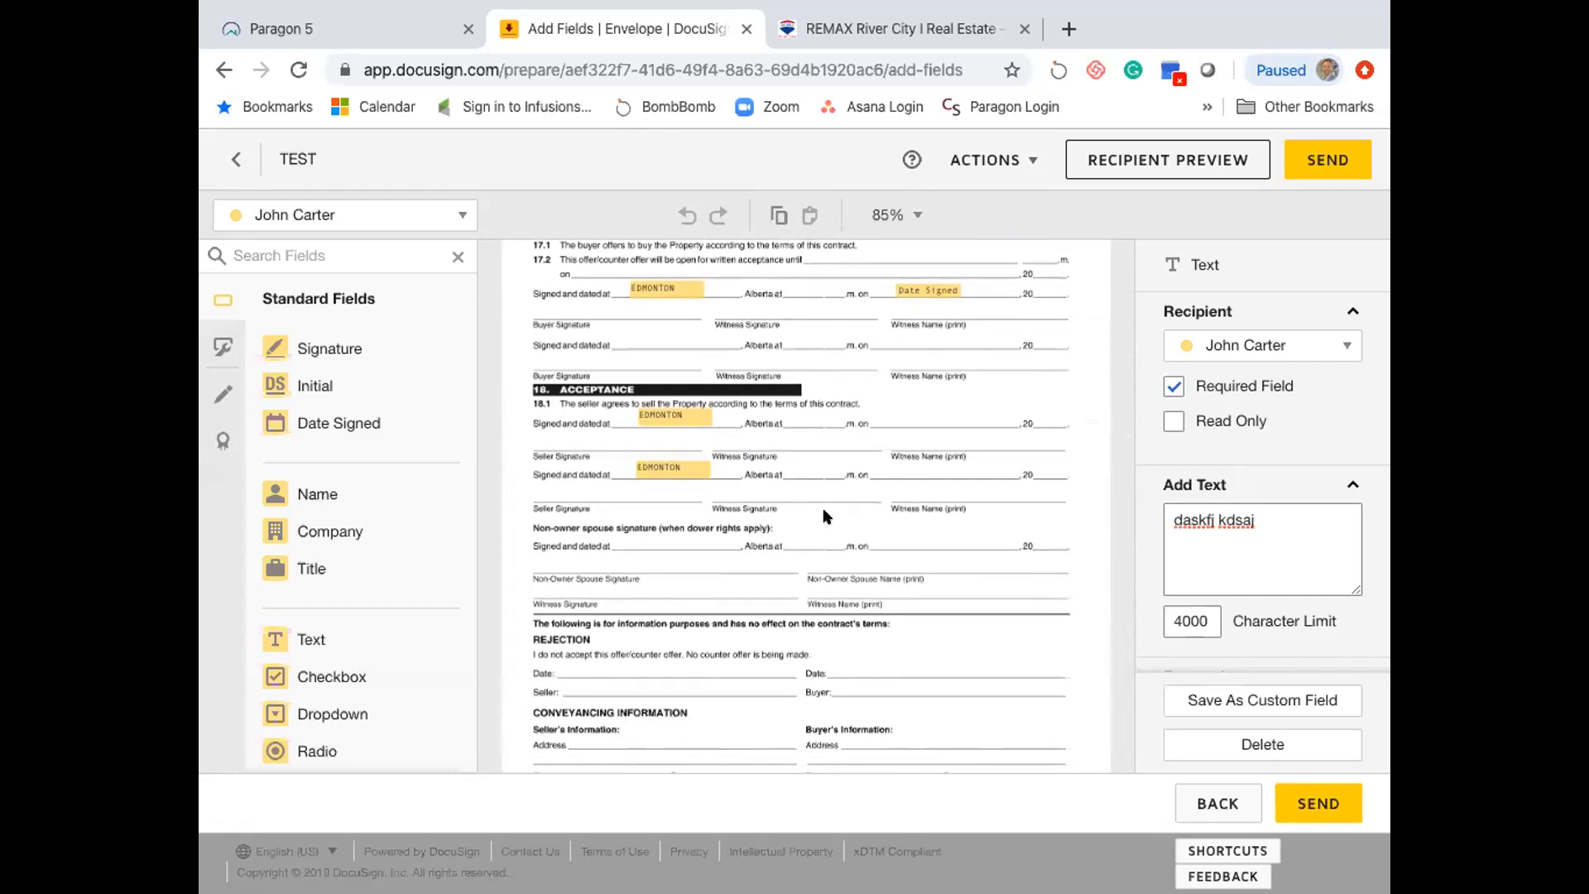
scroll(822, 508, down, 1)
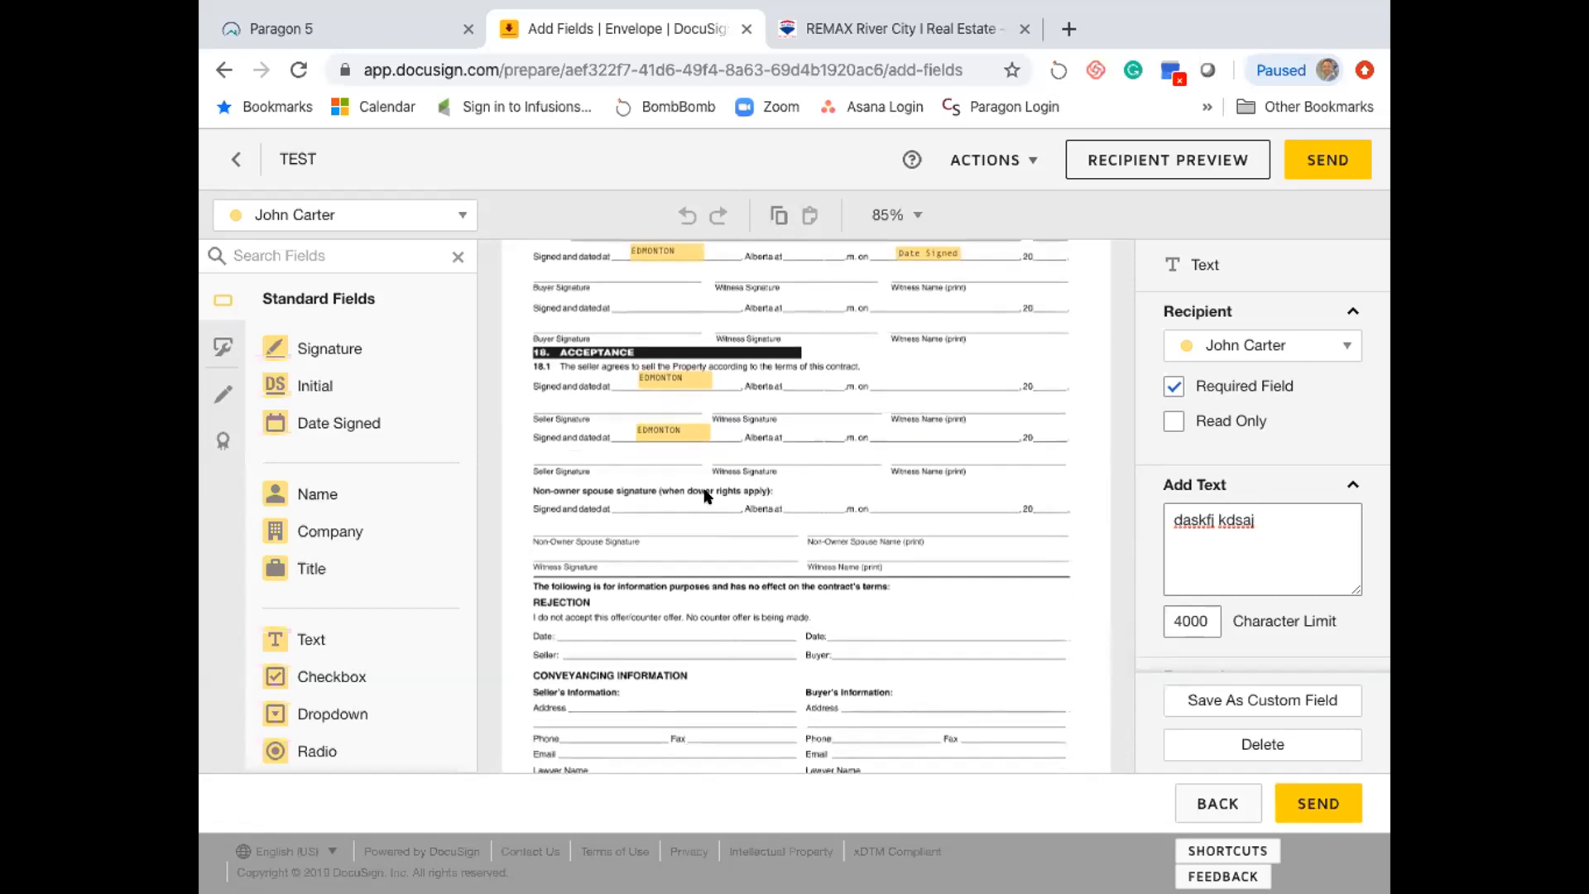
scroll(615, 464, up, 2)
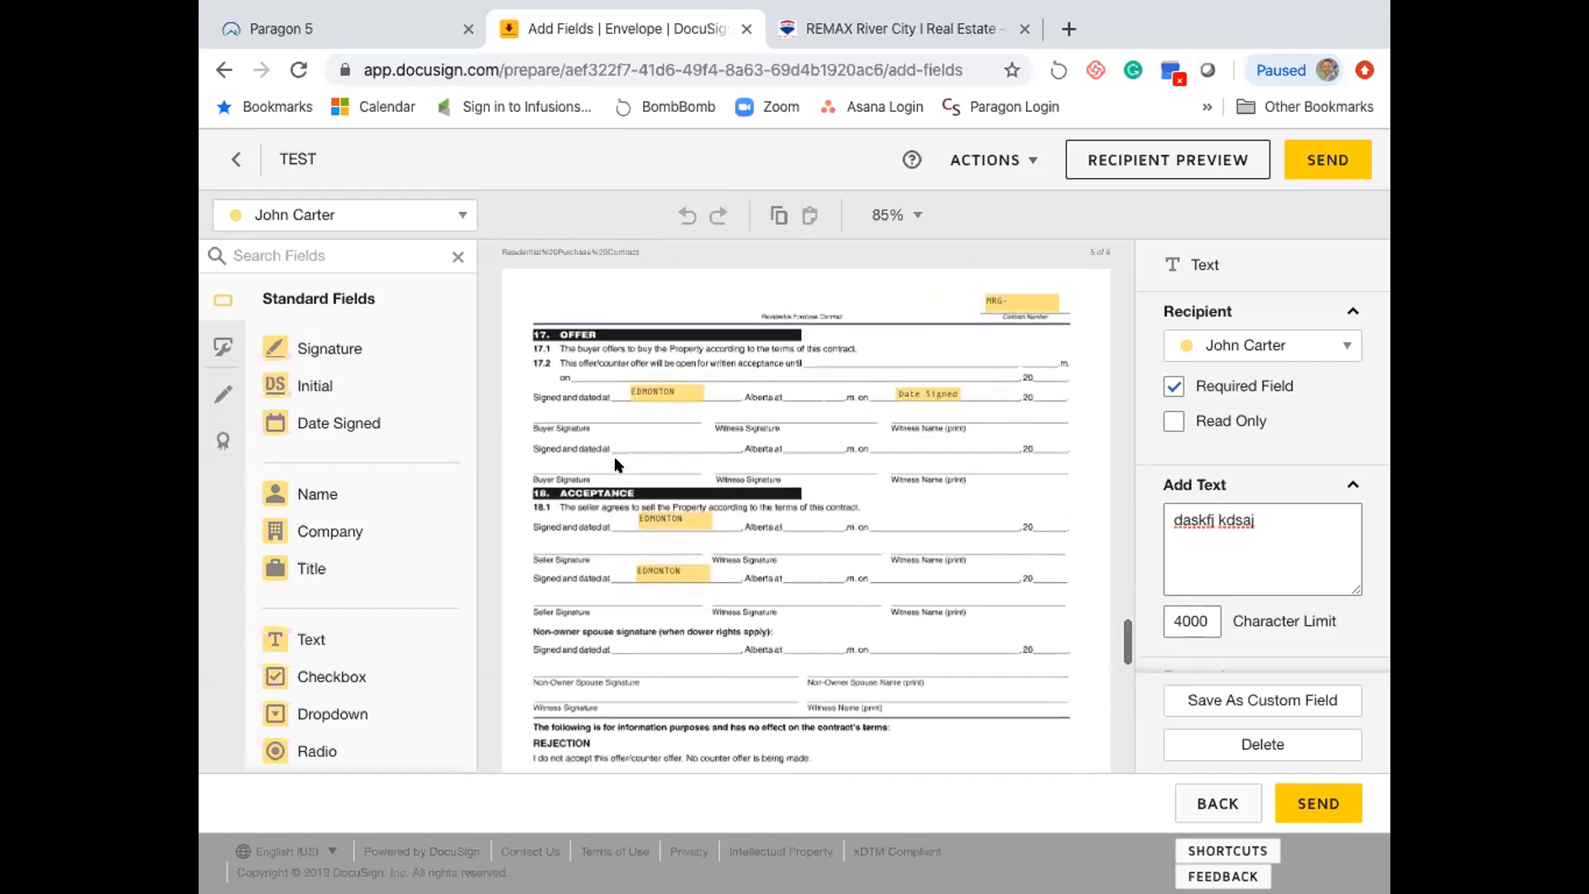
click(376, 211)
click(350, 292)
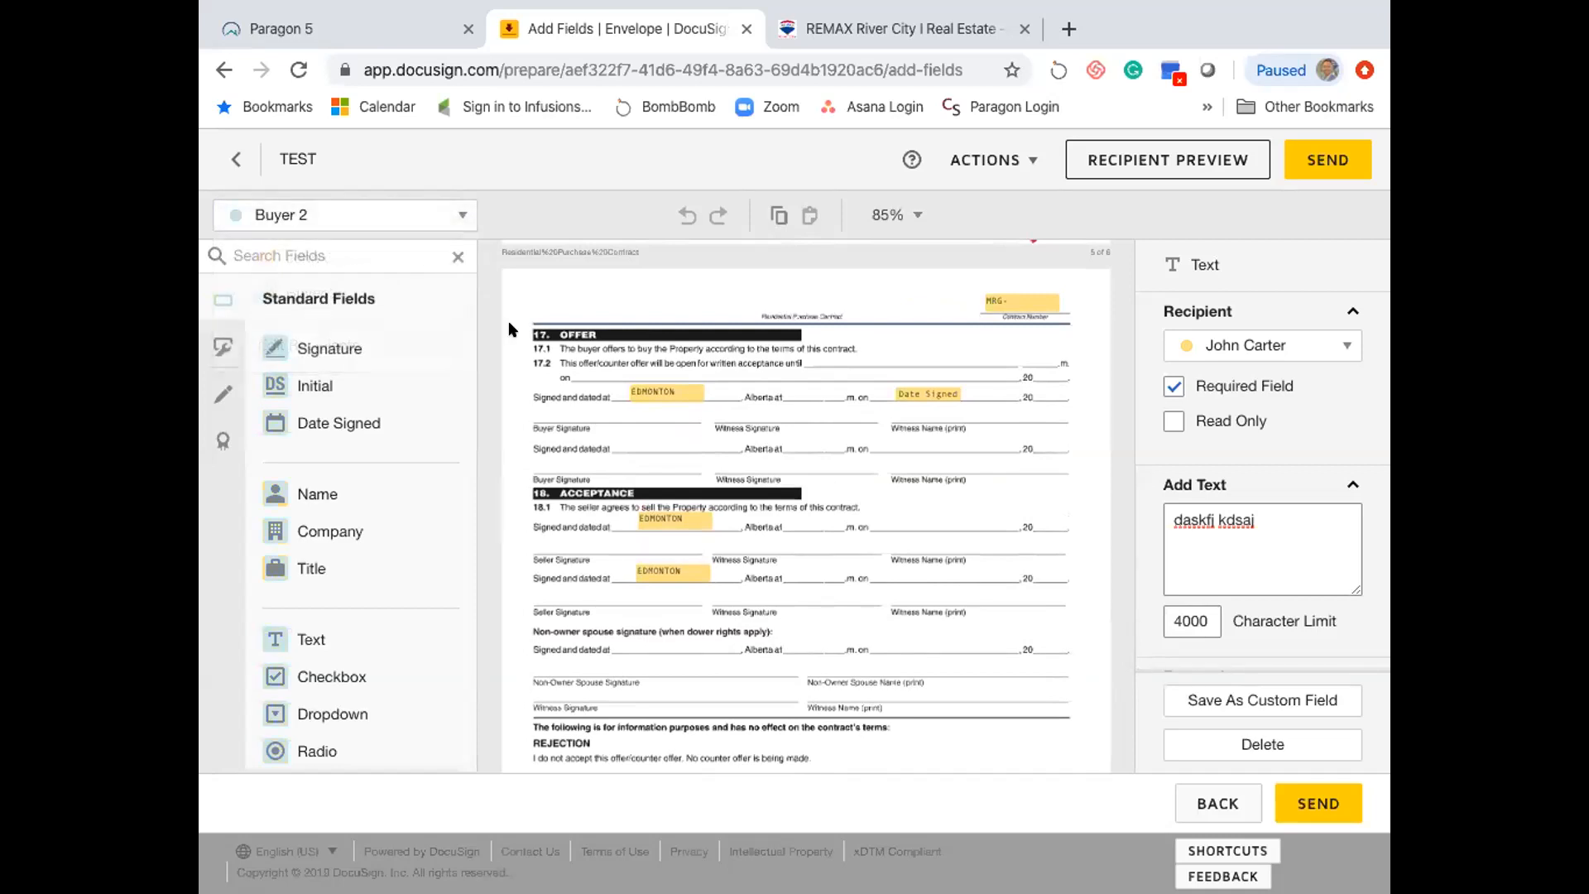
- Place Buyer 2's Initial fields on the buyer initials lines of pages 1 and 2
scroll(669, 376, up, 15)
scroll(669, 379, up, 9)
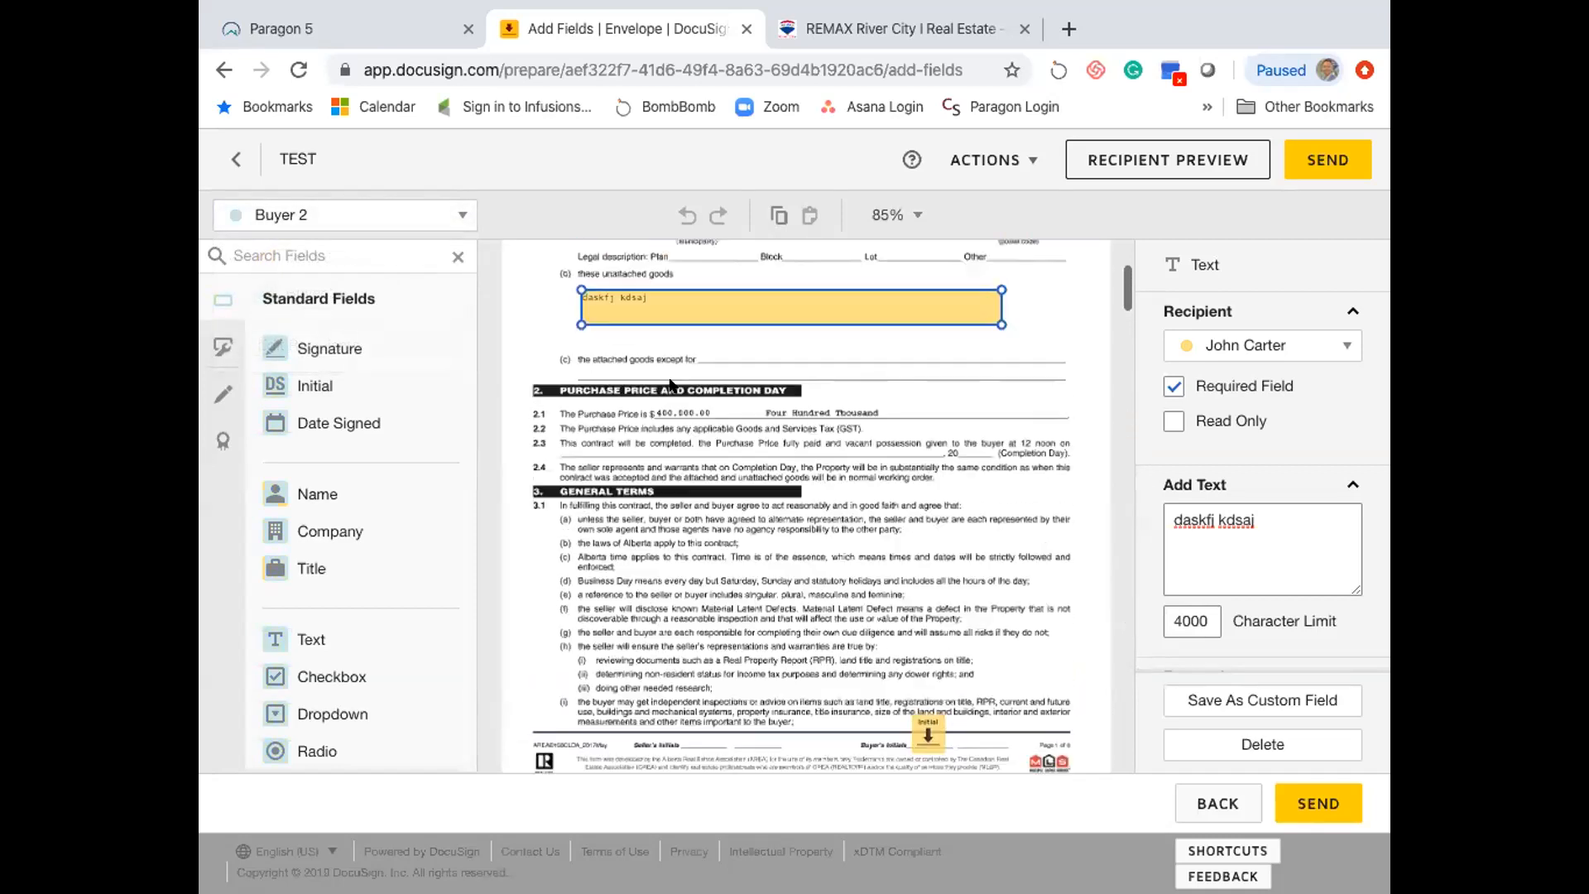
scroll(669, 379, down, 7)
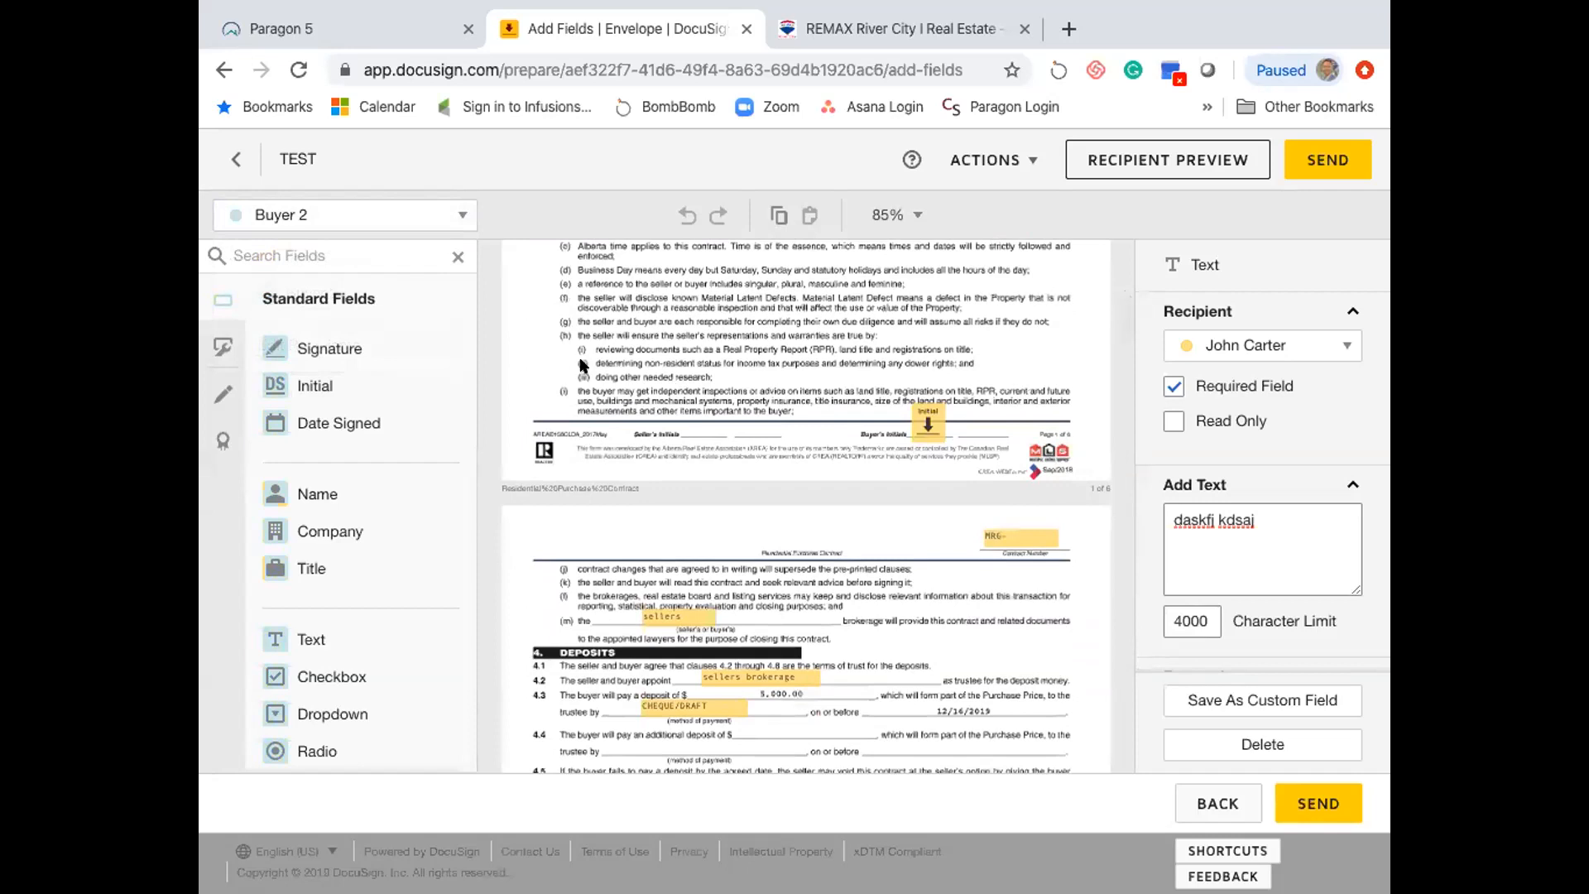
drag(345, 385, 960, 407)
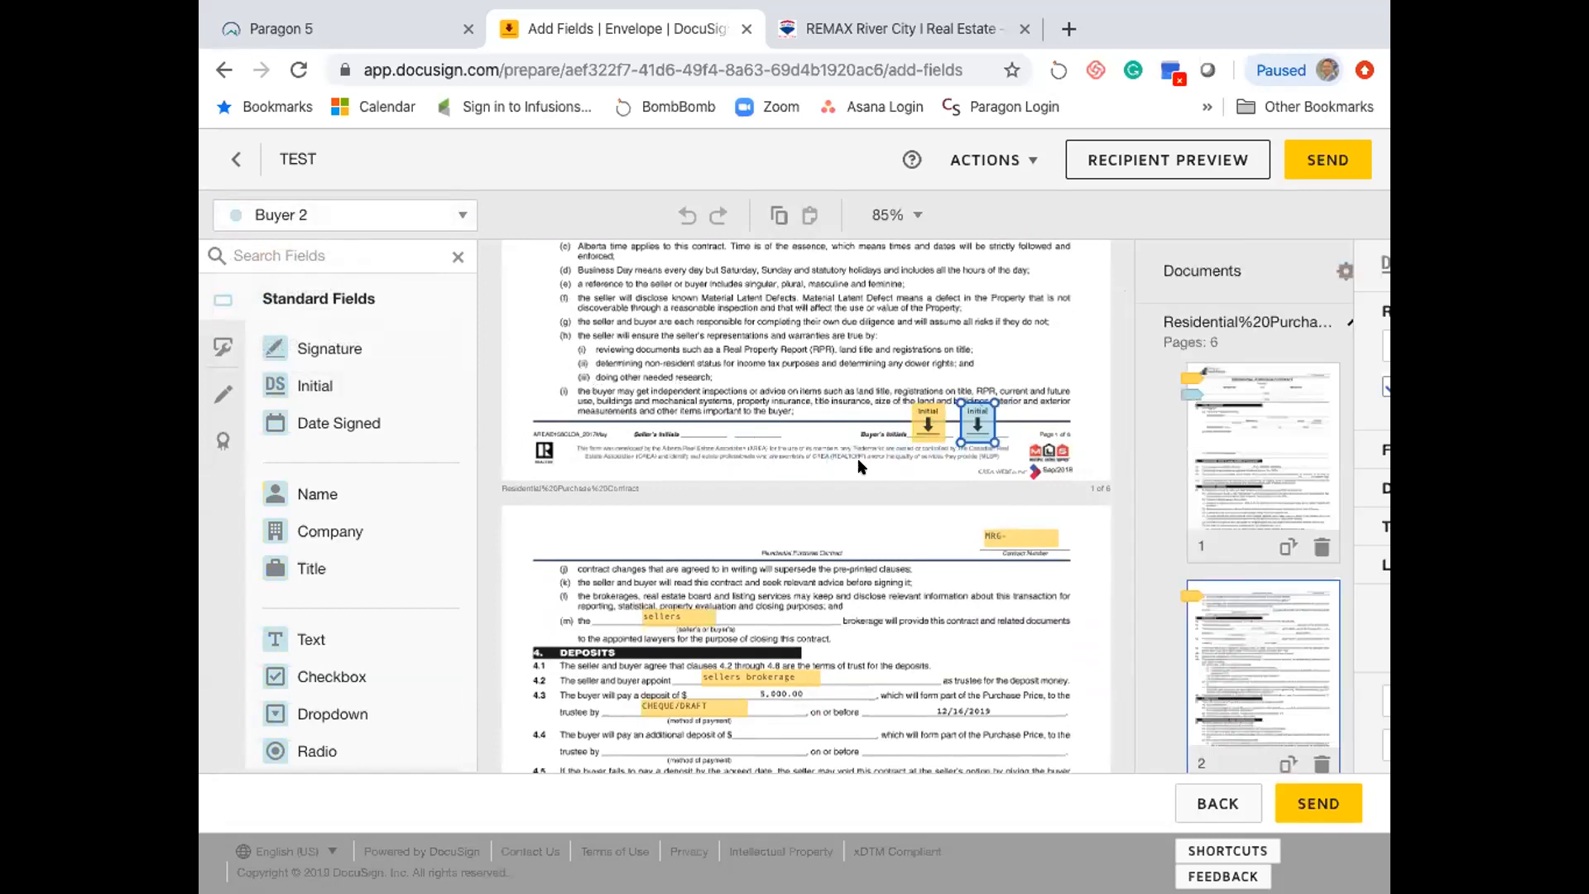
scroll(857, 458, down, 7)
drag(399, 385, 958, 589)
scroll(957, 584, down, 10)
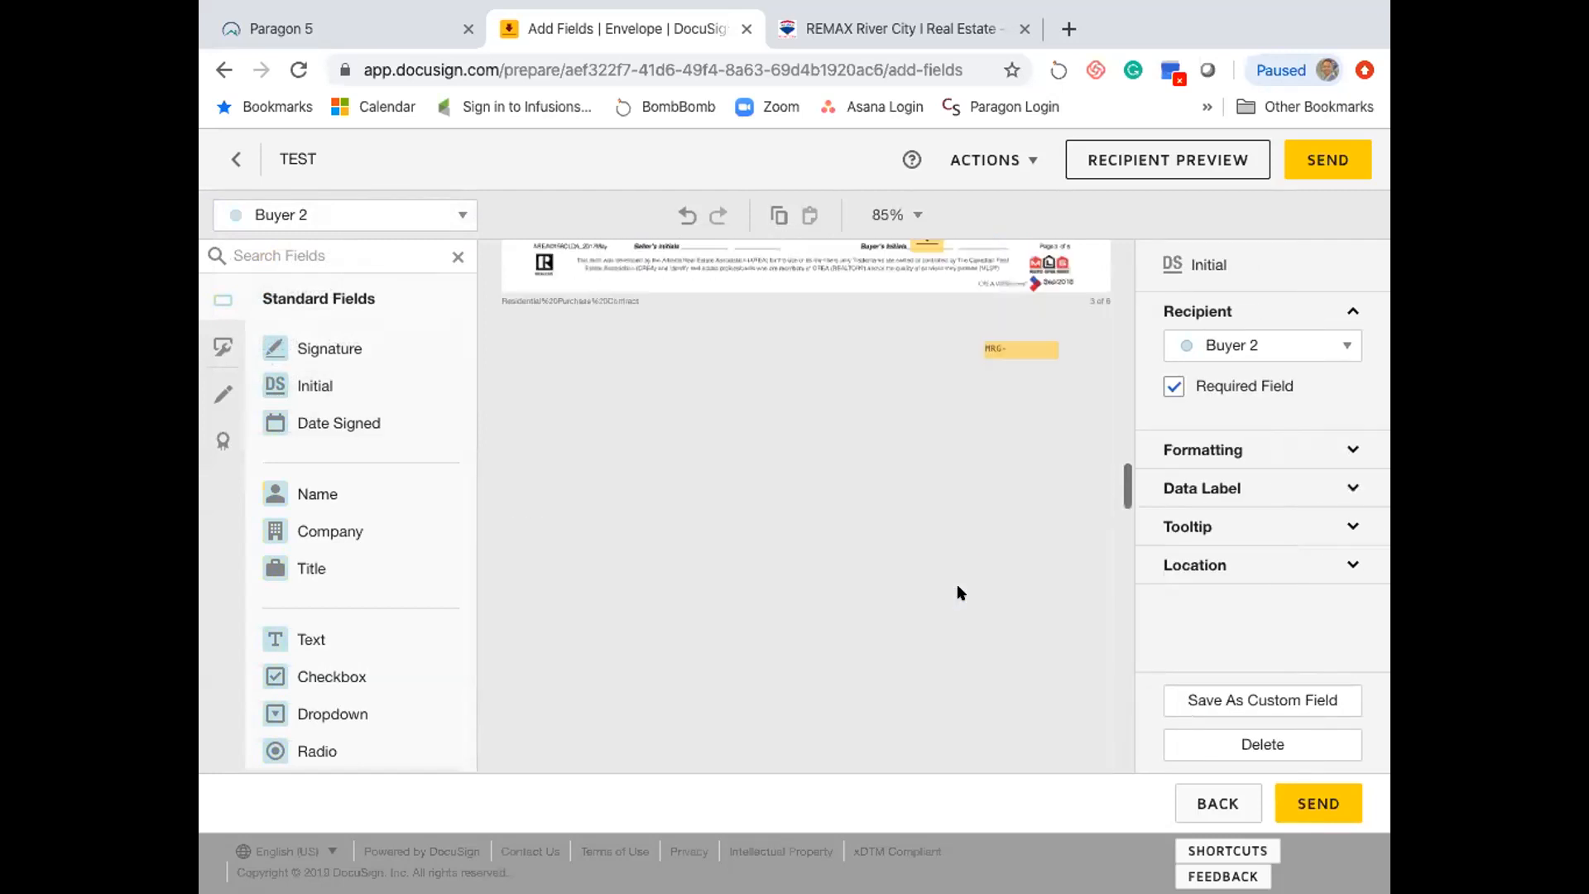
scroll(959, 592, down, 6)
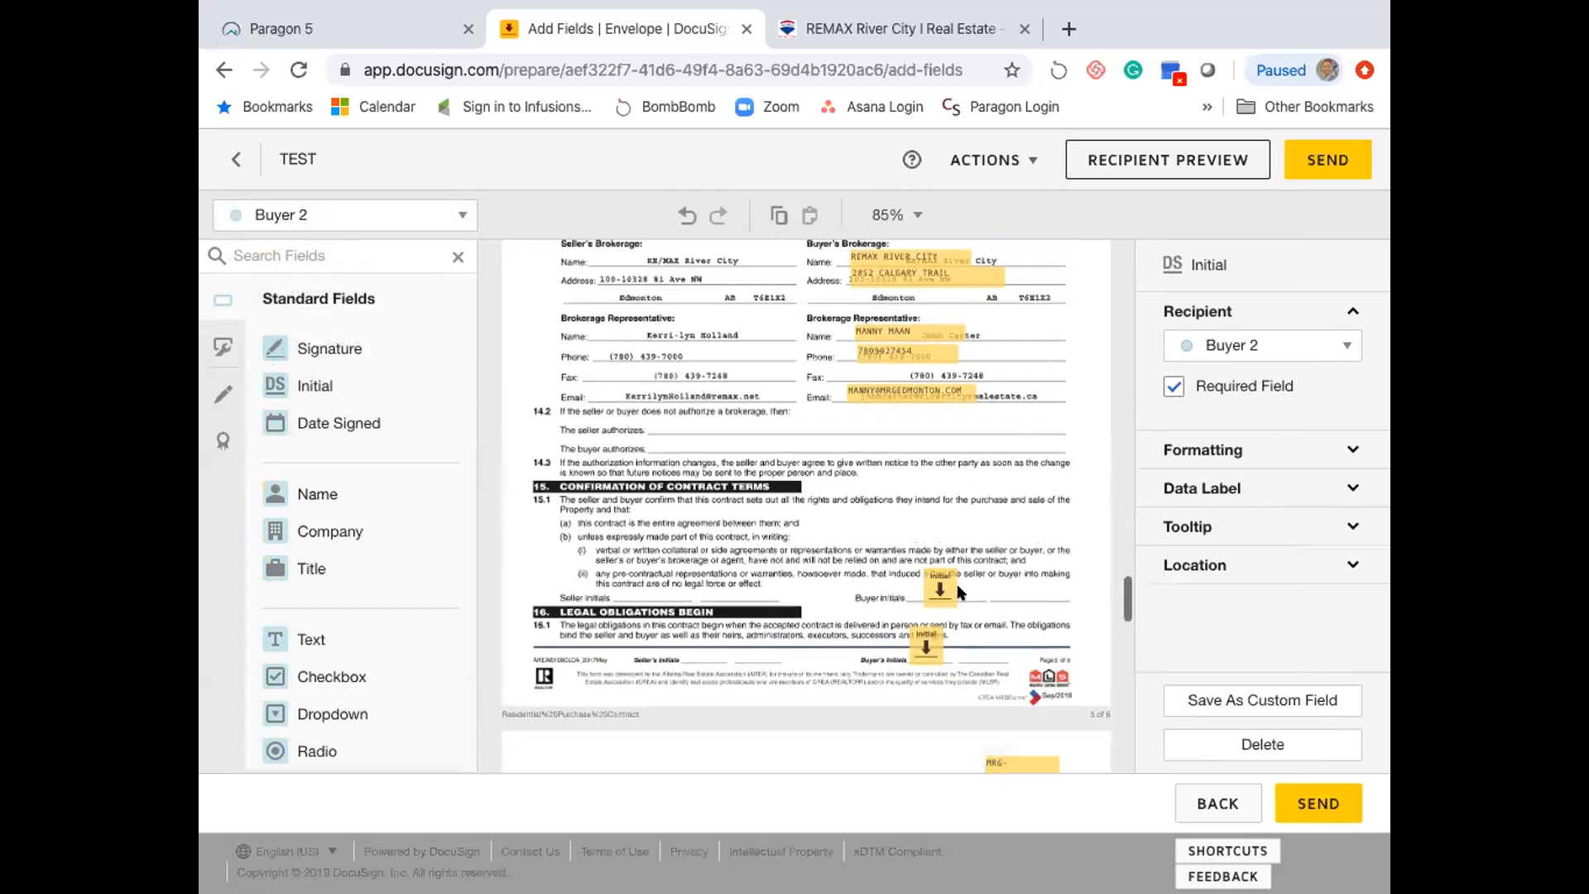
scroll(957, 591, up, 4)
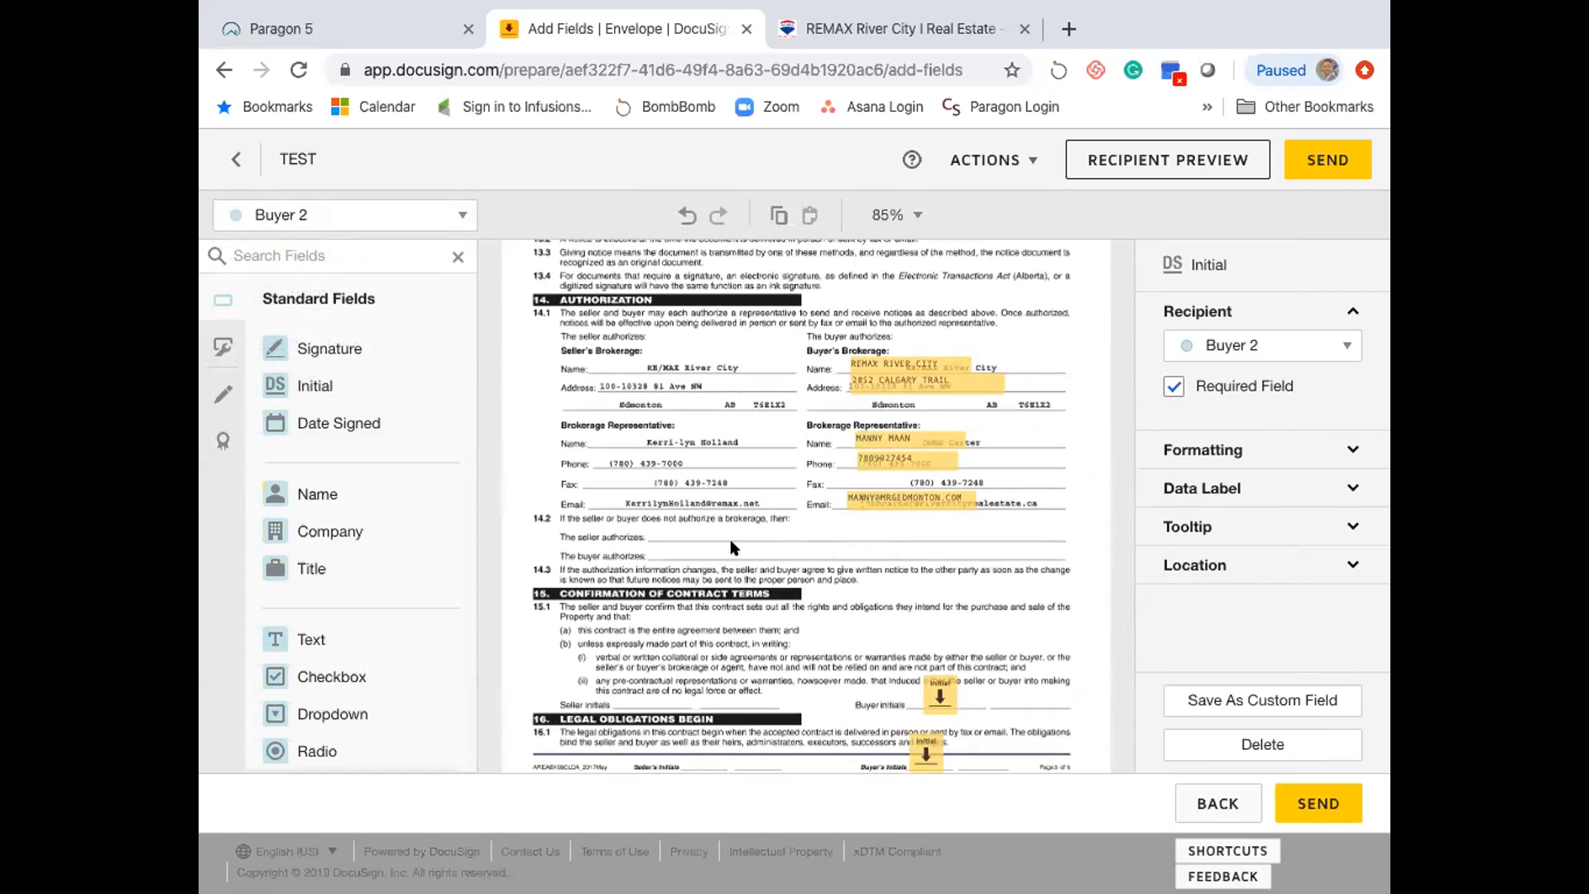
scroll(347, 497, down, 1)
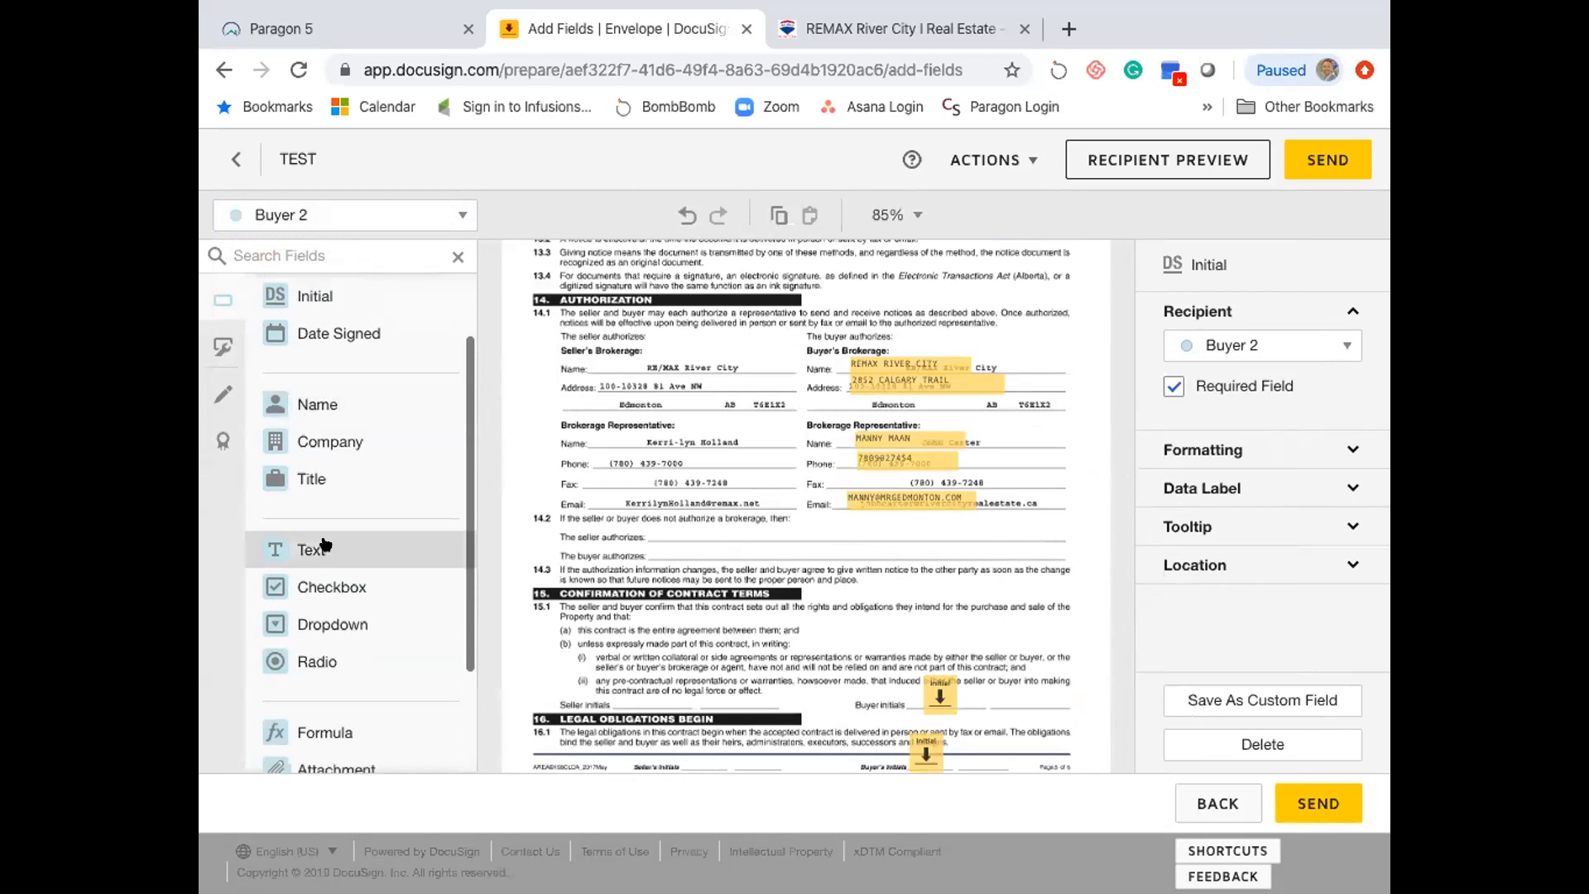
scroll(326, 544, down, 1)
scroll(326, 544, up, 1)
scroll(326, 544, up, 1)
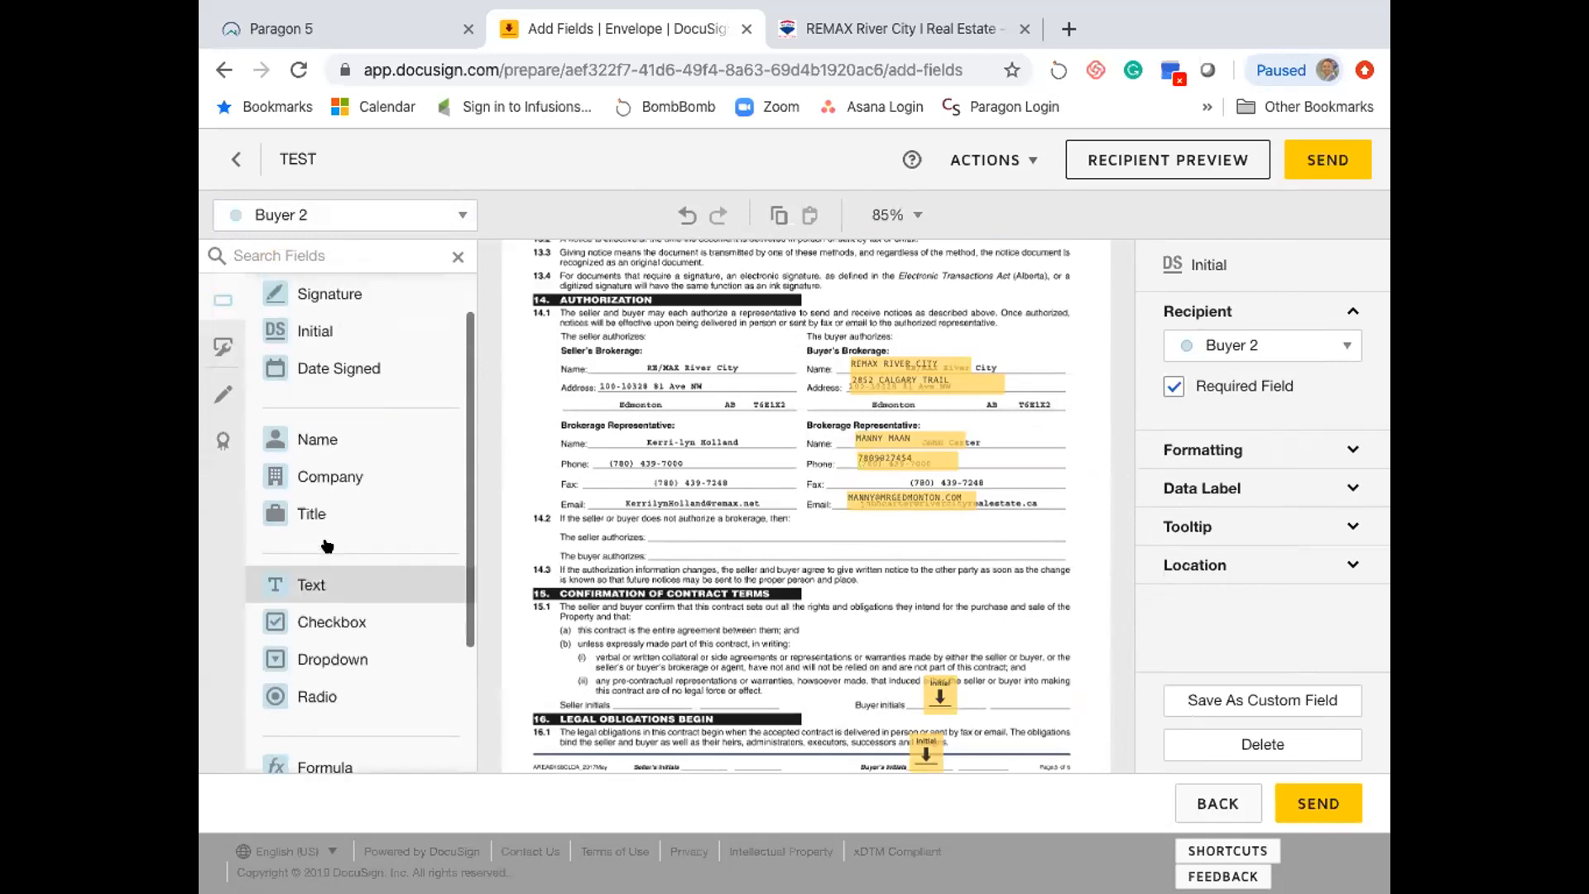
scroll(612, 508, down, 1)
scroll(613, 508, down, 8)
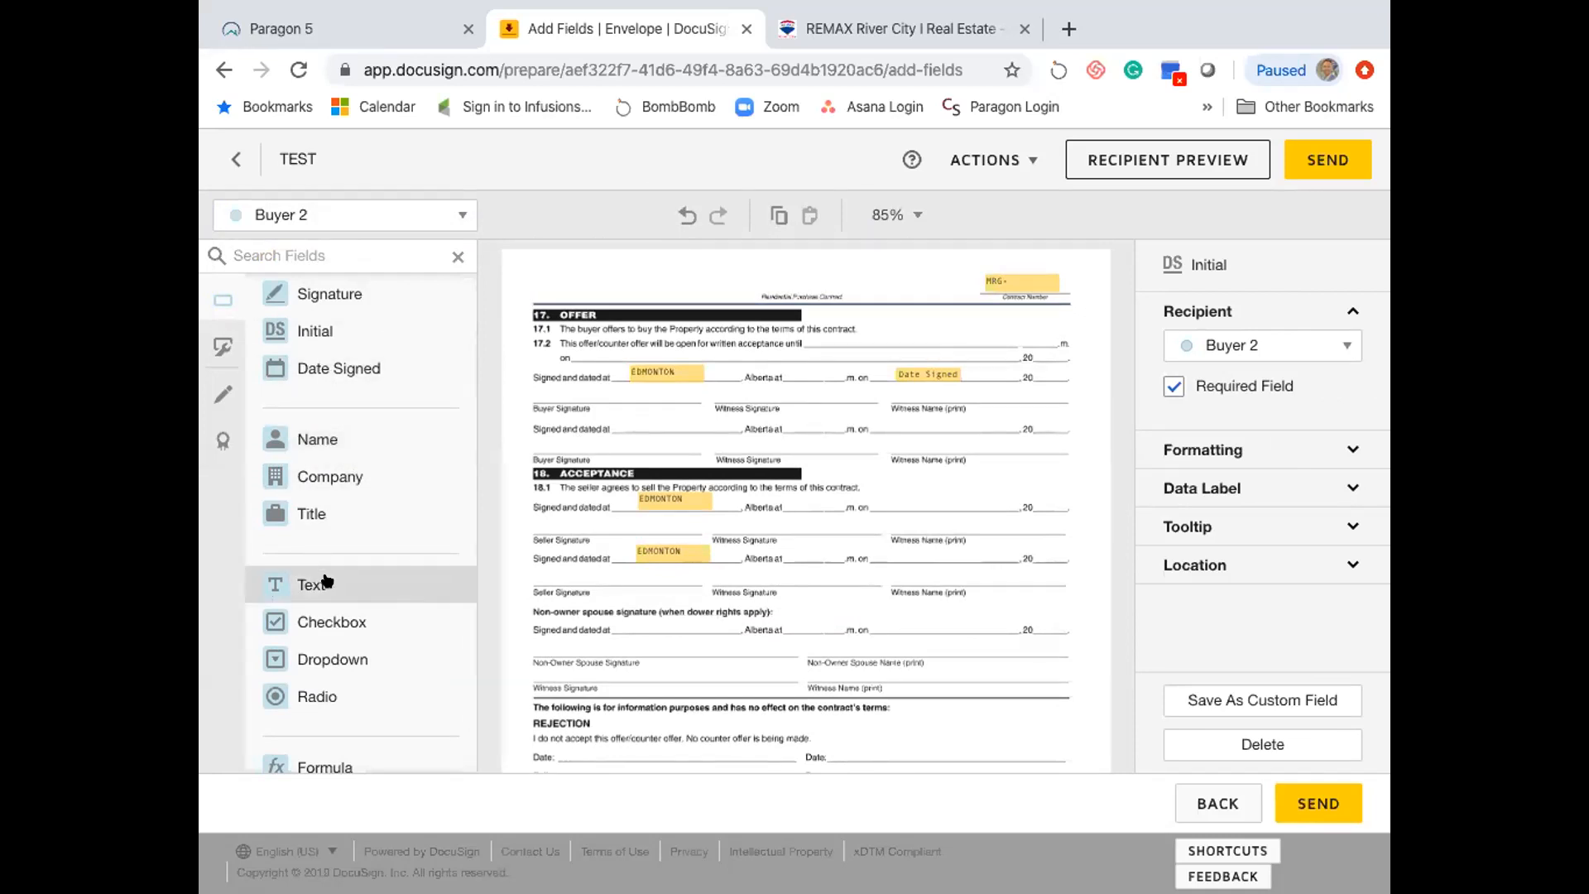
- Add Buyer 2's signed-at text field and signature fields for both buyers in section 17 Offer
mouse_move(325, 581)
mouse_down()
mouse_move(496, 530)
mouse_move(629, 413)
mouse_up()
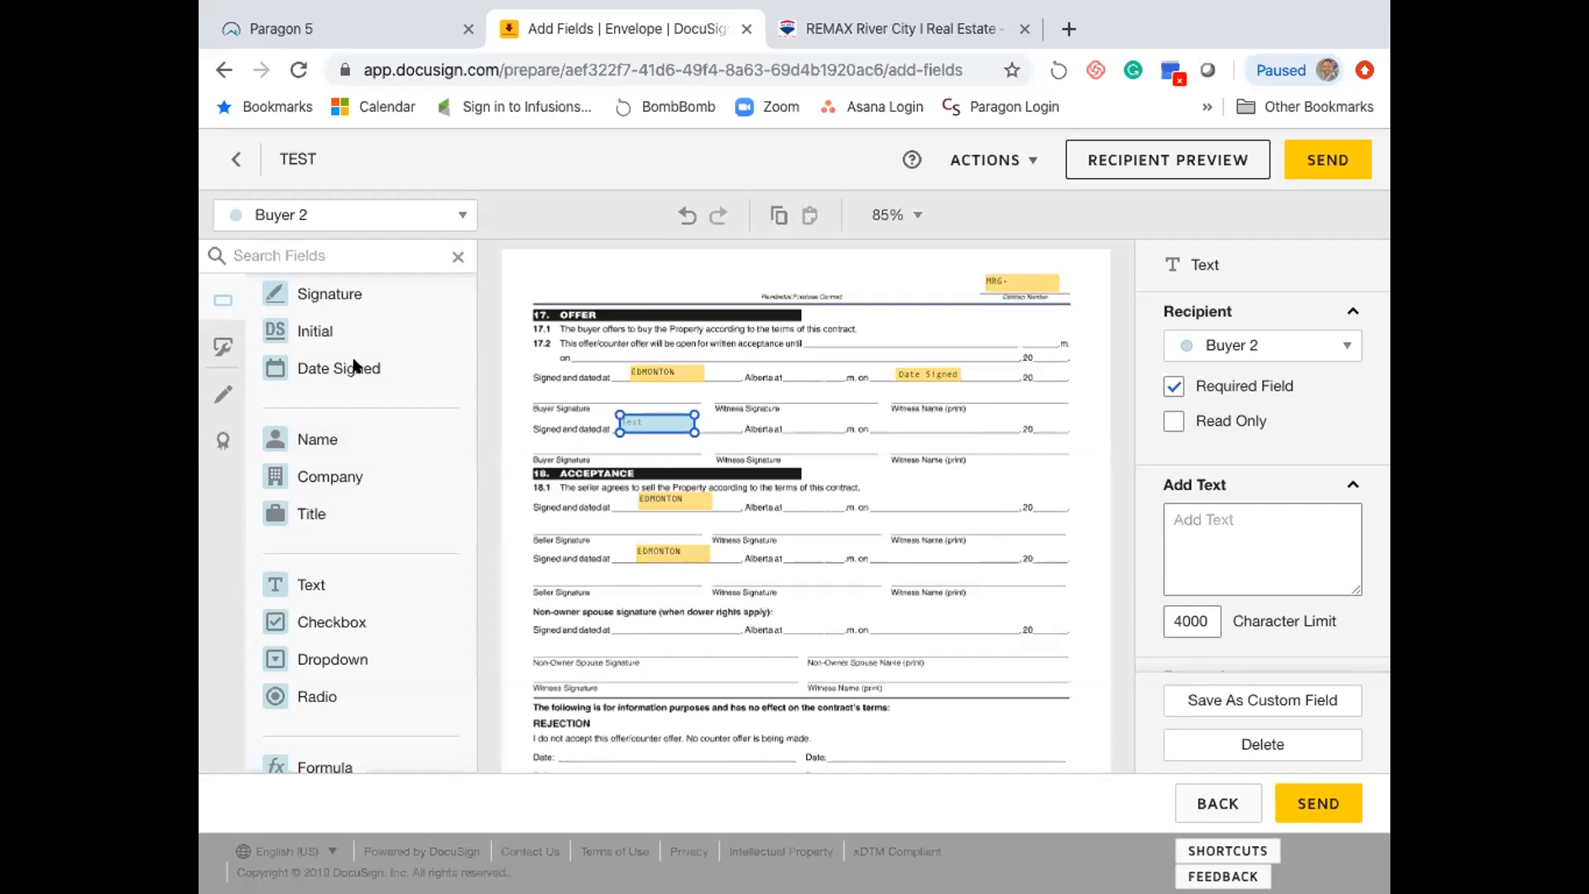
mouse_move(326, 310)
mouse_down()
mouse_move(564, 436)
mouse_move(539, 418)
mouse_up()
click(356, 215)
click(309, 257)
drag(291, 295, 532, 369)
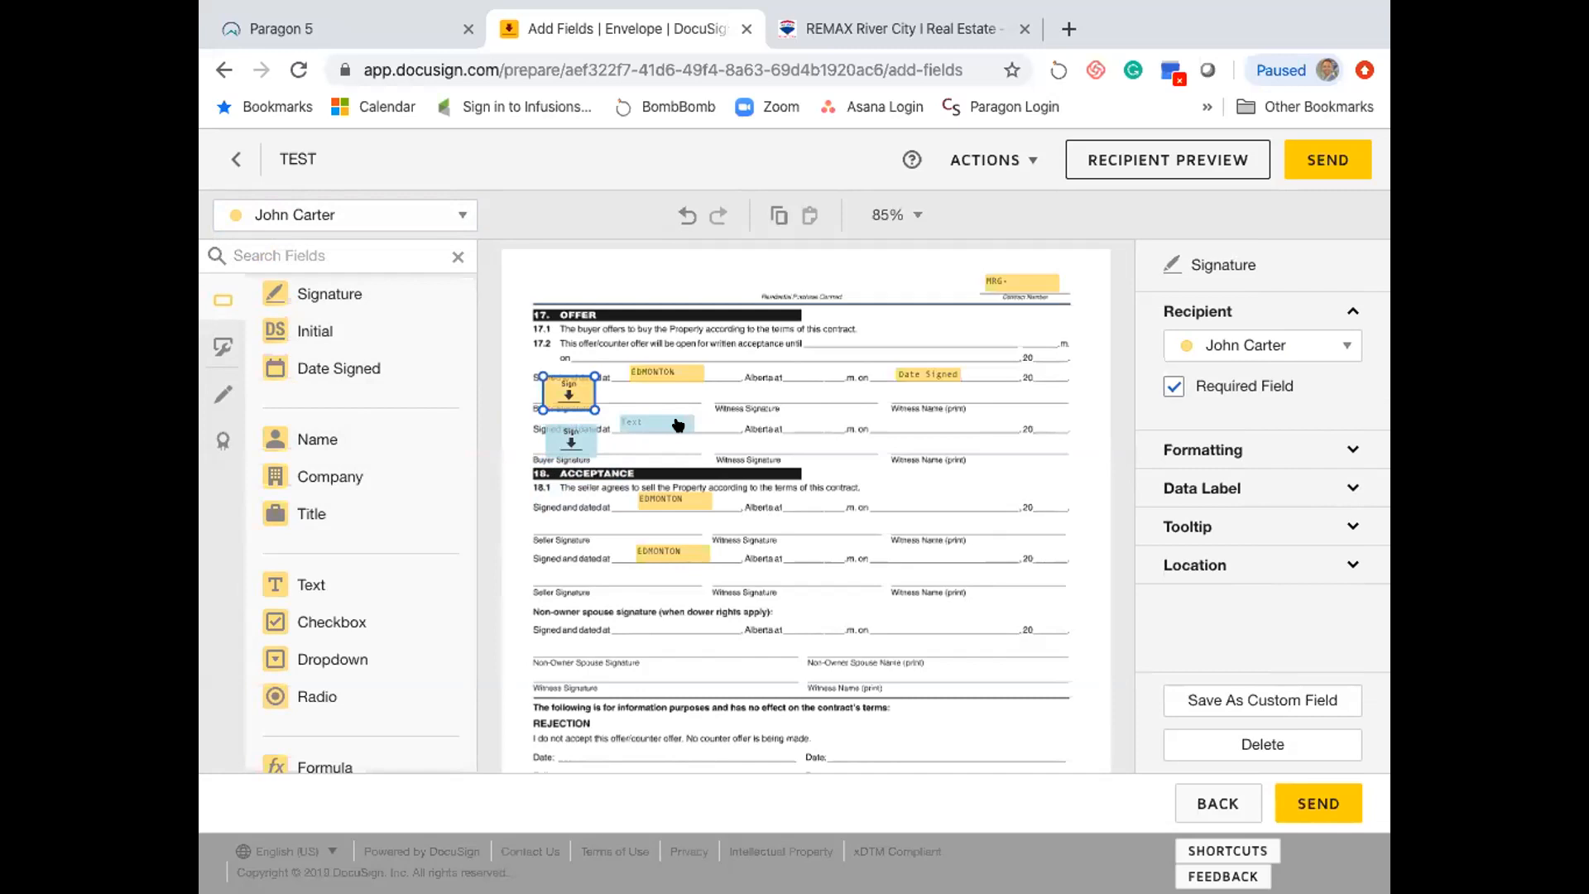
click(824, 457)
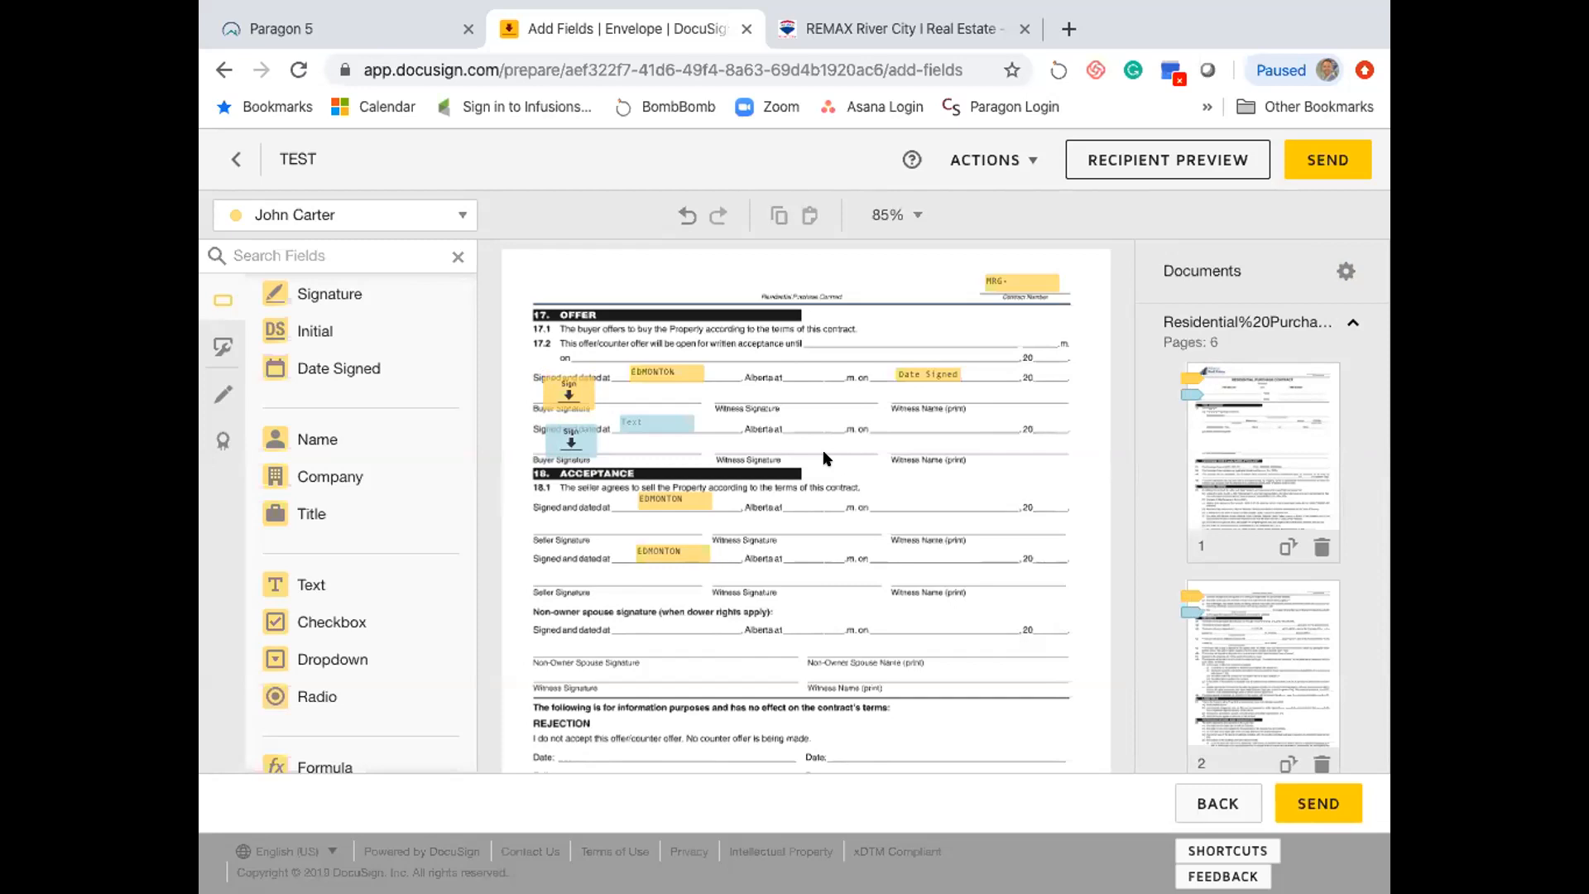
- Place a Date Signed field for Buyer 2 beside the second Witness Name line
click(348, 207)
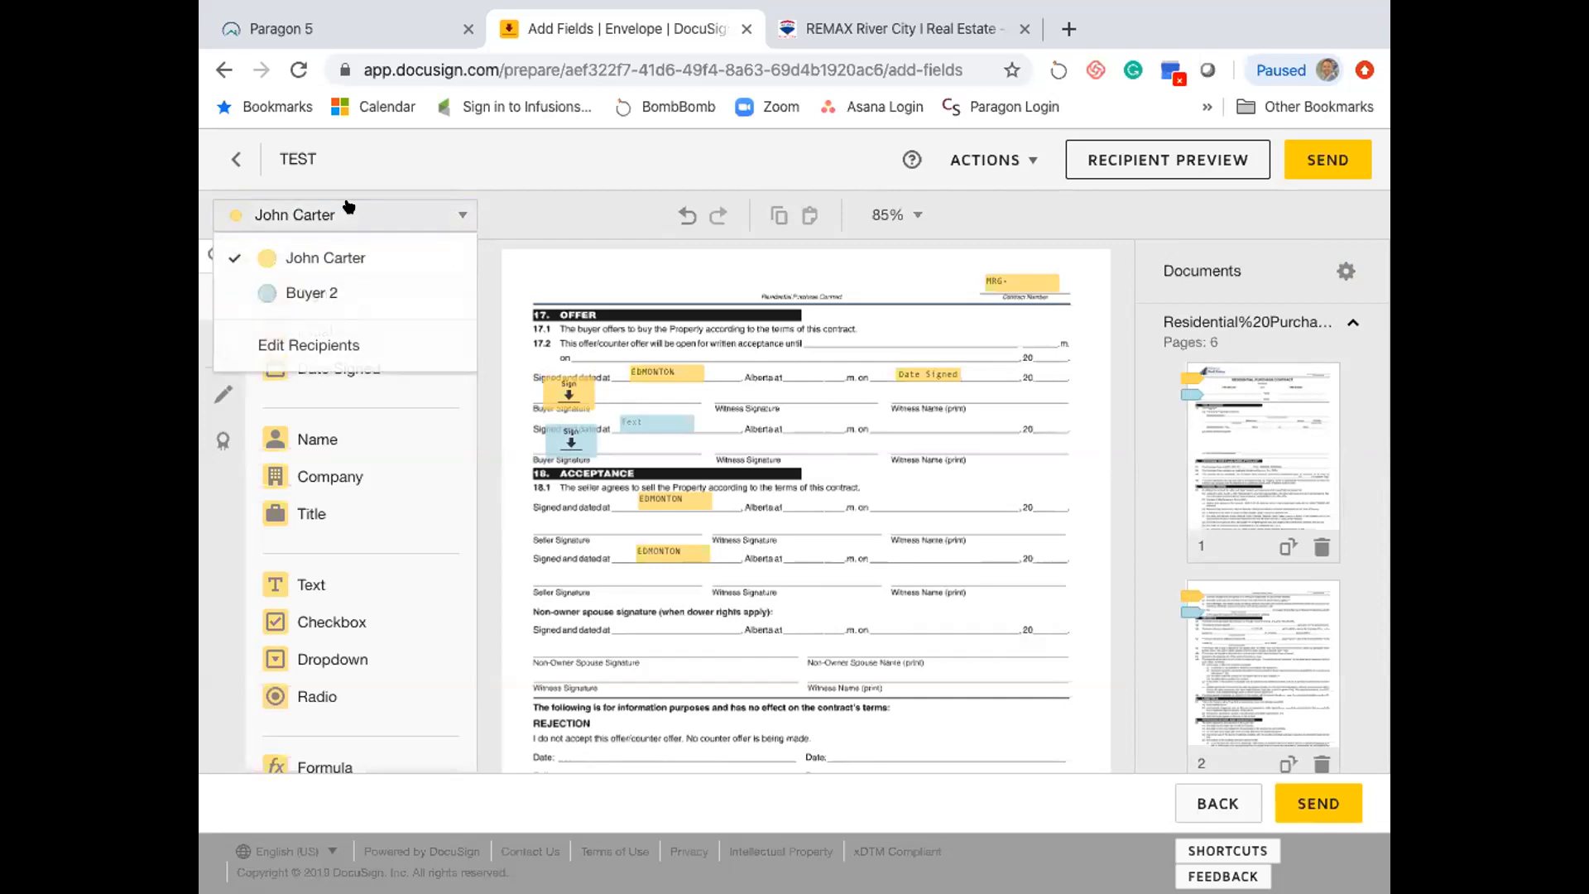
click(528, 208)
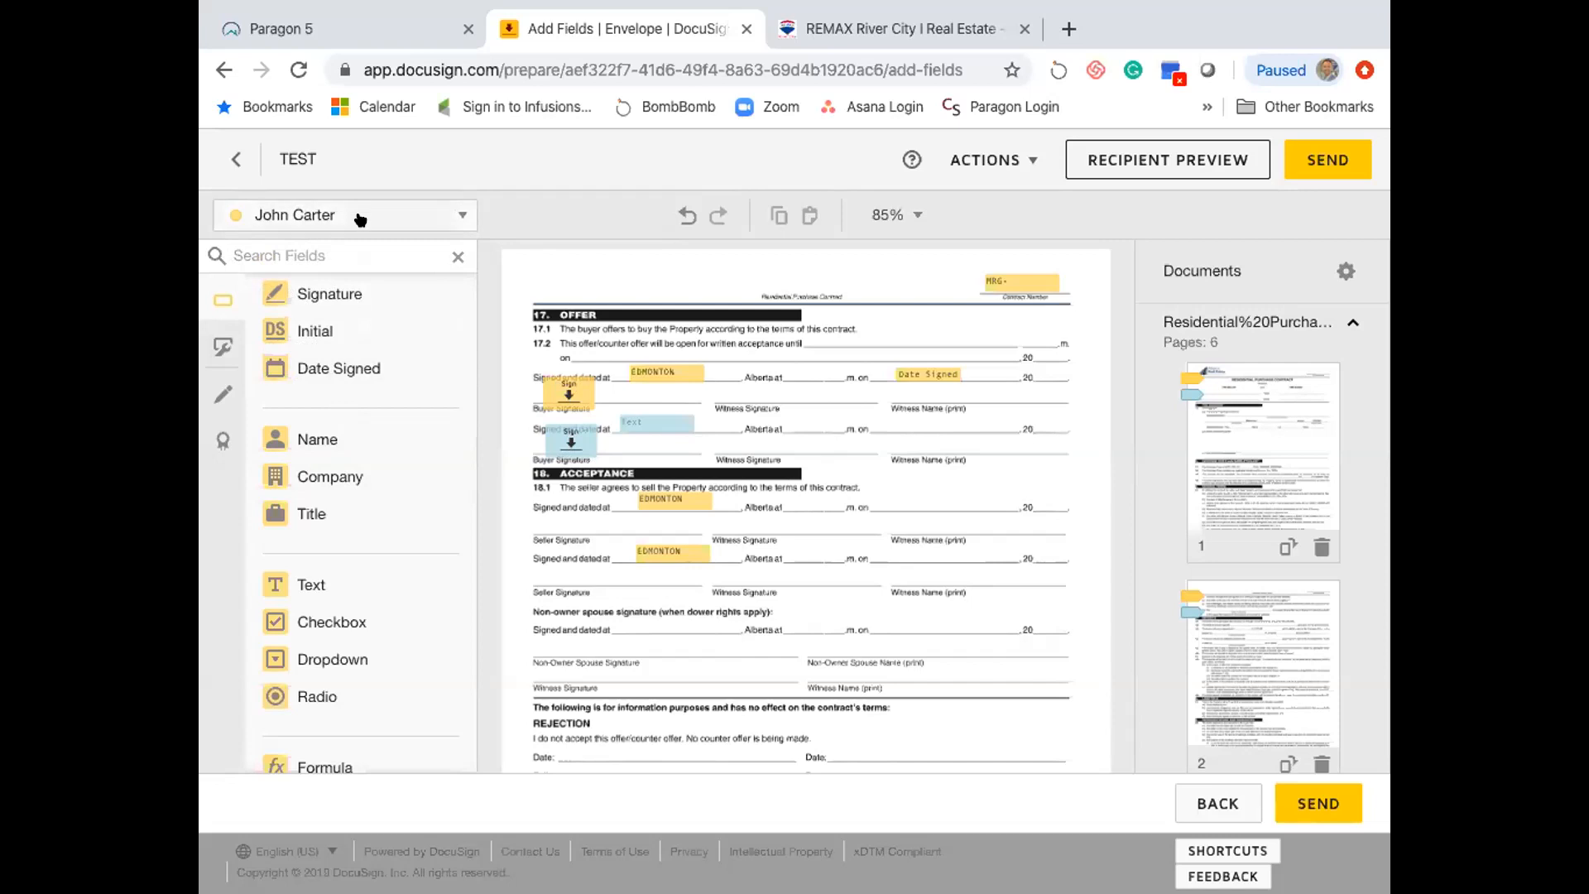
click(446, 216)
click(341, 296)
click(319, 369)
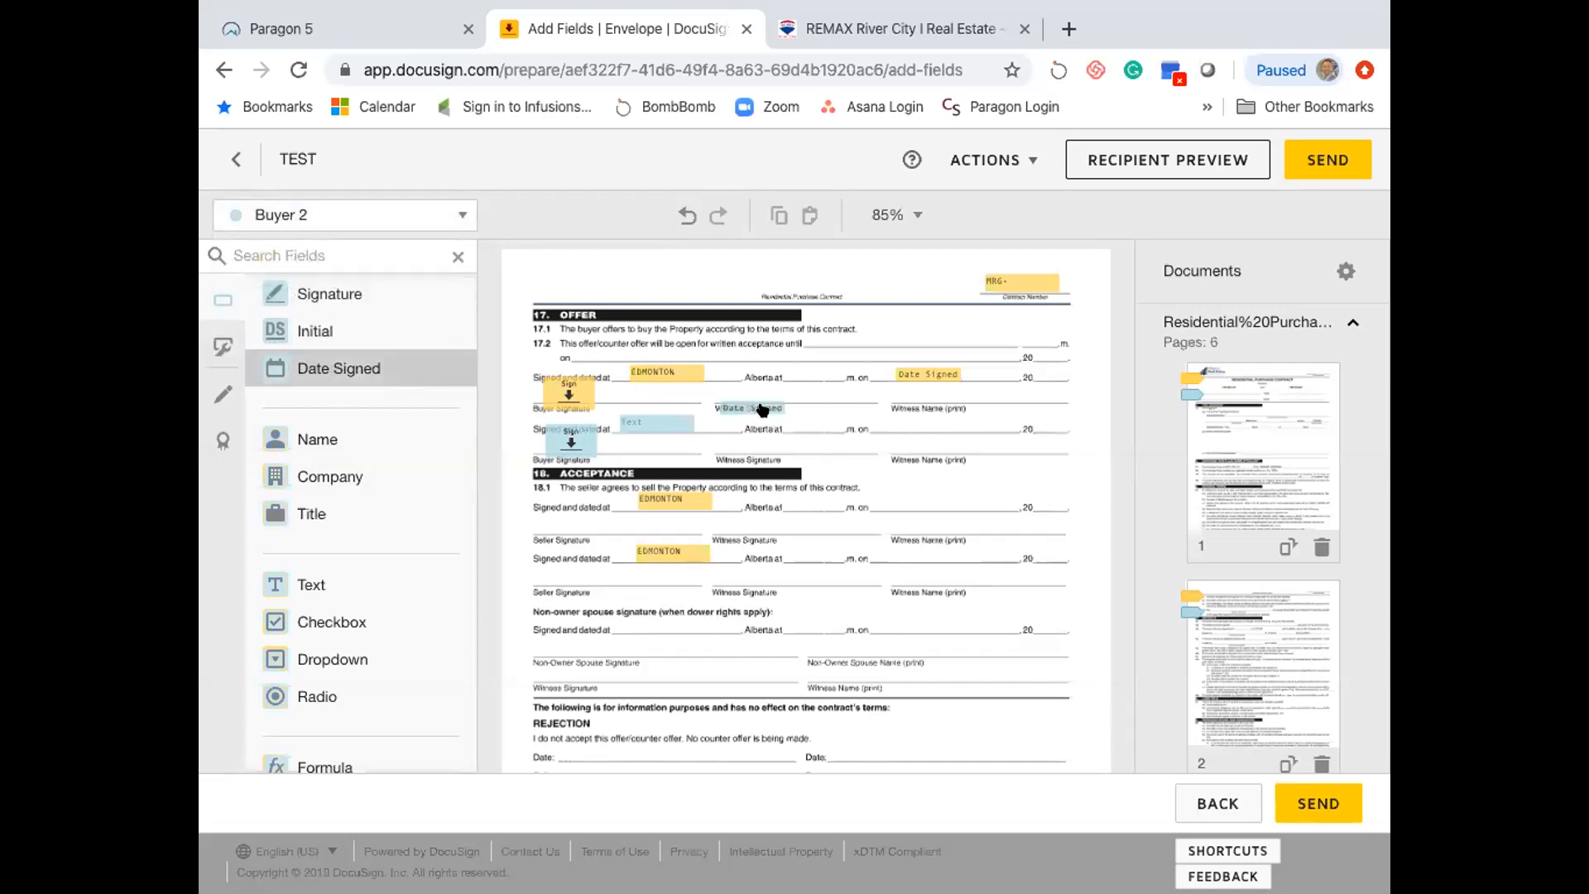
click(886, 412)
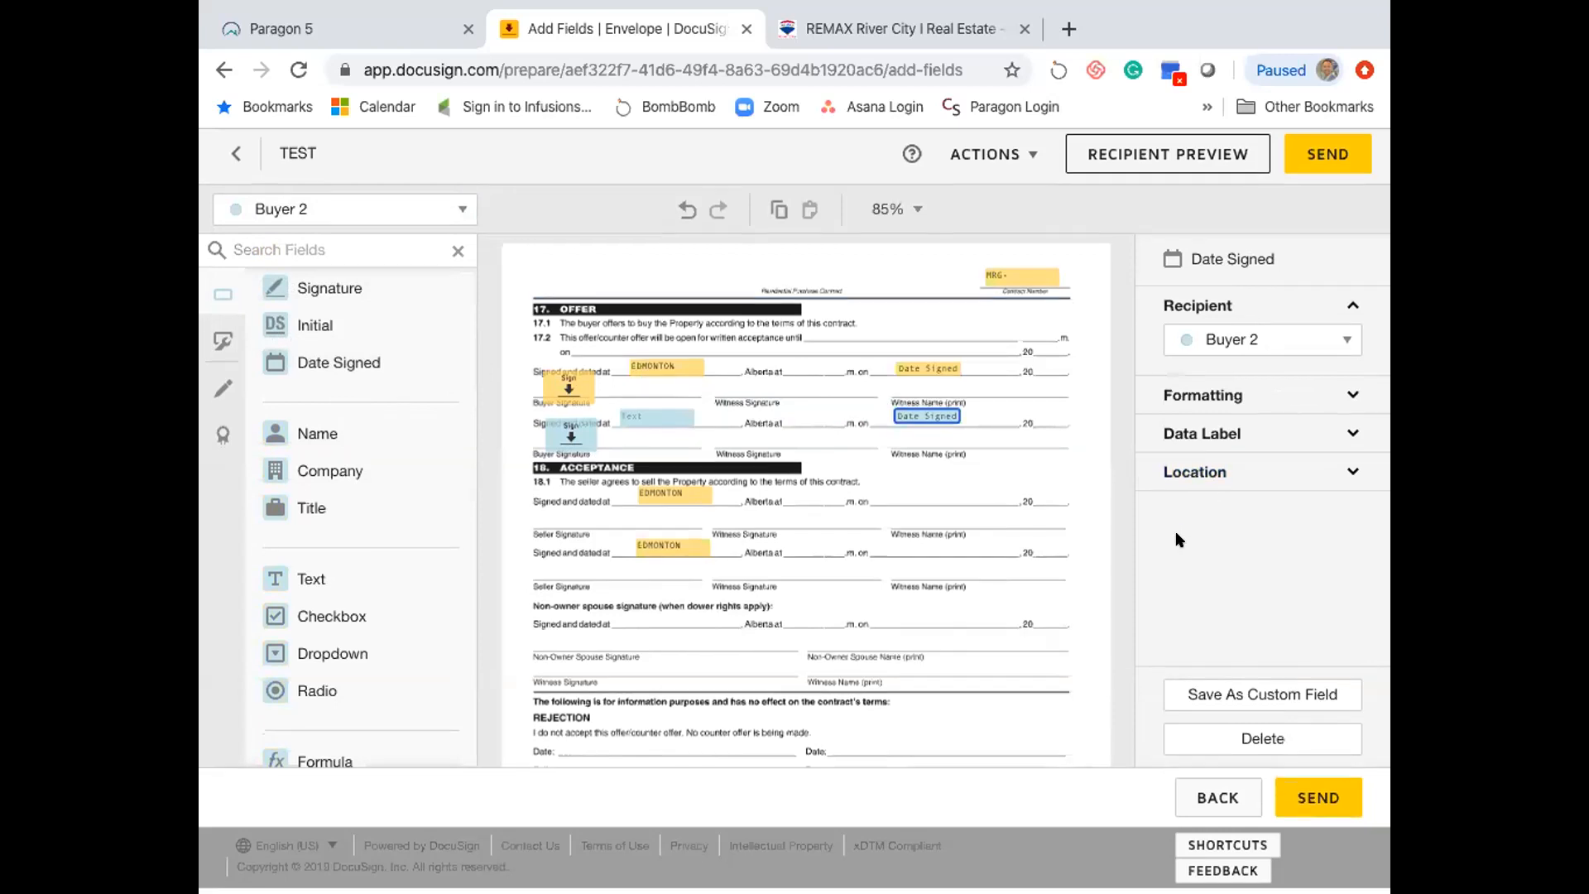
- Check the Date Signed field's location, then preview the contract as Buyer 2
click(1340, 477)
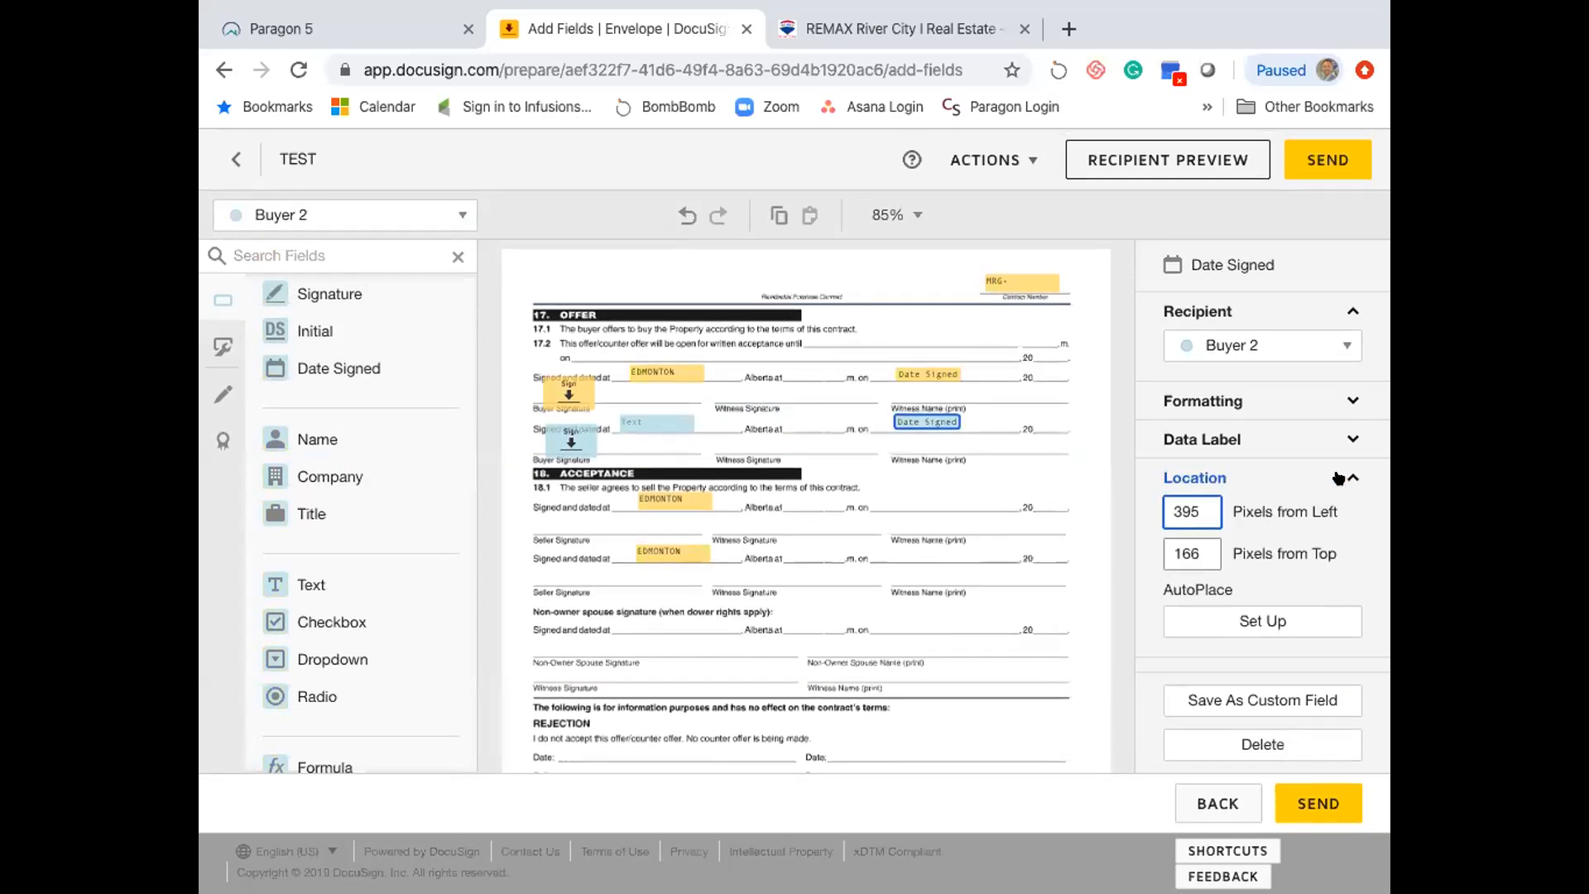
click(1341, 478)
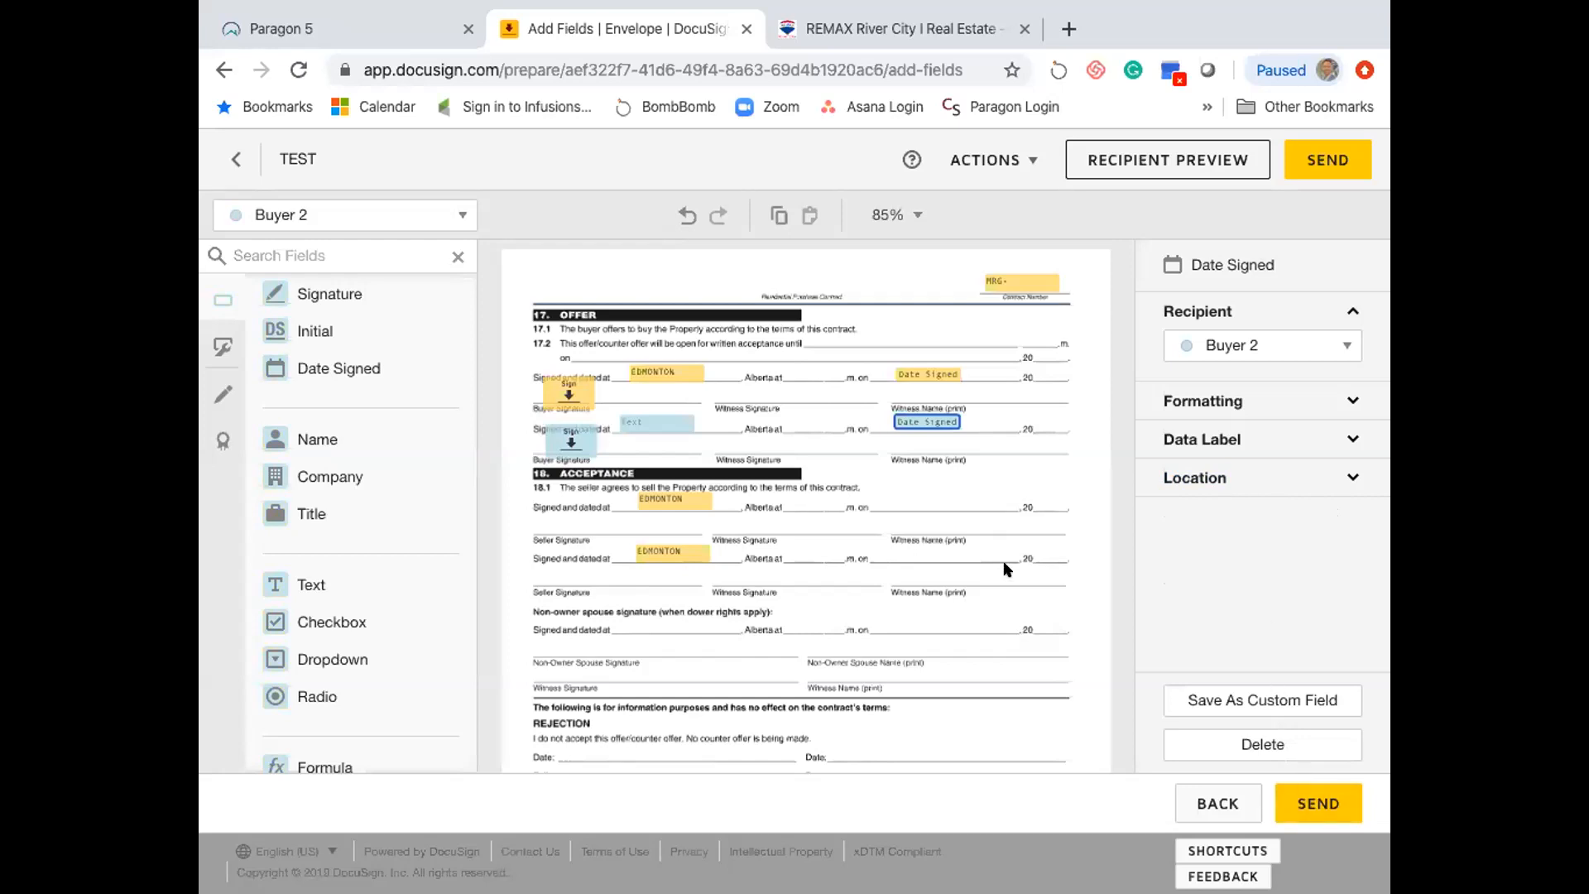
scroll(1007, 560, up, 8)
click(1135, 157)
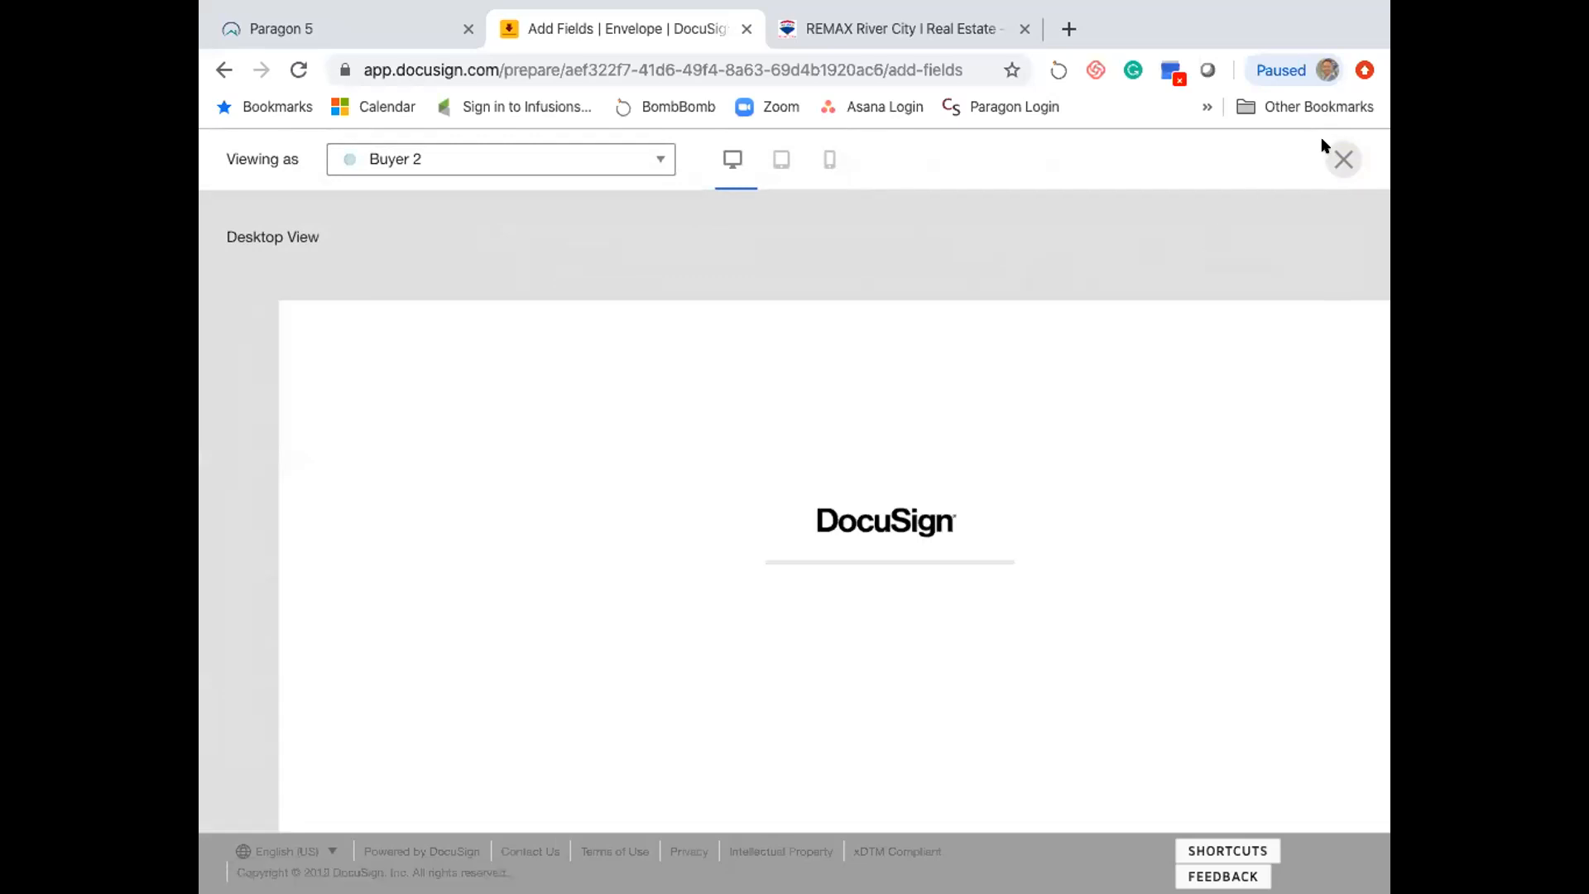
- Close the Buyer 2 preview and go back to the TEST envelope's documents and recipients page
click(1343, 158)
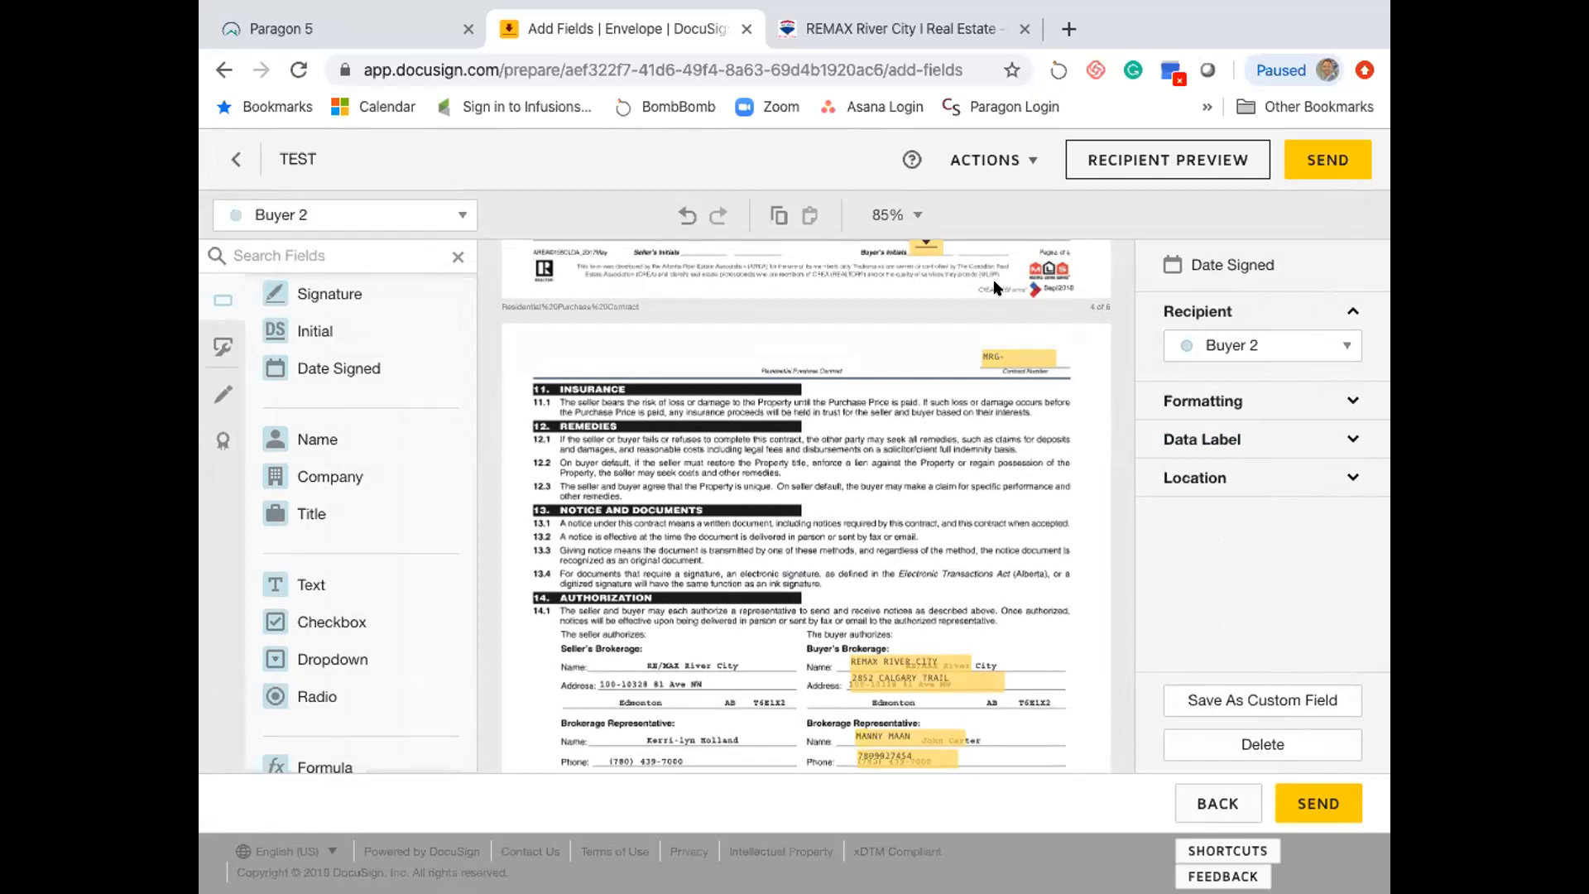
click(222, 161)
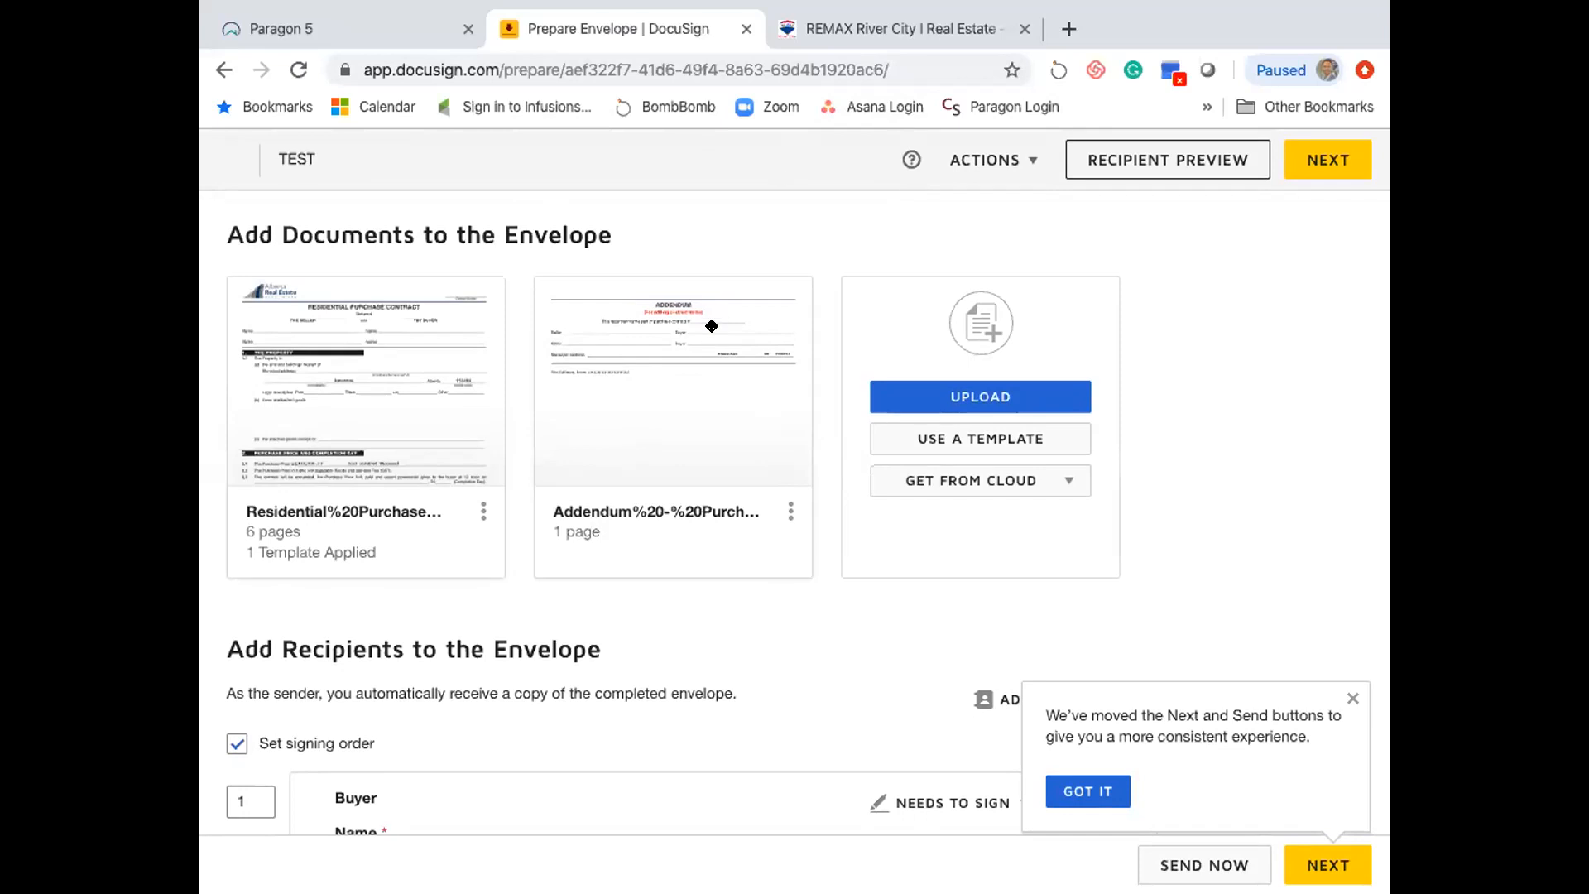
scroll(791, 437, down, 2)
scroll(790, 437, down, 7)
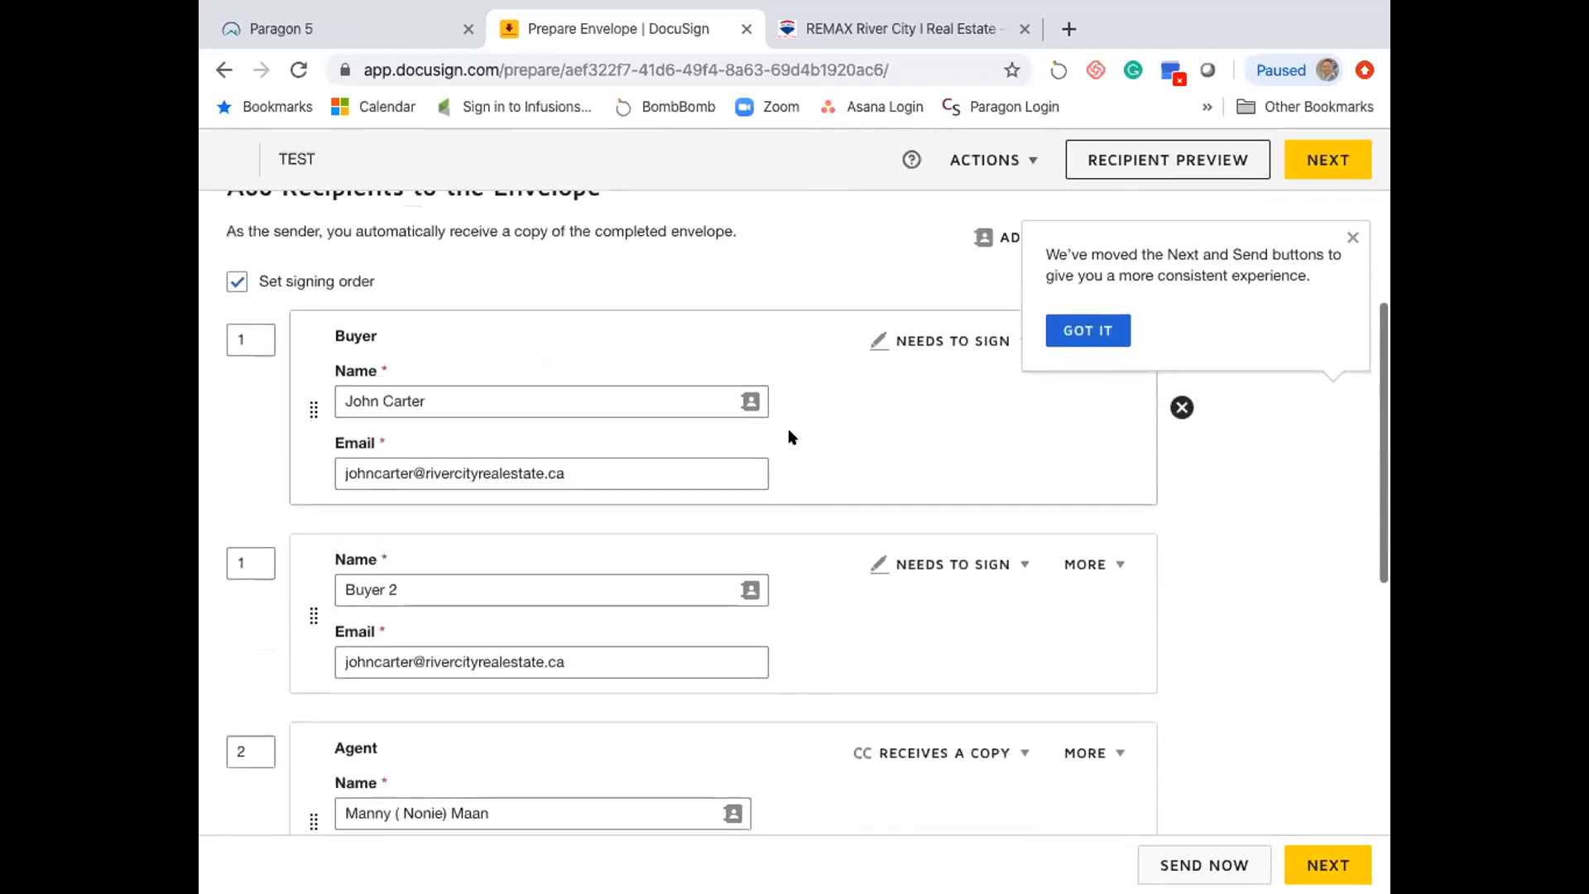
scroll(790, 435, up, 6)
mouse_move(804, 7)
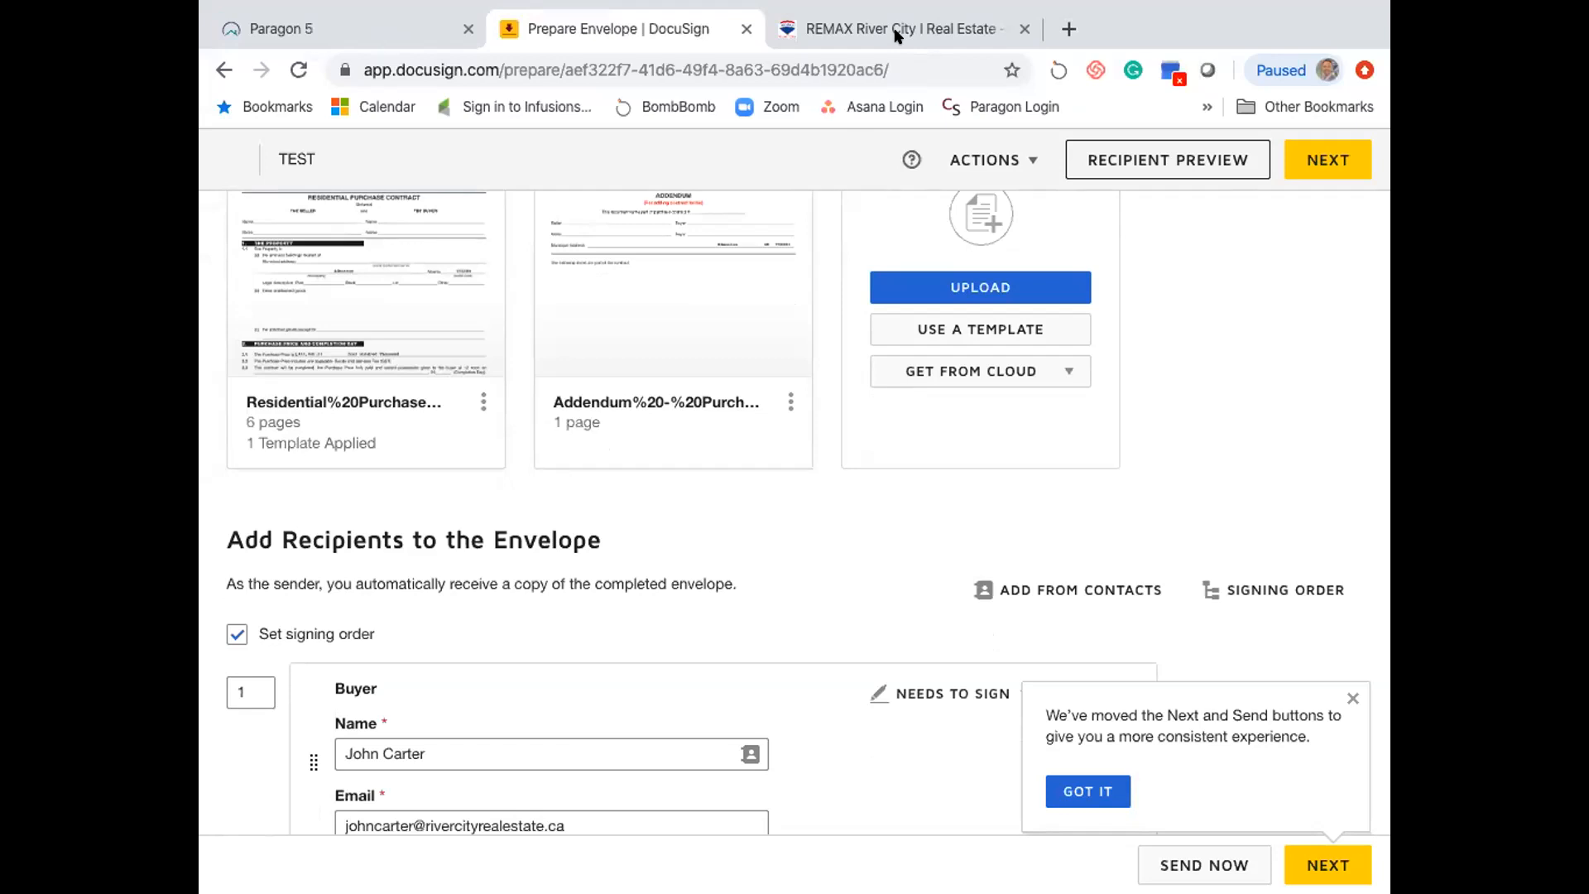
scroll(886, 186, up, 2)
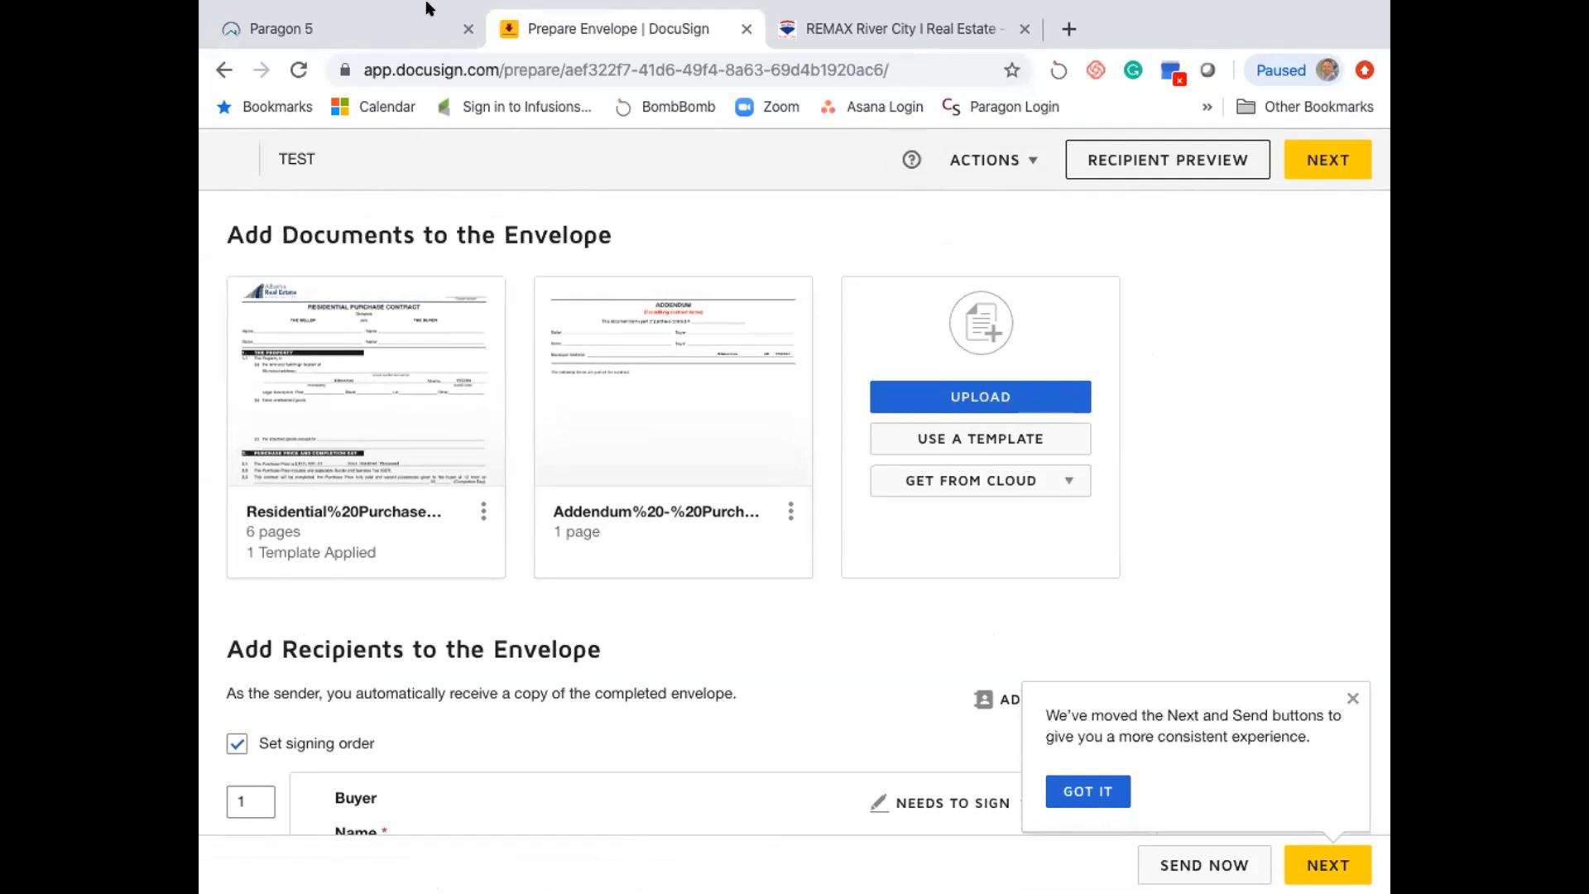
mouse_move(398, 6)
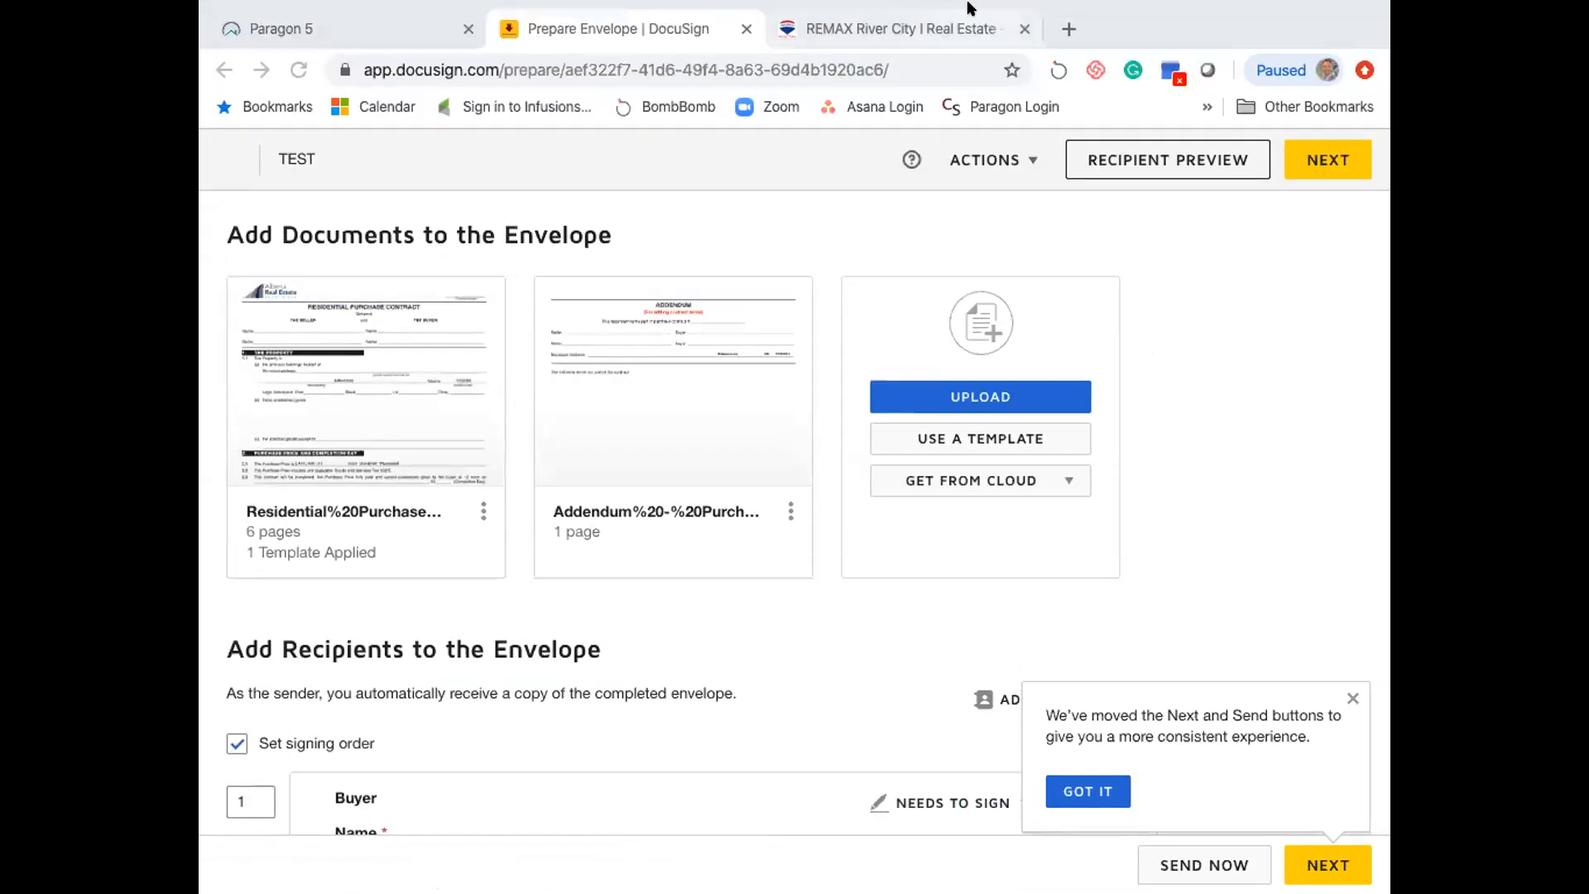
- Load joinrivercity.ca in a new tab, open its YouTube channel, and close the Join REMAX River City tab
click(927, 28)
click(1066, 28)
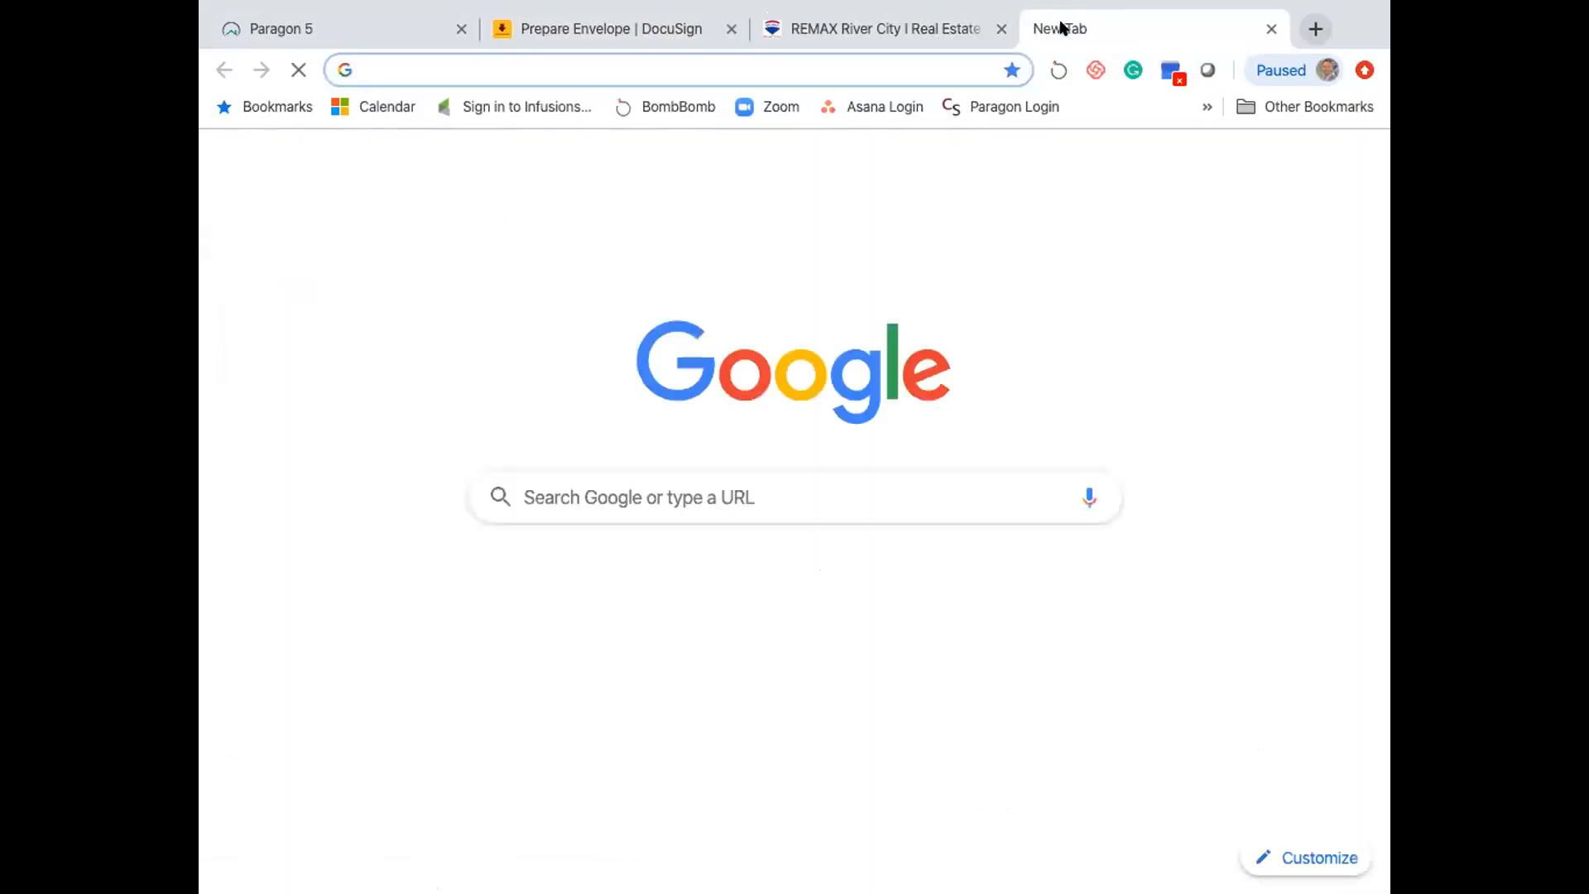
text(join)
key(Return)
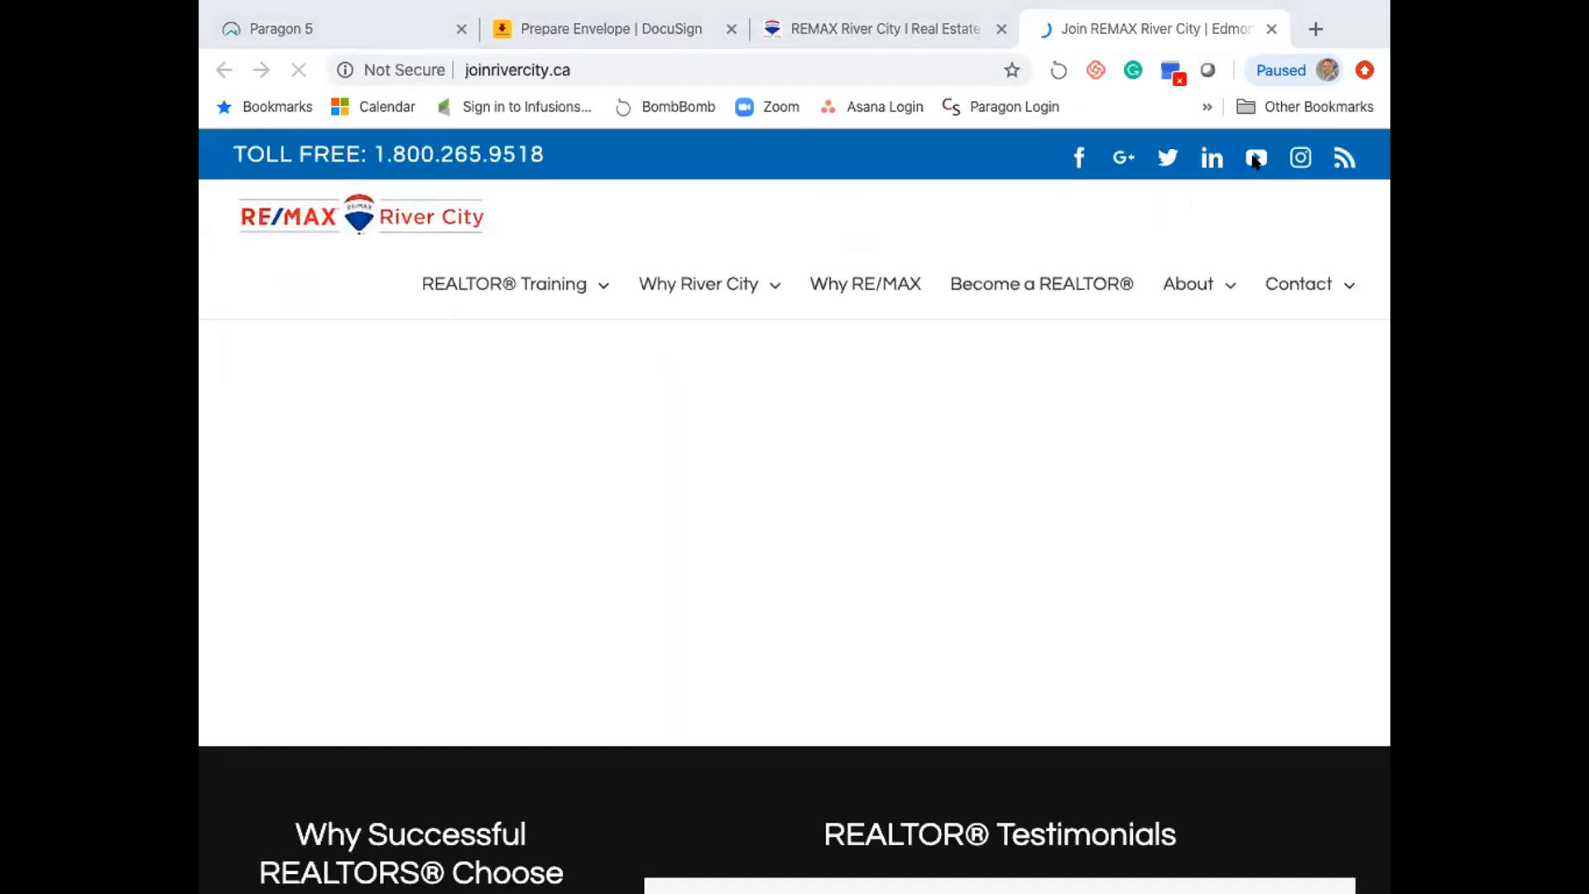
click(1256, 158)
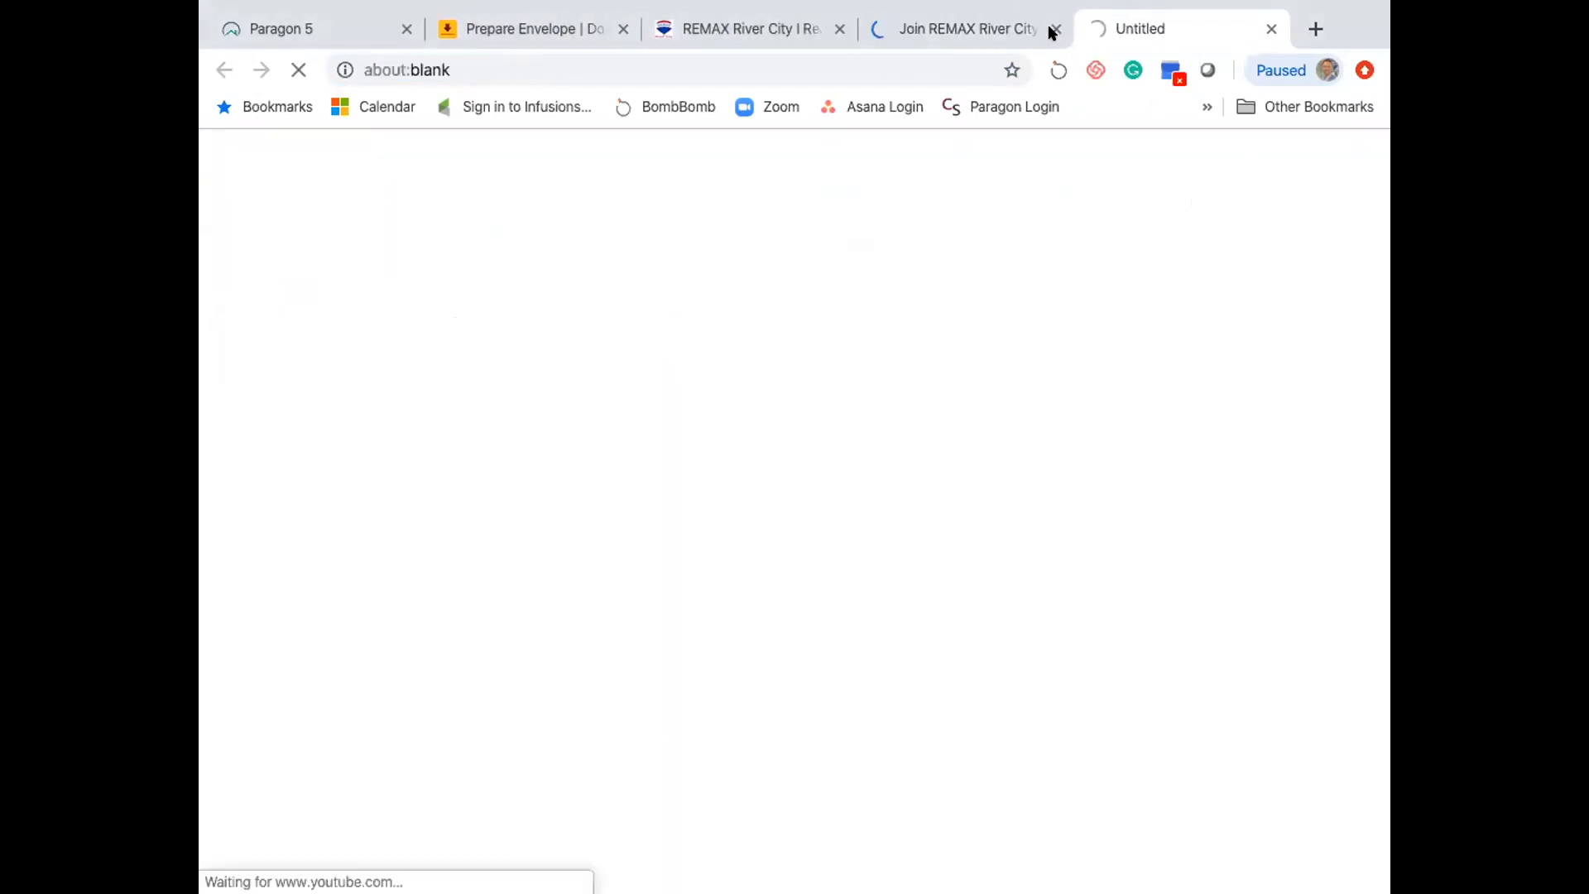
click(1049, 27)
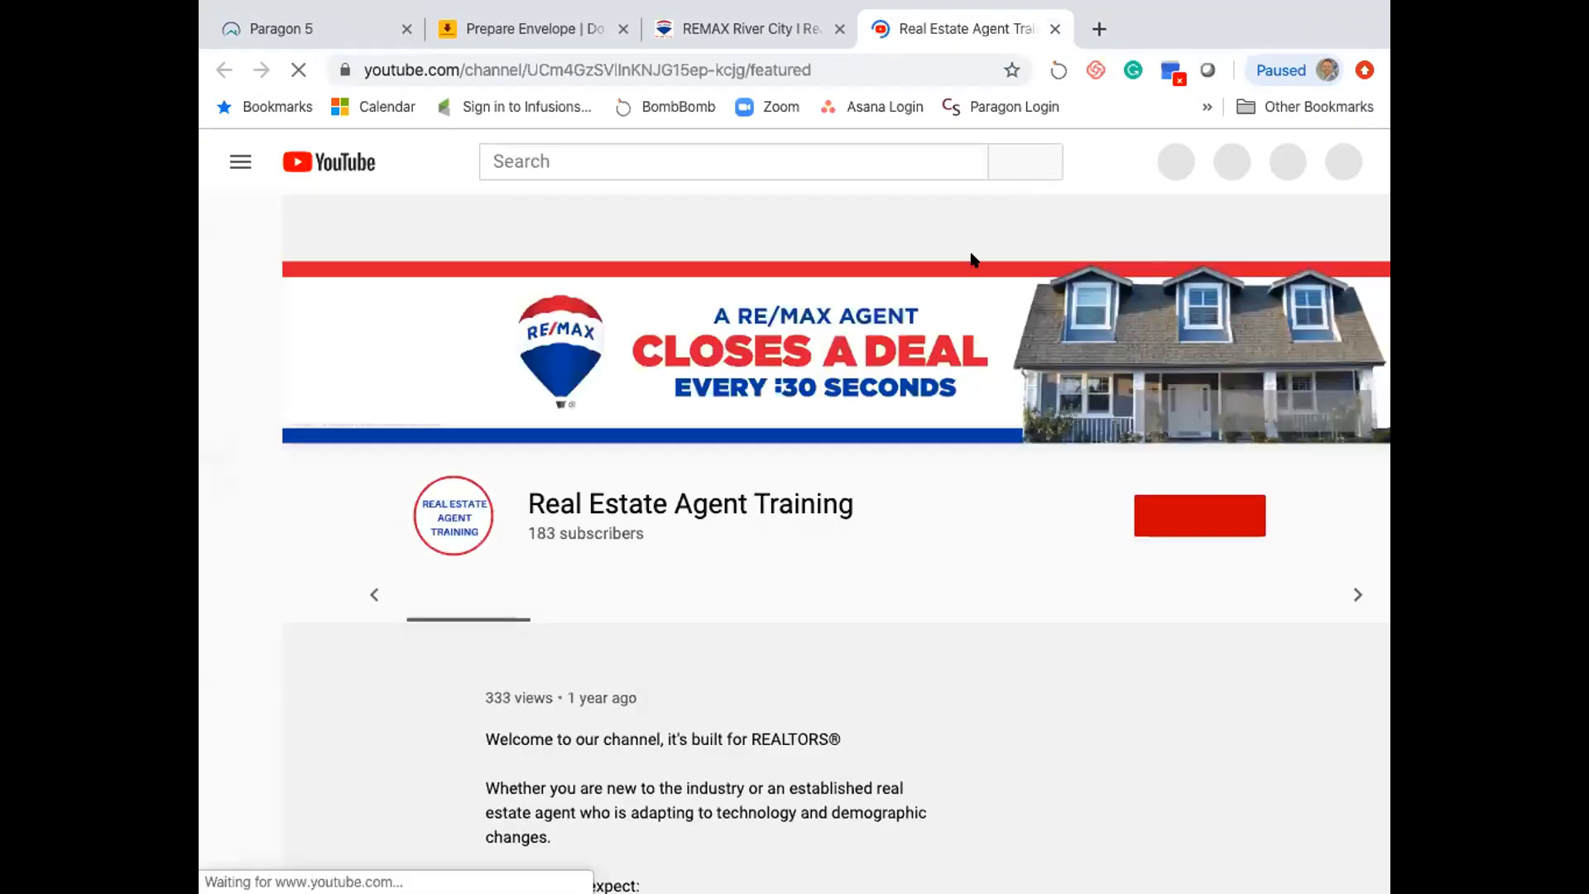
click(590, 526)
- Play the REALTOR Tech Tools playlist, pause its first video, and browse its 24 videos
click(733, 526)
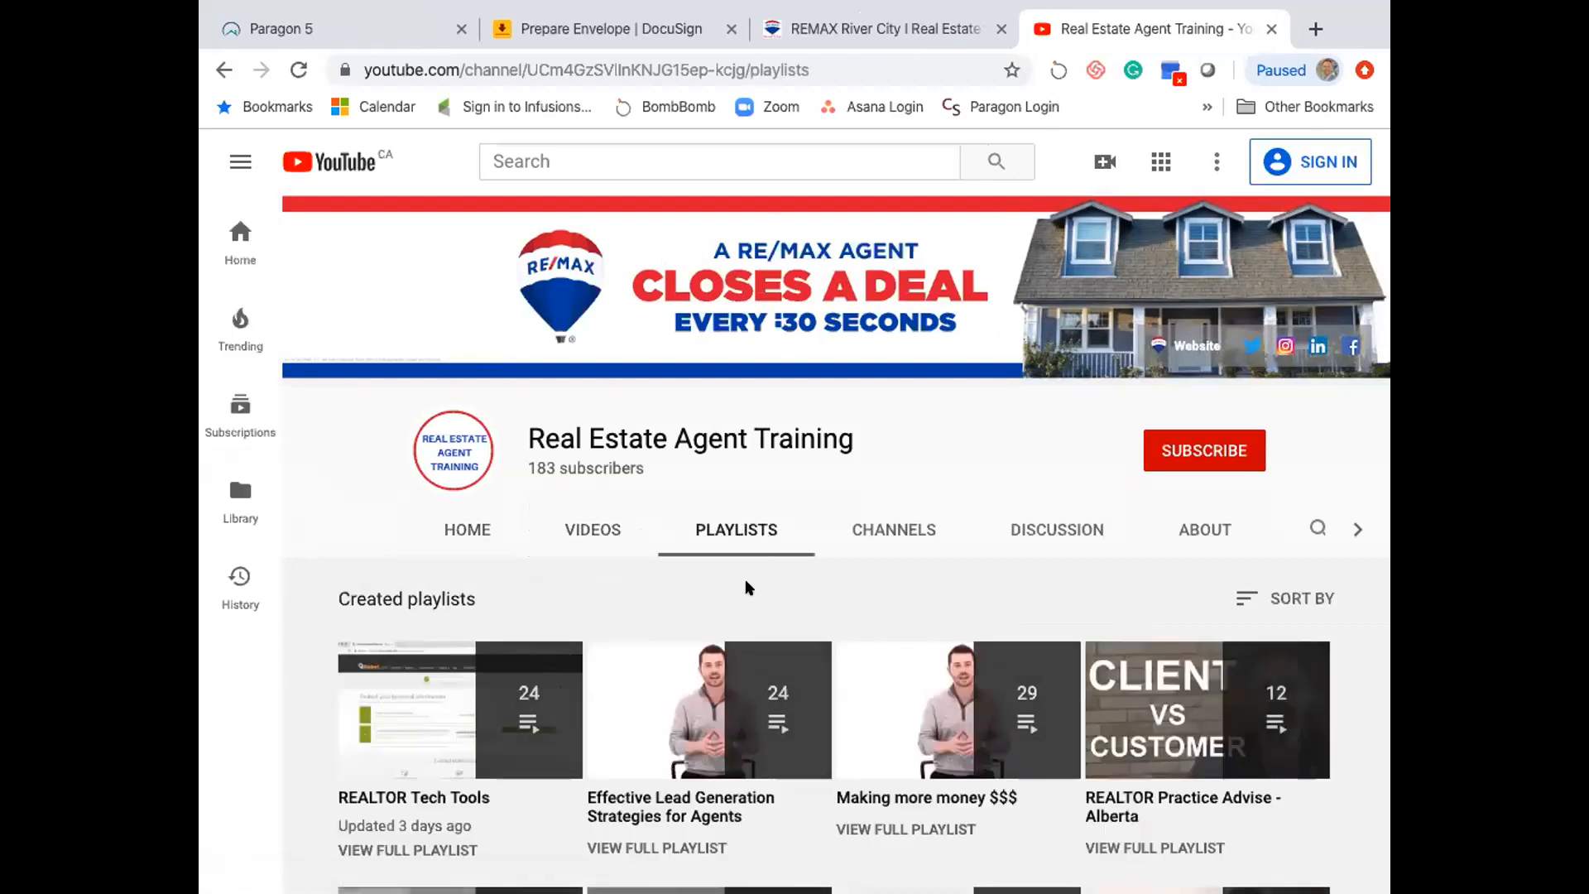
scroll(703, 529, down, 2)
click(451, 517)
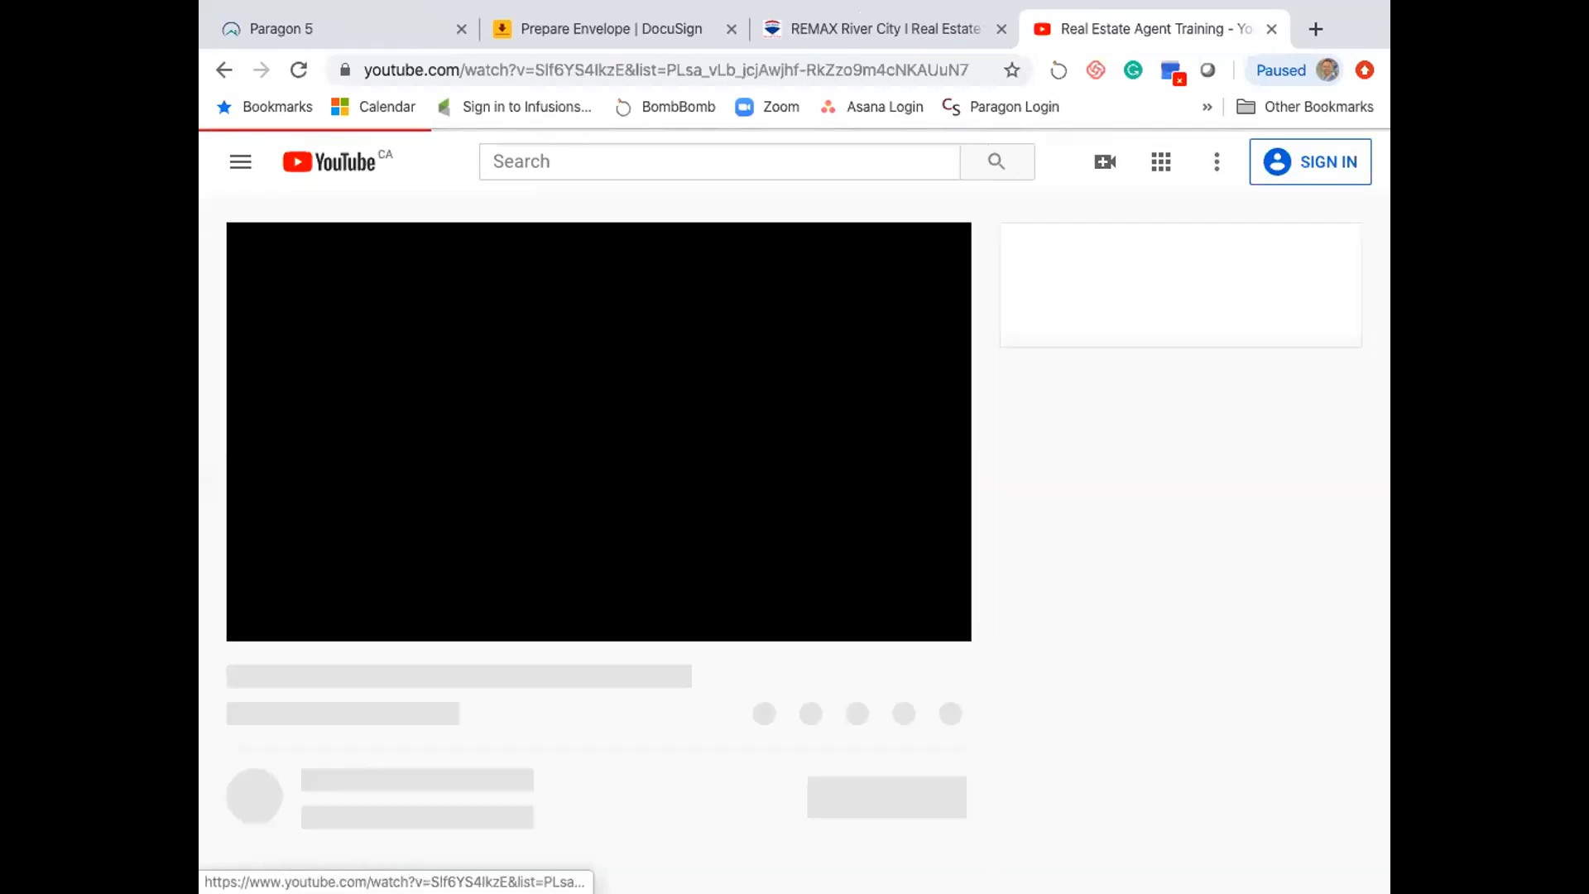
click(305, 620)
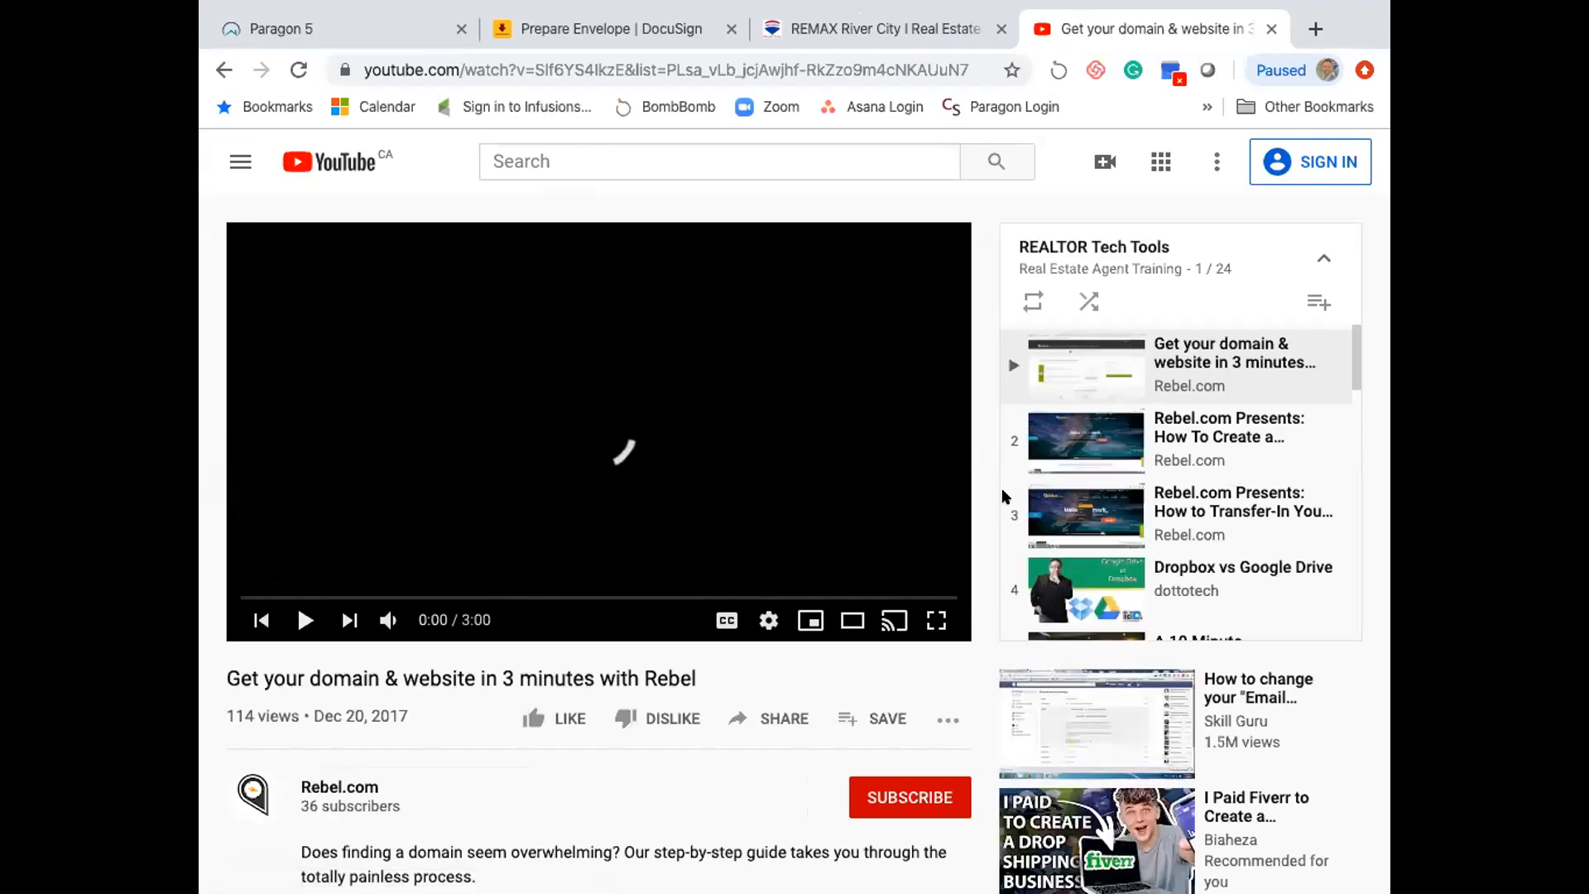
scroll(1162, 447, down, 4)
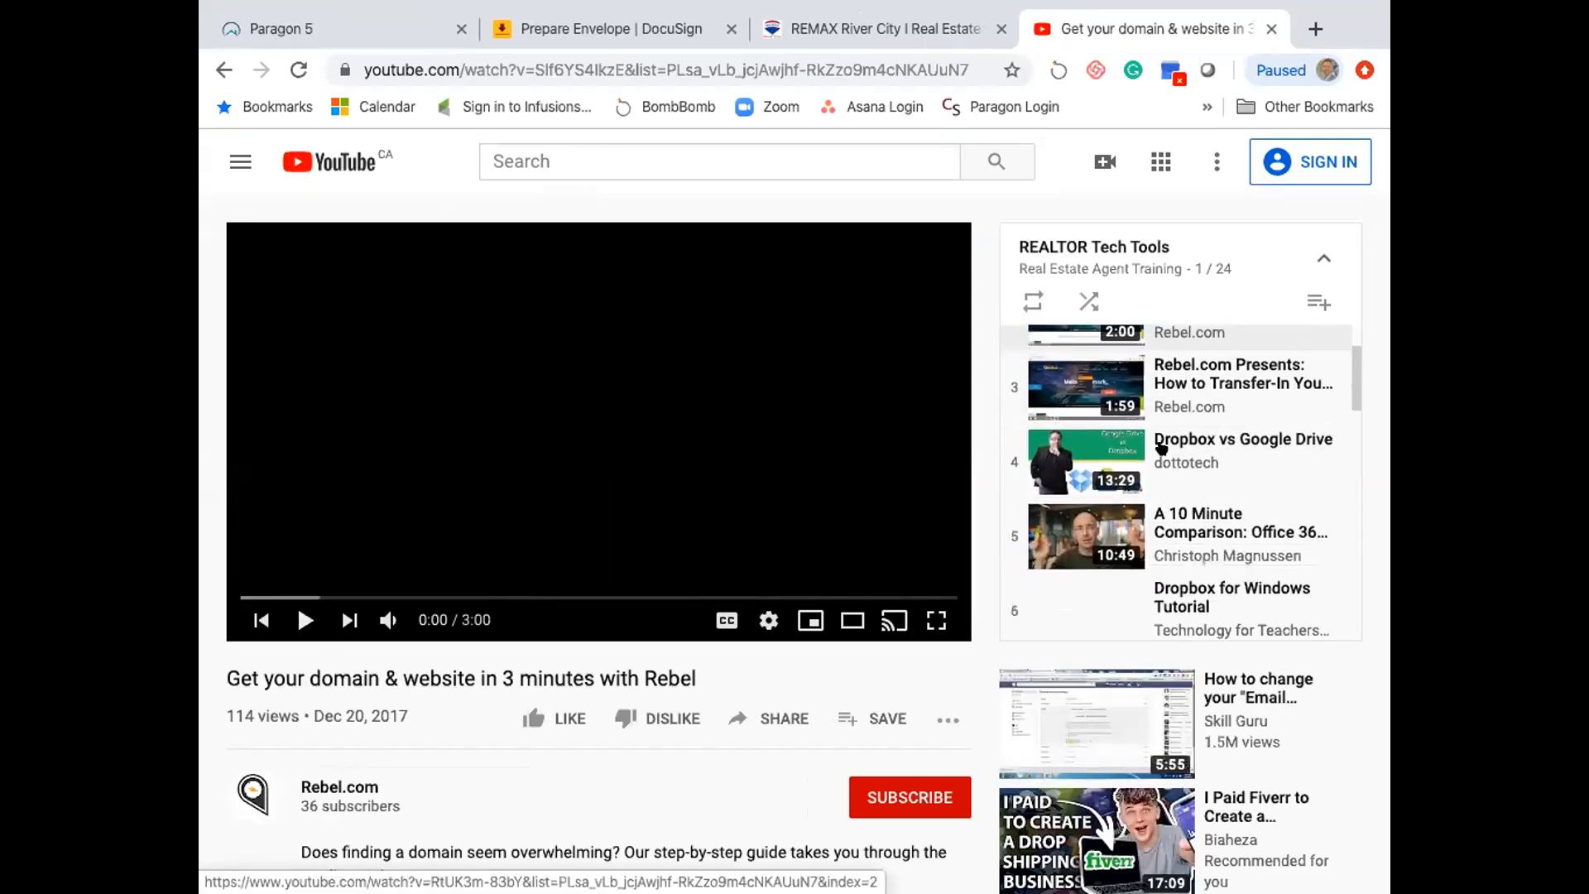
scroll(1162, 448, down, 5)
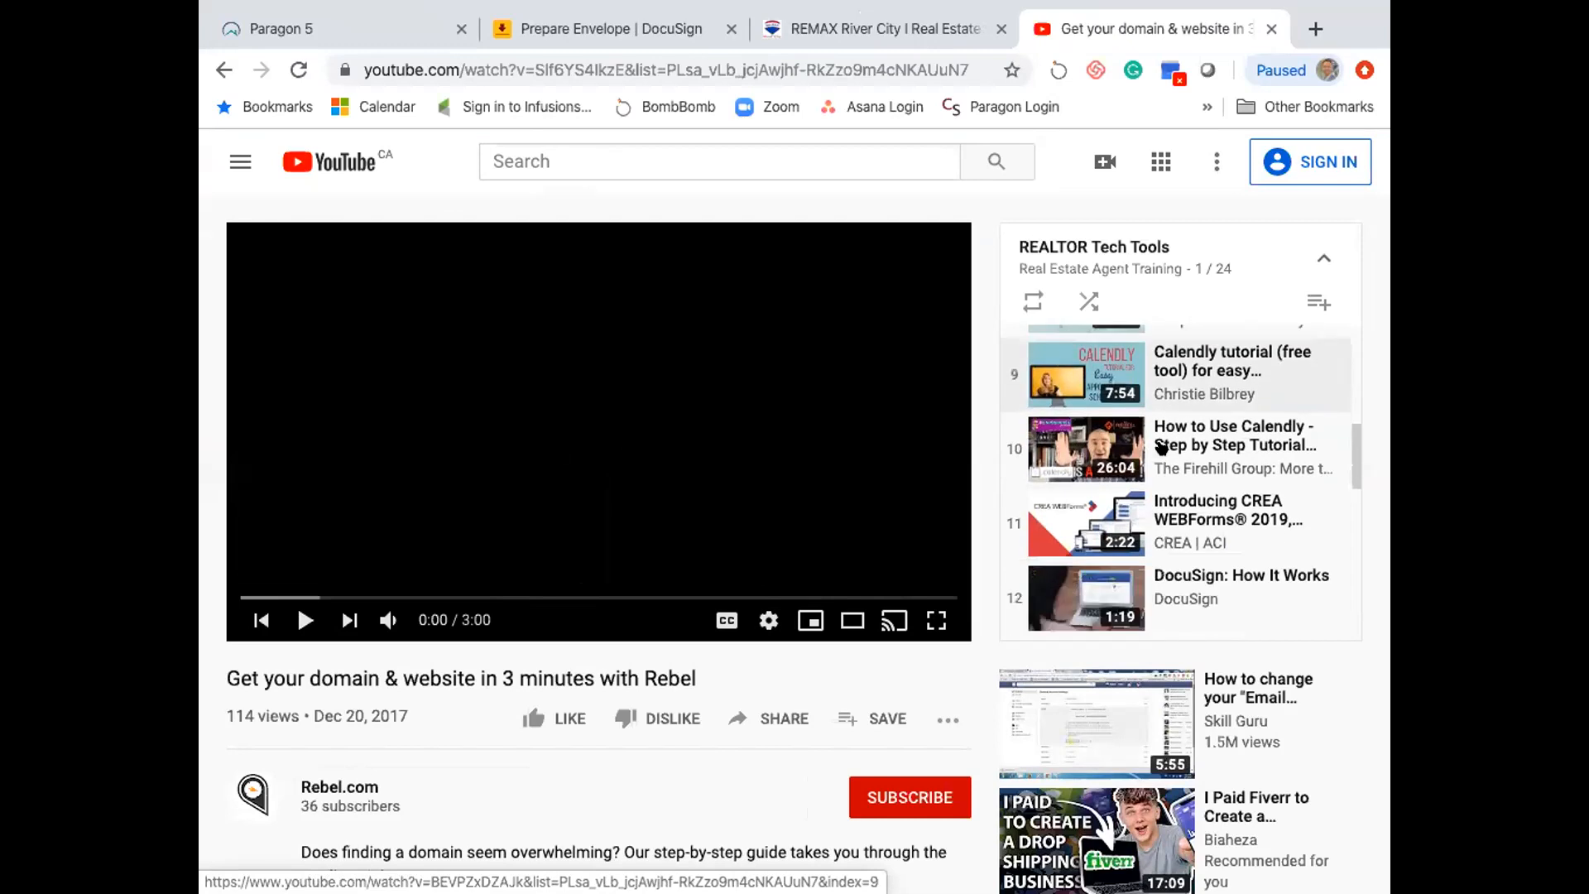
scroll(1162, 447, down, 1)
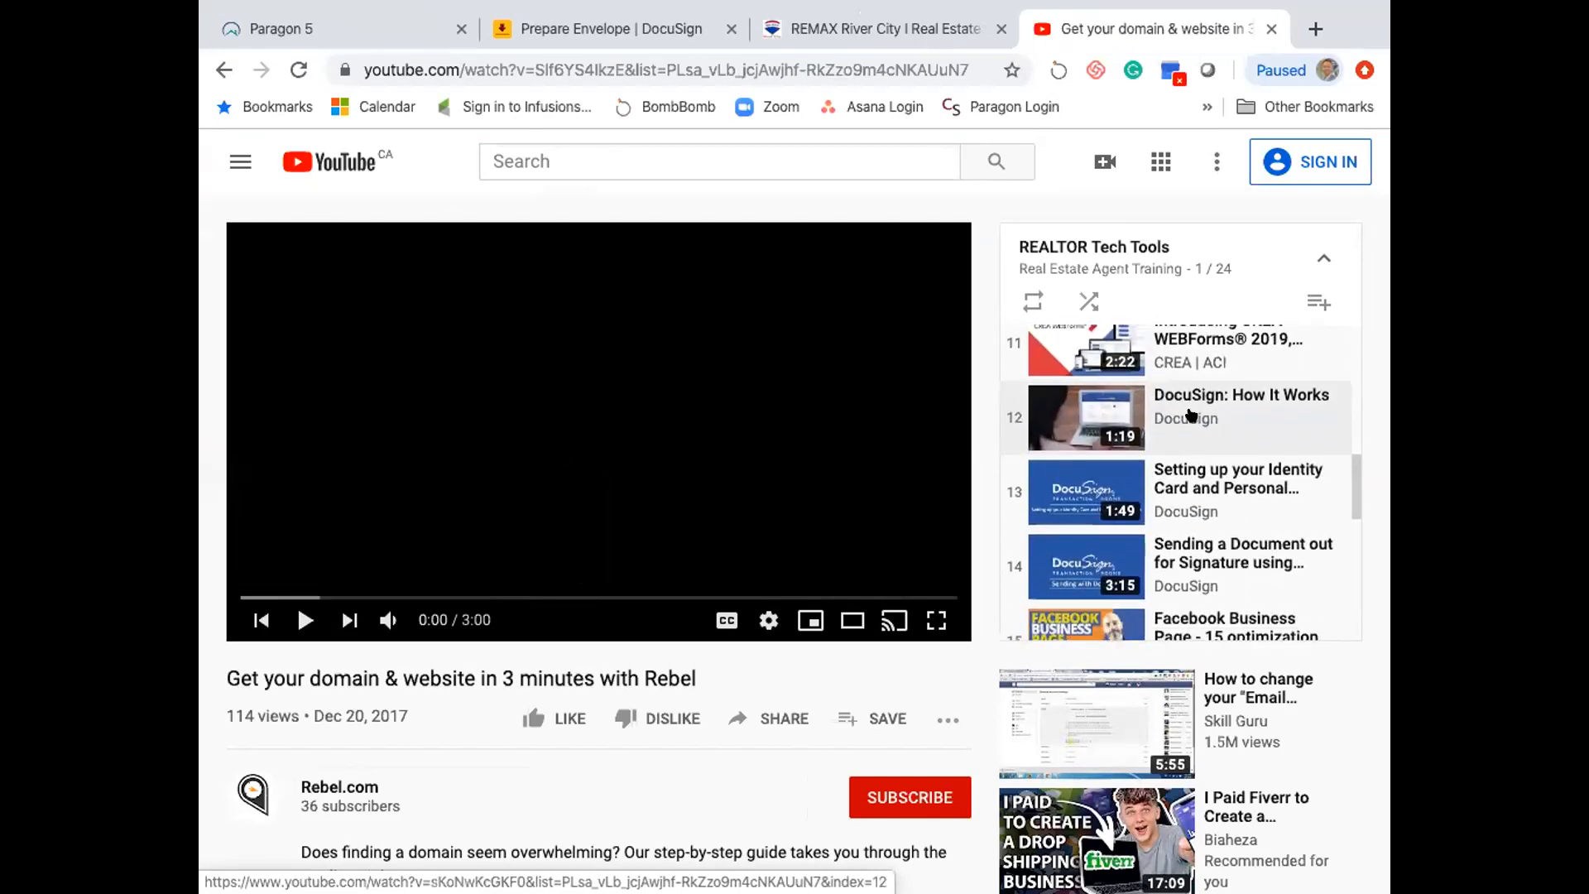
scroll(1183, 426, down, 1)
scroll(1199, 468, down, 1)
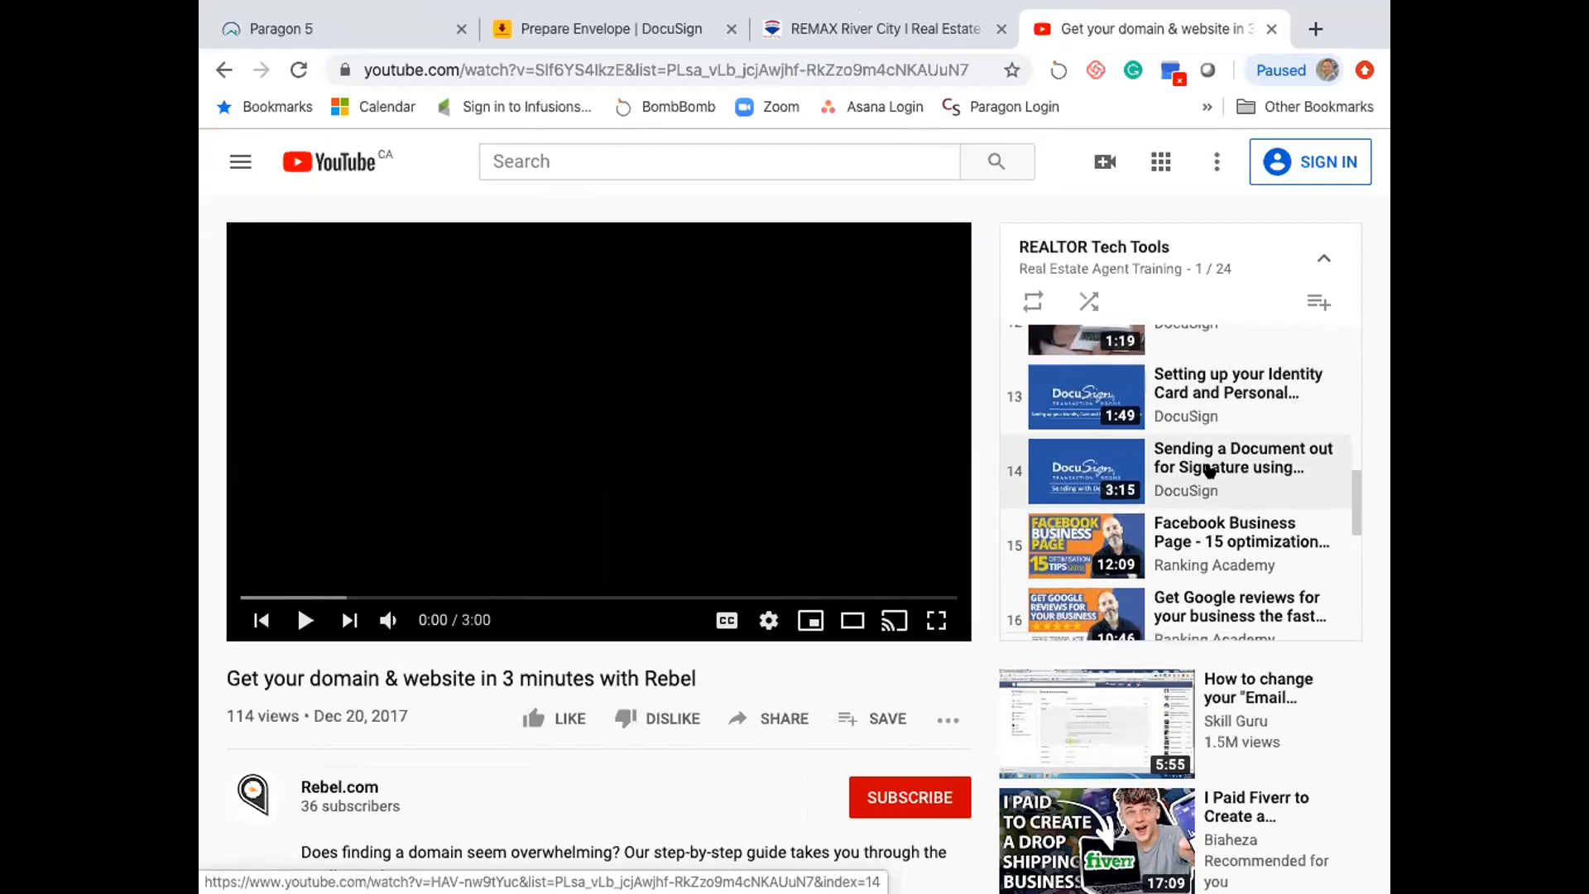
scroll(1199, 472, down, 1)
scroll(1094, 434, up, 1)
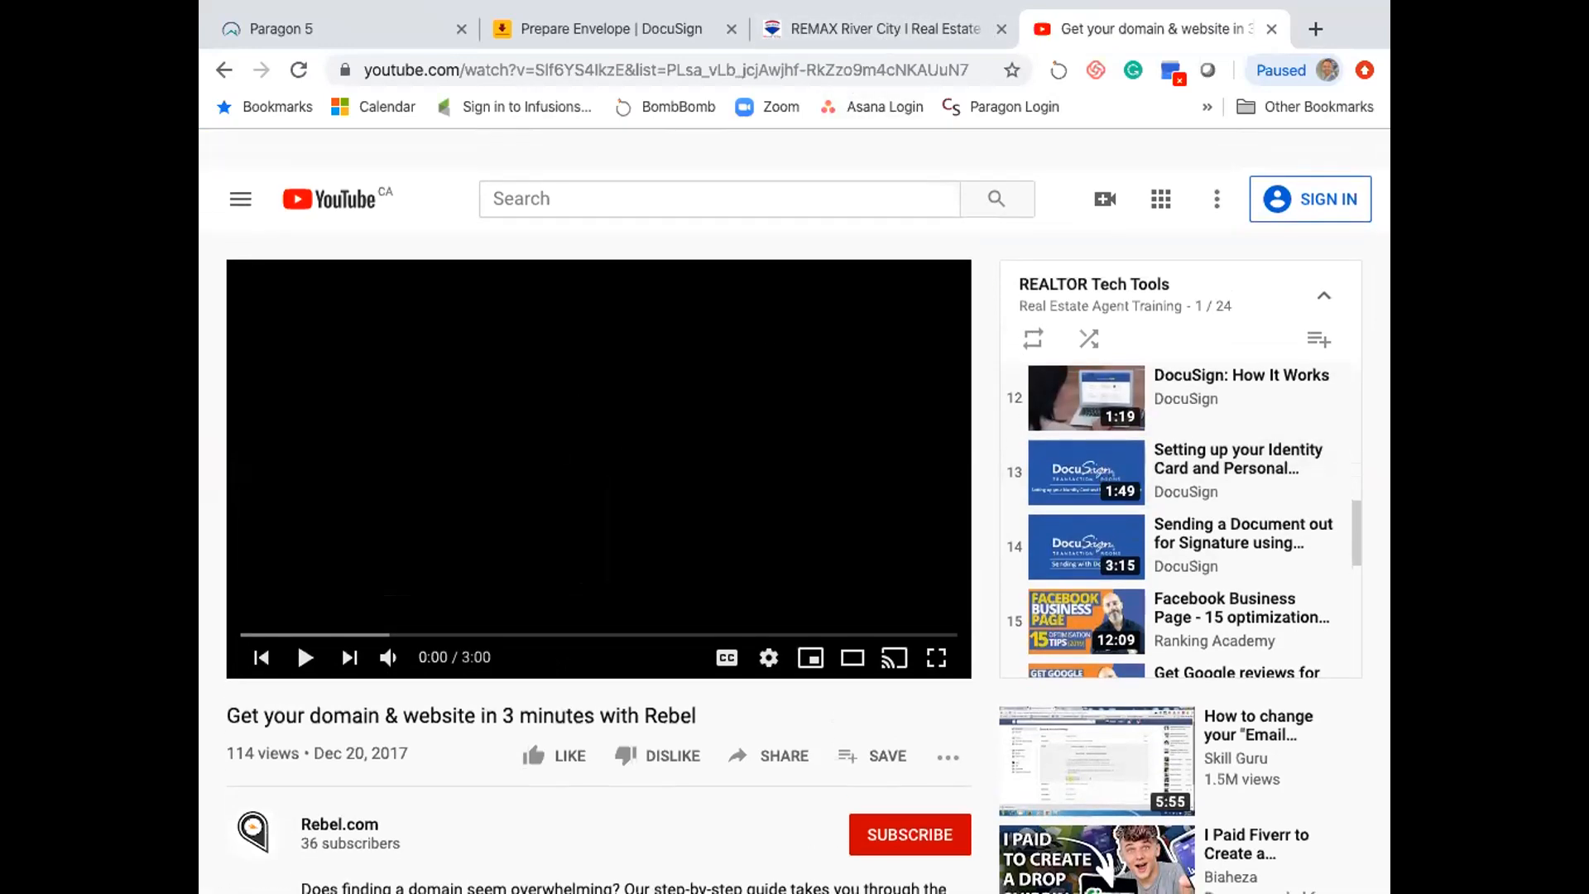
- Go back, close the miniplayer, and pause the intro video on the channel's home page
click(223, 69)
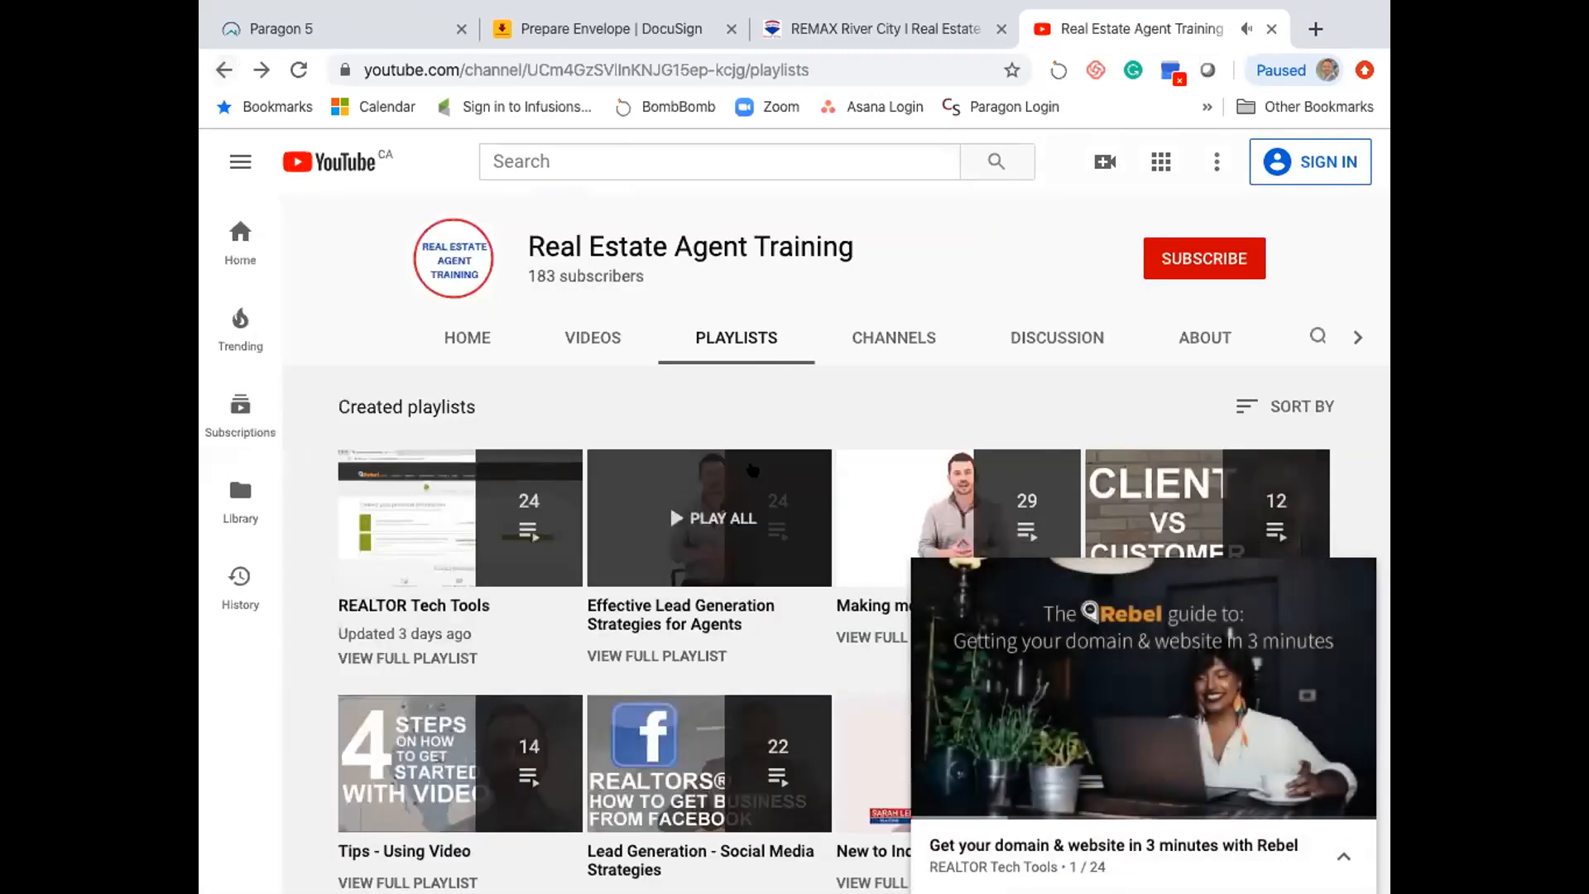
mouse_move(1303, 589)
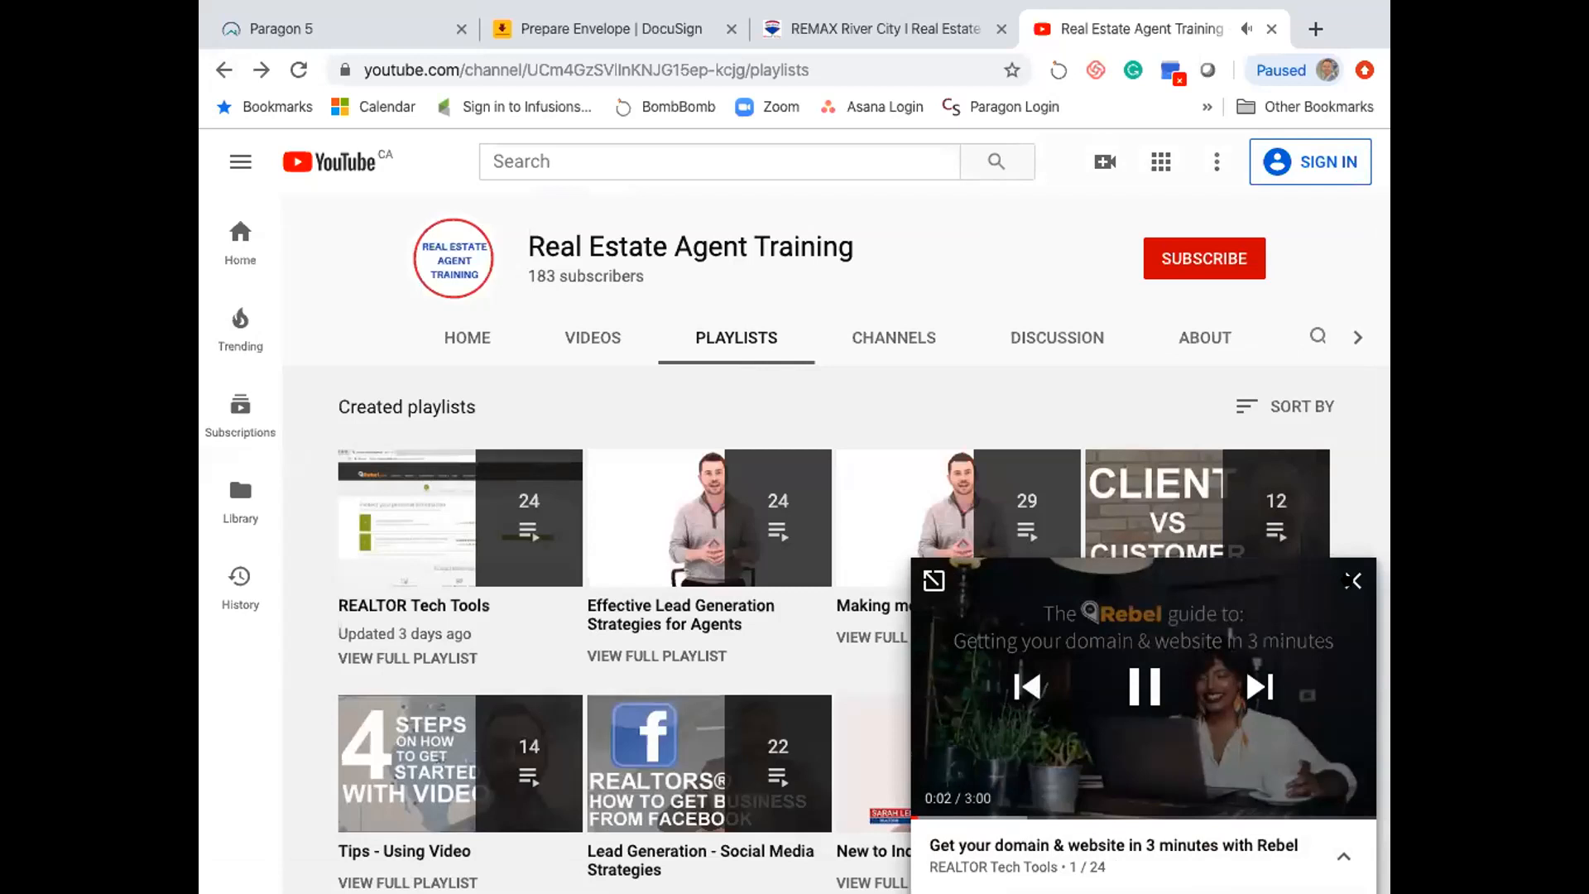
click(1352, 580)
click(447, 336)
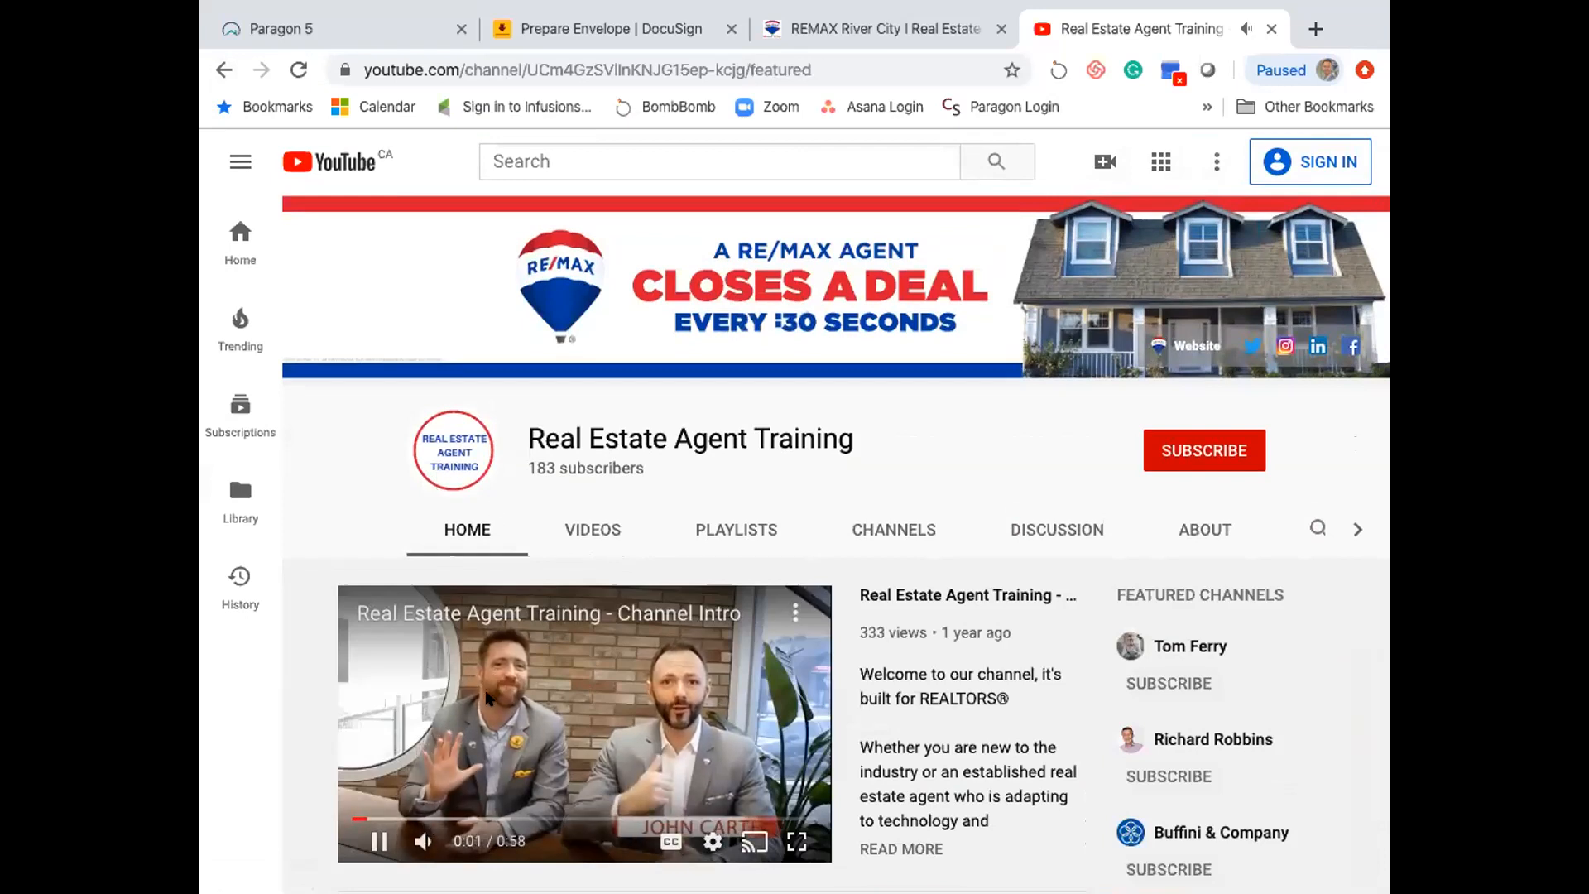
click(492, 677)
- Show the Real Estate Agent Training channel's Playlists page listing REALTOR Tech Tools
click(731, 527)
scroll(643, 538, down, 2)
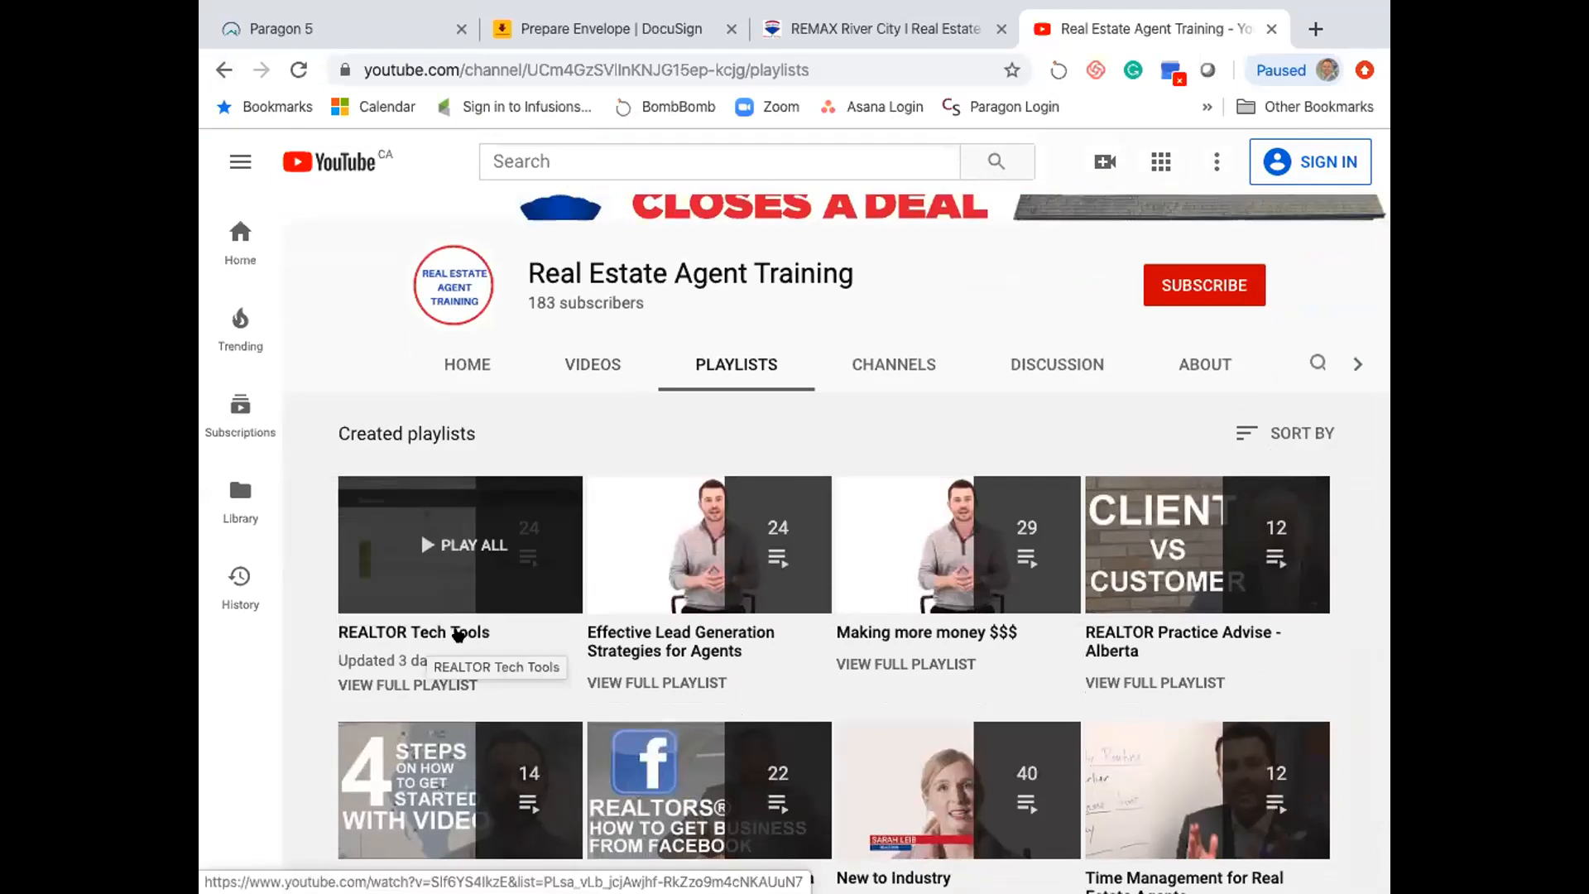
mouse_move(788, 8)
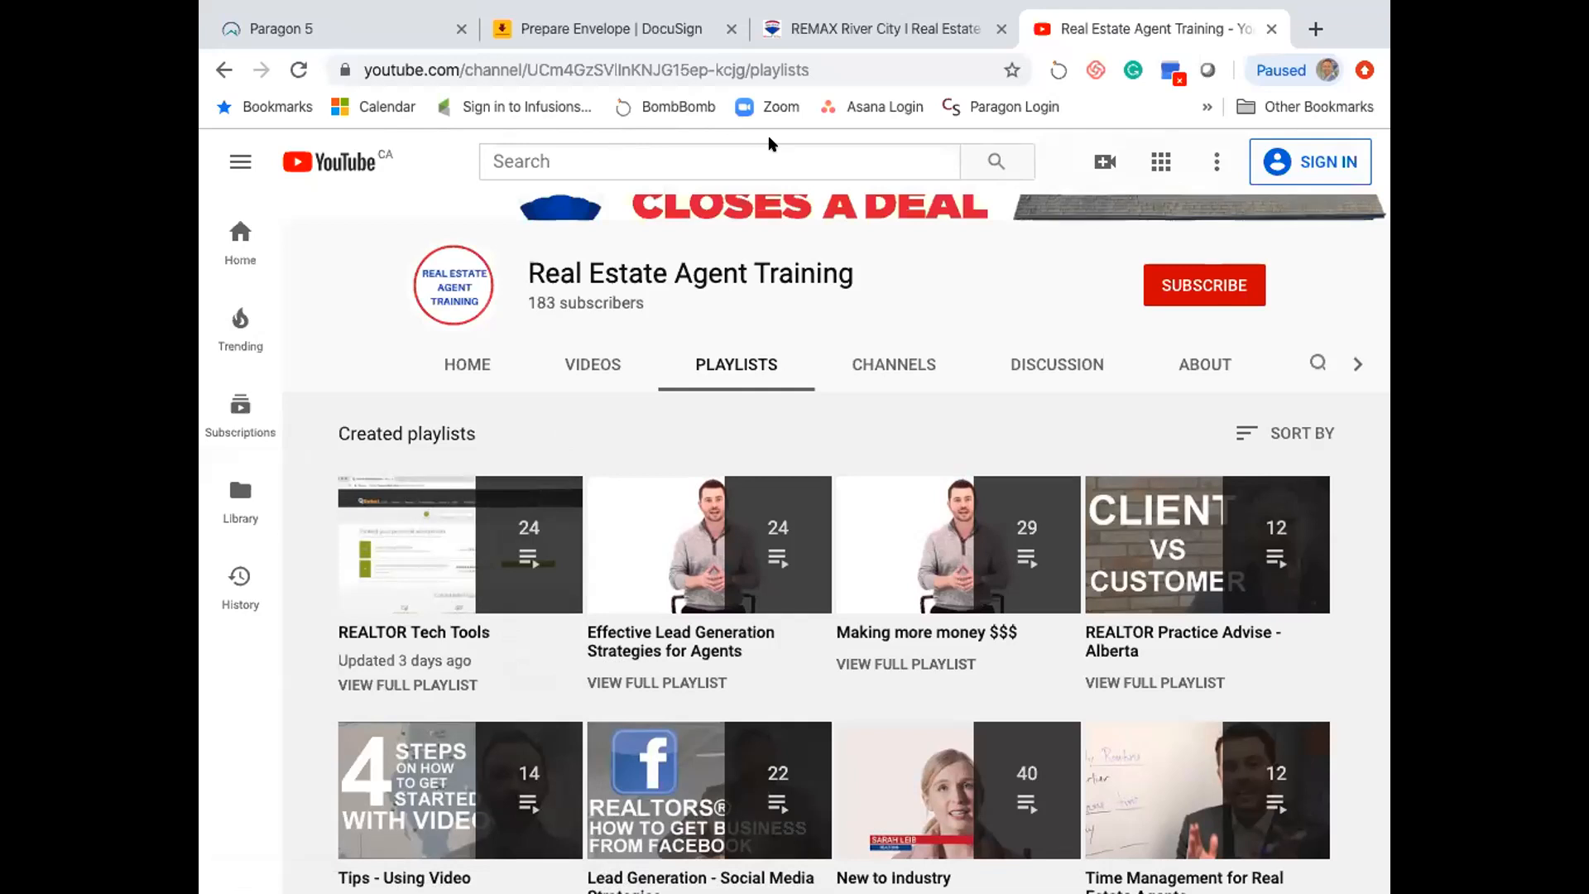
click(1067, 102)
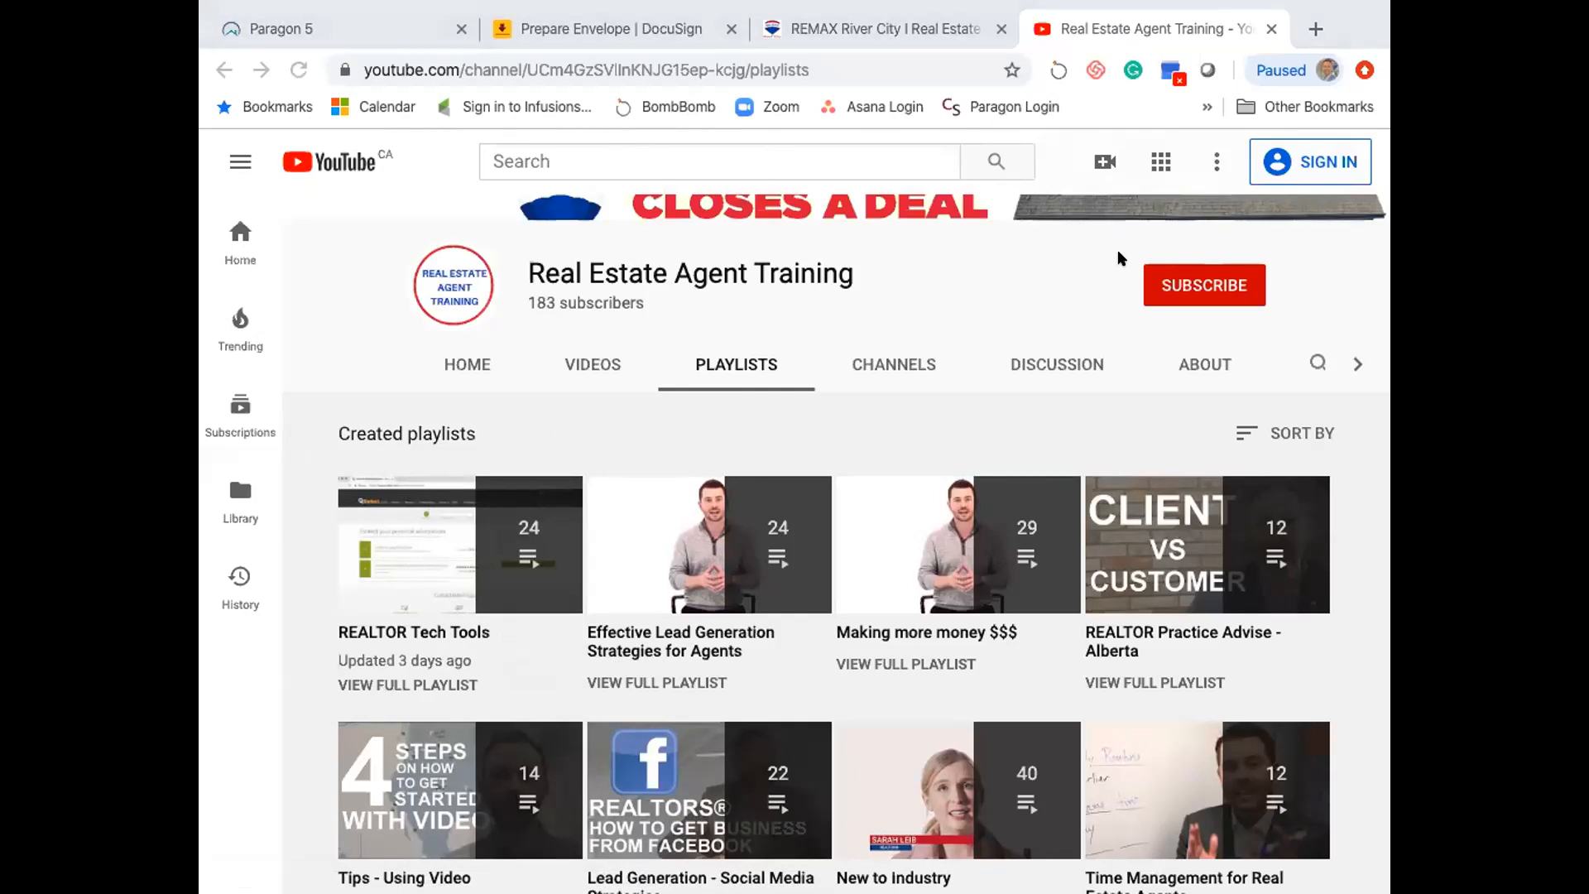